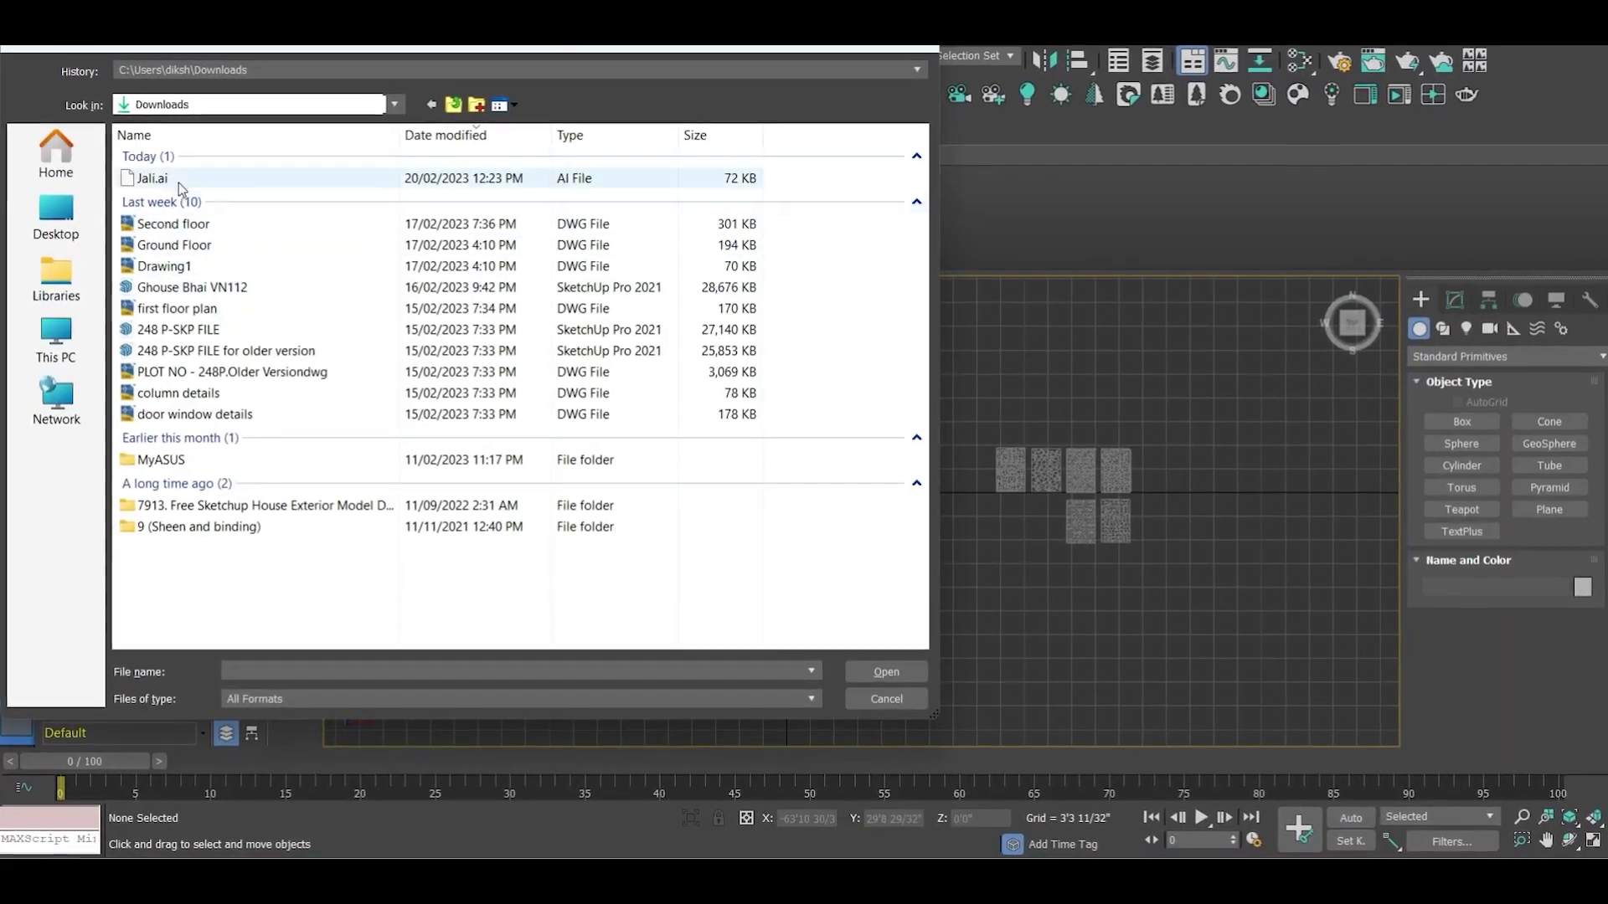
Step: Select Jali.ai in the File Open dialog
left_click(159, 174)
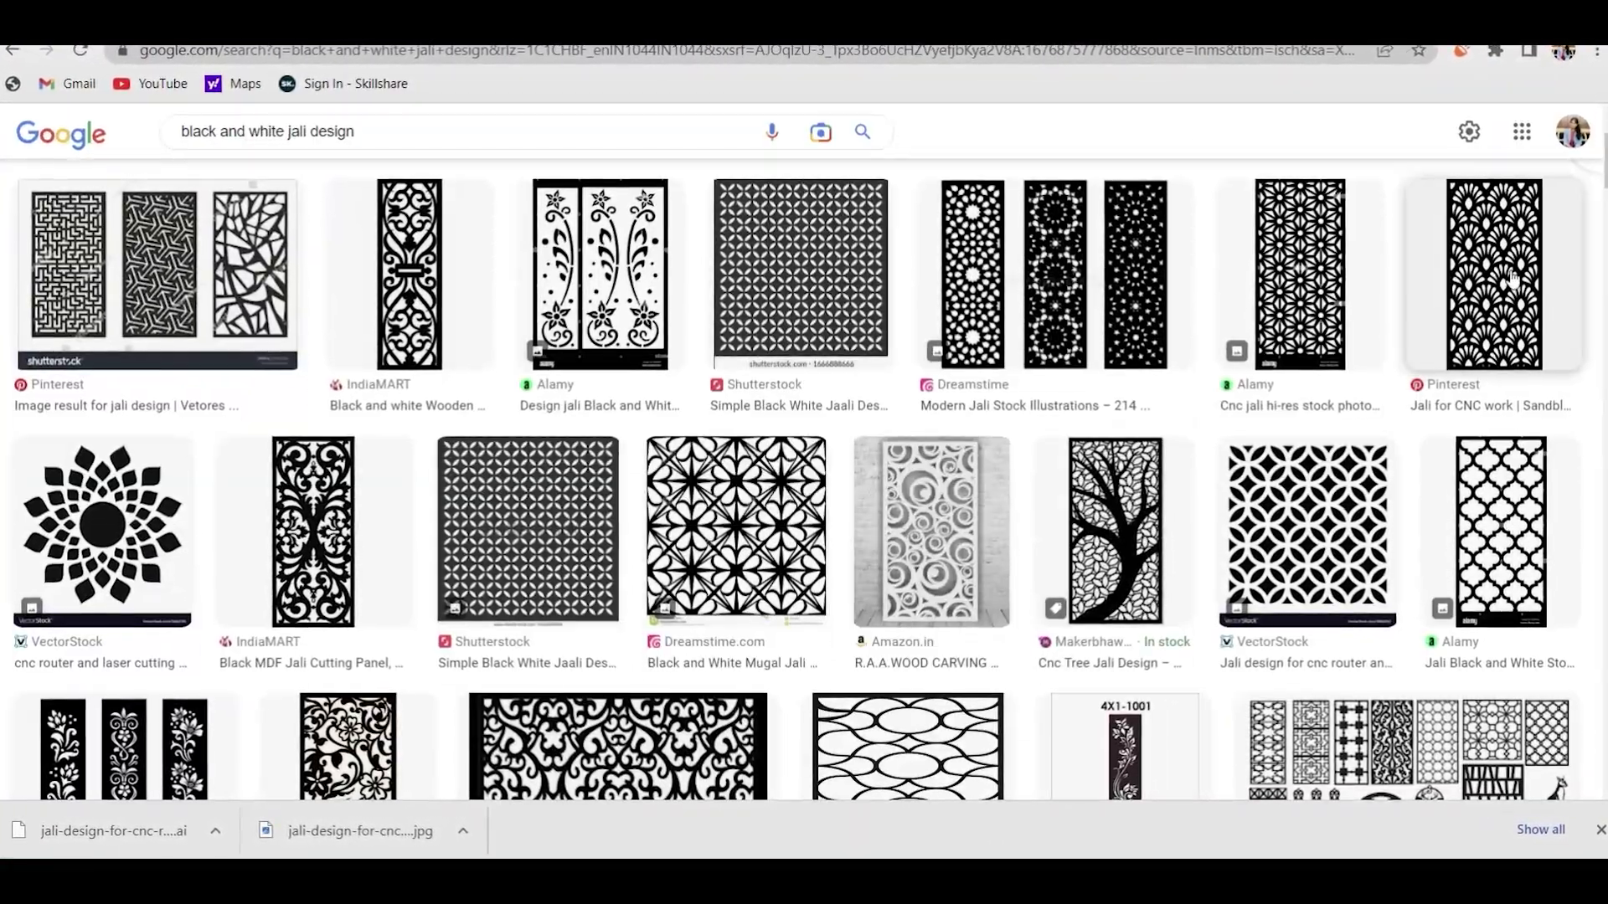
Step: Preview the Pinterest 'Jali for CNC work' fan-pattern jali image
left_click(1490, 276)
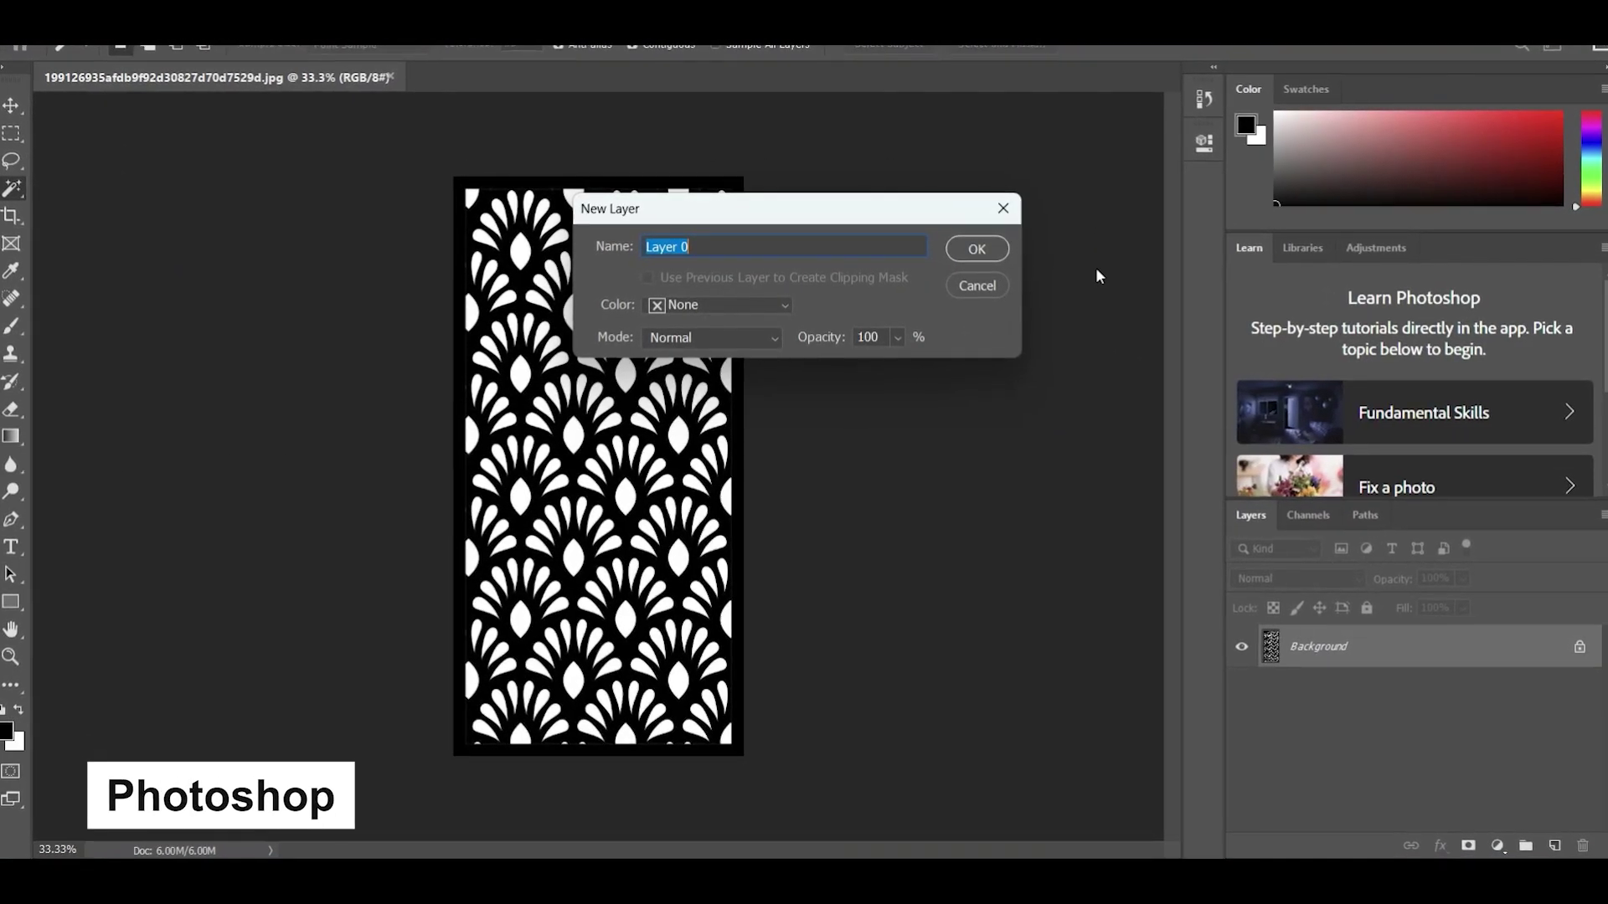
Step: Confirm the New Layer dialog so the Background becomes Layer 0
left_click(976, 249)
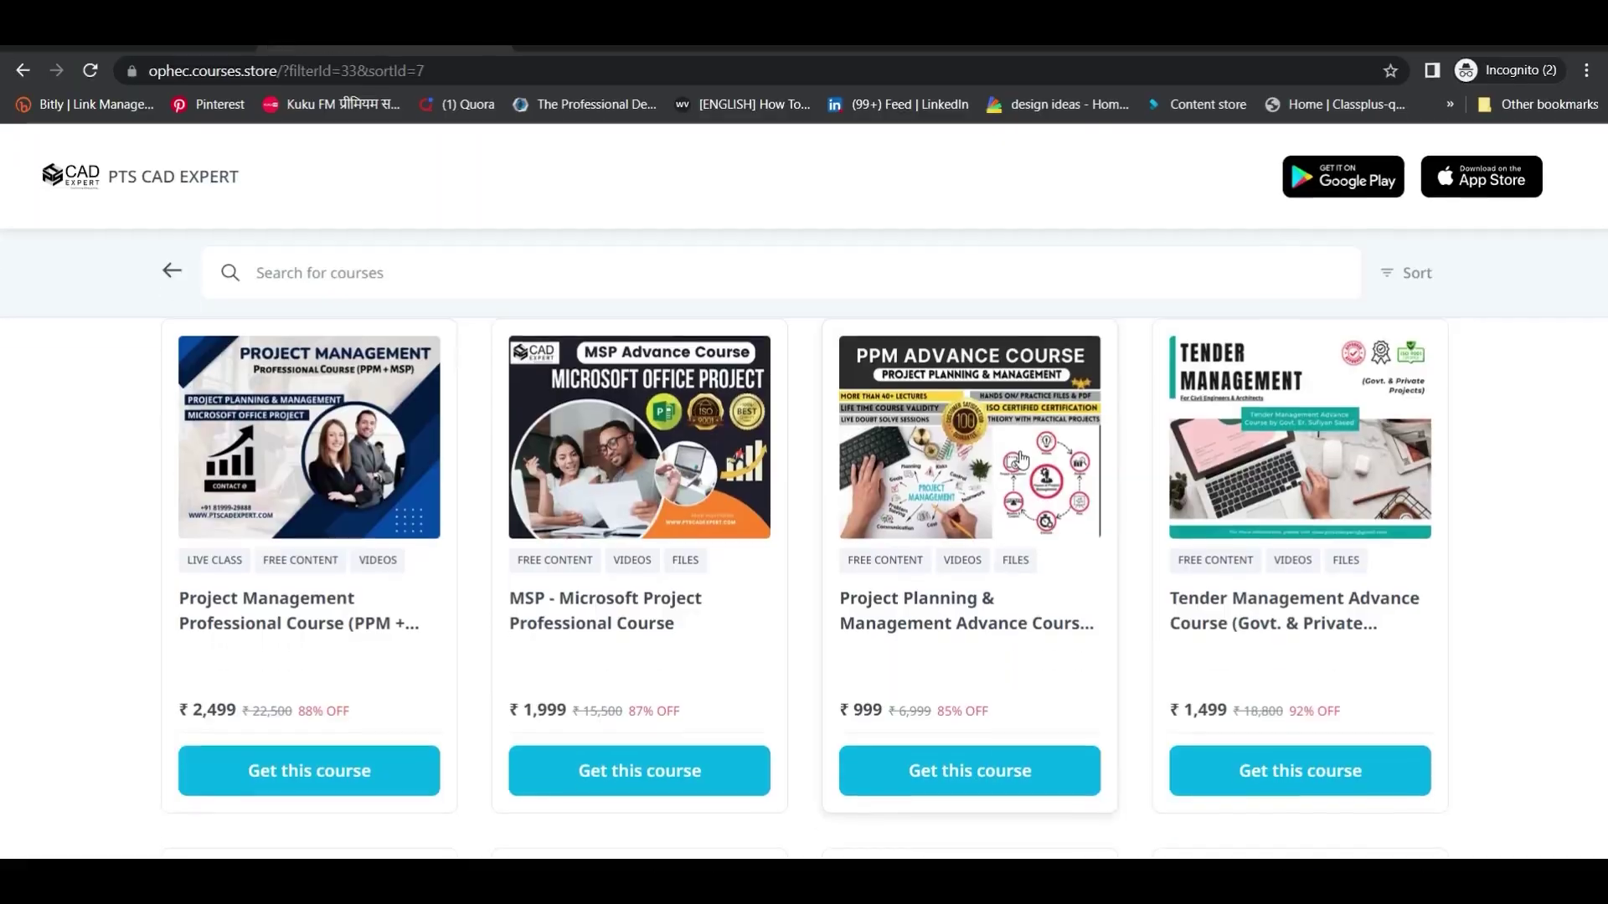
Step: Scroll the course grid and open the 3DS Max LIVE Professional Course with V-Ray & Lumion
scroll(1022, 443, "down", 4)
scroll(1021, 444, "down", 1)
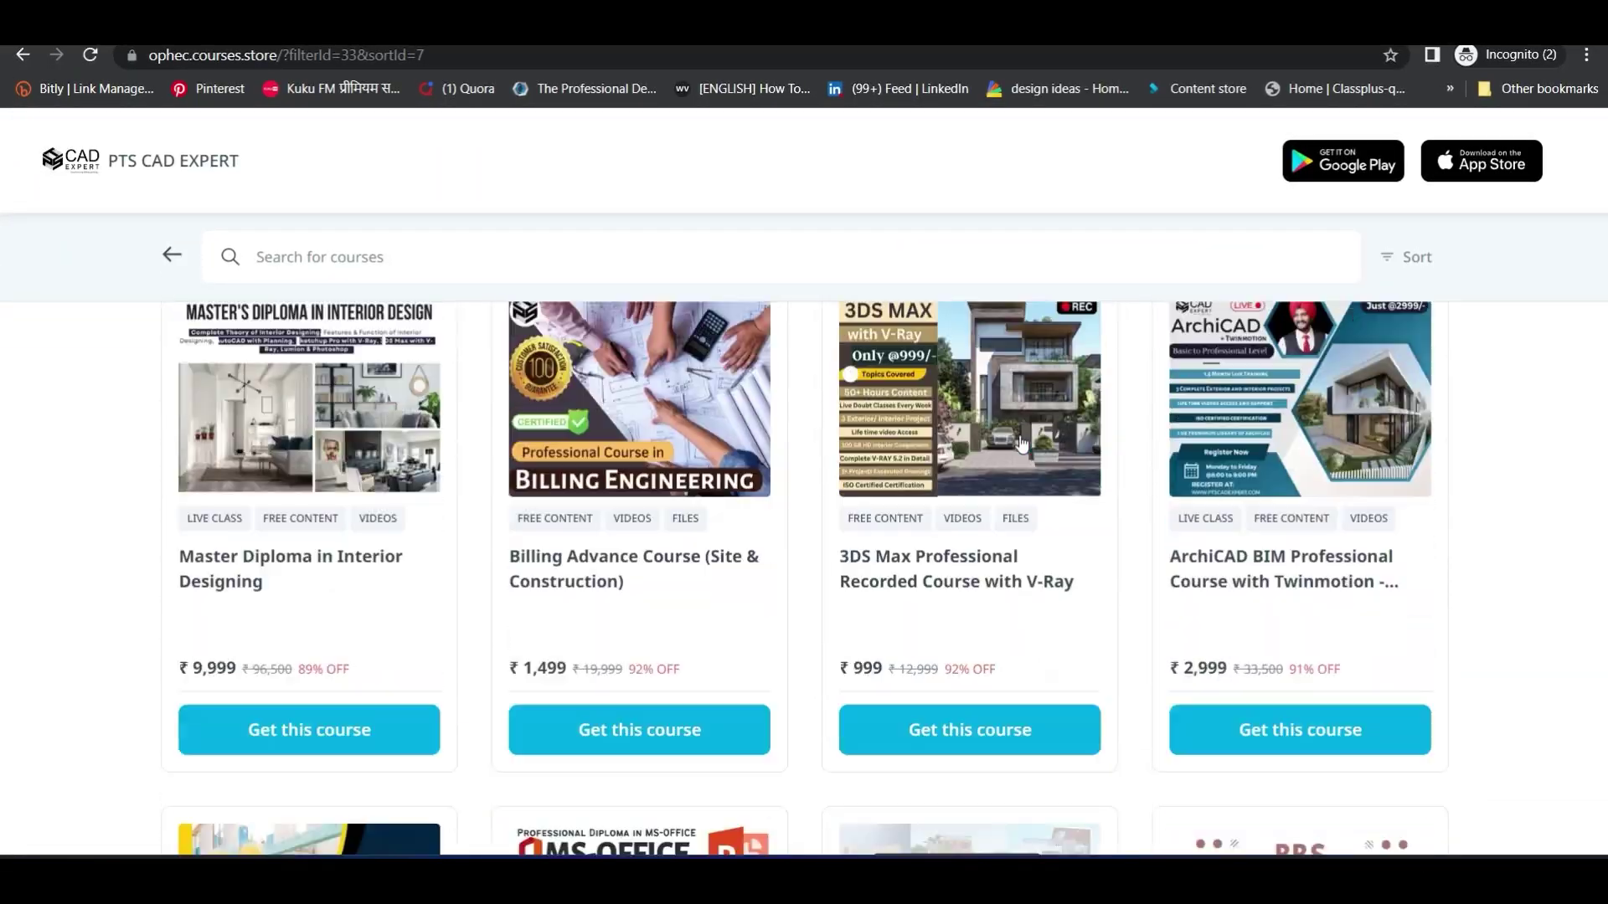
scroll(1022, 444, "down", 3)
scroll(1021, 444, "down", 1)
scroll(1021, 444, "down", 1)
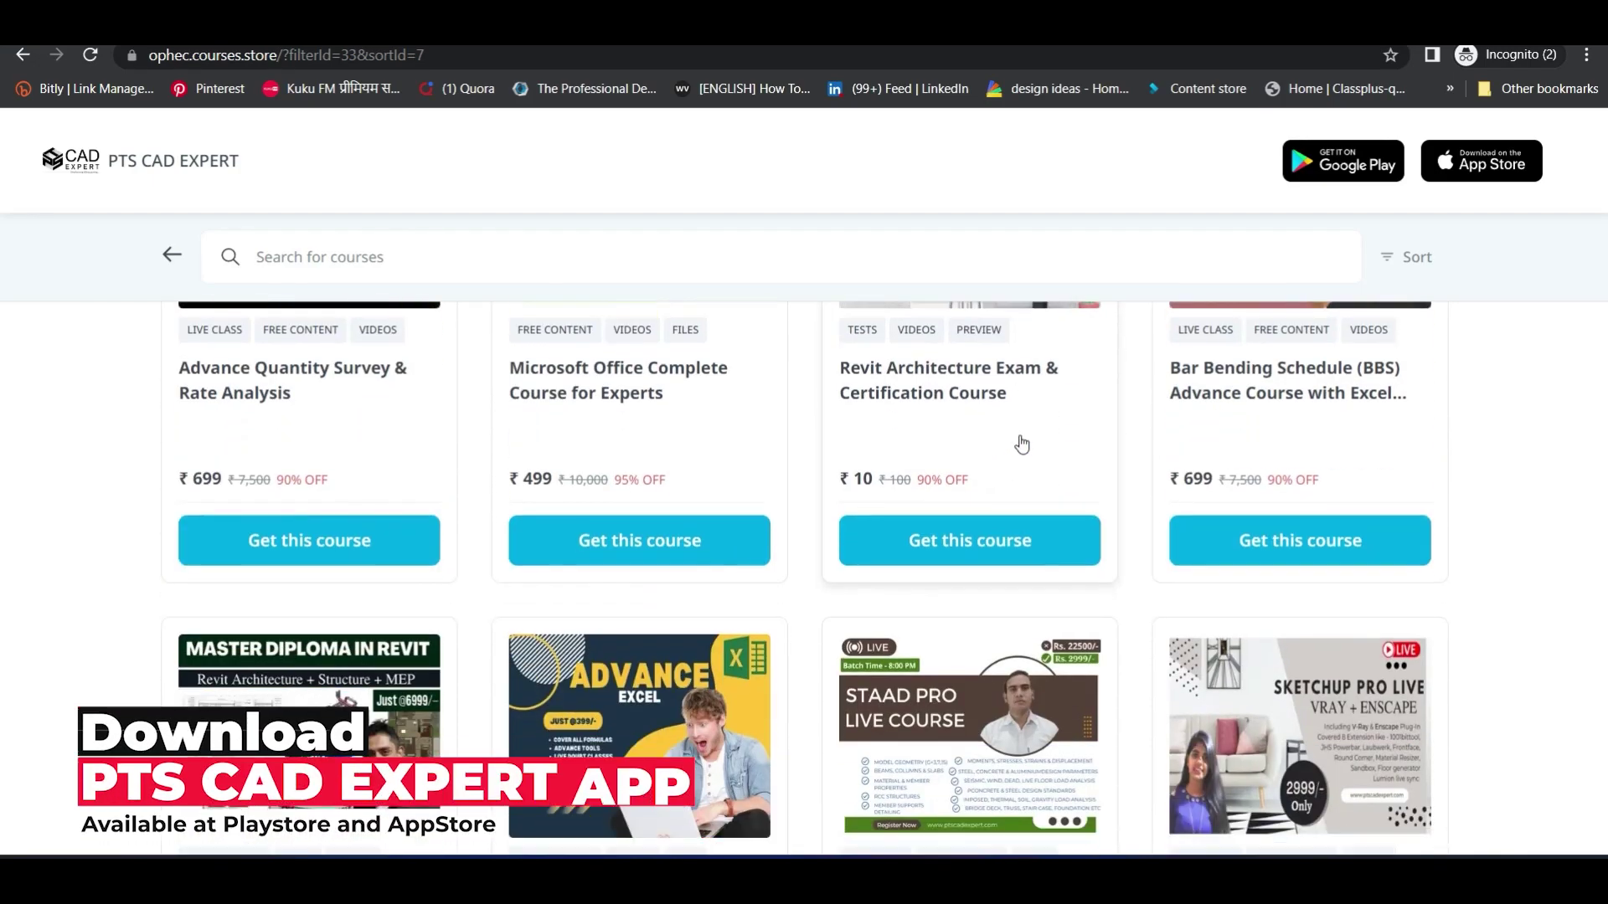
scroll(1022, 444, "down", 3)
scroll(1022, 443, "down", 3)
scroll(1022, 443, "down", 2)
scroll(1021, 443, "down", 2)
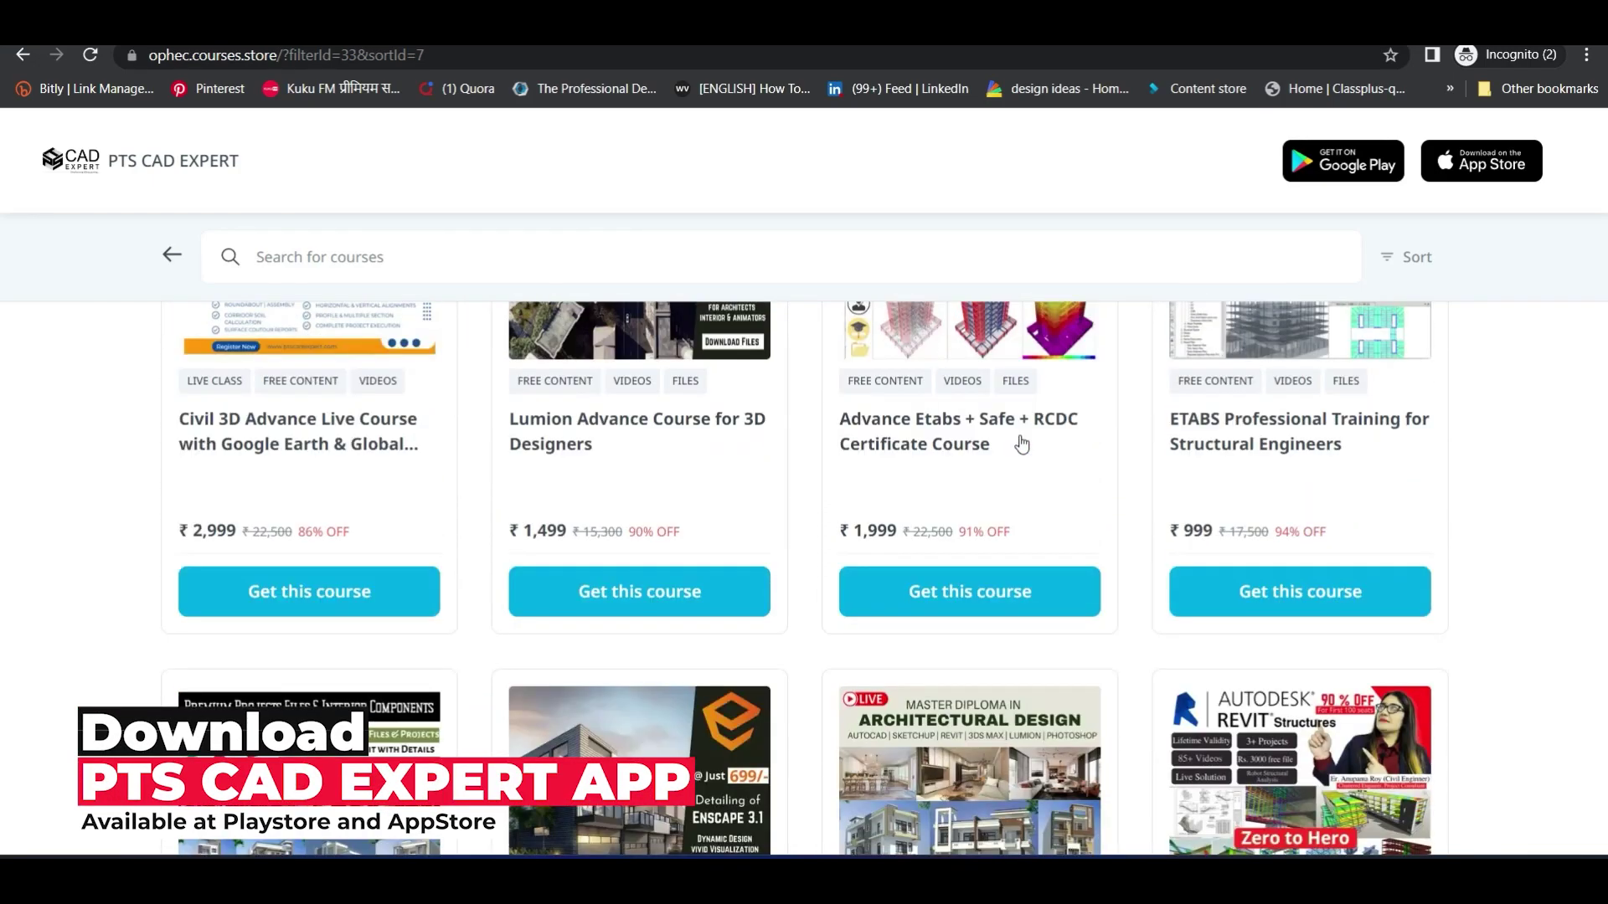
scroll(1021, 444, "down", 2)
scroll(1021, 442, "down", 5)
scroll(1022, 442, "down", 5)
scroll(1022, 442, "down", 5)
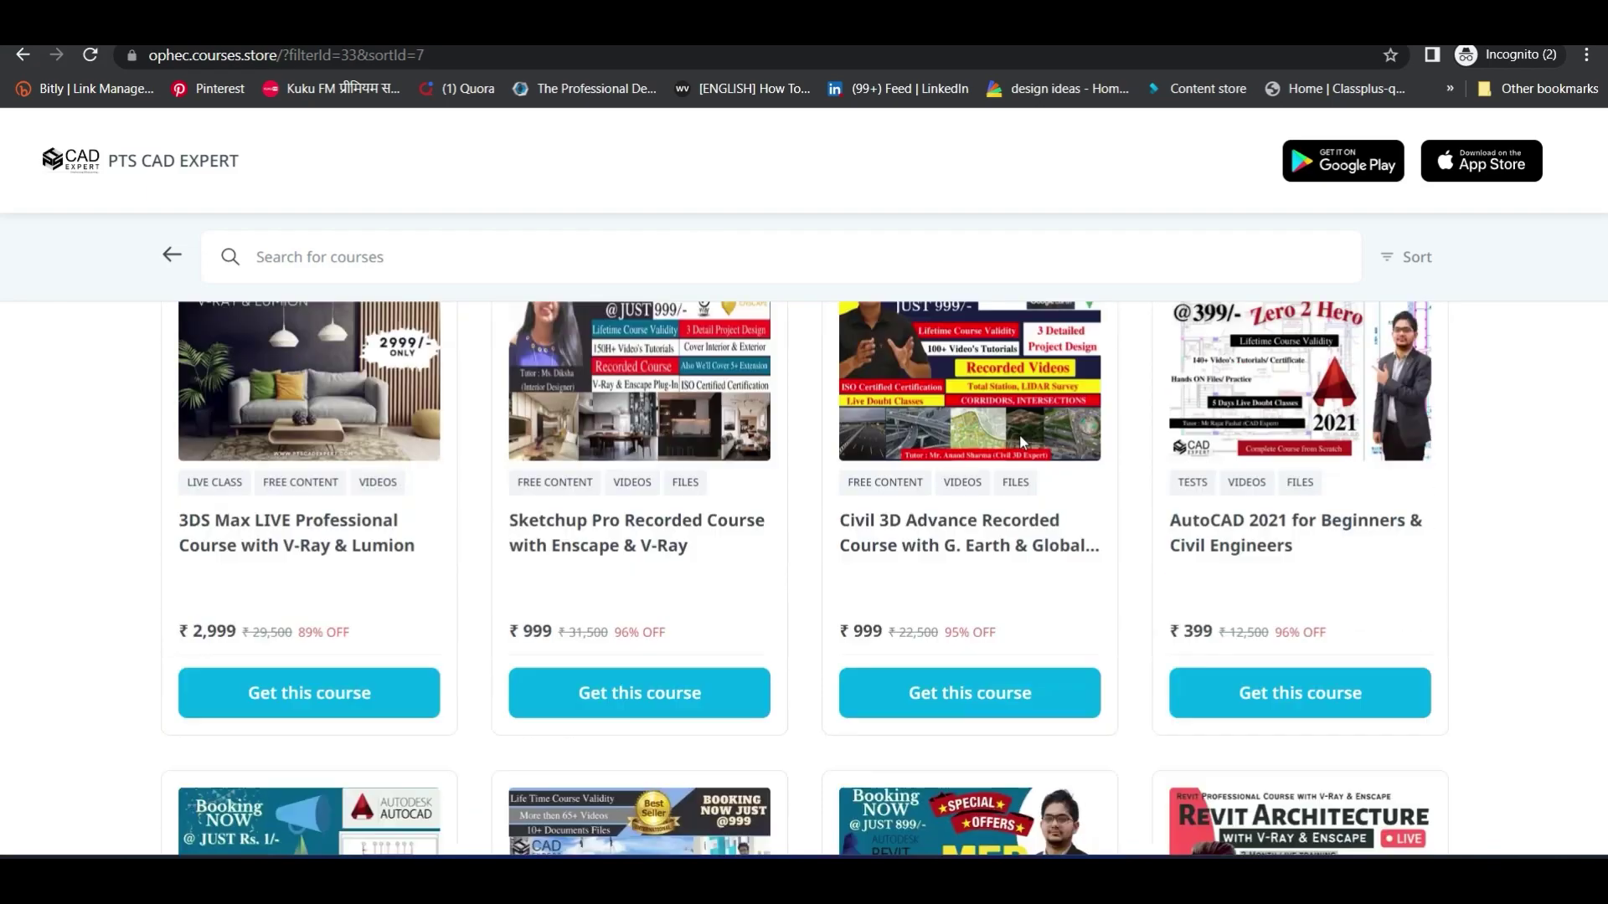
scroll(1021, 442, "down", 2)
left_click(444, 372)
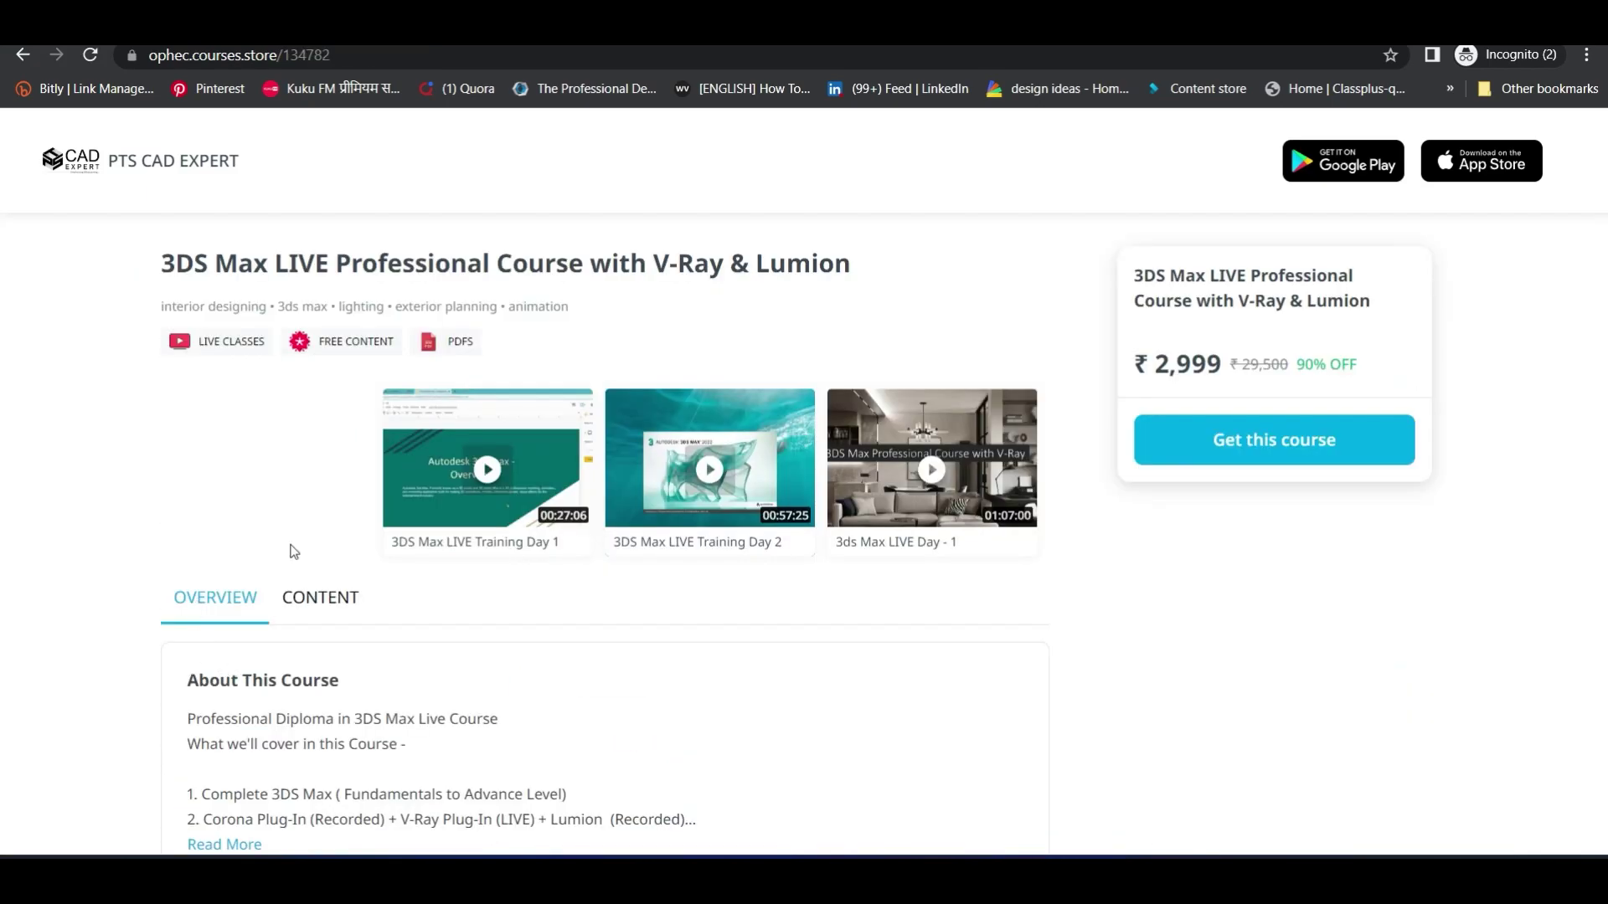
Step: Show the course CONTENT, open the Sep Batch folder, then return to the folder list
scroll(312, 394, "down", 3)
left_click(311, 392)
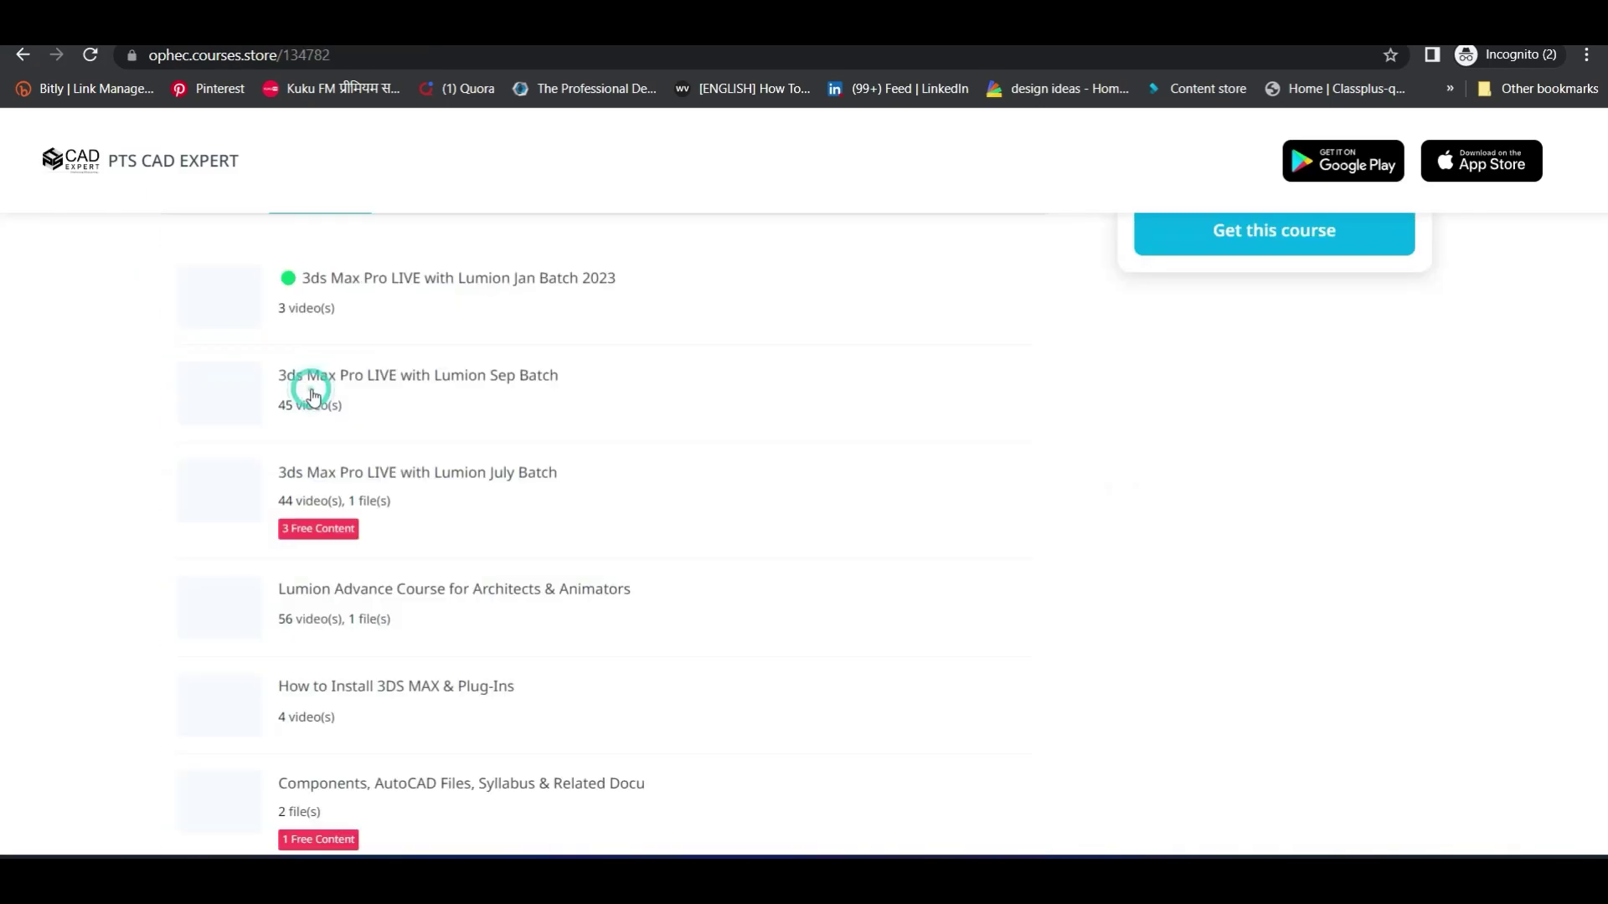
scroll(485, 436, "up", 3)
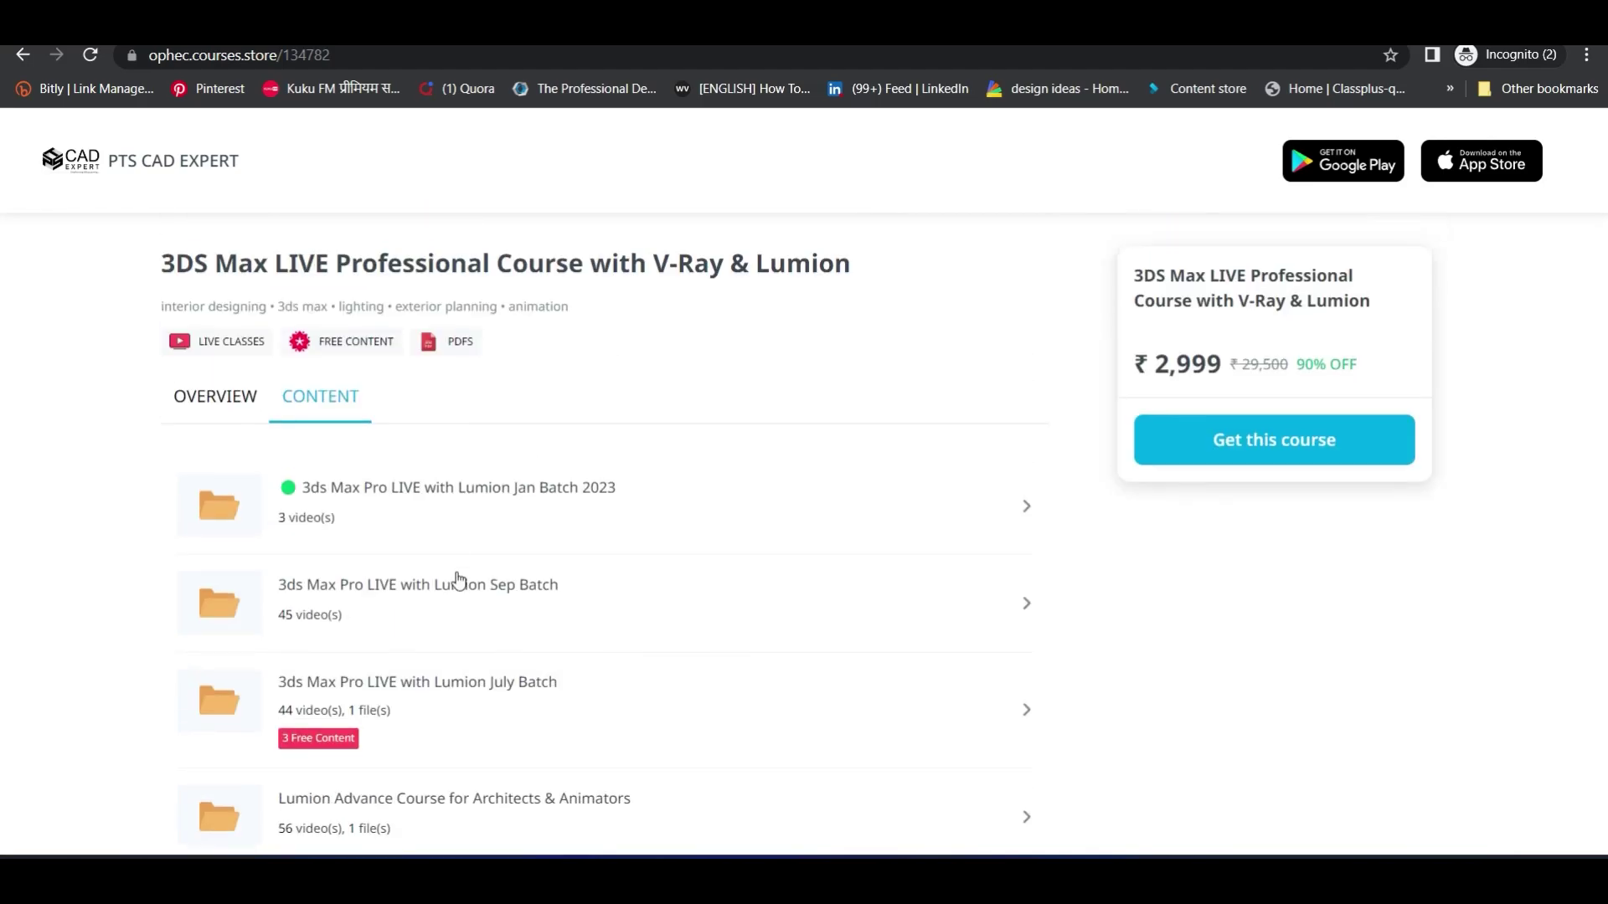
left_click(453, 603)
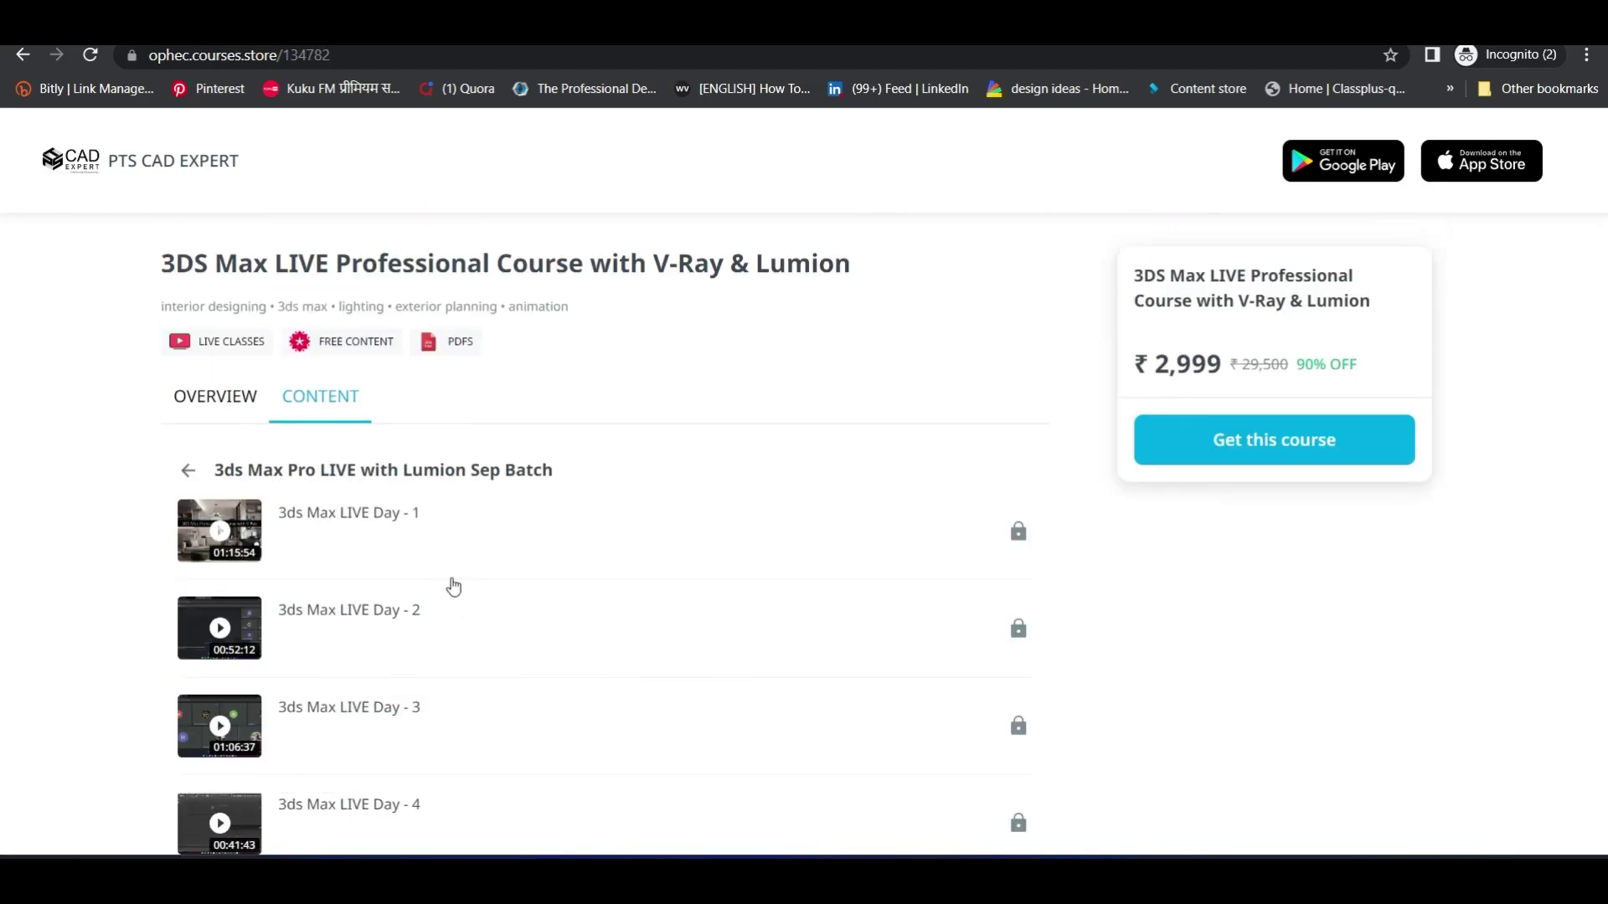
left_click(186, 474)
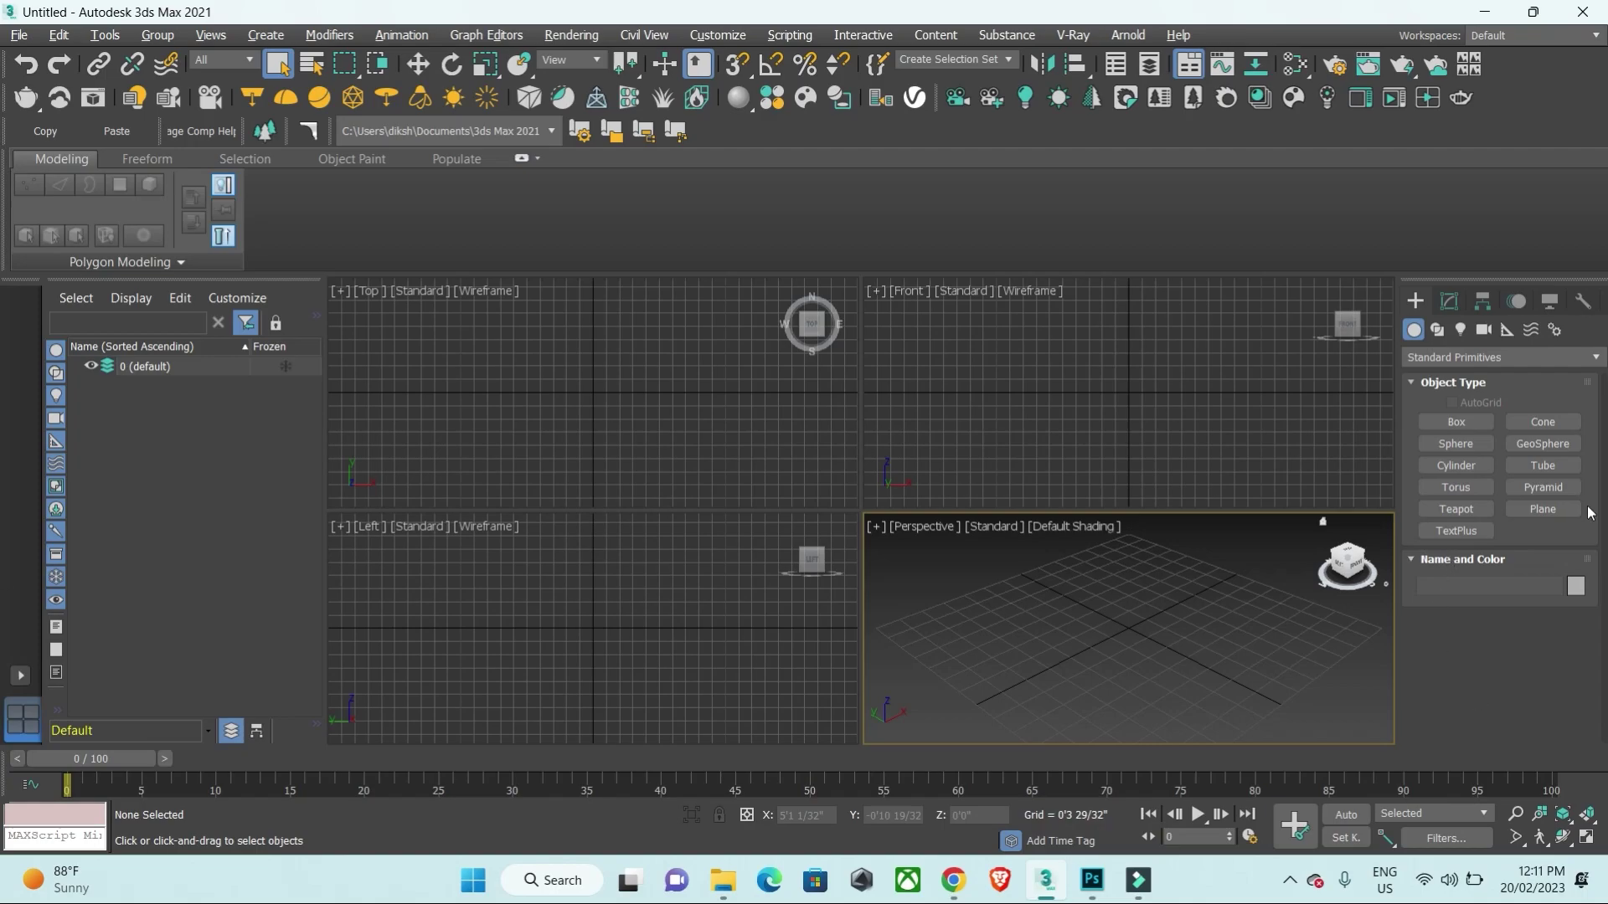
Step: Draw Plane001 in the maximized Top viewport and centre it in view
left_click(1522, 513)
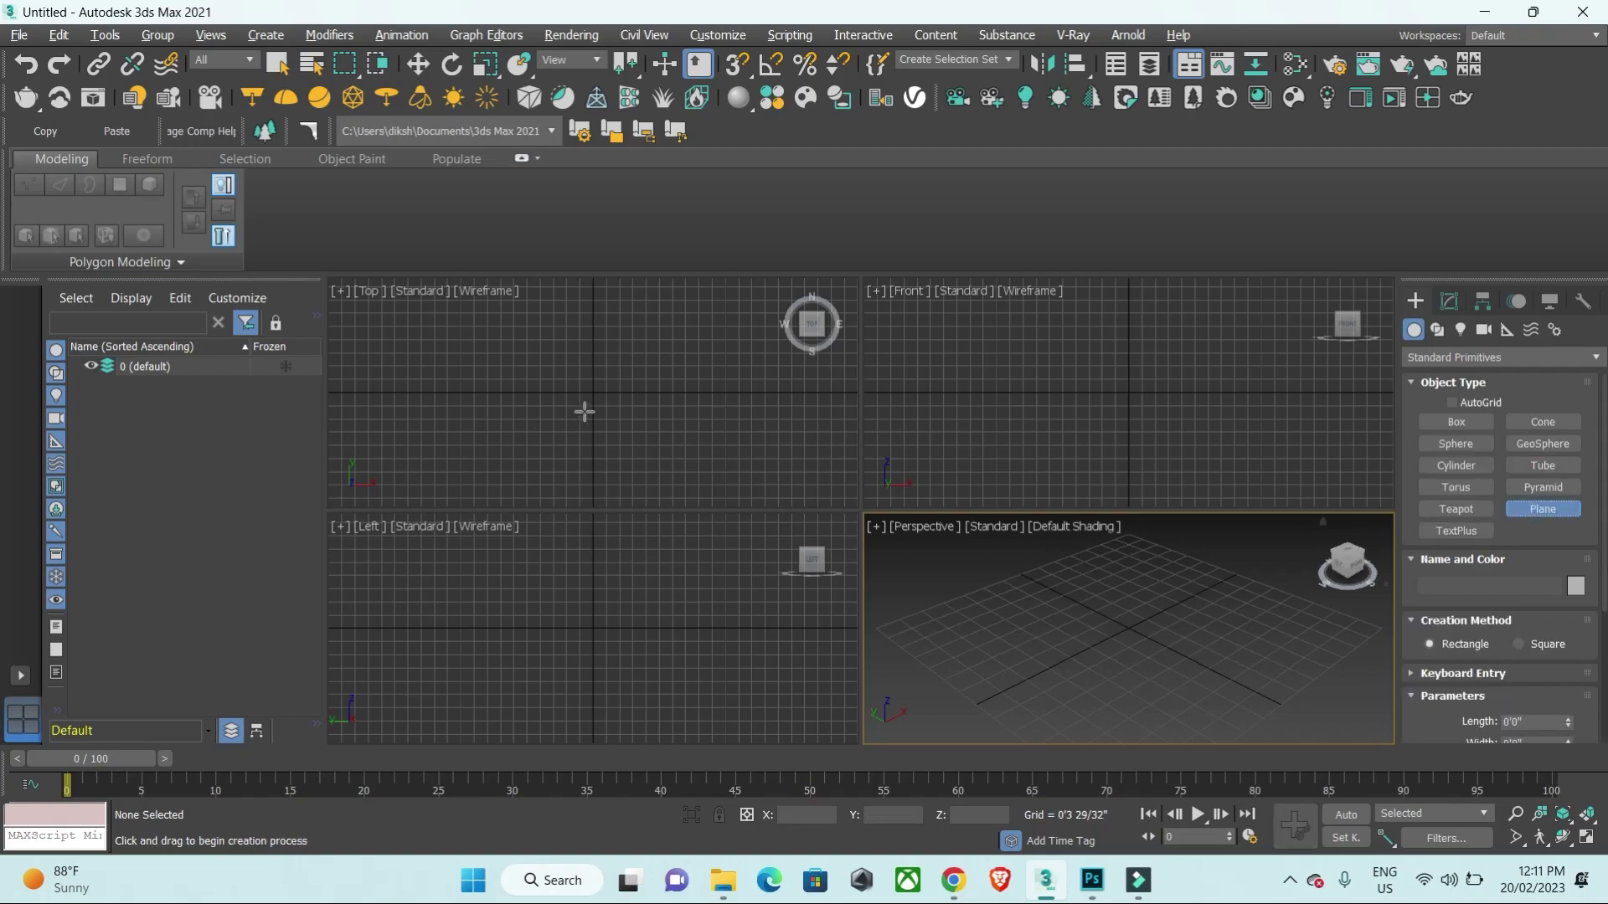
left_click(585, 411)
key("alt+w")
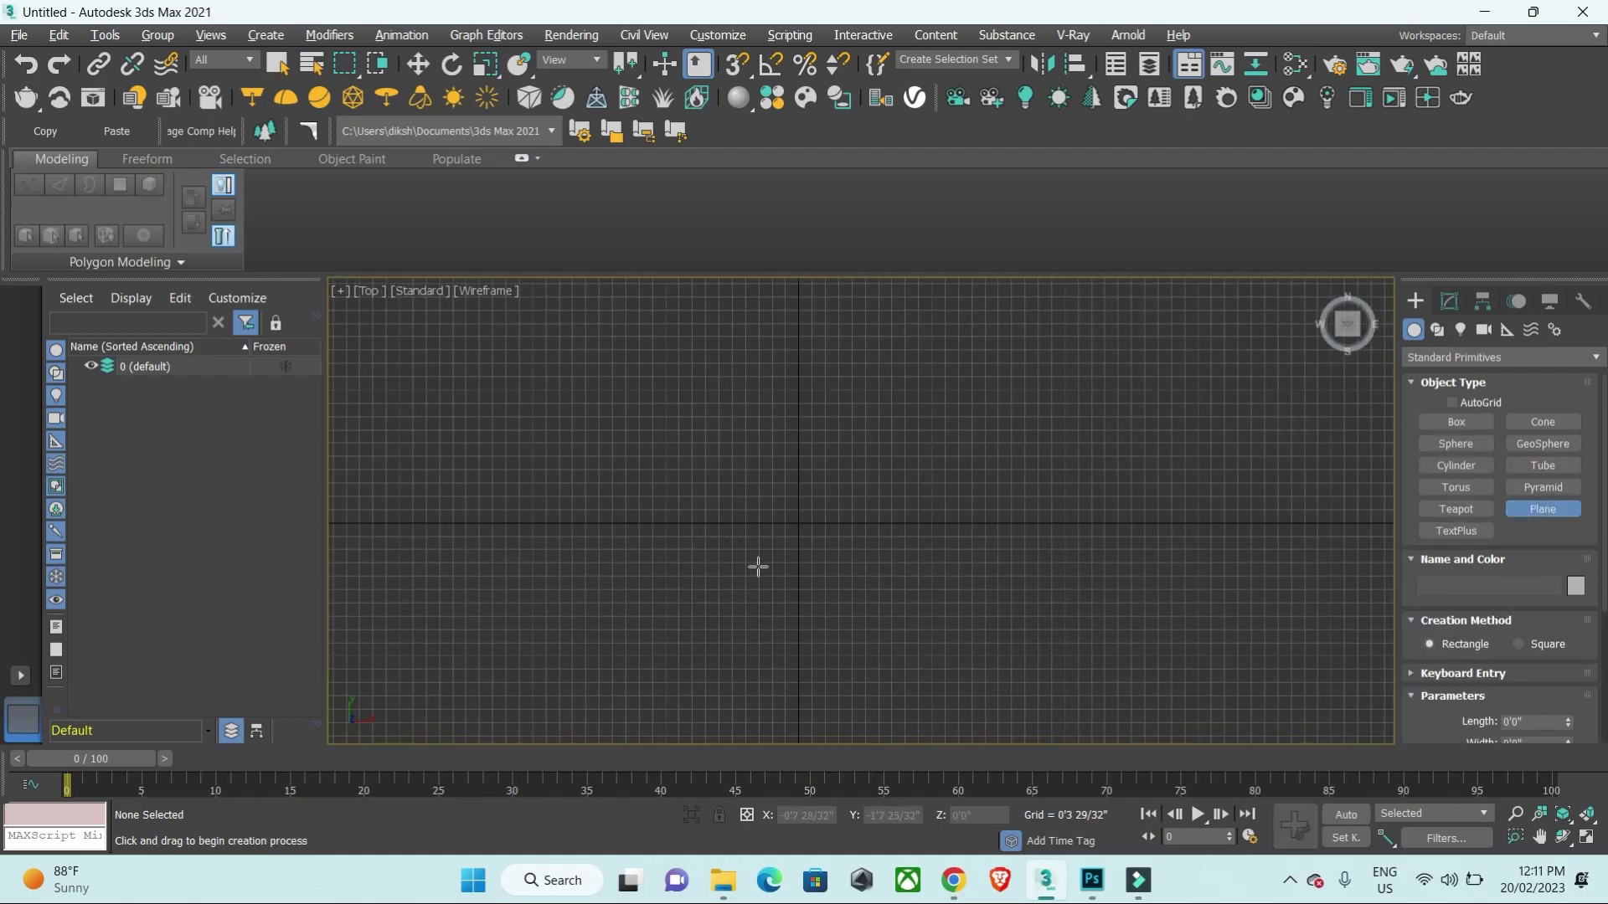
mouse_move(719, 523)
left_mouse_down()
mouse_move(870, 265)
mouse_move(867, 293)
left_mouse_up()
scroll(826, 474, "down", 2)
middle_click_drag(827, 473, 863, 503)
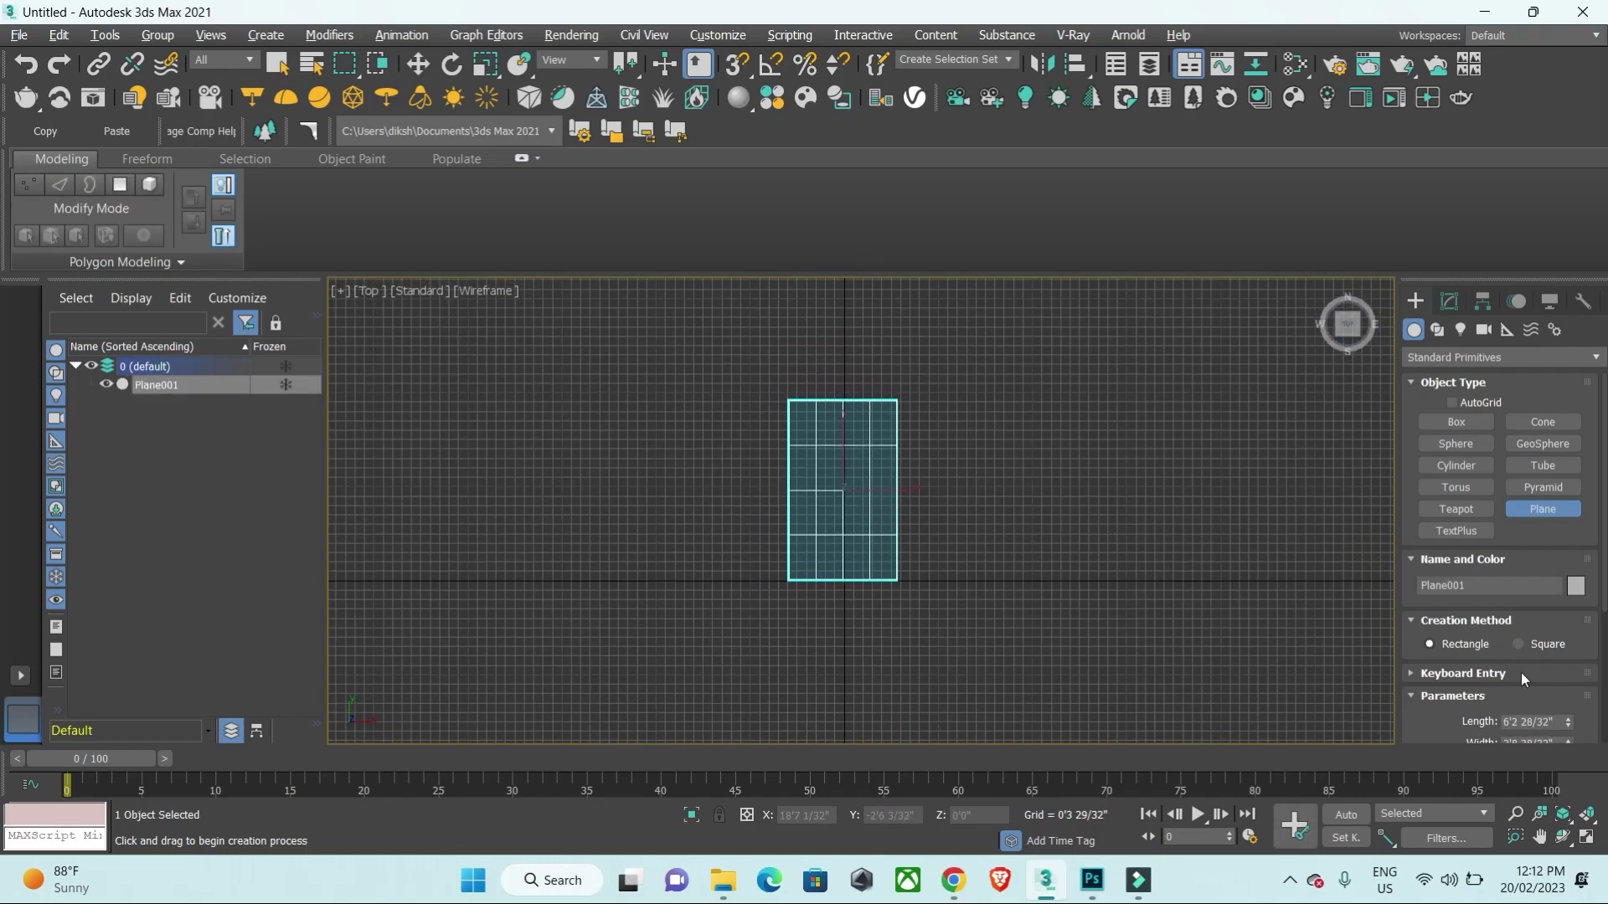
scroll(1521, 672, "down", 2)
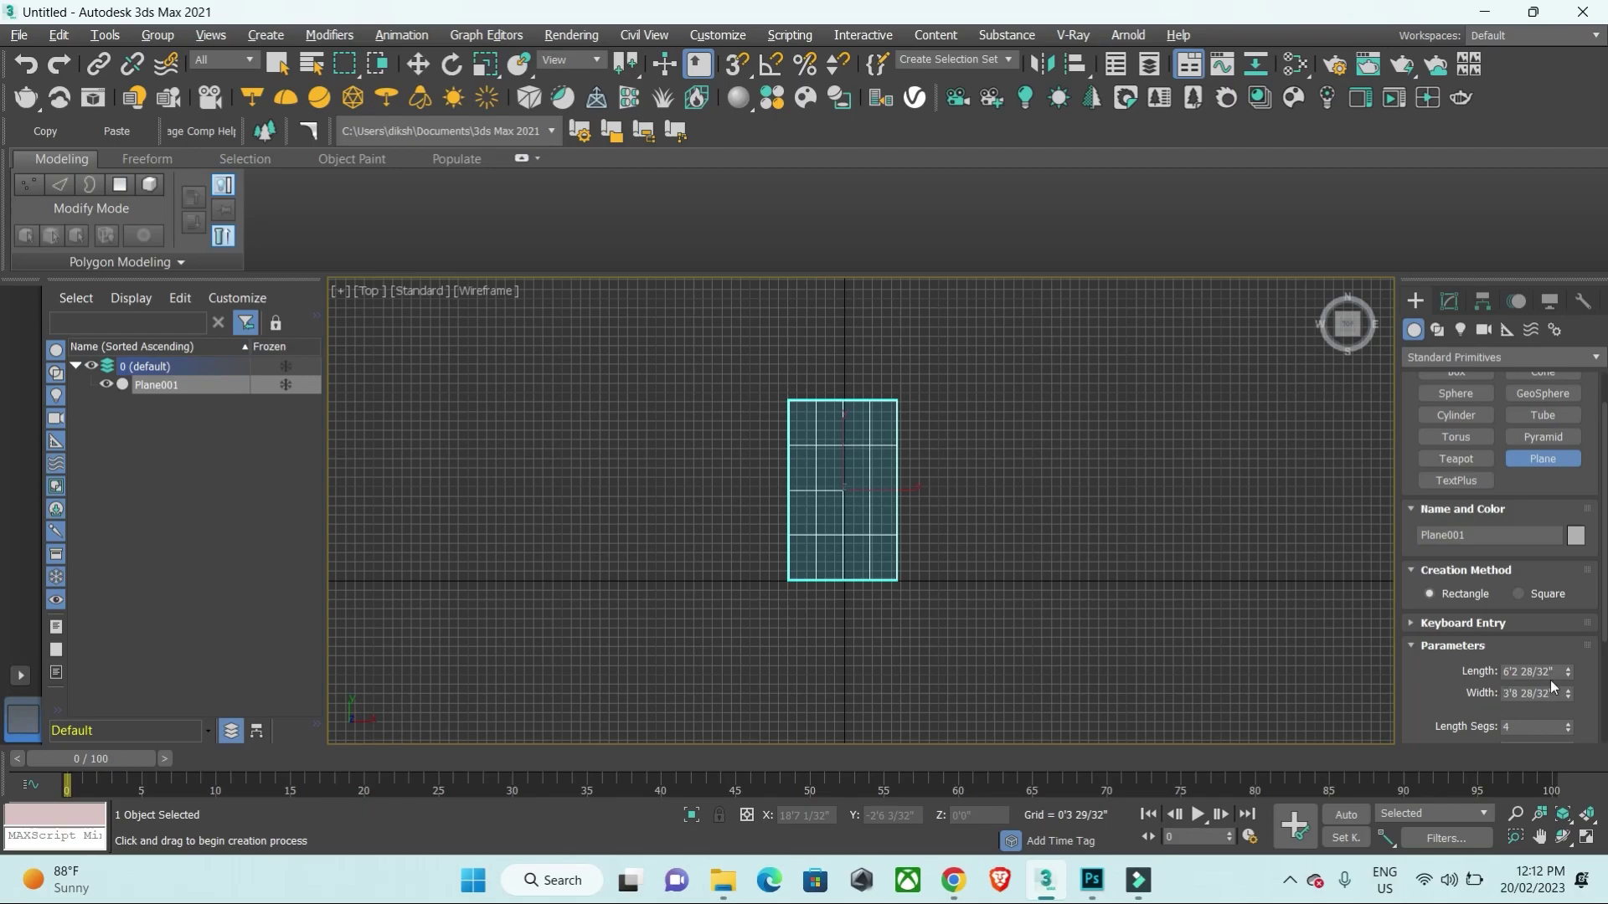
left_click(1555, 671)
Step: Set Plane001's length to 6' and width to 4'
type("6")
key("Tab")
type("4")
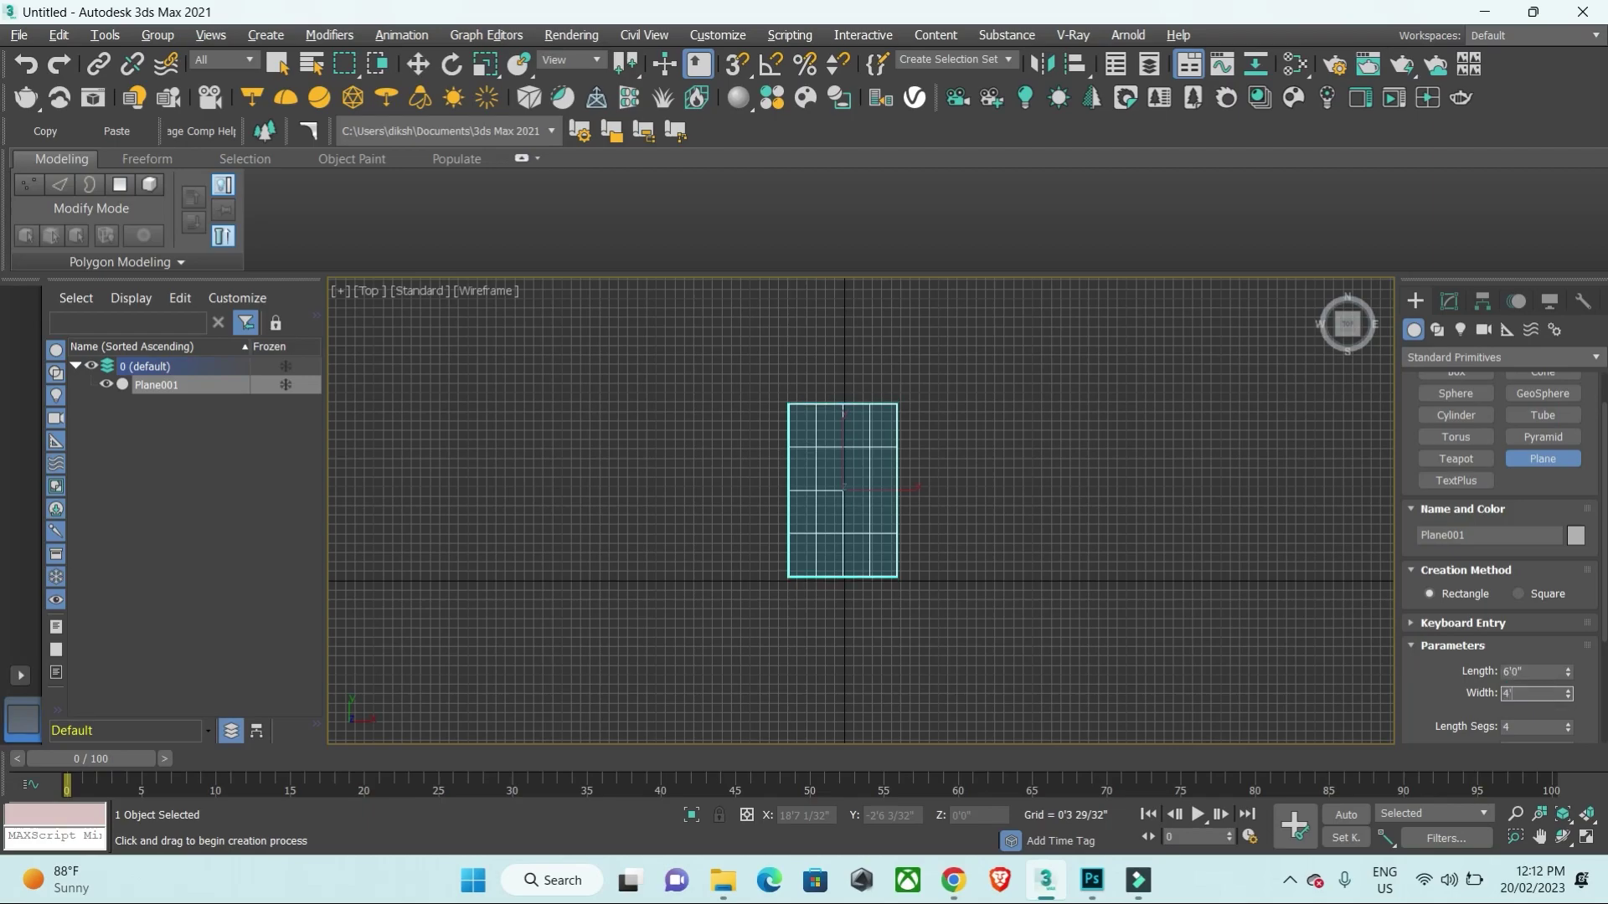
key("shift+Tab")
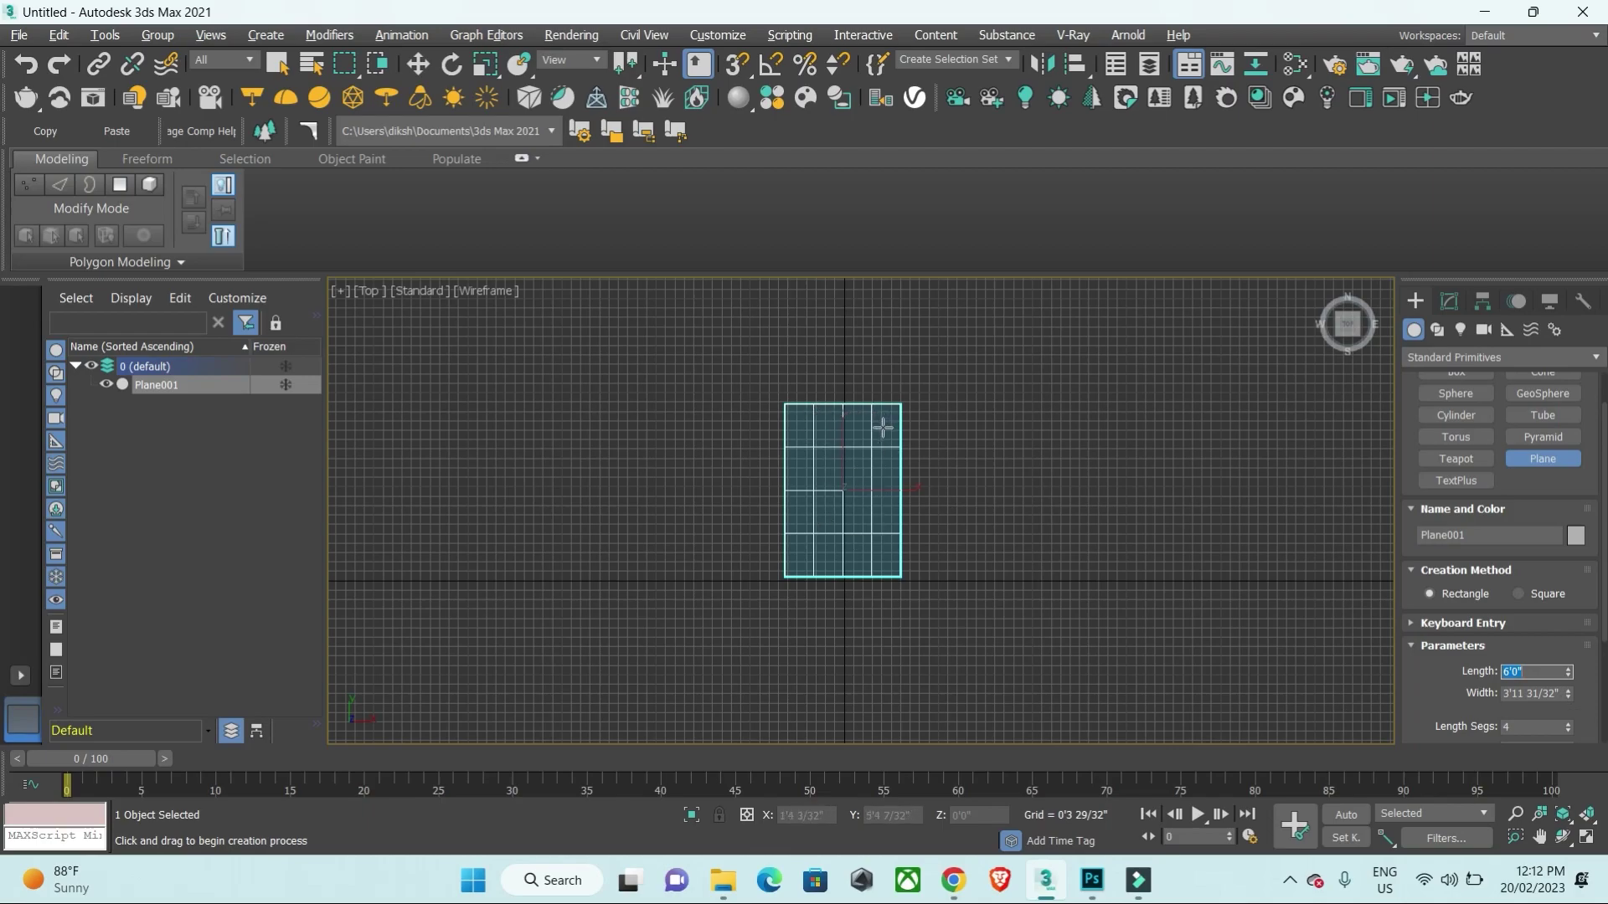
scroll(1592, 658, "down", 1)
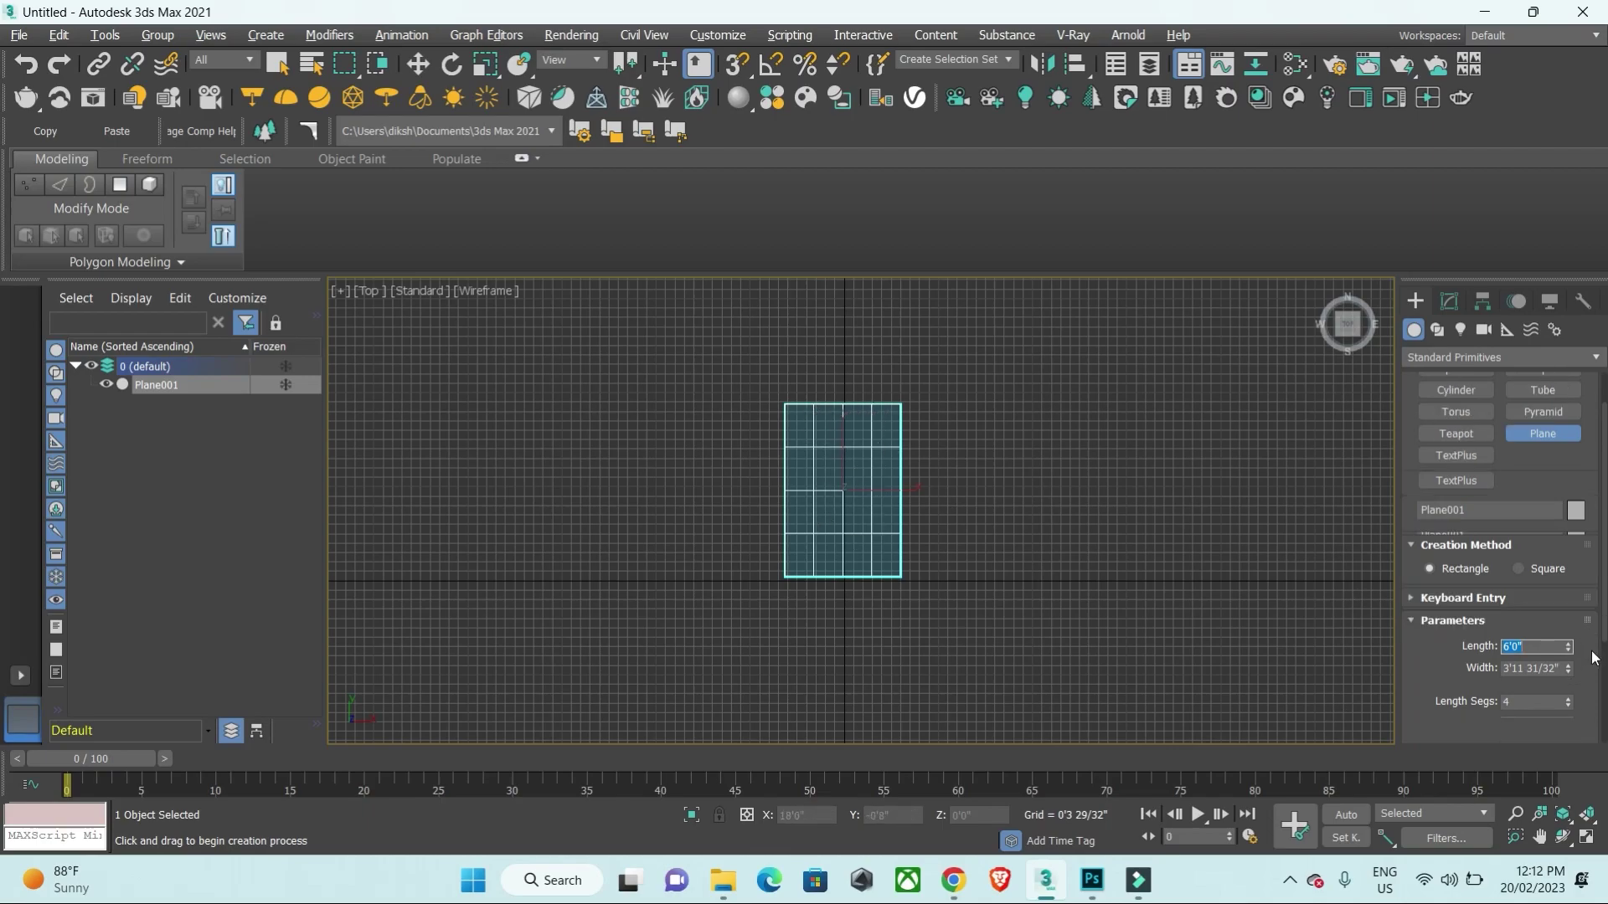
scroll(1592, 657, "down", 3)
Step: Try out segment counts, starting with 20 length segments
left_click(1553, 626)
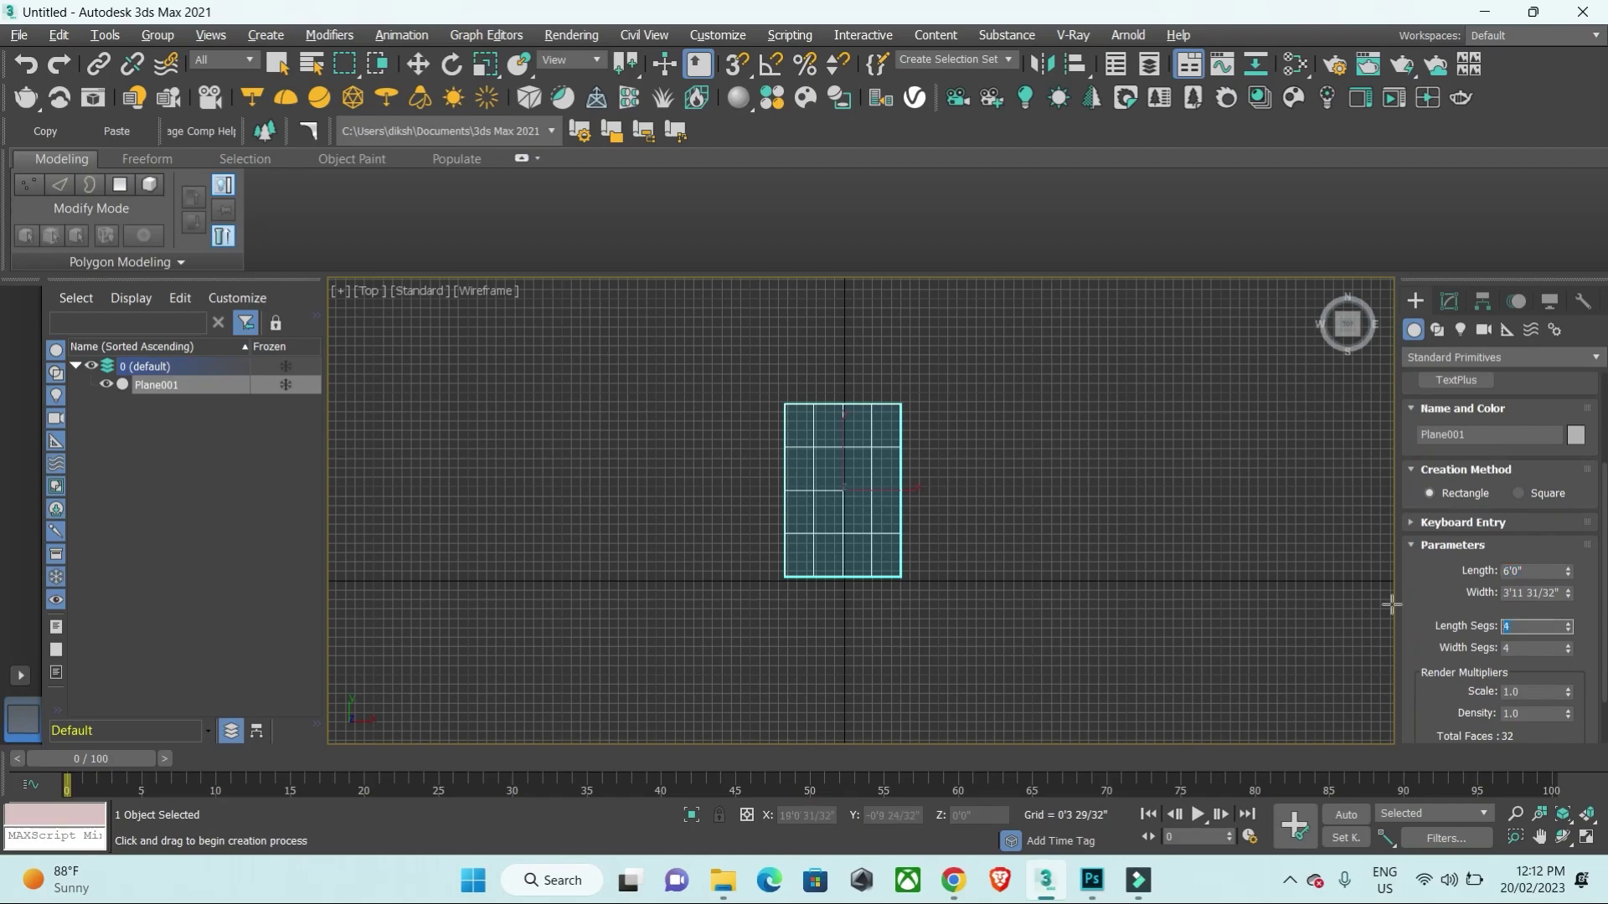
type("20")
key("Tab")
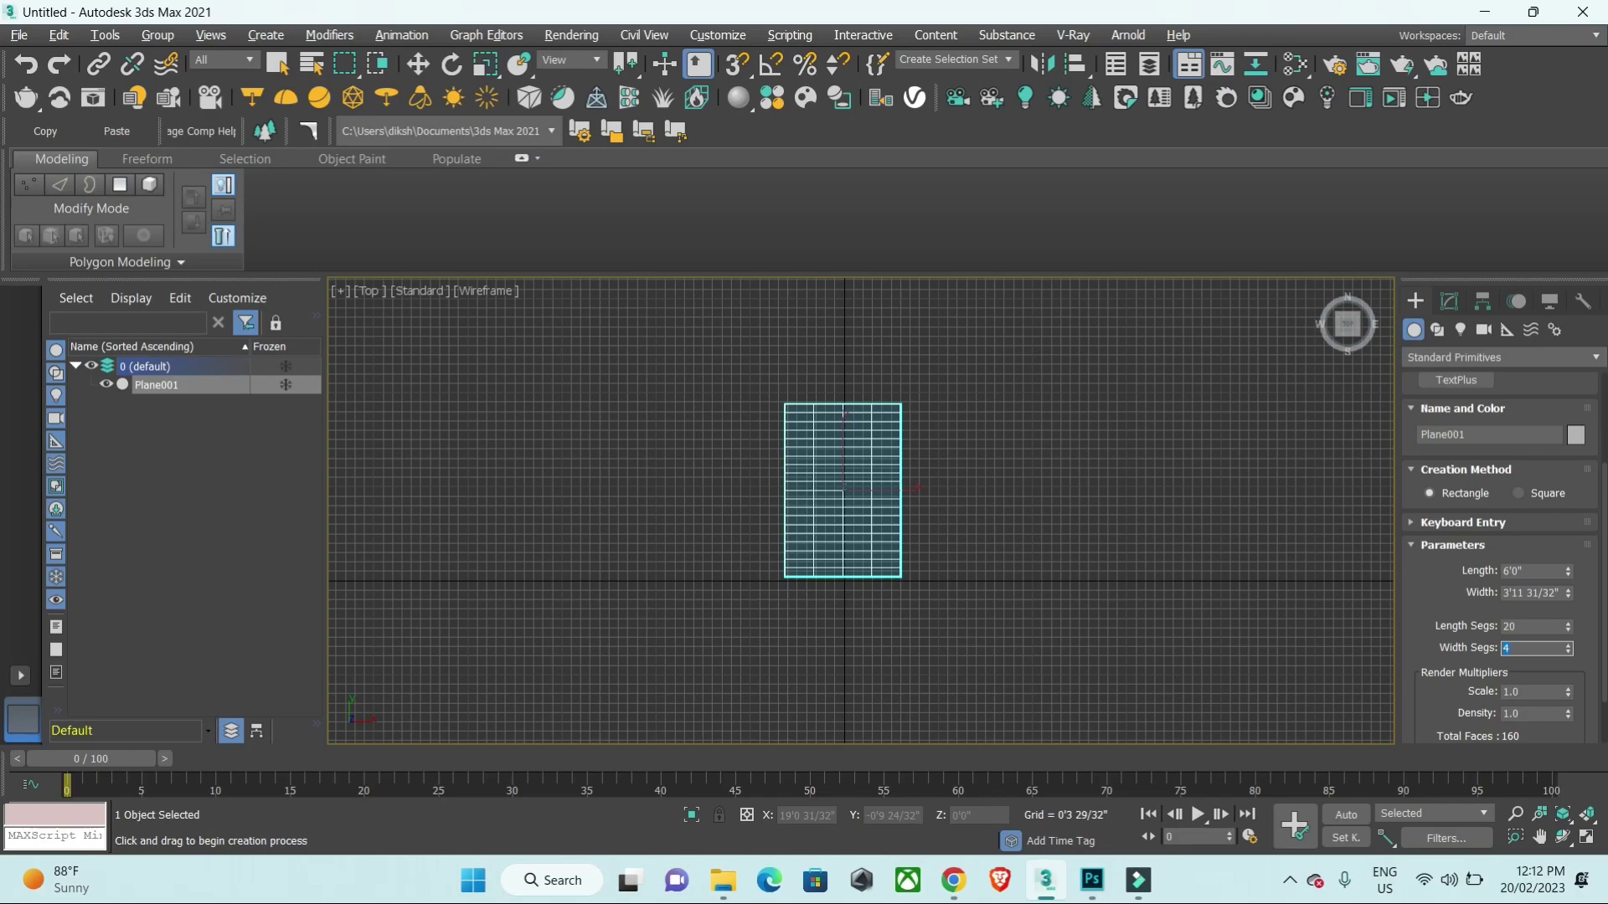
key("Tab")
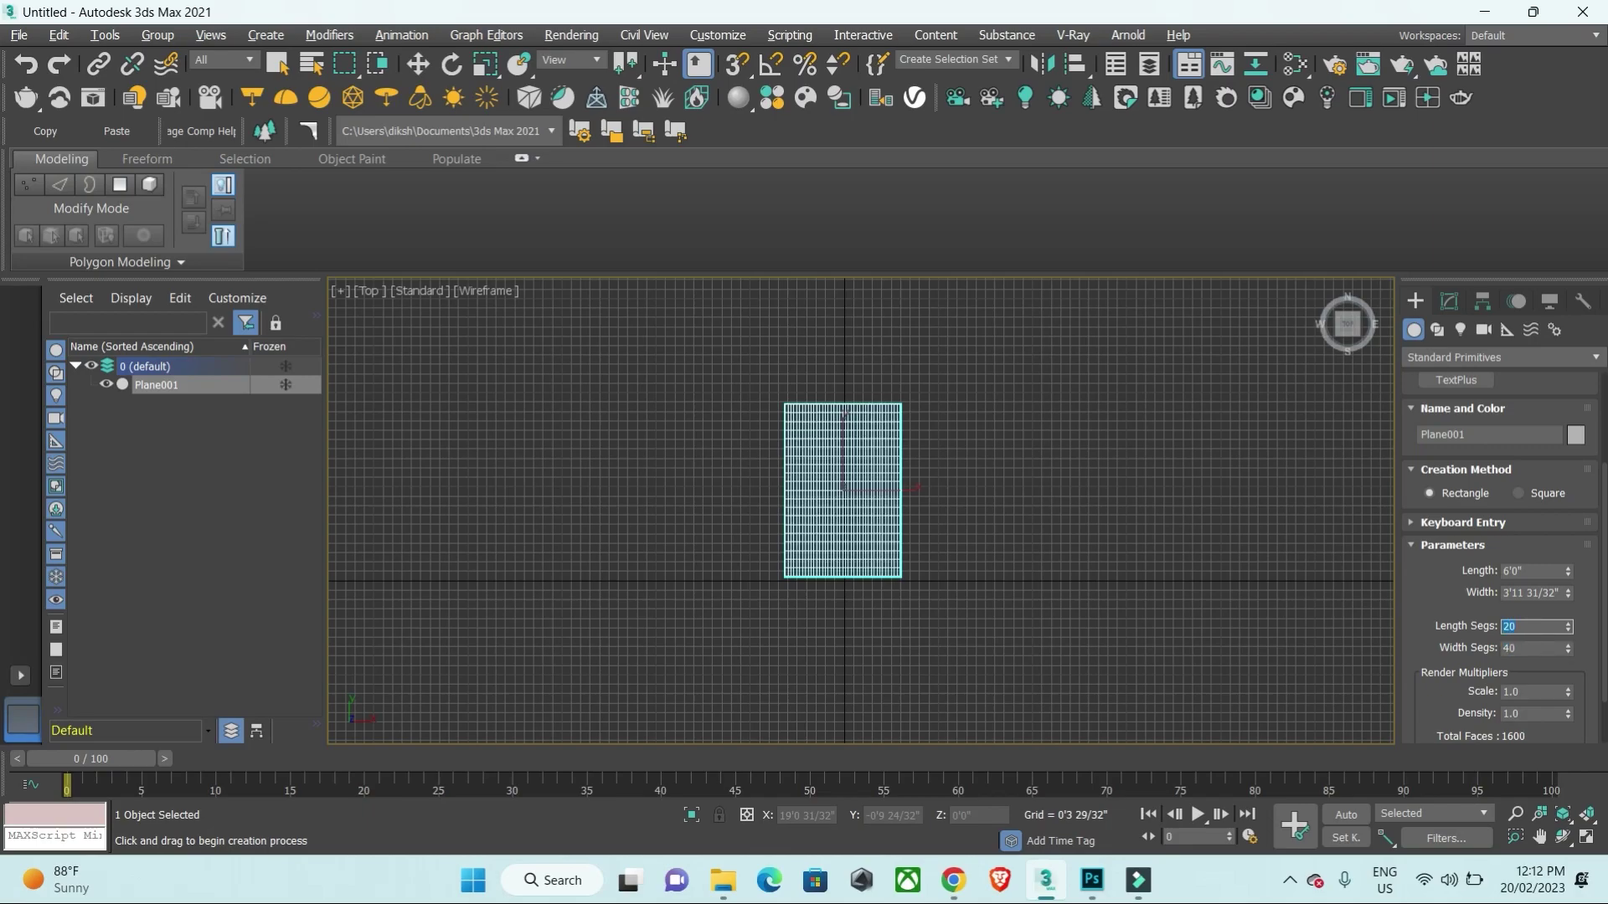
scroll(810, 549, "up", 3)
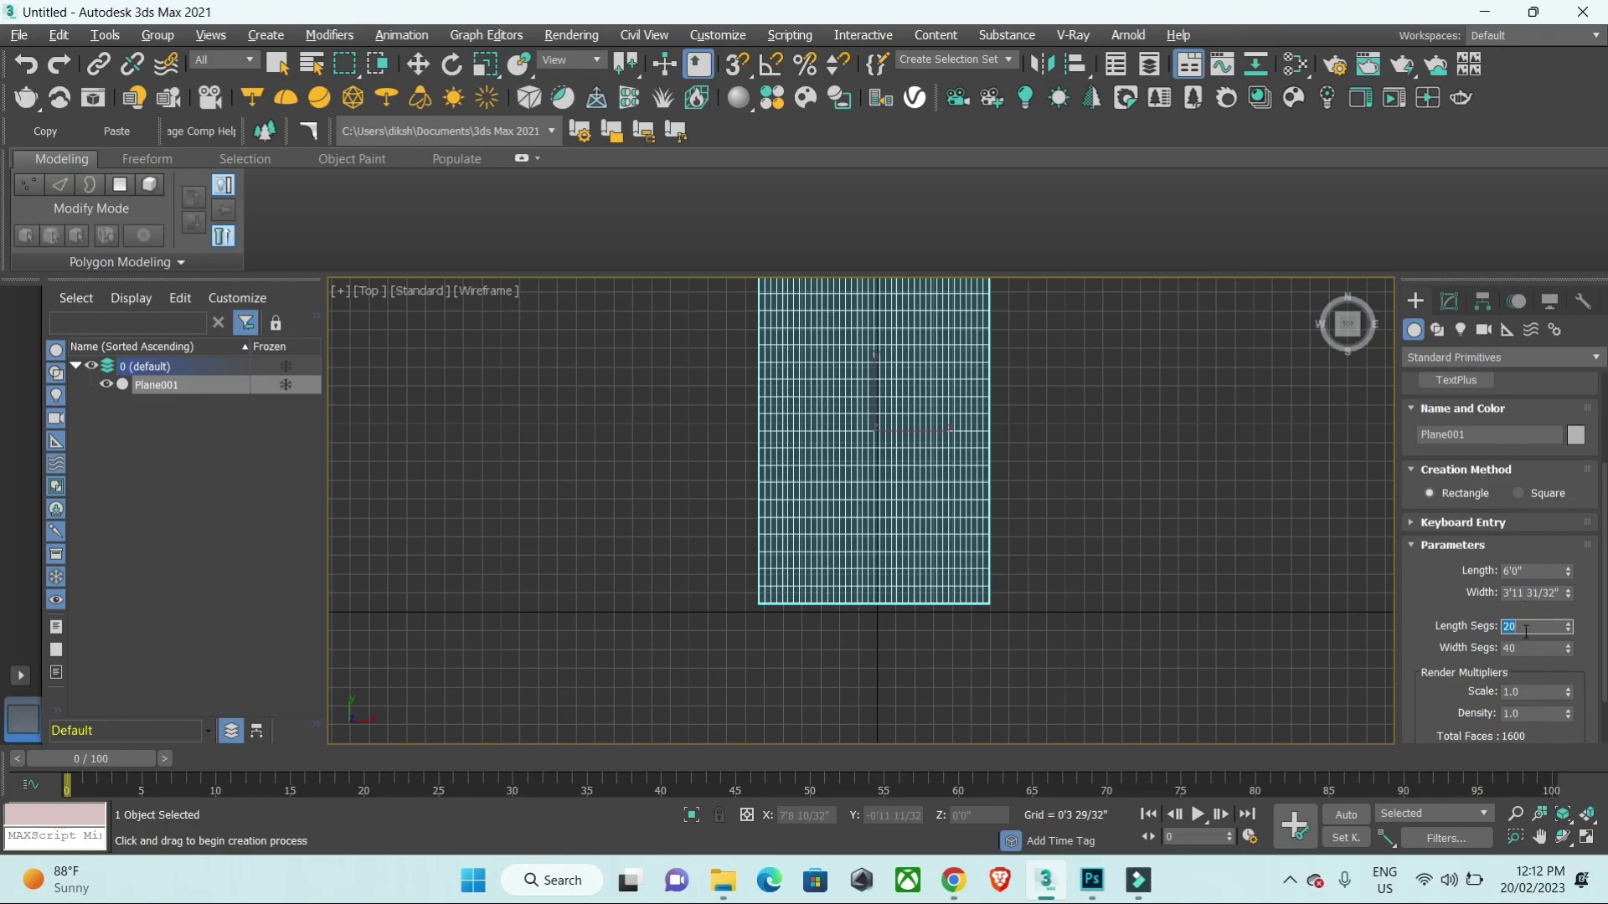
type("15")
key("Tab")
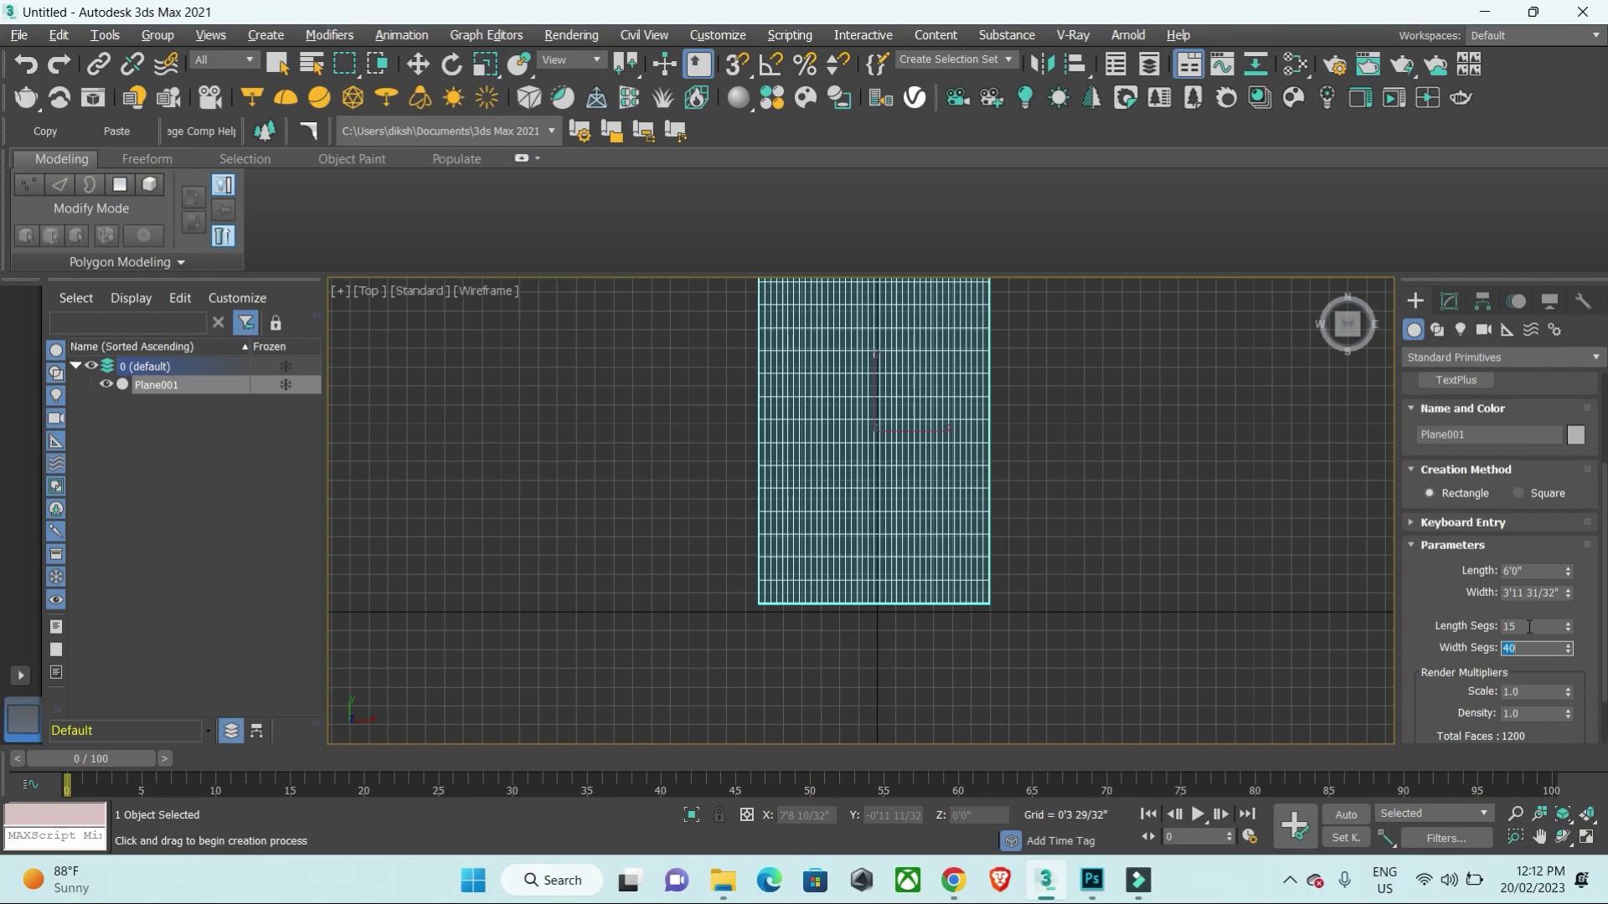
Step: Settle on 40 length segments and 20 width segments
left_click(1529, 627)
type("40")
key("Tab")
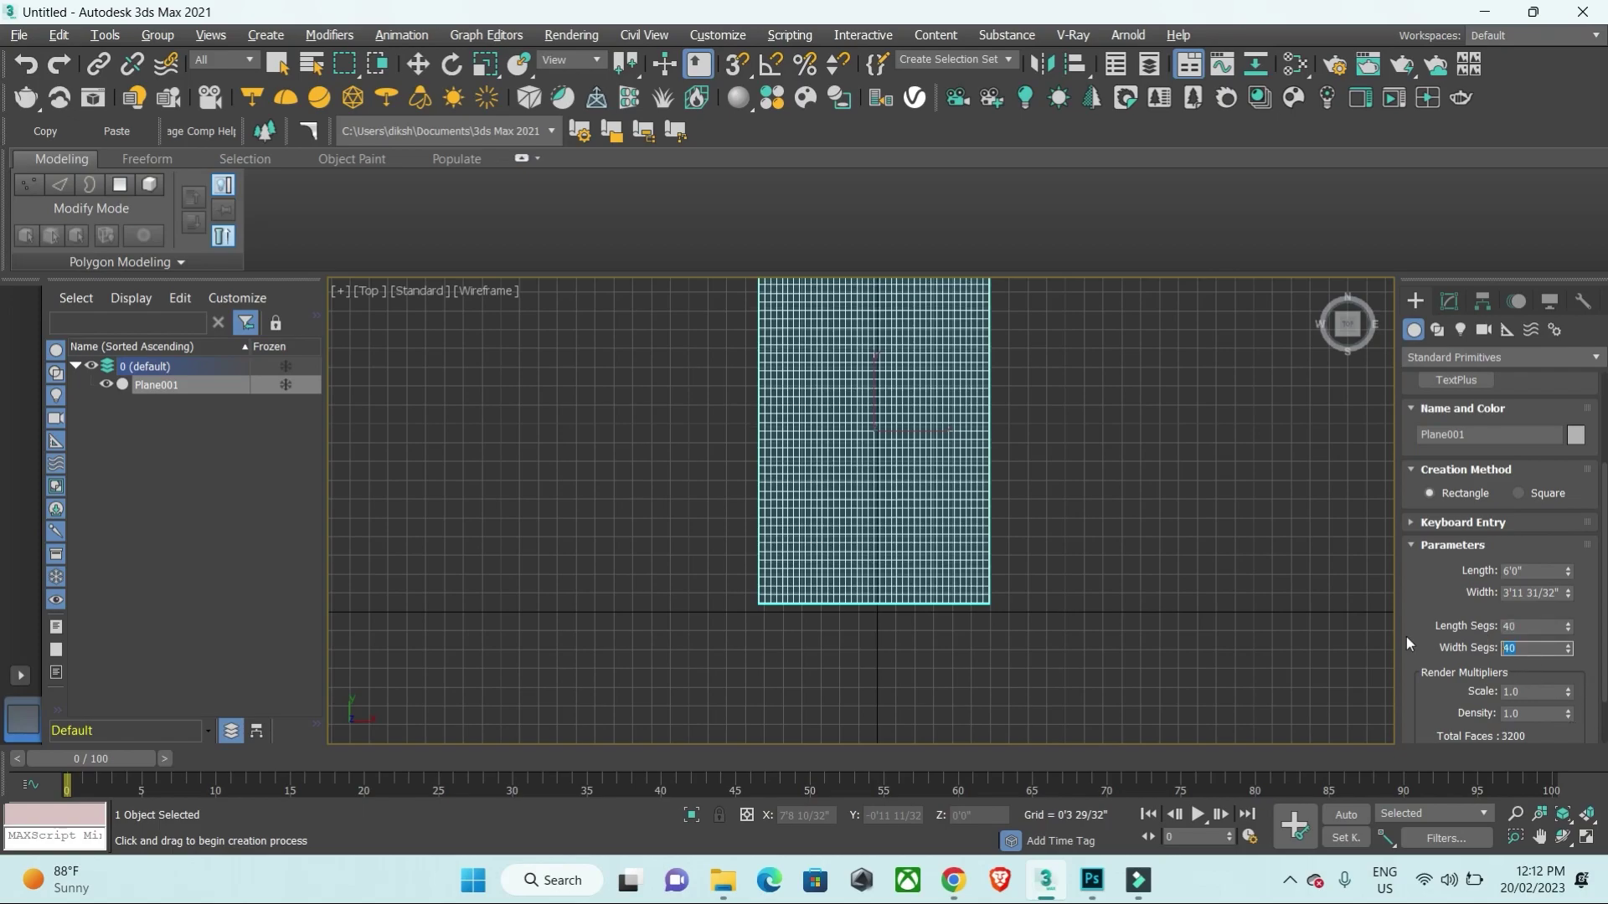
type("15")
key("shift+Tab")
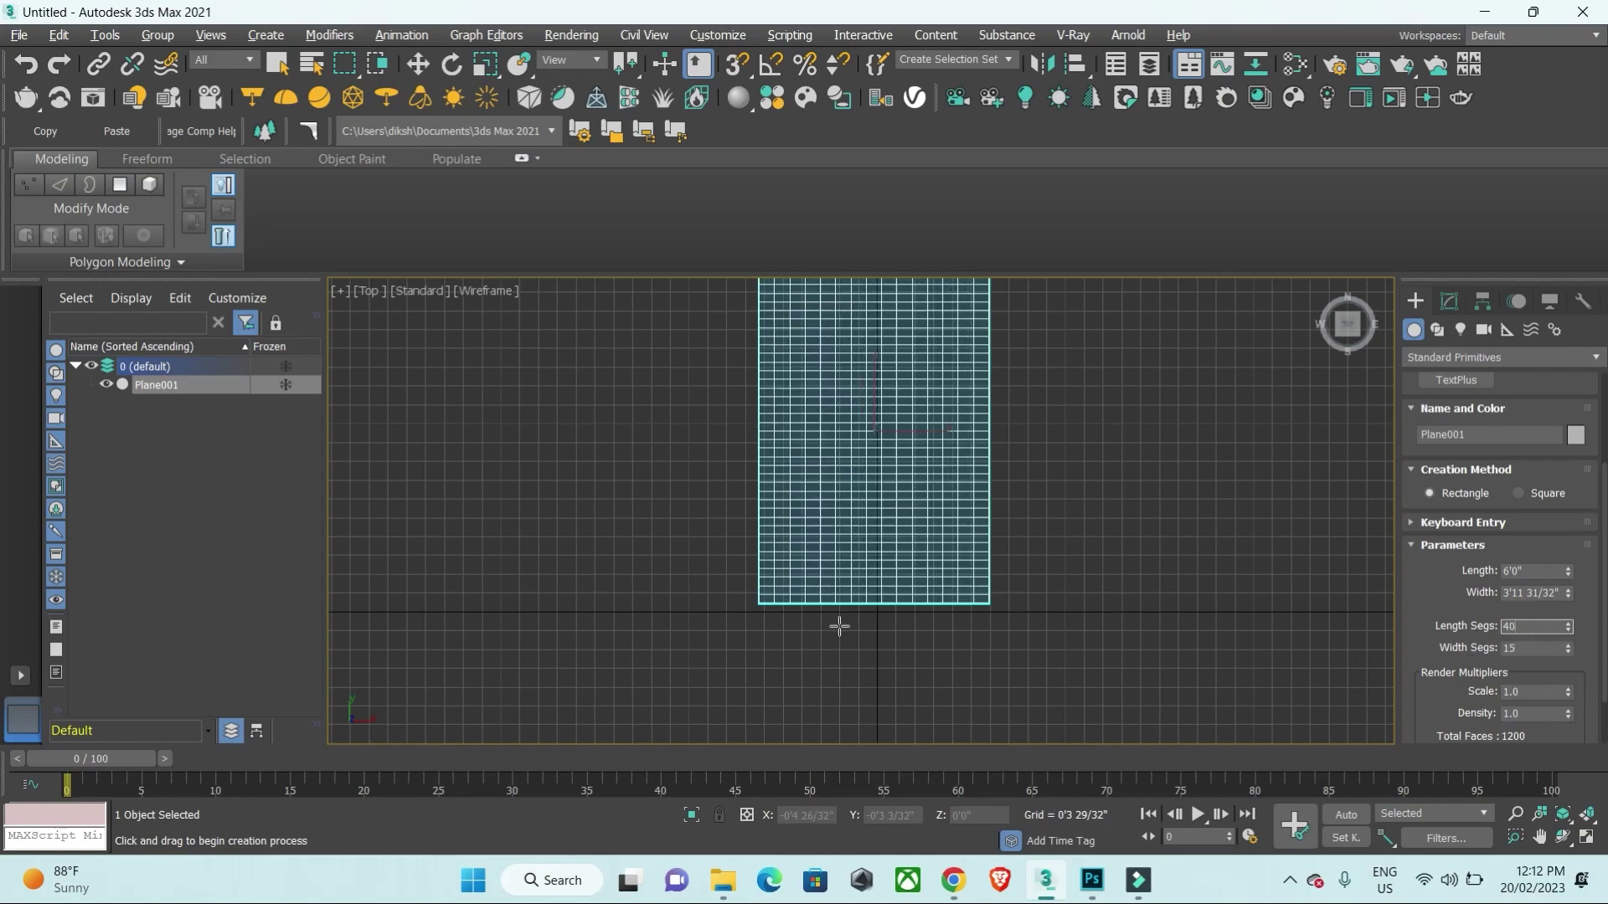
middle_click_drag(839, 626, 845, 718)
double_click(1538, 643)
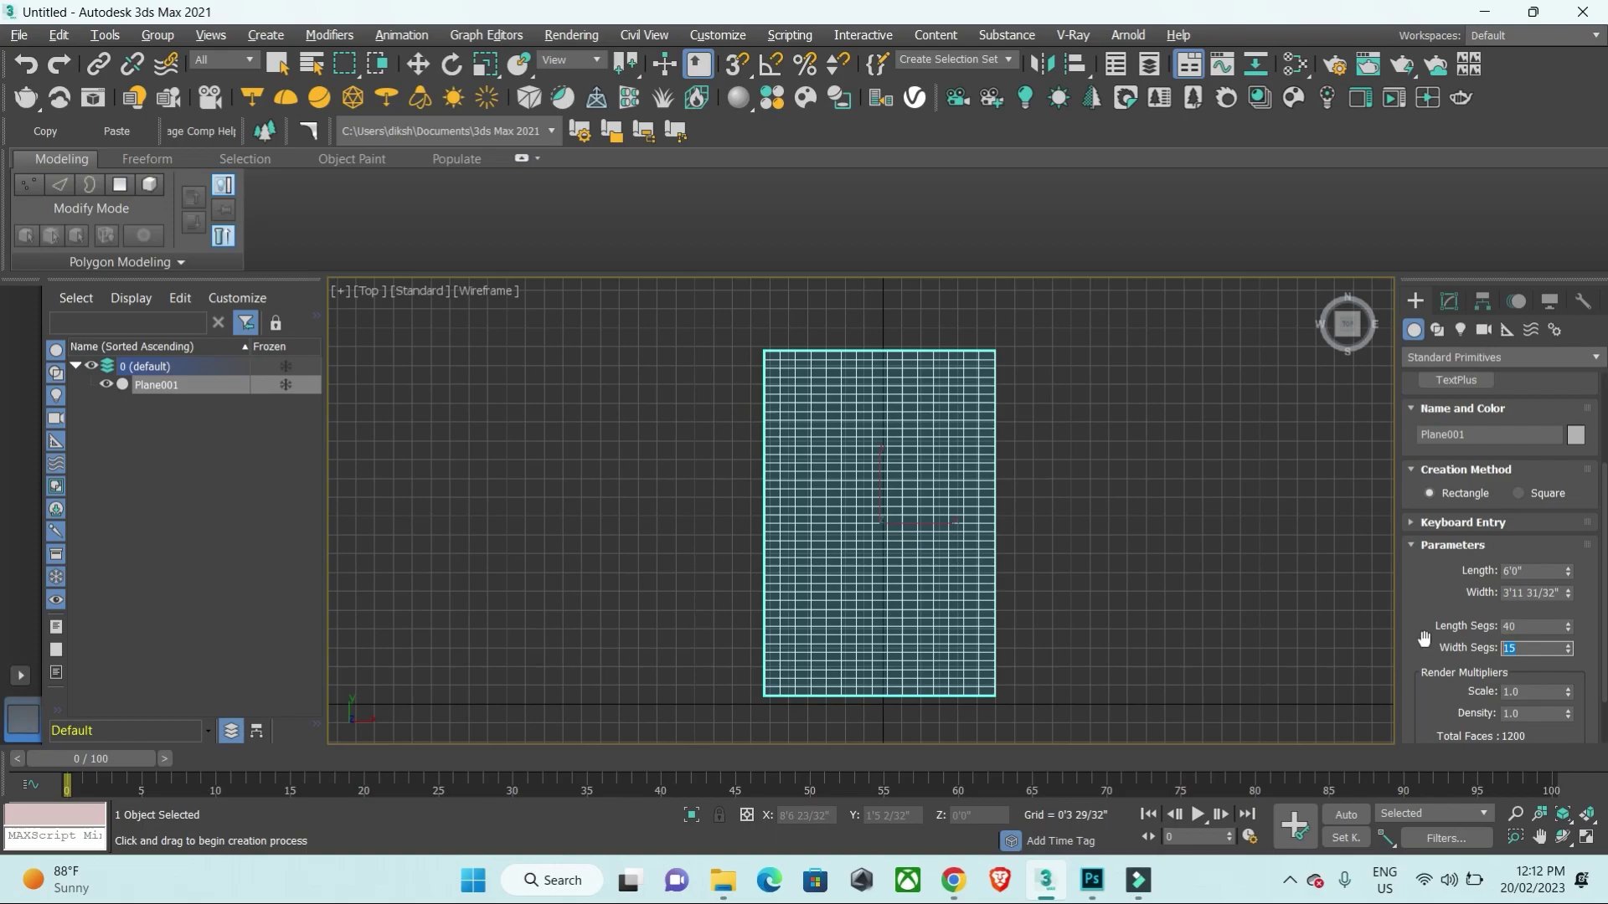
type("20")
left_click(1528, 632)
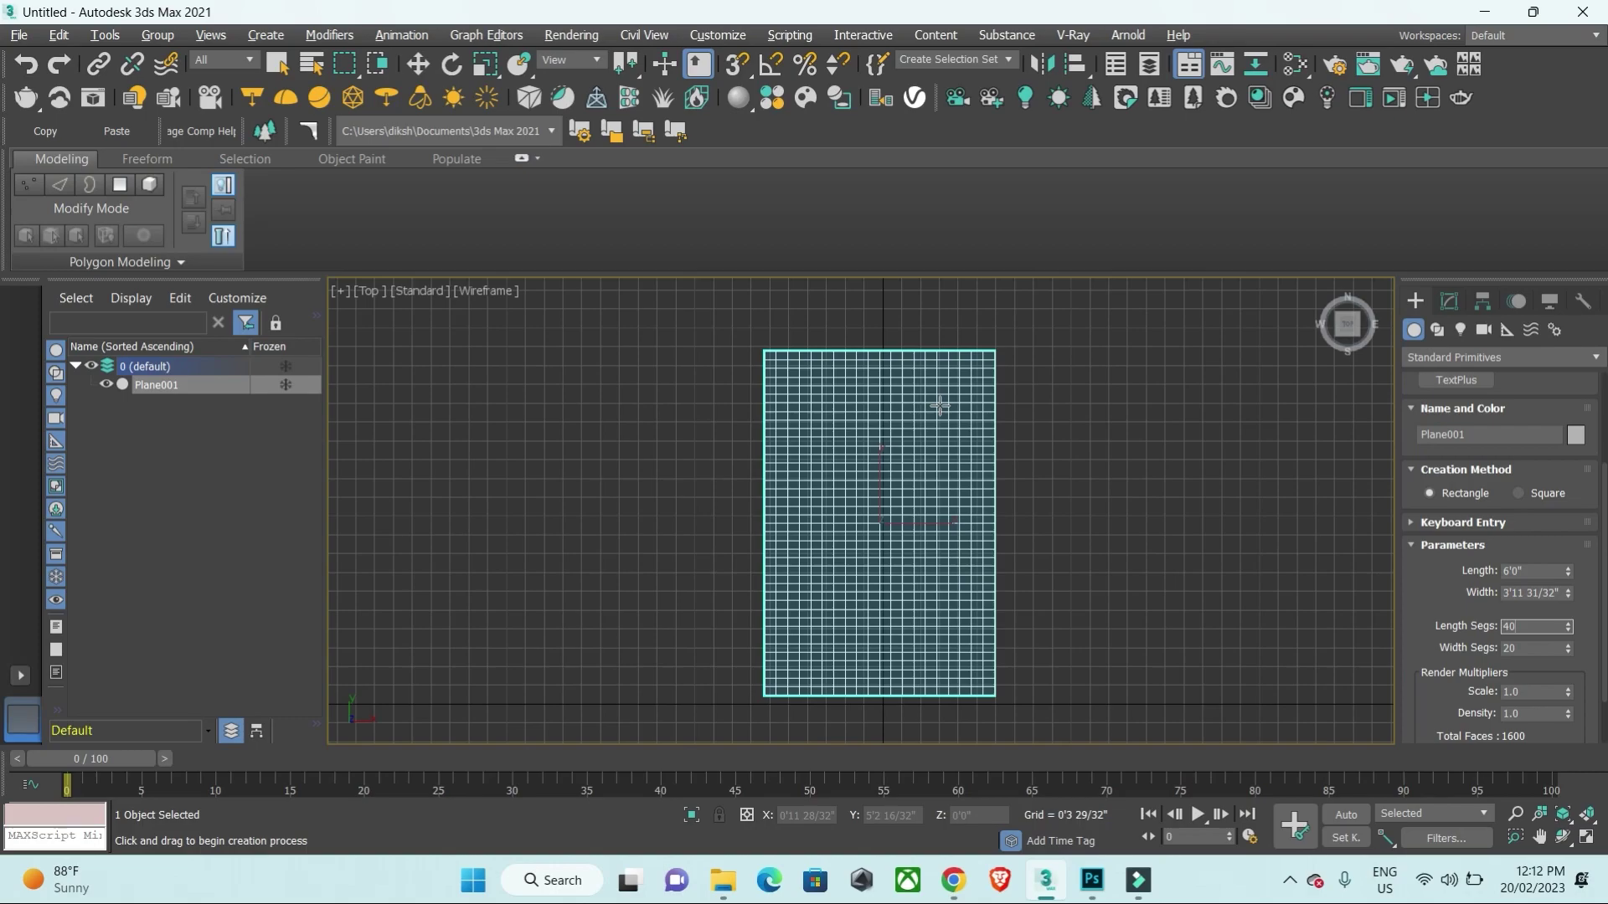
Step: Convert Plane001 to Editable Poly and select all its edges in Edge mode
right_click(939, 405)
mouse_move(983, 635)
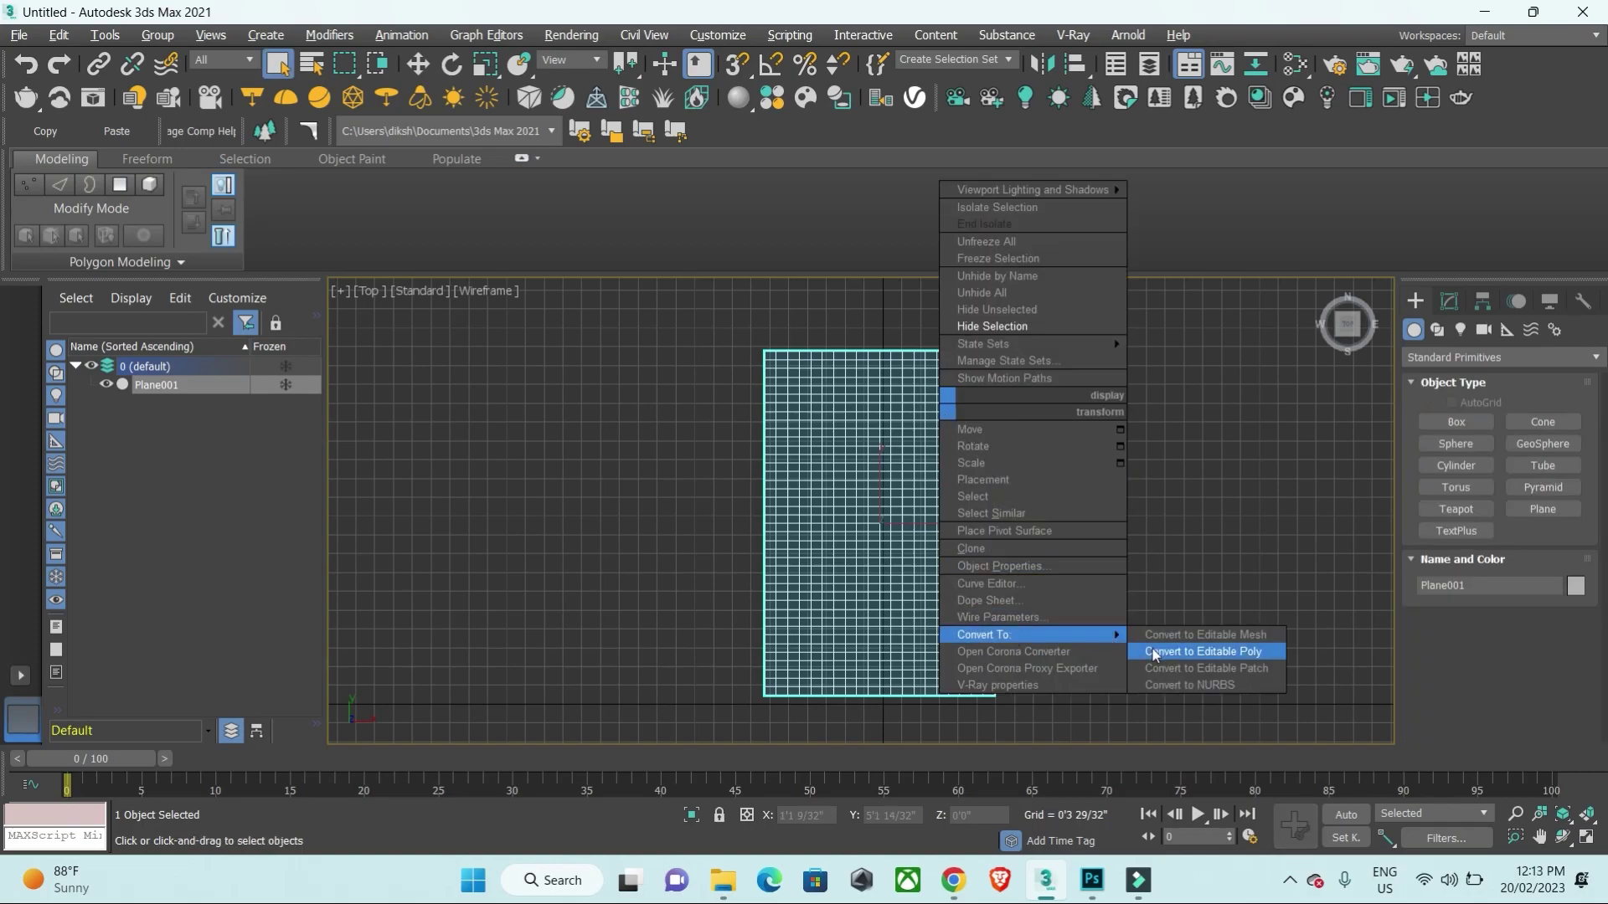
left_click(1149, 652)
scroll(1549, 619, "up", 3)
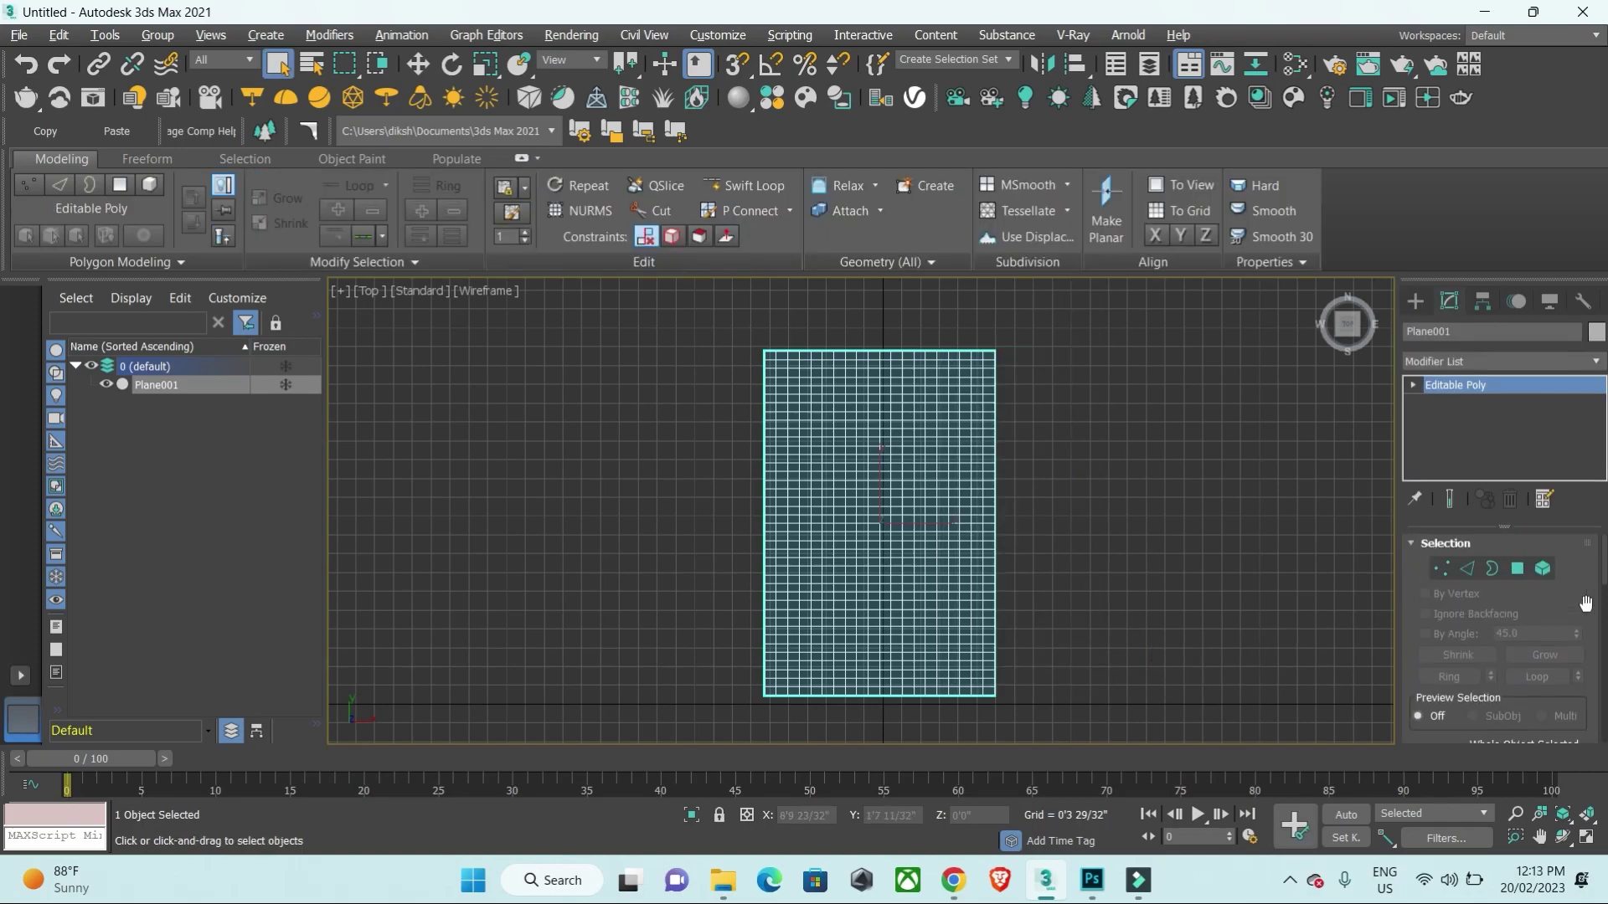
left_click(1470, 569)
key("ctrl+a")
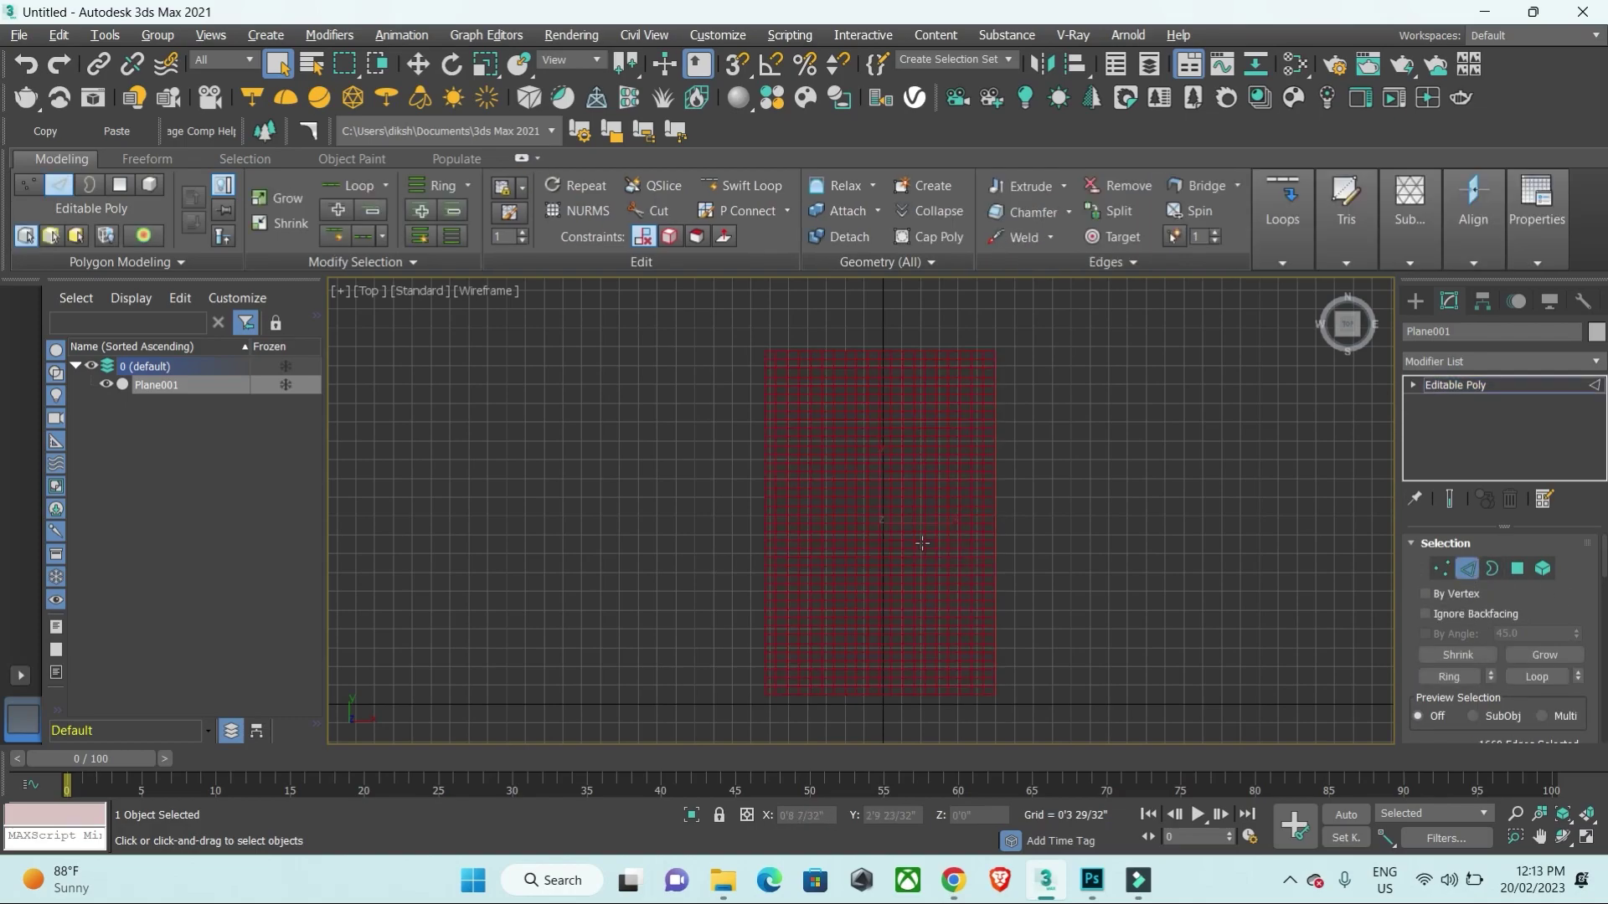
middle_click_drag(1032, 546, 962, 620)
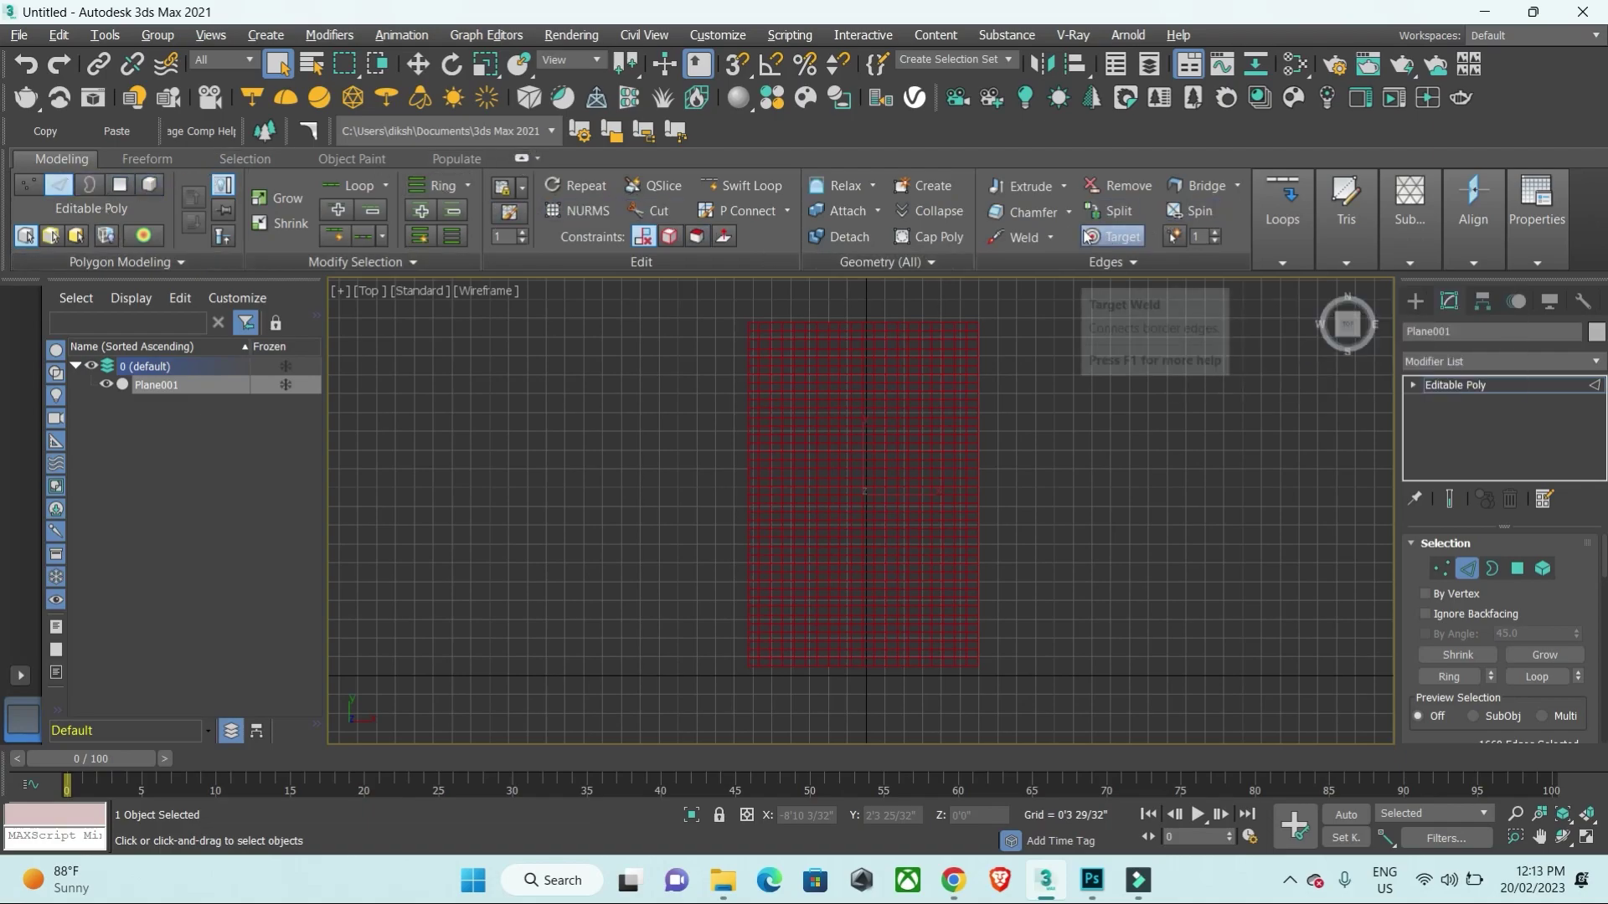
Step: Open the Topology dialog via Generate Topology in the Polygon Modeling panel
left_click(519, 158)
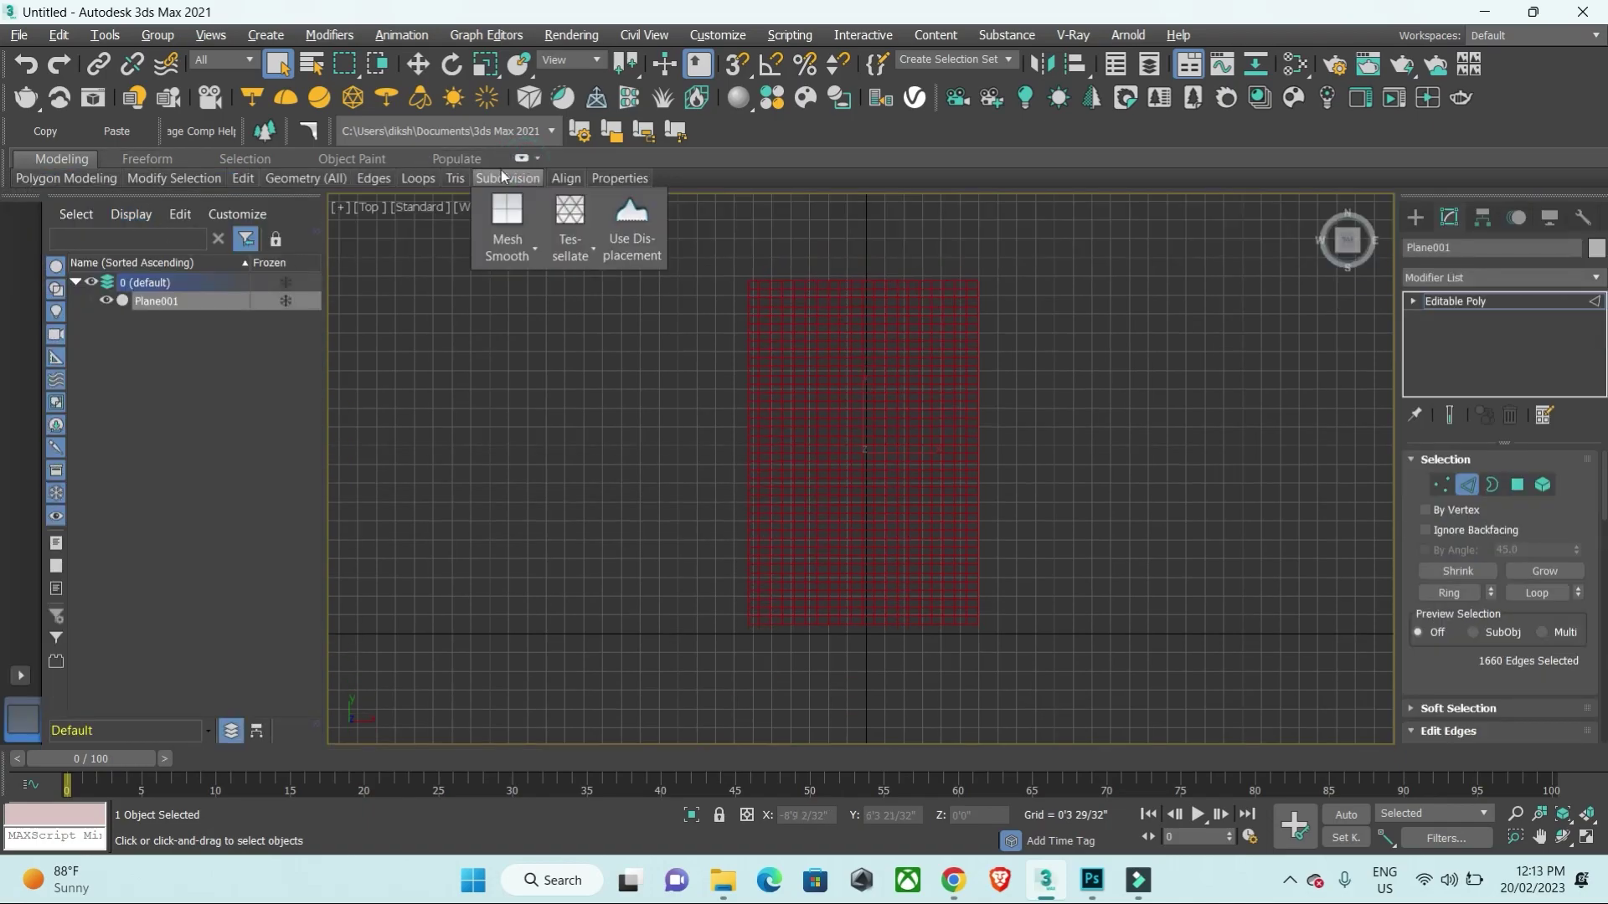
double_click(87, 159)
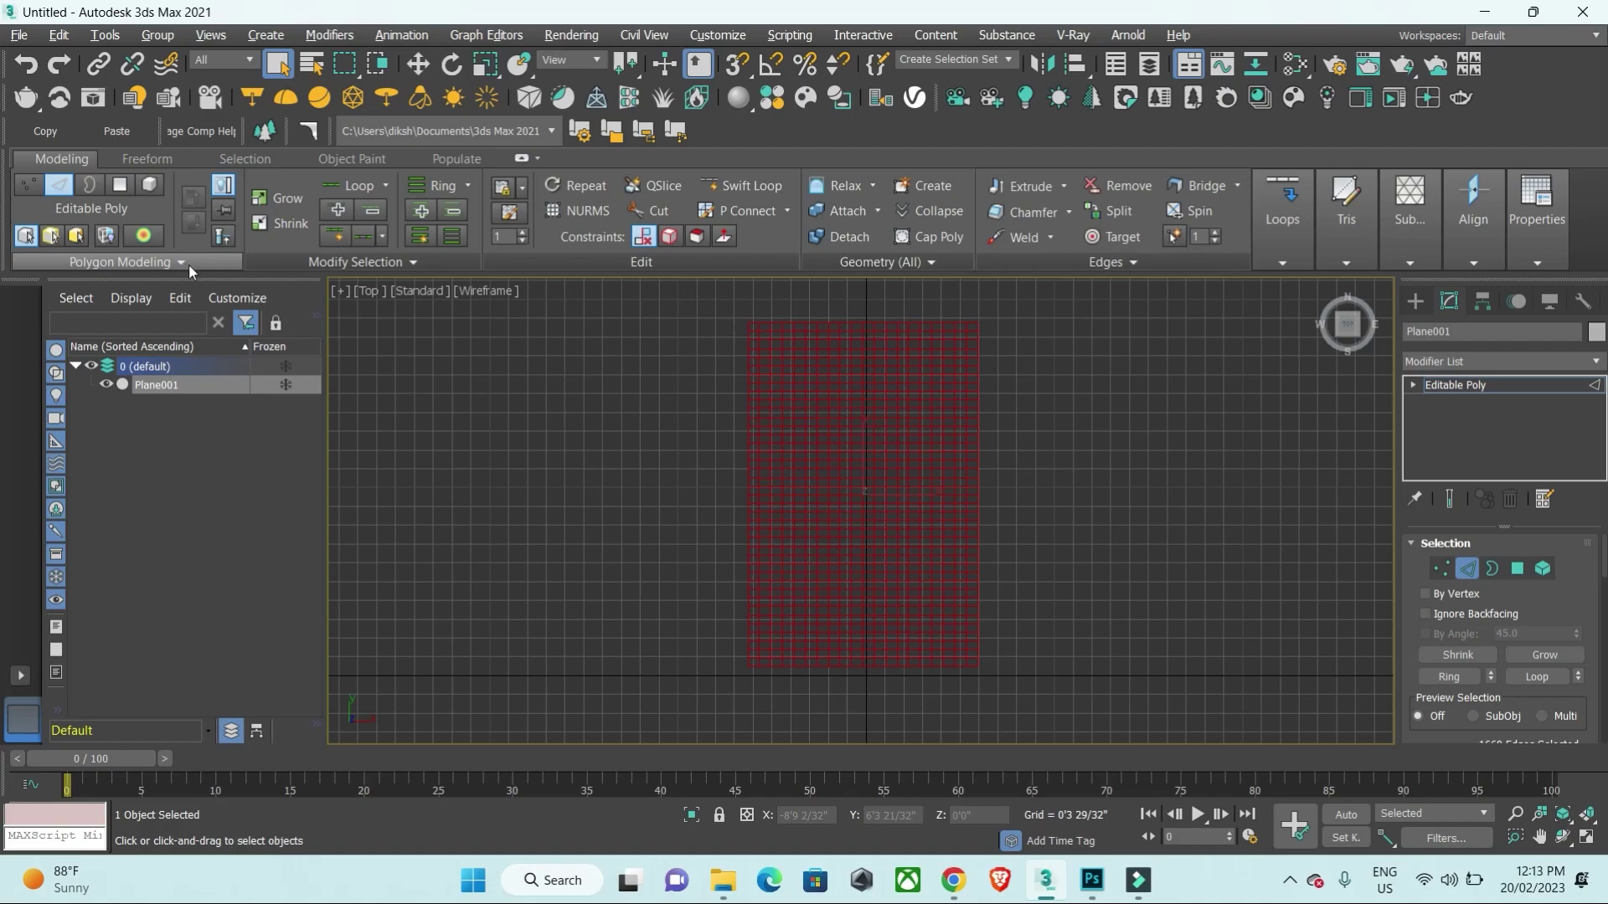
left_click(181, 264)
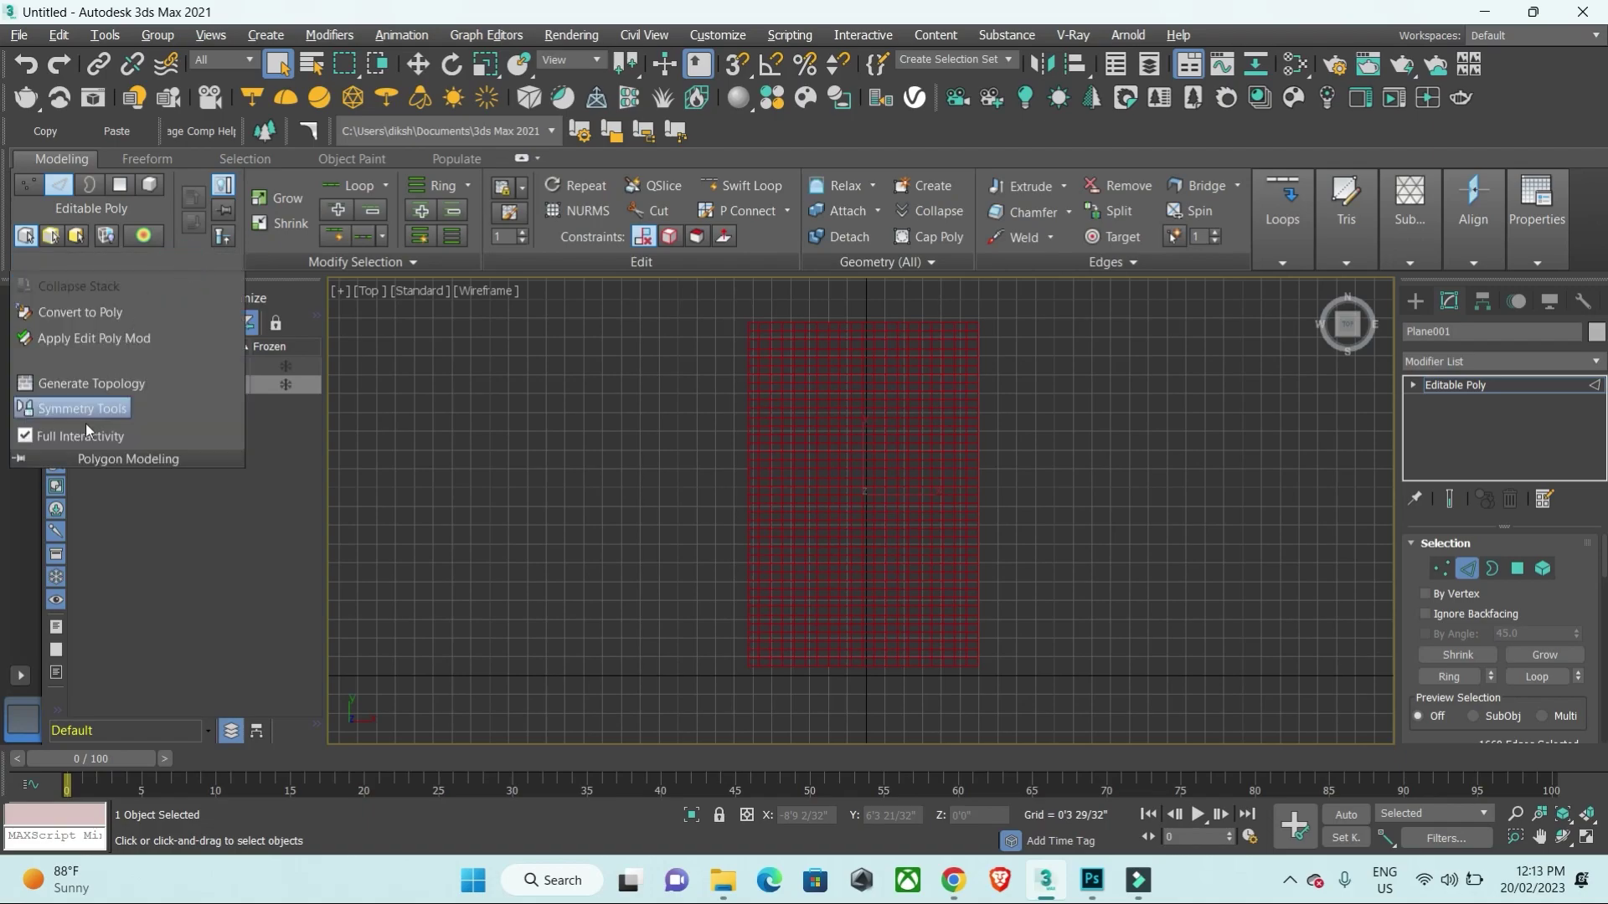
left_click(127, 383)
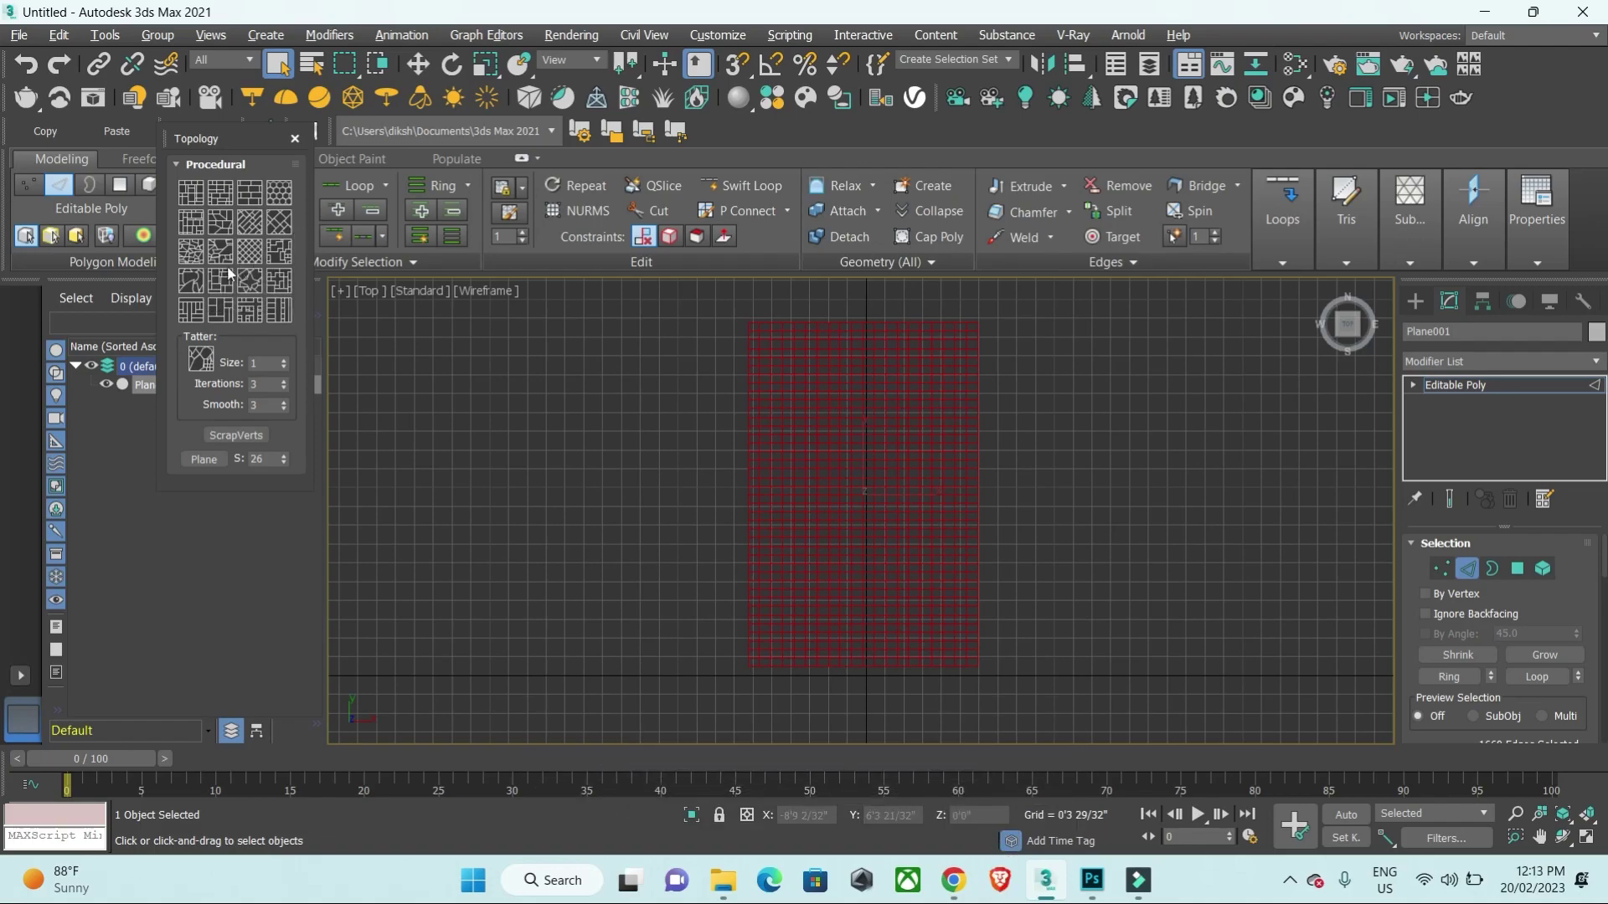
Step: Try the Chaos pattern, undo it, and apply the Mosaic topology pattern instead
left_click(189, 288)
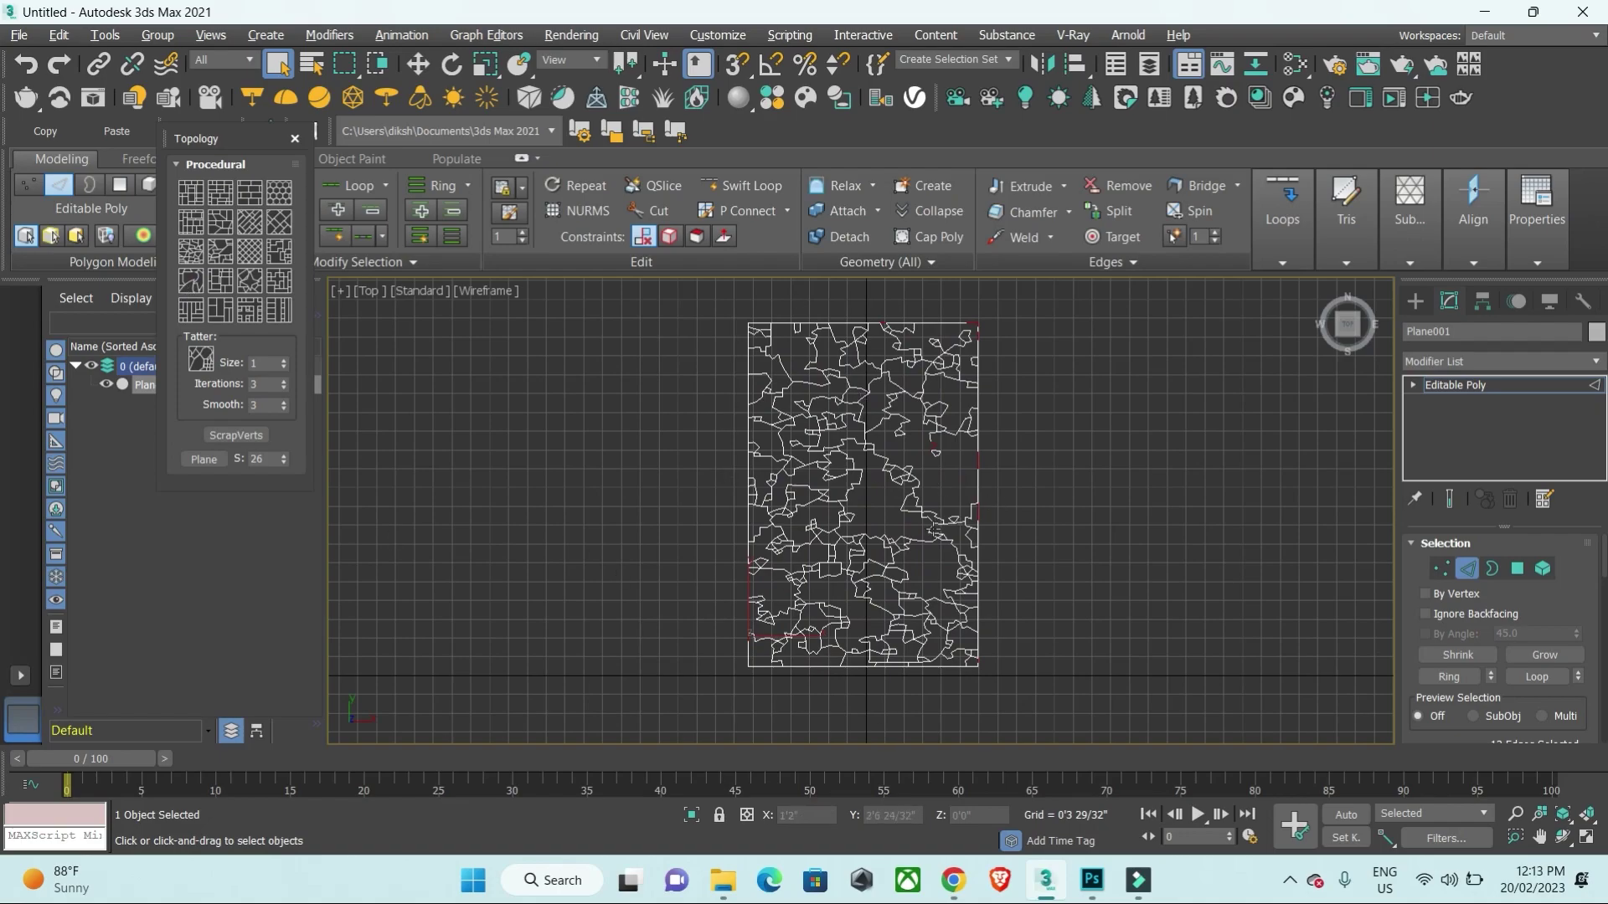
key("ctrl+z")
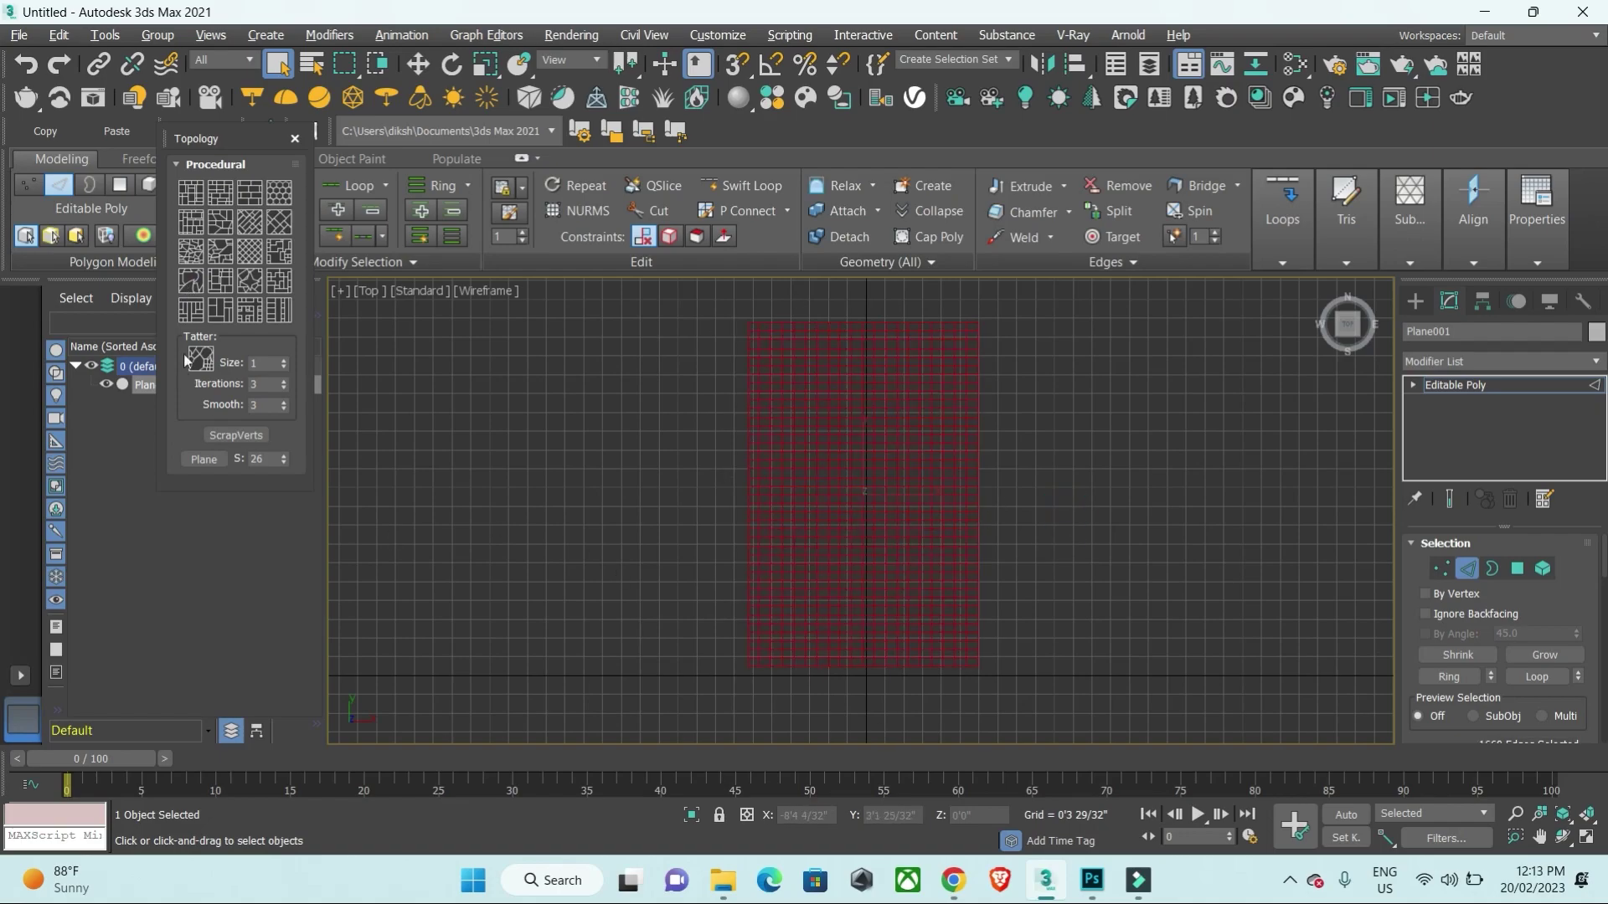
left_click(223, 222)
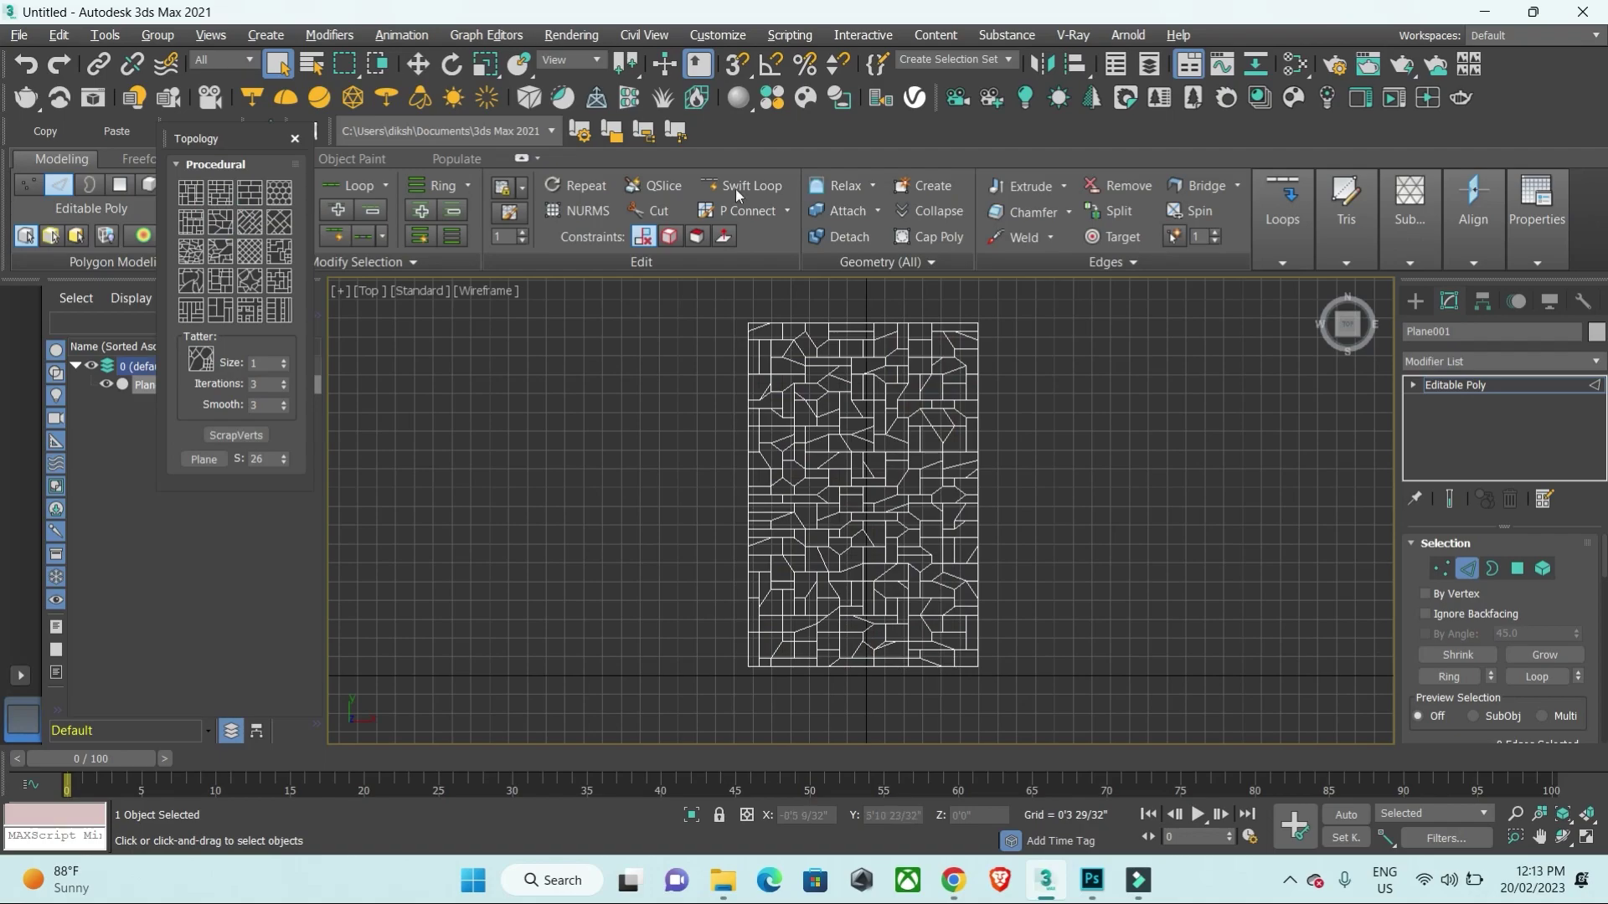
Step: Draw a second plane, Plane002, to the right of the mosaic panel
left_click(1416, 302)
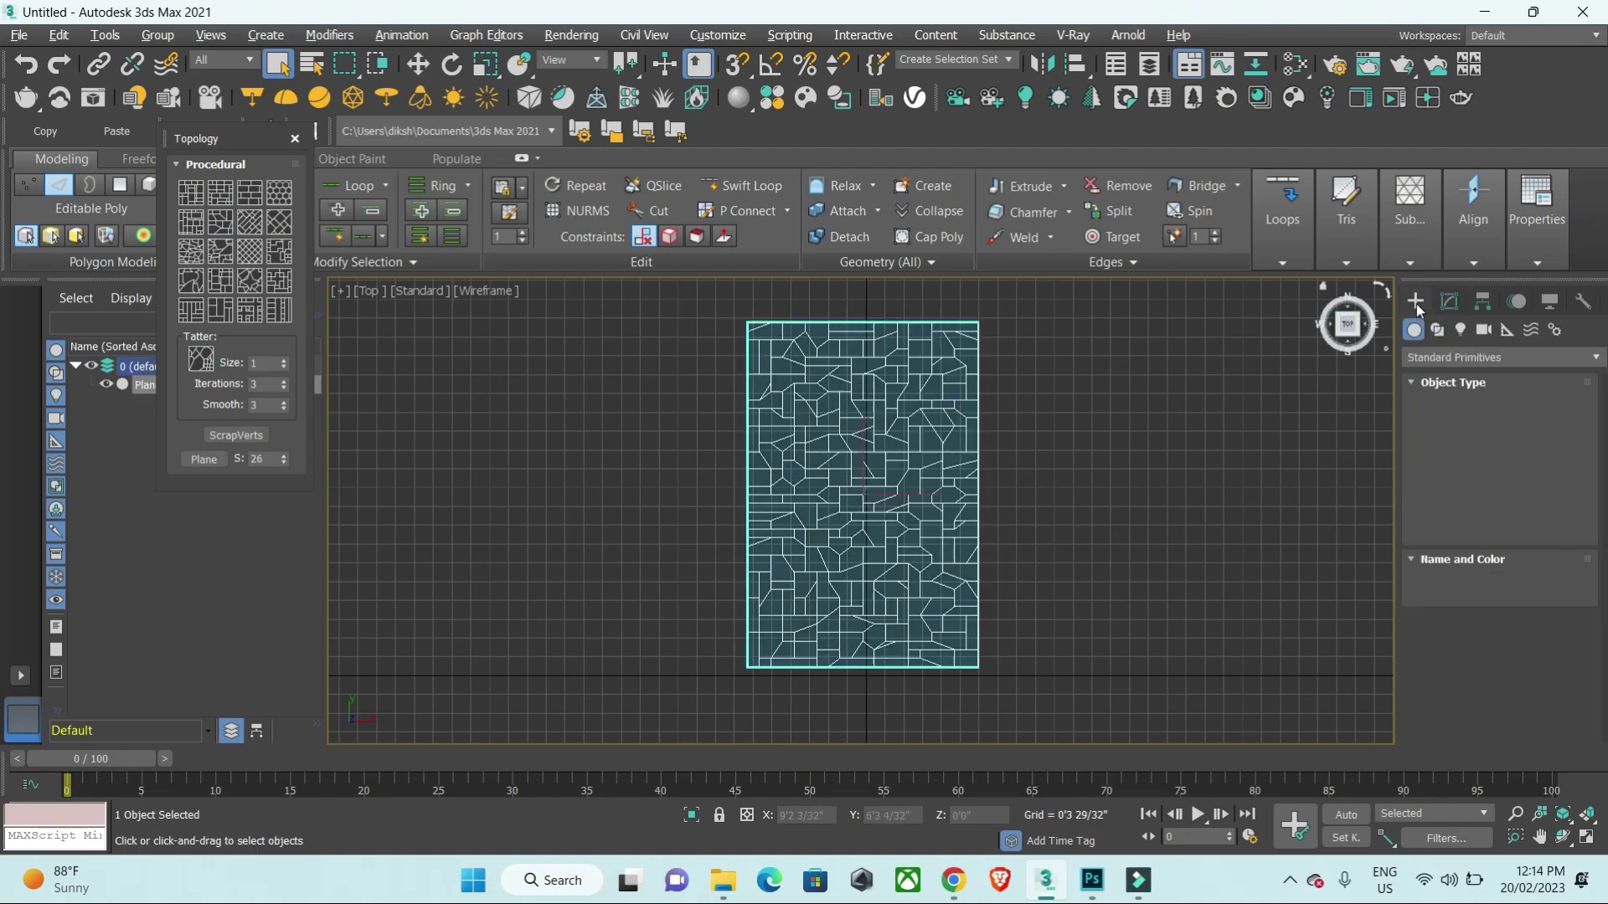
scroll(921, 527, "down", 3)
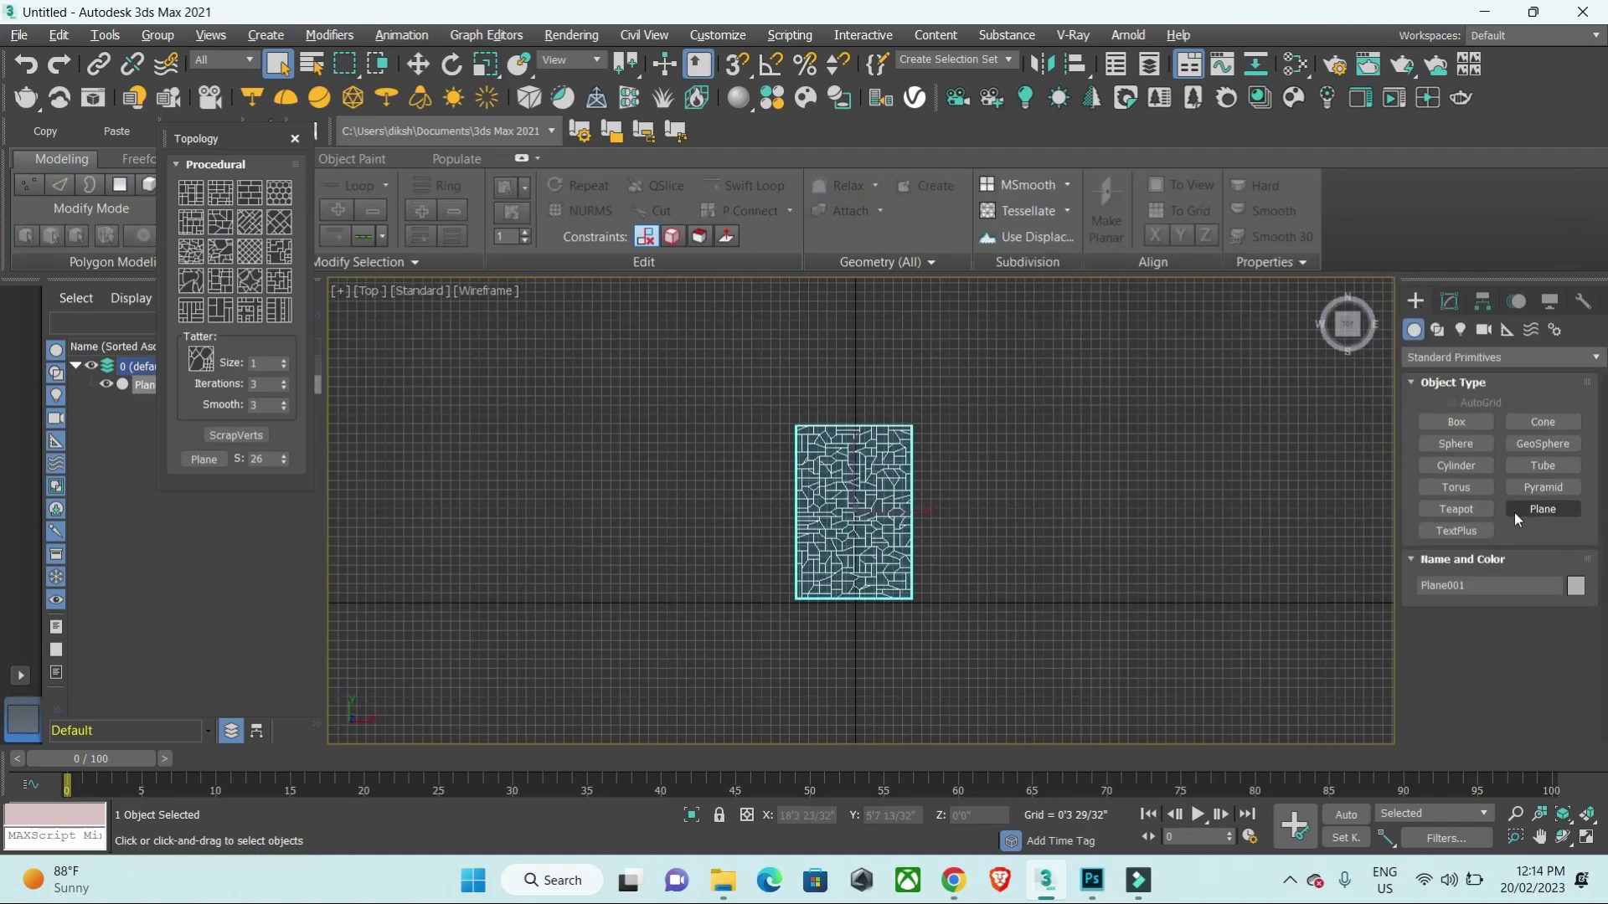
left_click(1541, 509)
left_click_drag(939, 429, 1060, 595)
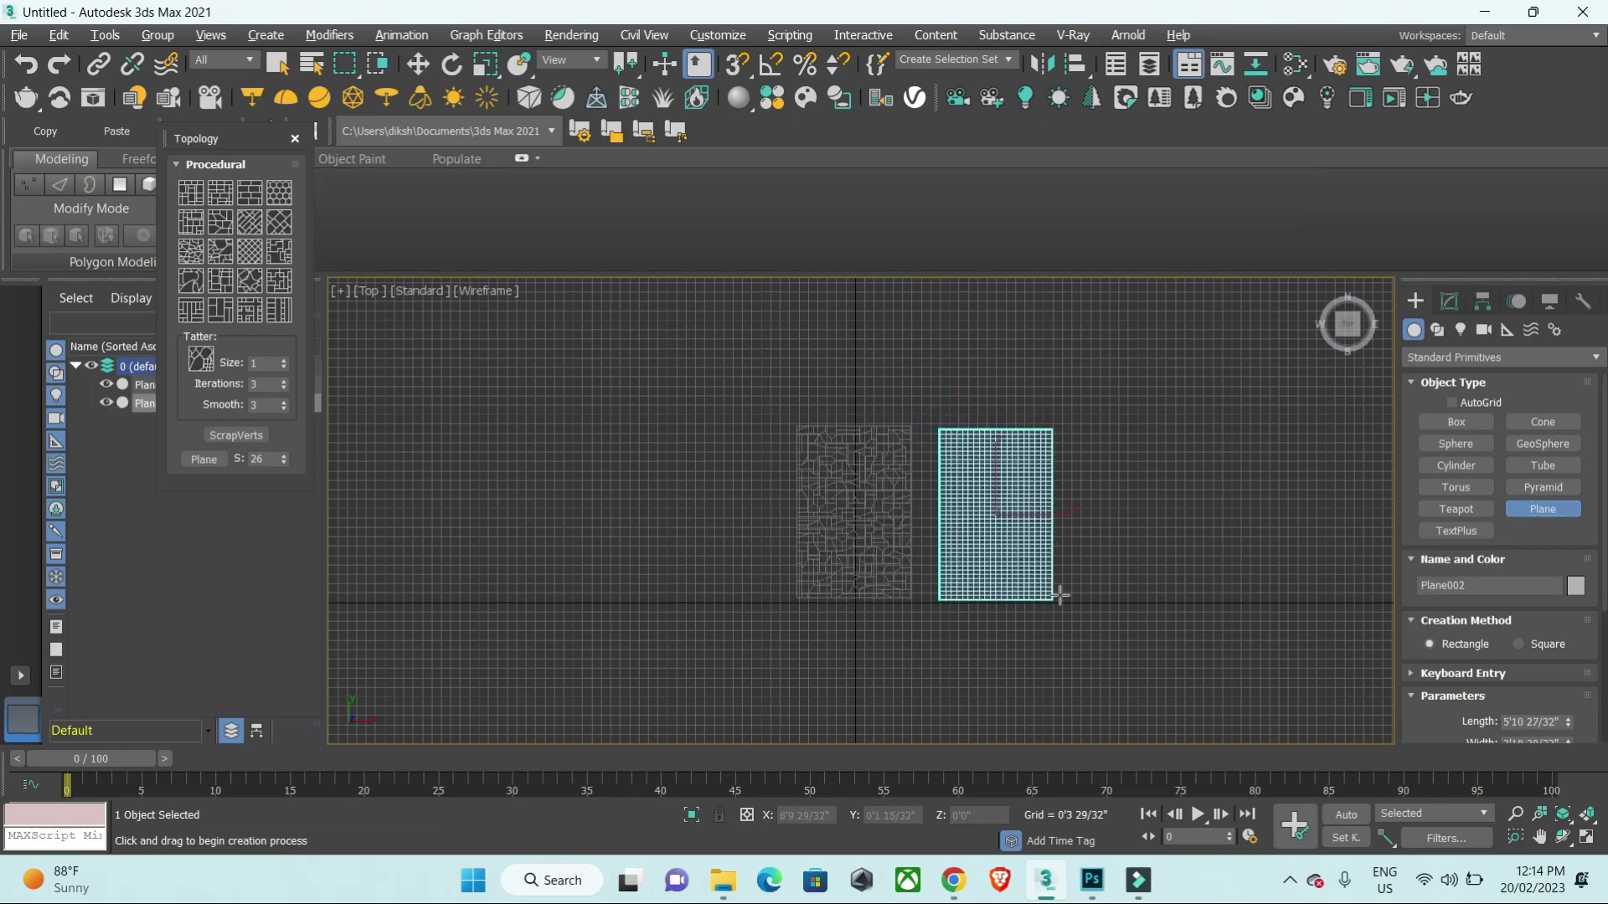
scroll(1595, 708, "down", 1)
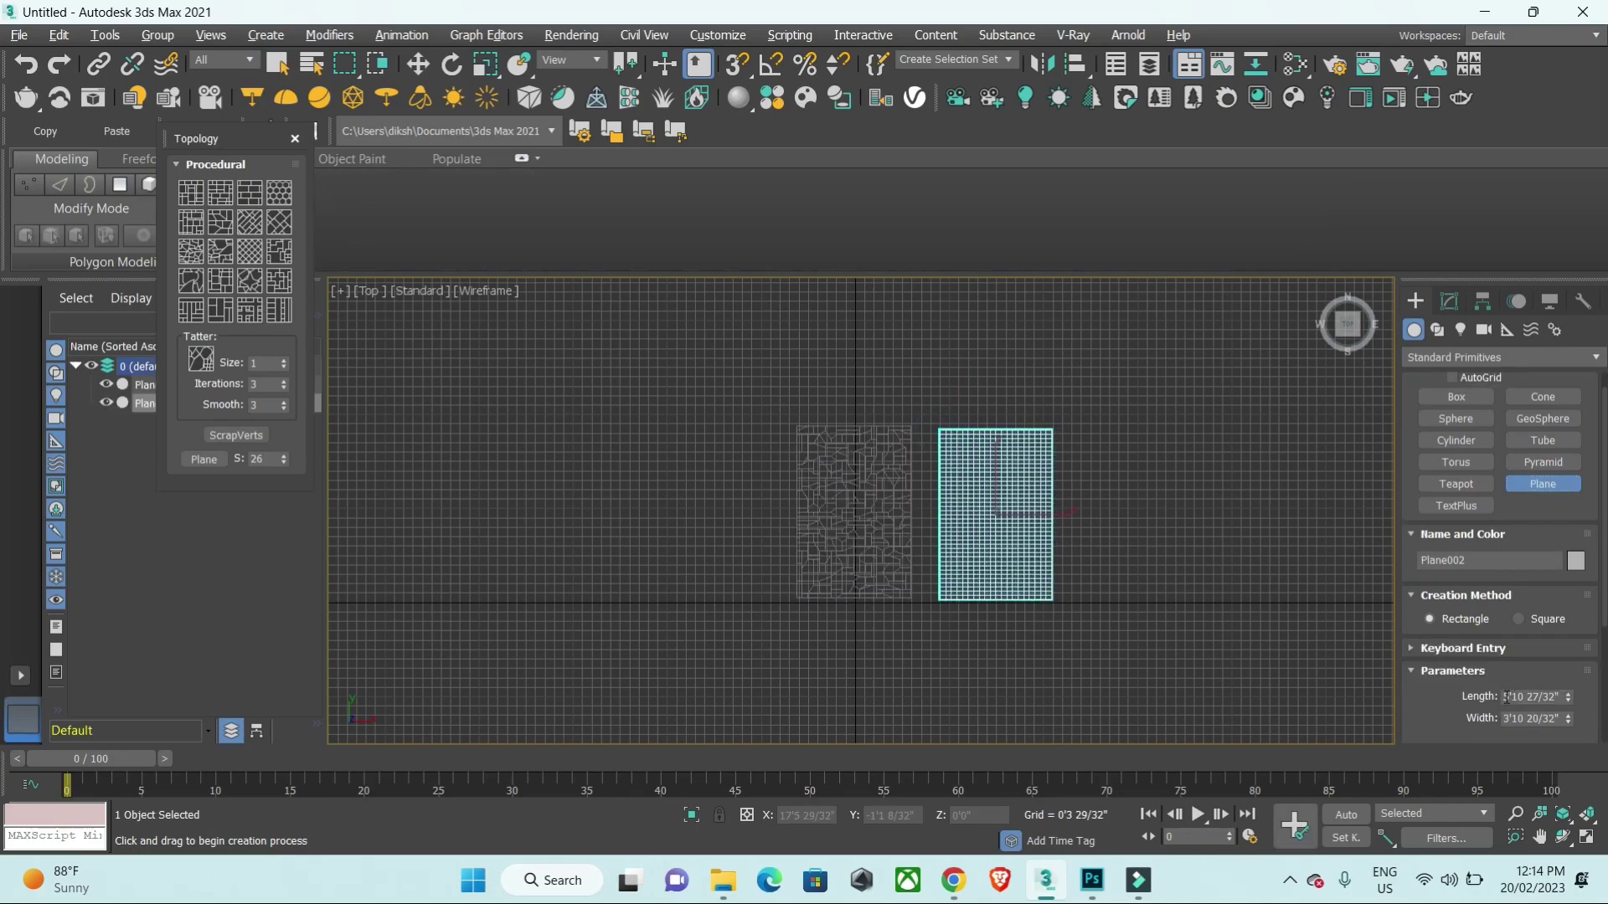
double_click(1504, 697)
Step: Size the new plane to a 6'0" length and 3'11 31/32" width
type("6")
key("Tab")
type("4")
key("Return")
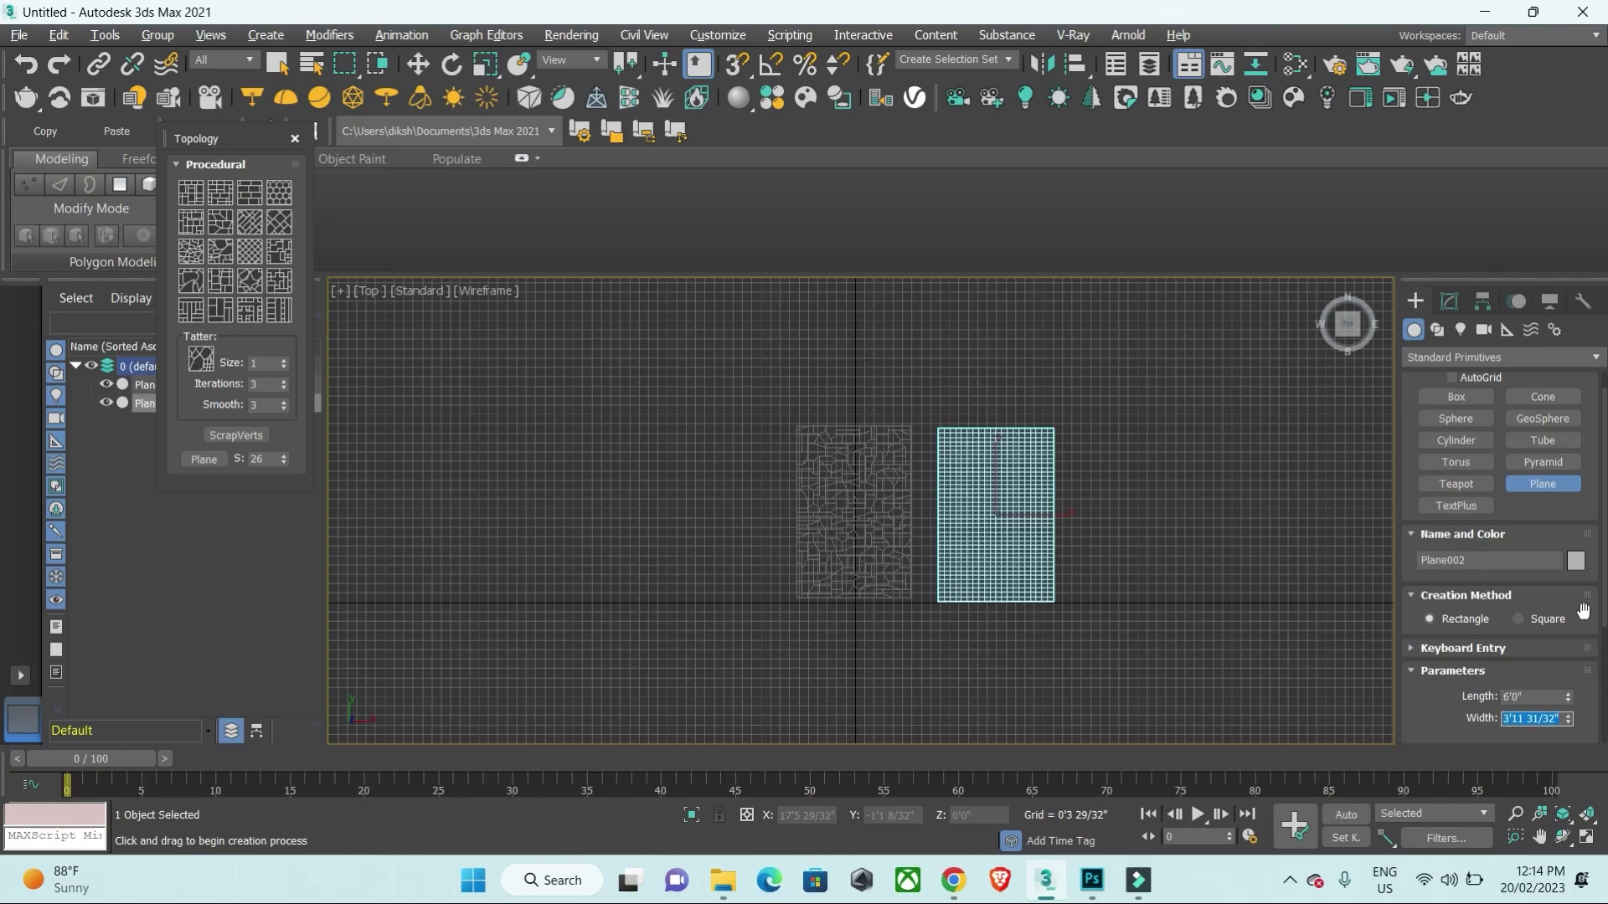
left_click(1448, 302)
middle_click_drag(1230, 614, 1076, 609)
Step: Shift-drag the plane to the right to make two copies, Plane003 and Plane004
key("w")
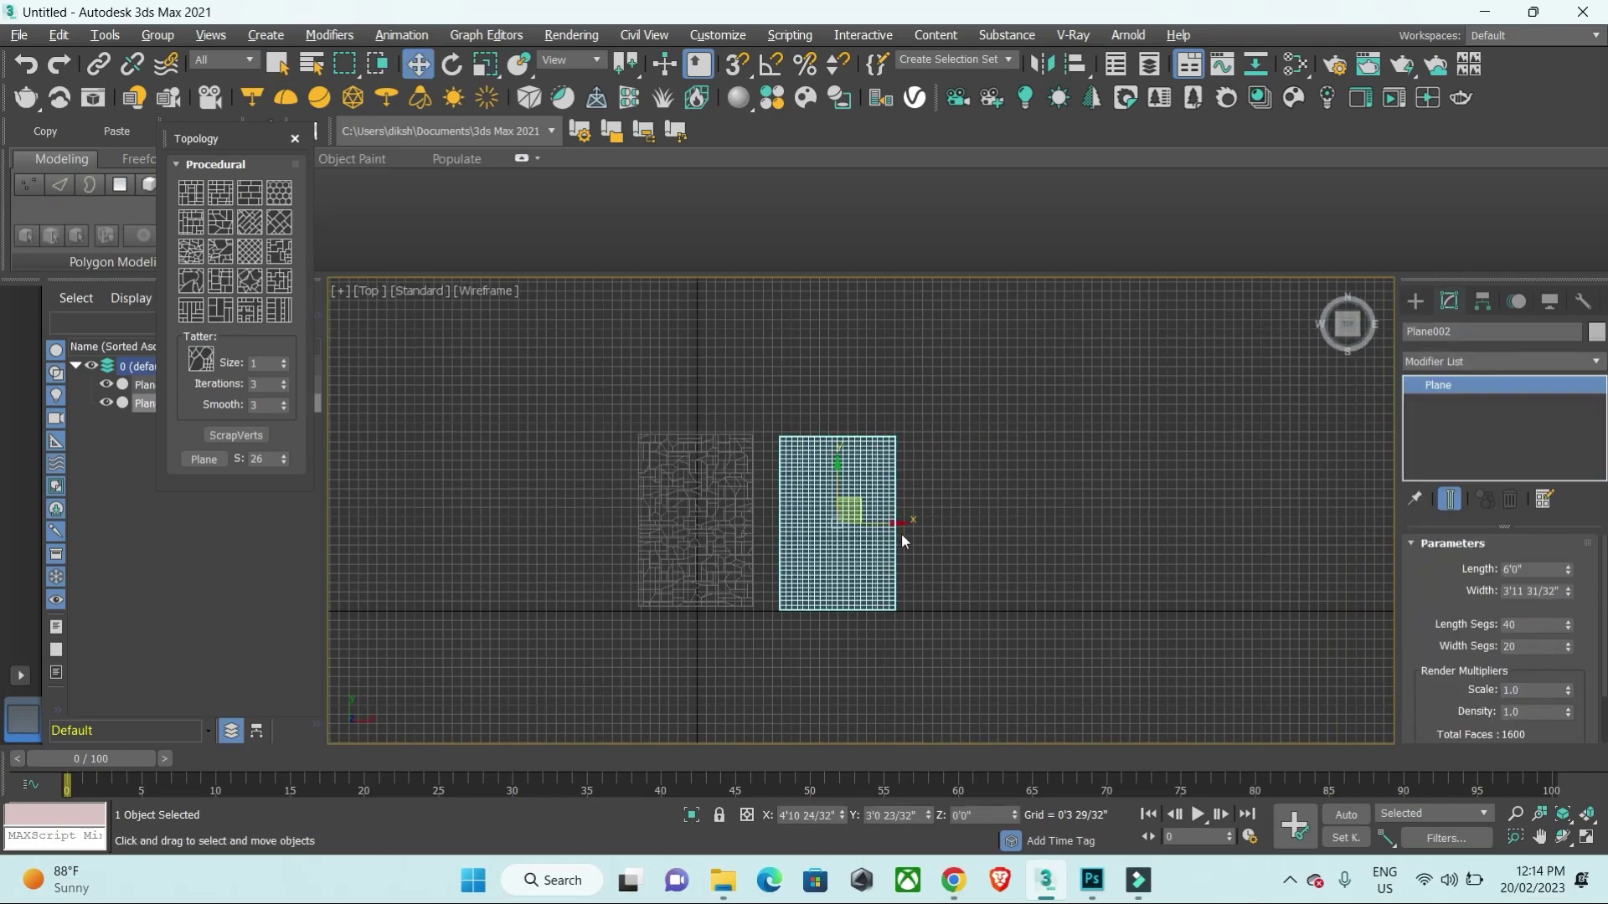
left_click_drag(896, 528, 1021, 526, "shift")
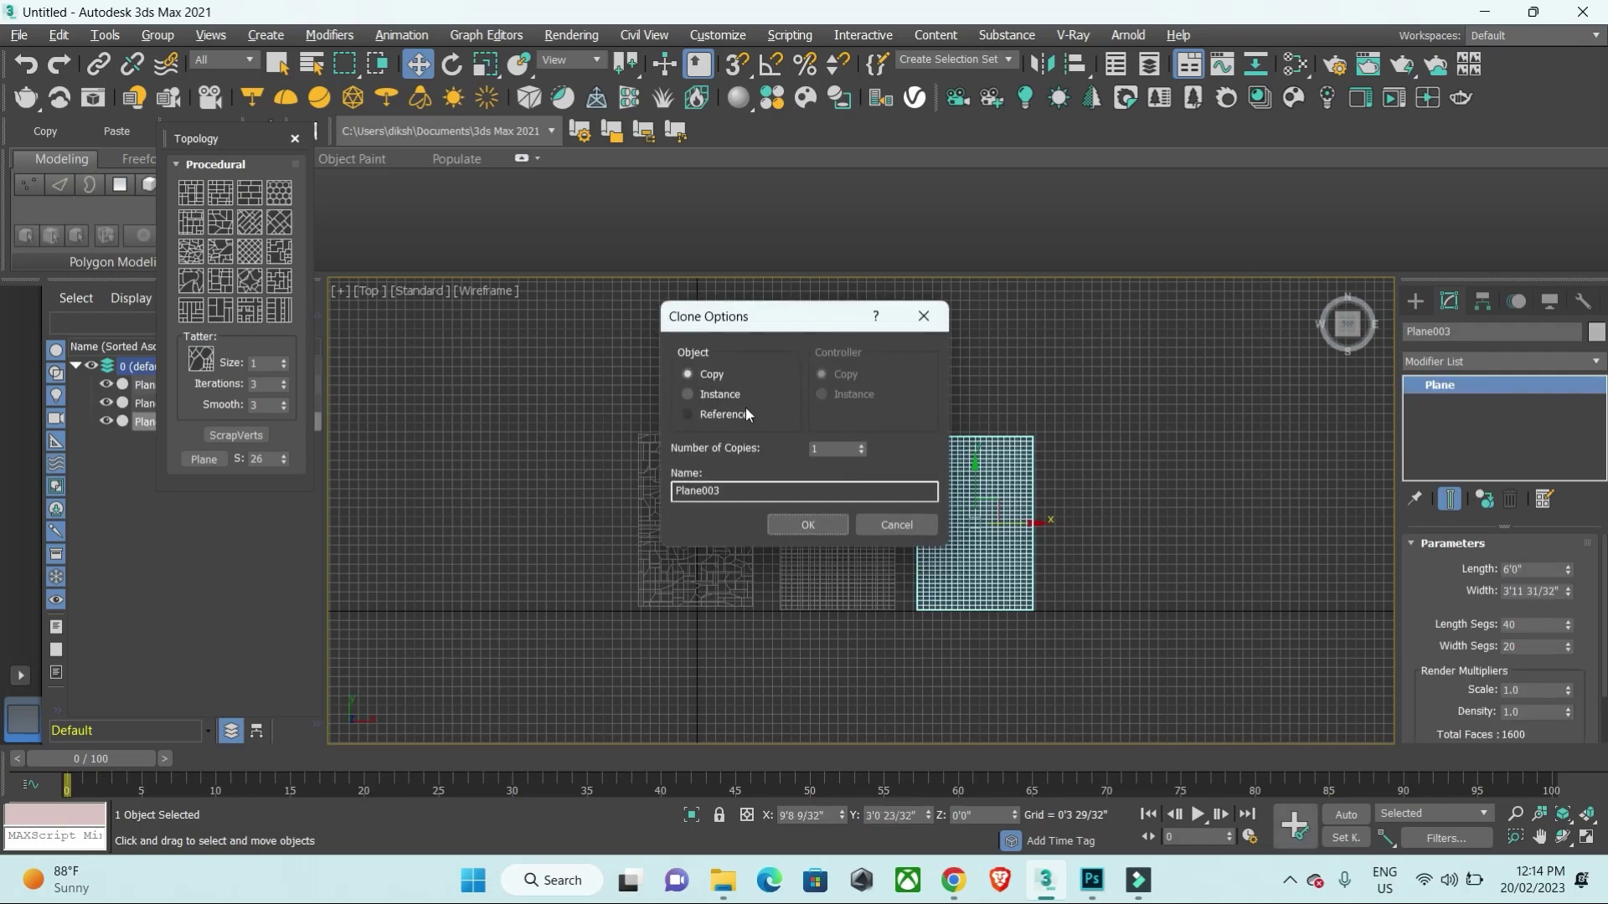
left_click(861, 444)
left_click(807, 525)
Step: Convert the three plain planes to Editable Poly
middle_click_drag(895, 689, 983, 689)
left_click(983, 689)
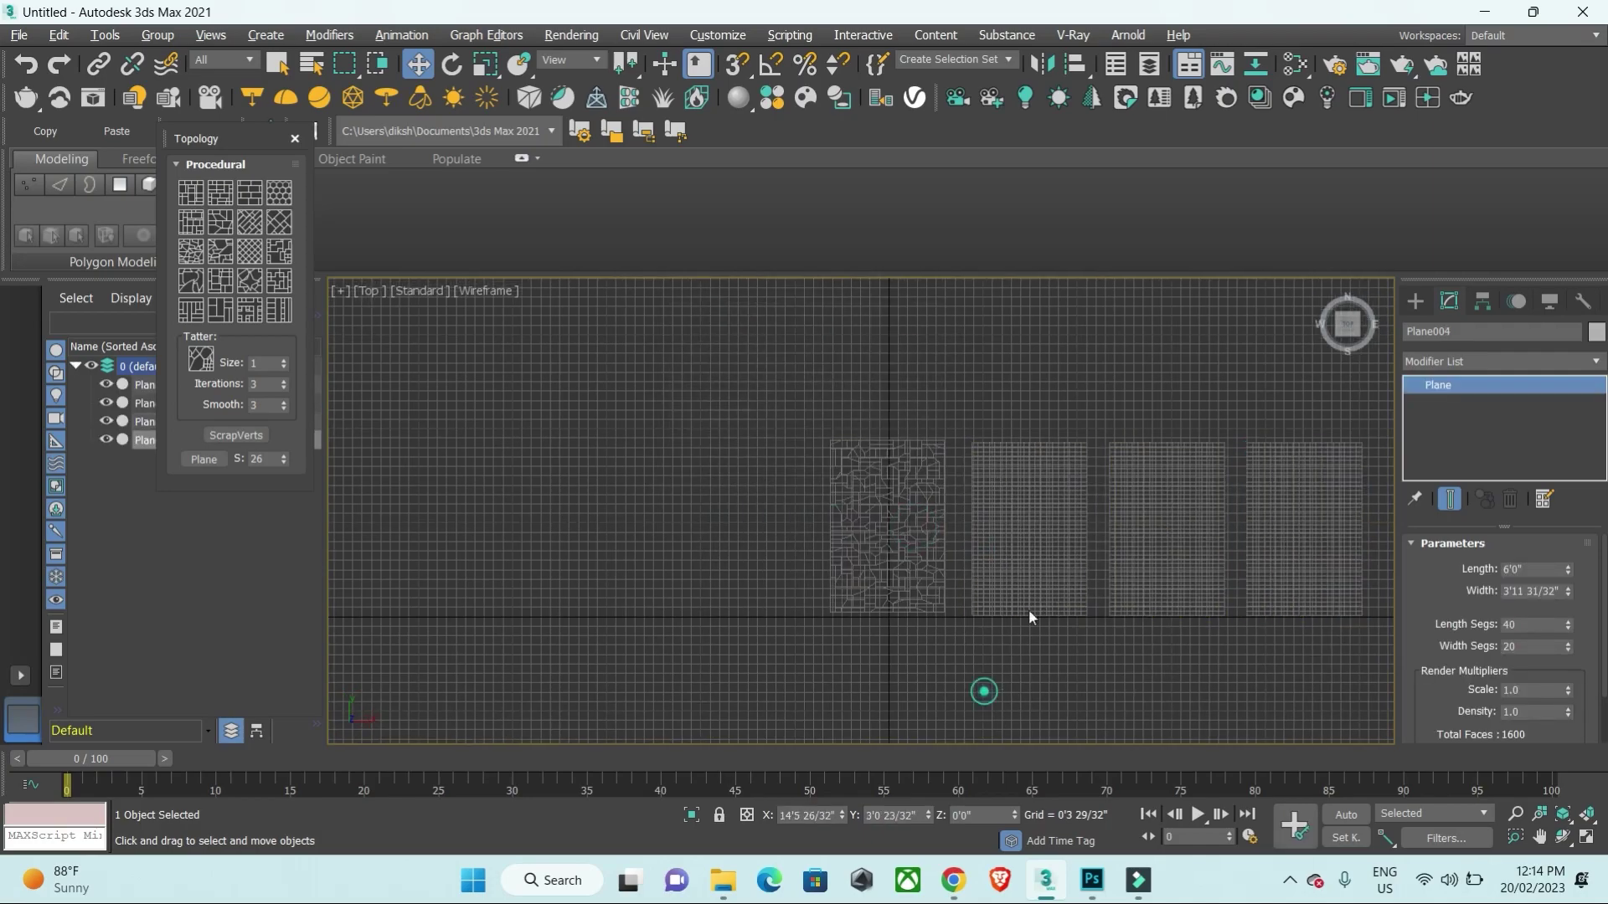
left_click(1028, 569)
scroll(905, 524, "down", 2)
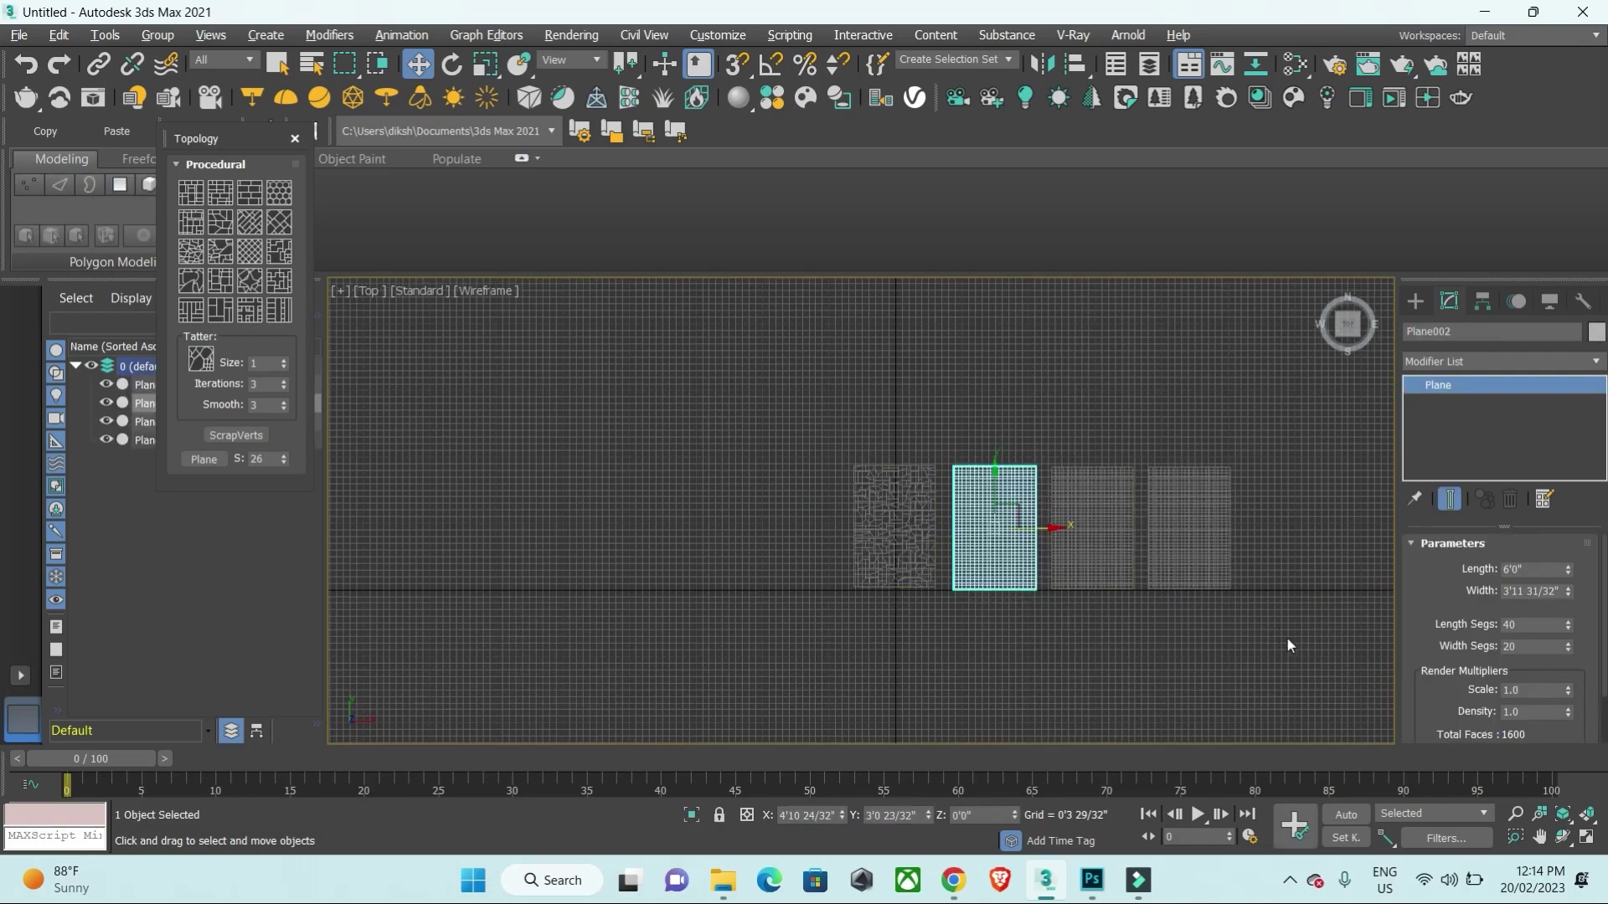
left_click_drag(1286, 637, 1013, 481)
right_click(1013, 481)
left_click(1268, 728)
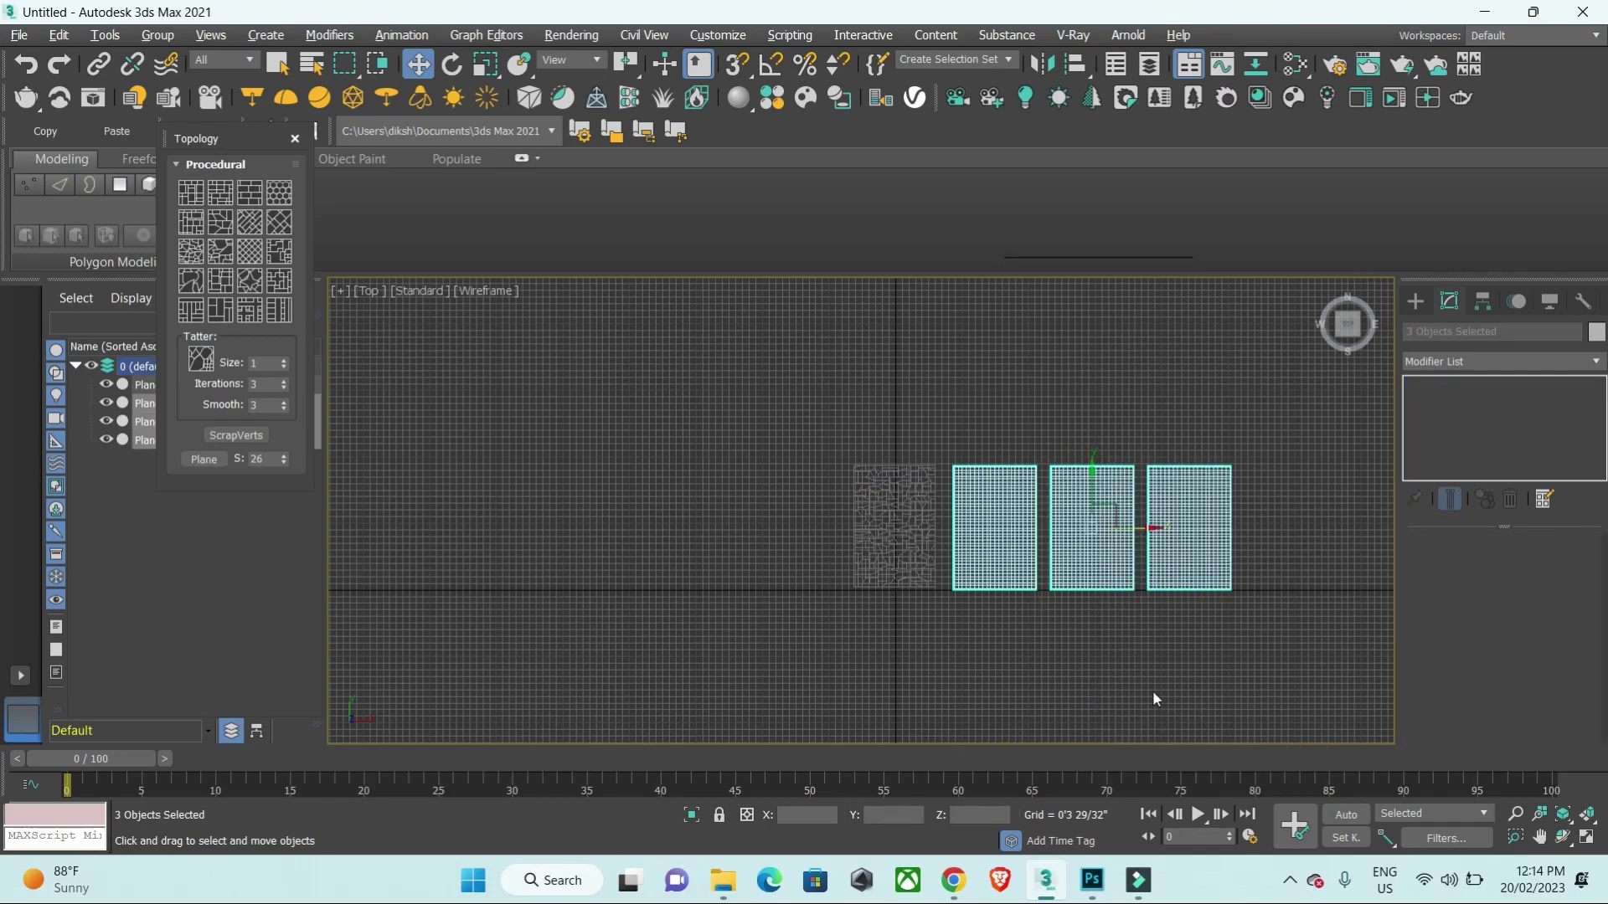
Step: Apply a jigsaw-like topology pattern to all of Plane002's edges, hiding the home grid
left_click(1467, 568)
key("ctrl+a")
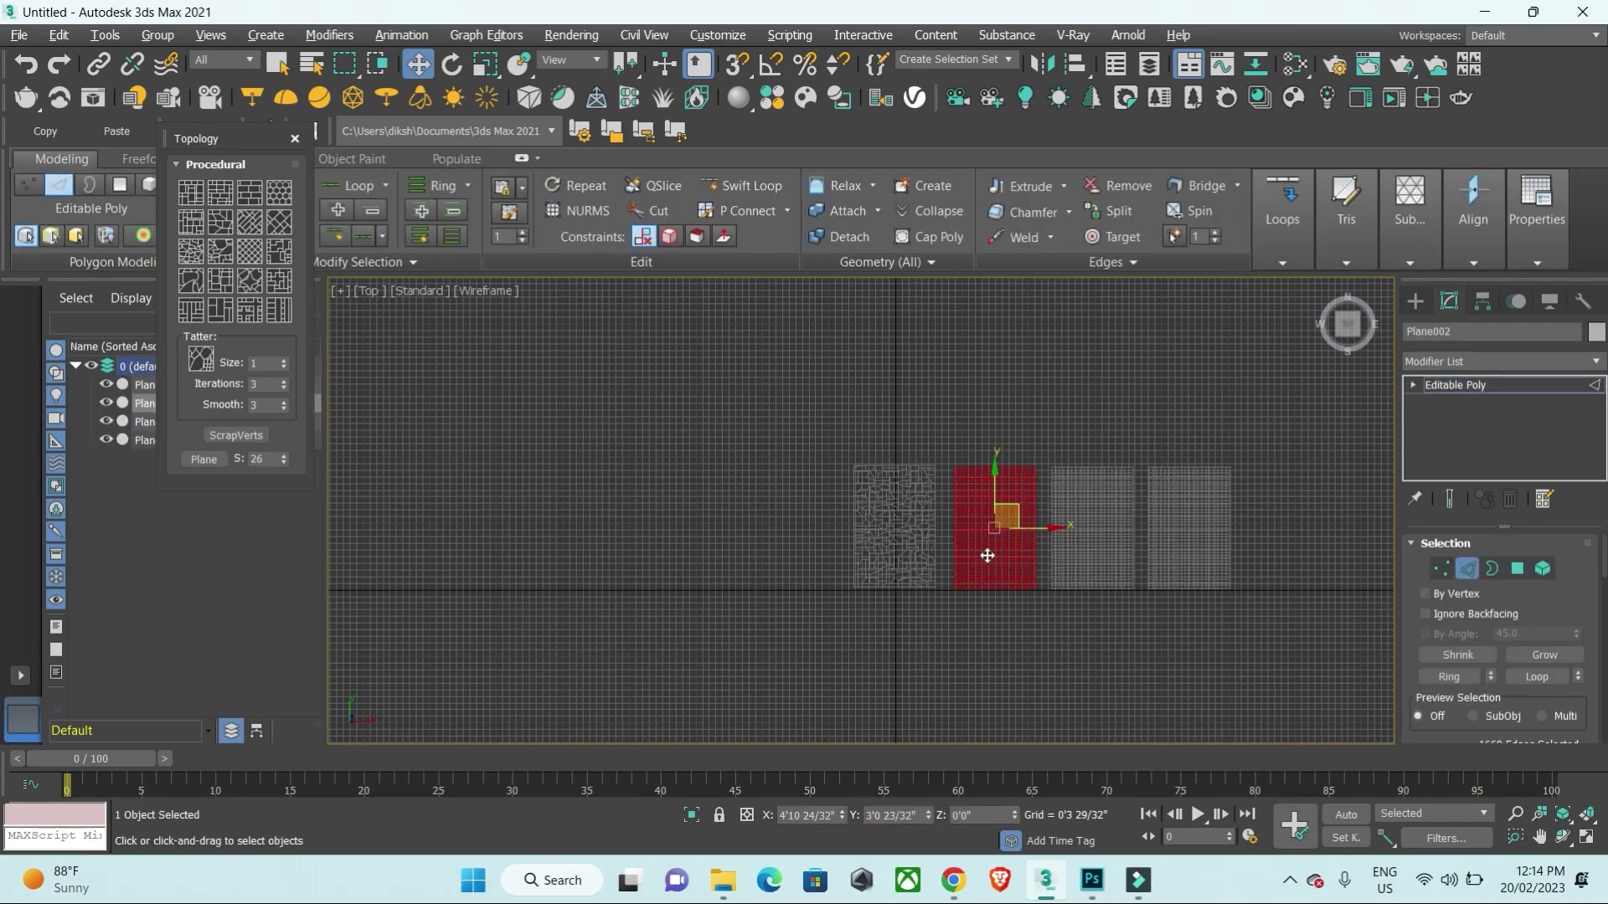
scroll(988, 557, "up", 5)
key("g")
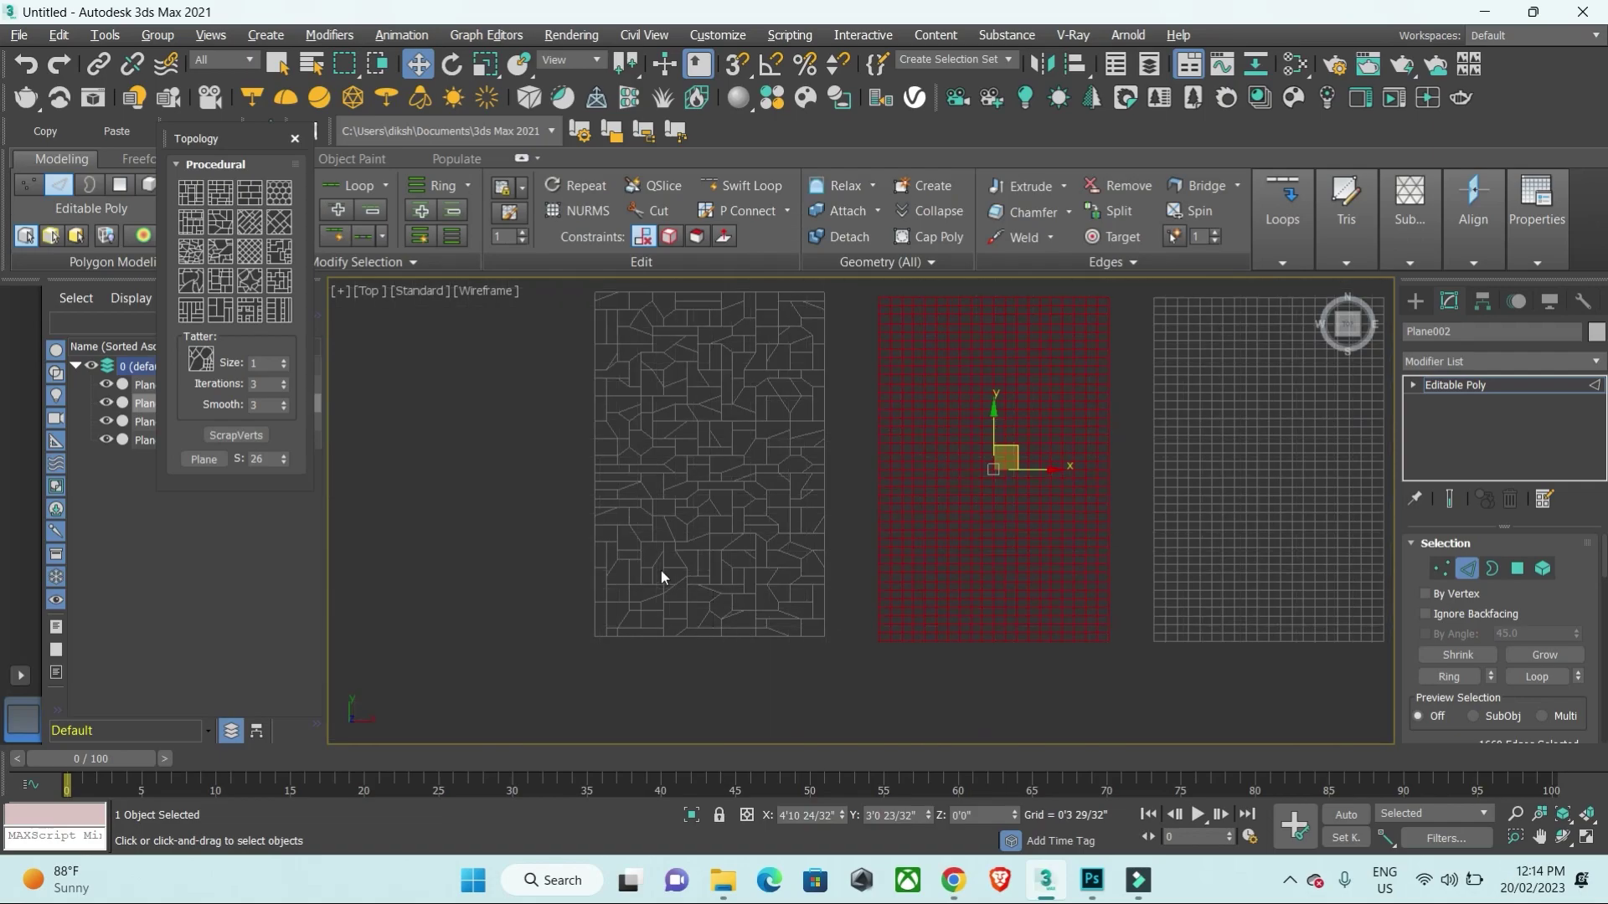
left_click(250, 280)
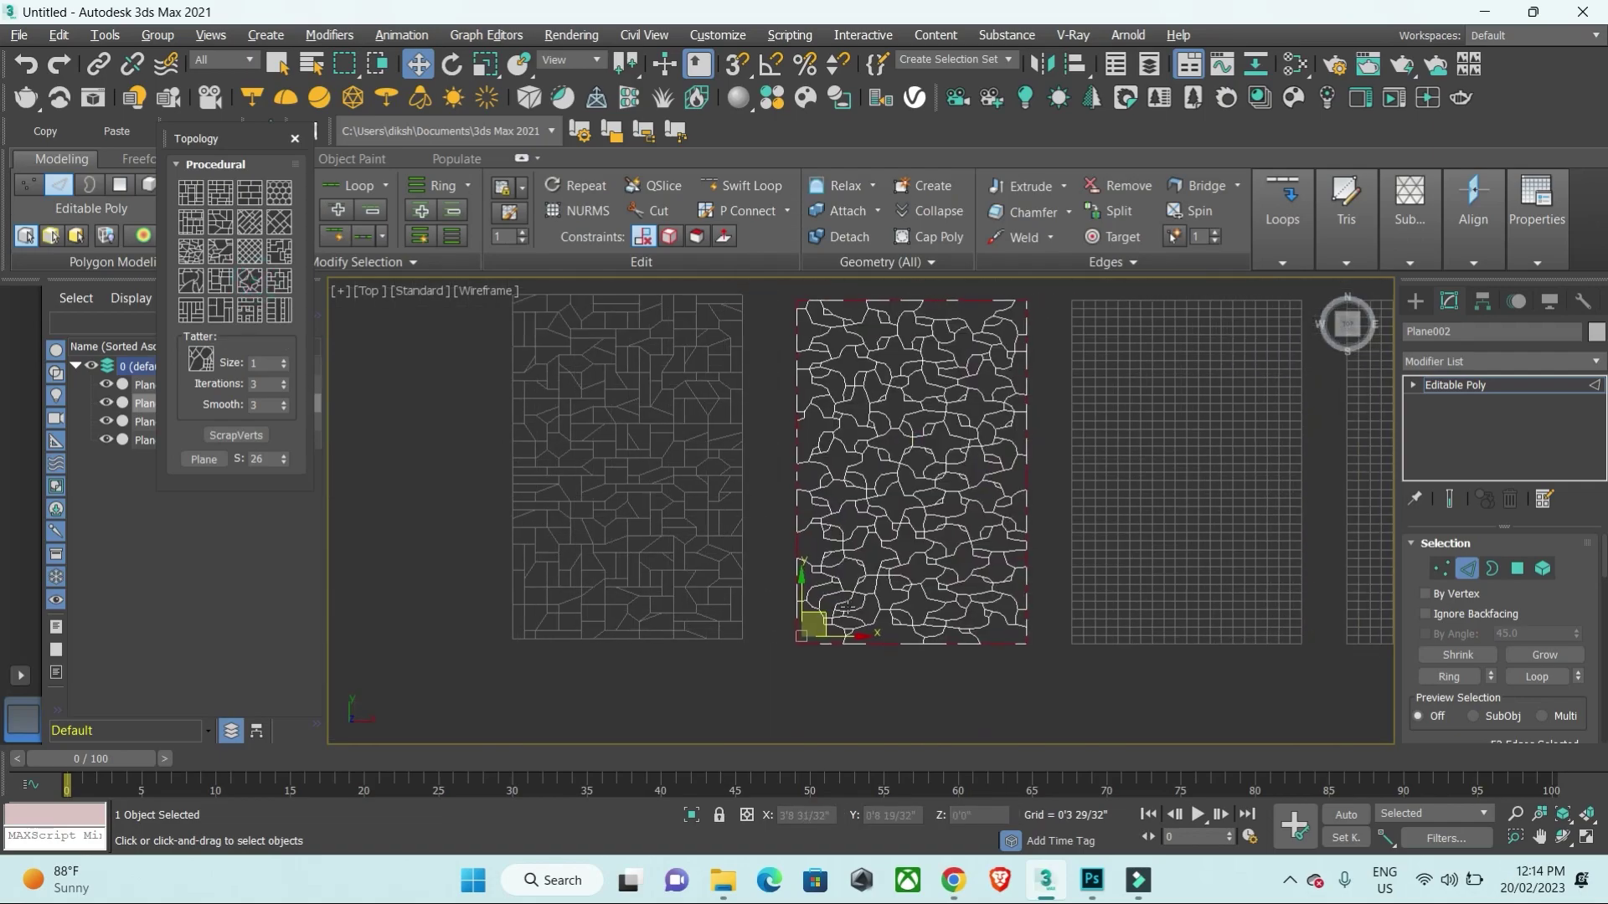
middle_click_drag(1089, 469, 1007, 469)
left_click(1415, 301)
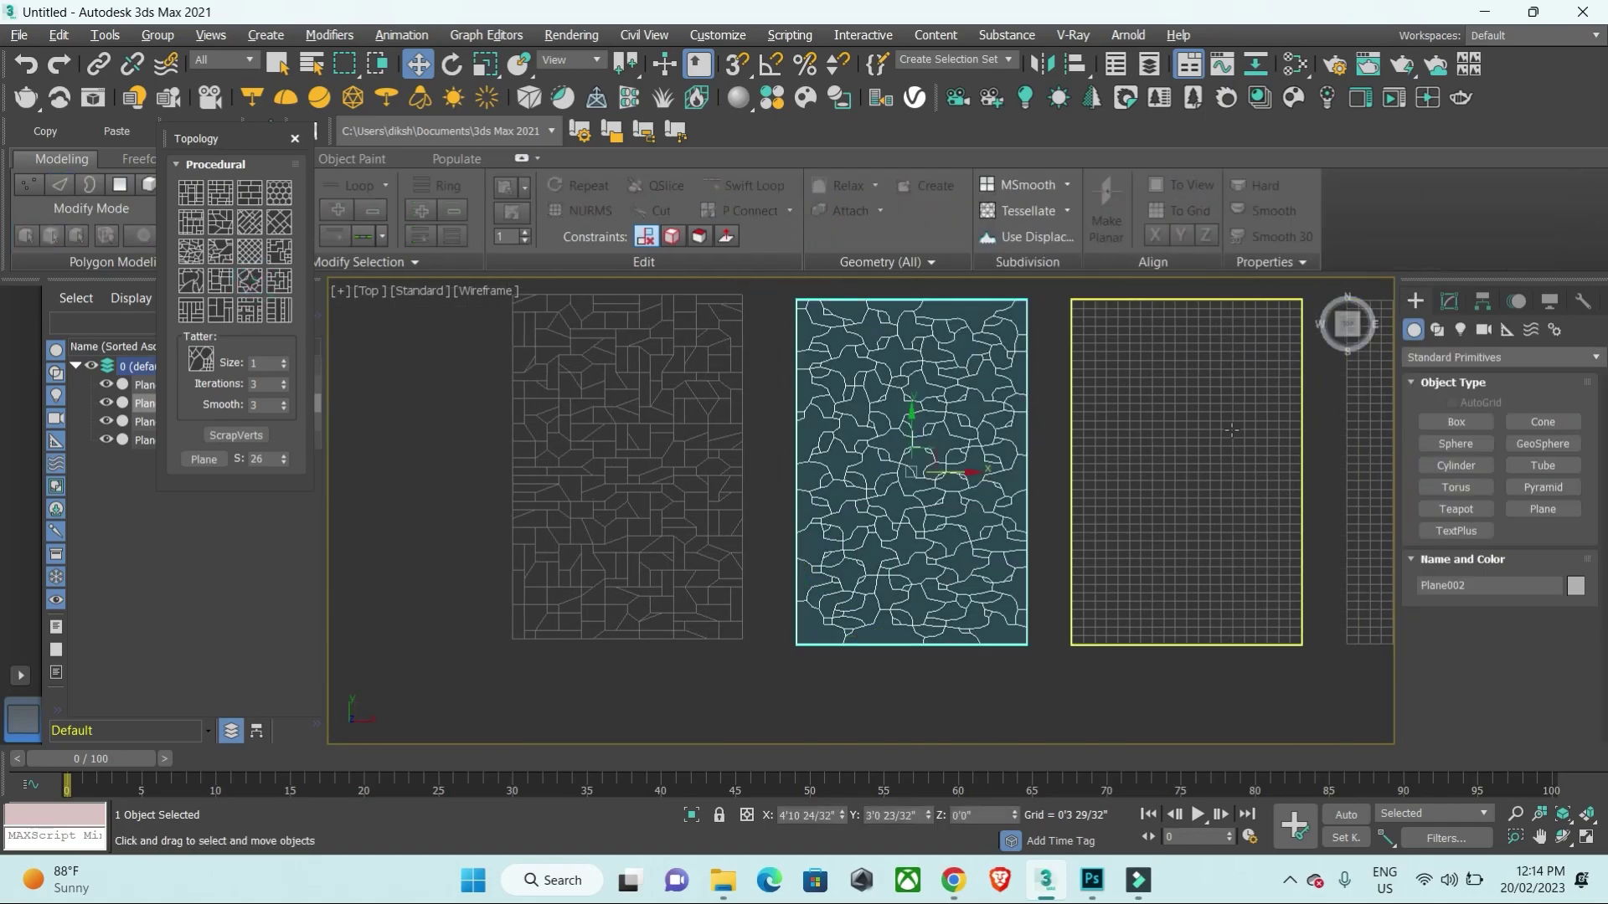
Step: Apply the Floor2 diagonal pattern to all edges of Plane003
left_click(1296, 360)
left_click(1449, 302)
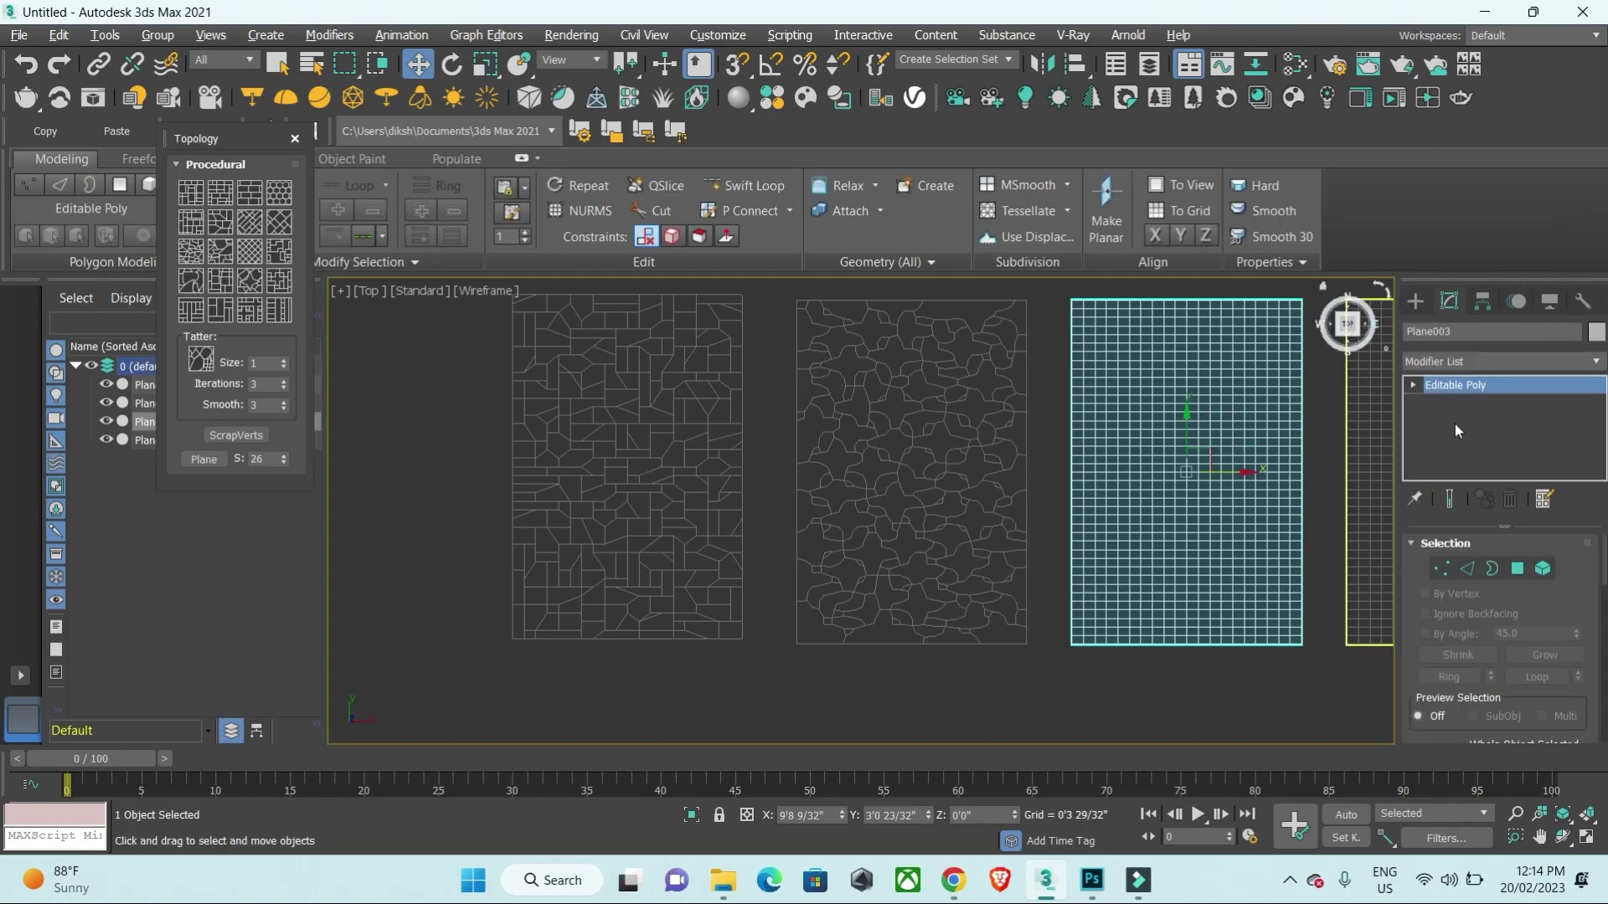
left_click(1466, 569)
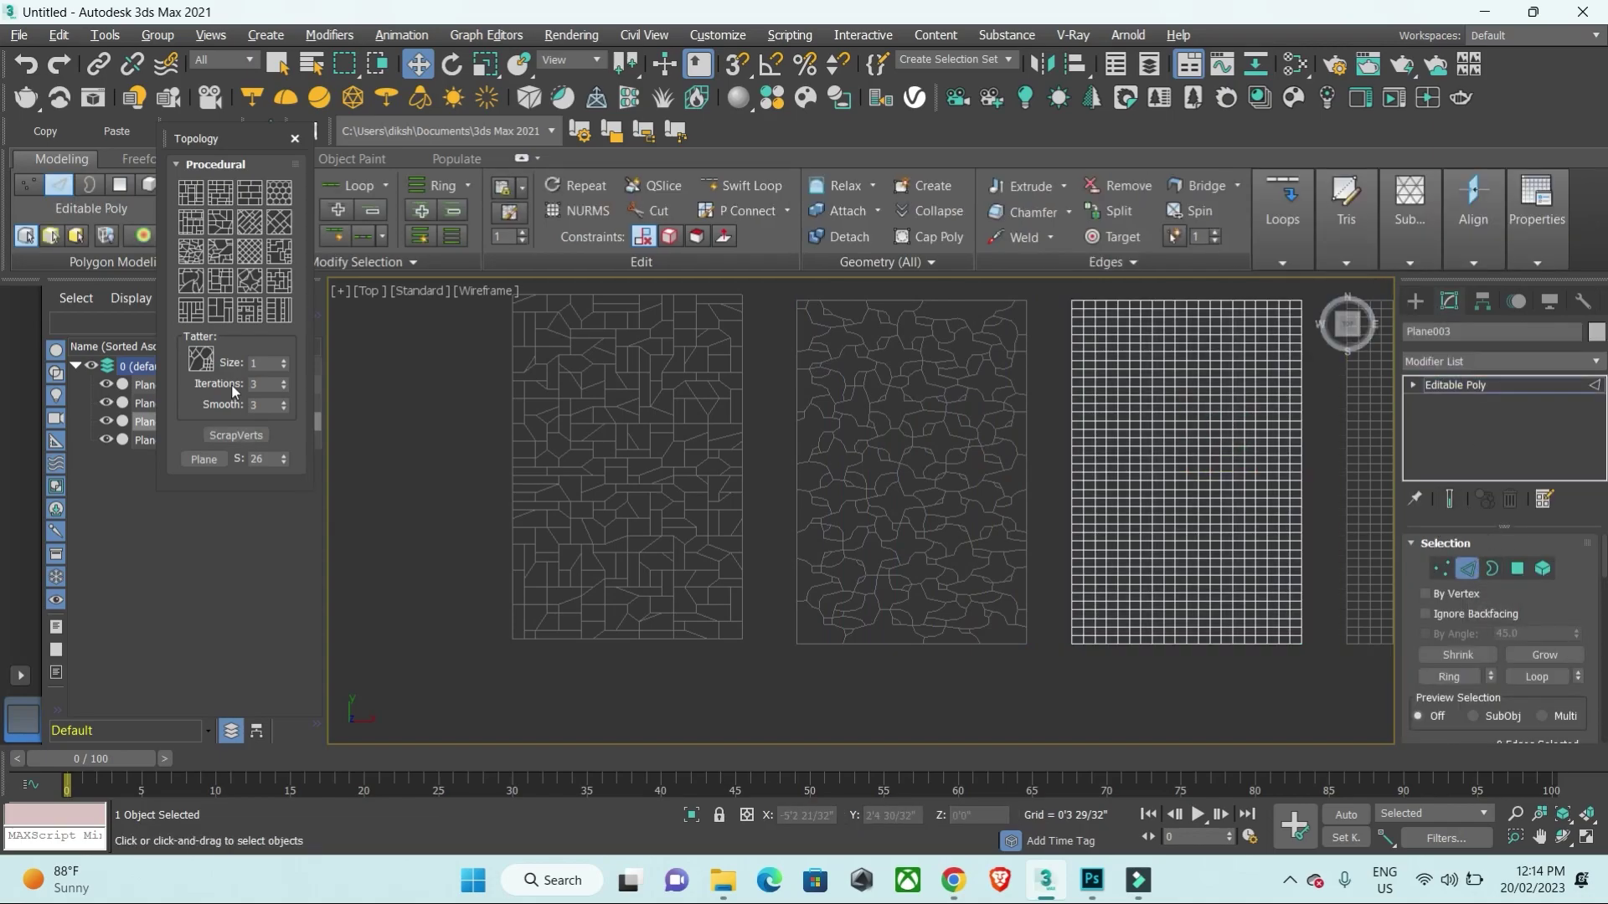
key("ctrl+a")
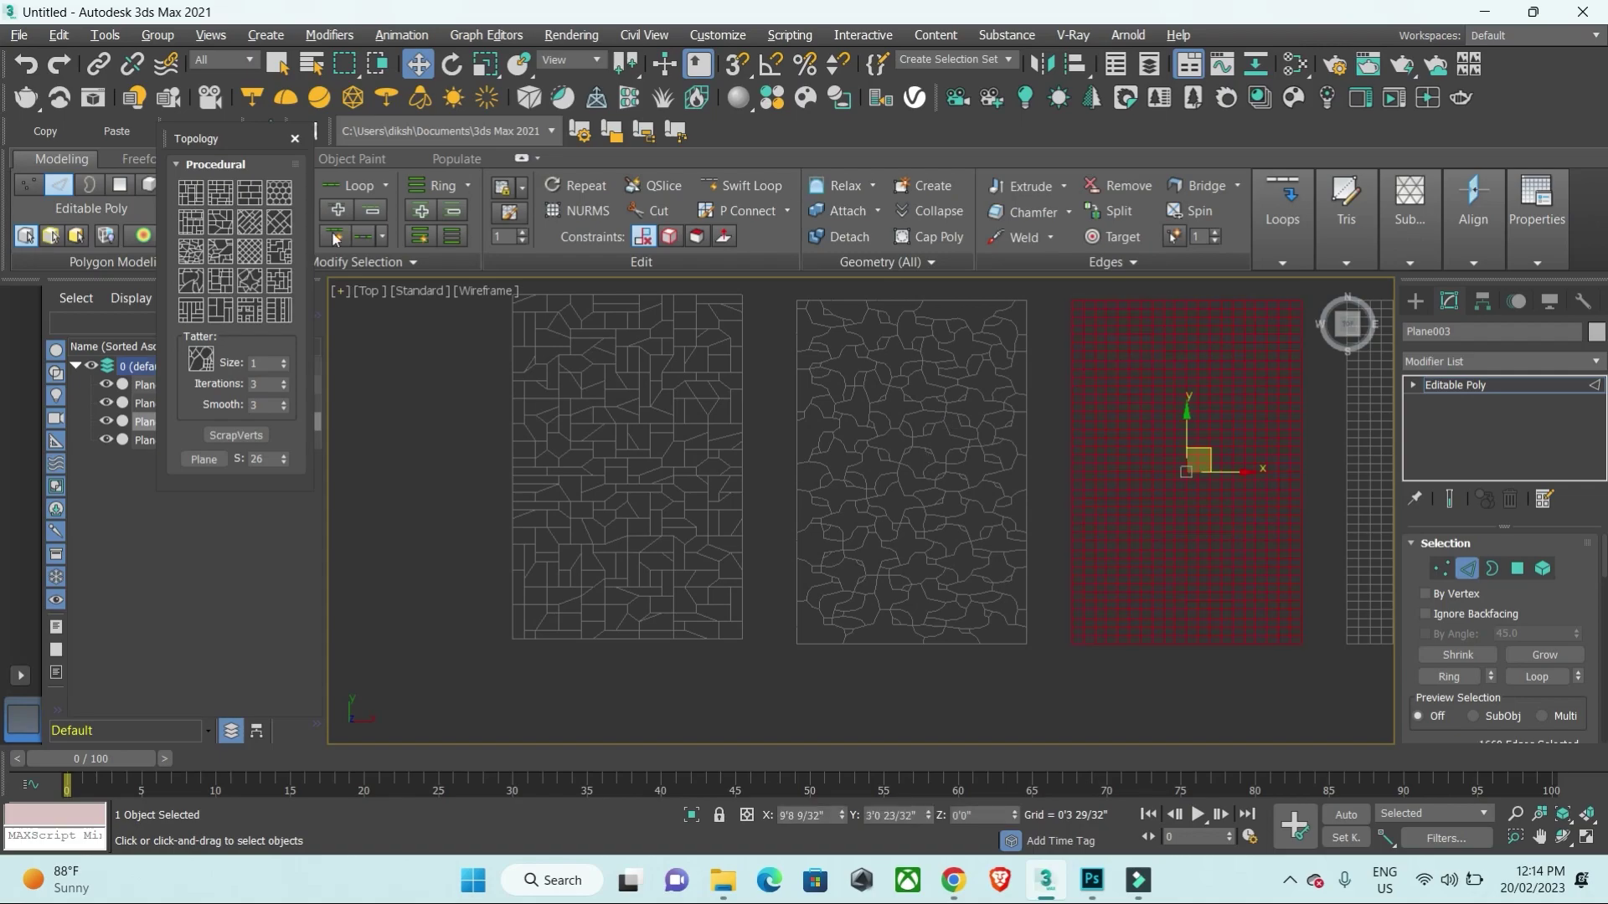
left_click(286, 225)
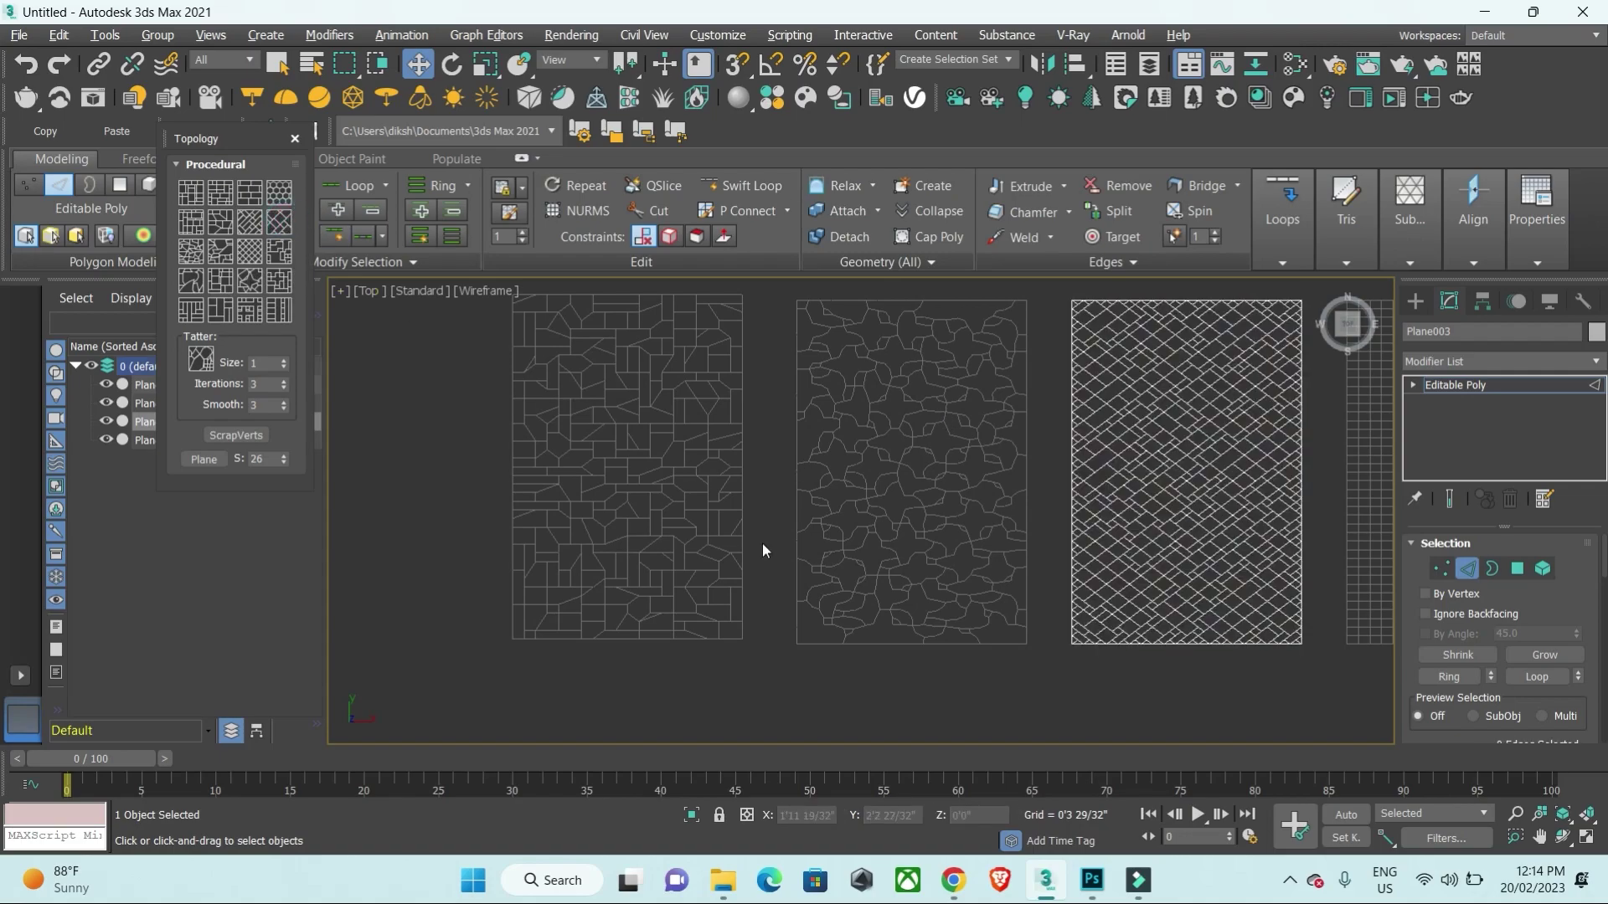
scroll(762, 545, "down", 3)
Step: Give Plane004 a staggered plank-style pattern across all its edges
left_click(1415, 300)
left_click(1089, 502)
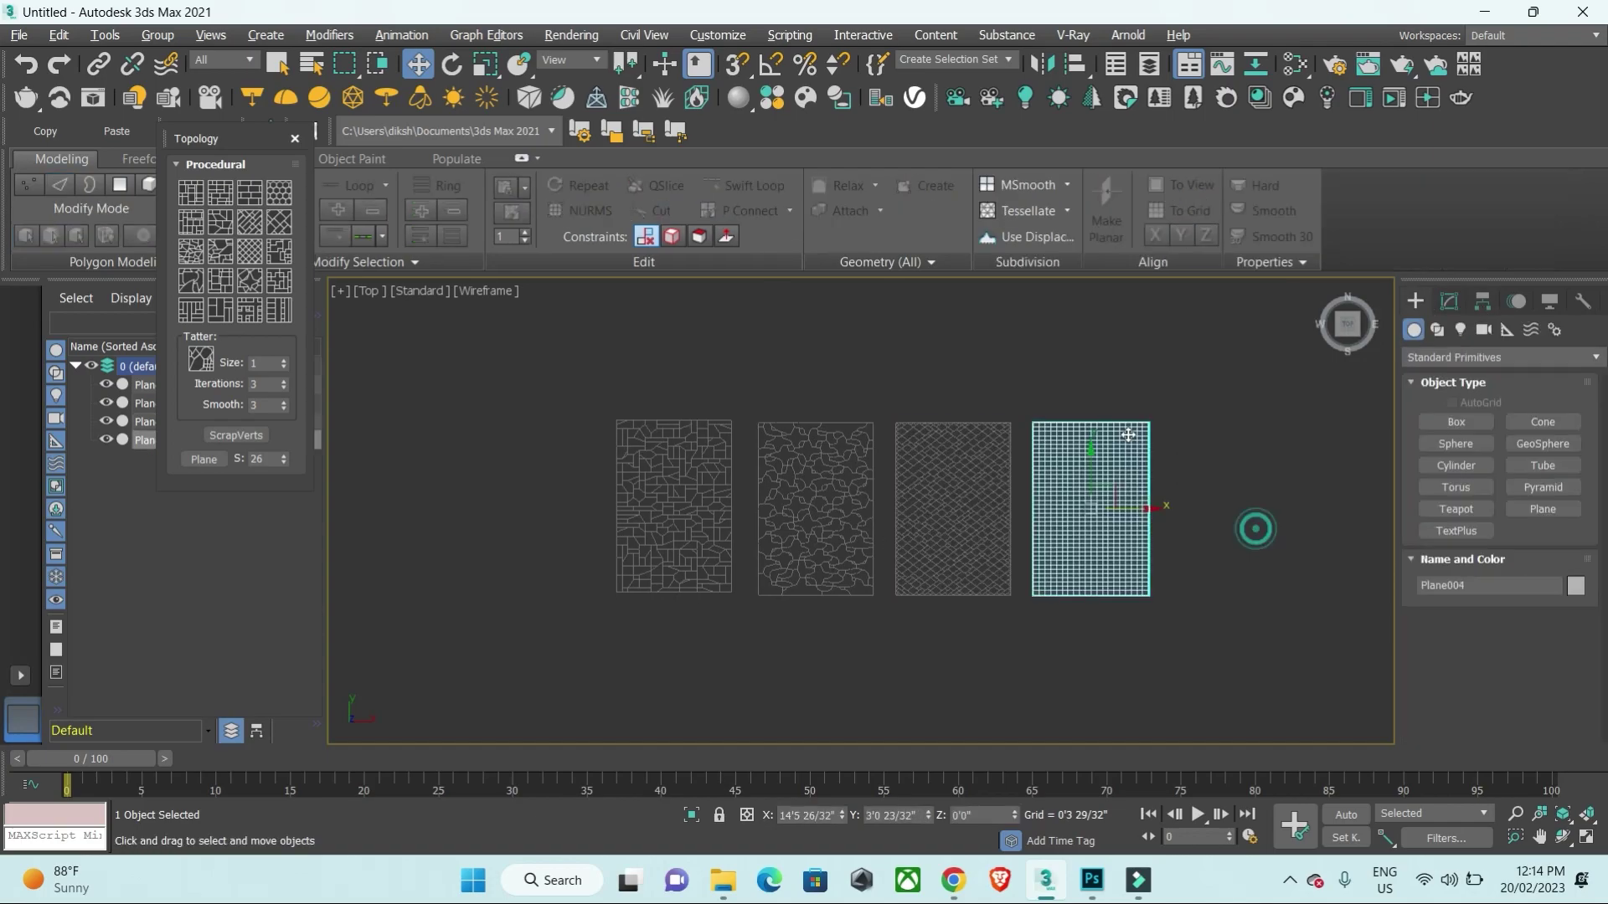
scroll(1124, 467, "up", 2)
left_click(1450, 303)
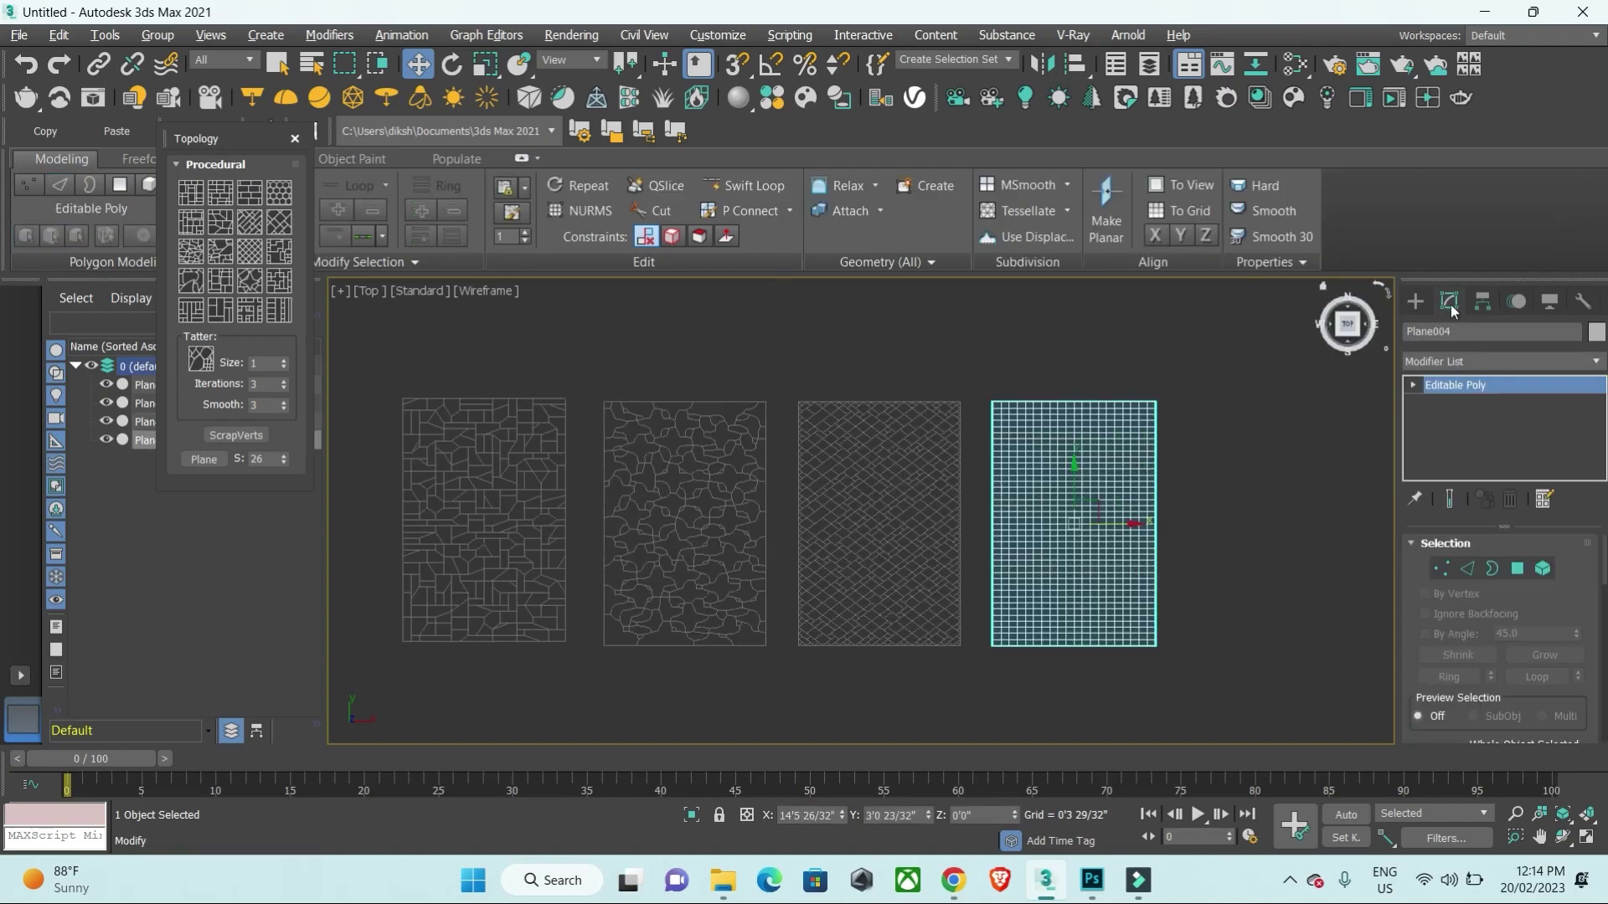
left_click(1469, 568)
key("ctrl+a")
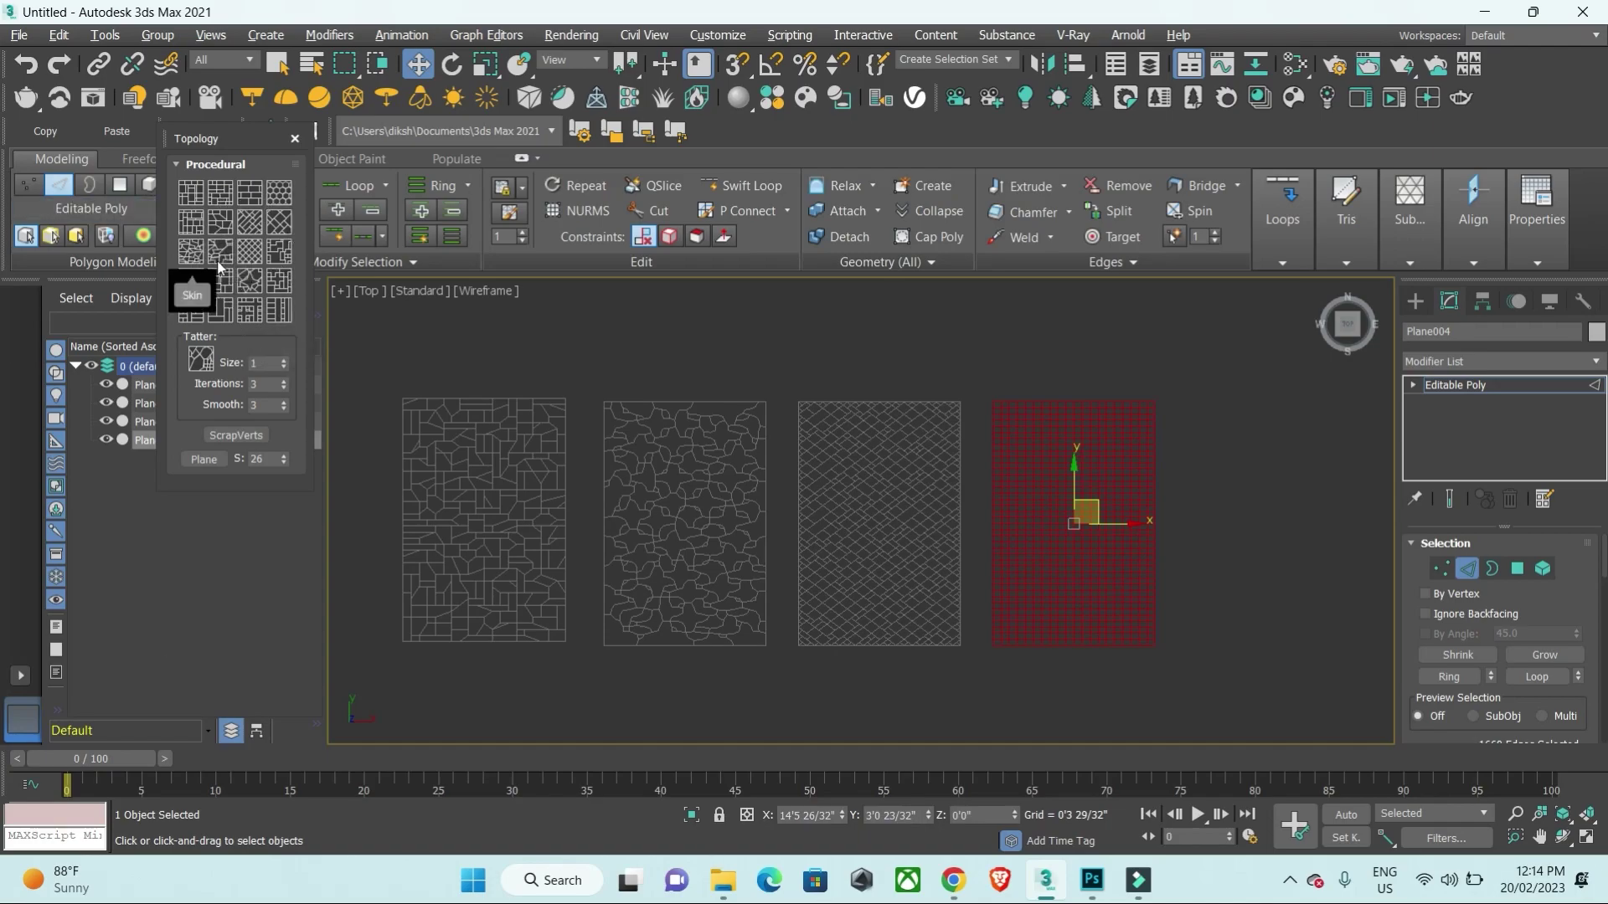
left_click(216, 282)
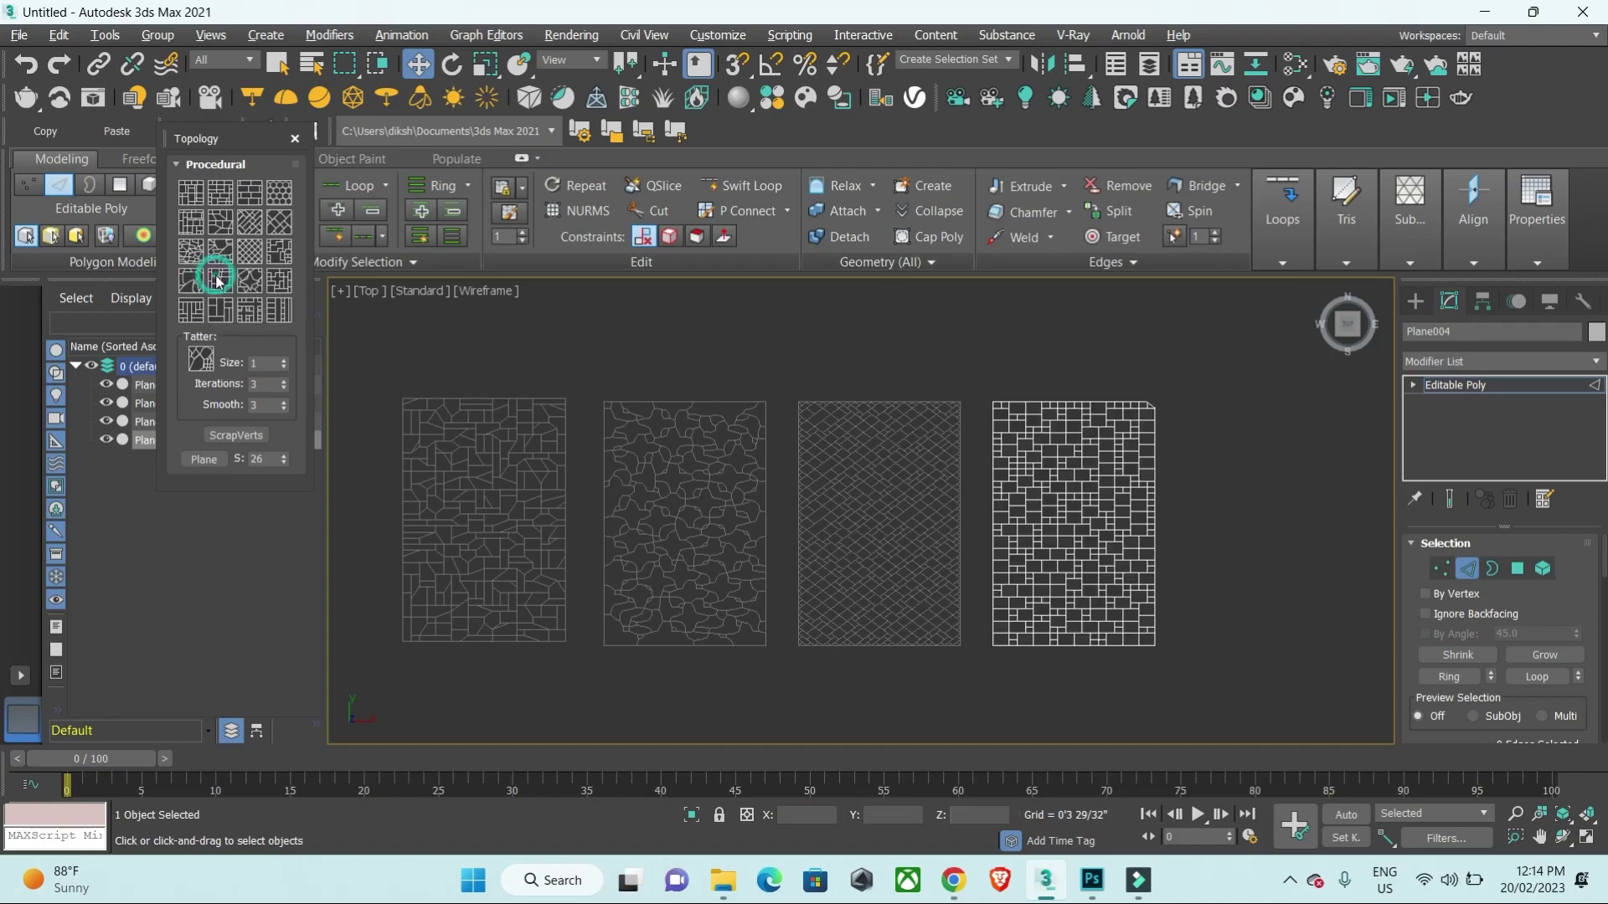
left_click(1415, 302)
Step: Toggle the viewport layout and turn on Edged Faces to show the planes' polygon edges
left_click(1355, 514)
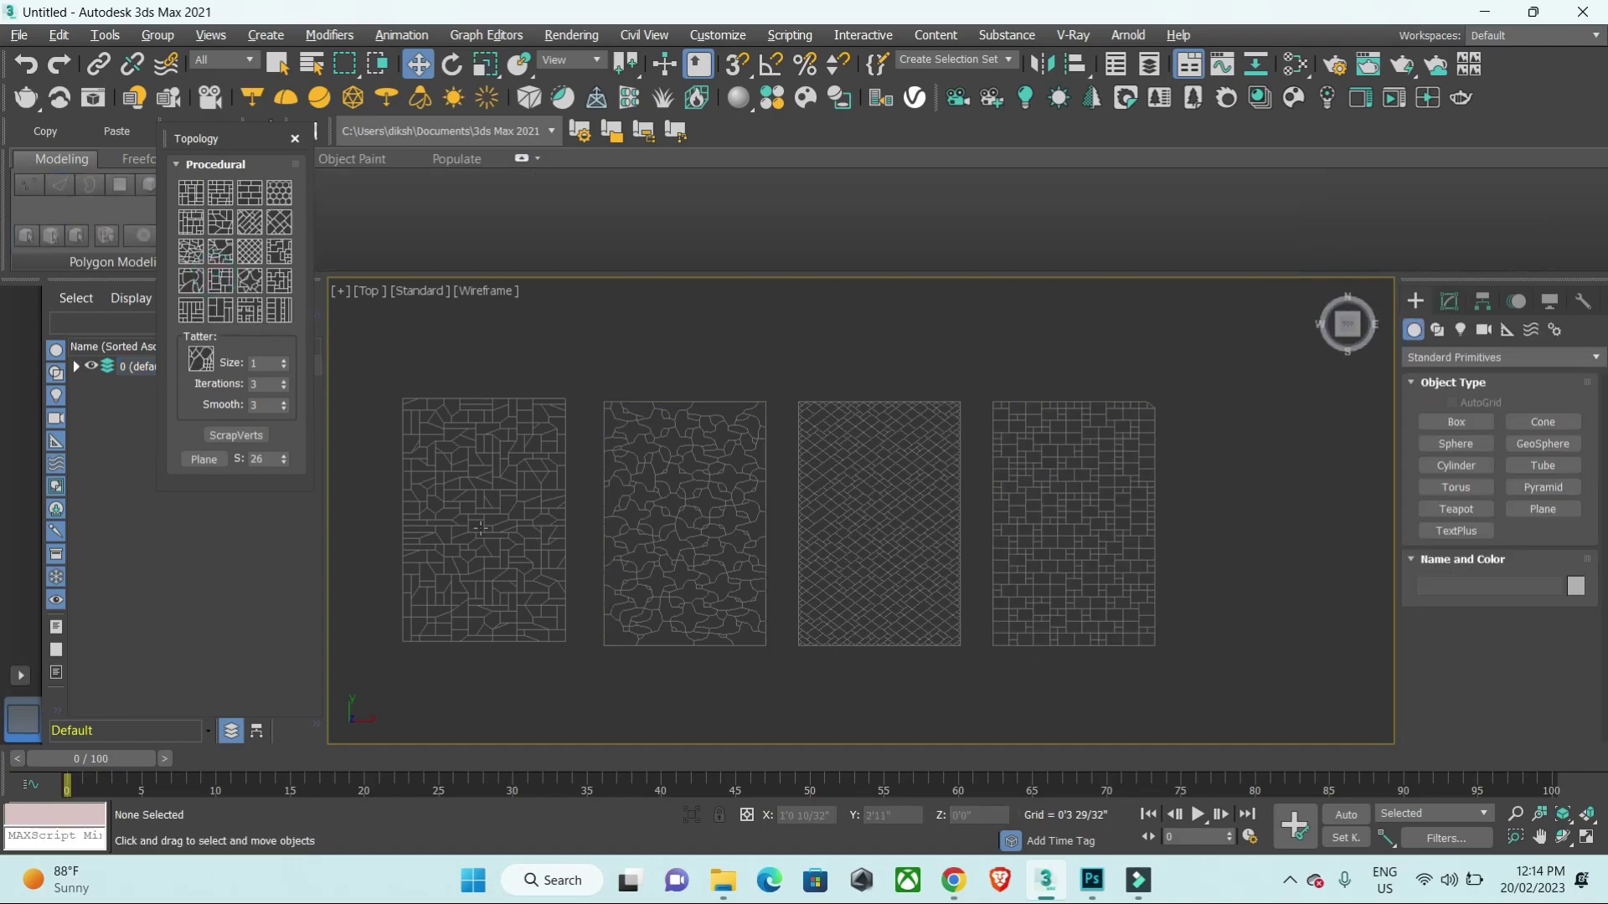
key("alt+w")
key("alt+w")
scroll(995, 549, "down", 10)
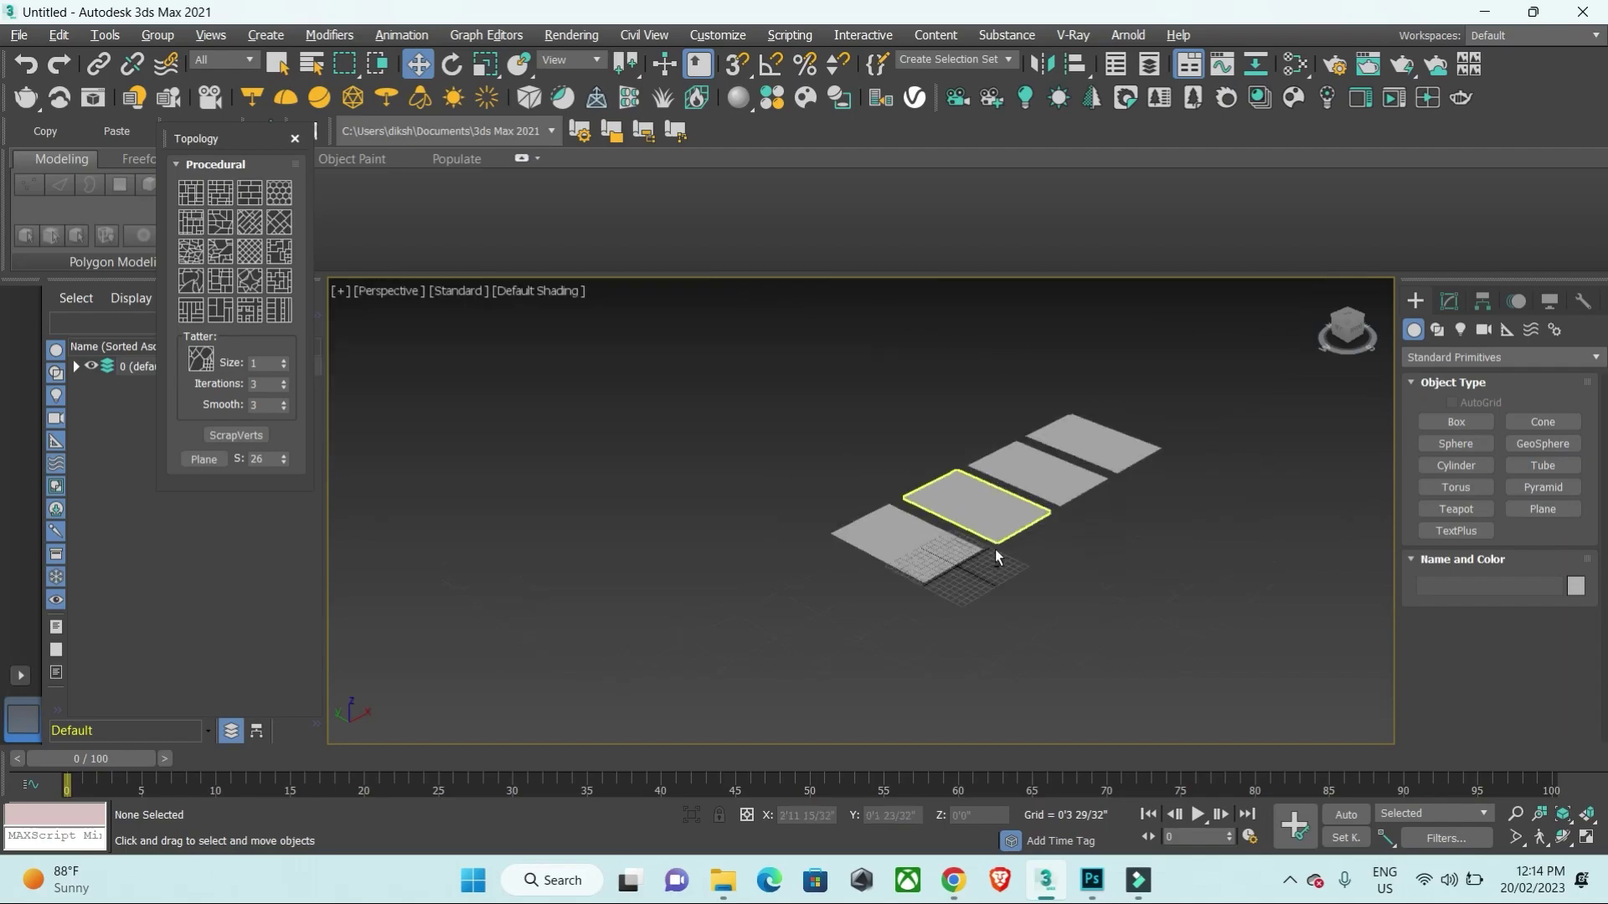
scroll(933, 598, "up", 3)
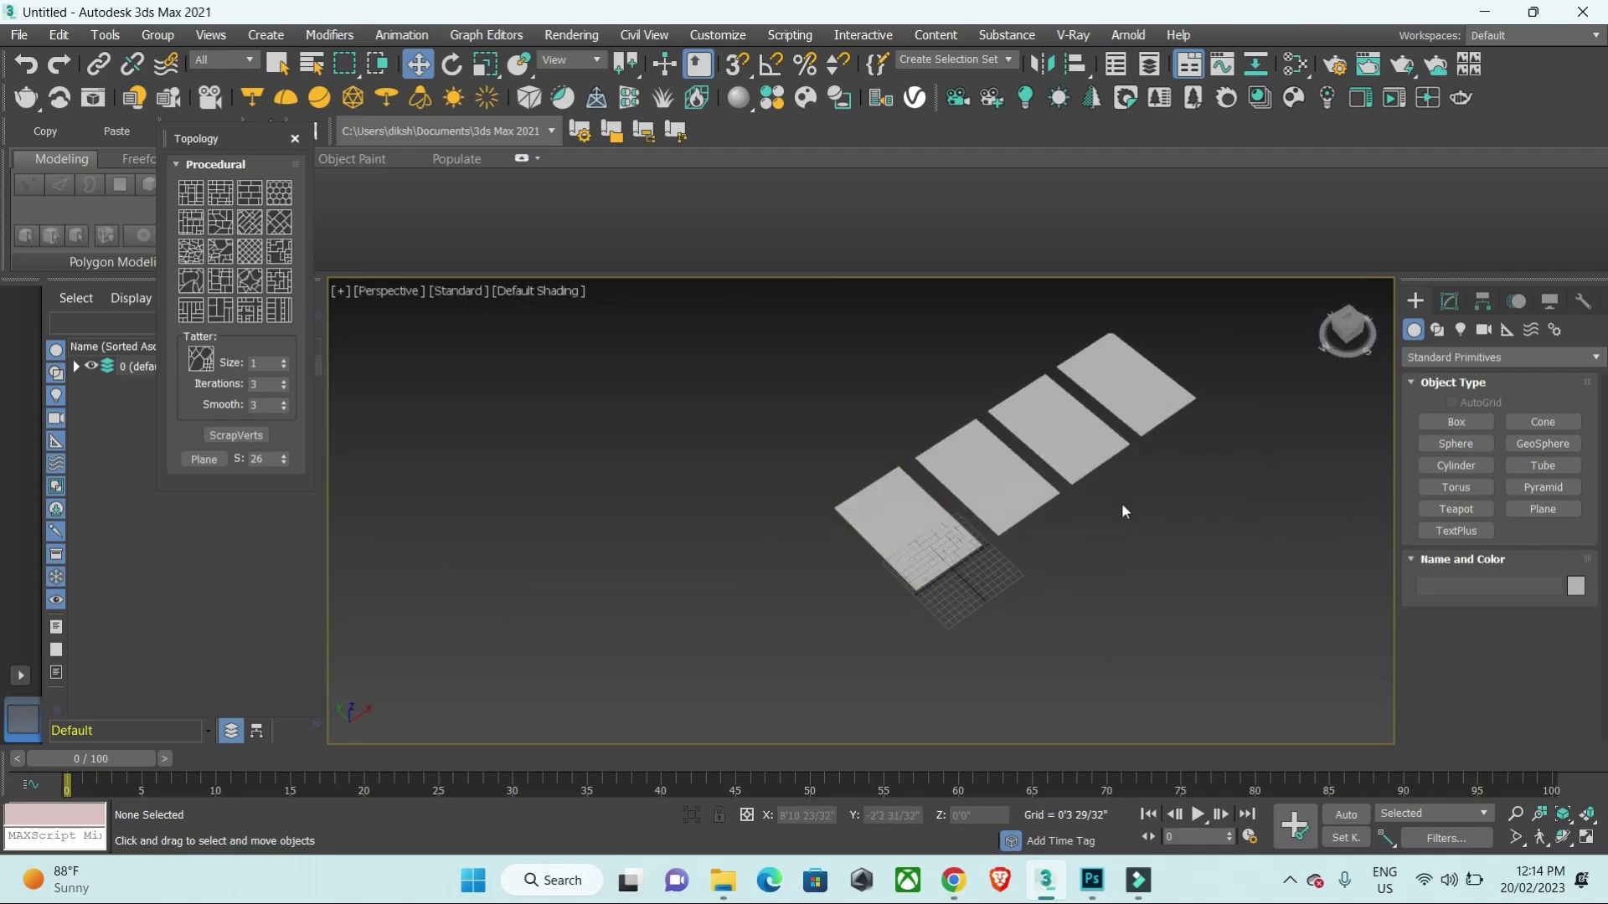
key("F4")
scroll(1028, 564, "up", 5)
scroll(1030, 573, "down", 5)
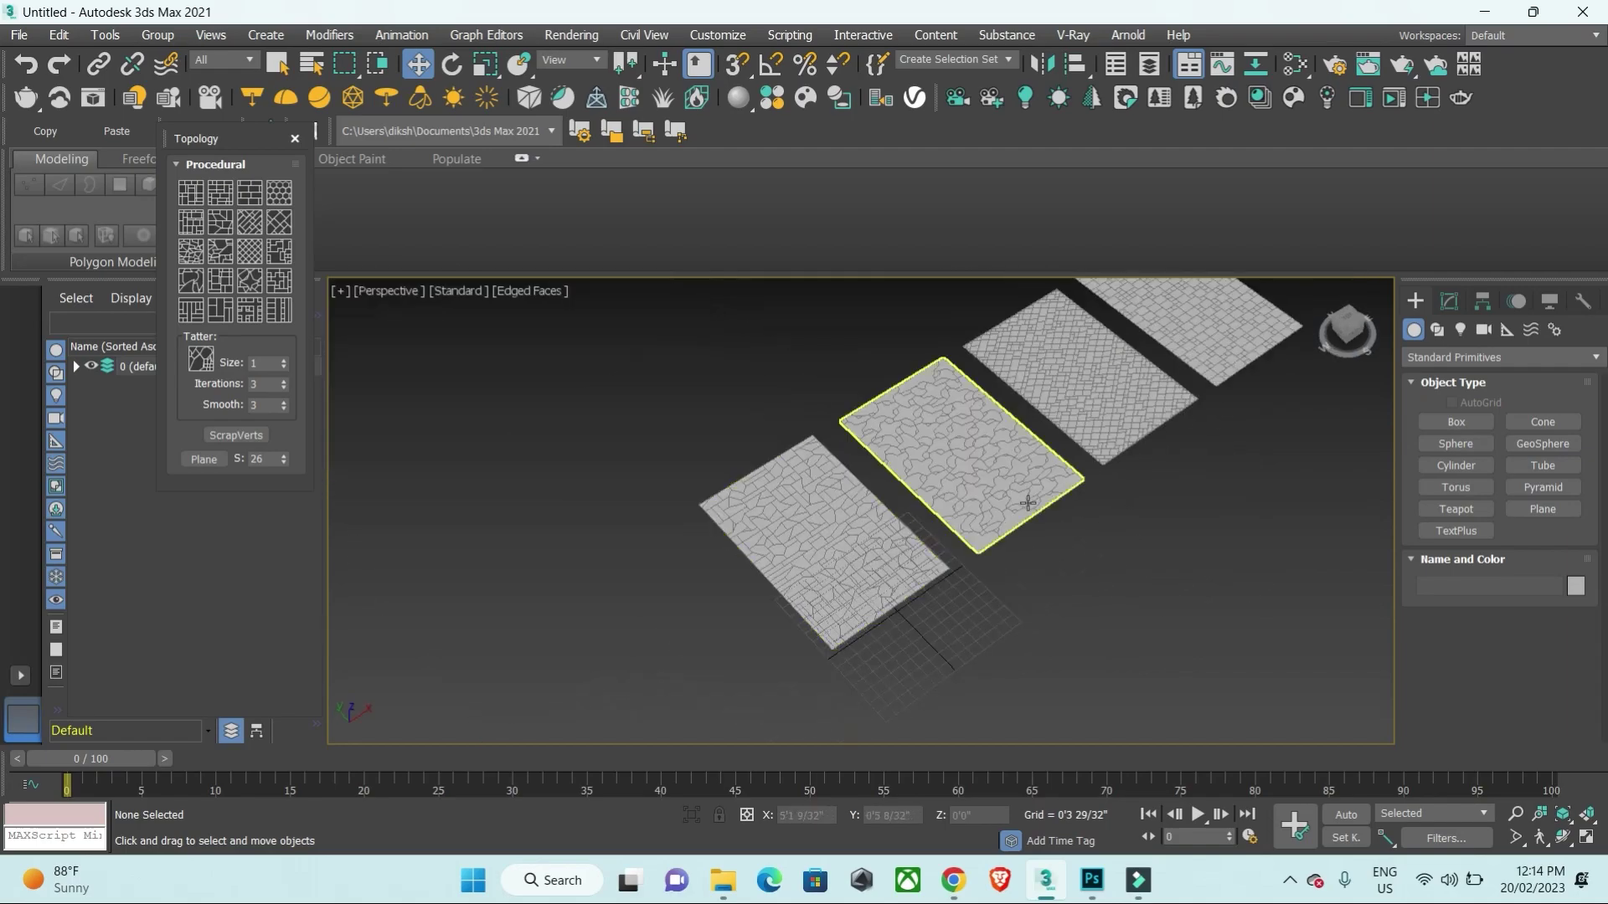
scroll(1046, 531, "down", 2)
scroll(926, 586, "up", 3)
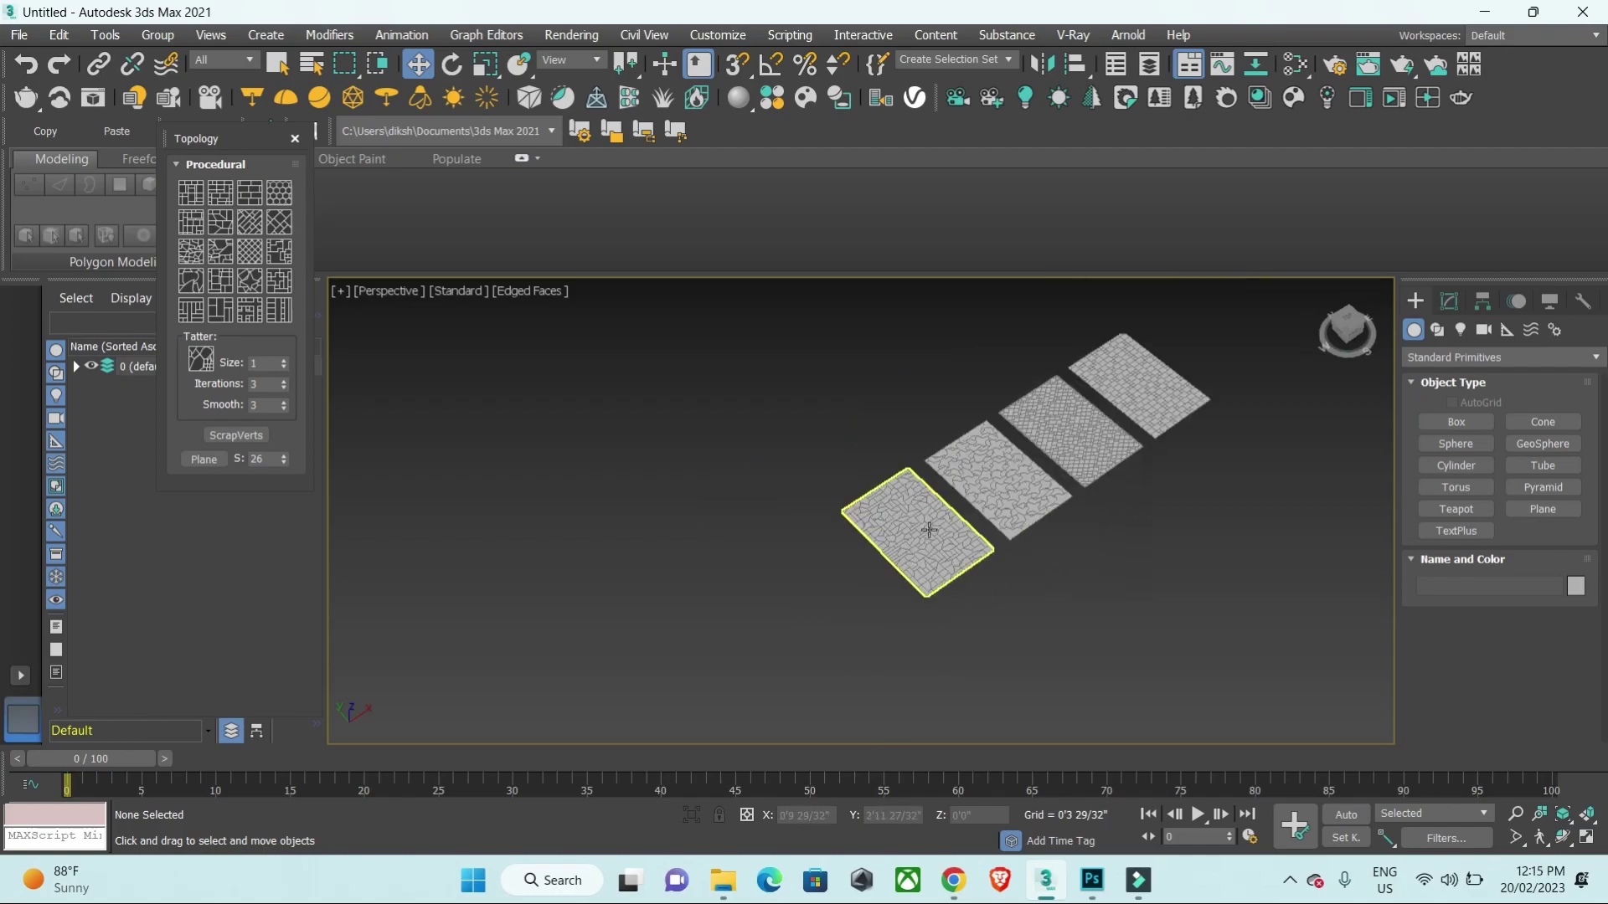
scroll(929, 552, "up", 3)
Step: Select Plane001, the nearest mosaic panel, and open its Modify settings
left_click(933, 526)
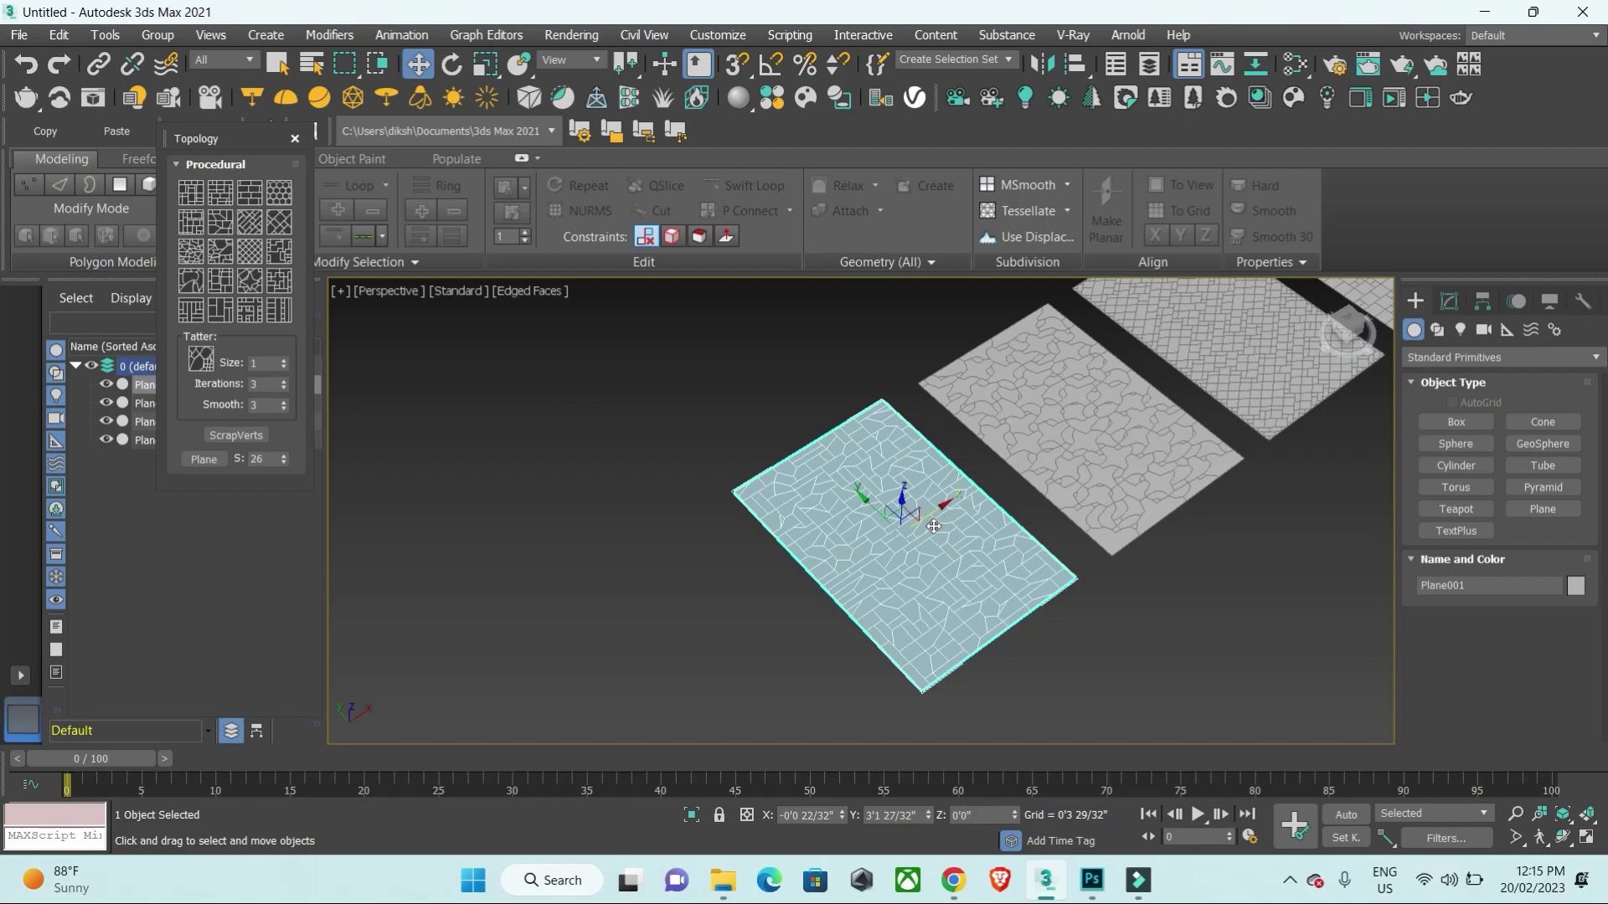
scroll(933, 526, "up", 1)
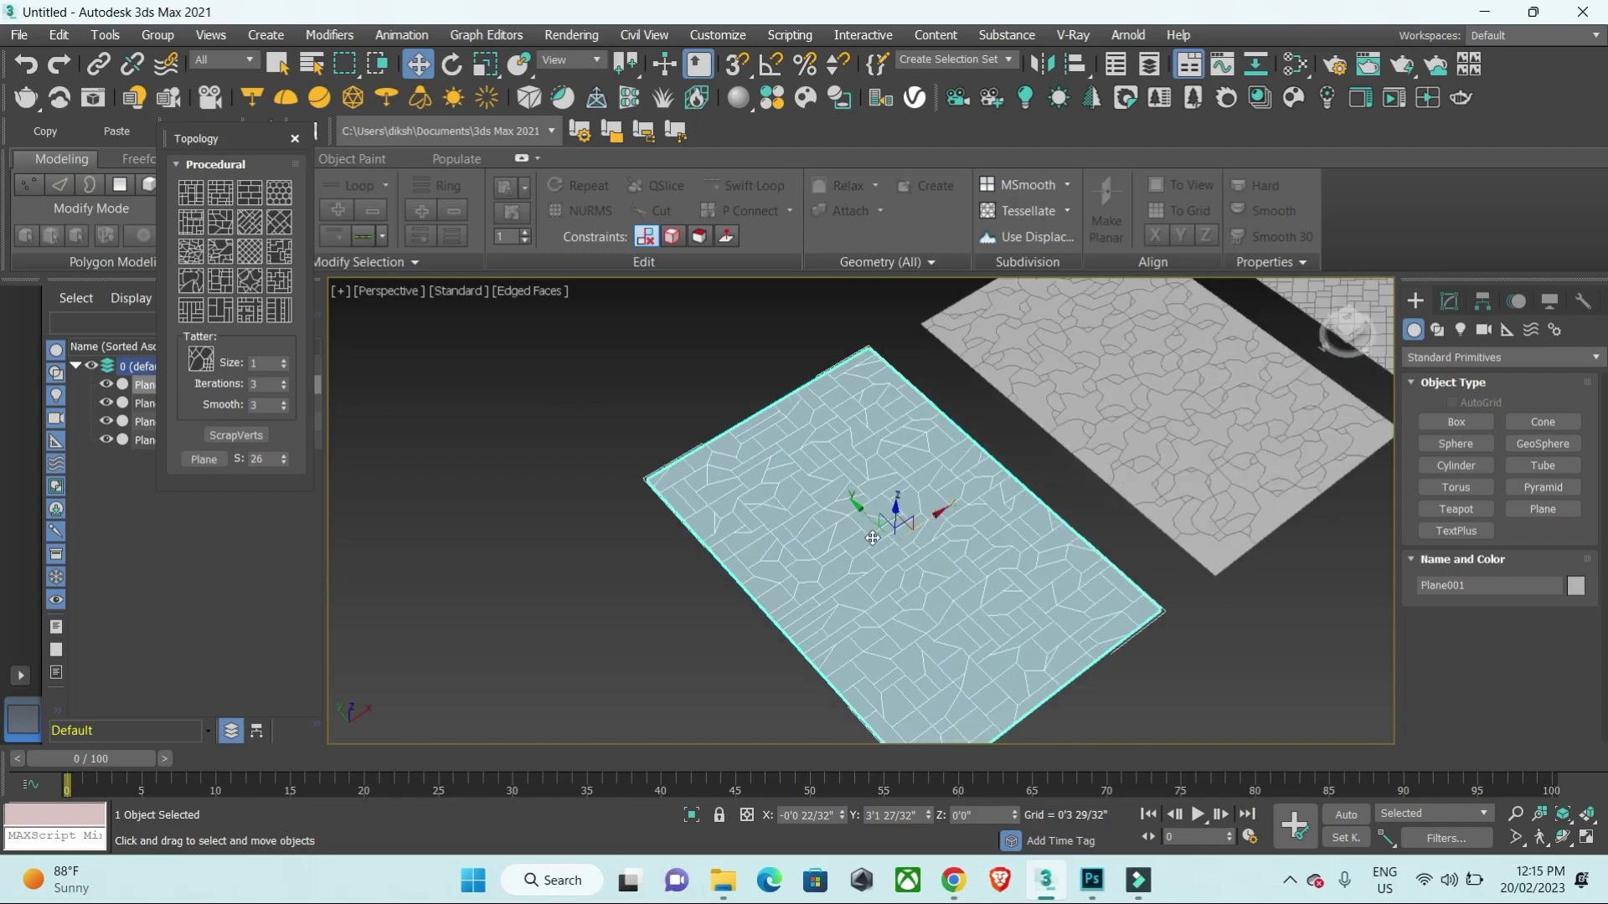
scroll(873, 539, "down", 3)
scroll(747, 581, "up", 2)
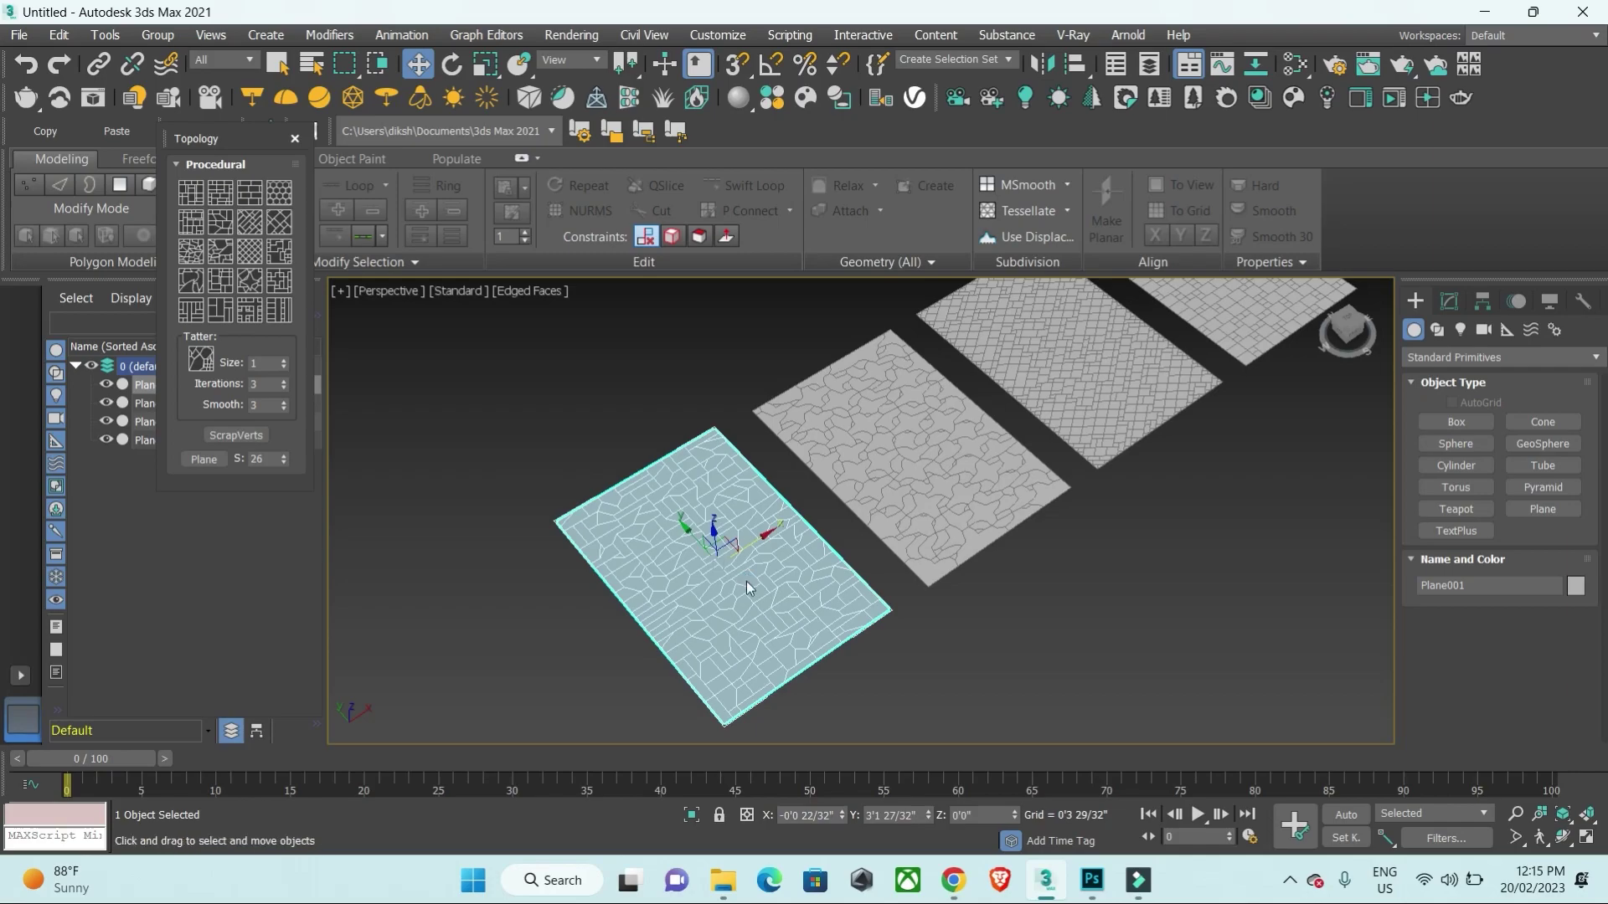
left_click(1448, 301)
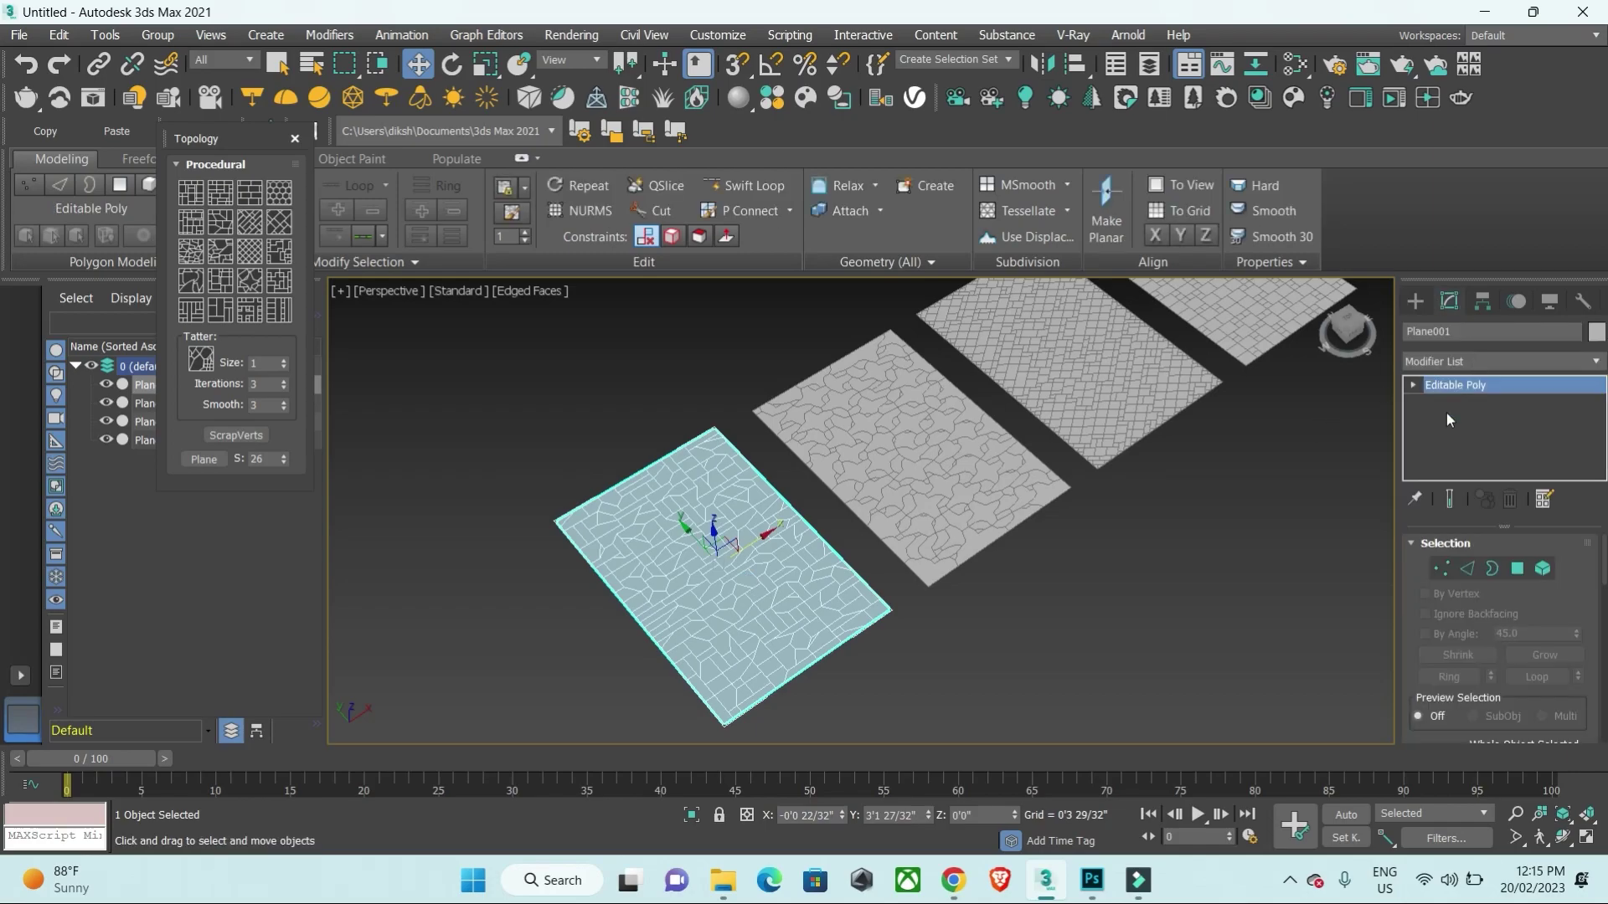
Step: Select all polygons of Plane001
scroll(888, 523, "up", 5)
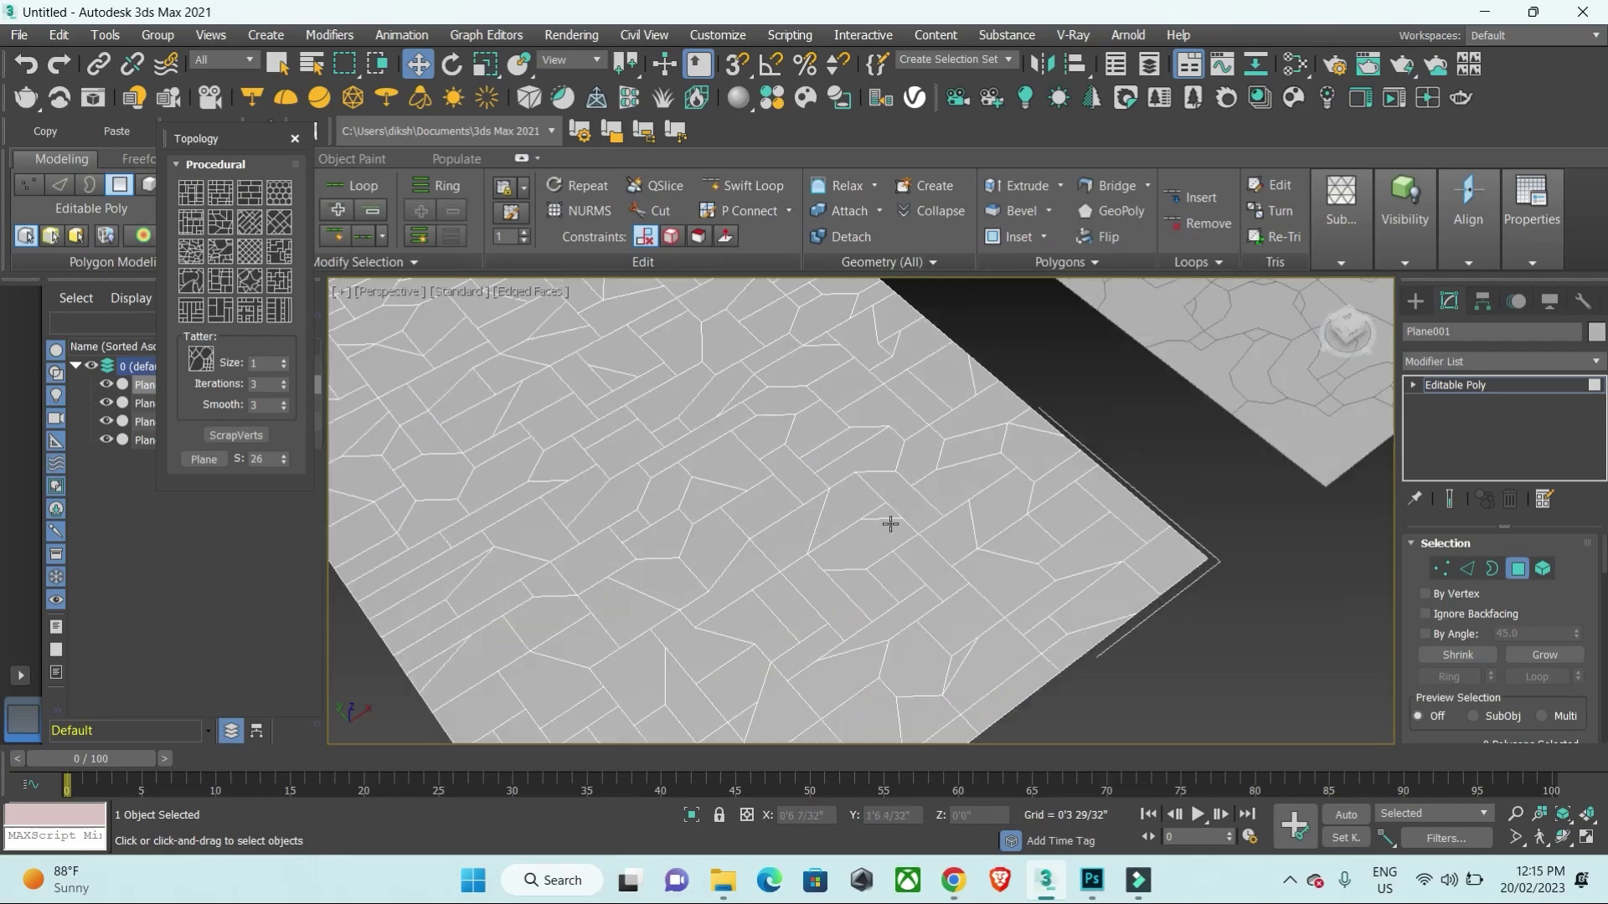
key("ctrl+a")
middle_click_drag(1044, 563, 1162, 542)
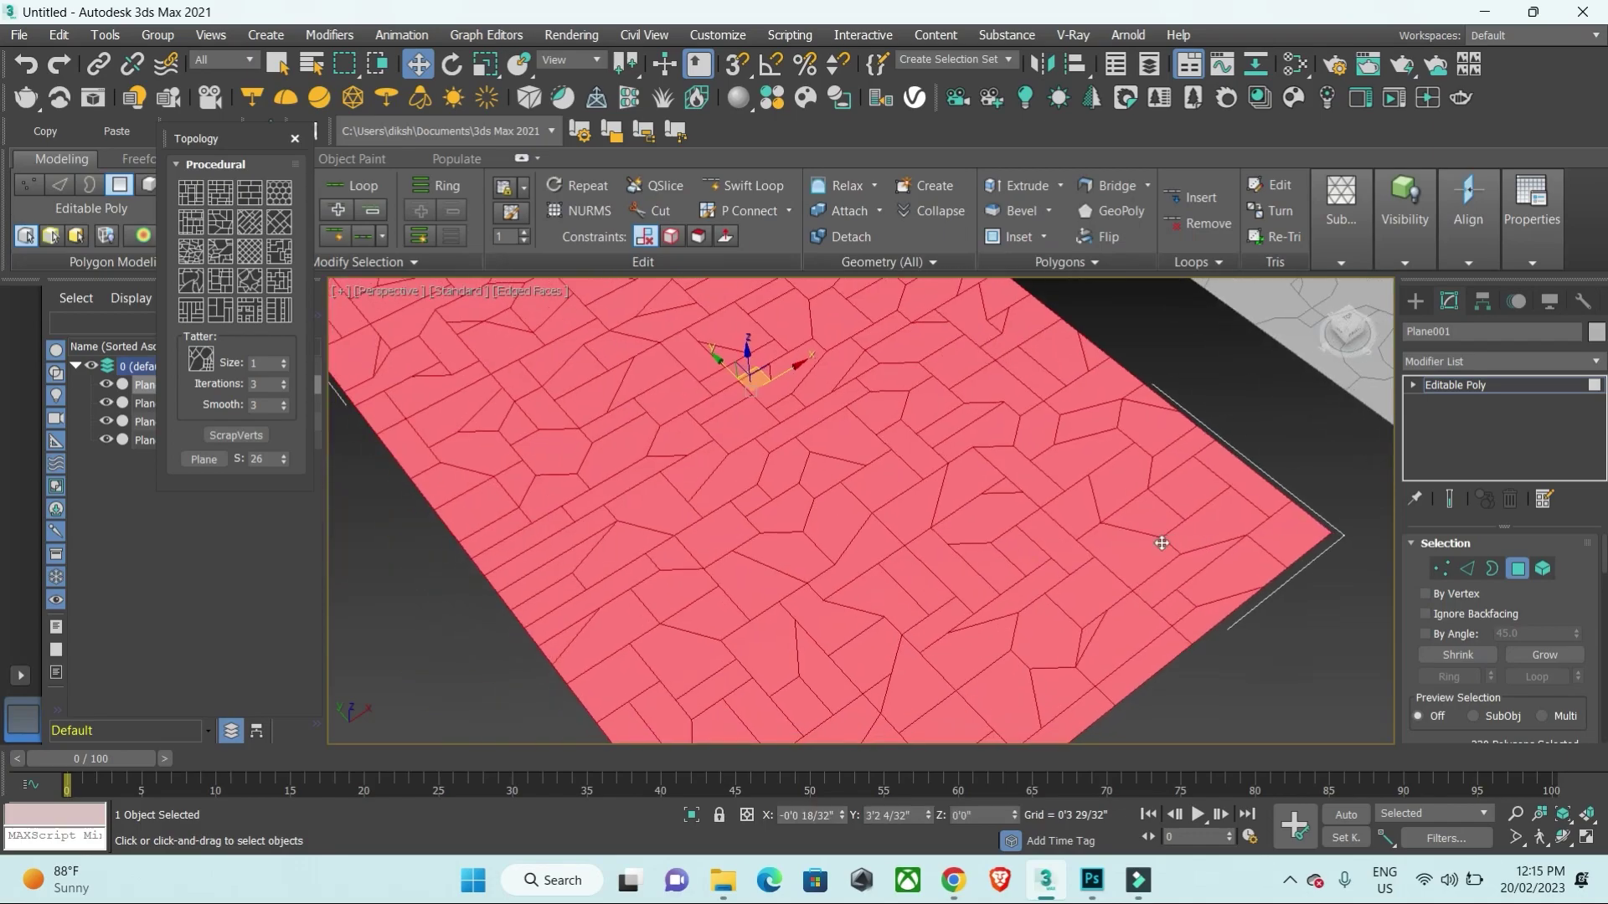
scroll(1583, 622, "down", 5)
scroll(1586, 611, "down", 5)
scroll(1595, 599, "down", 3)
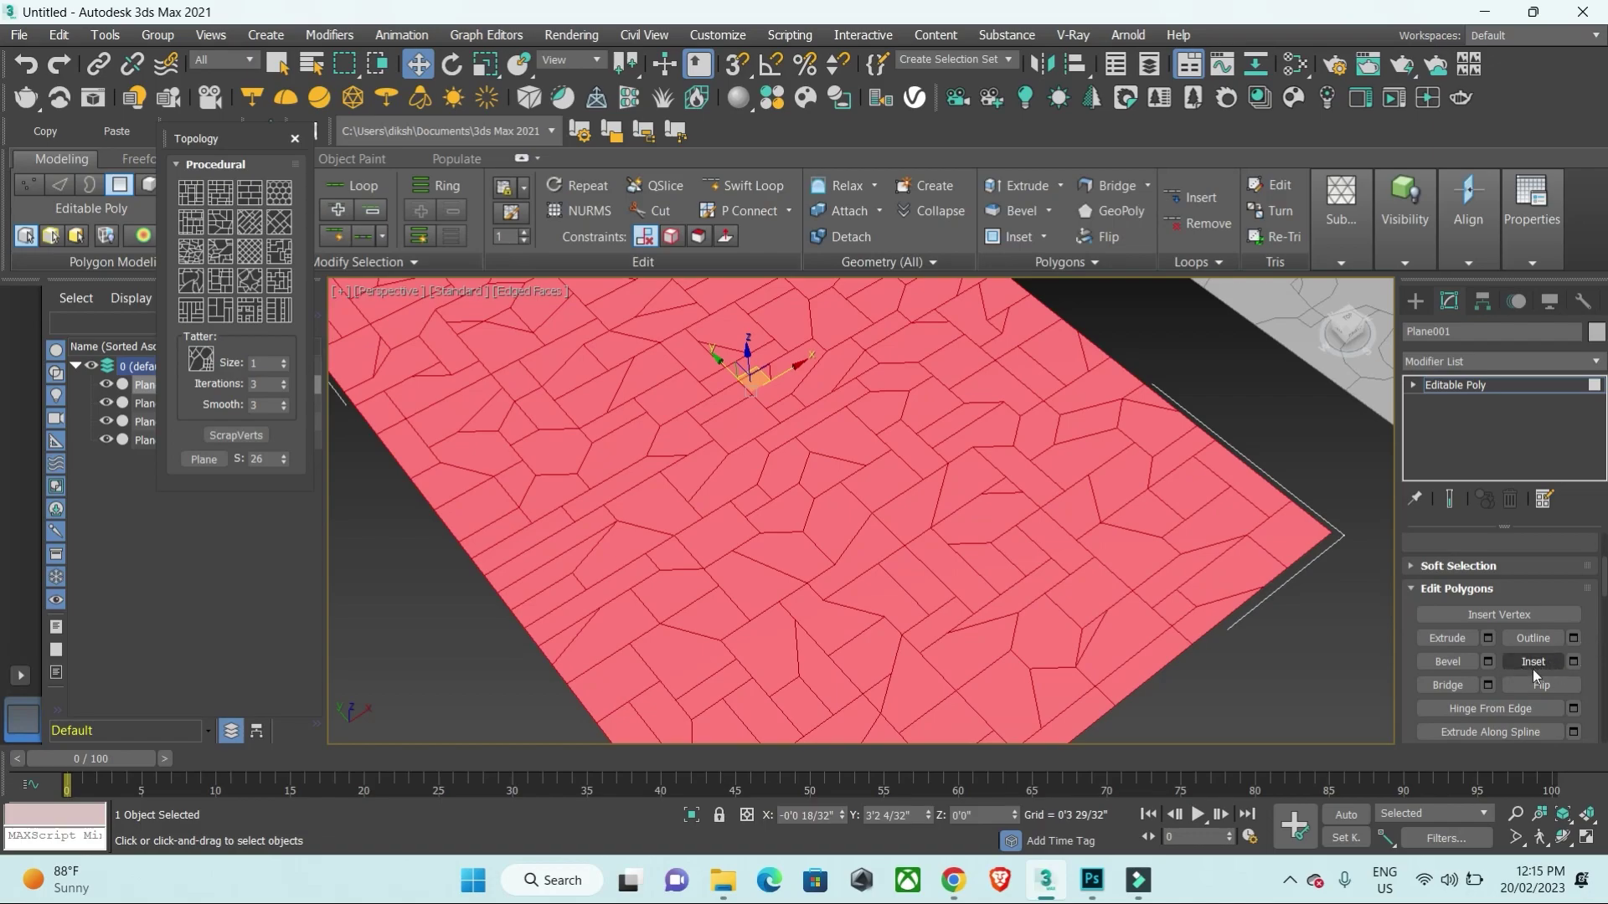
Step: Inset the polygons By Polygon with an amount of 0'0 10/32"
left_click(1576, 662)
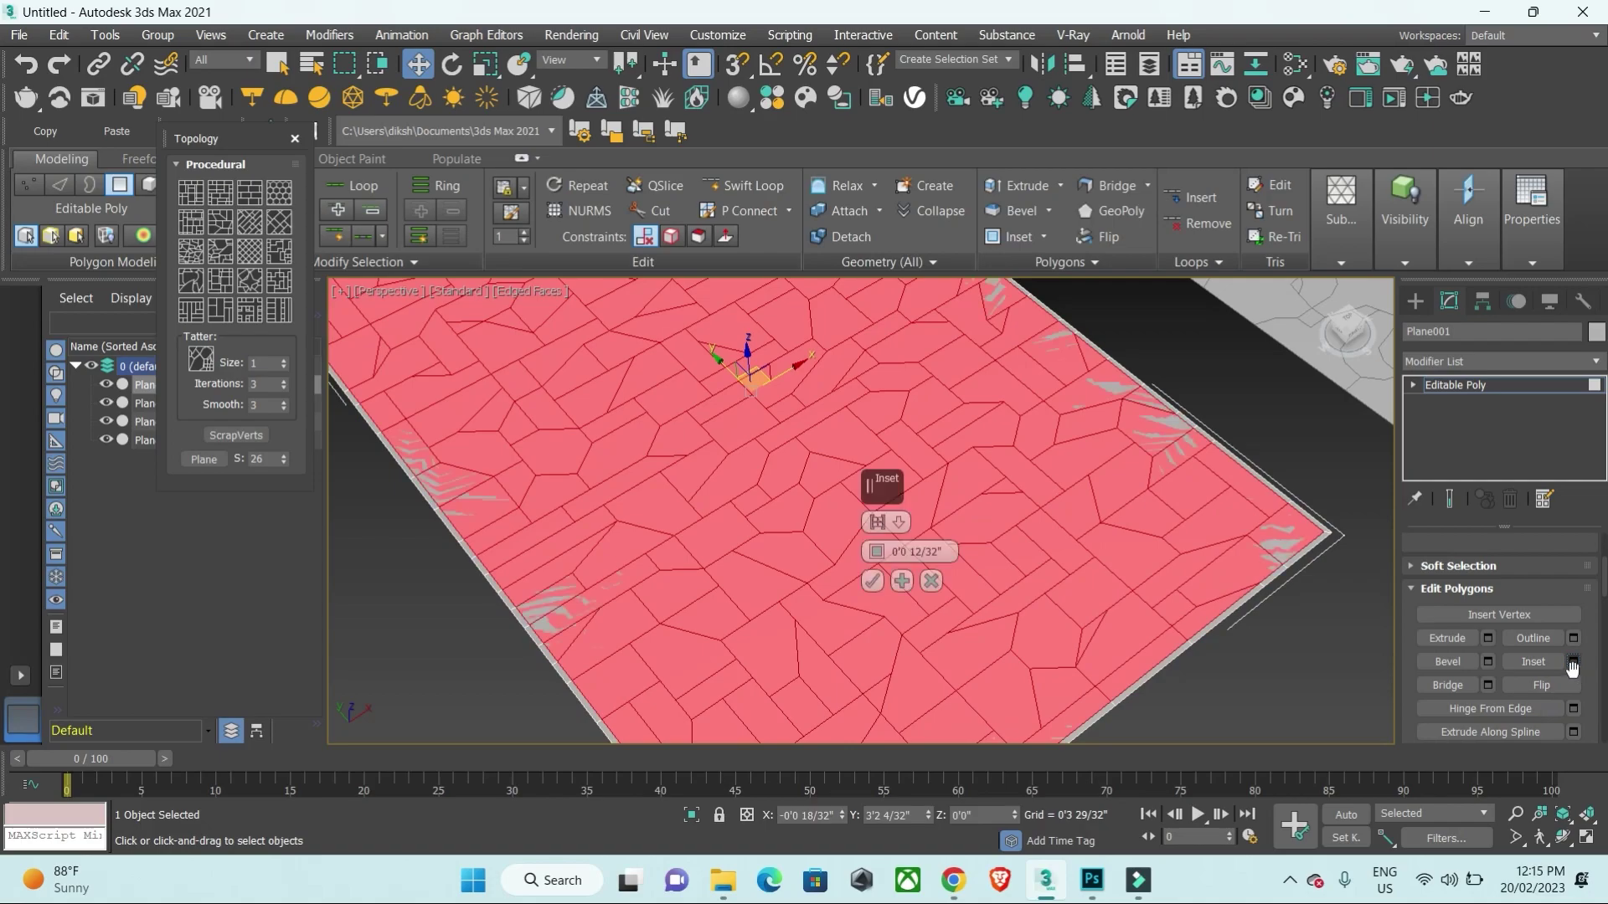
left_click_drag(876, 554, 887, 543)
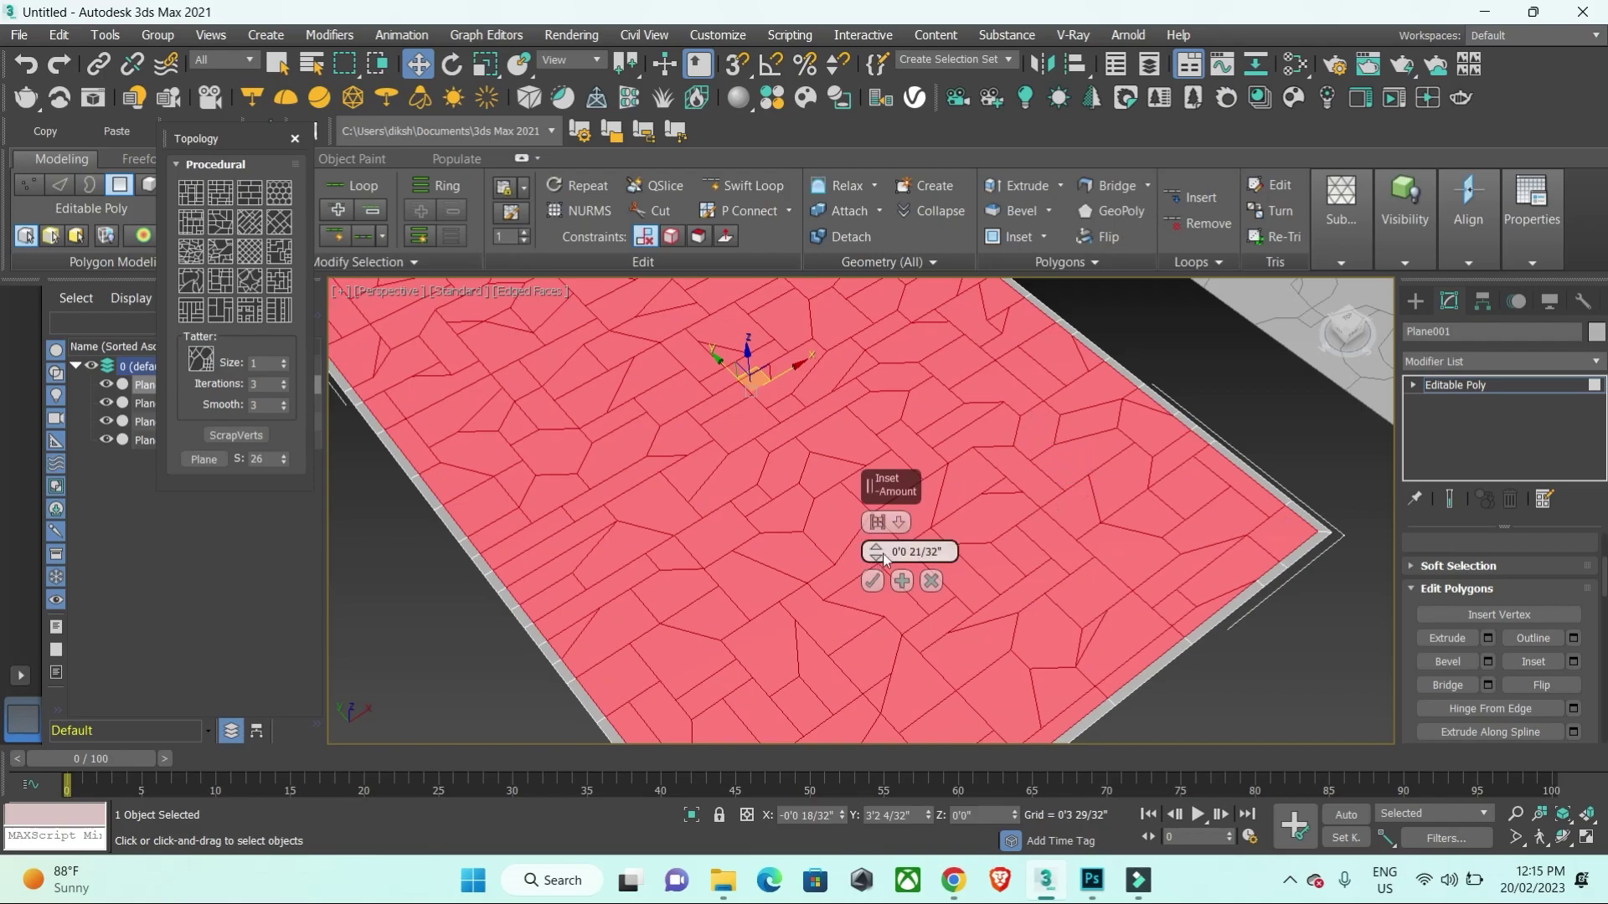
left_click_drag(873, 559, 873, 586)
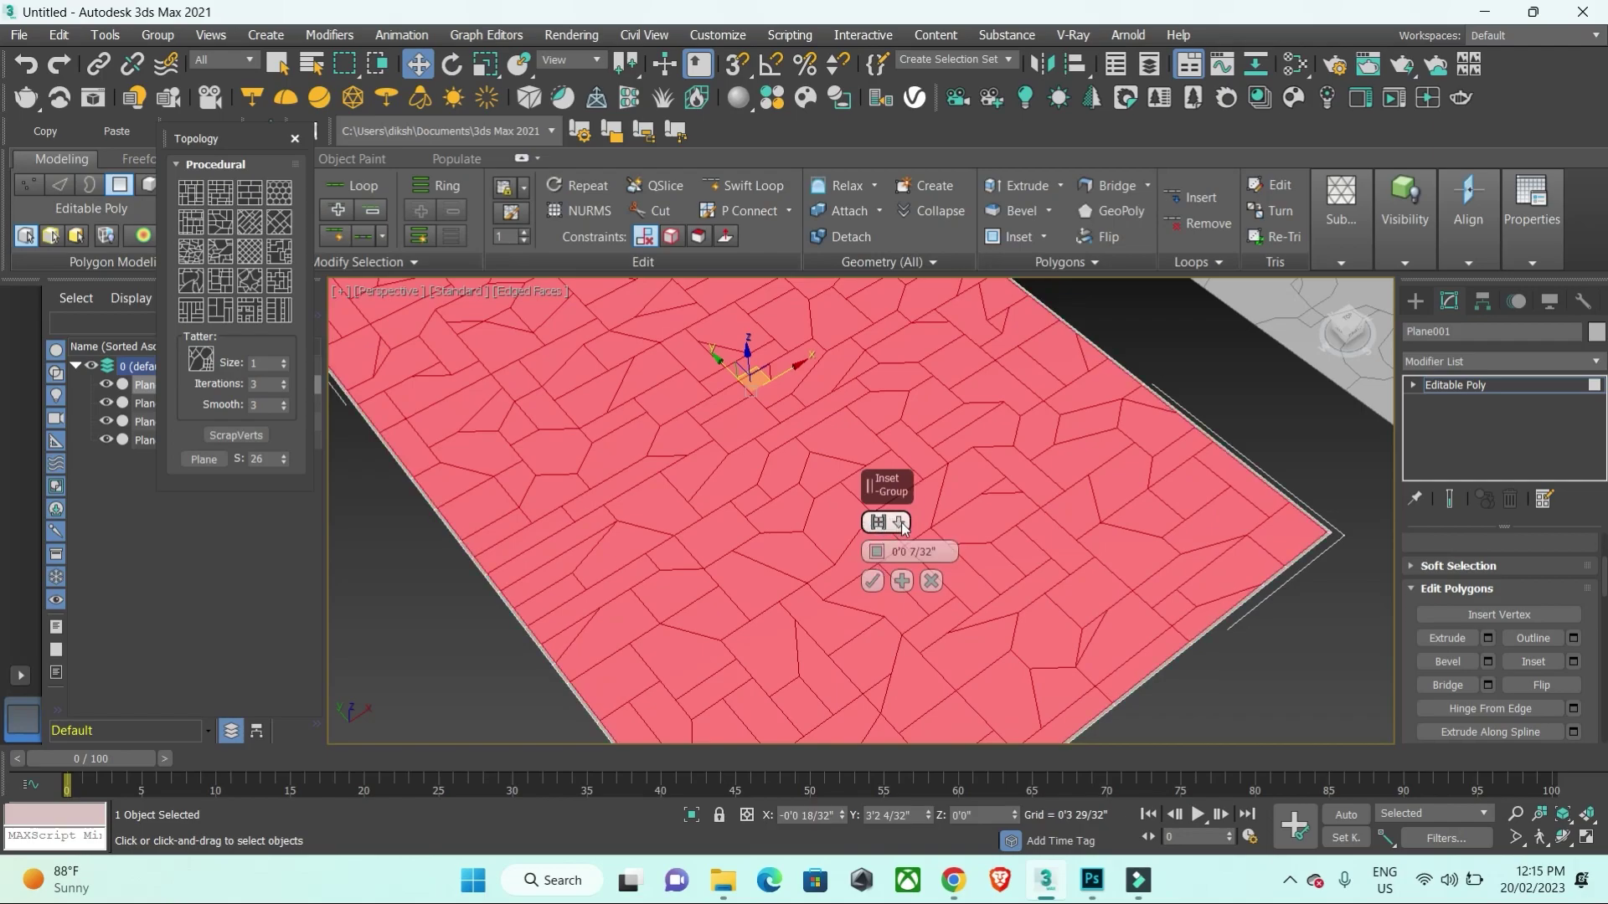
left_click(902, 525)
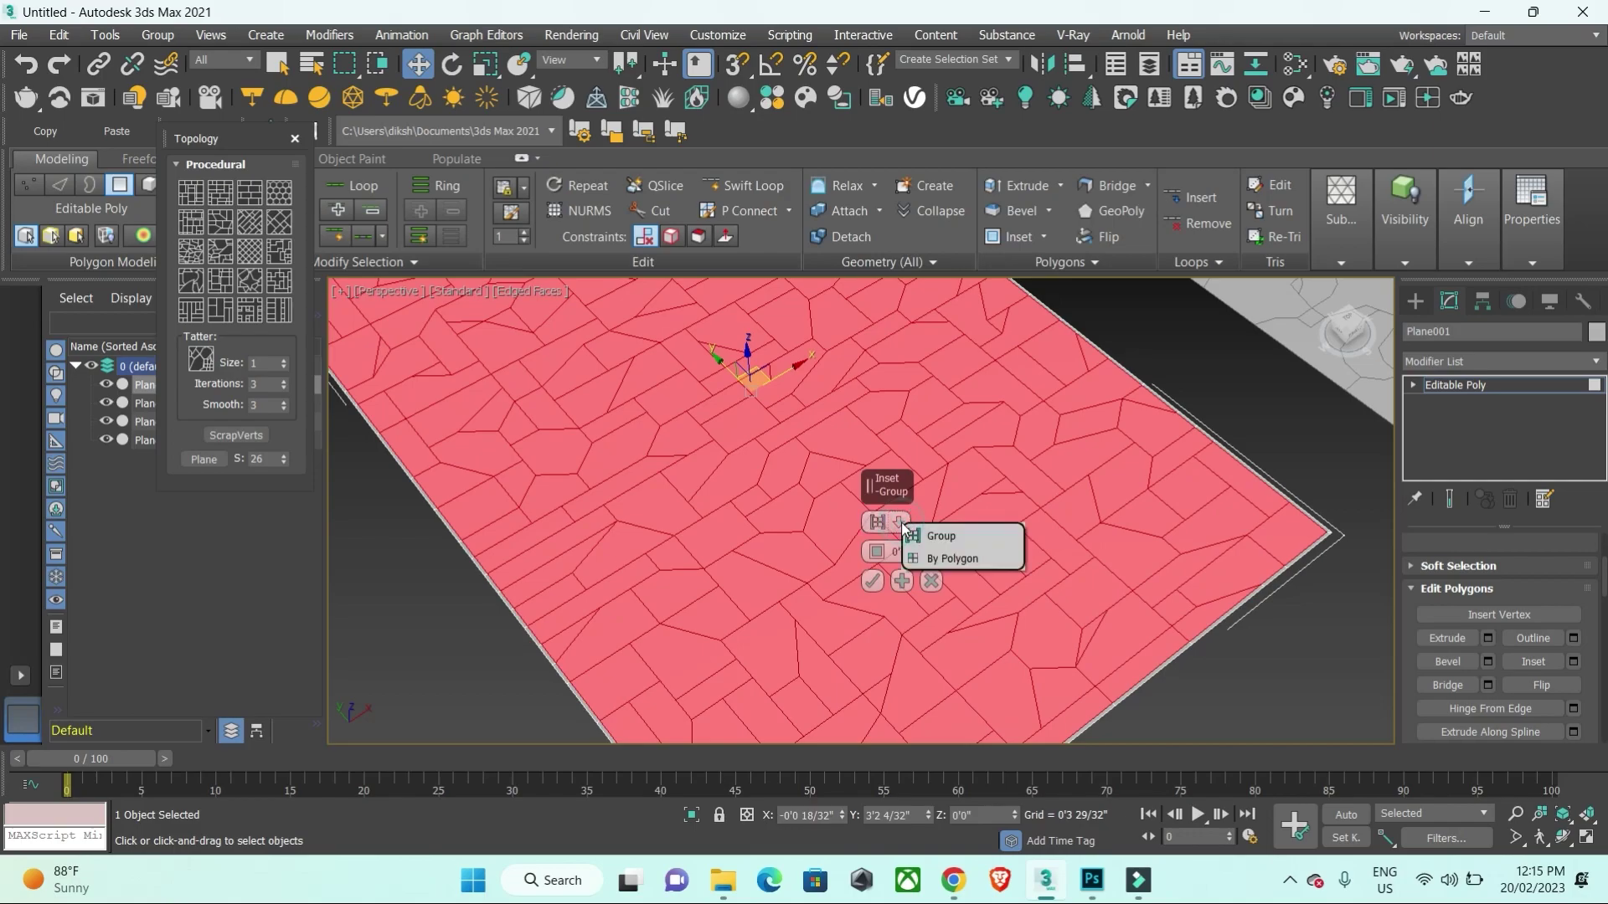
left_click(942, 559)
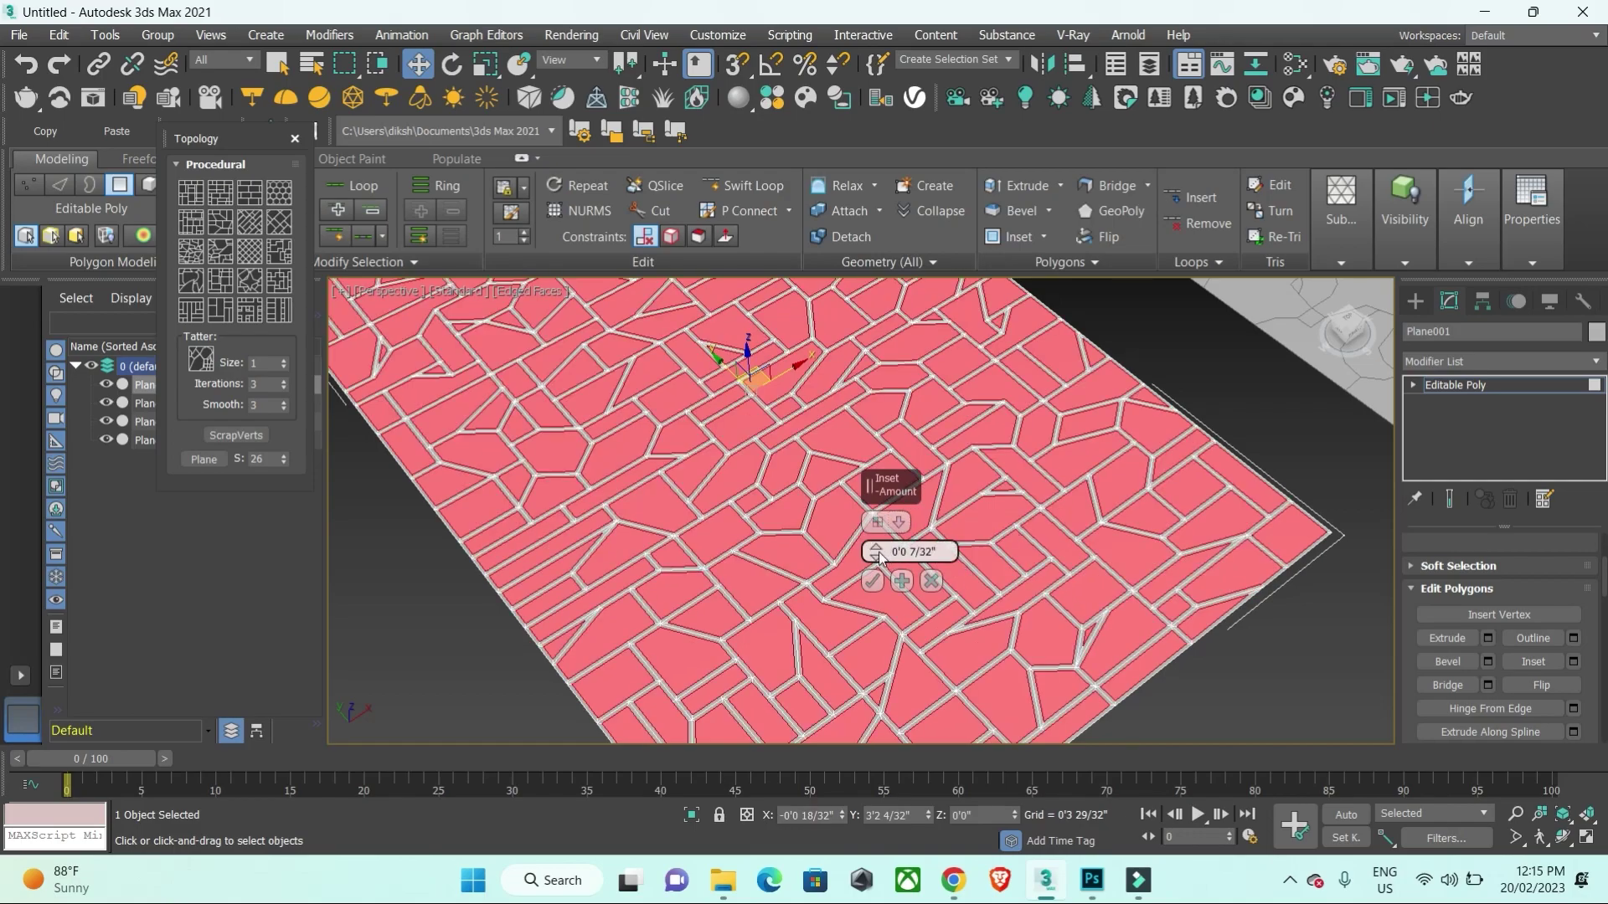
left_click_drag(877, 552, 877, 554)
middle_click_drag(876, 555, 873, 586, "alt")
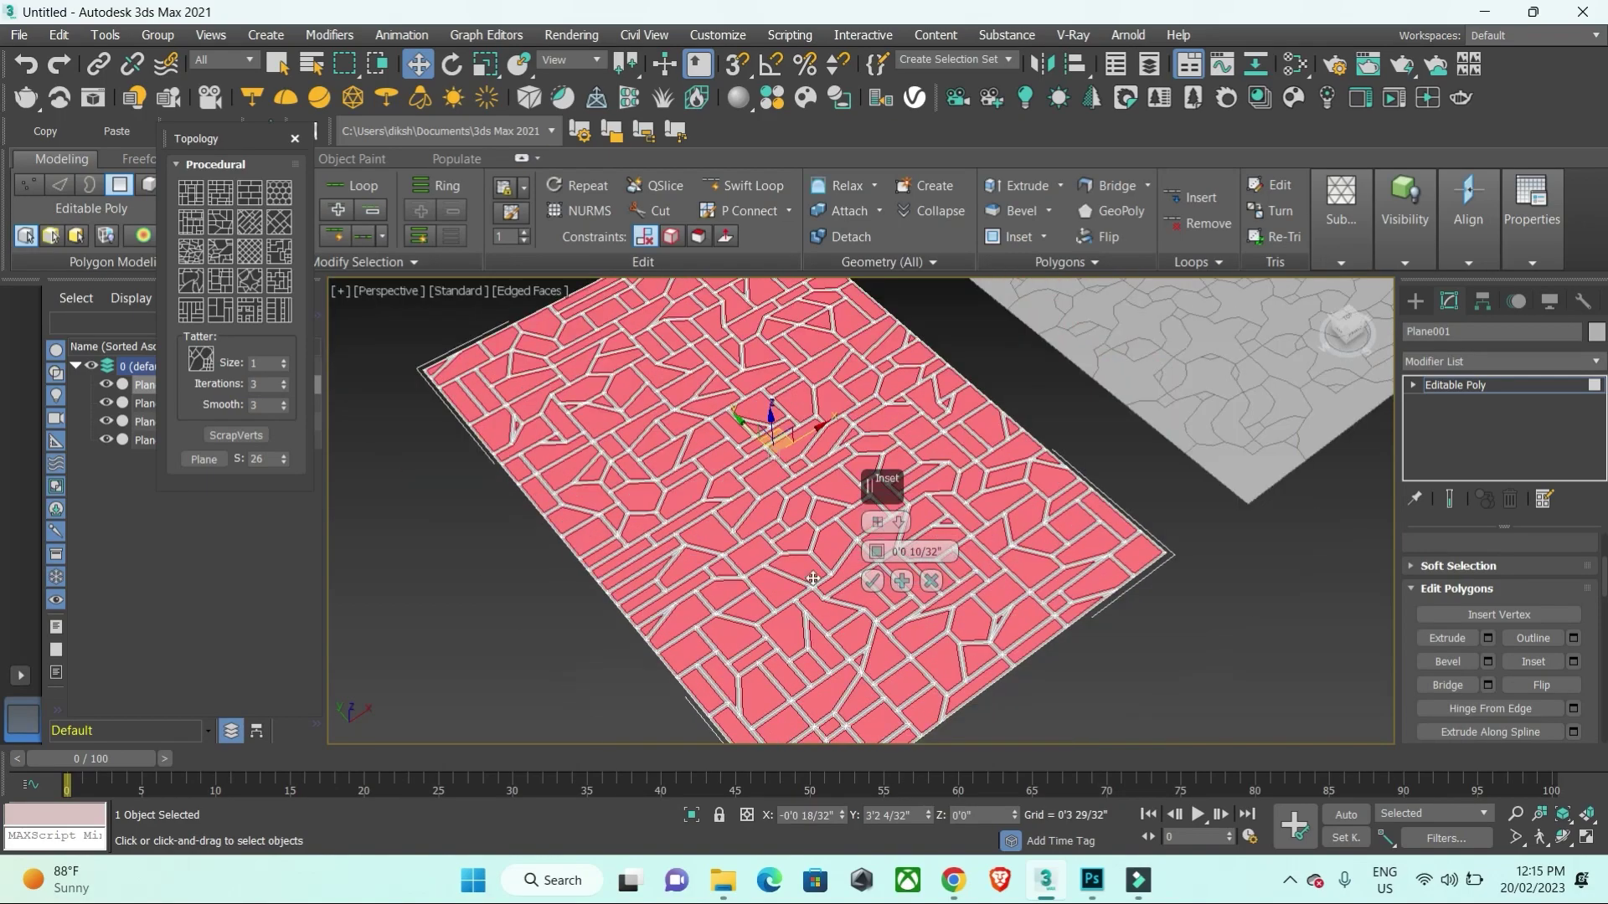
left_click(873, 581)
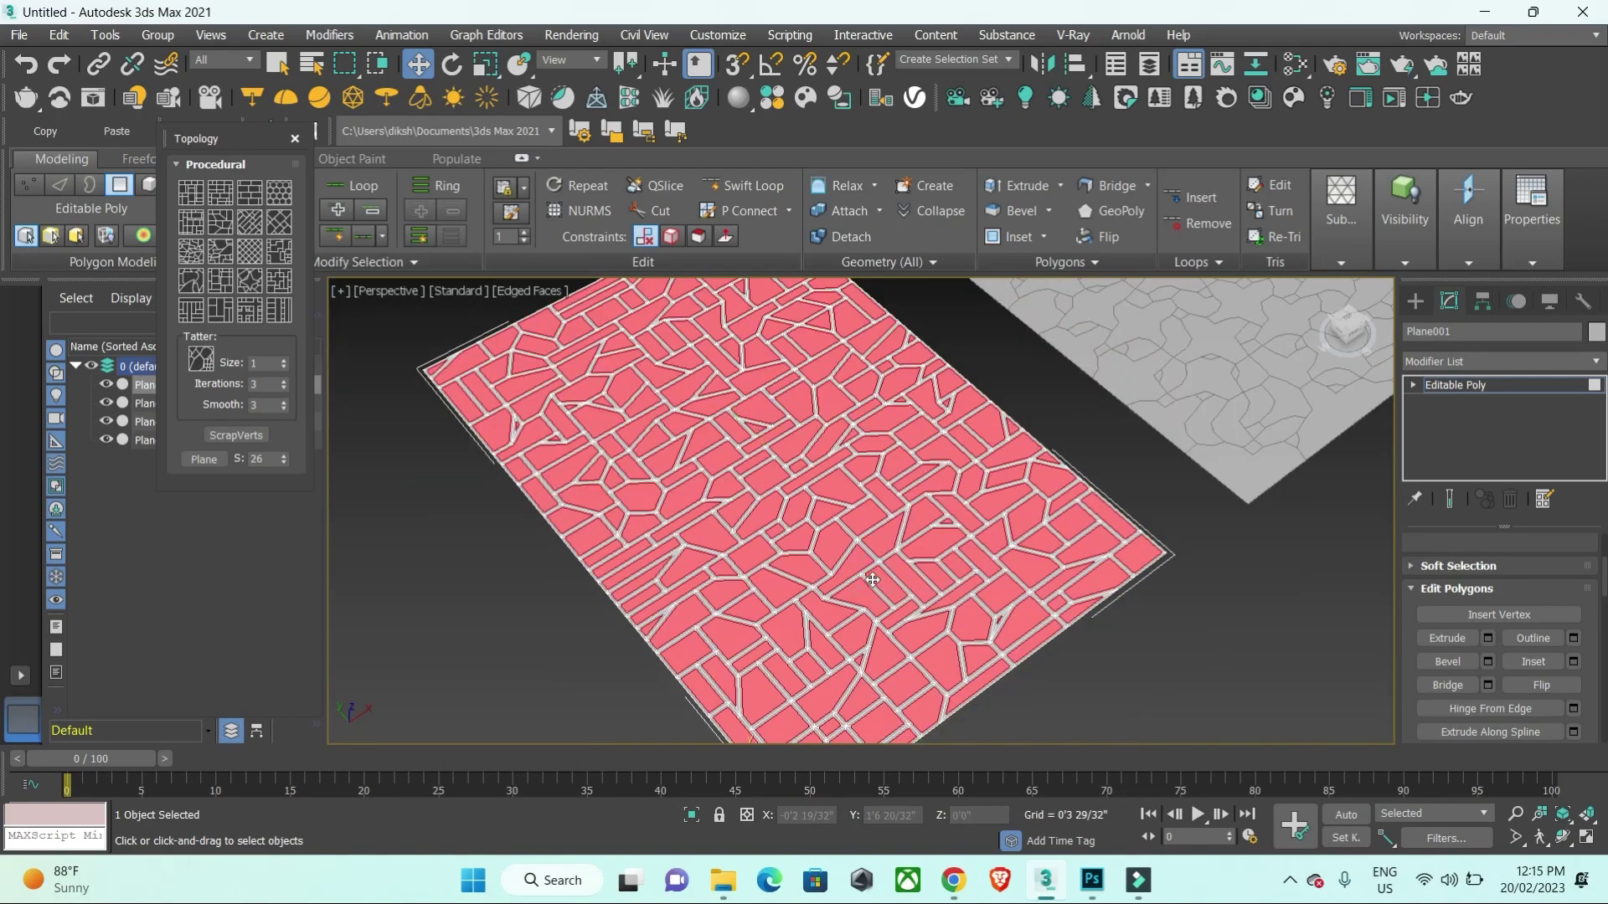
Step: Delete Plane001's selected inner polygons, leaving the inset frame
scroll(831, 574, "up", 3)
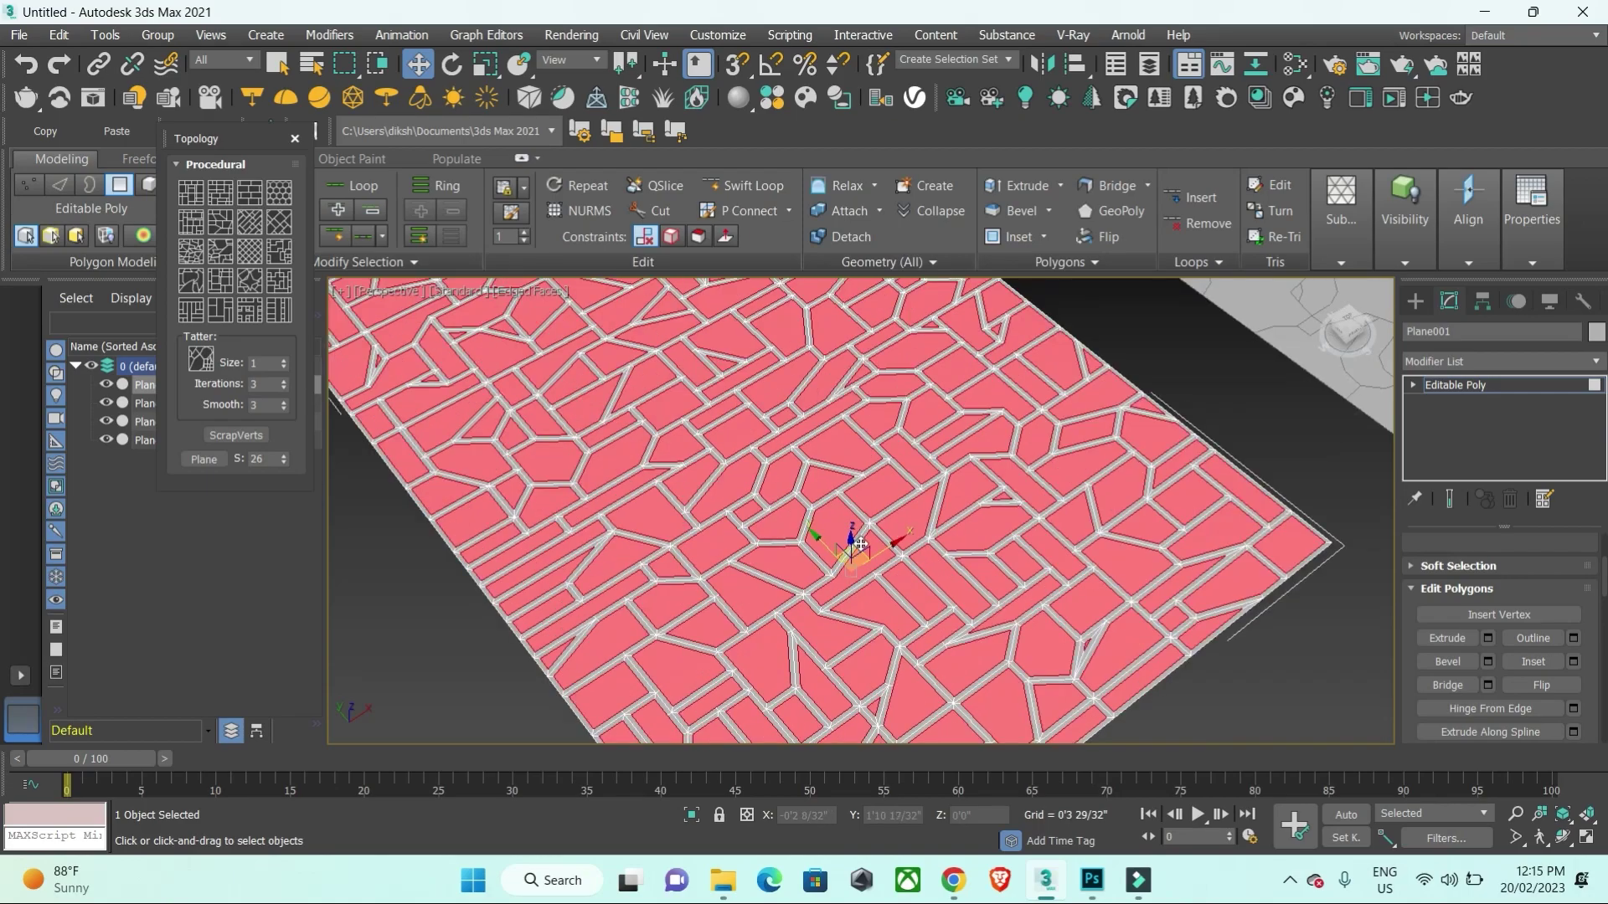
key("Delete")
scroll(958, 552, "down", 5)
scroll(965, 543, "up", 6)
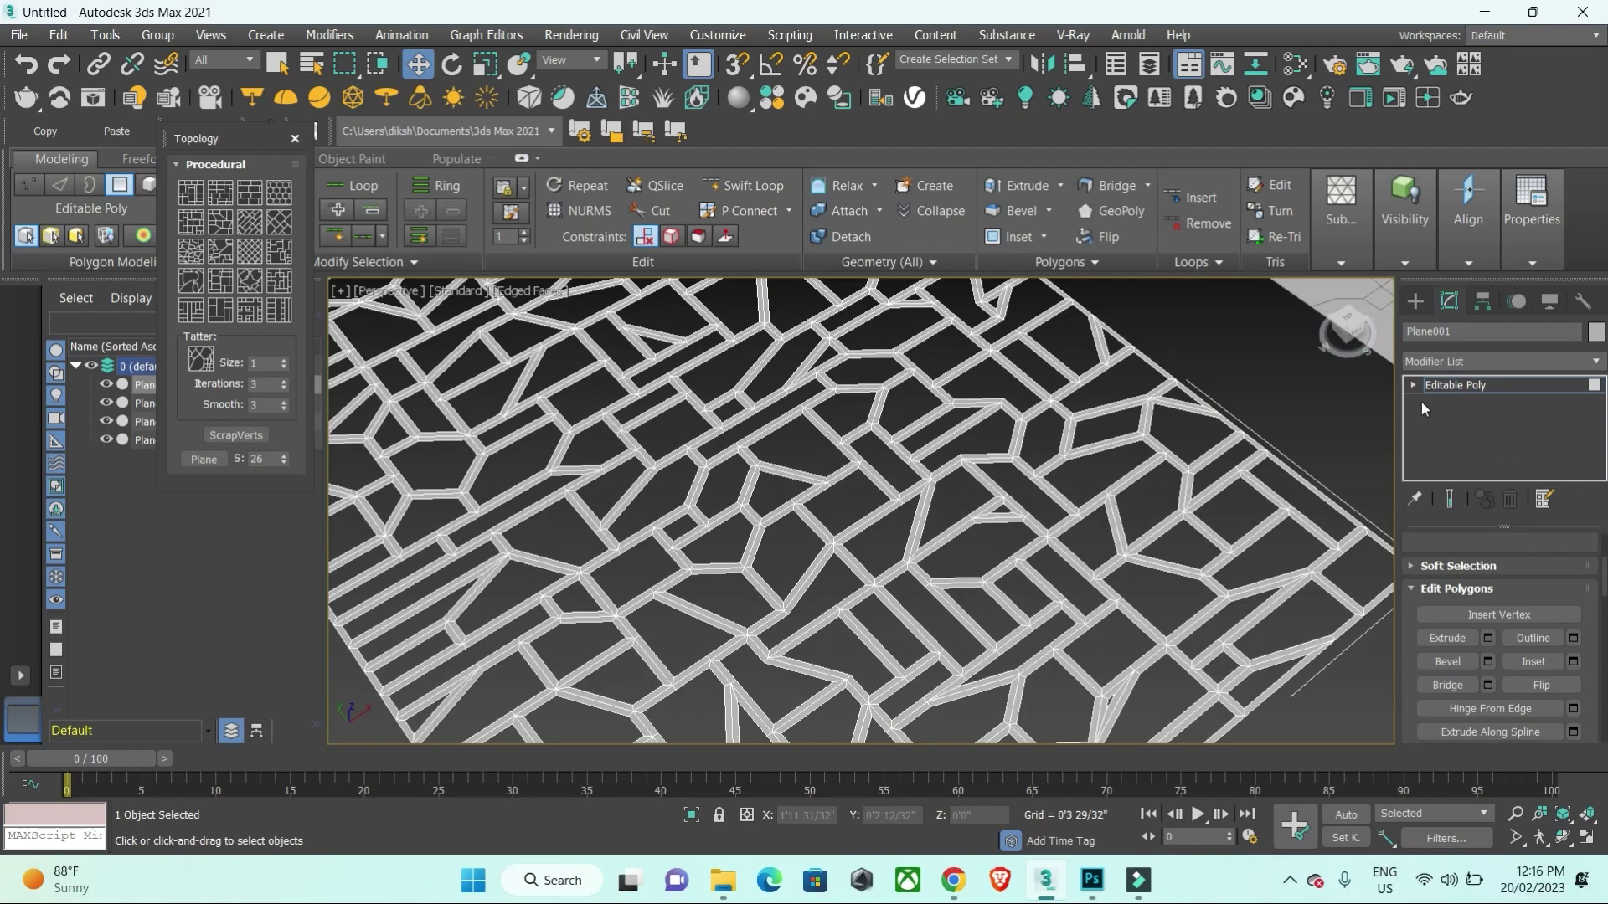
Step: Extrude all remaining frame polygons upward by a small height
key("ctrl+a")
left_click(1487, 637)
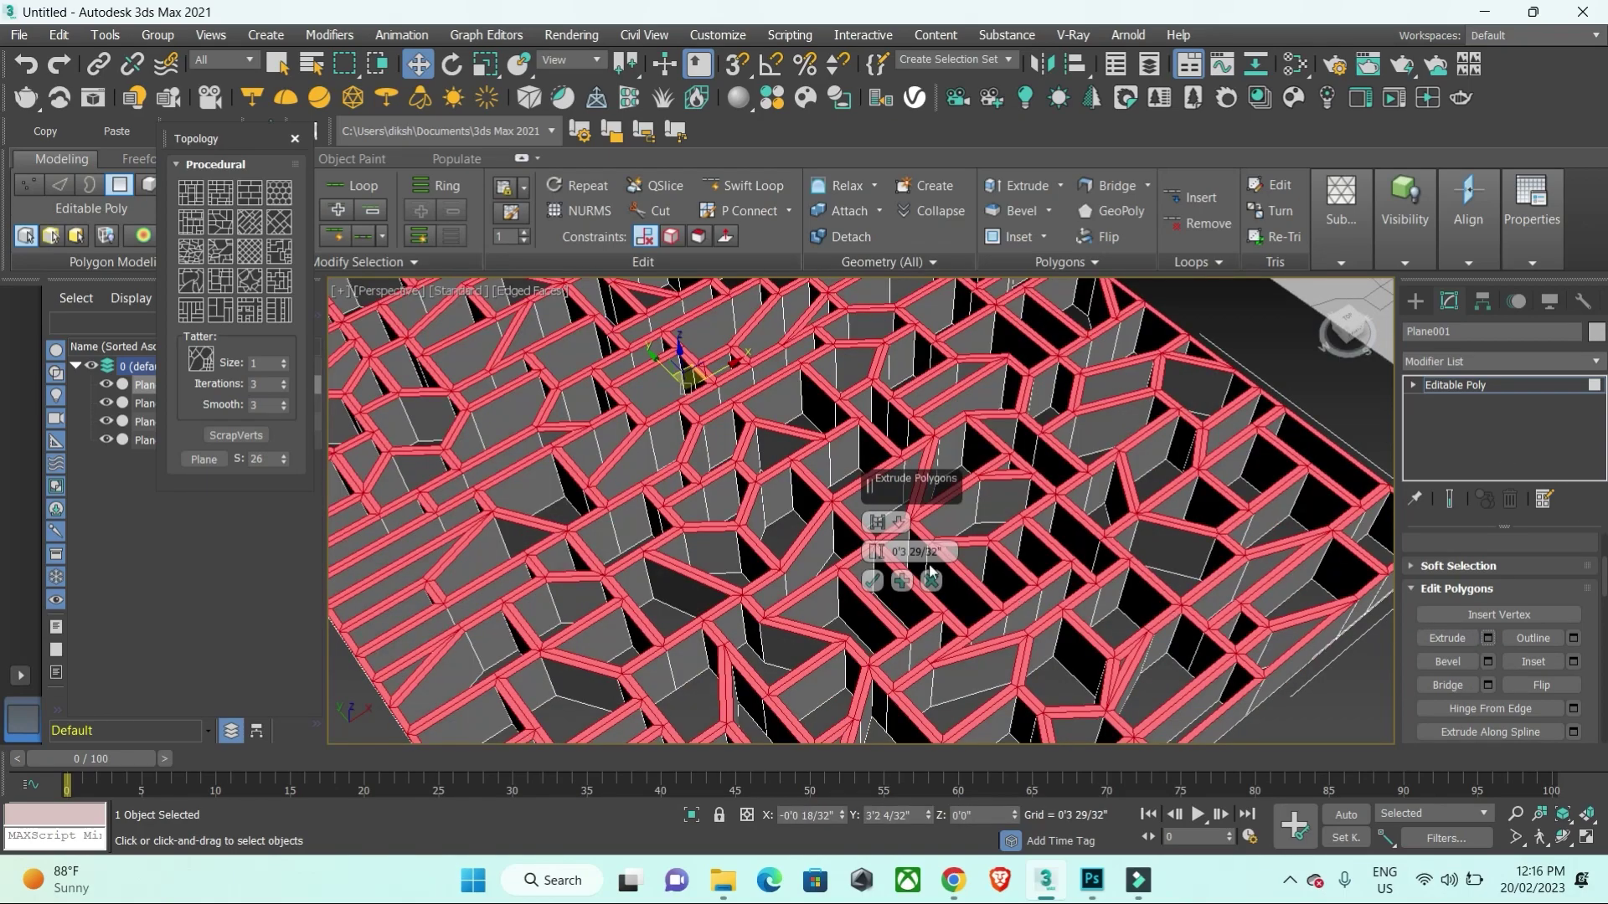
left_click_drag(875, 551, 893, 618)
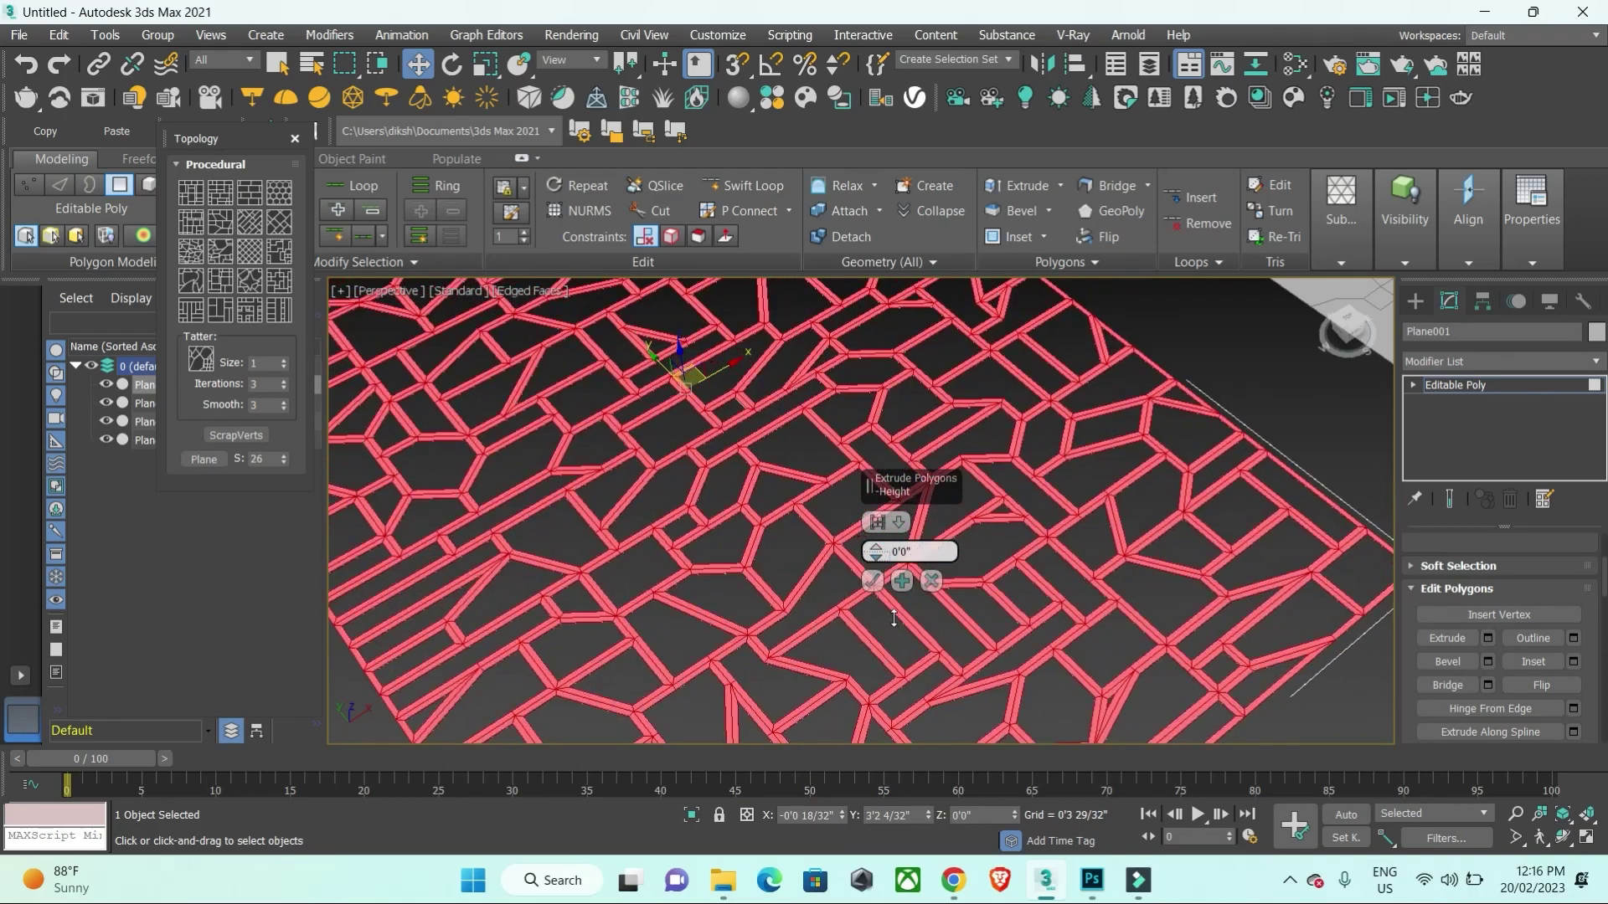
left_click(872, 580)
mouse_move(892, 620)
middle_mouse_down("alt")
mouse_move(1027, 492)
mouse_move(1038, 347)
middle_mouse_up("alt")
mouse_move(1026, 482)
middle_mouse_down("alt")
mouse_move(995, 539)
mouse_move(988, 488)
middle_mouse_up("alt")
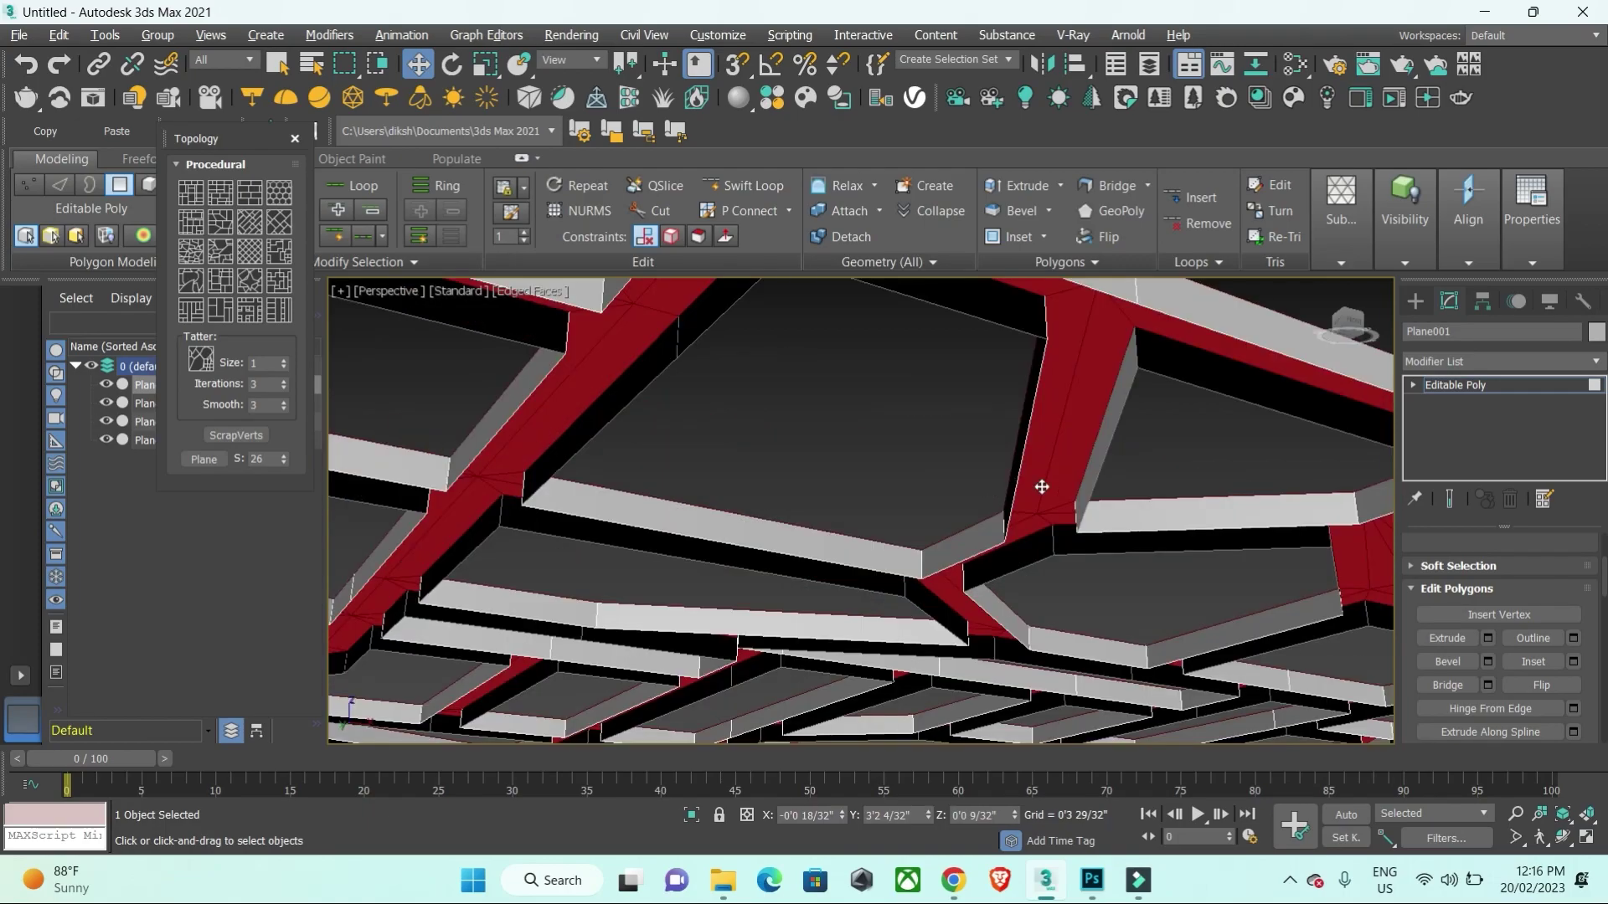
Step: Cap all open borders of Plane001 from Border sub-object level
left_click(1413, 387)
left_click(1456, 438)
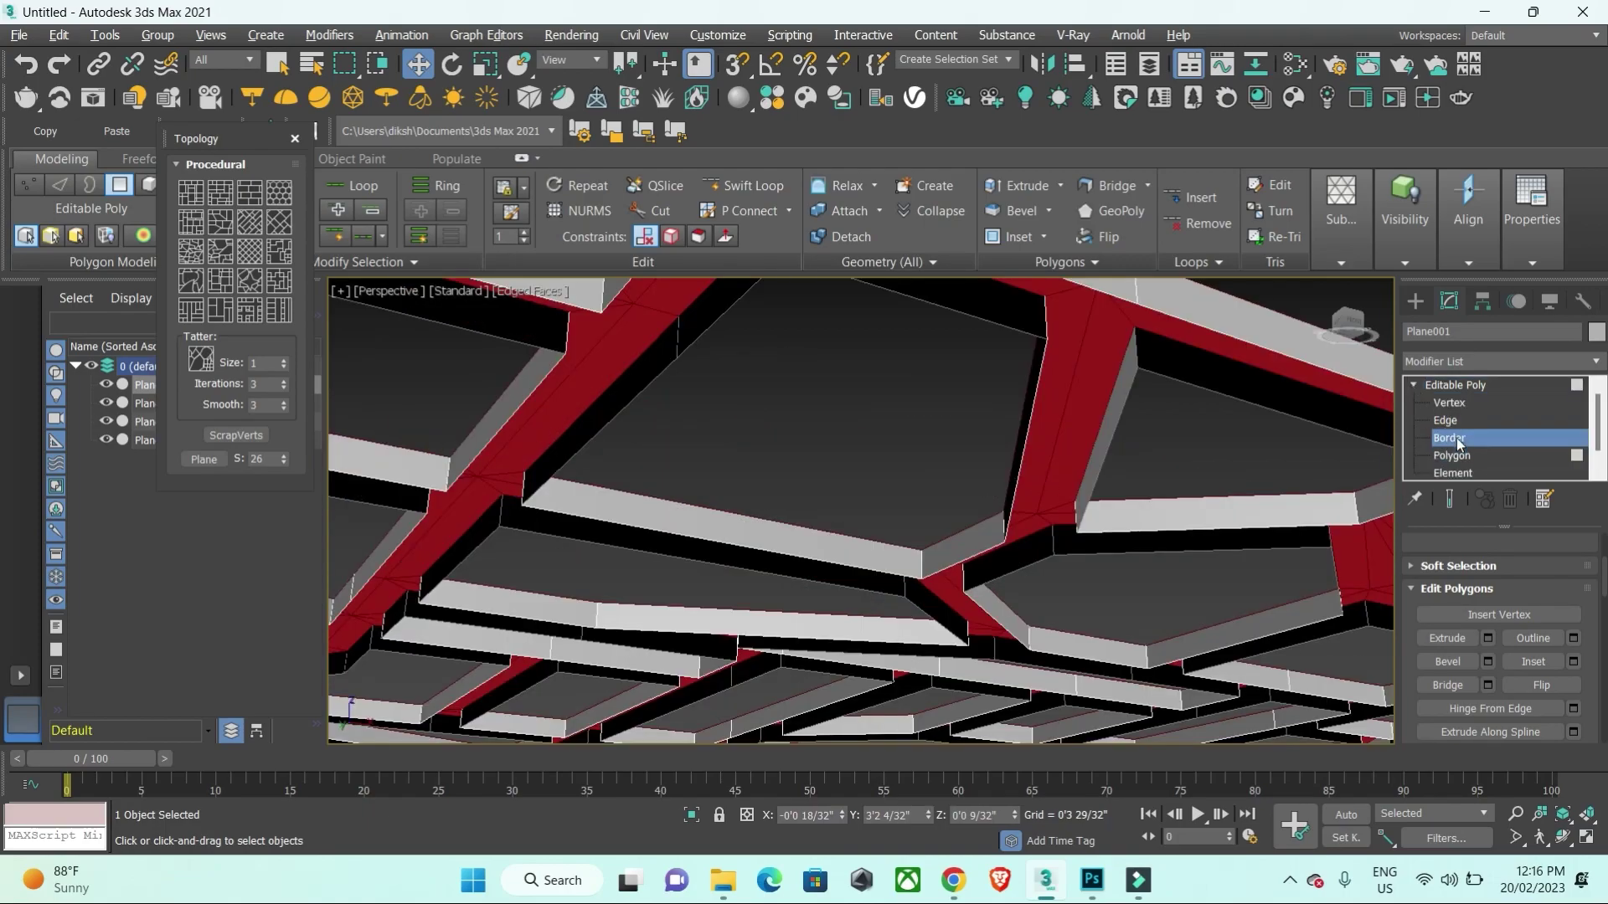
key("ctrl+a")
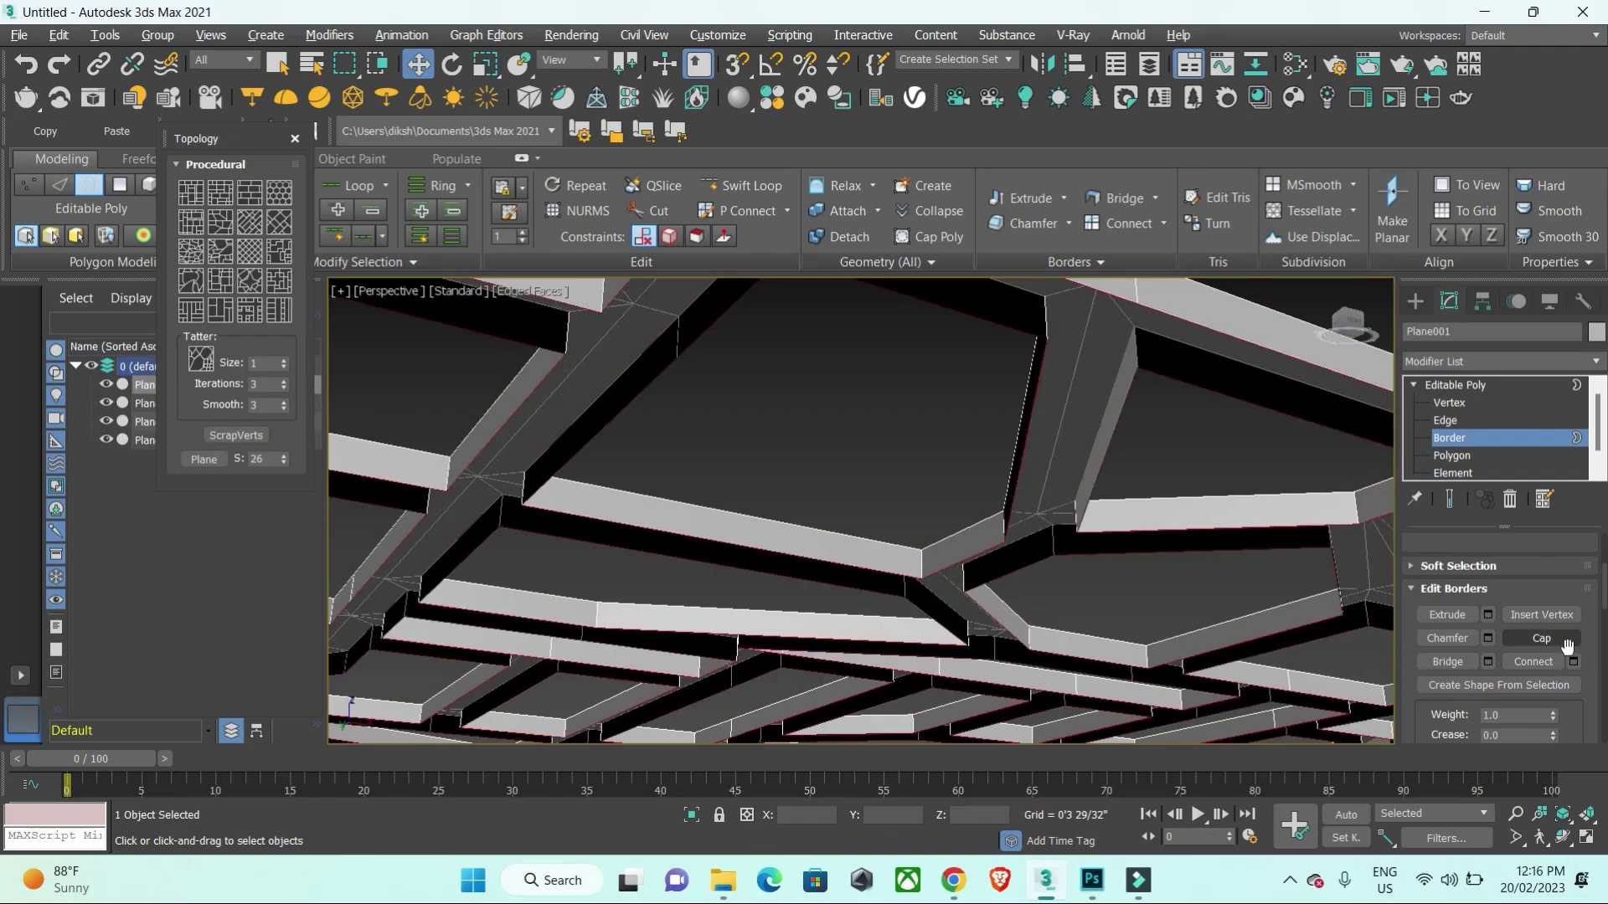
left_click(1548, 642)
scroll(1112, 559, "down", 5)
scroll(1093, 574, "down", 5)
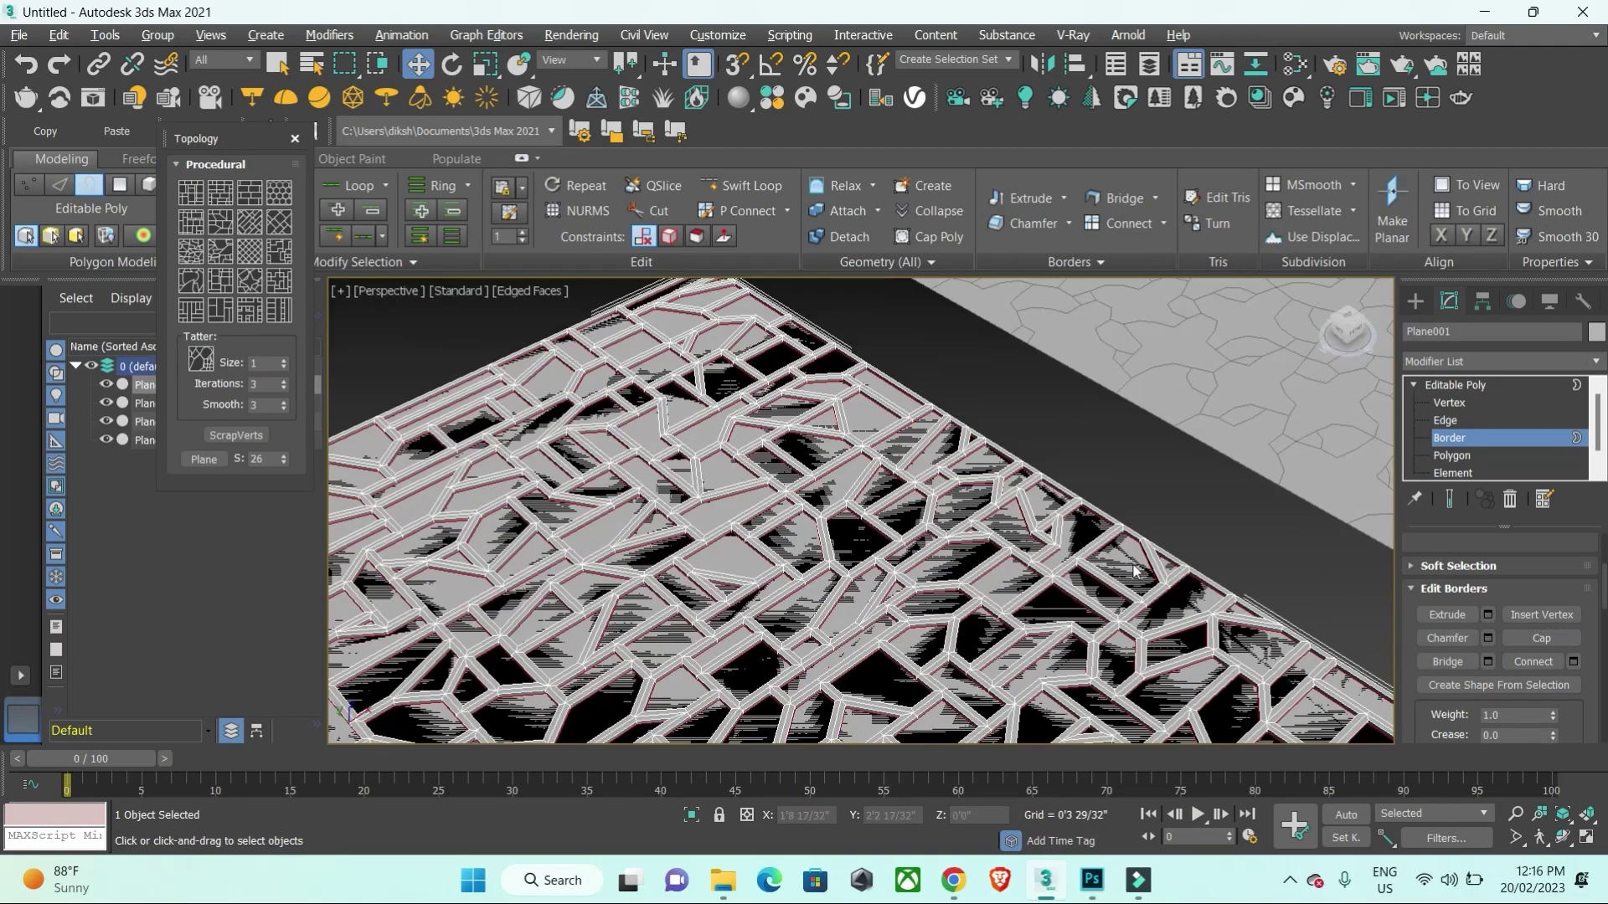
middle_click_drag(1093, 573, 1302, 379, "alt")
left_click(1413, 301)
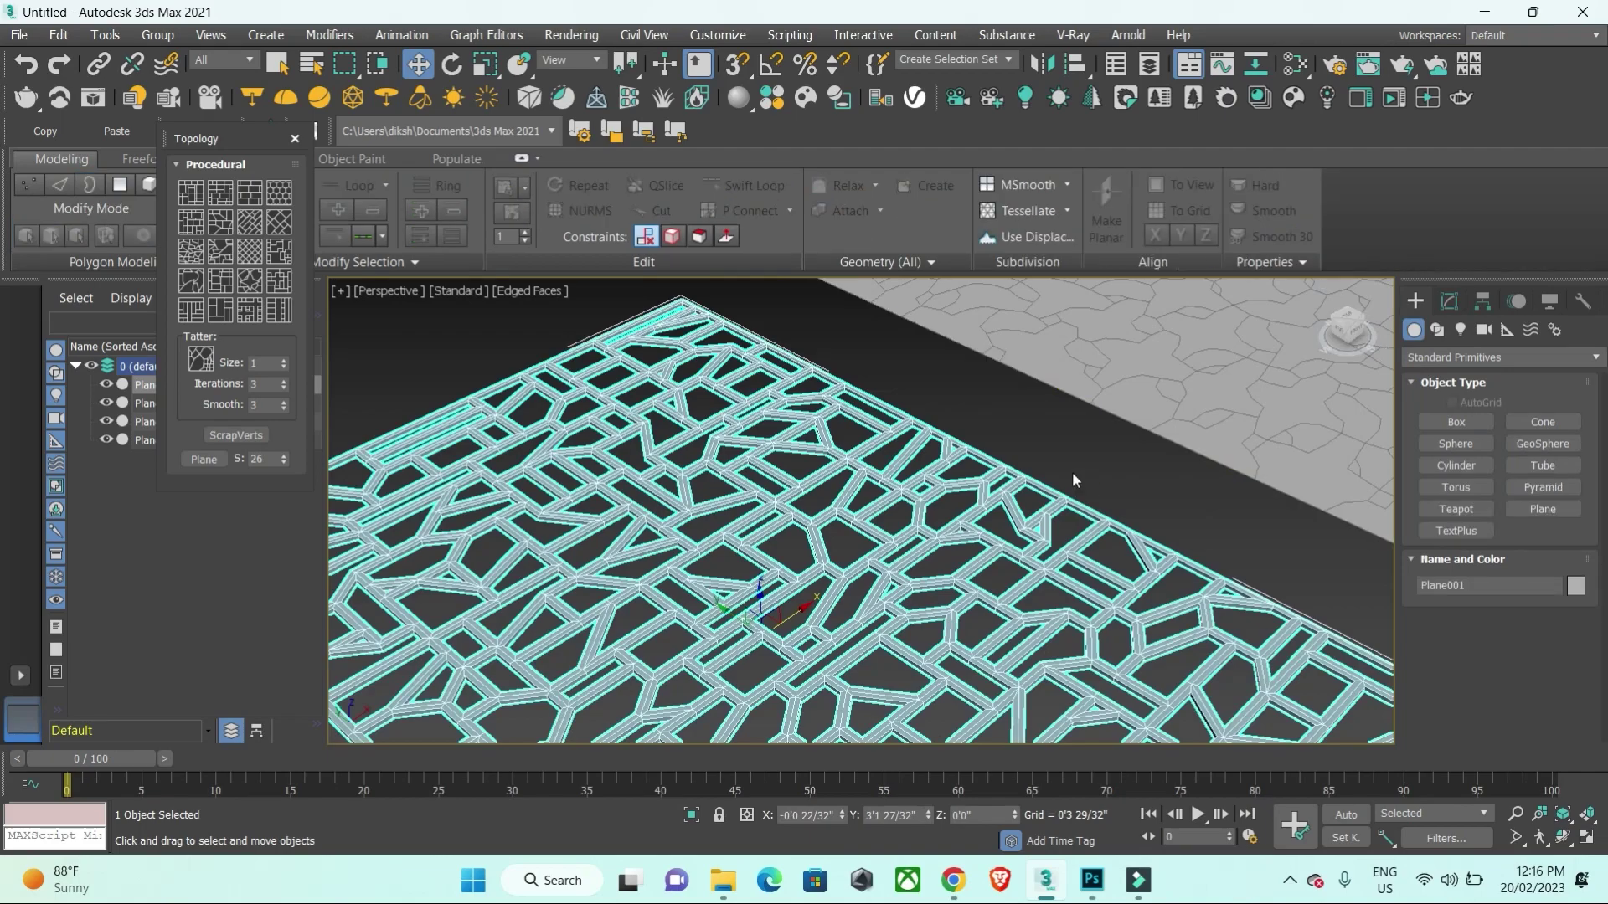
scroll(1072, 471, "down", 10)
scroll(1067, 448, "up", 3)
scroll(1053, 429, "up", 3)
scroll(1053, 430, "down", 5)
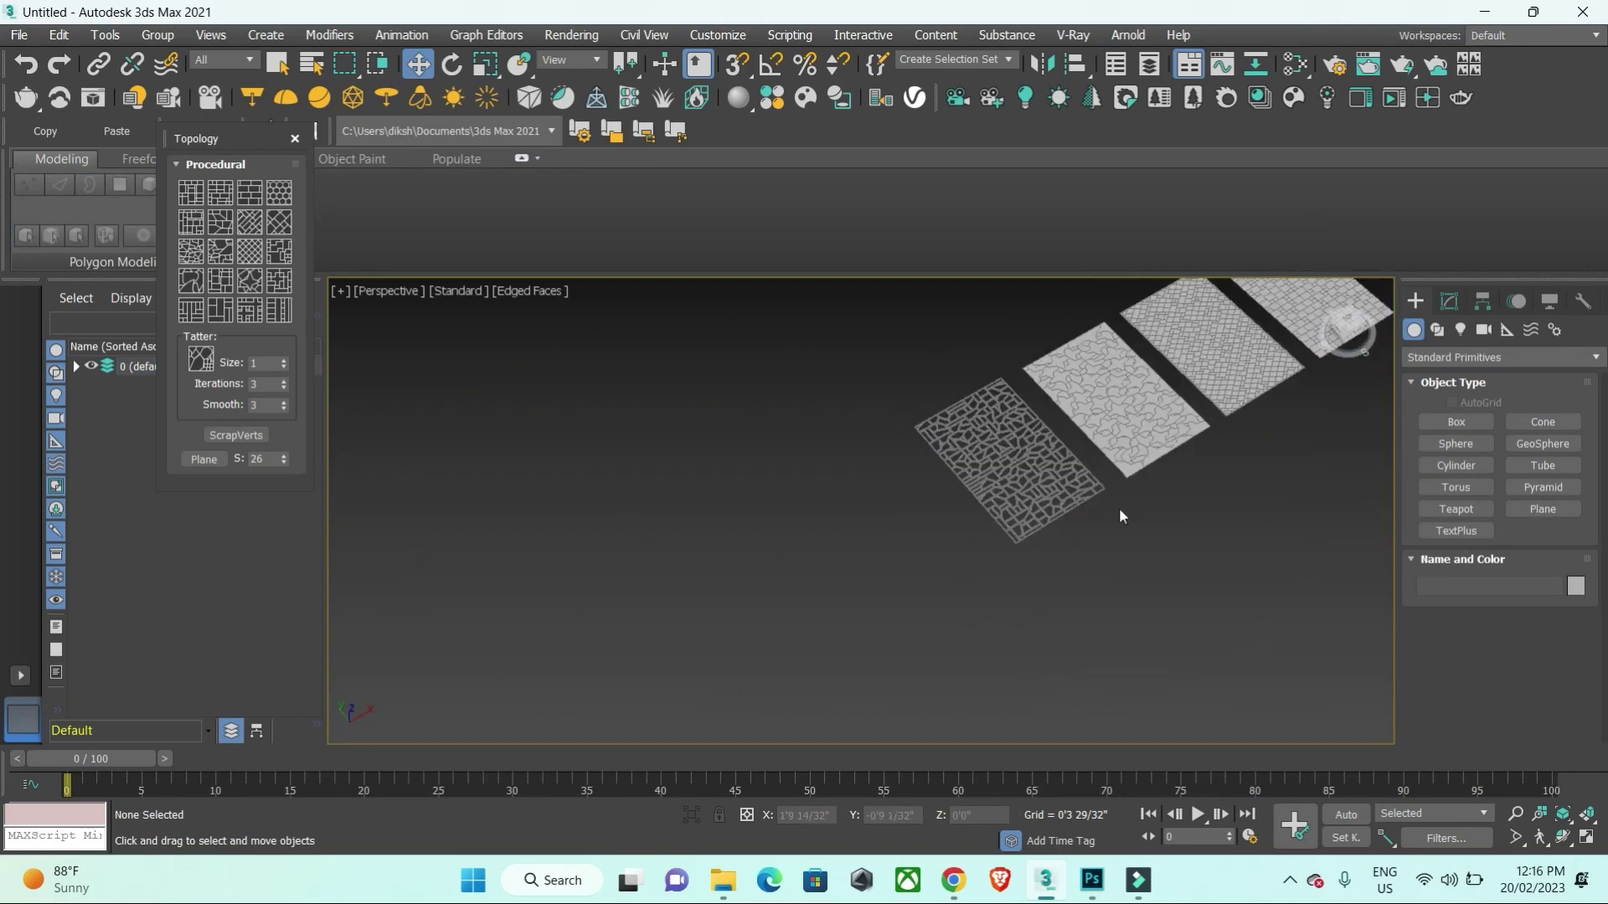
scroll(1119, 507, "up", 5)
scroll(1030, 479, "up", 4)
scroll(1109, 465, "up", 1)
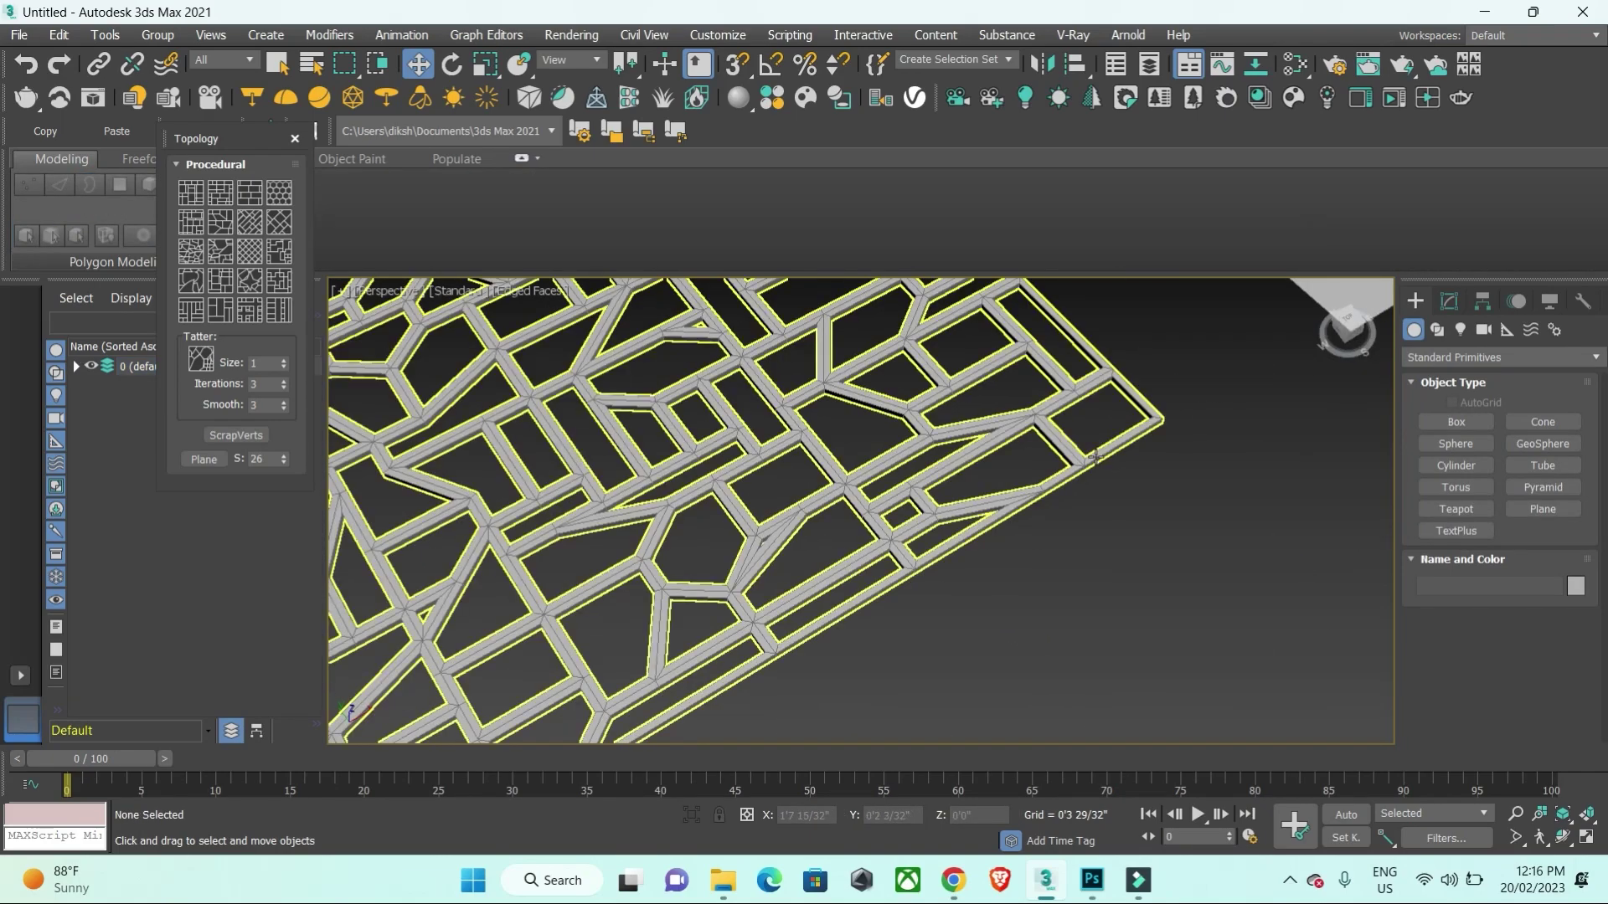
left_click(1093, 456)
scroll(1082, 471, "down", 5)
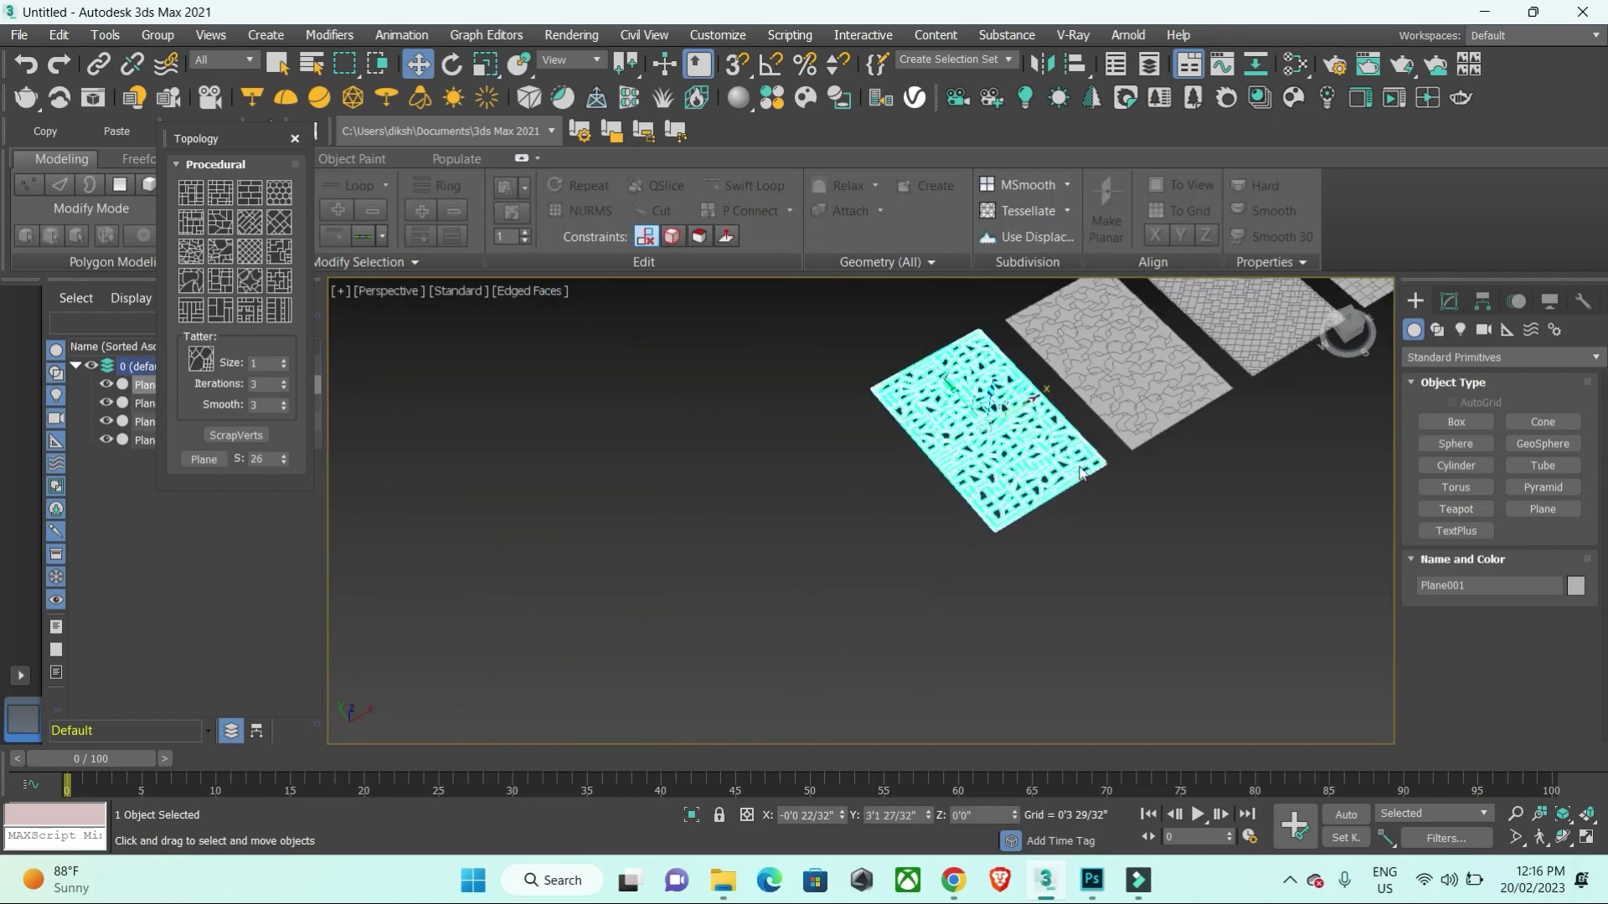
scroll(1080, 473, "up", 4)
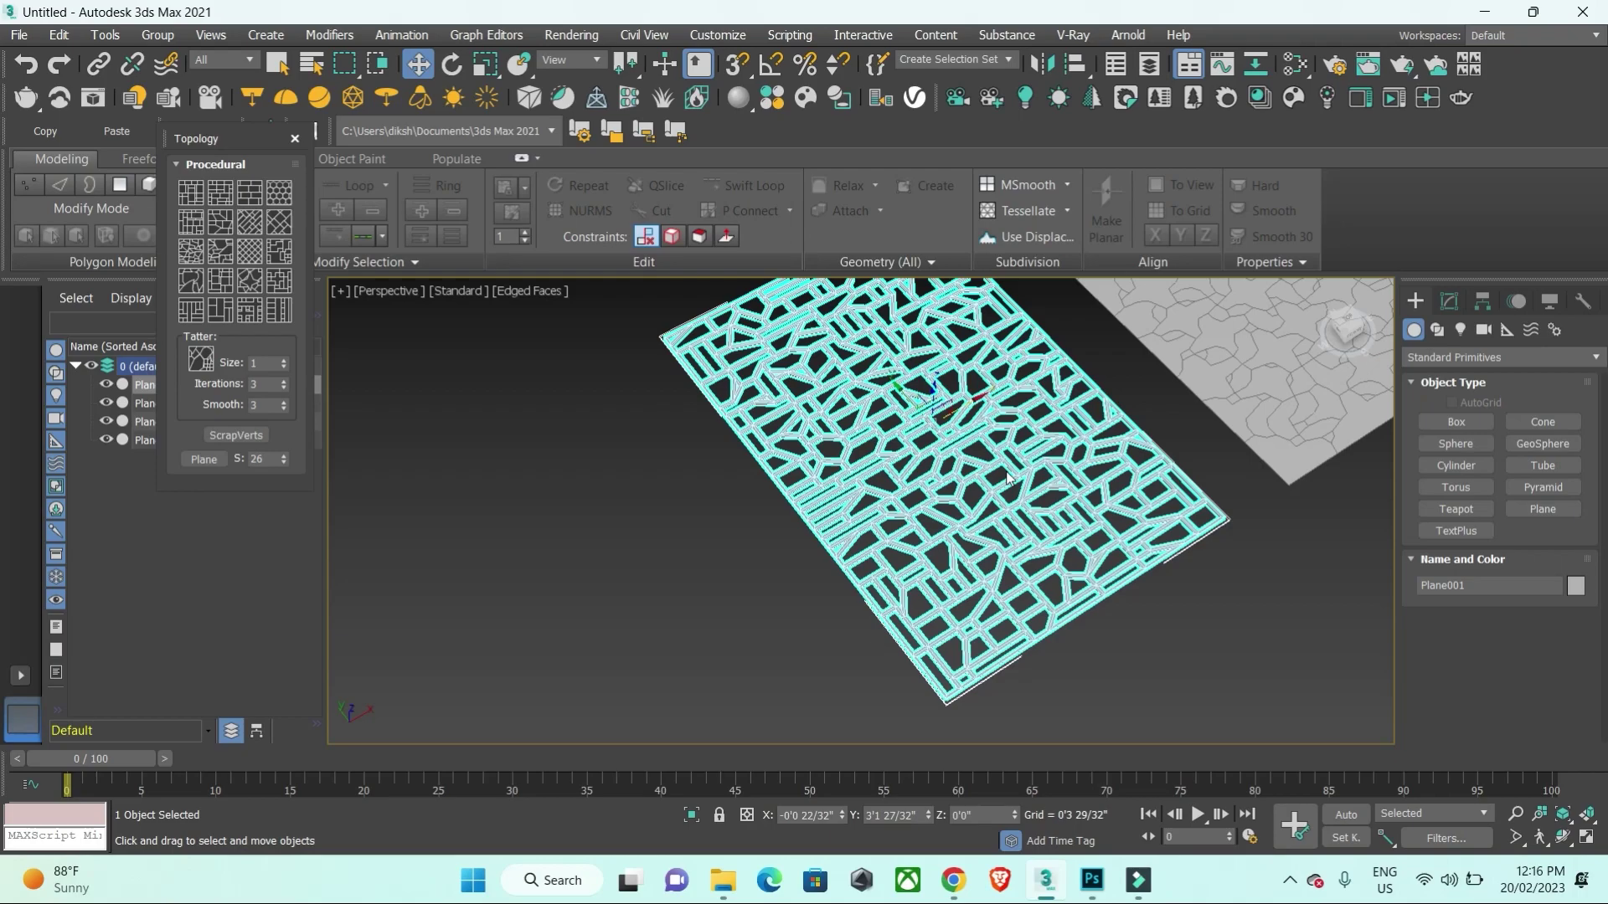
scroll(1001, 492, "down", 5)
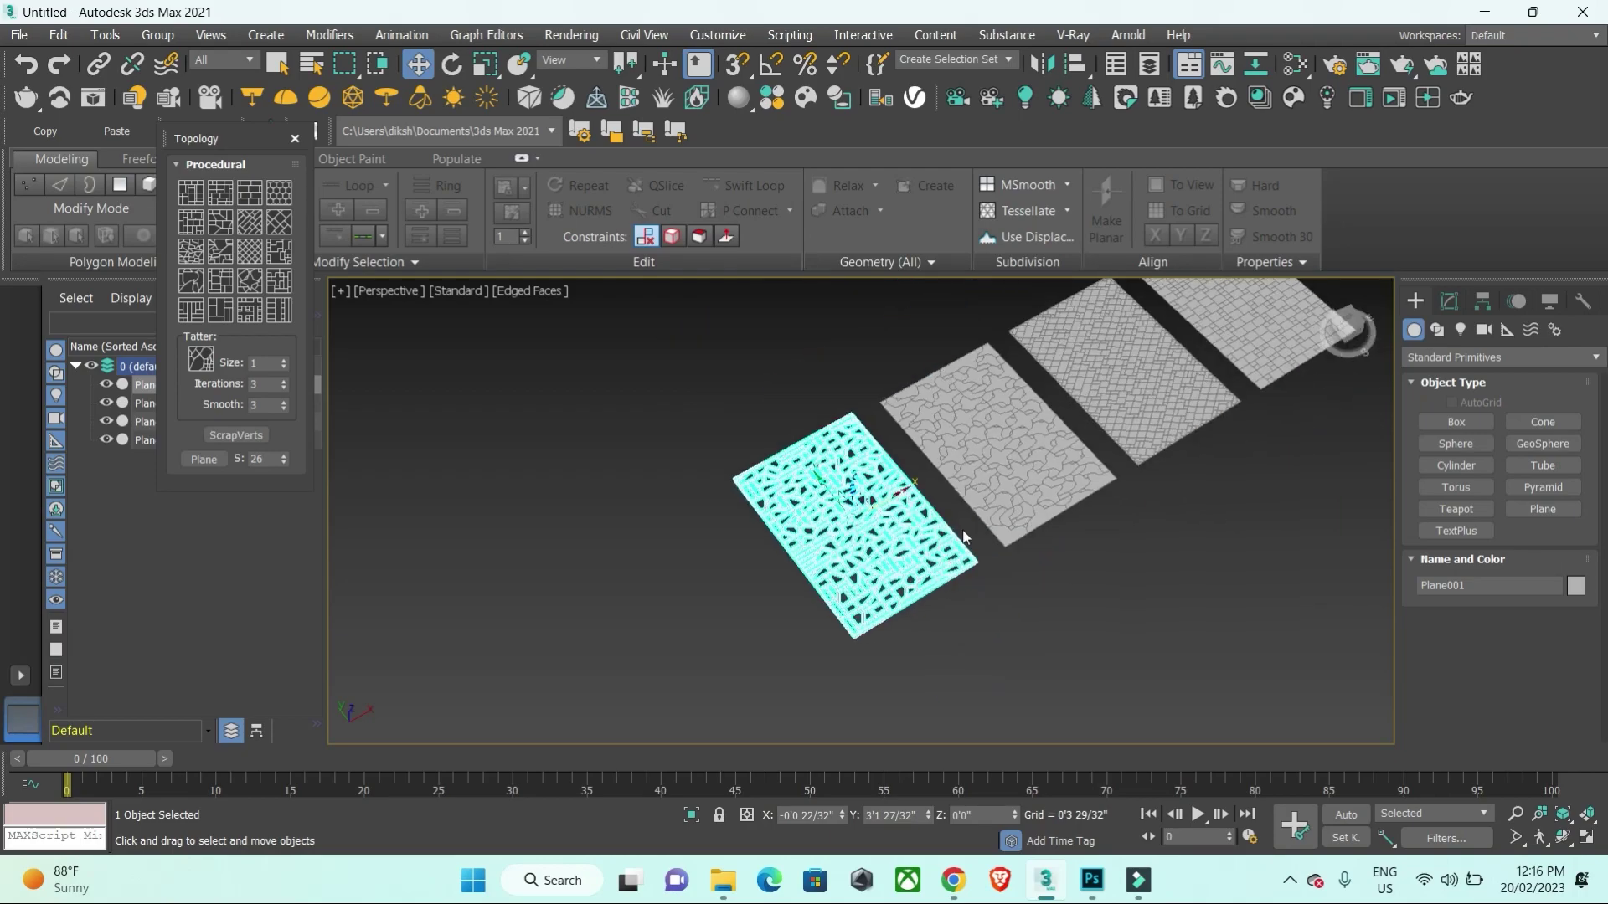
scroll(1043, 546, "up", 5)
Step: Select Plane002 and switch to Polygon sub-object level
scroll(1043, 546, "down", 5)
left_click(1016, 561)
left_click(1009, 458)
scroll(1009, 458, "up", 5)
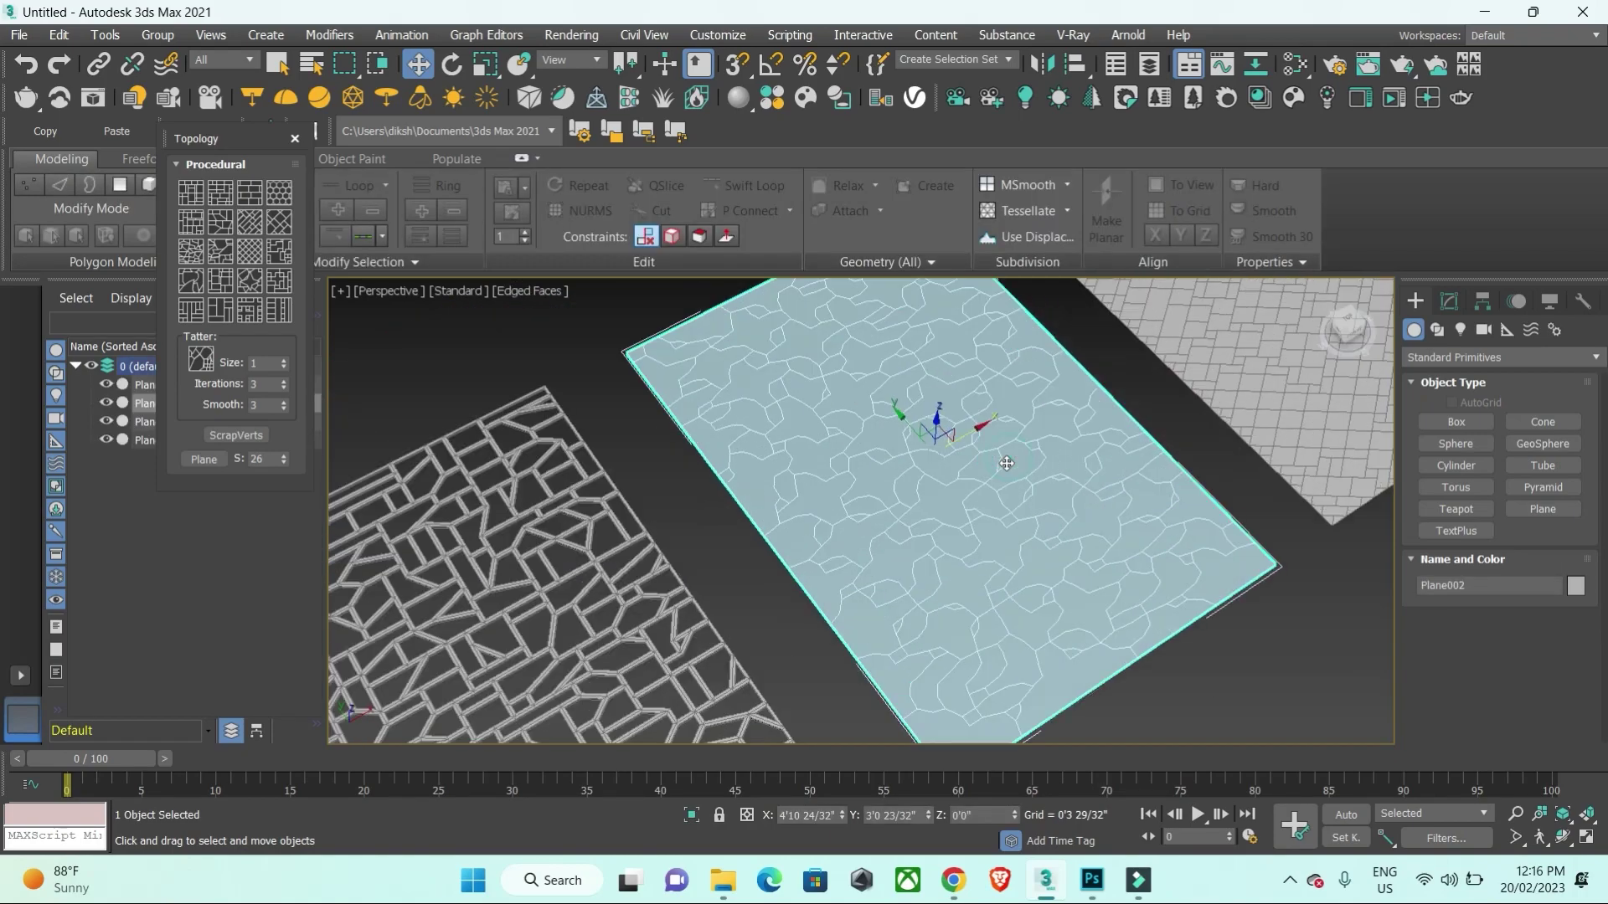
left_click(1449, 302)
left_click(1411, 385)
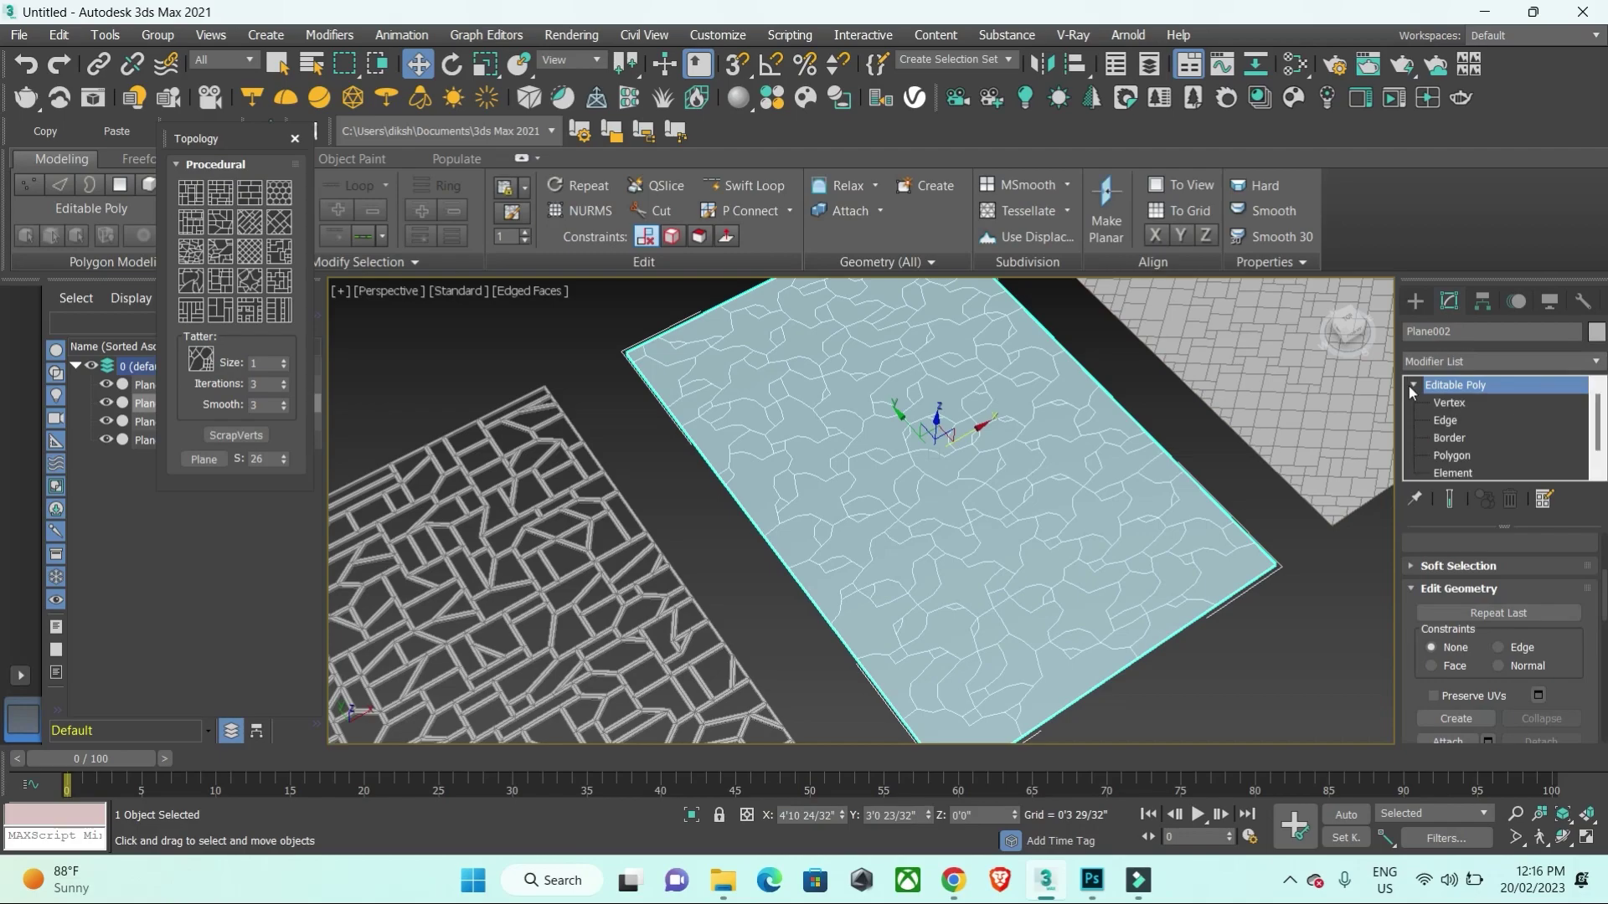
left_click(1447, 456)
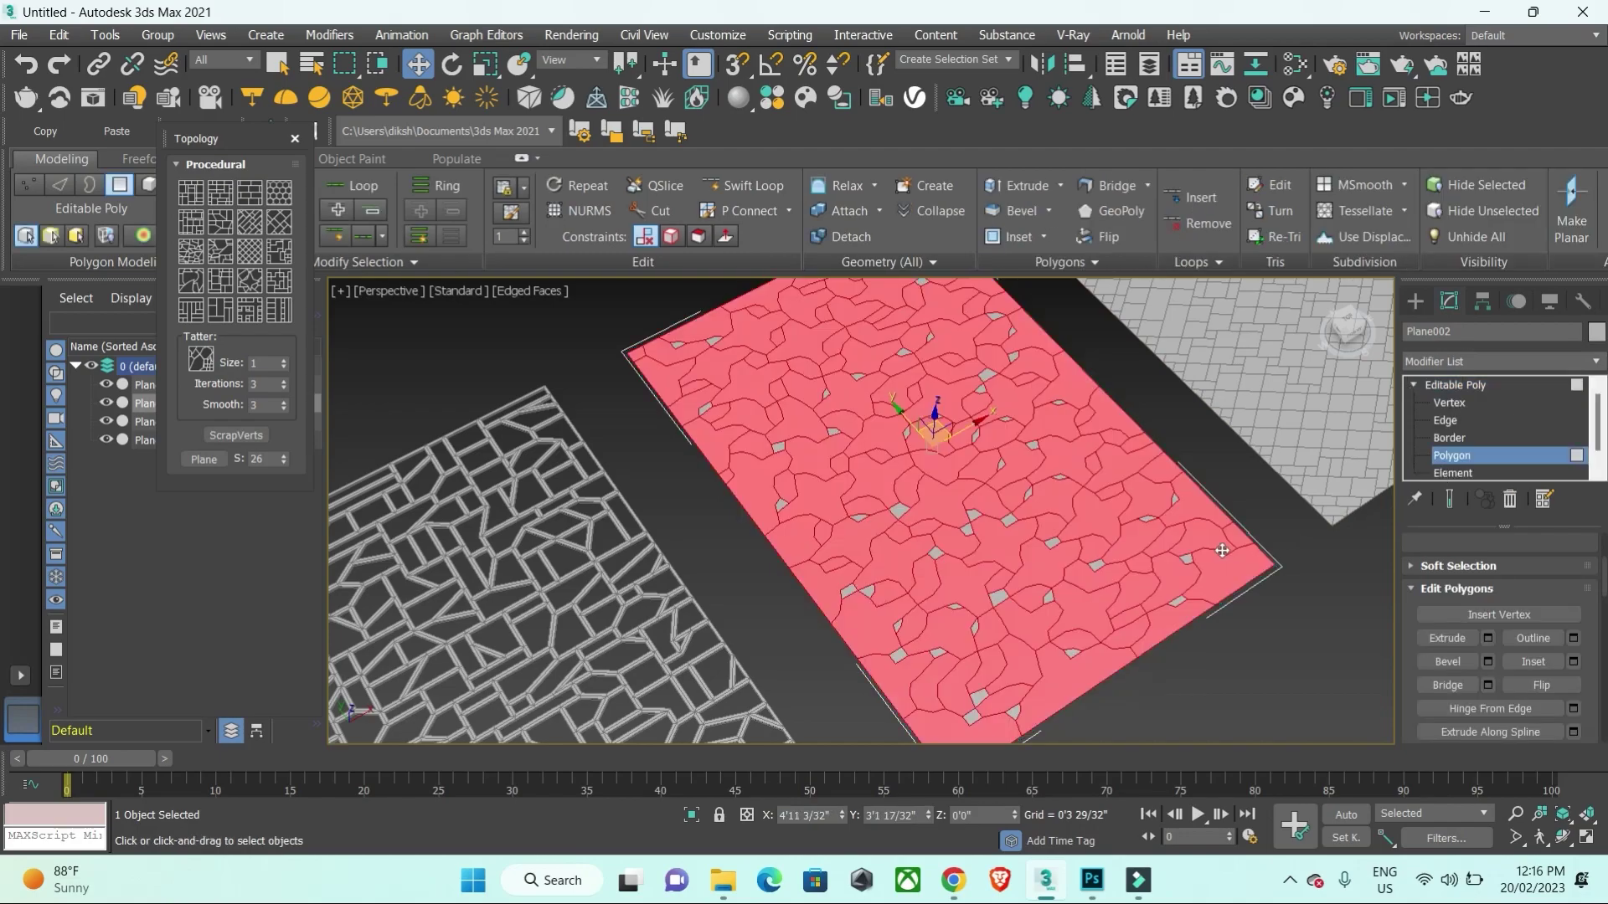
Step: Inset Plane002's polygons By Polygon by about 8/32"
left_click(1573, 661)
left_click(900, 523)
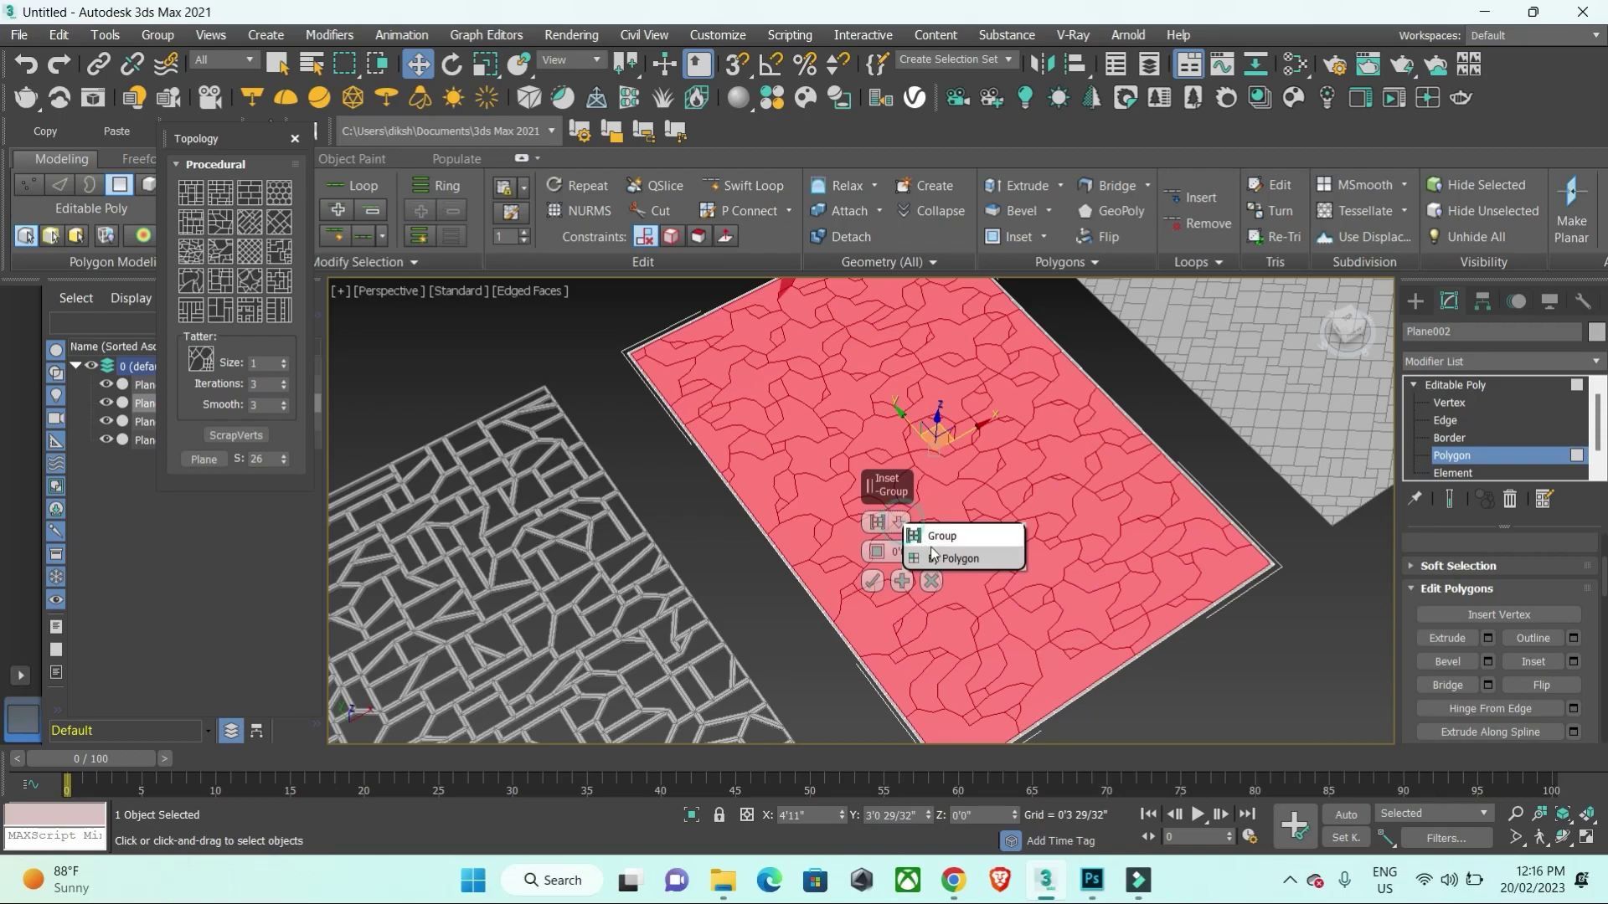
left_click(928, 555)
scroll(932, 542, "up", 3)
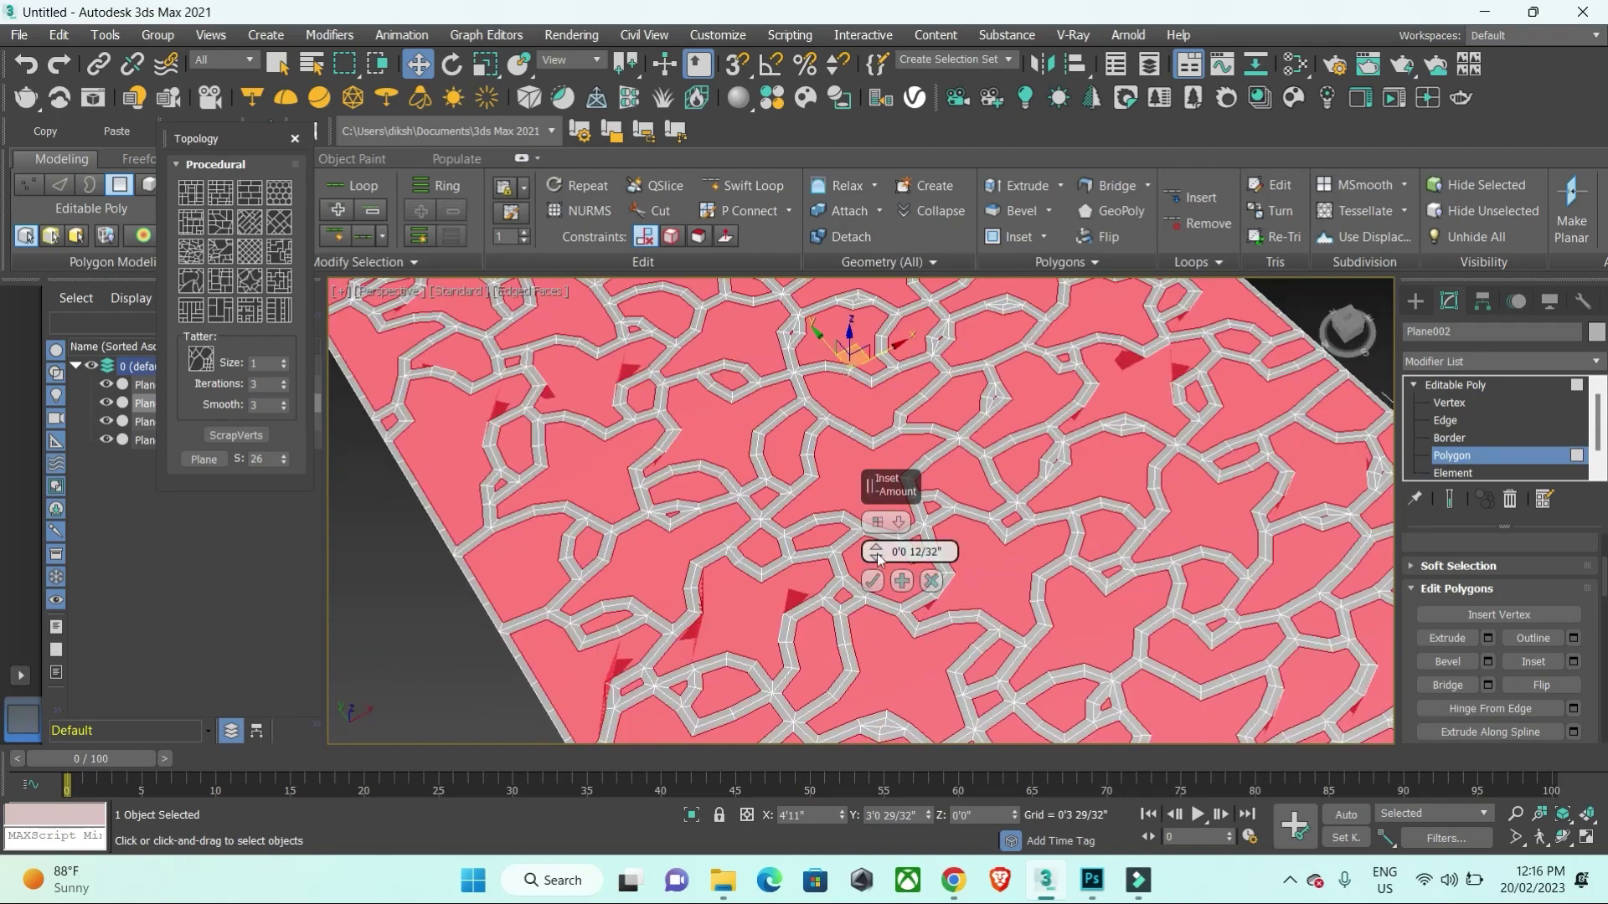
left_click_drag(877, 549, 882, 559)
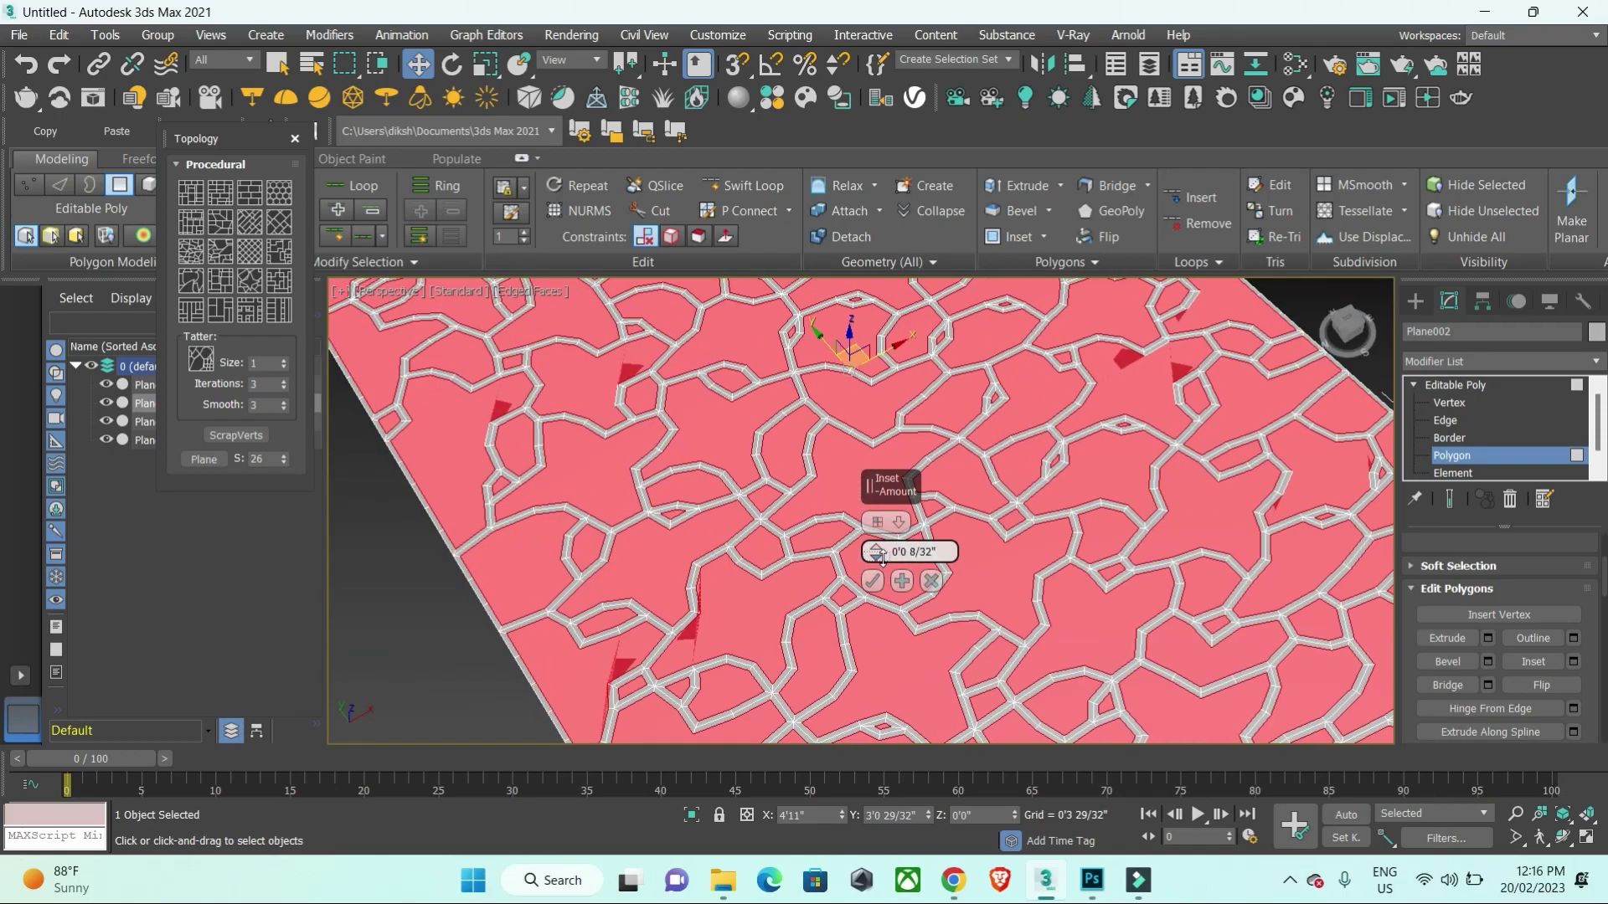
left_click(871, 578)
scroll(873, 575, "down", 5)
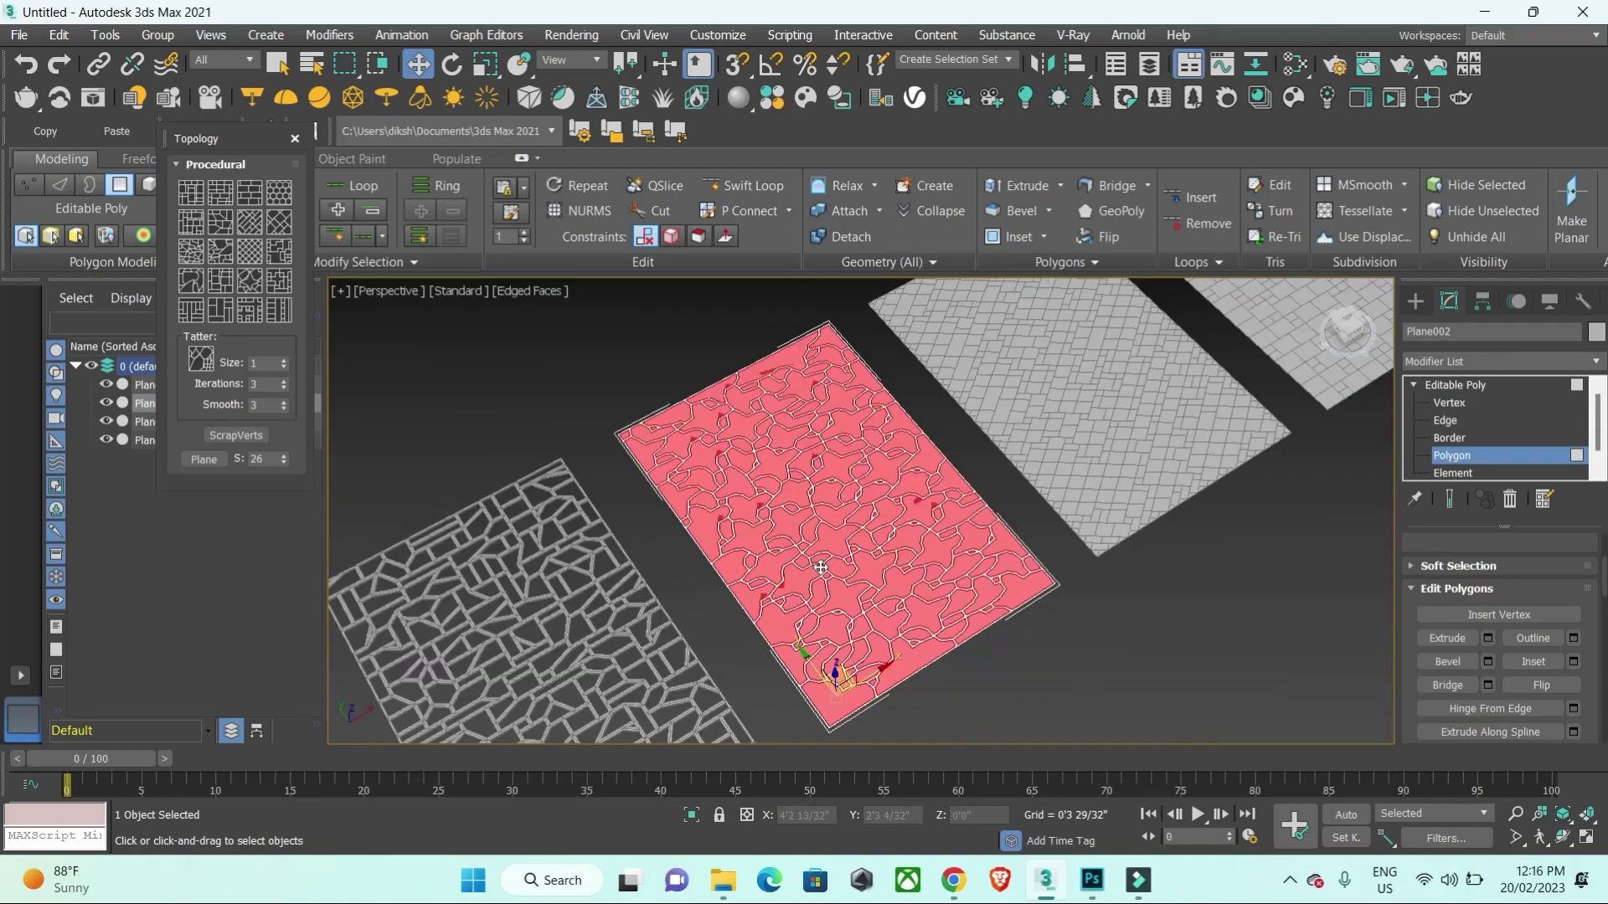
scroll(838, 561, "up", 2)
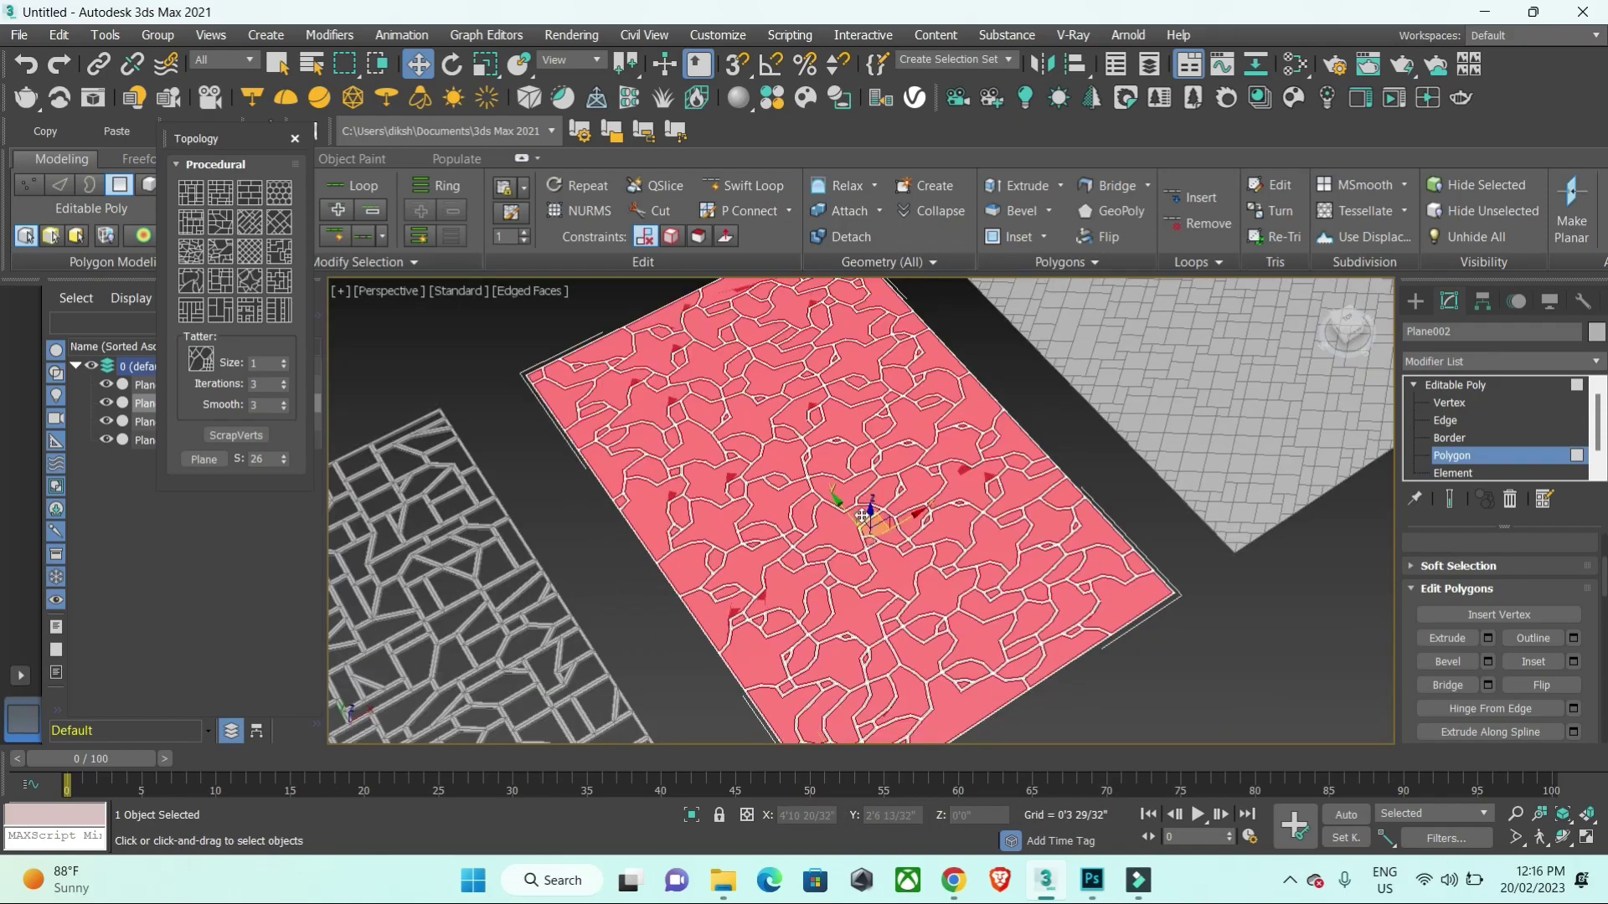
Step: Invert the selection and delete the strips between the tiles
key("ctrl+i")
key("Delete")
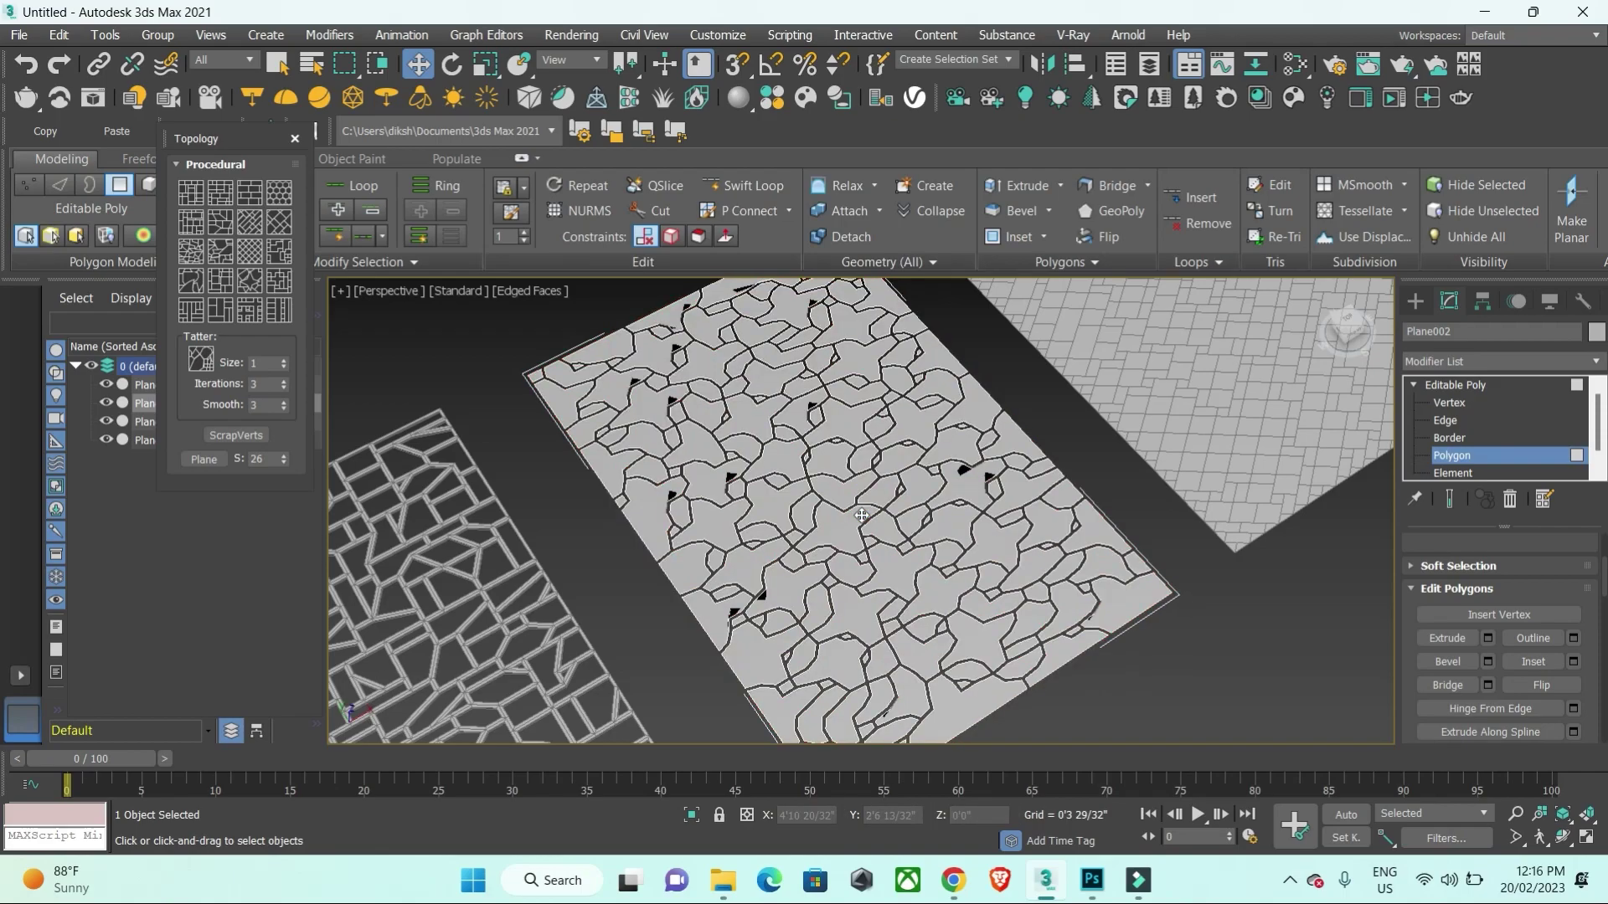
scroll(742, 621, "up", 5)
scroll(853, 597, "down", 2)
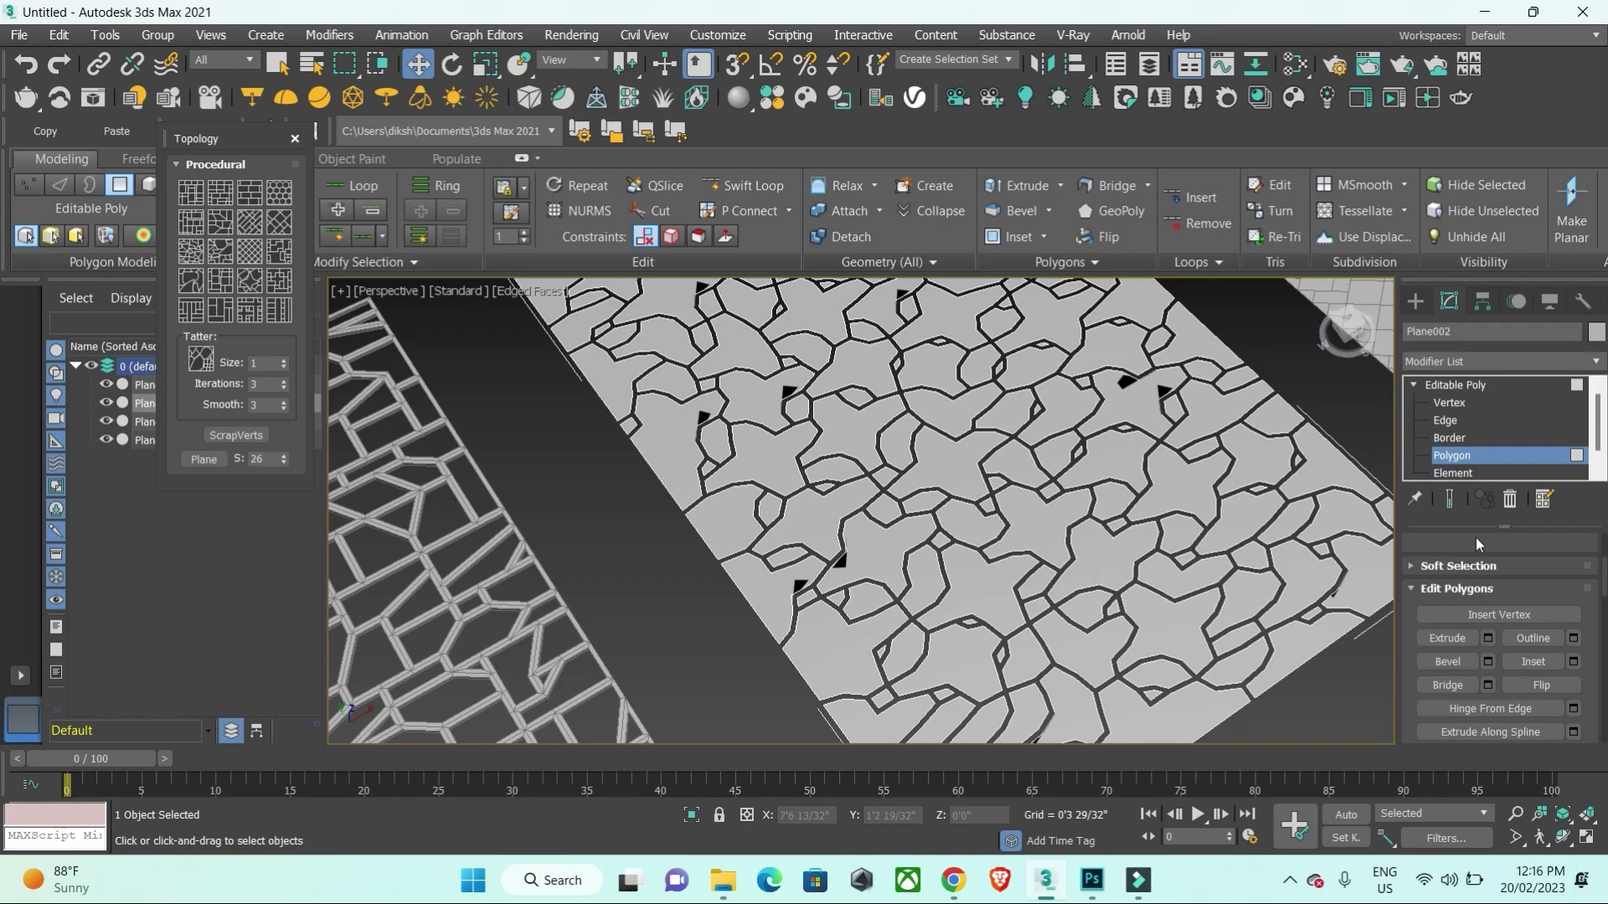
Step: Extrude all remaining tiles to 0'0 23/32" thick
key("ctrl+a")
left_click(1488, 638)
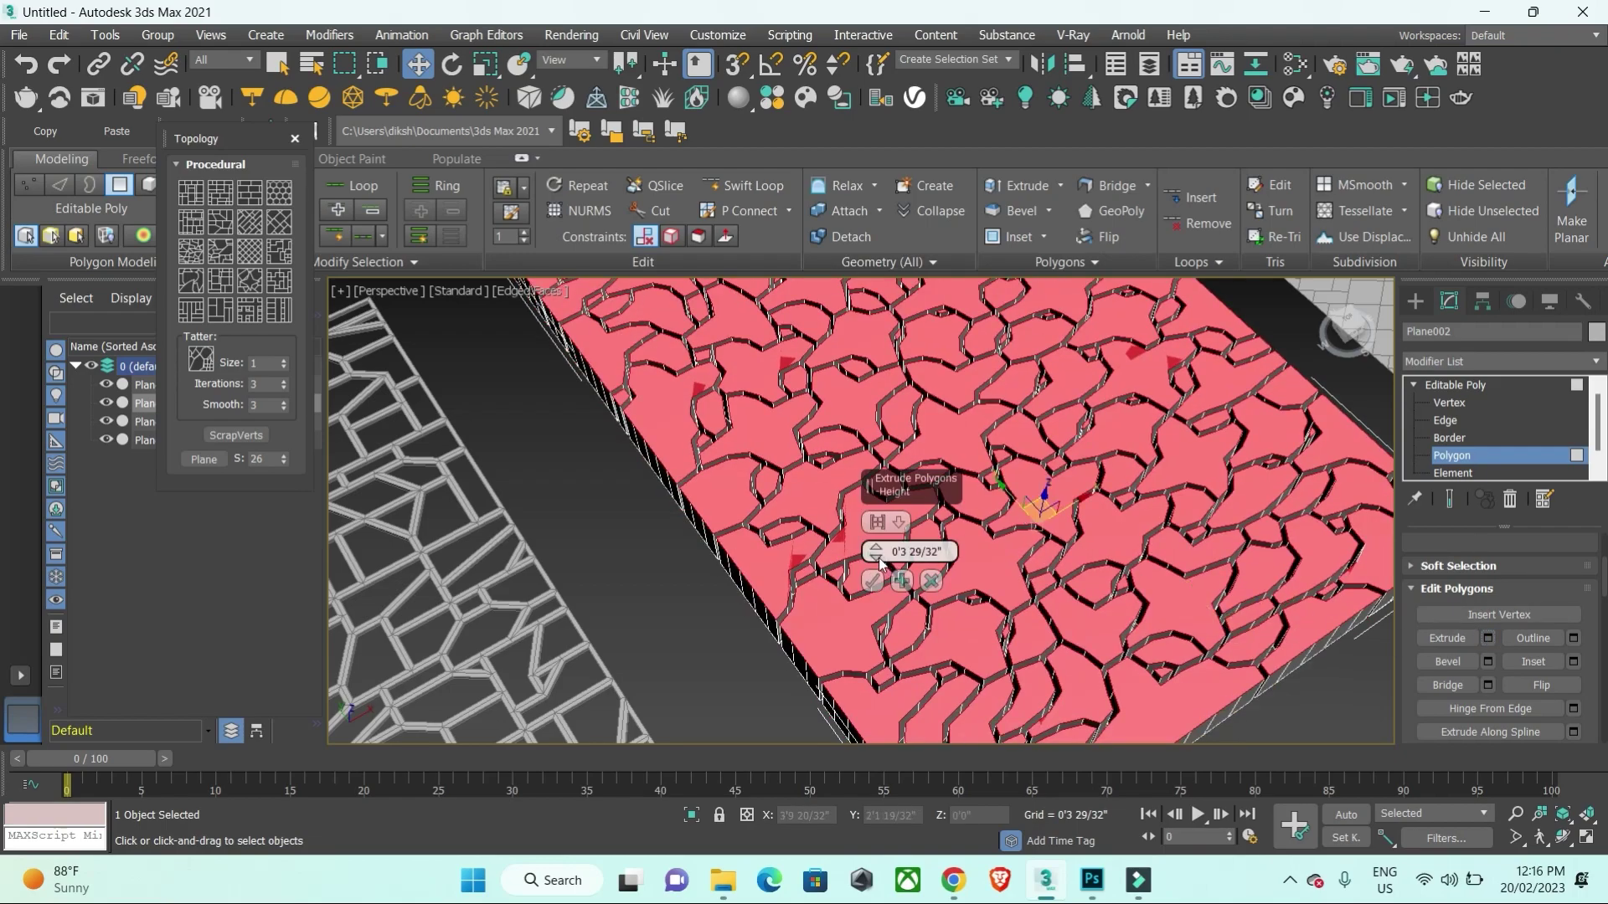
left_click_drag(879, 562, 884, 600)
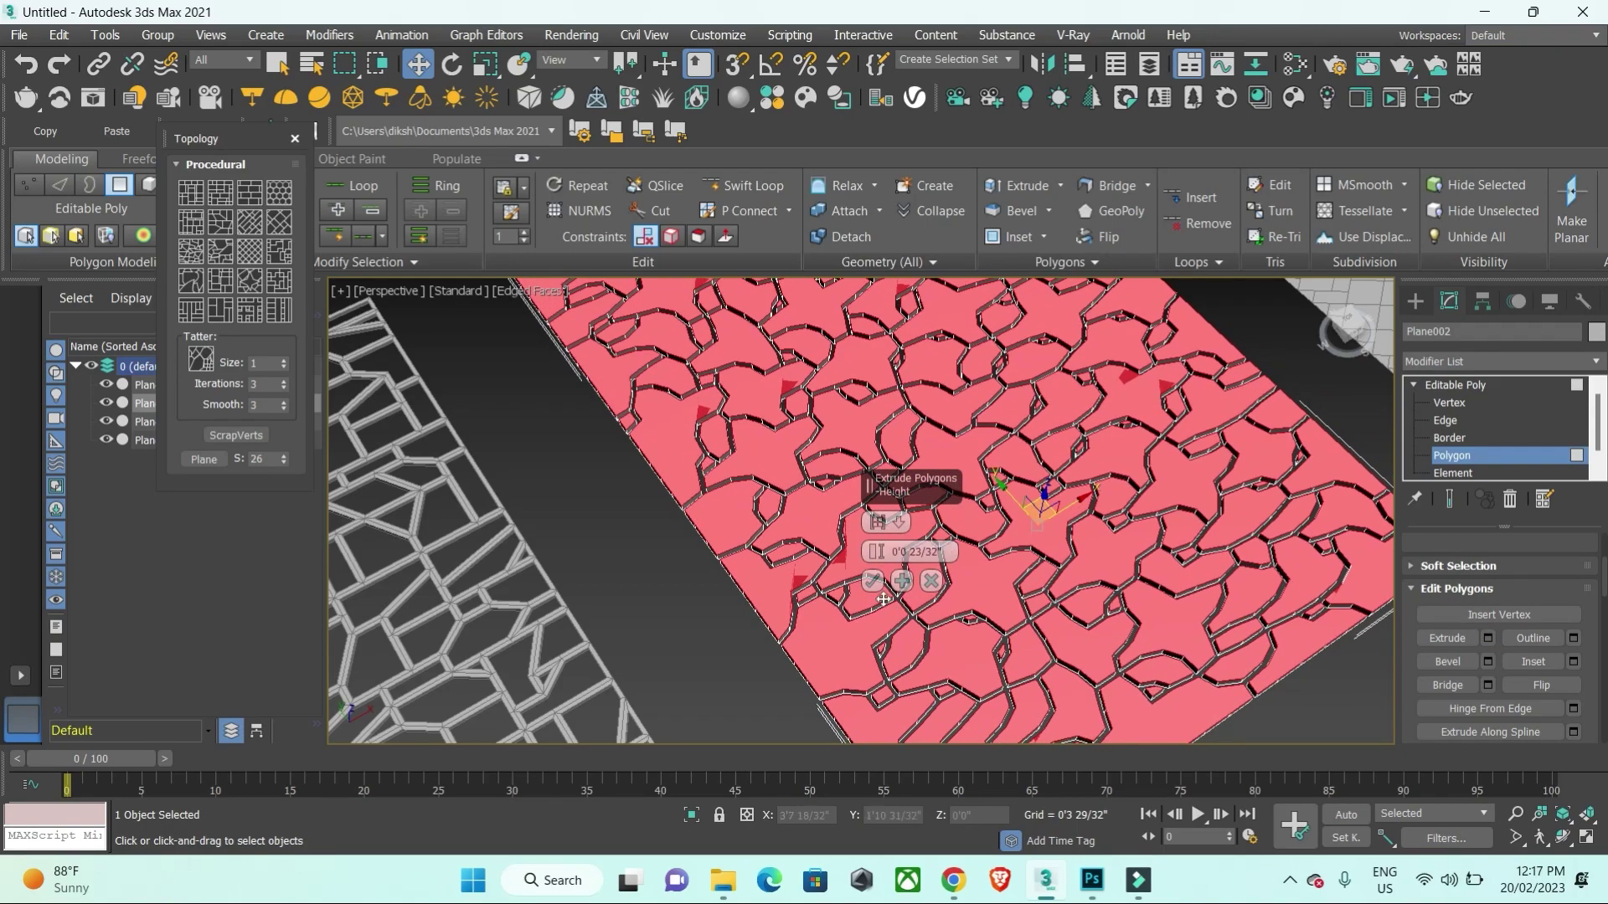
left_click(872, 580)
scroll(1110, 384, "down", 6)
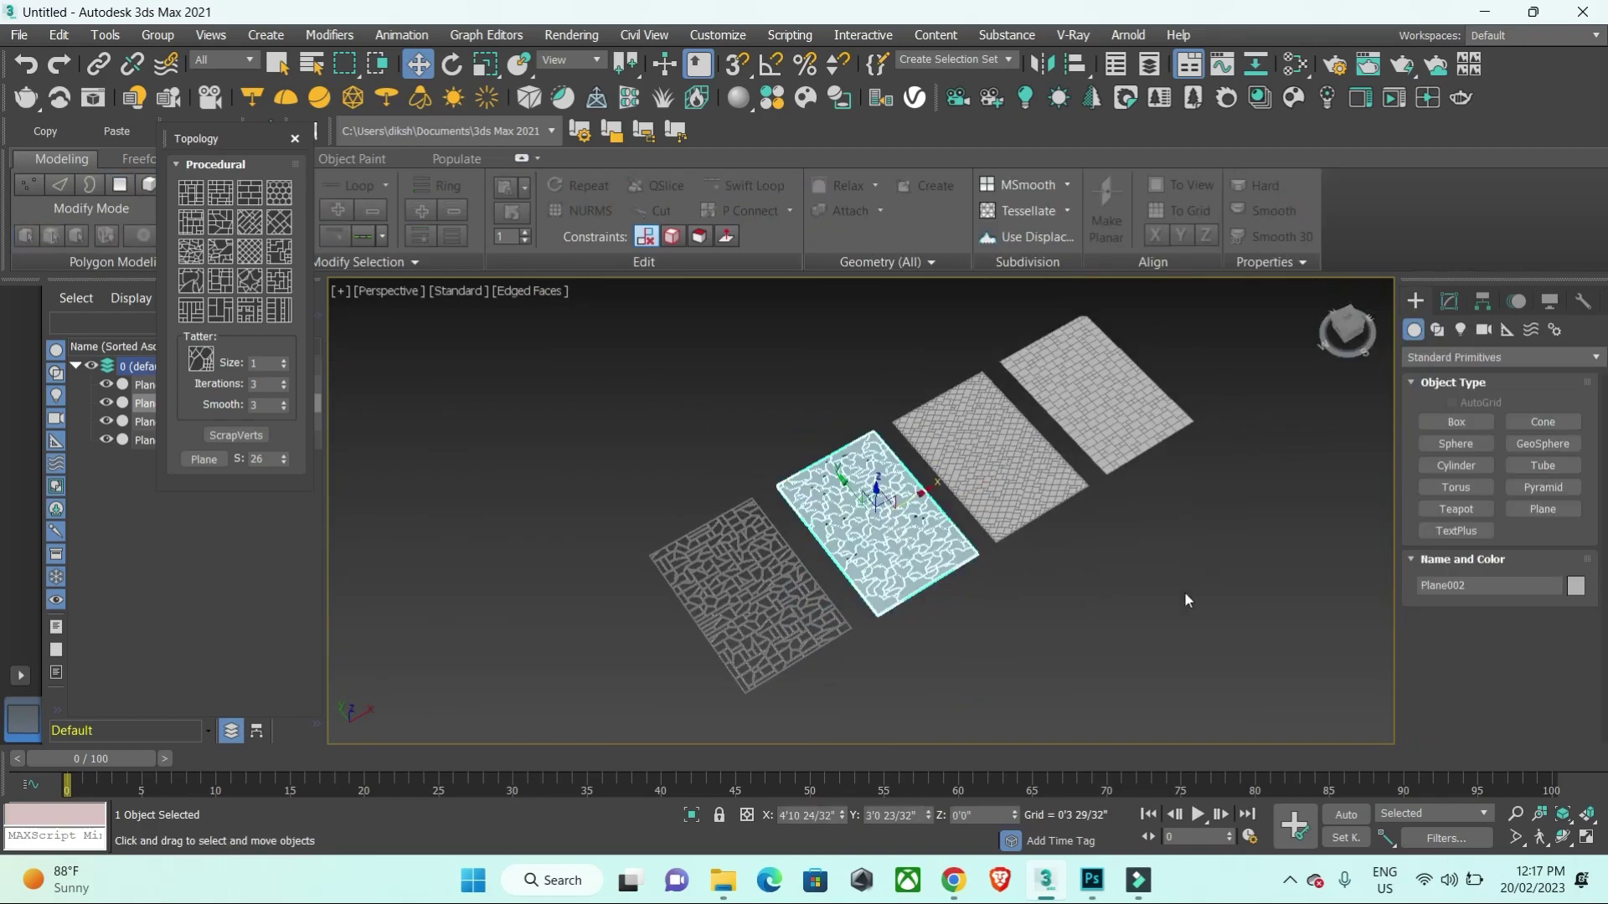
Step: Select Plane003 and select all of its edges in Edge mode
left_click(1184, 599)
middle_click_drag(1184, 599, 753, 589, "alt")
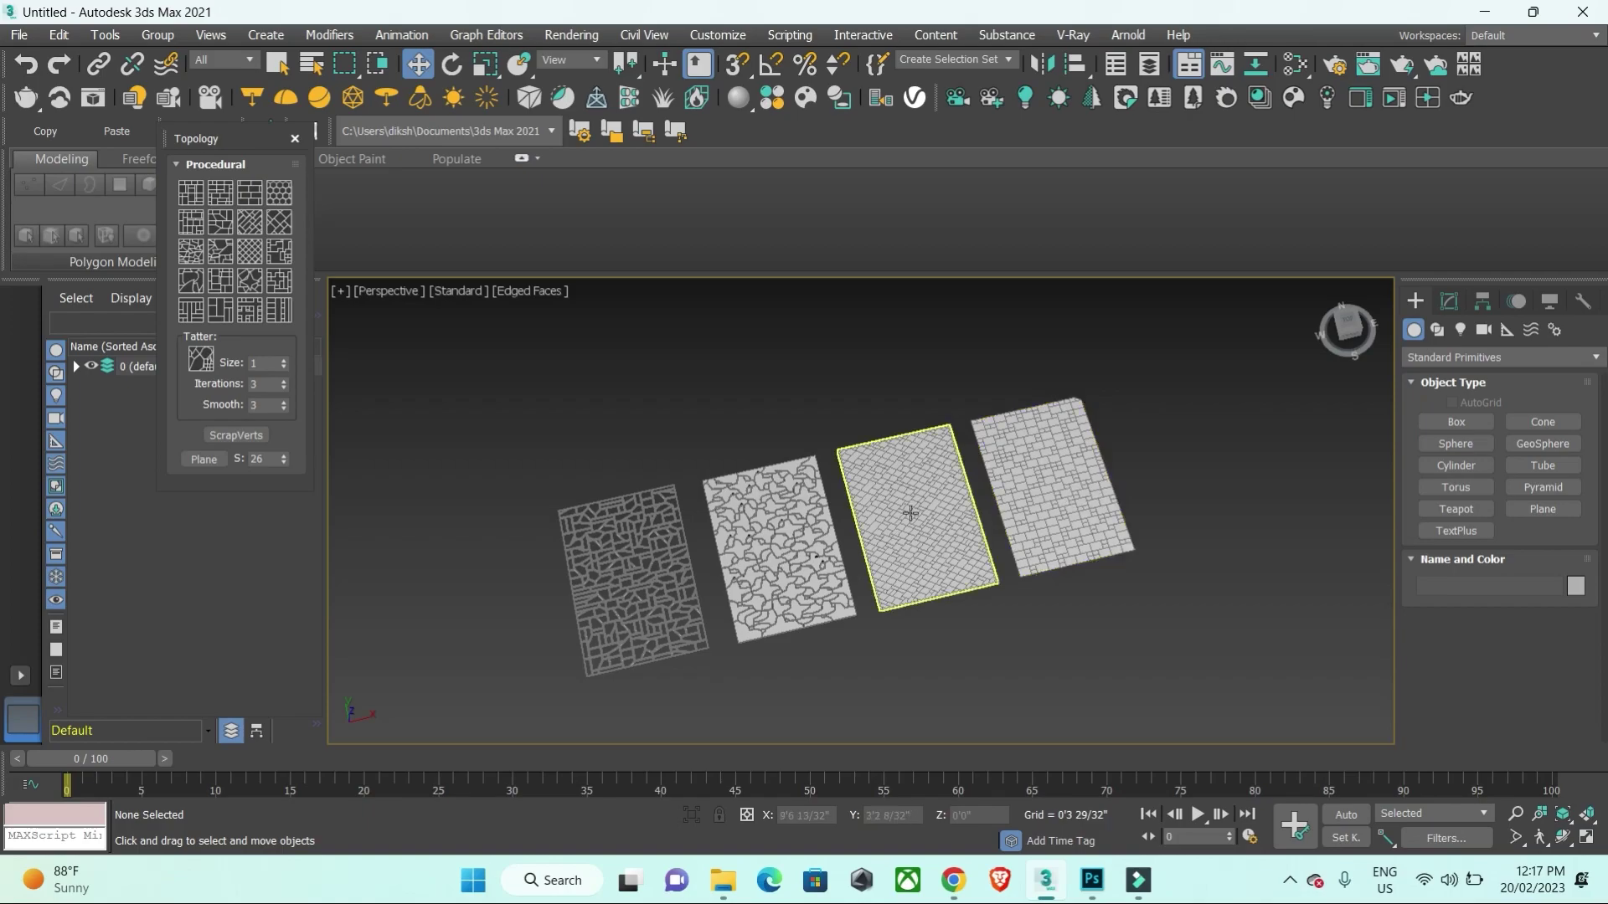
left_click(910, 514)
scroll(910, 513, "up", 3)
scroll(910, 513, "up", 3)
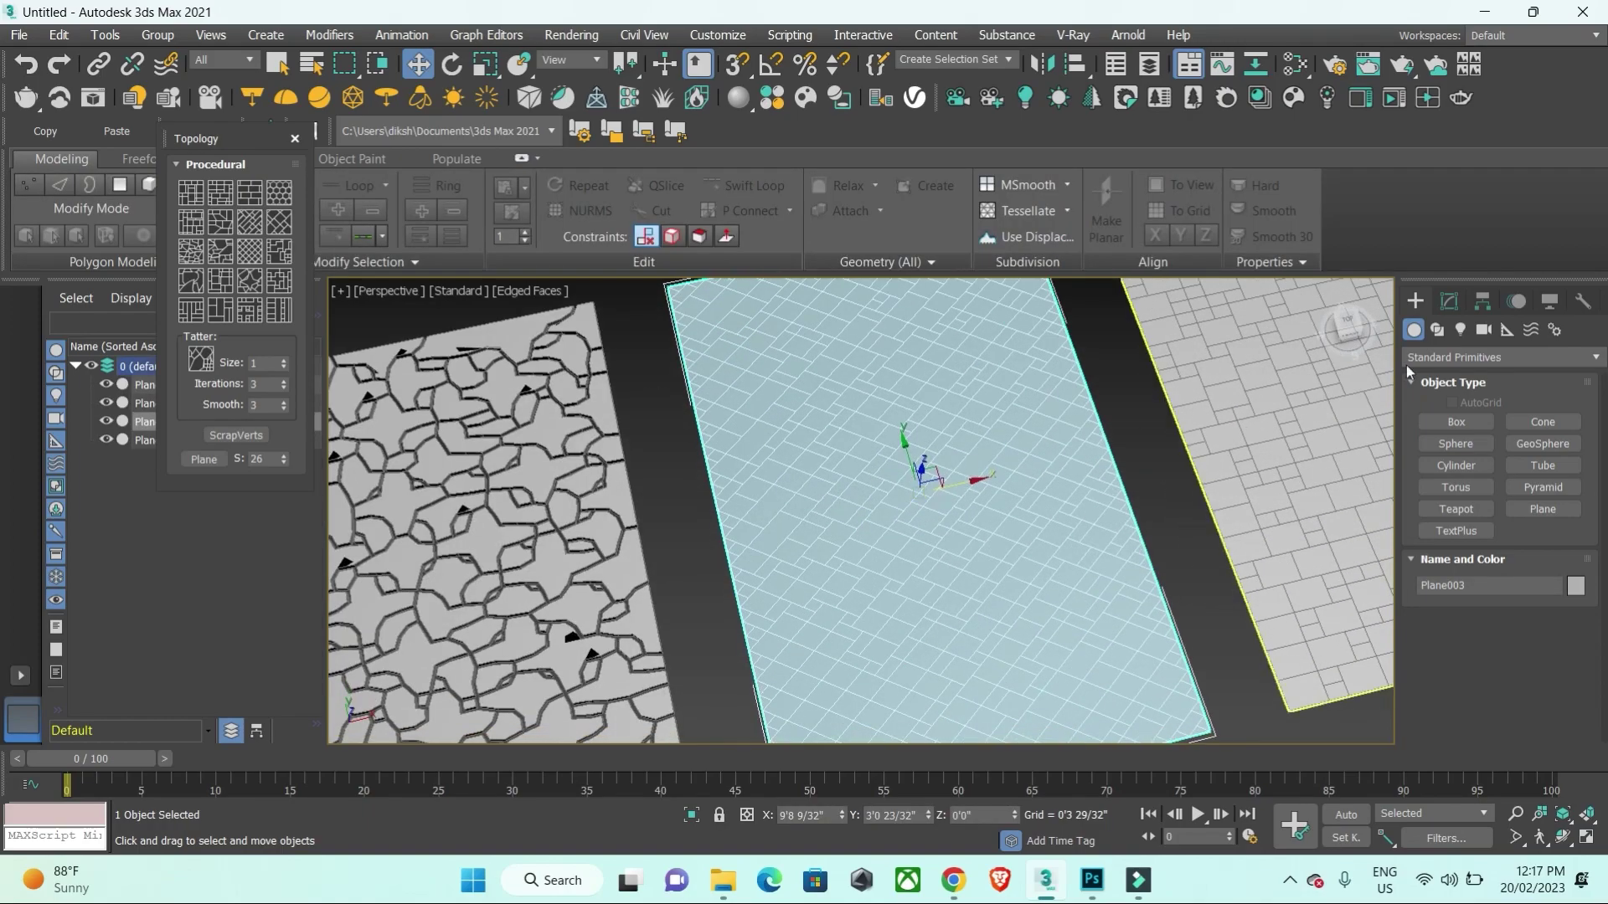
left_click(1447, 302)
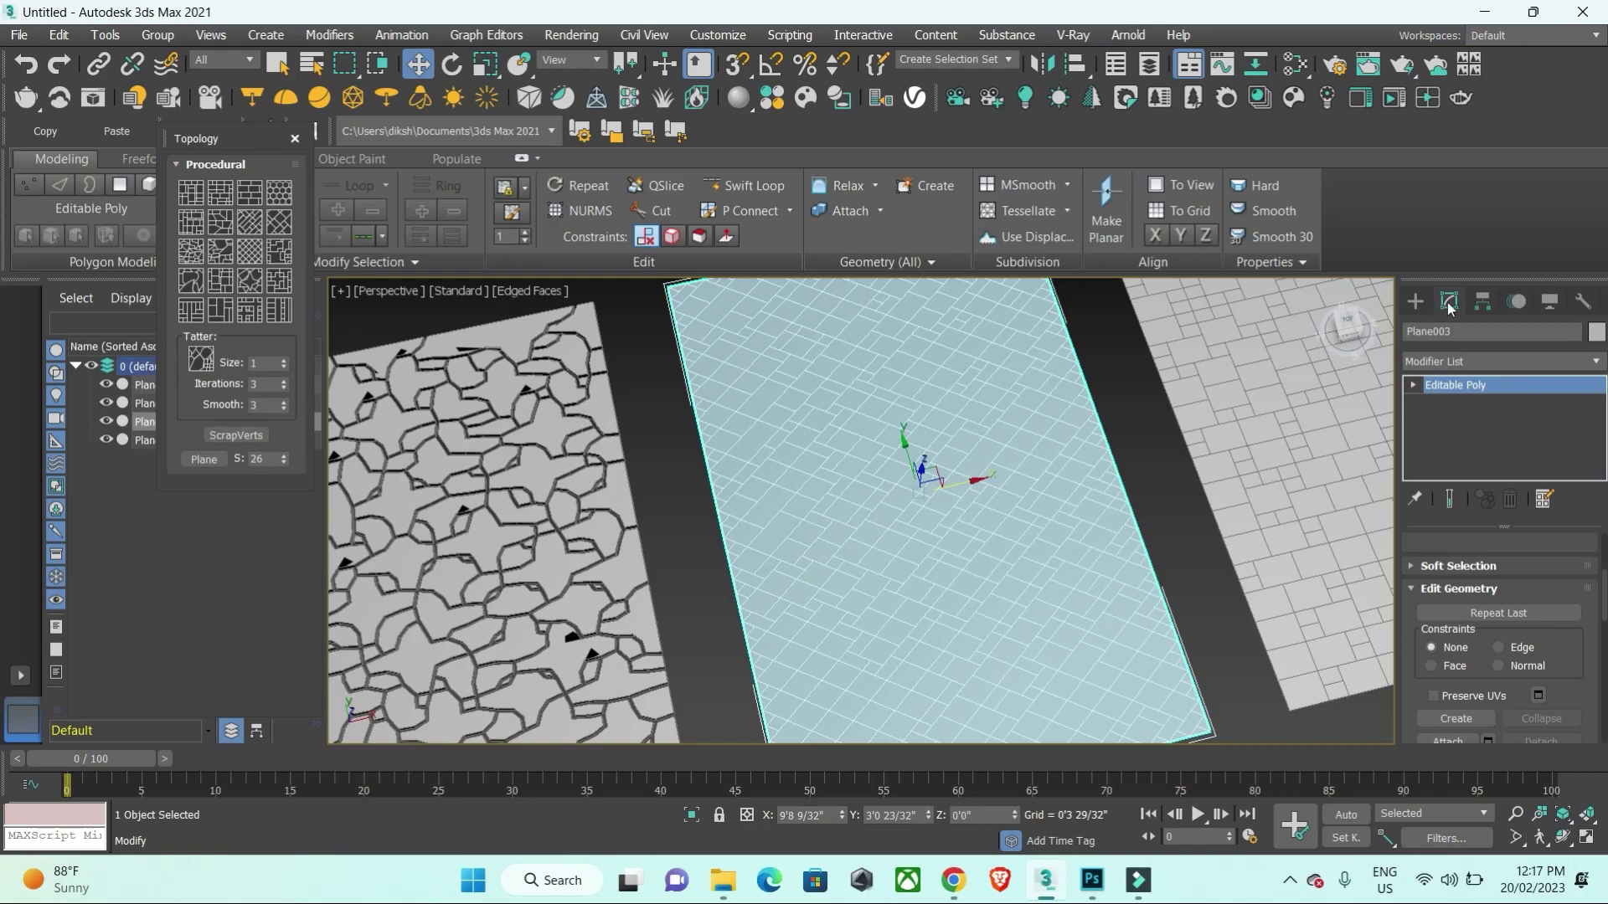
left_click(1412, 385)
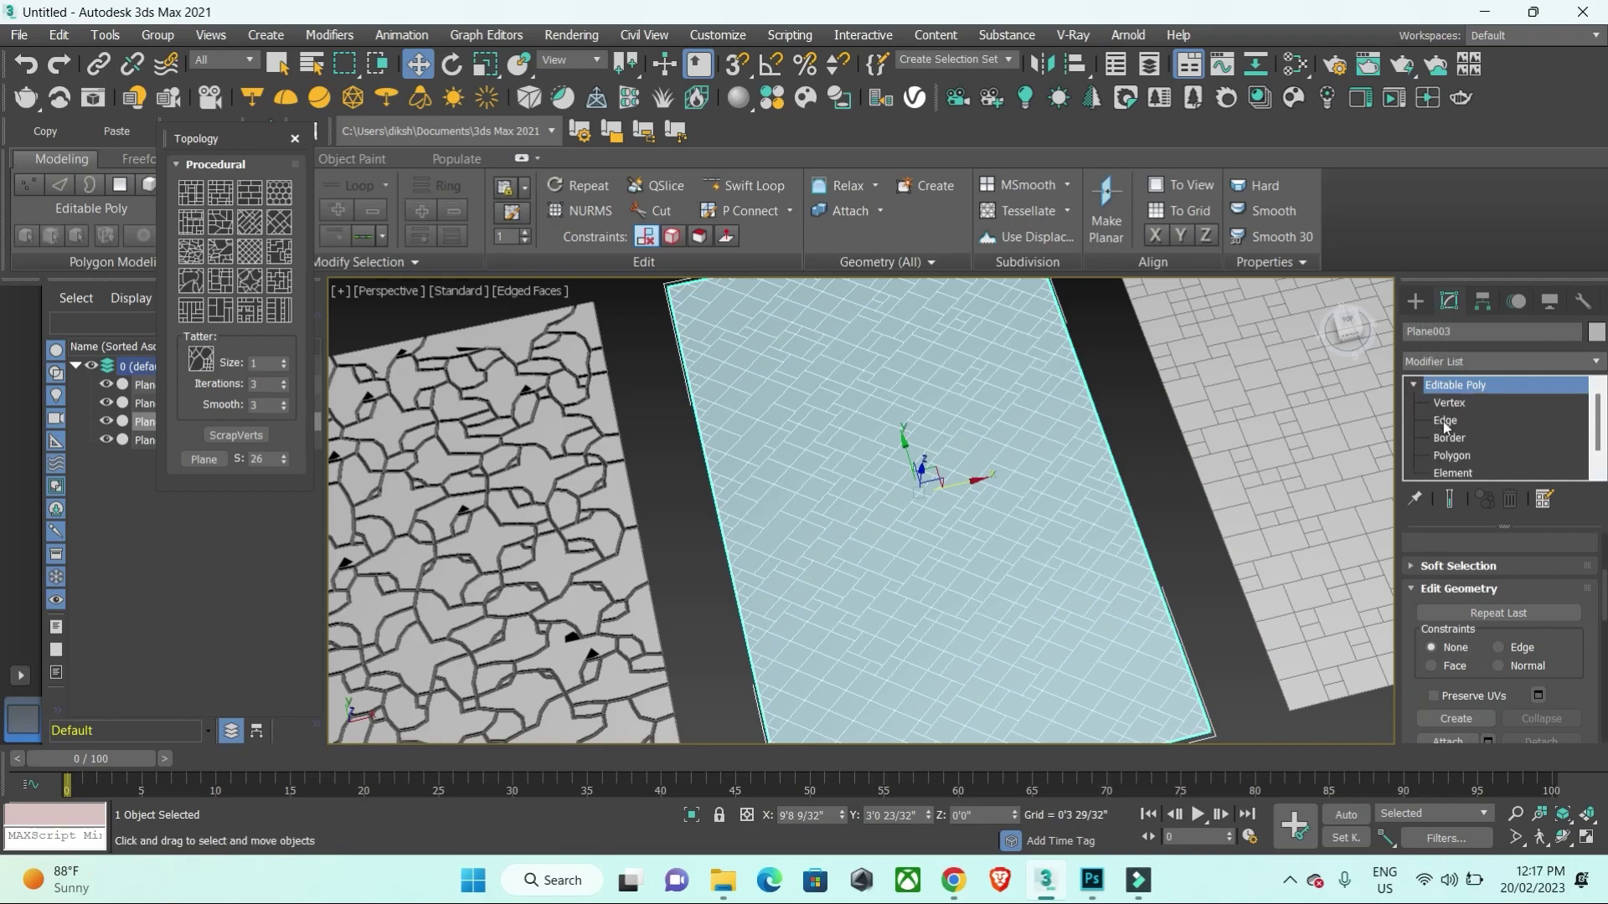
left_click(1444, 420)
mouse_move(1073, 529)
middle_mouse_down()
mouse_move(1190, 483)
mouse_move(1158, 482)
middle_mouse_up()
key("ctrl+a")
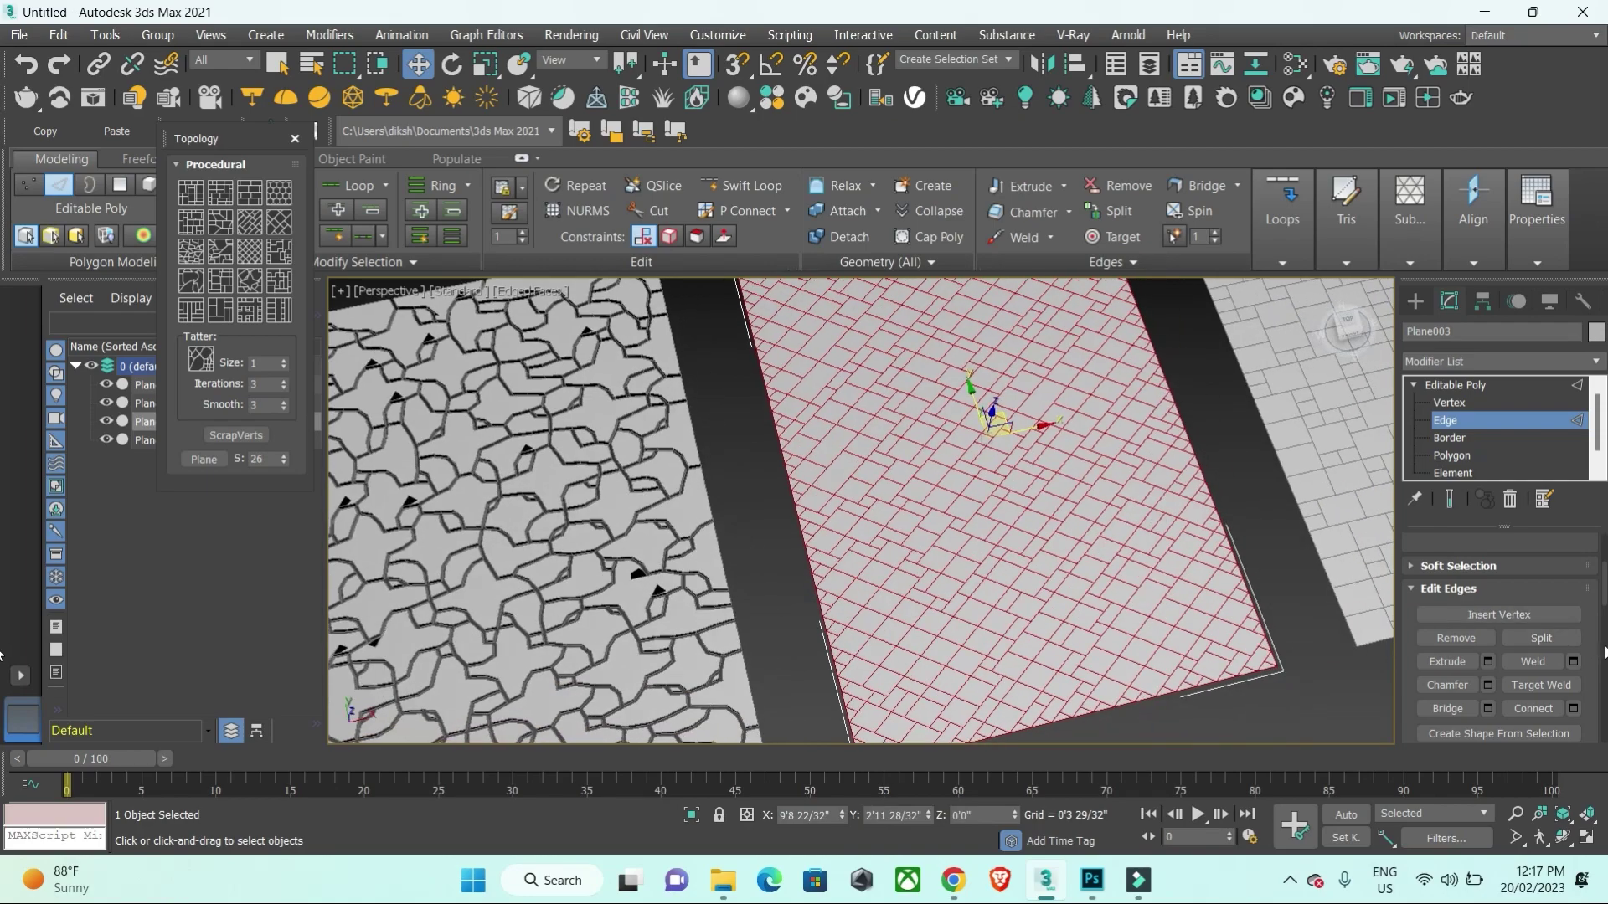
scroll(1595, 693, "down", 2)
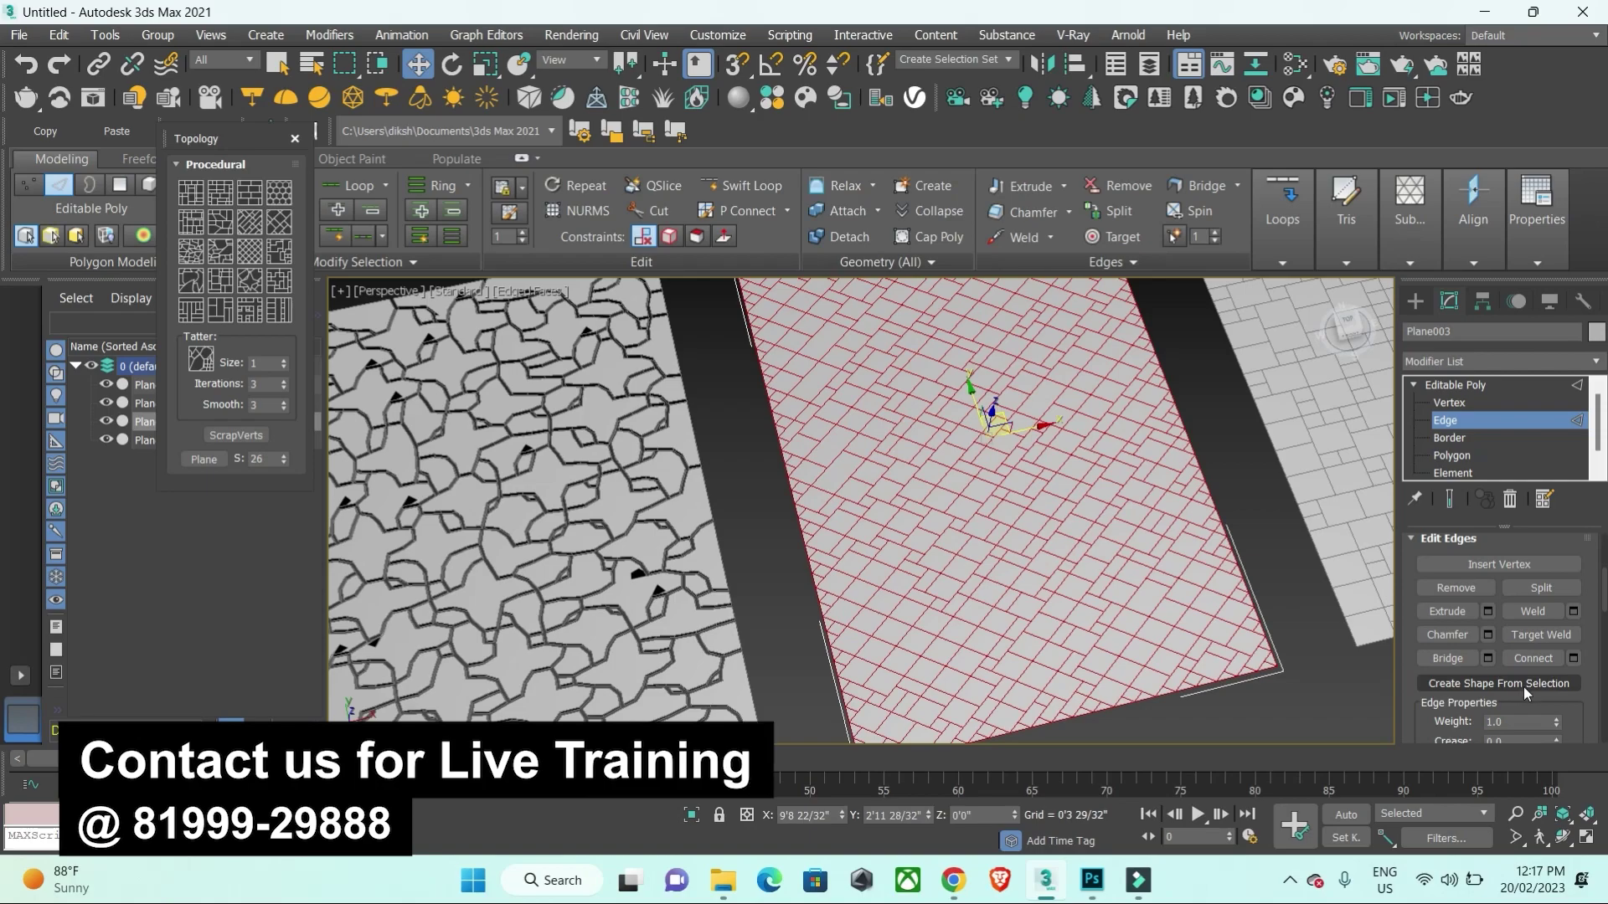
Step: Create a smooth spline named Shape001 from the selected edges
left_click(1515, 686)
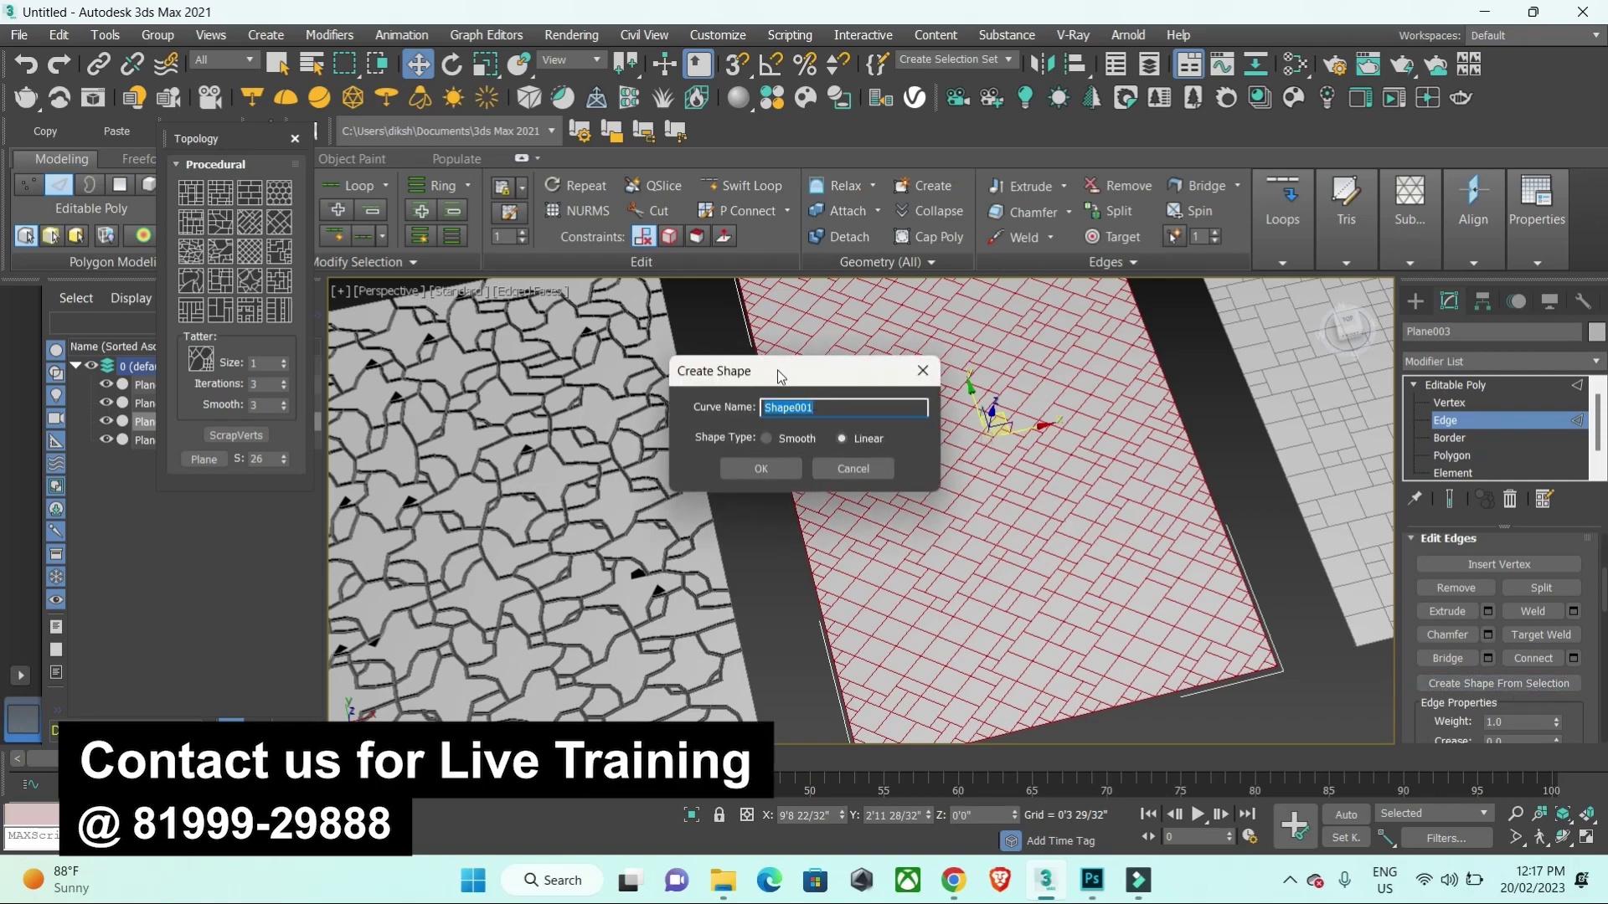
left_click_drag(777, 370, 757, 363)
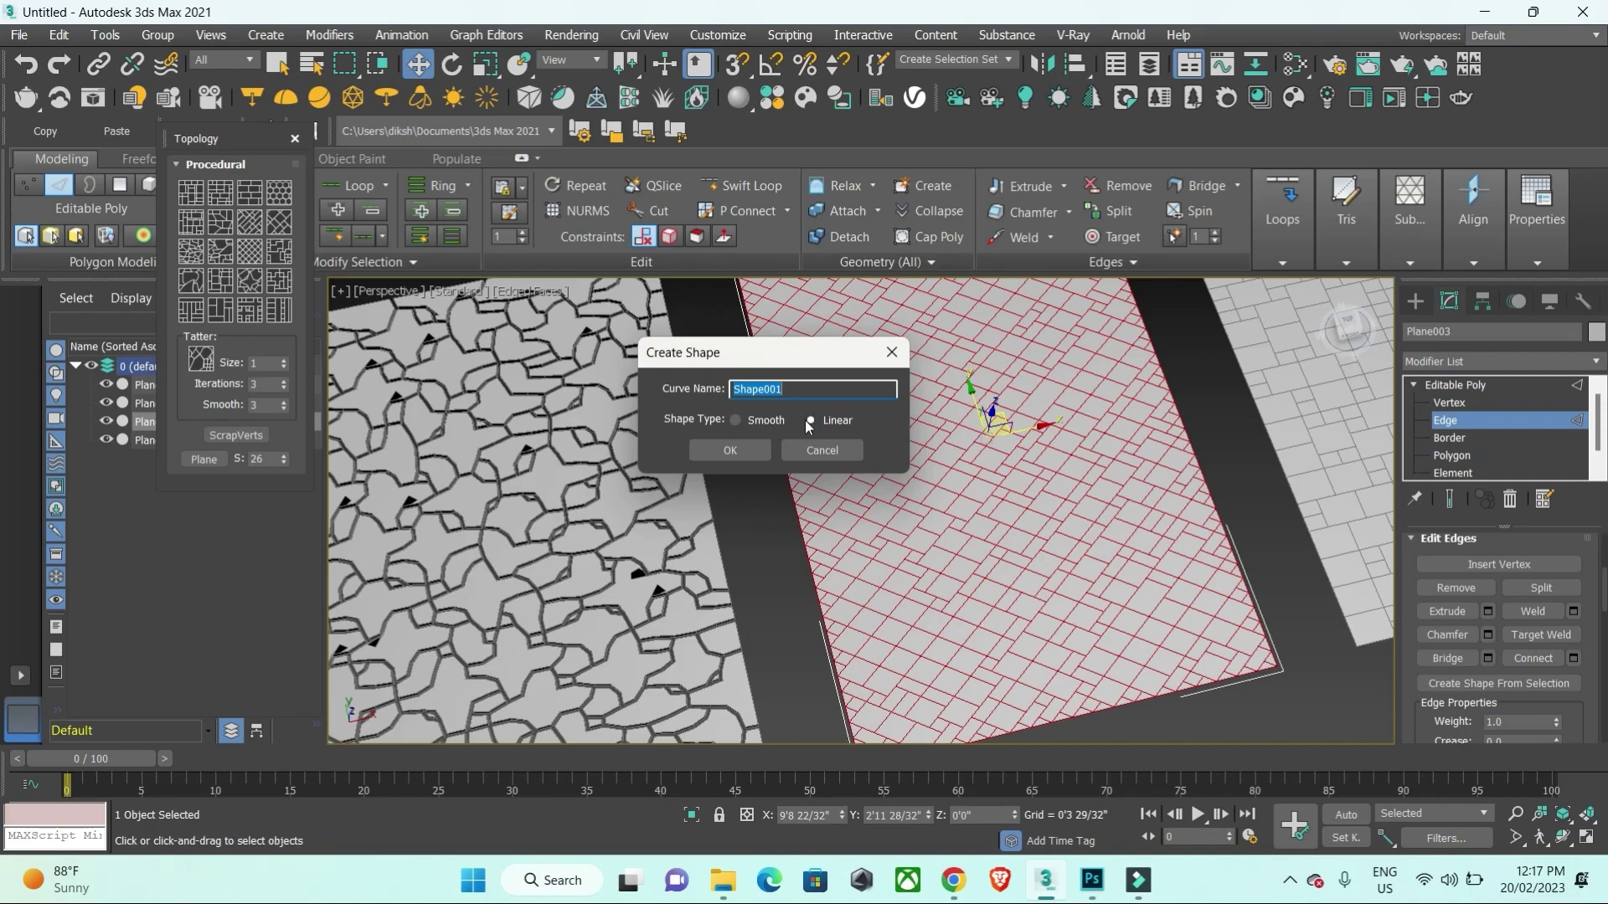
left_click(761, 418)
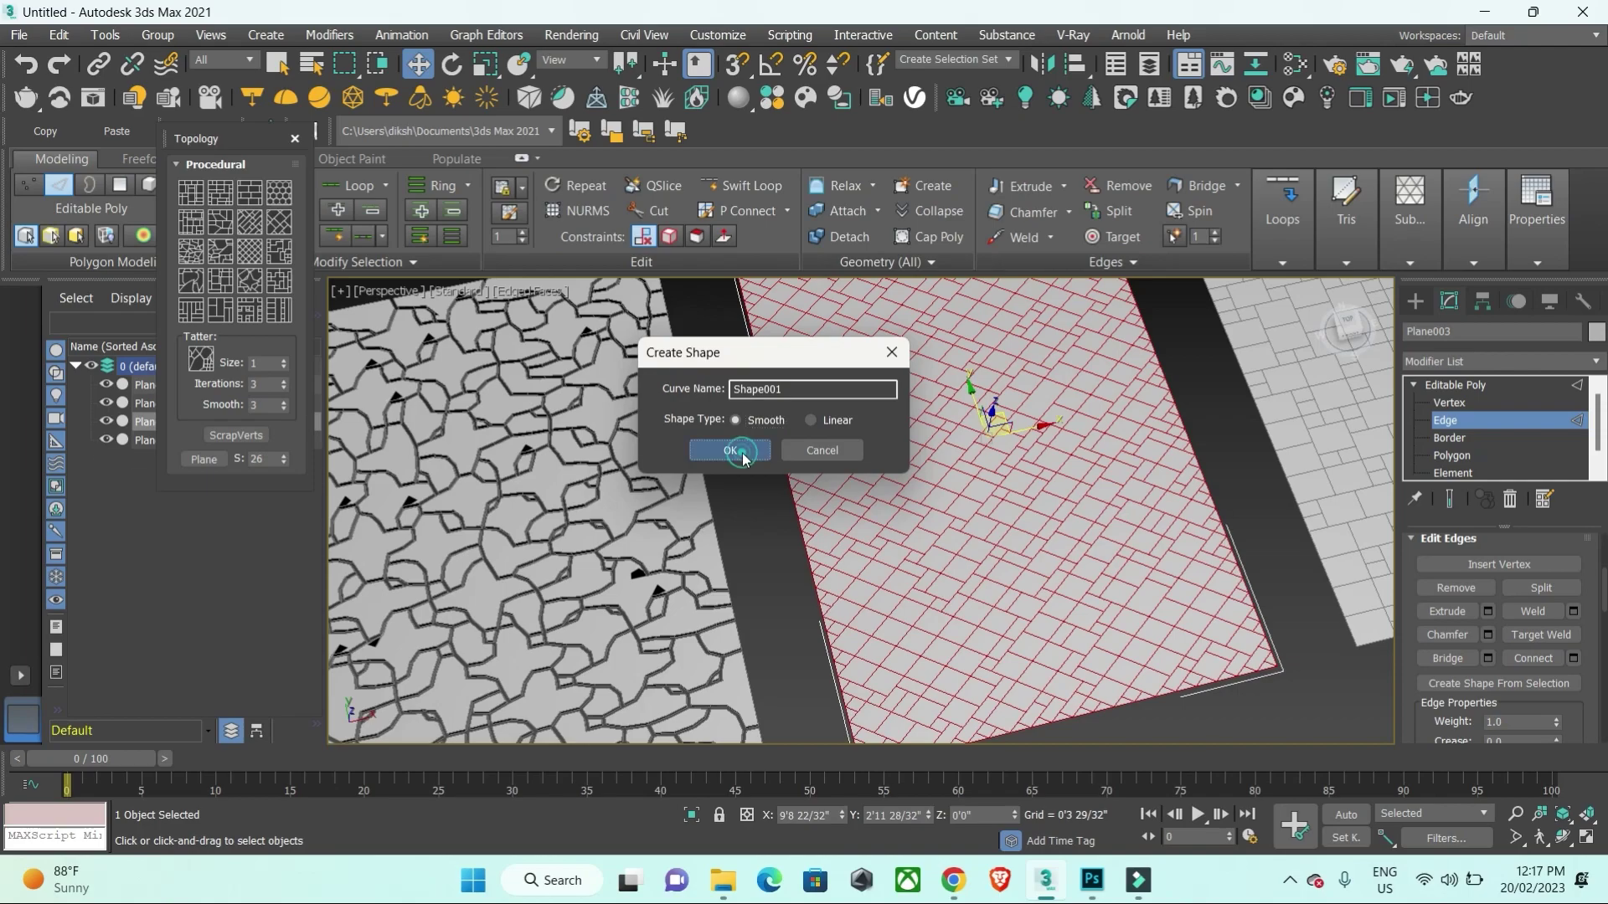
left_click(742, 454)
scroll(955, 449, "down", 10)
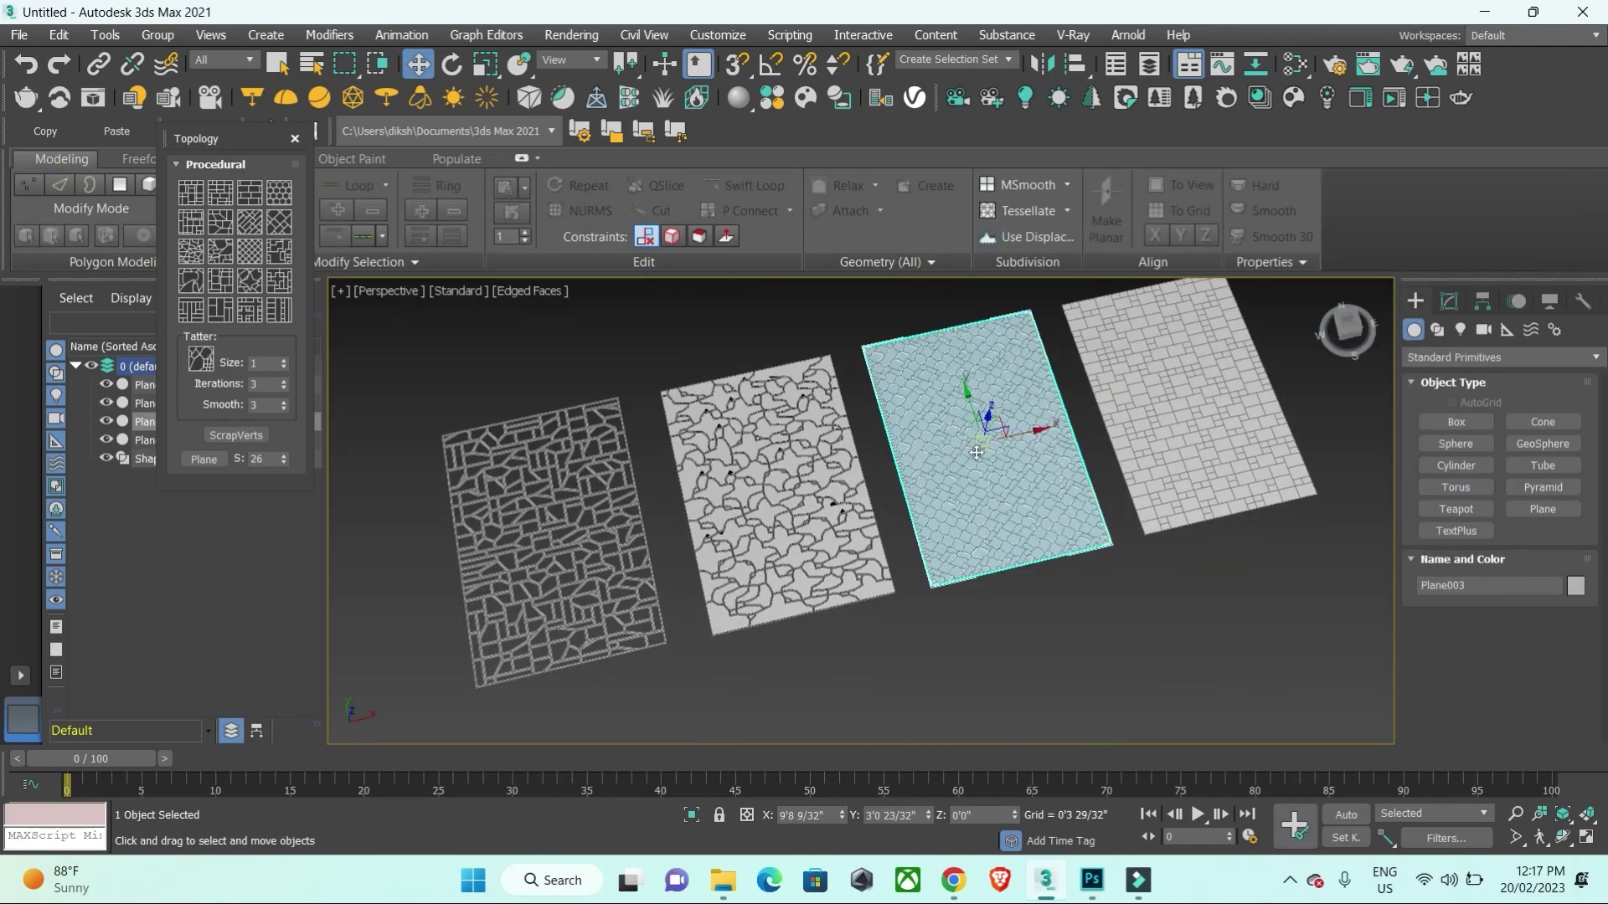
scroll(955, 449, "down", 3)
Step: Reposition the view over the tiled planes and select Plane004
left_click_drag(1005, 453, 1044, 639)
left_click(1143, 550)
scroll(1023, 519, "up", 5)
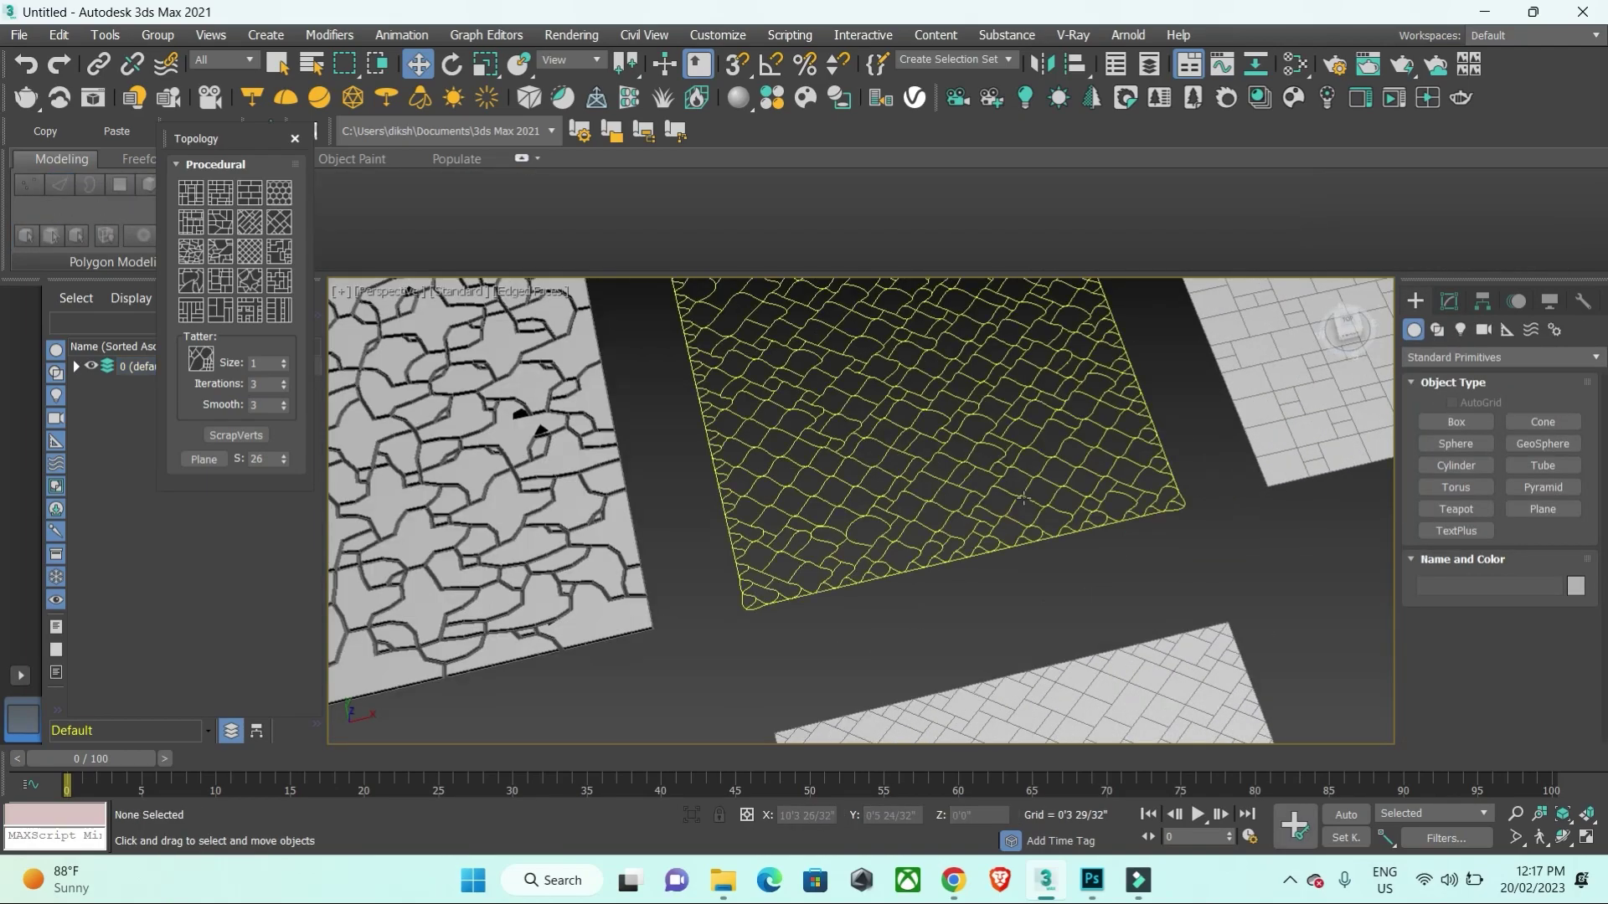
scroll(1037, 592, "up", 3)
scroll(997, 566, "up", 2)
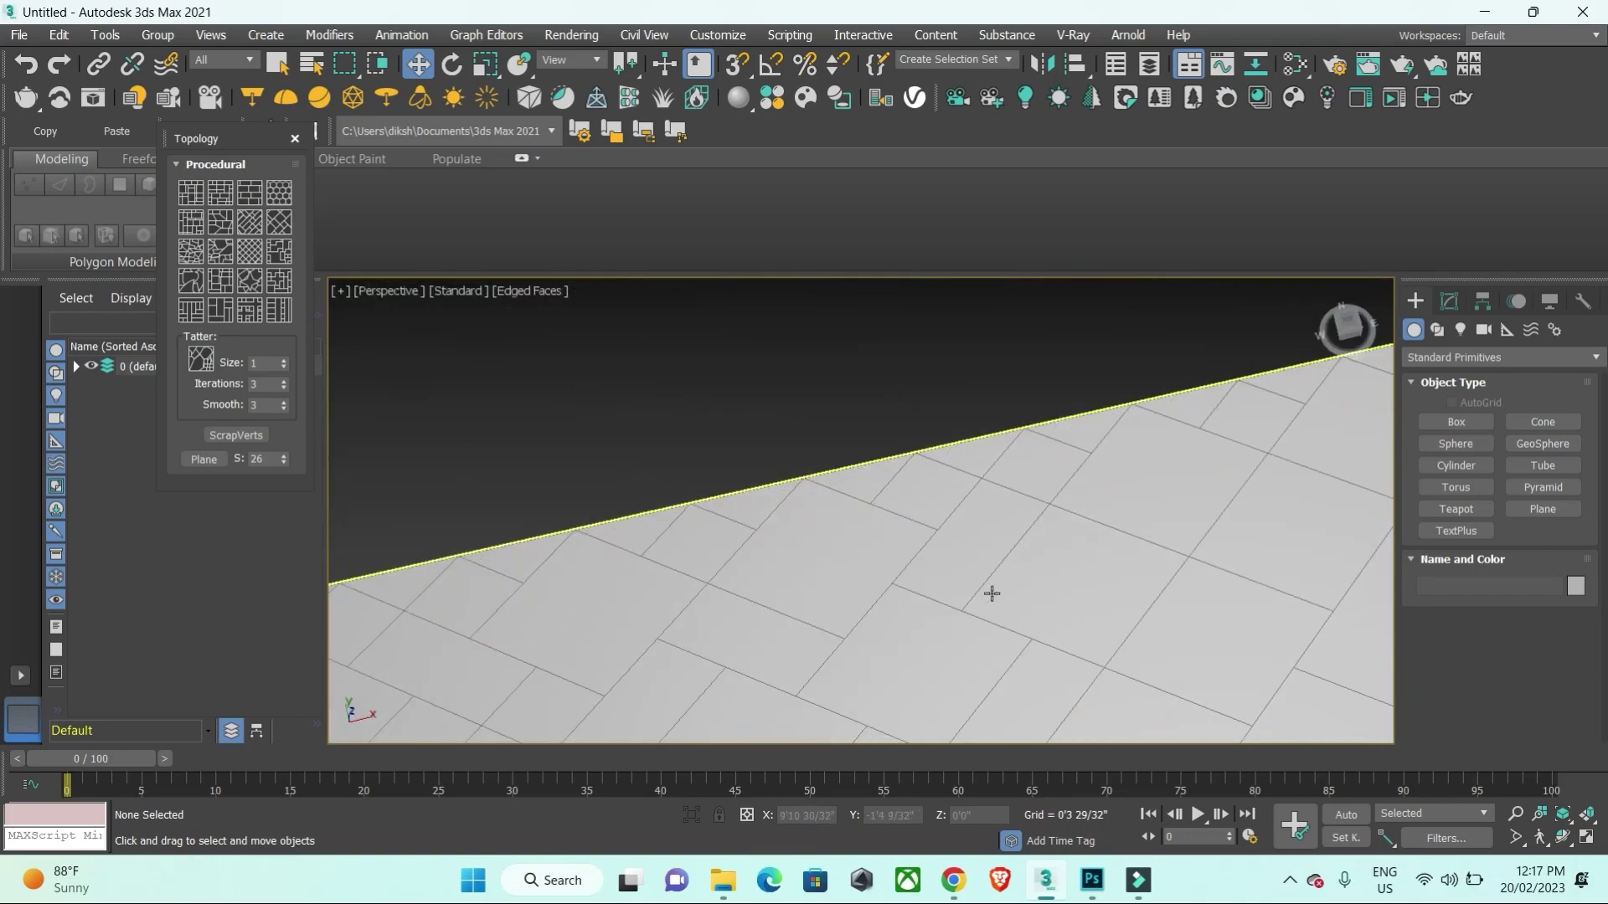
middle_click_drag(1052, 512, 1094, 624)
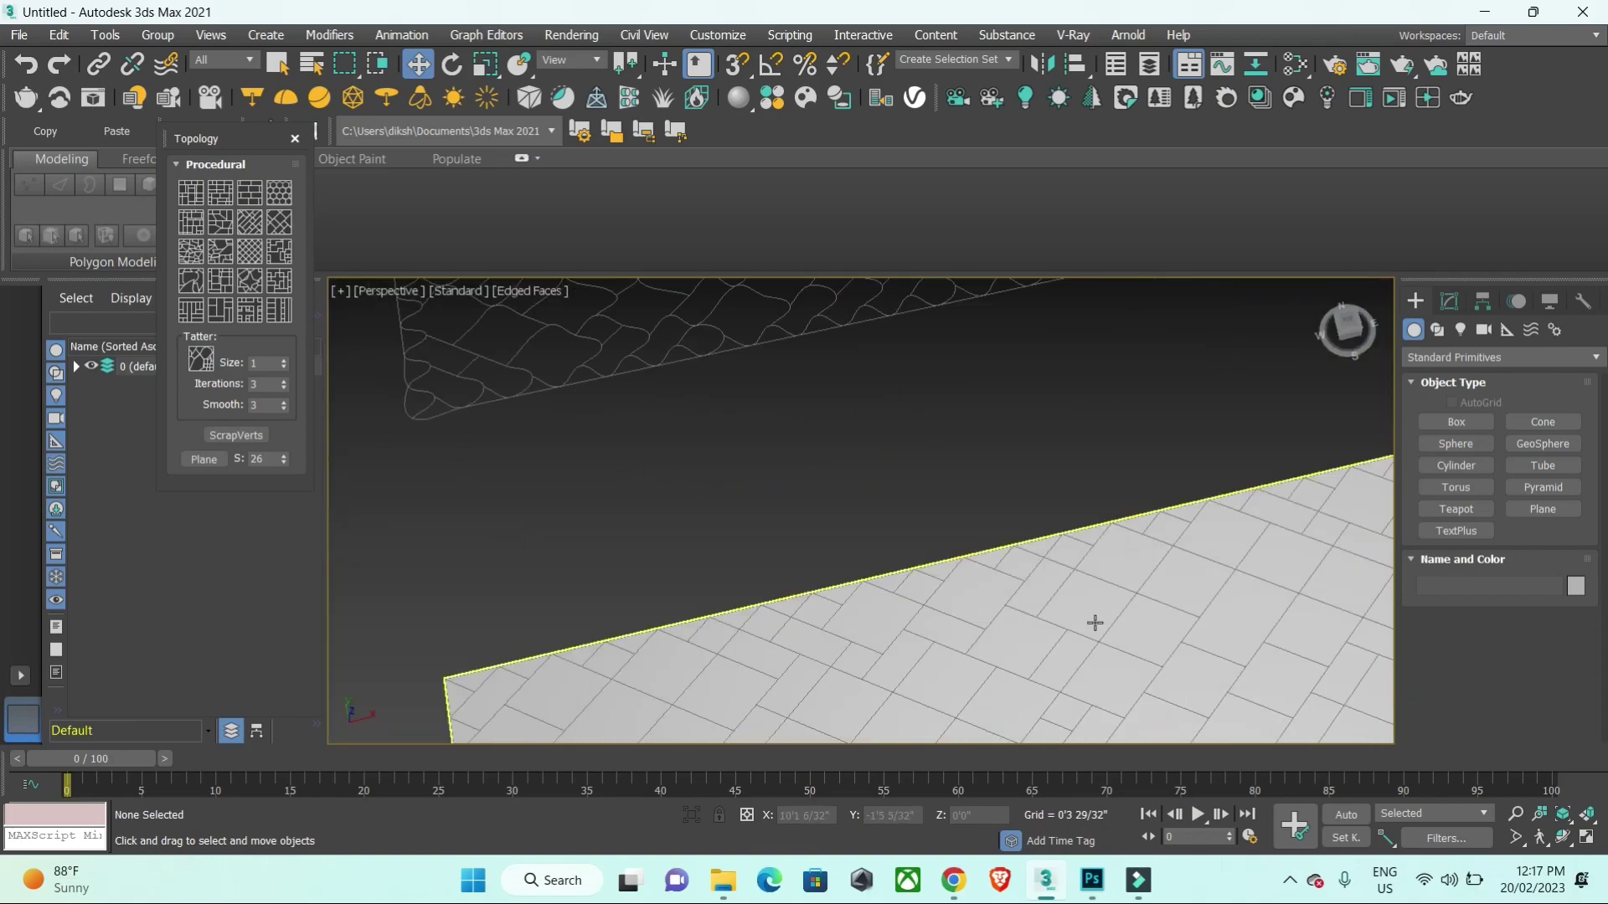
scroll(926, 449, "up", 3)
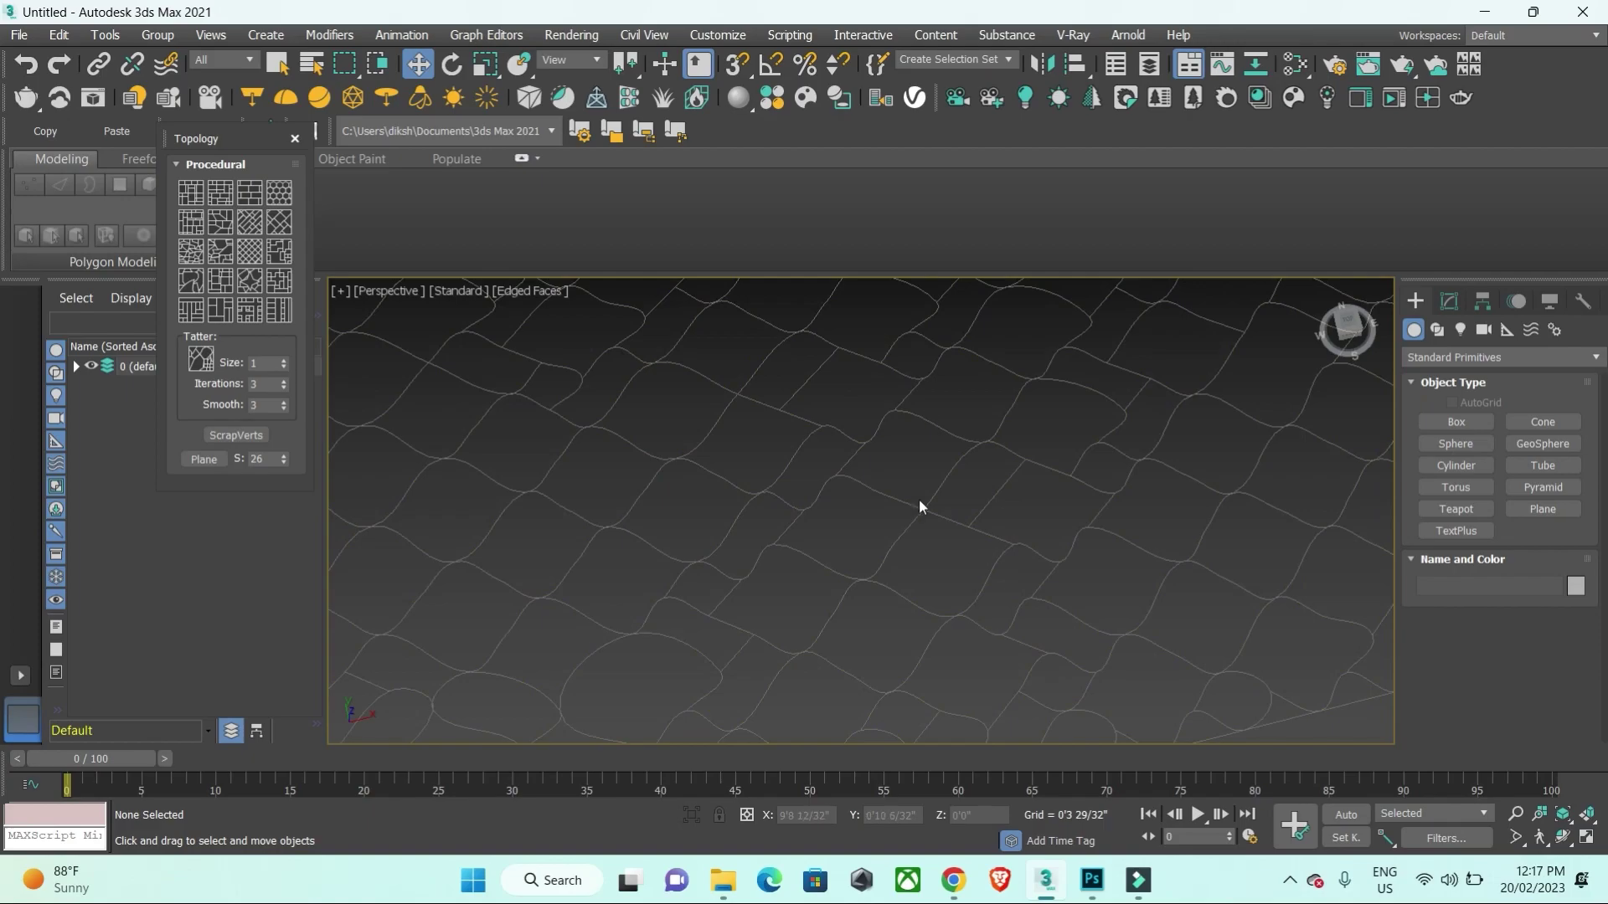
scroll(920, 506, "down", 4)
scroll(888, 494, "down", 3)
left_click(872, 488)
scroll(871, 489, "up", 2)
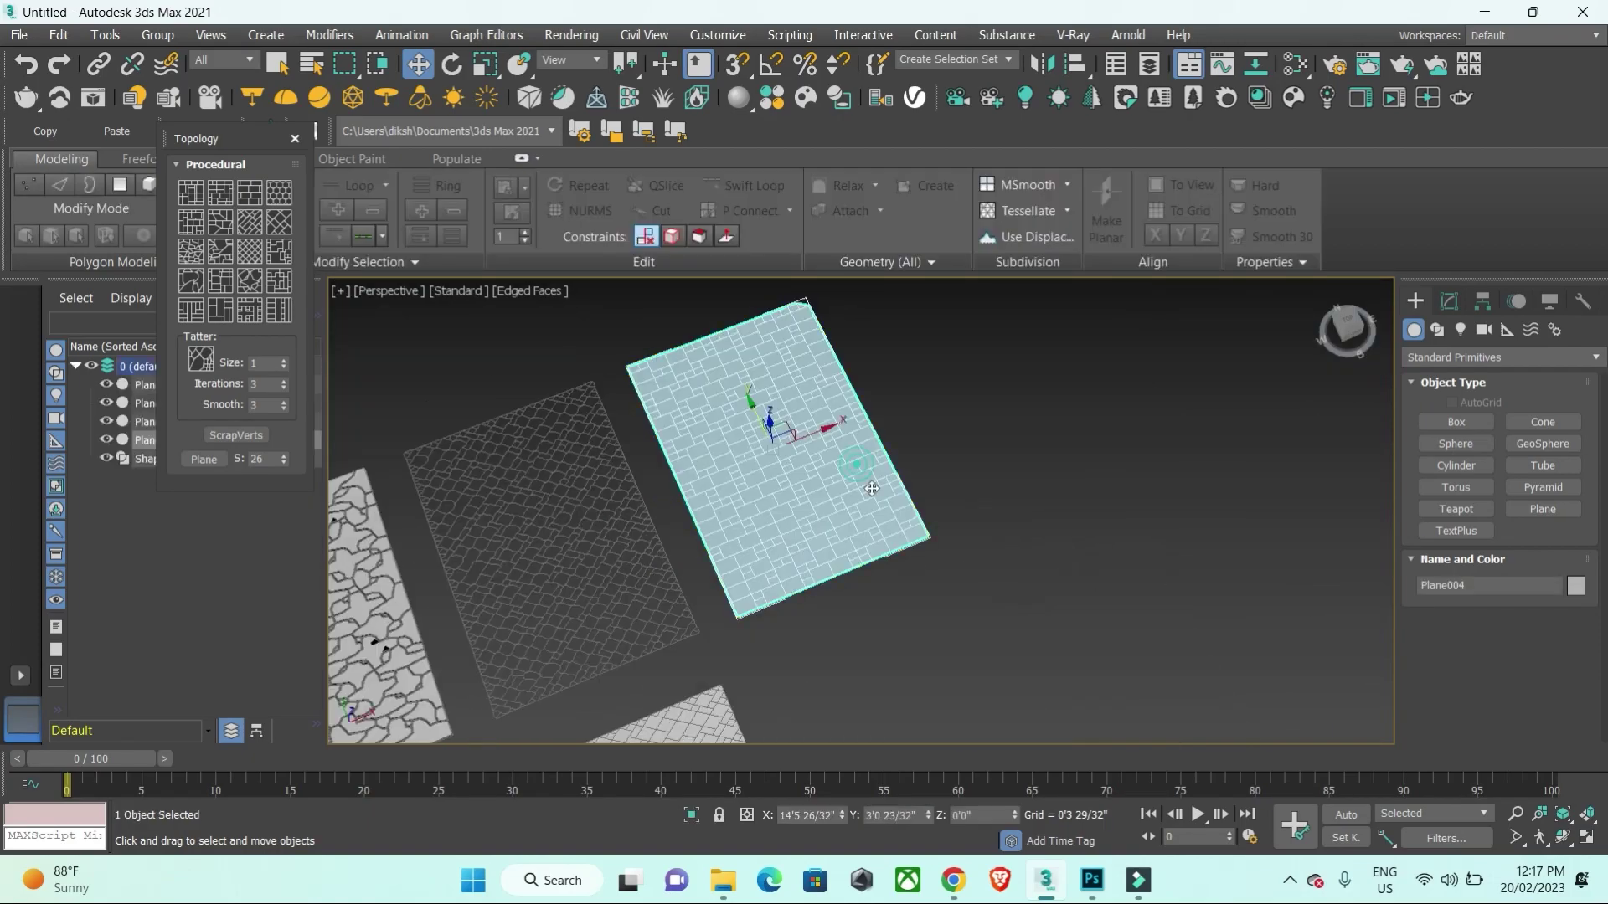
scroll(872, 488, "up", 2)
Step: Turn Plane004's brick-pattern edges into a linear spline, Shape002
left_click(1449, 300)
left_click(1413, 386)
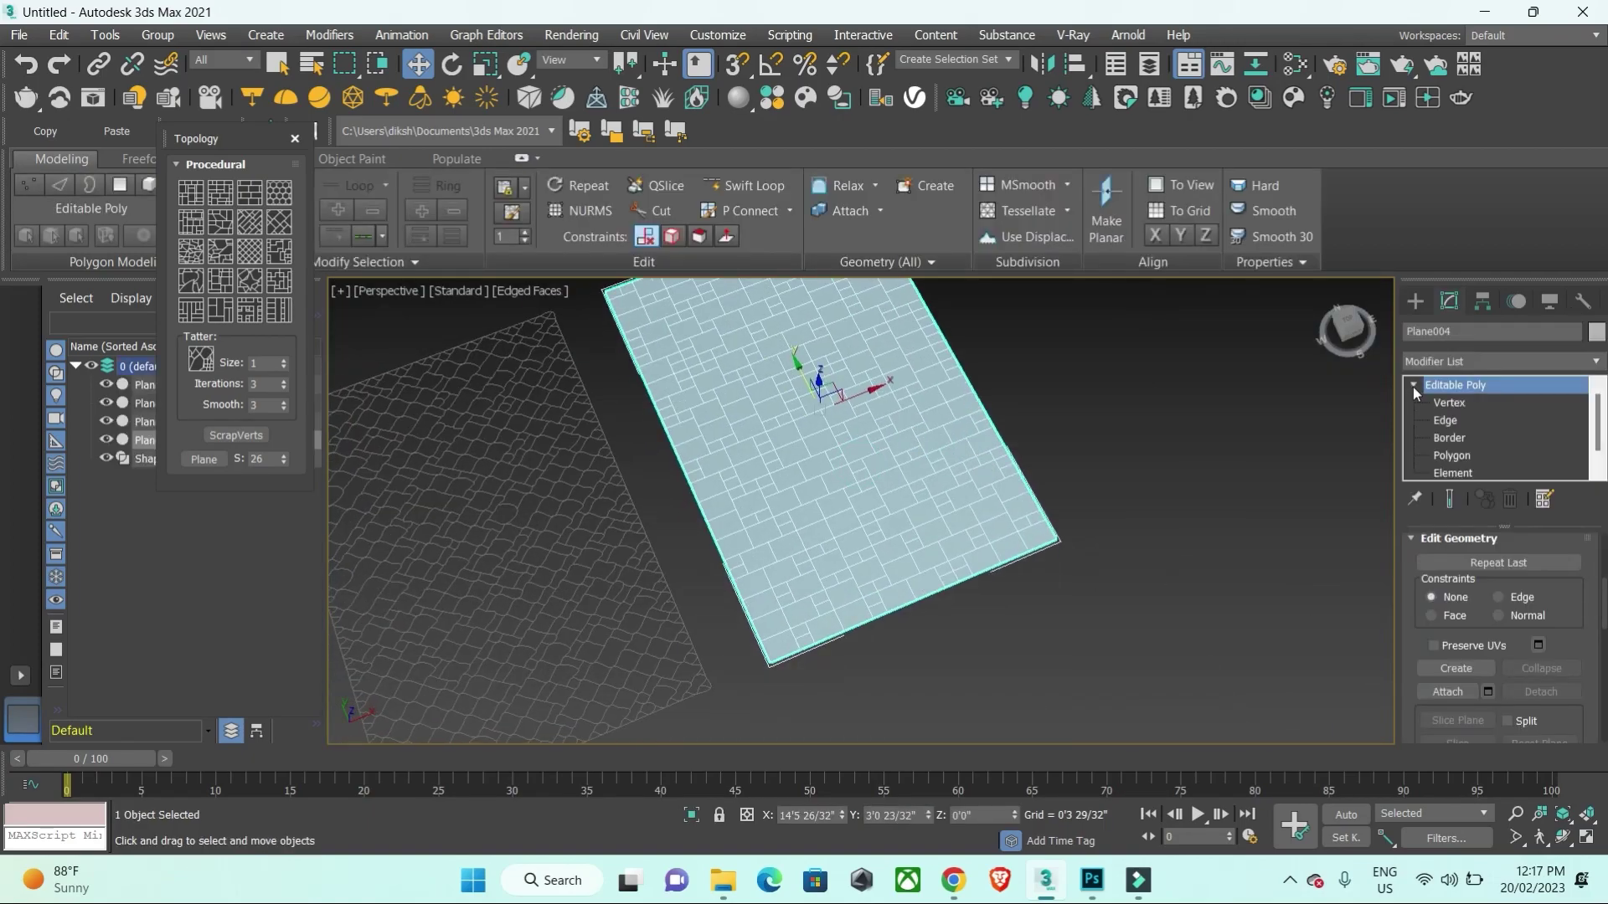
key("2")
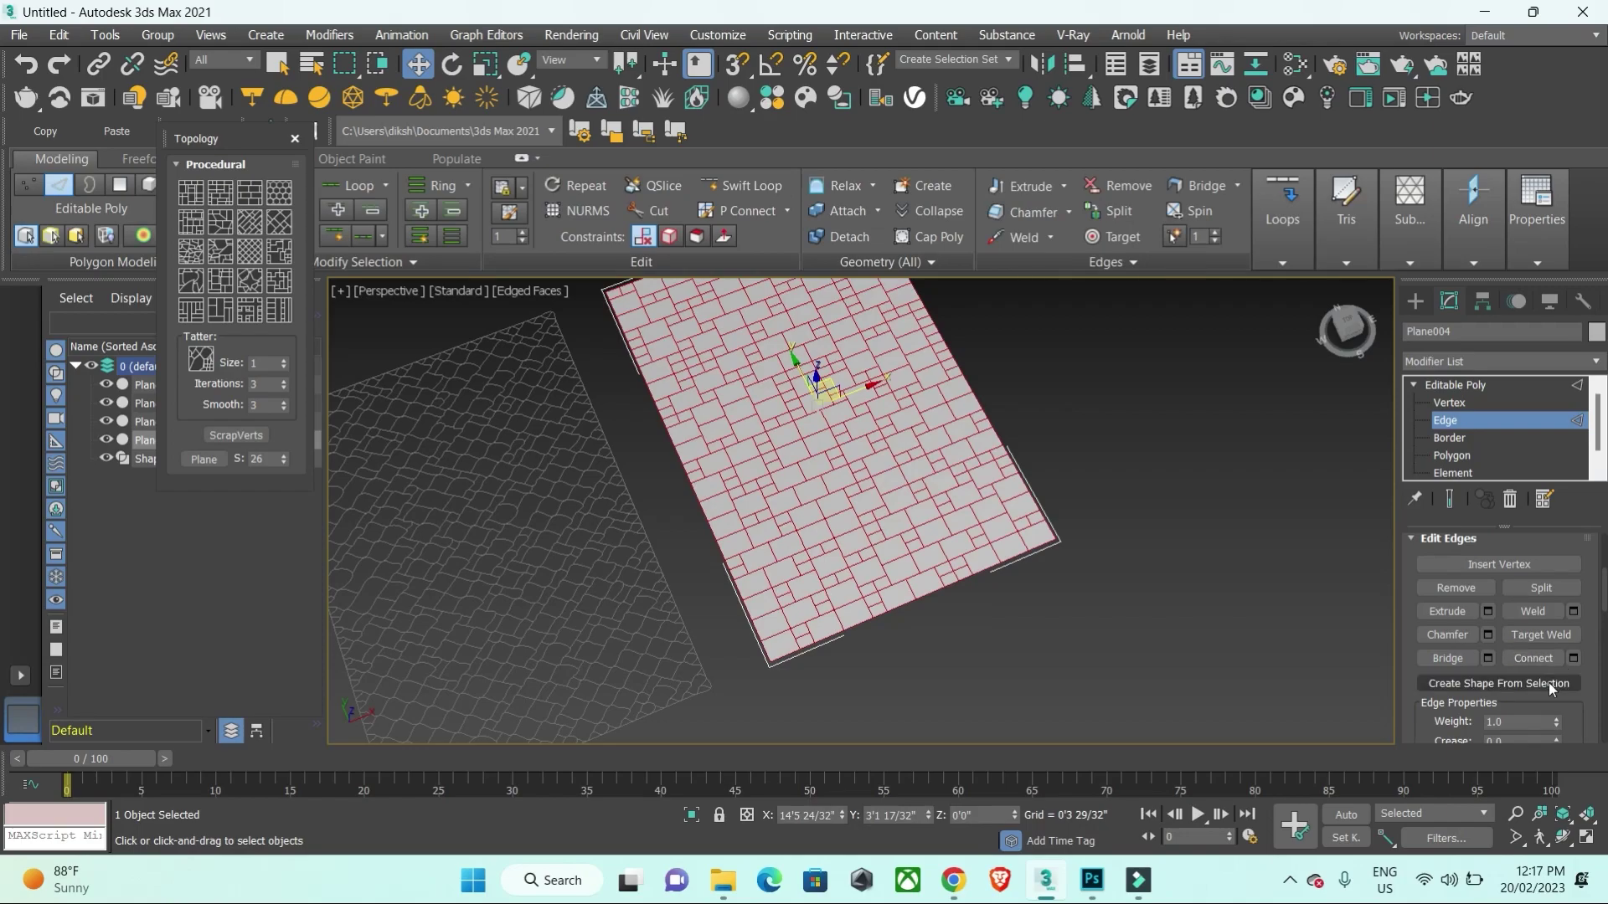
left_click(1549, 682)
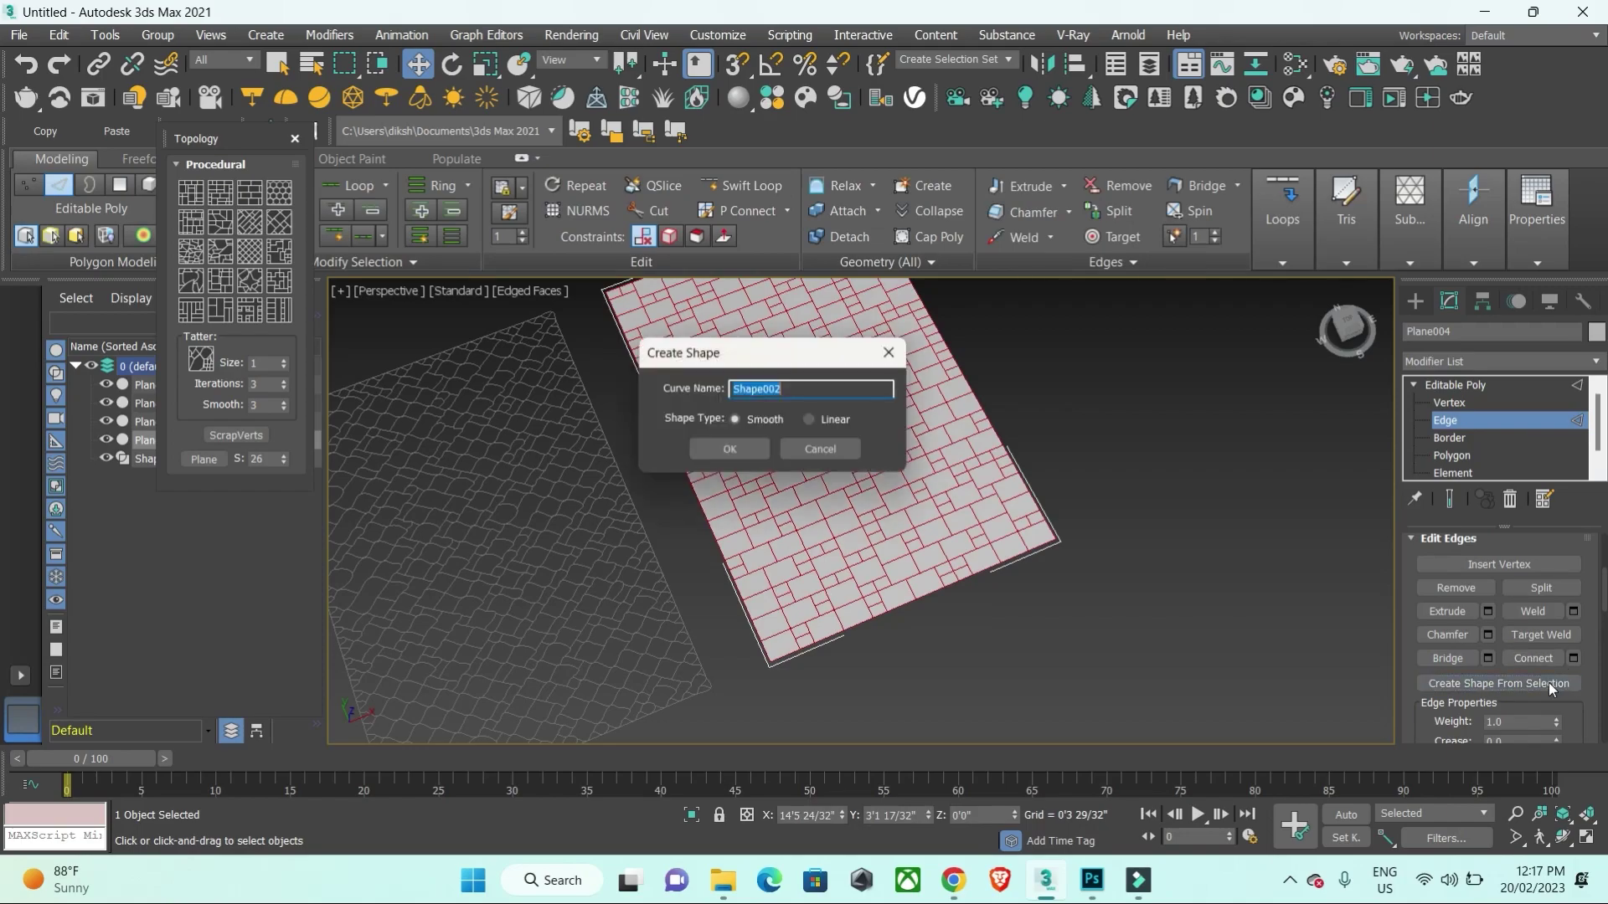
left_click(811, 422)
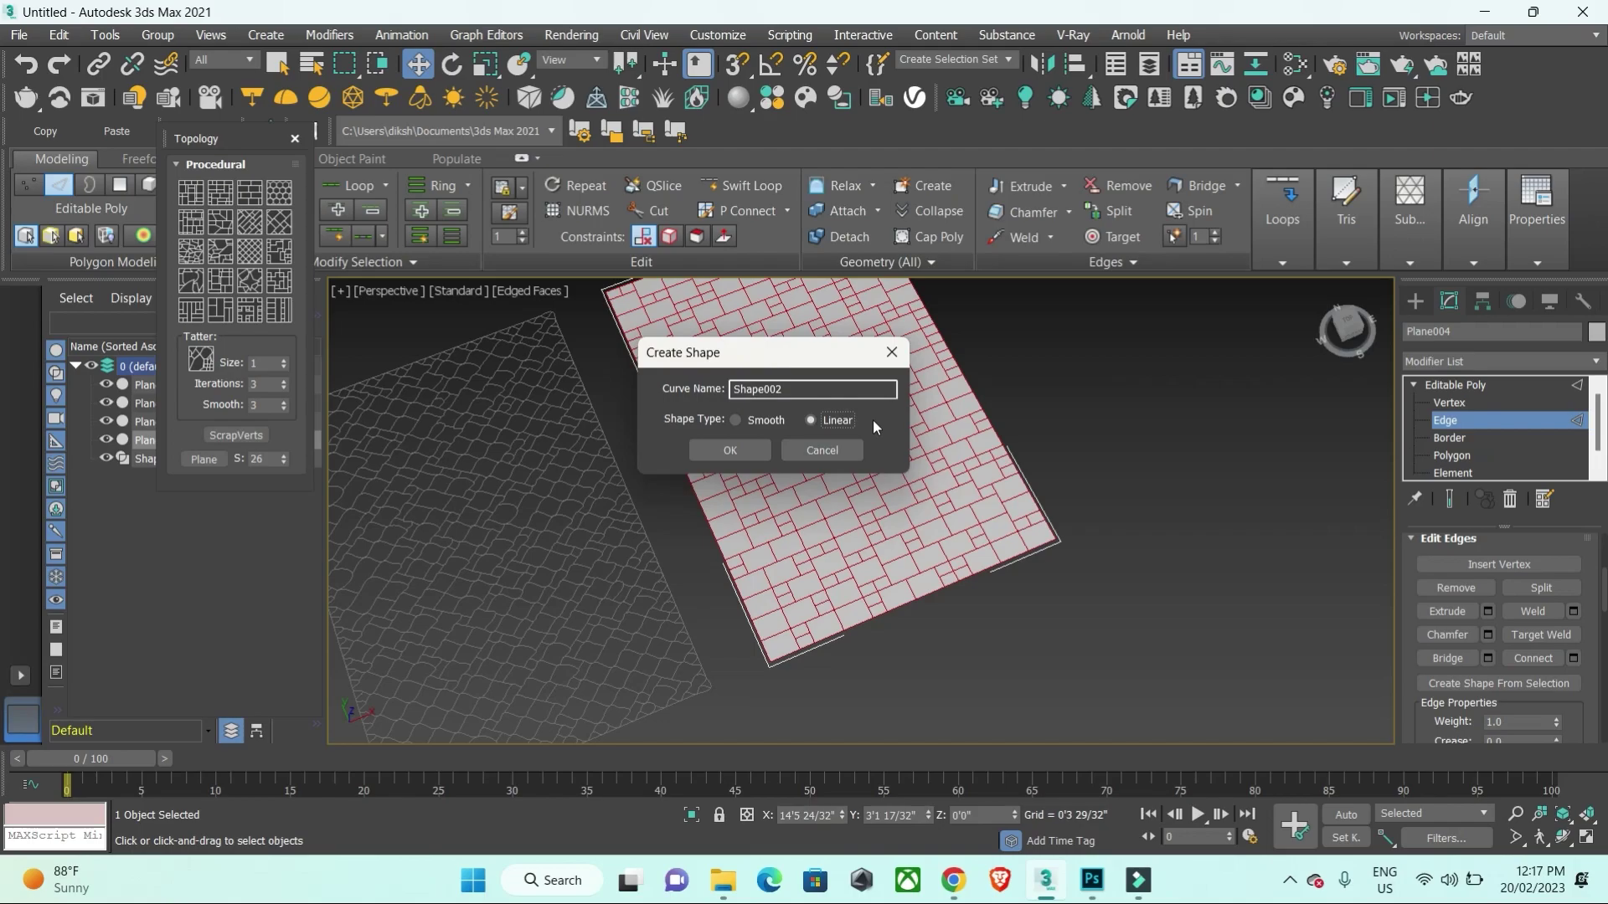
left_click(730, 450)
scroll(1107, 481, "down", 4)
left_click(1415, 301)
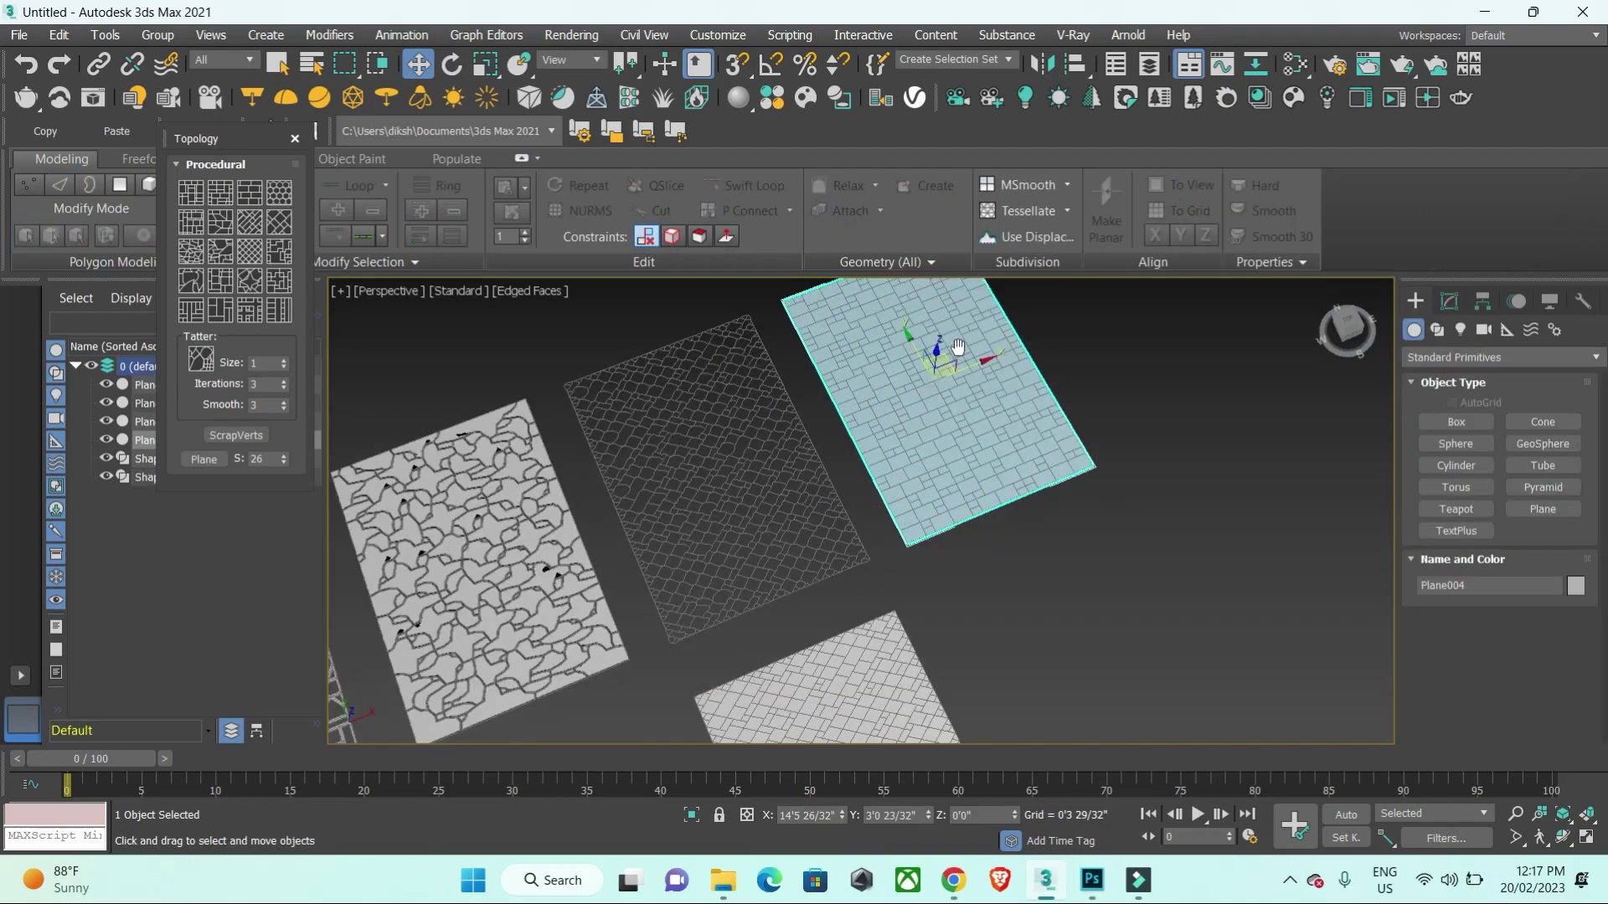
middle_click_drag(957, 346, 1163, 479)
Step: Select Shape001 and enable its rendering in the viewport as solid bars
left_click(1163, 478)
scroll(1008, 474, "up", 3)
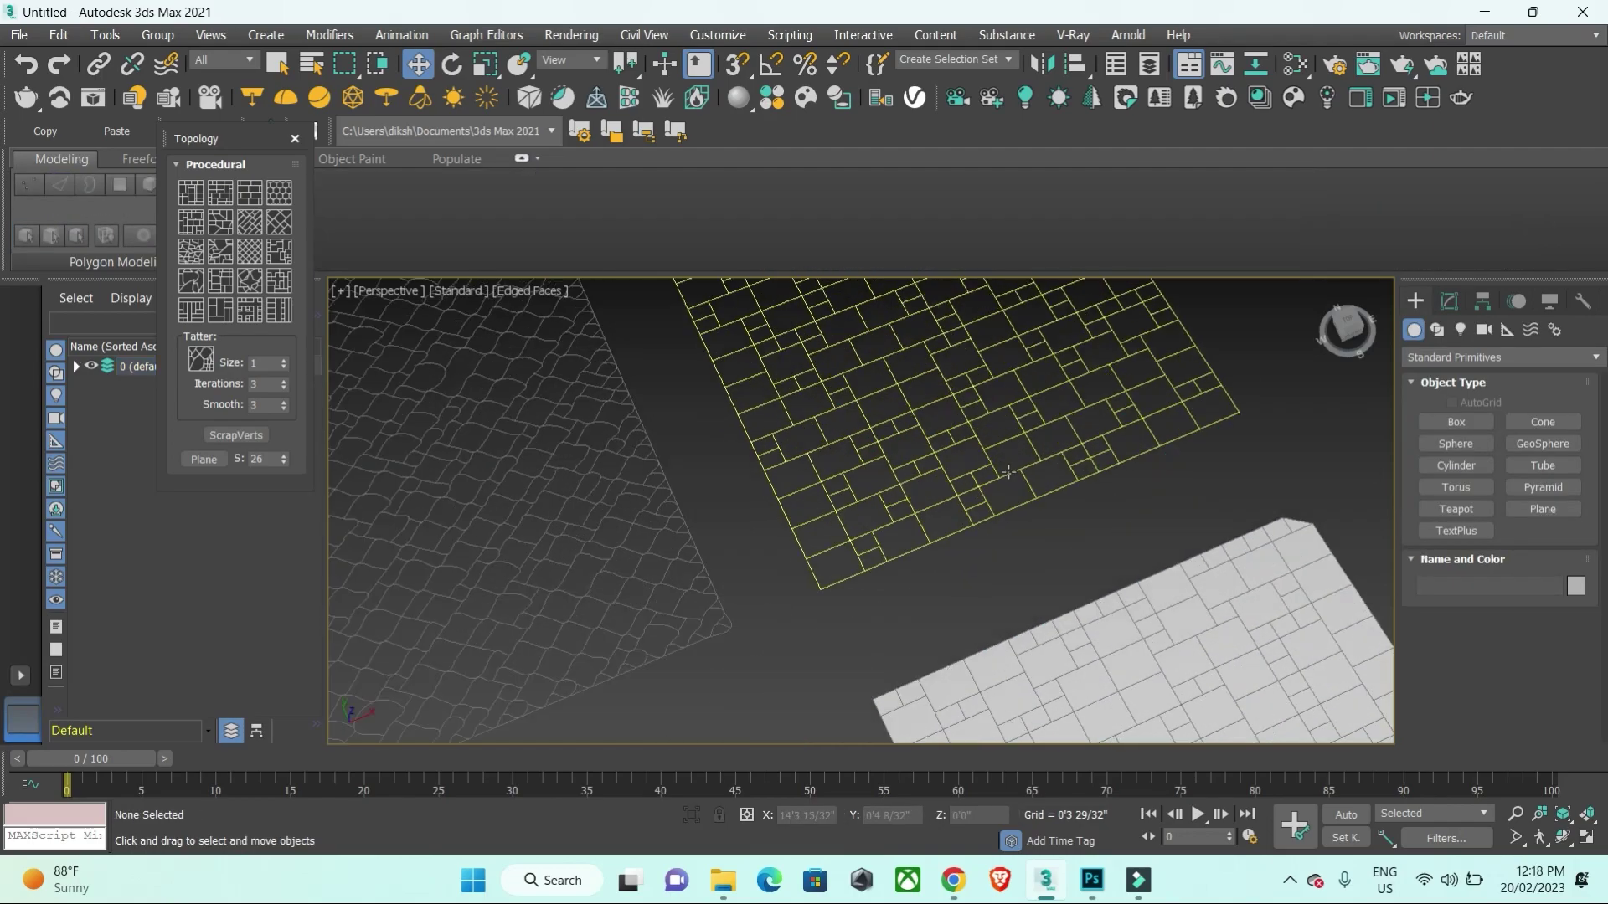
scroll(1220, 574, "down", 4)
scroll(1029, 479, "up", 5)
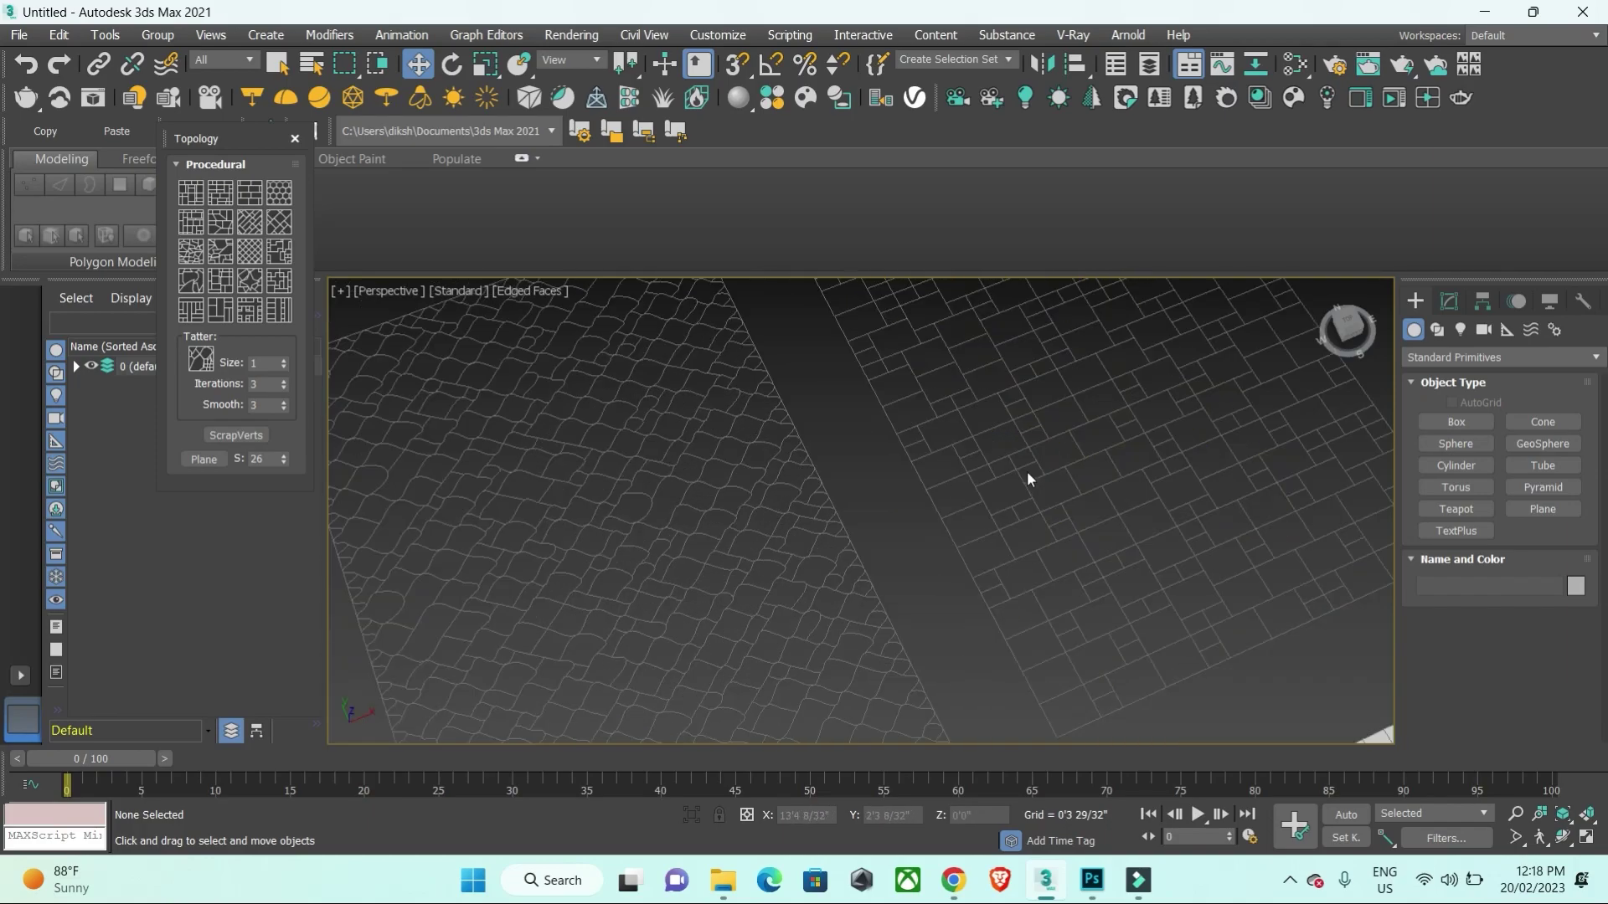
scroll(1035, 477, "up", 3)
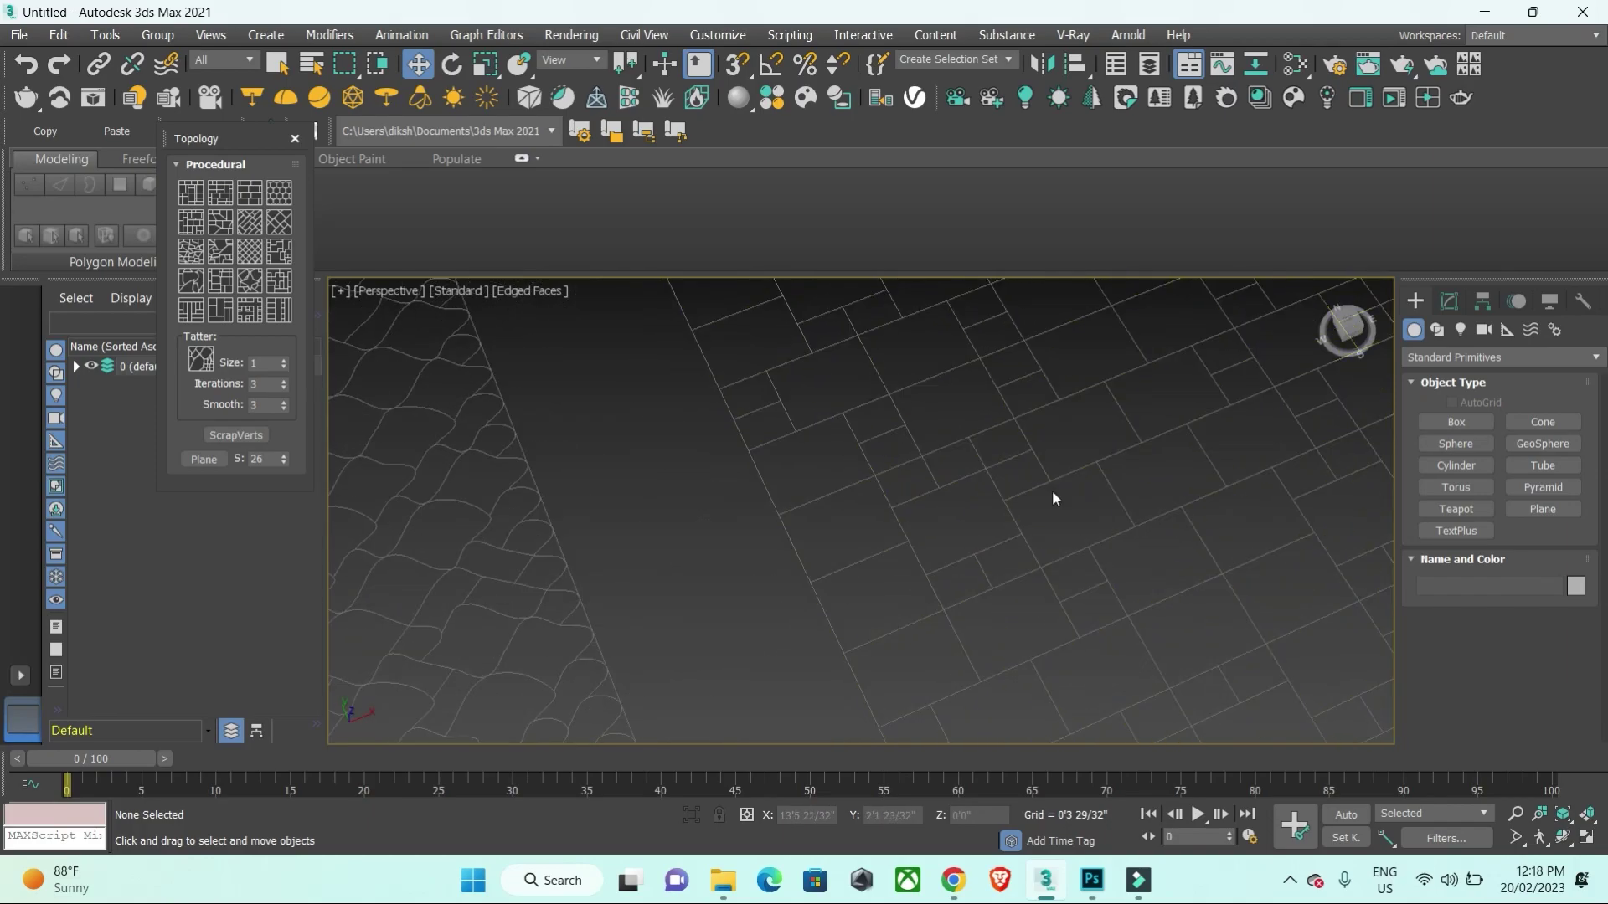
scroll(1005, 494, "down", 4)
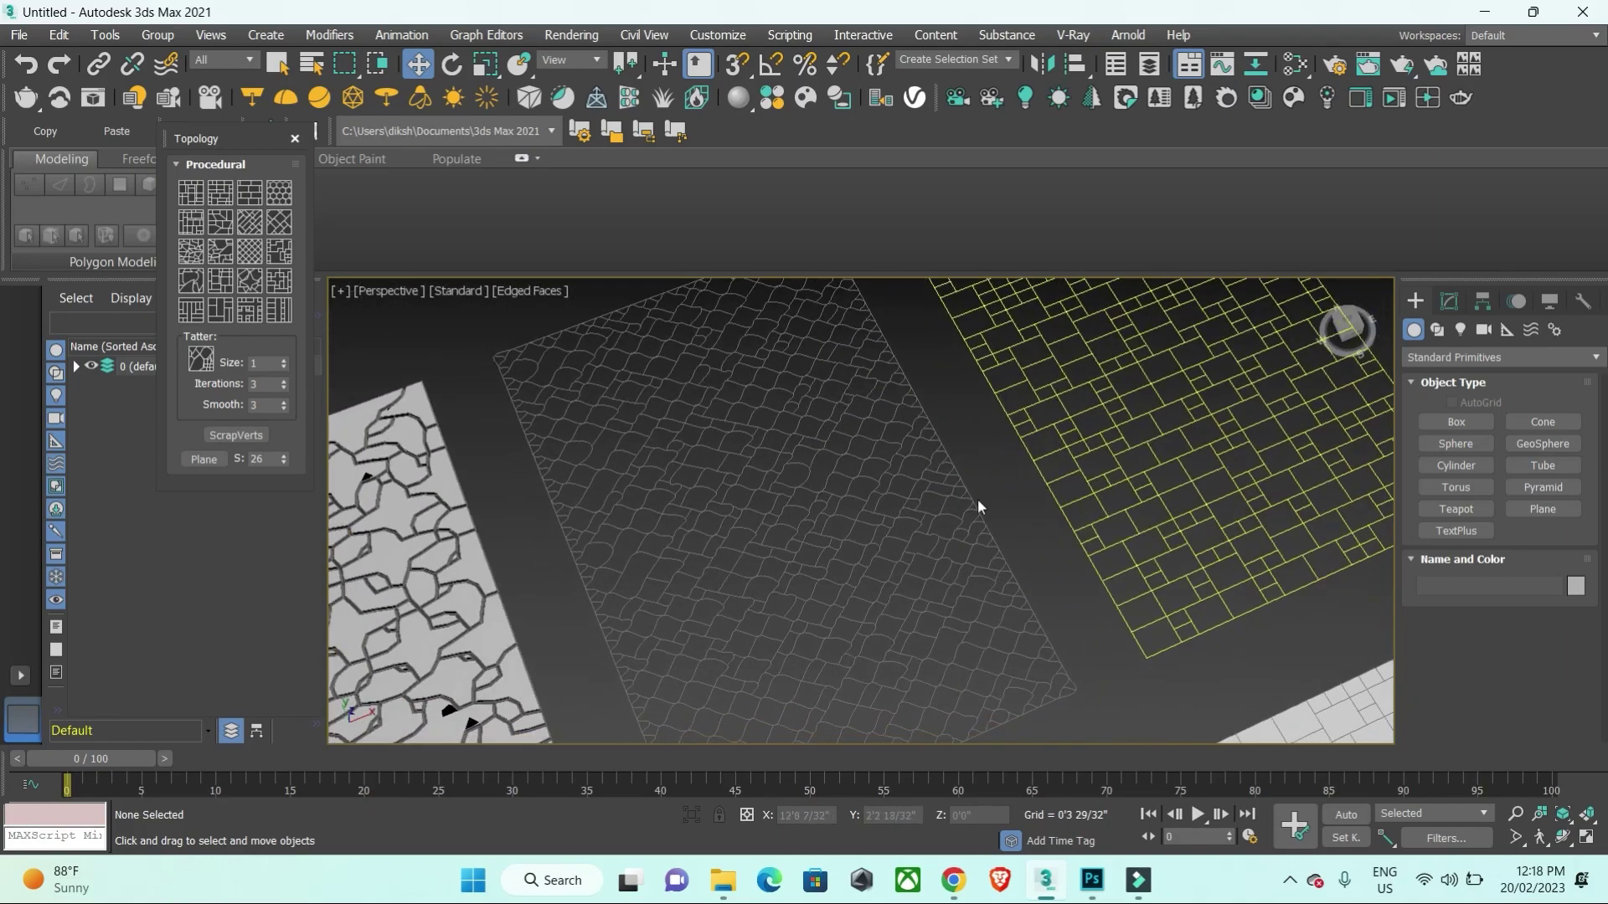
left_click(943, 514)
left_click(1449, 301)
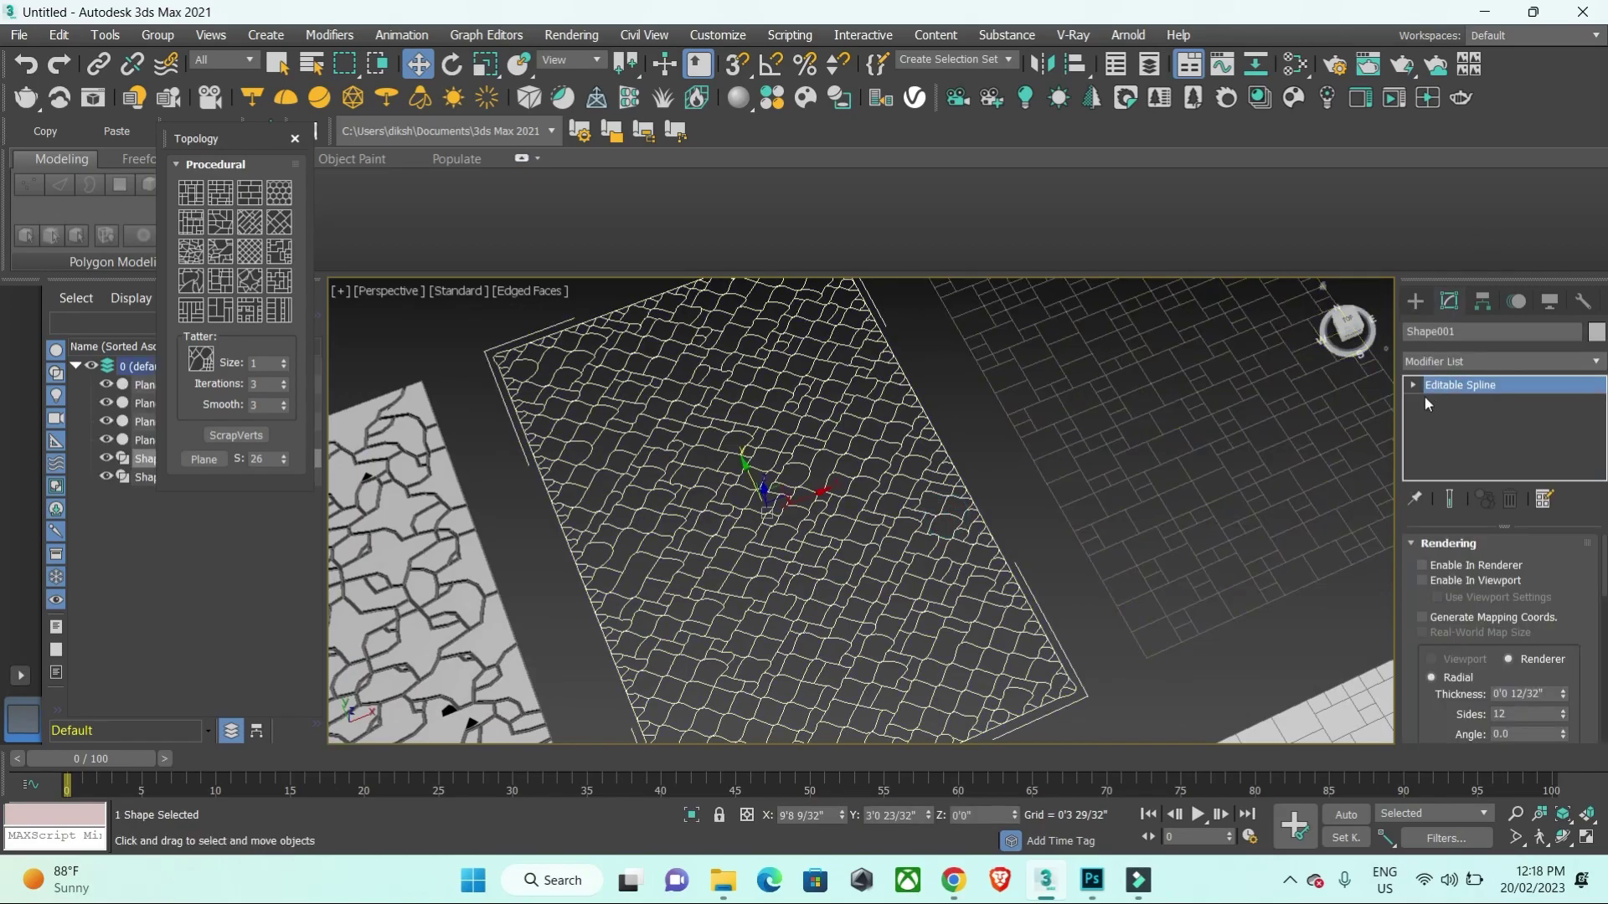
left_click(1413, 385)
left_click(1421, 581)
Step: Raise Shape001's radial thickness to 0'0 14/32" and view the panels from above
scroll(1088, 601, "up", 3)
scroll(1089, 601, "up", 5)
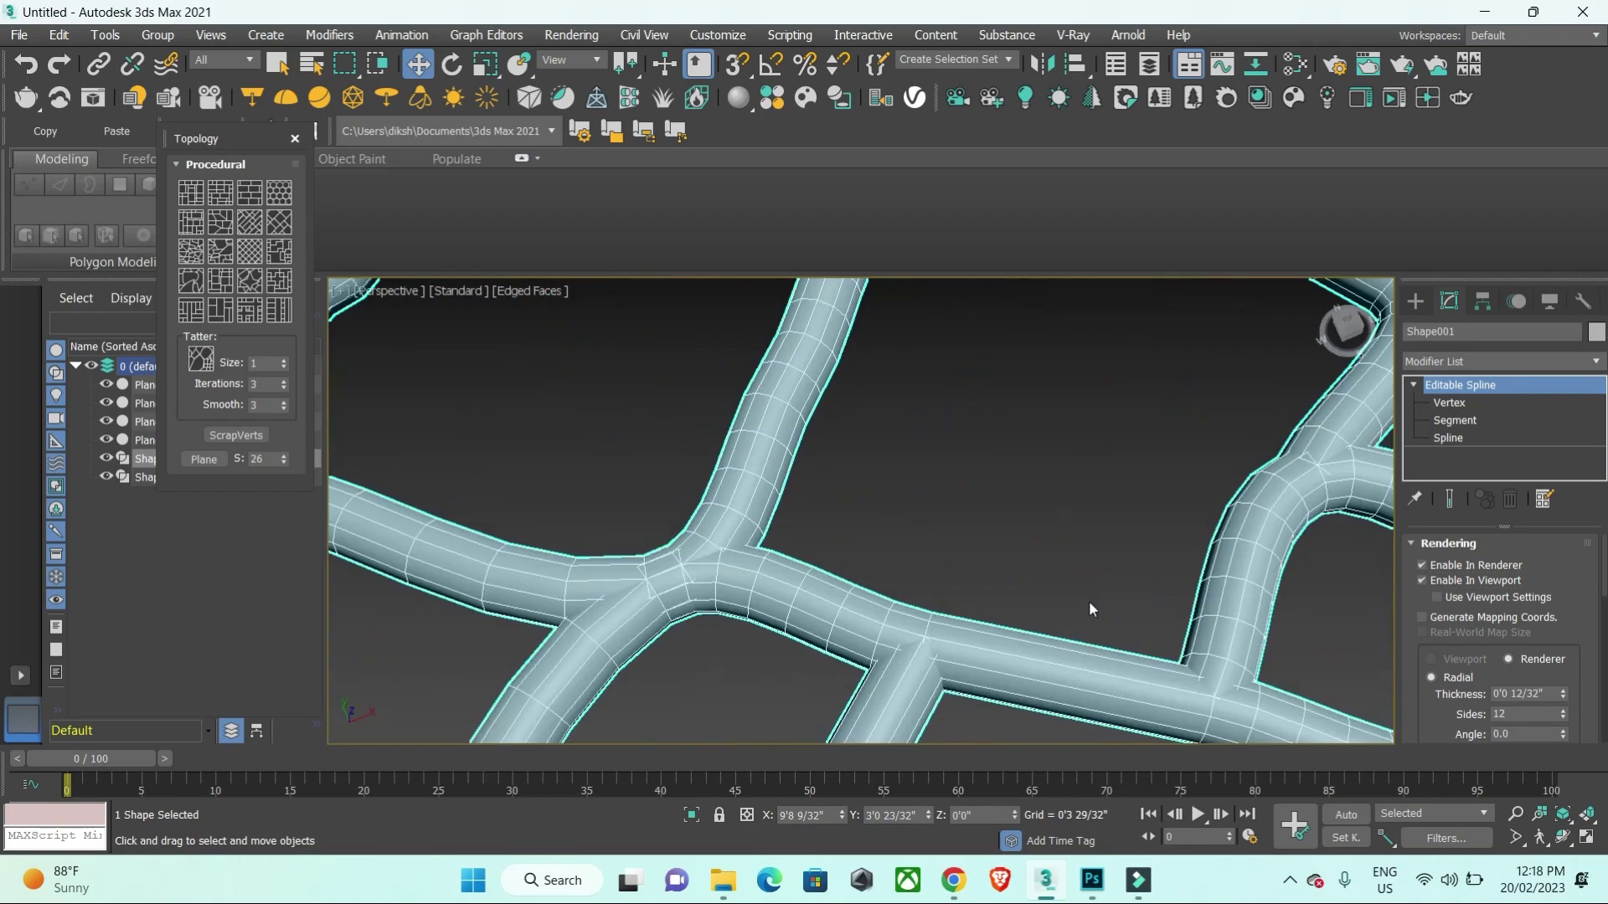
scroll(1088, 609, "down", 5)
scroll(1533, 604, "down", 2)
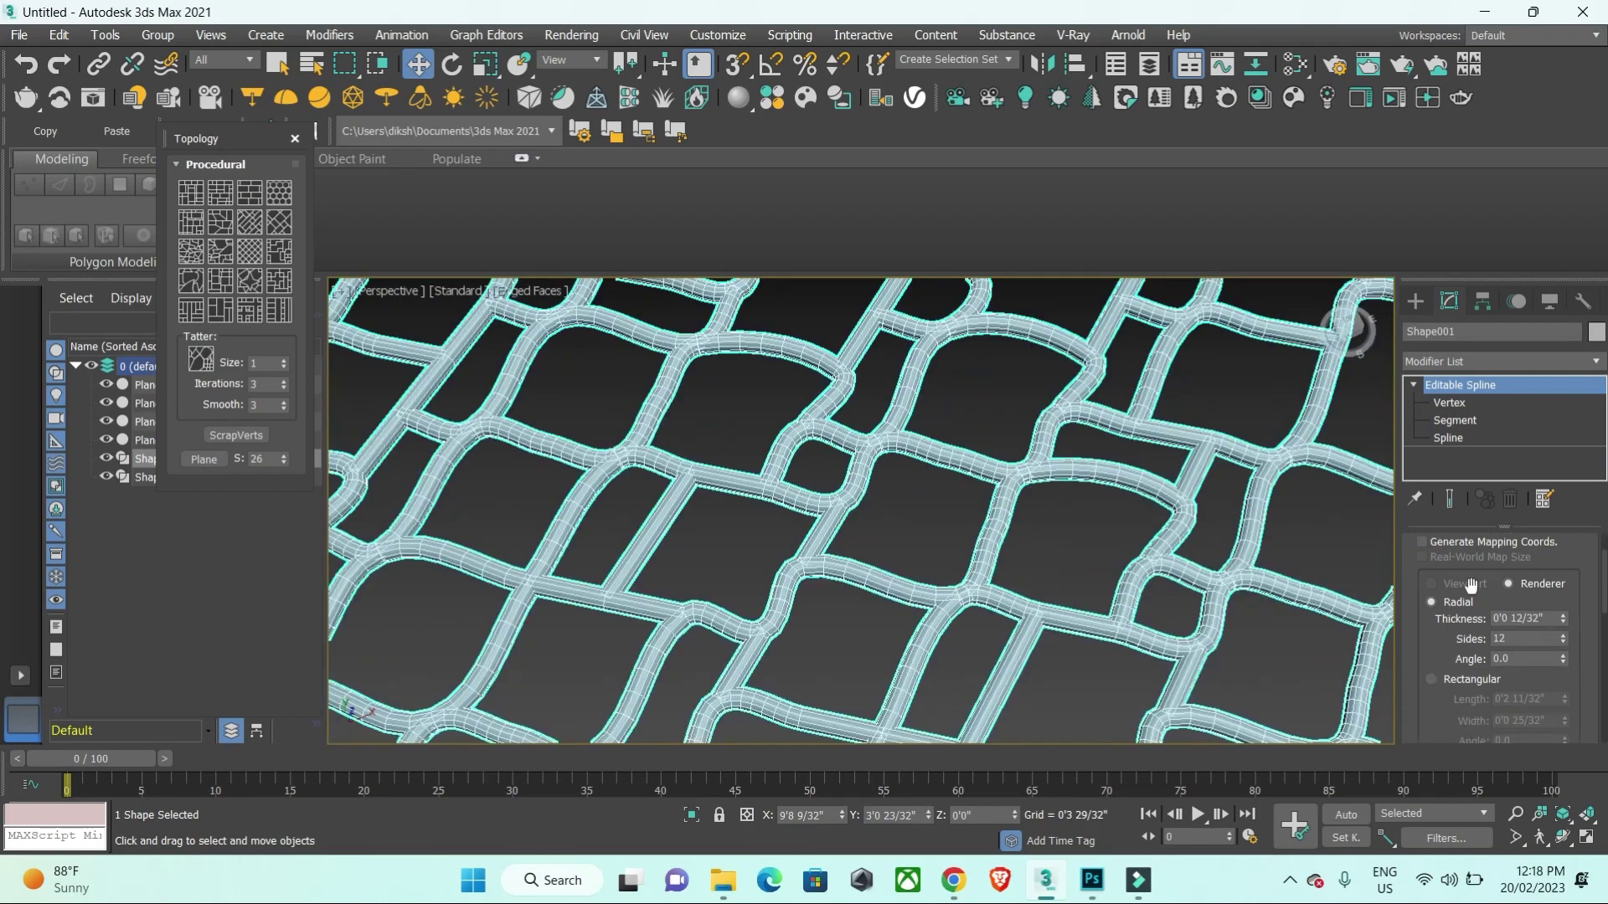
left_click(1562, 615)
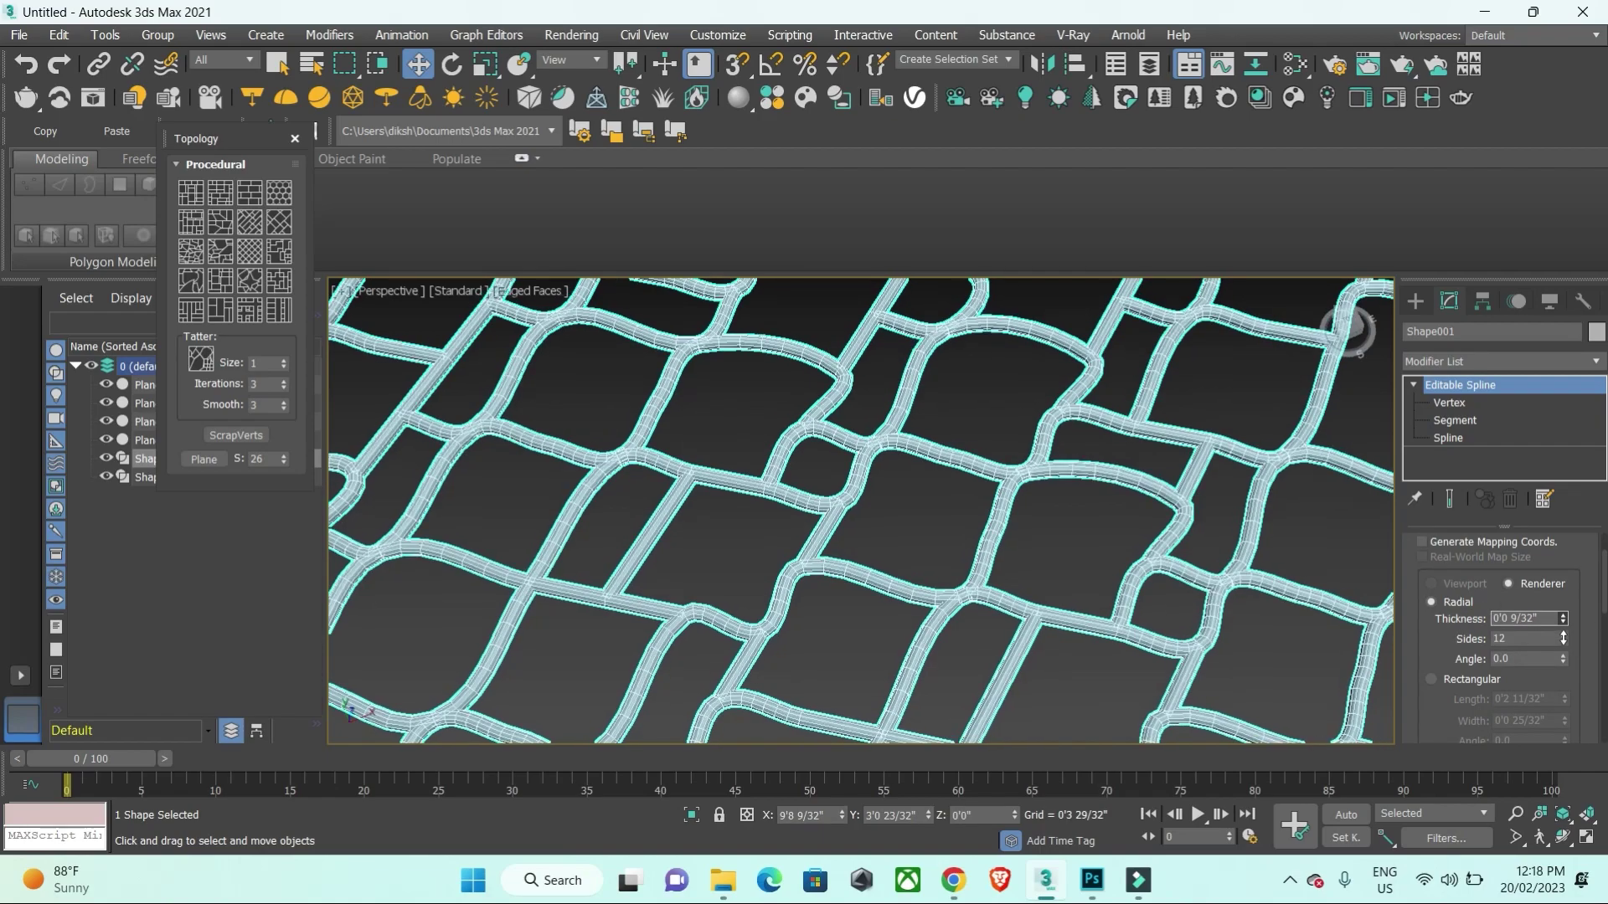
scroll(807, 624, "down", 8)
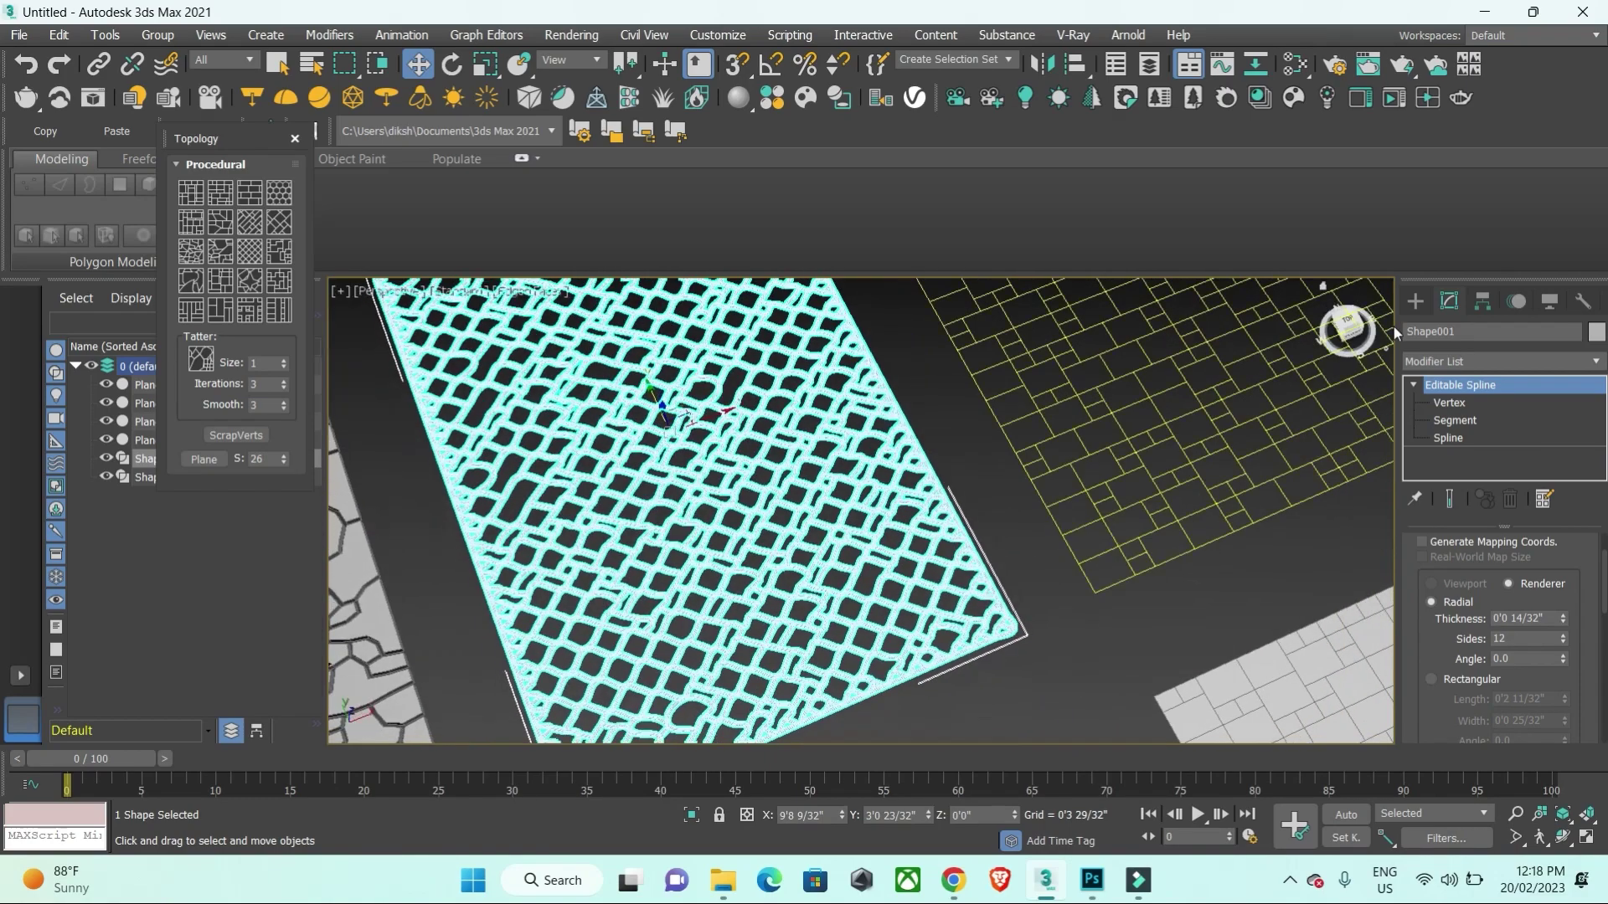
left_click(1414, 301)
middle_click_drag(1282, 447, 1123, 466, "alt")
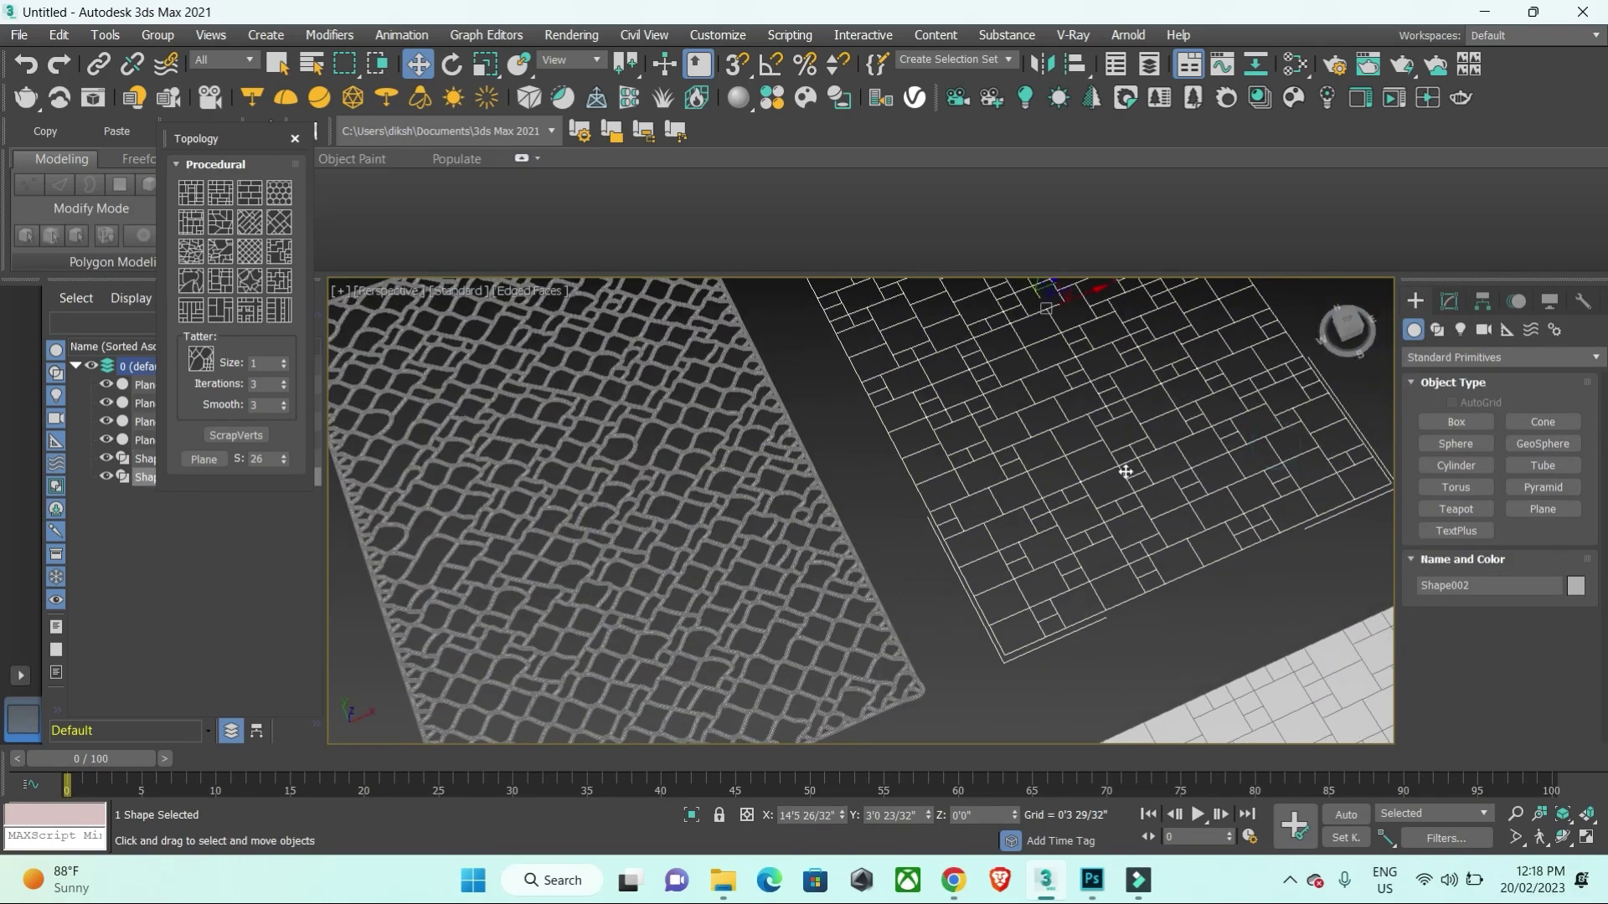
scroll(1123, 466, "up", 3)
Step: Render Shape002 in the viewport as rectangular bars, 0'0 23/32" by 0'0 19/32"
left_click(1435, 300)
left_click(1423, 387)
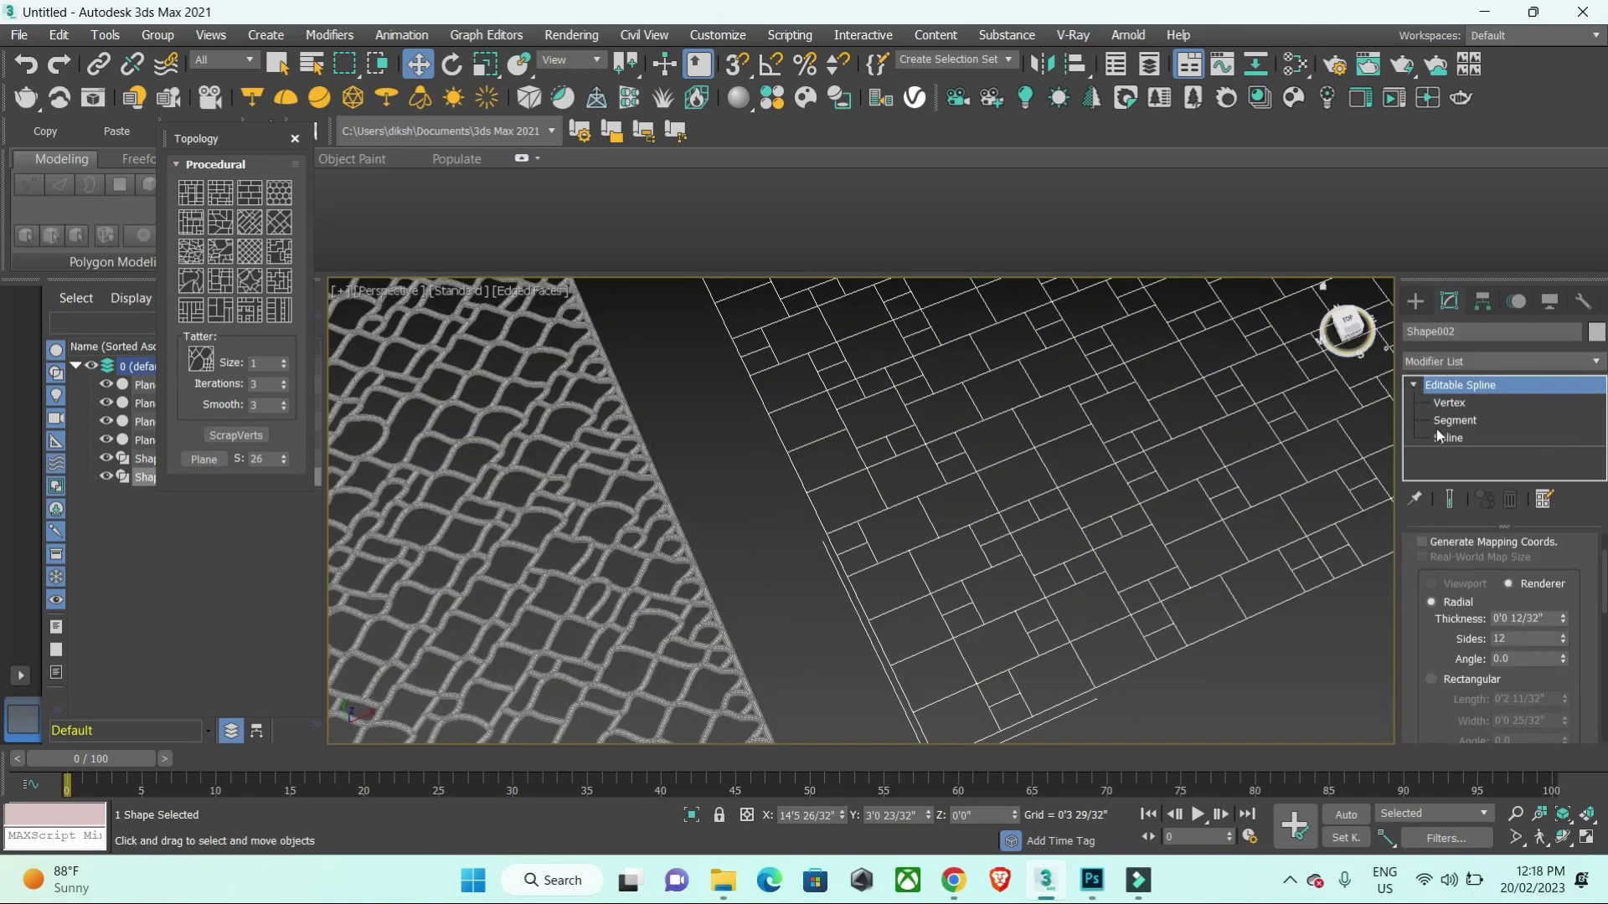
scroll(1414, 582, "up", 2)
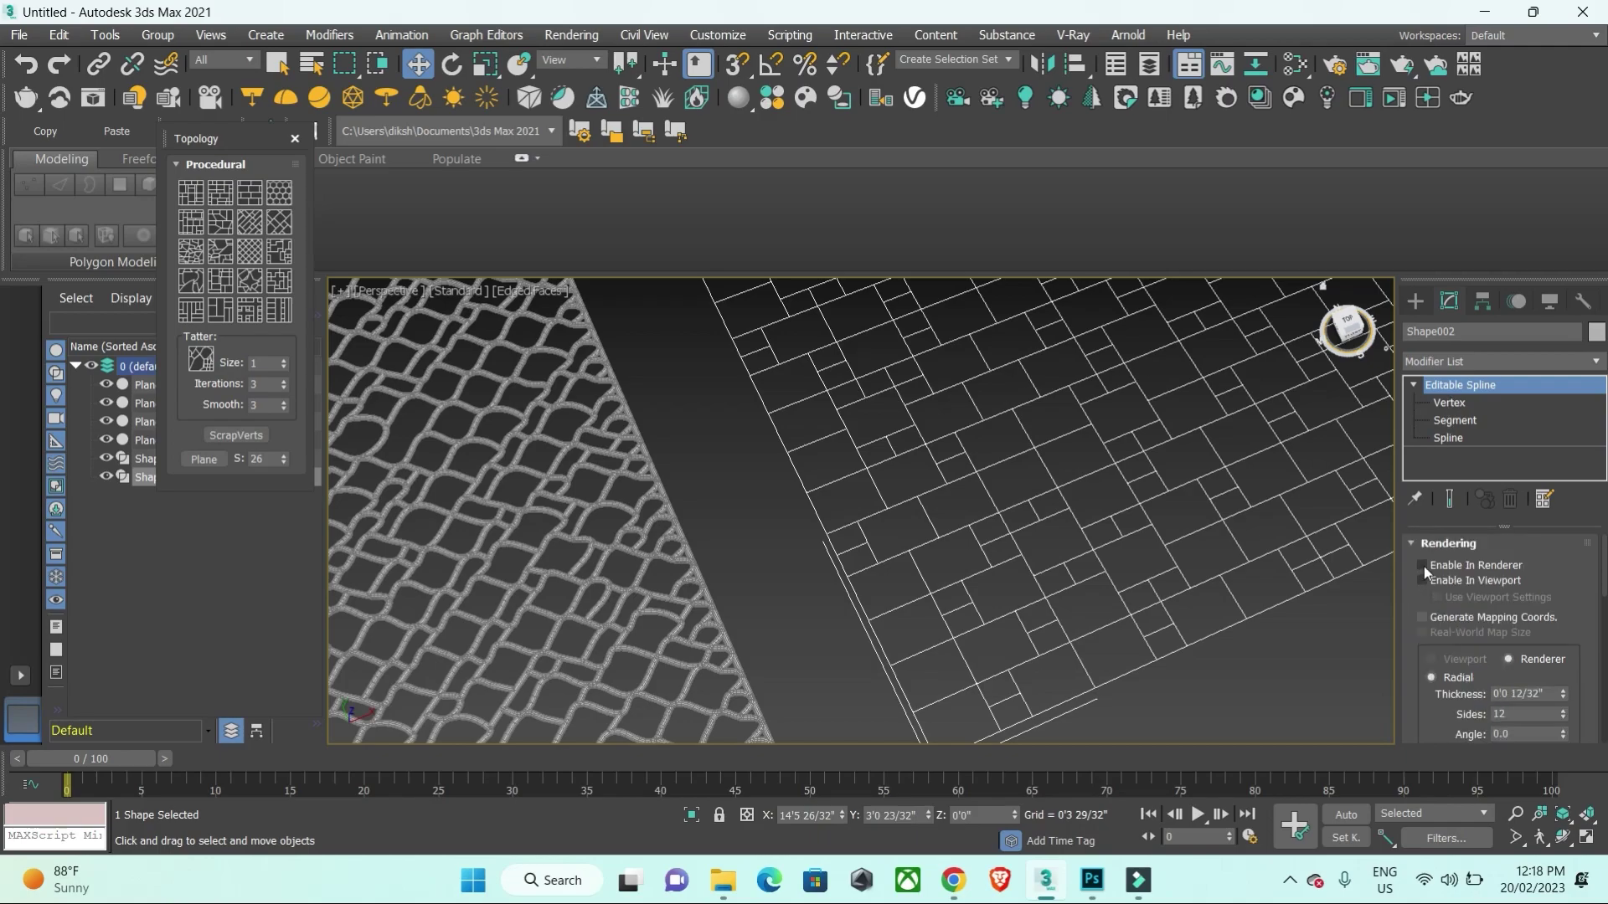
left_click(1423, 581)
scroll(1473, 629, "down", 3)
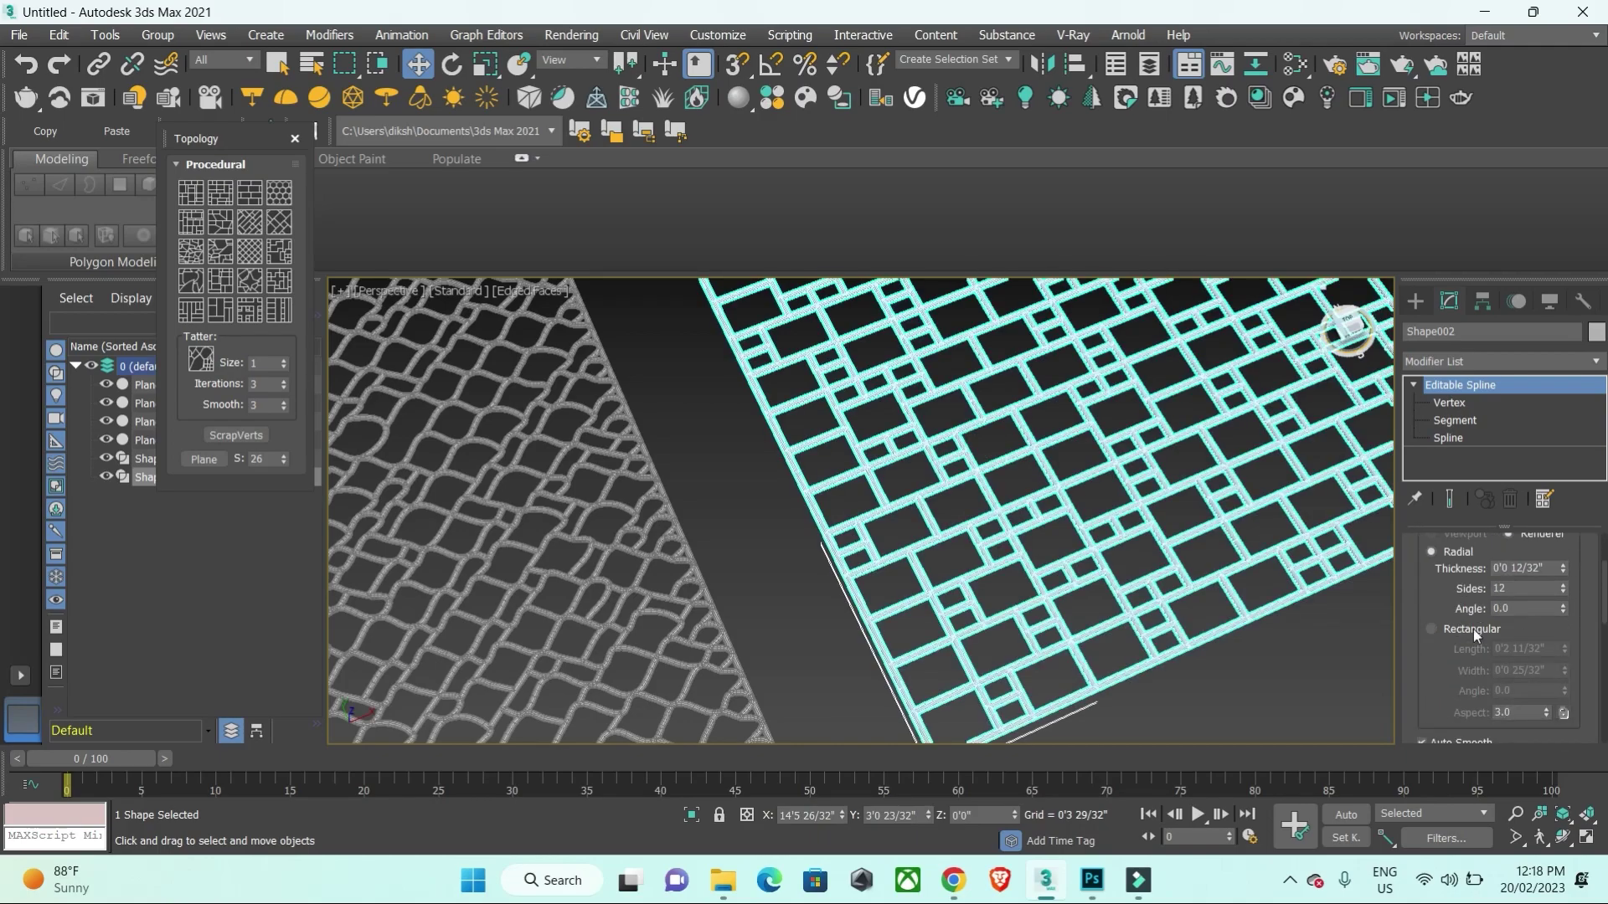
left_click(1430, 629)
scroll(862, 510, "up", 5)
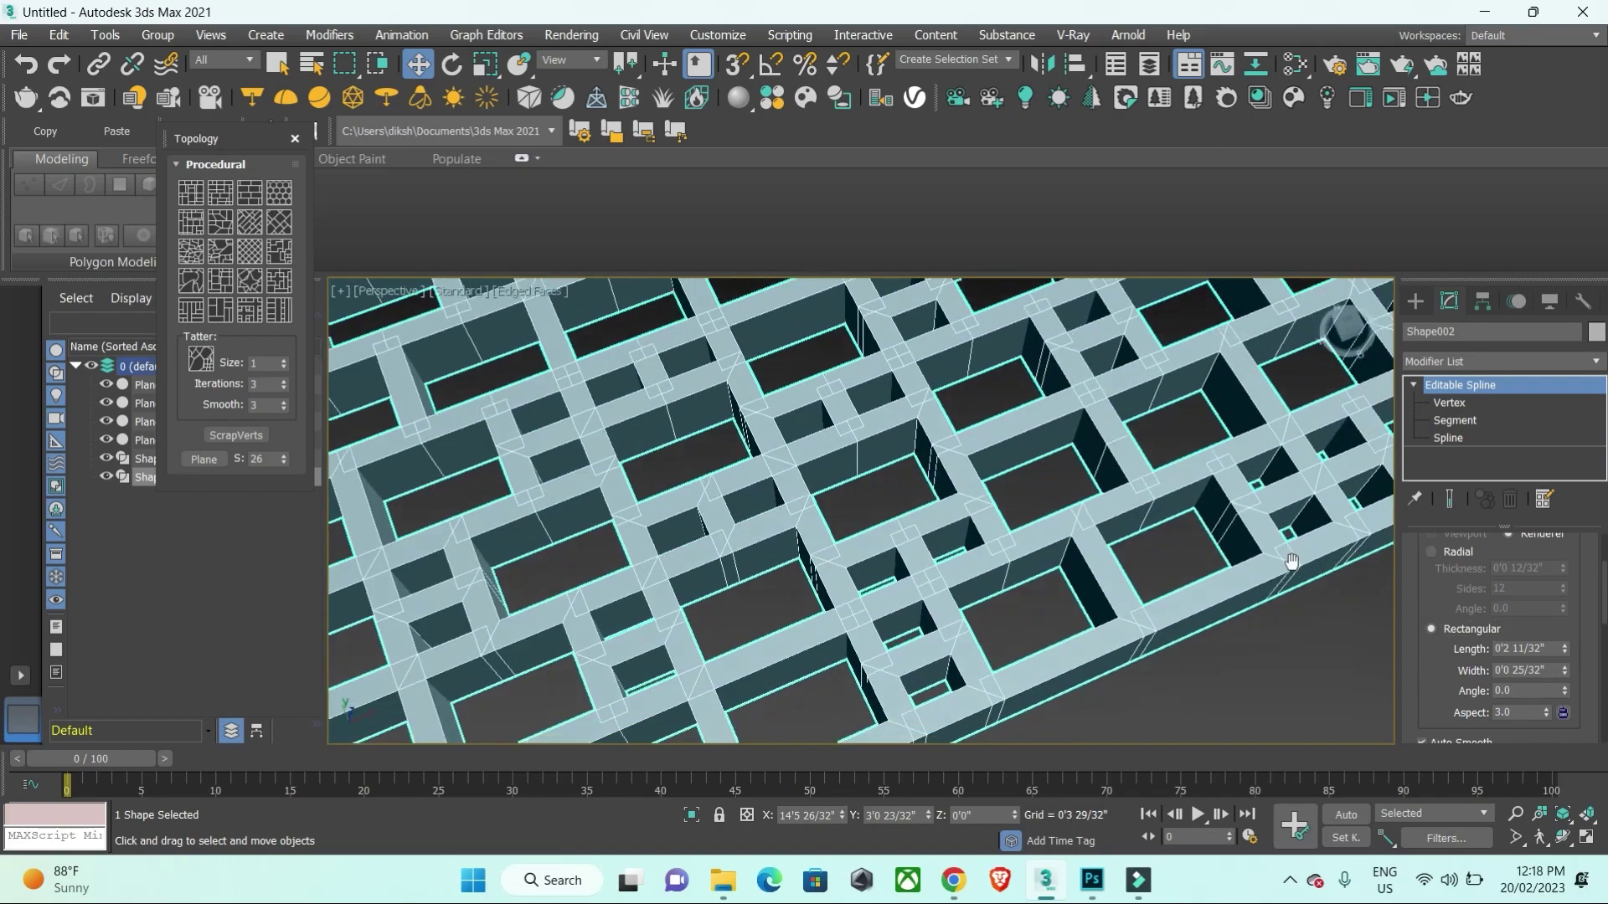
left_click_drag(1559, 656, 1566, 662)
left_click_drag(1574, 687, 1565, 695)
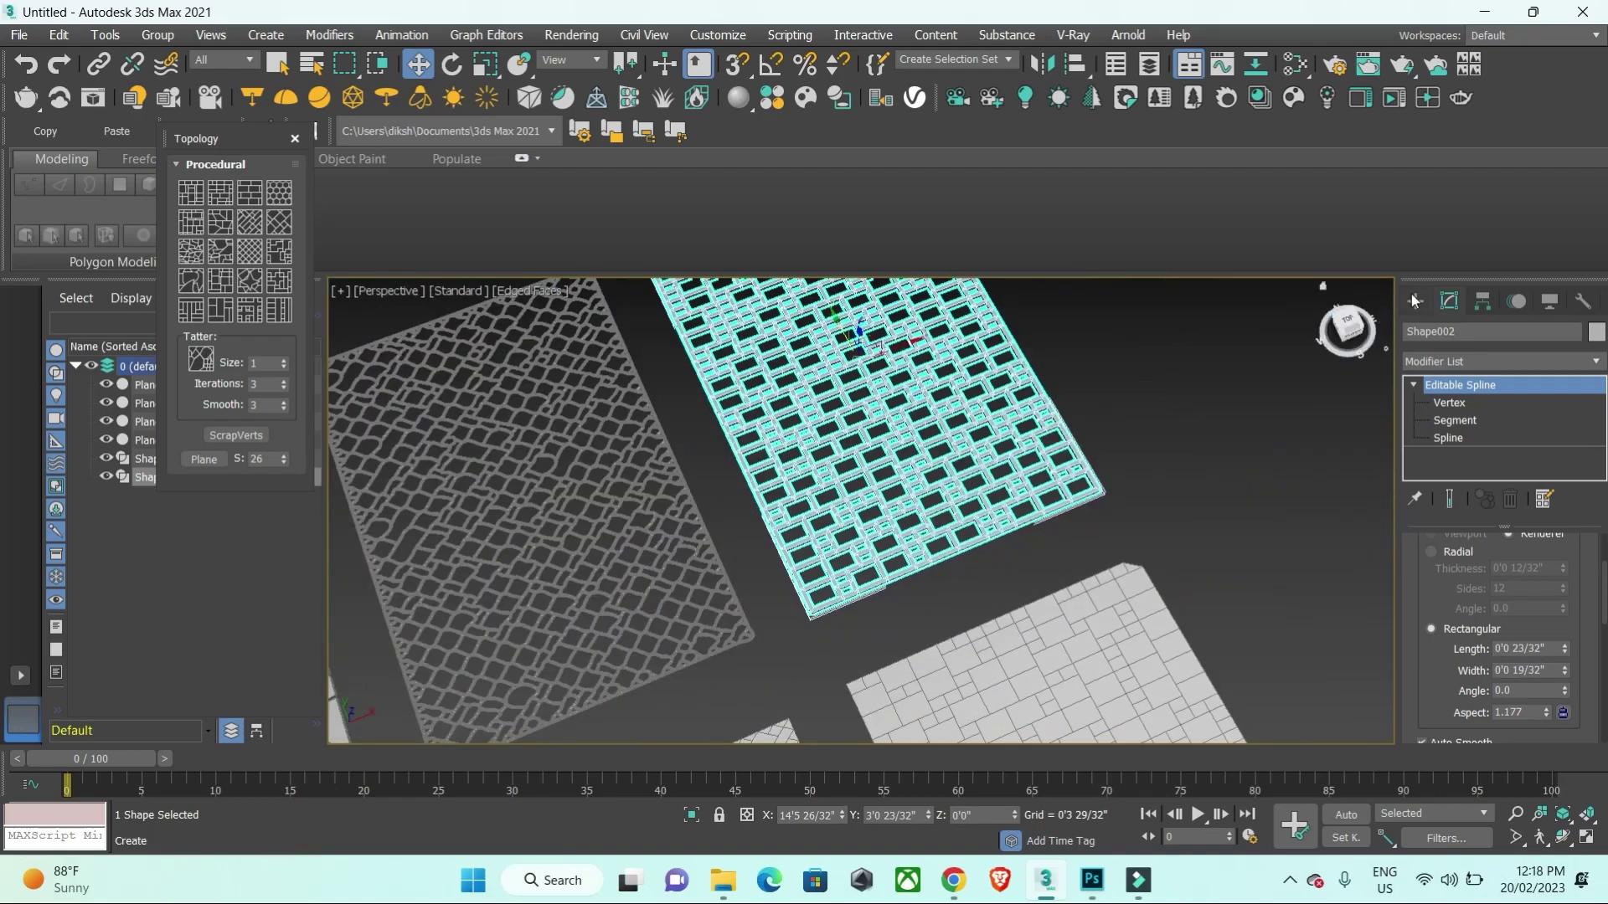
scroll(1004, 469, "up", 2)
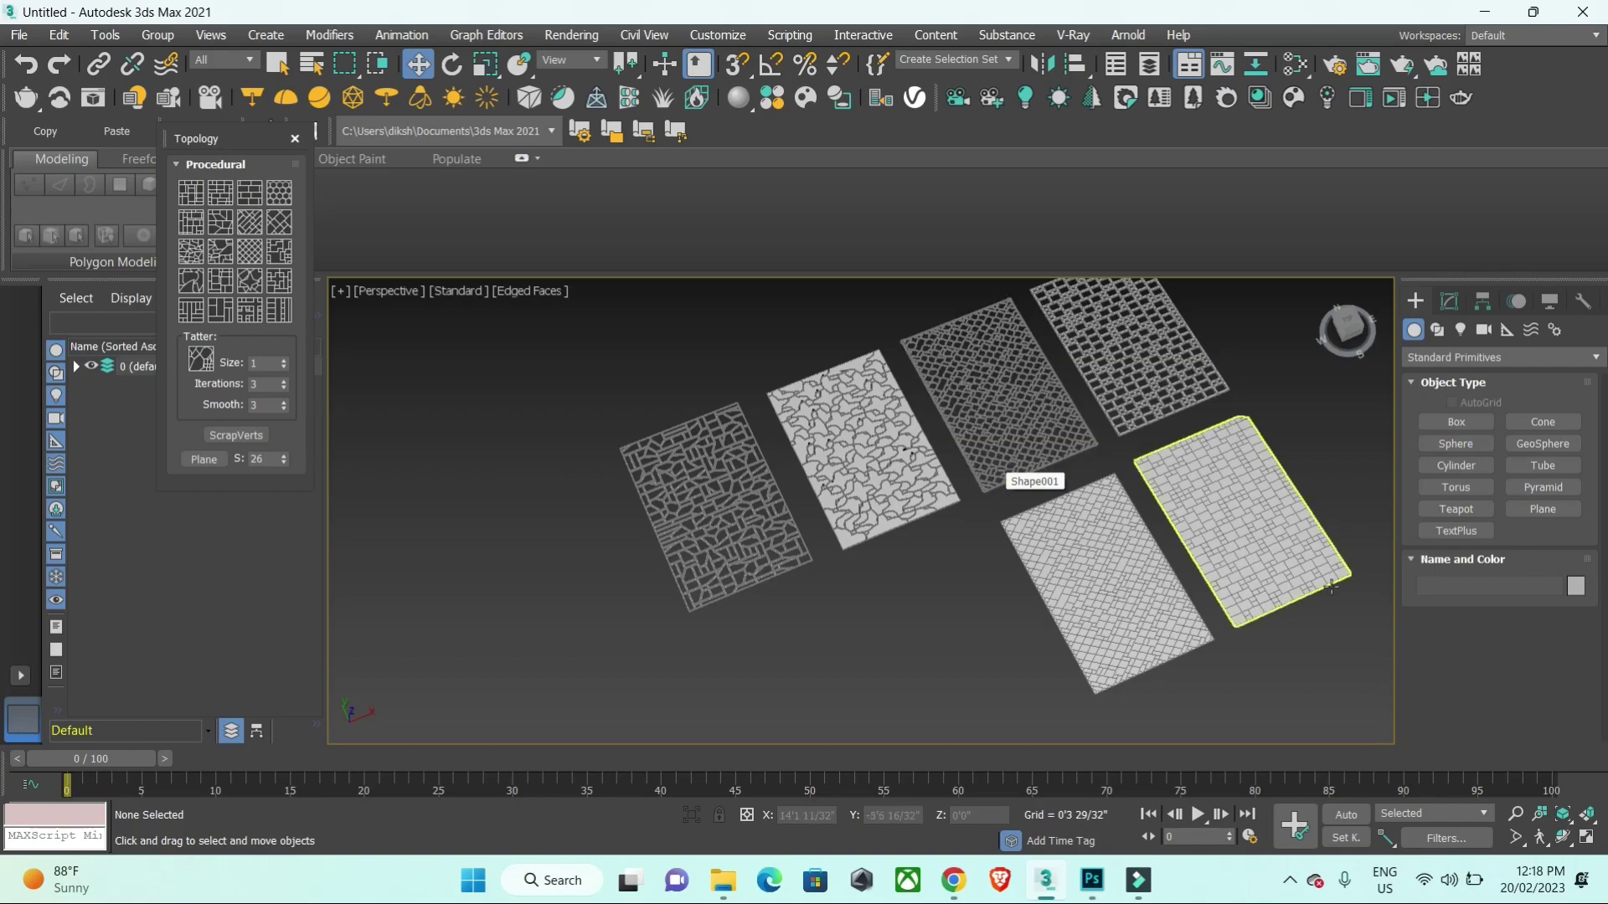
middle_click_drag(1328, 563, 1227, 603, "alt")
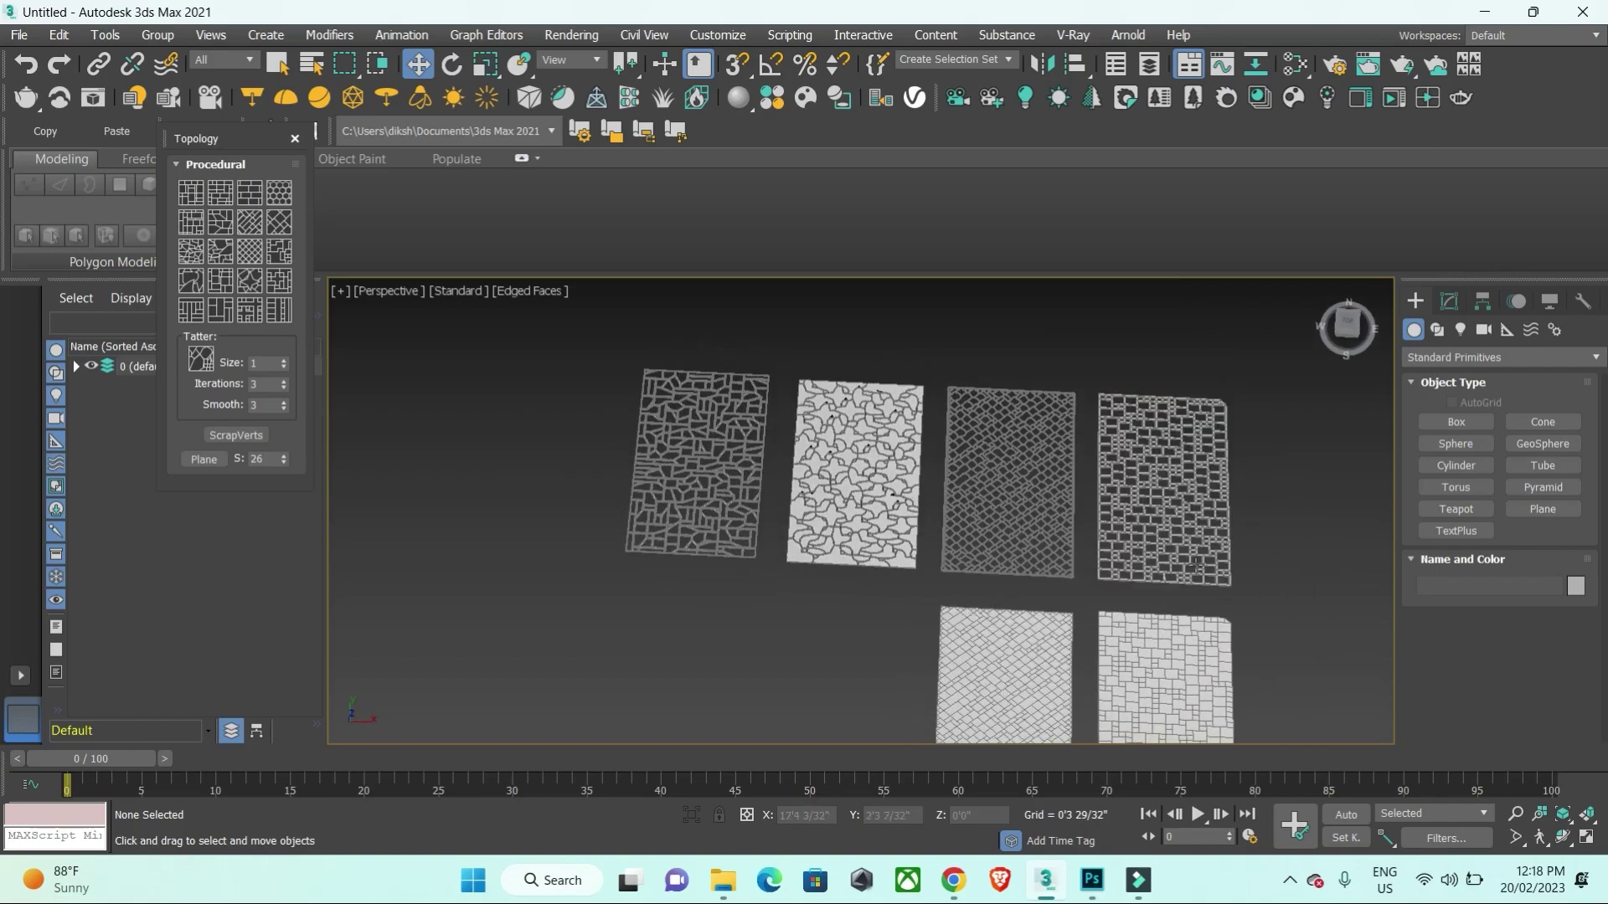
scroll(809, 444, "up", 2)
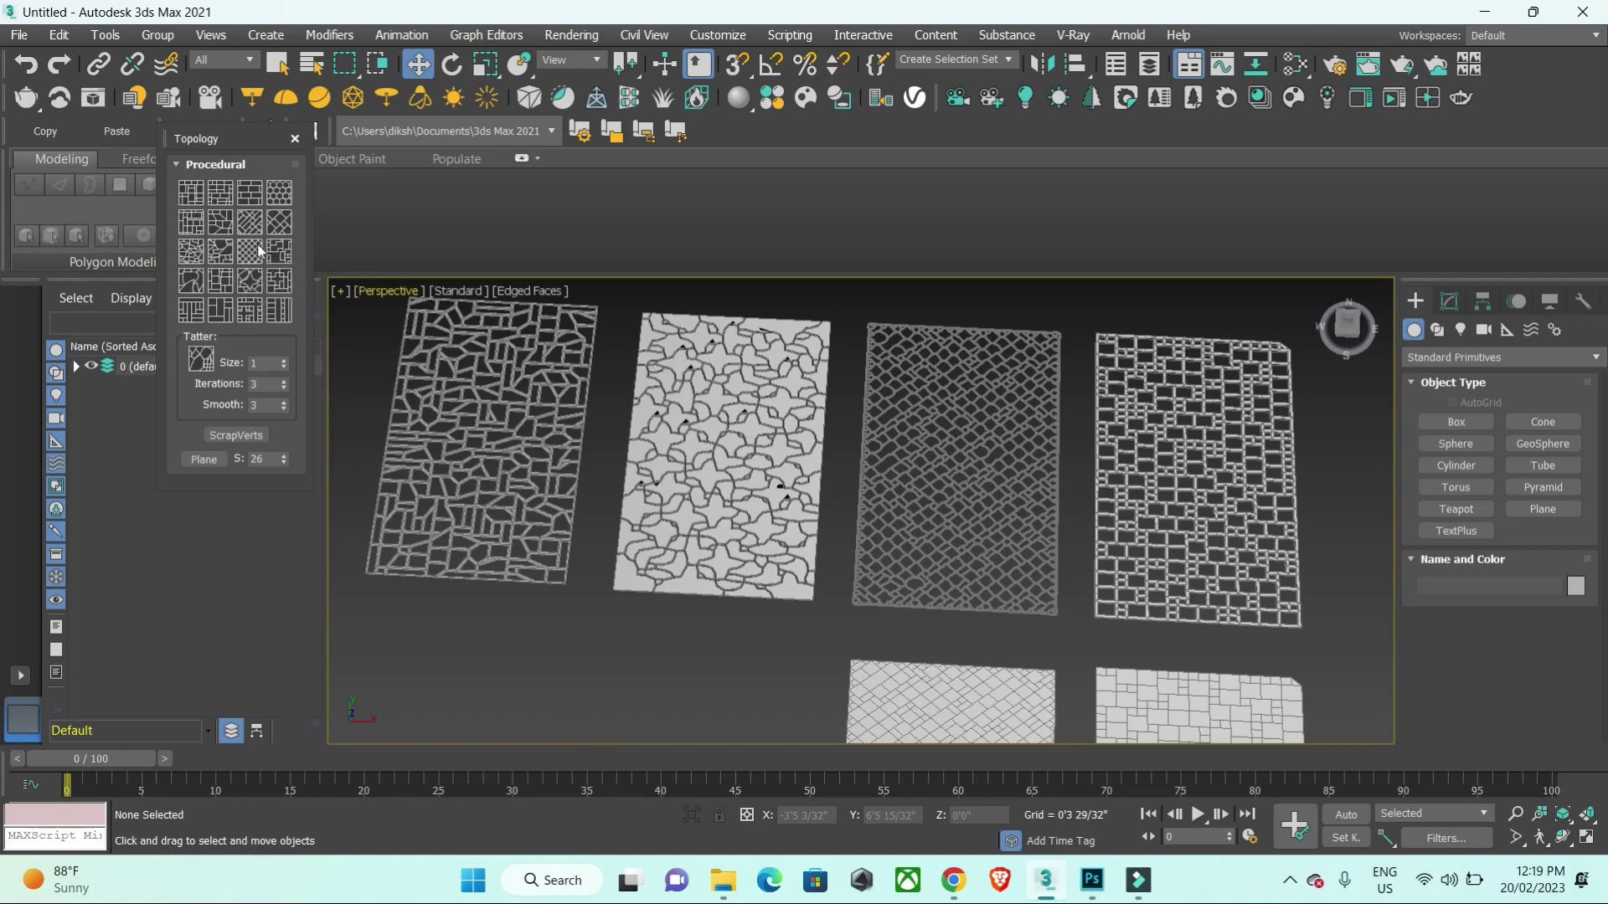
left_click(295, 139)
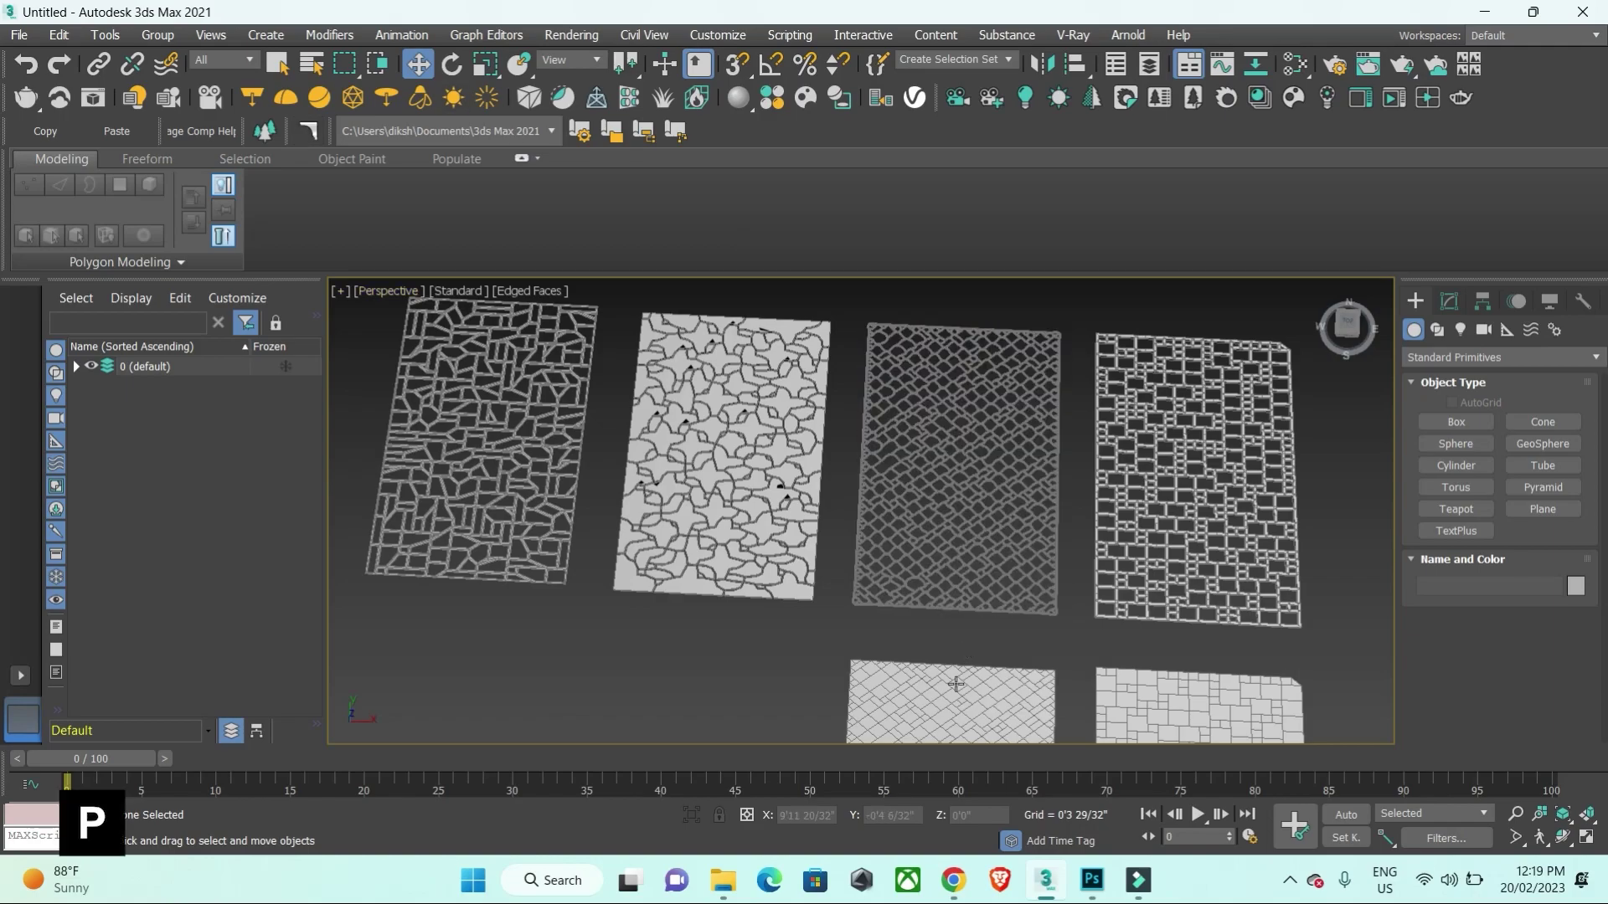
Step: Search Google Images for 'black and white jali design' in Chrome
left_click(963, 881)
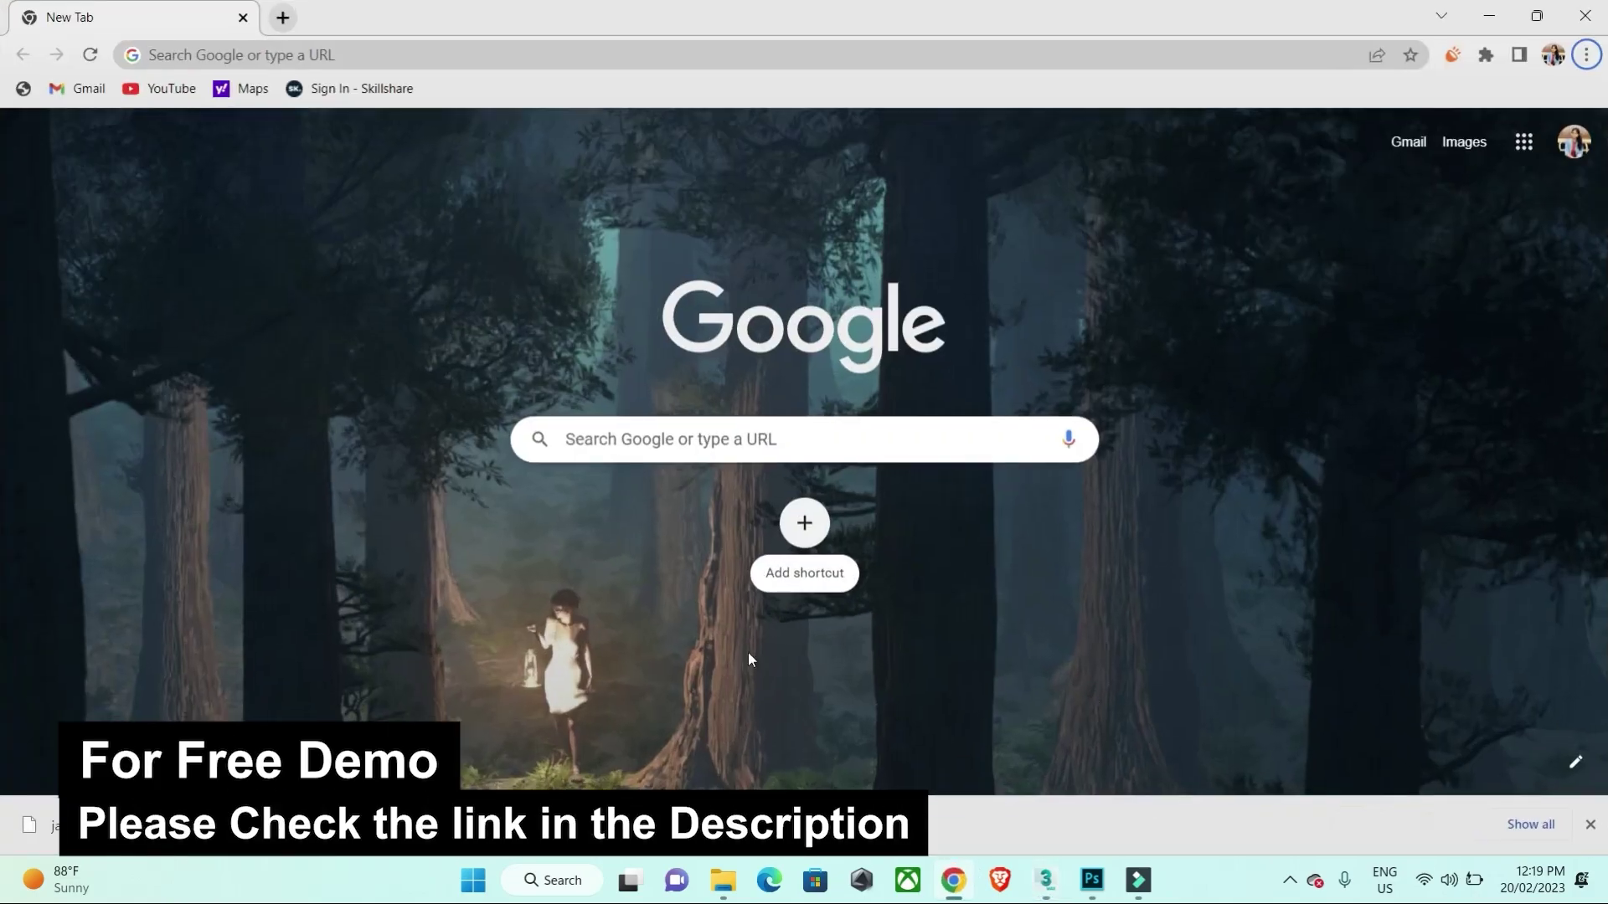
left_click(371, 54)
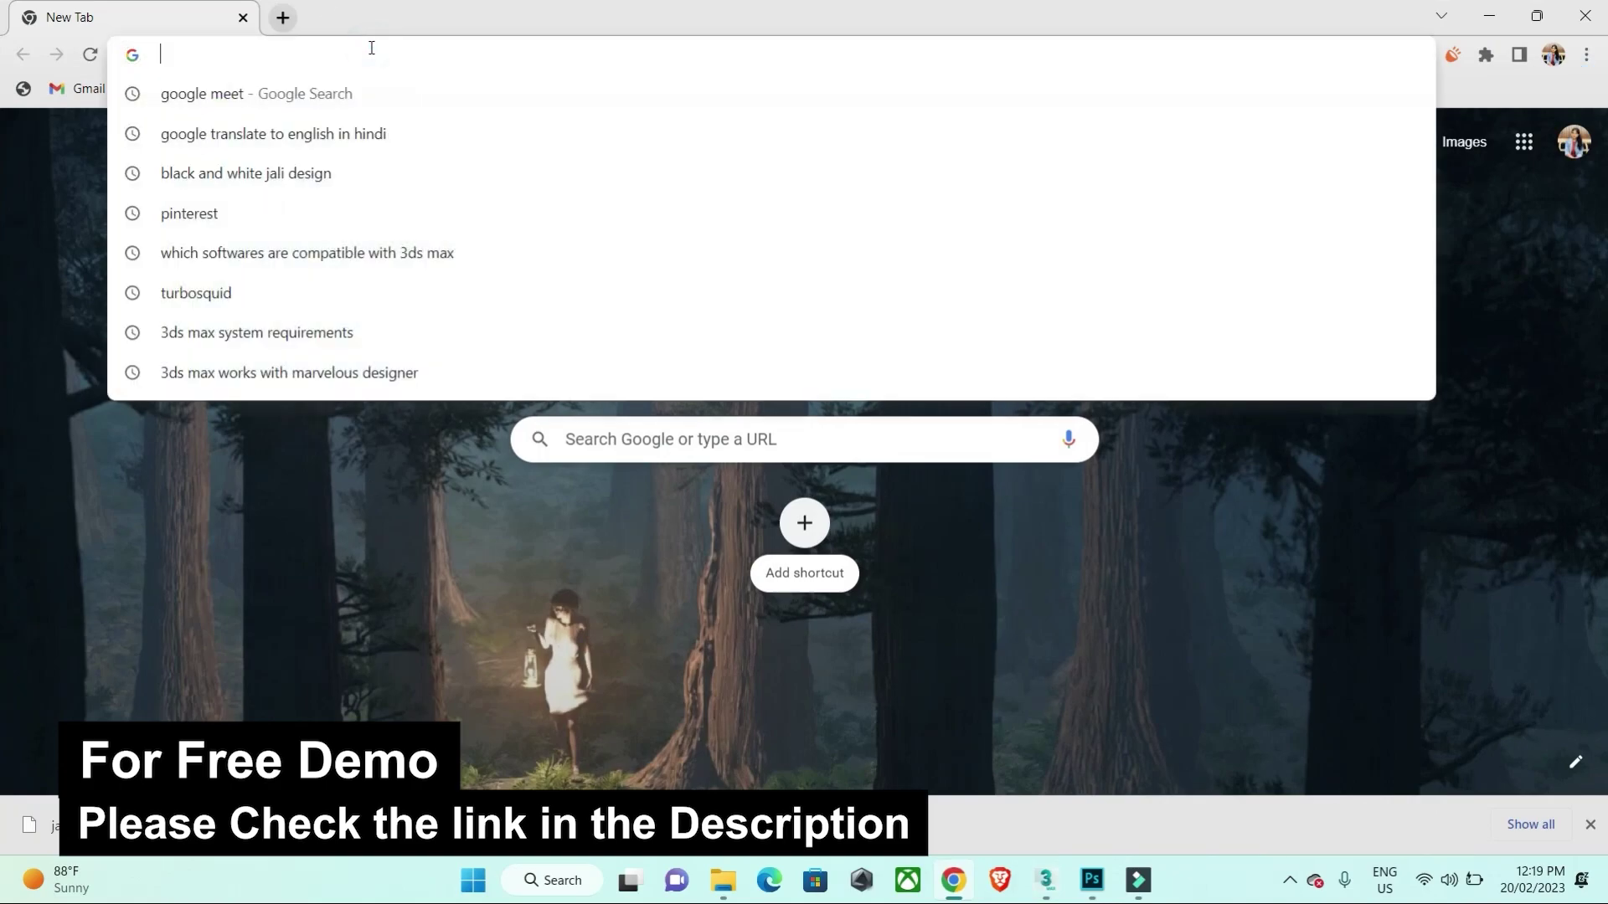
type("bl")
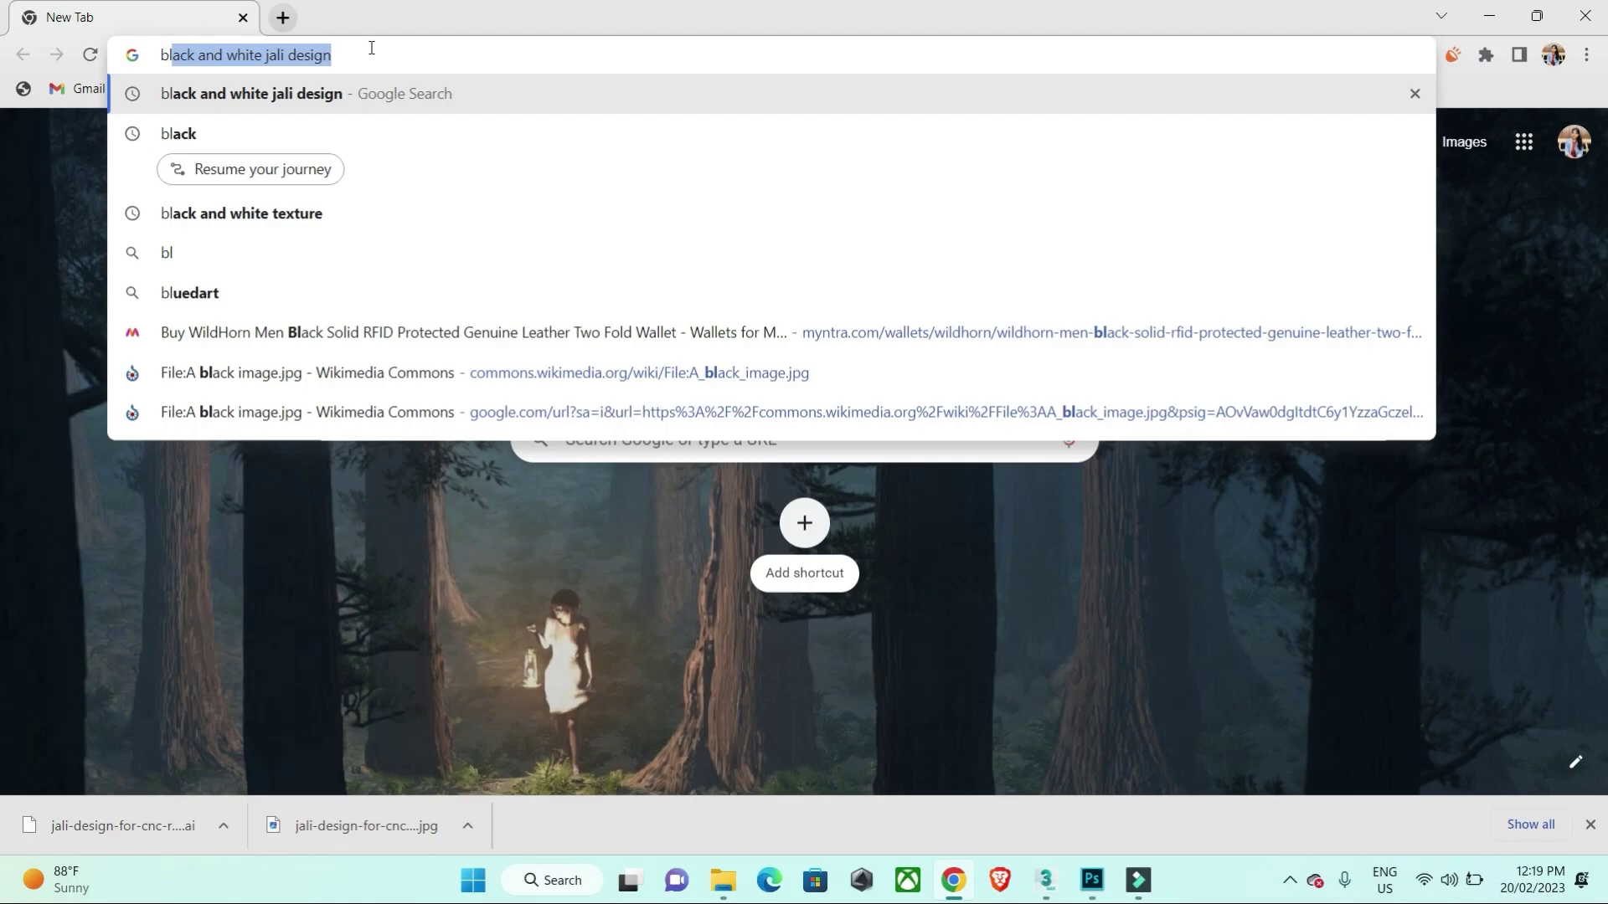
key("Return")
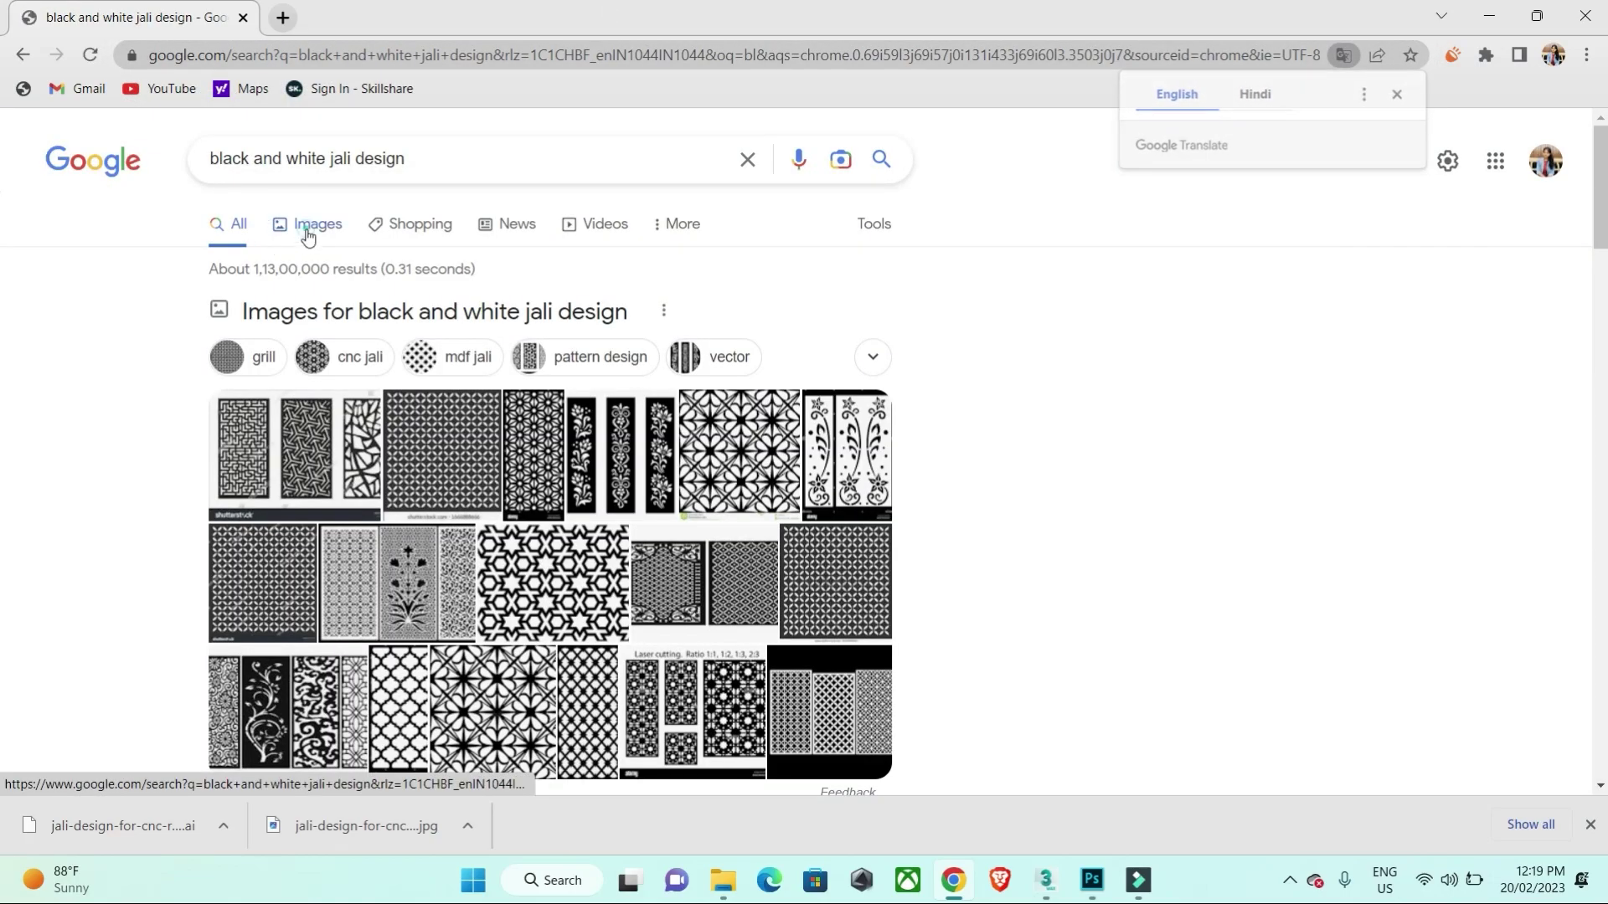
left_click(308, 237)
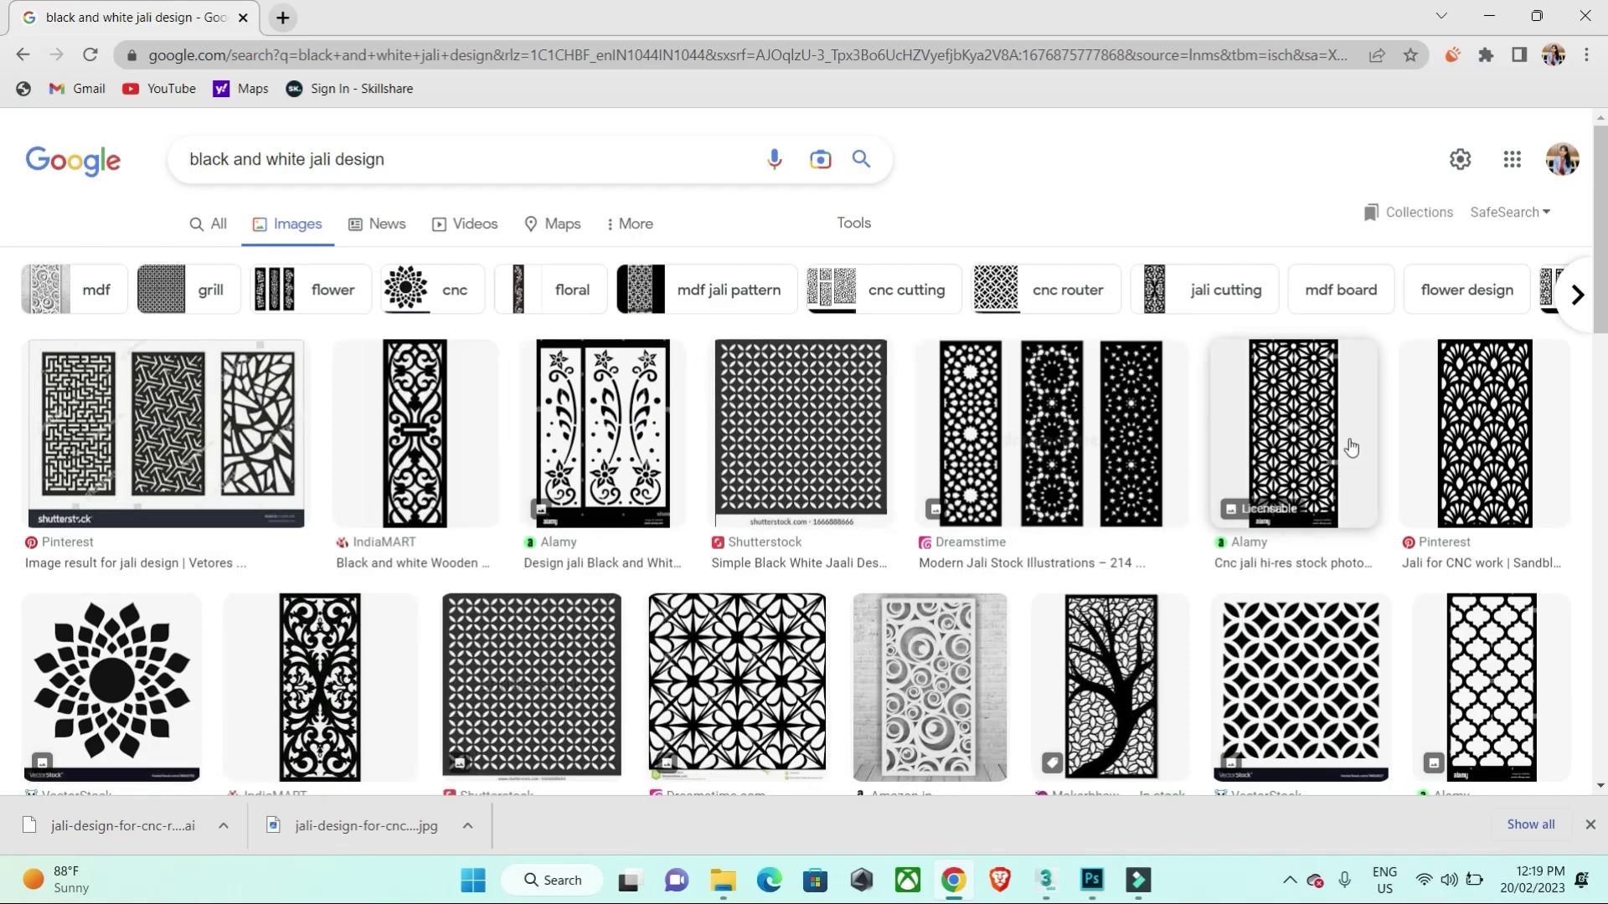
Step: Scroll the results and open the Pinterest fan-pattern 'Jali for CNC work' preview
scroll(1350, 448, "down", 3)
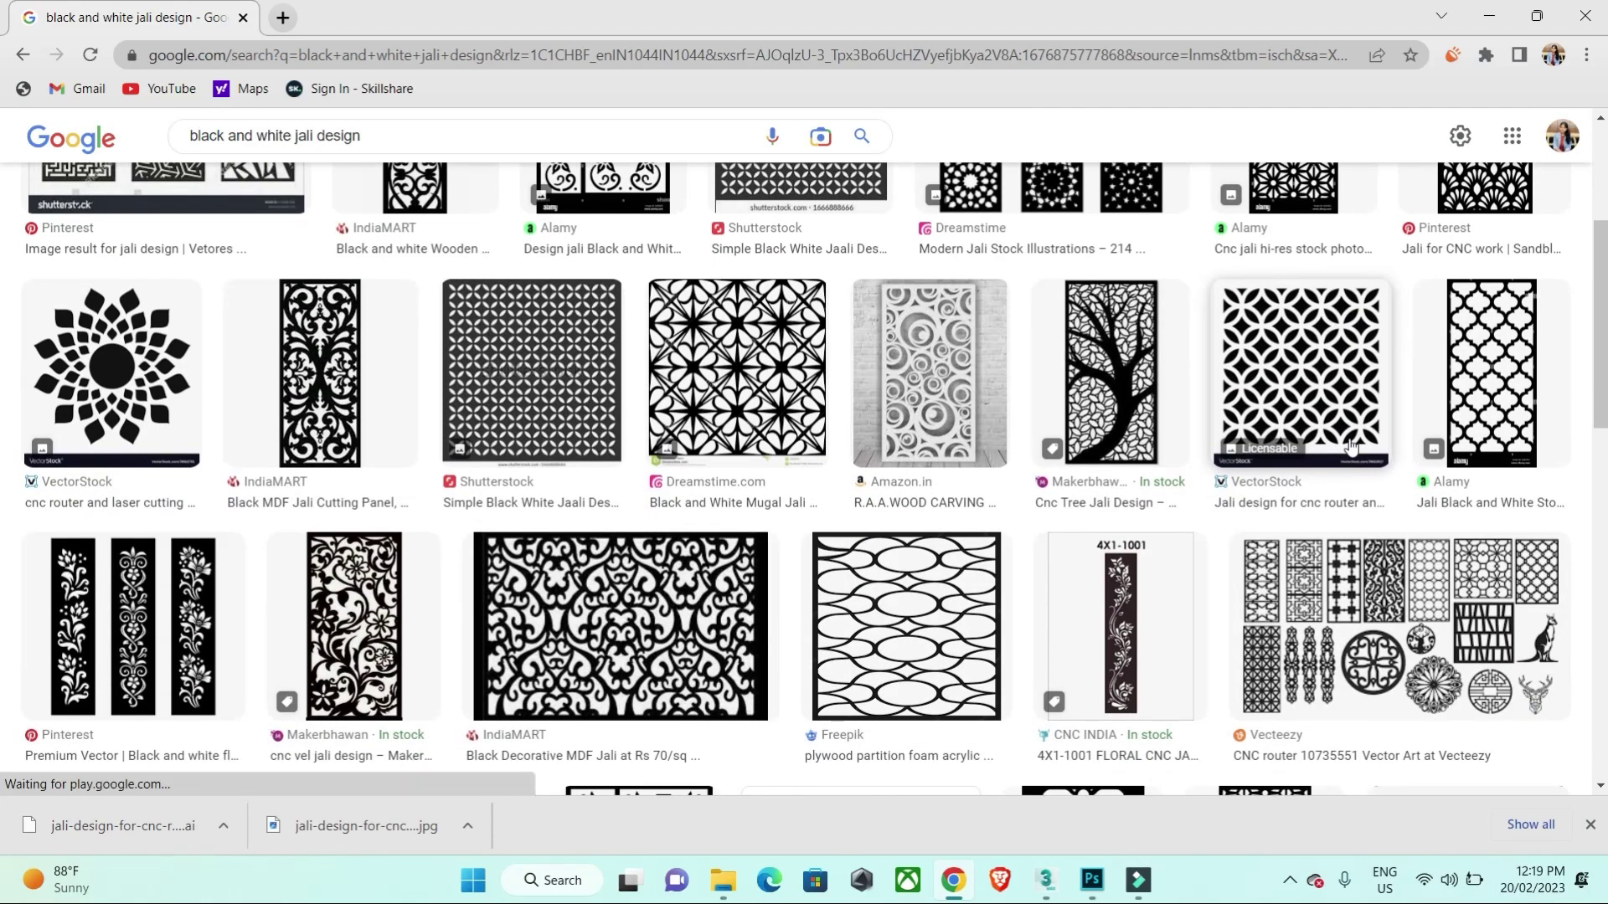
scroll(1348, 445, "down", 4)
scroll(1349, 445, "down", 3)
scroll(1349, 446, "down", 2)
scroll(1346, 450, "down", 1)
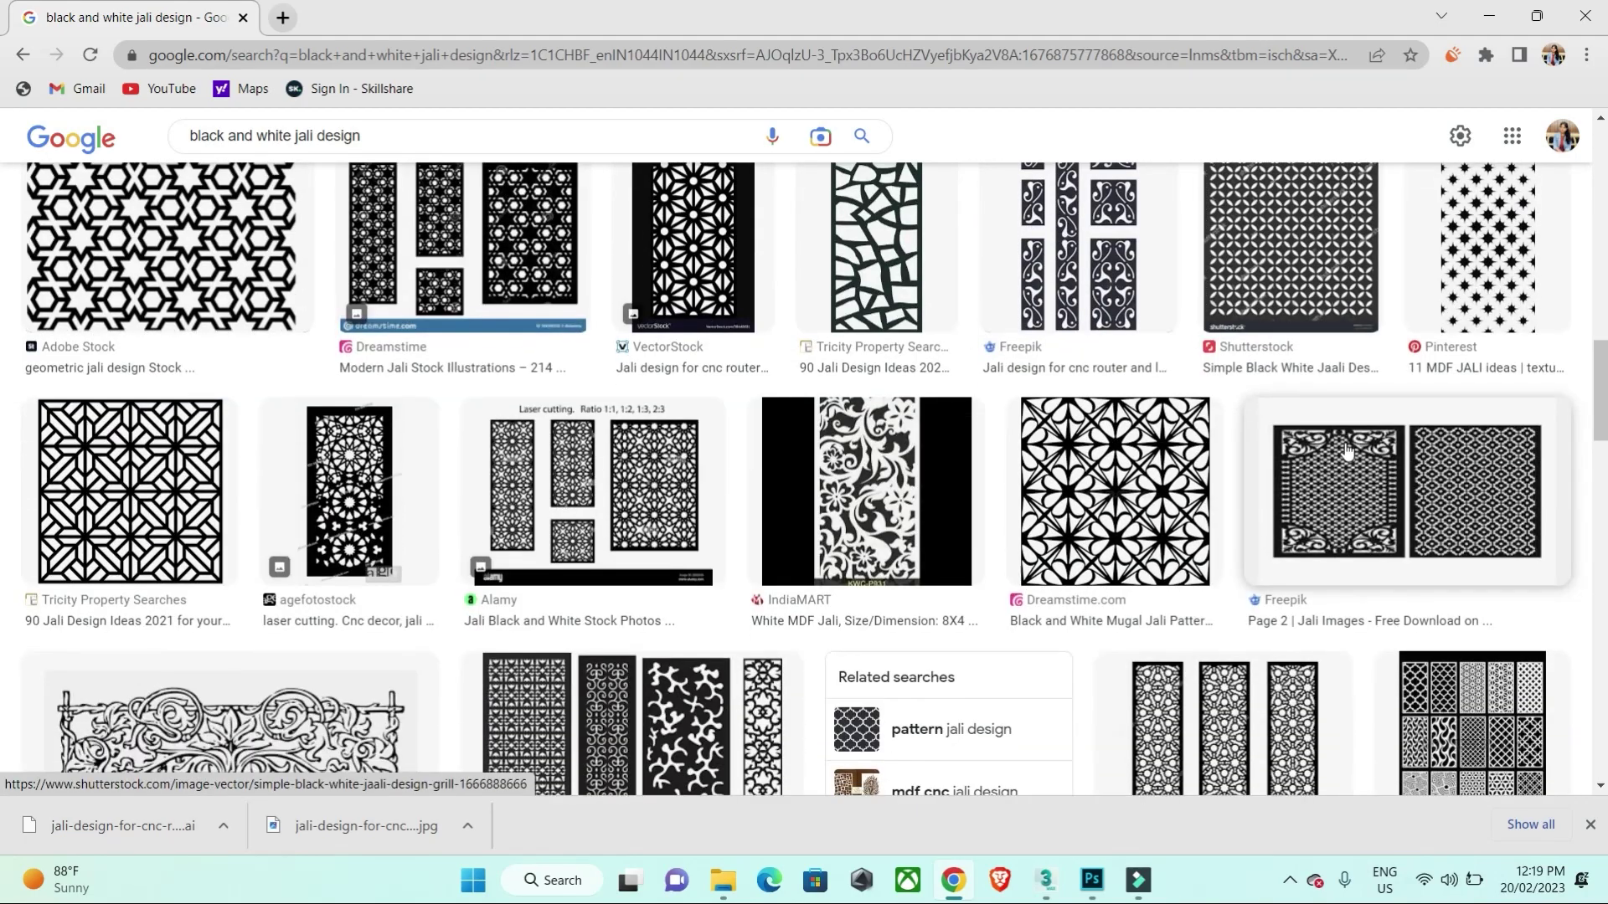
scroll(1346, 451, "down", 3)
scroll(1346, 450, "down", 5)
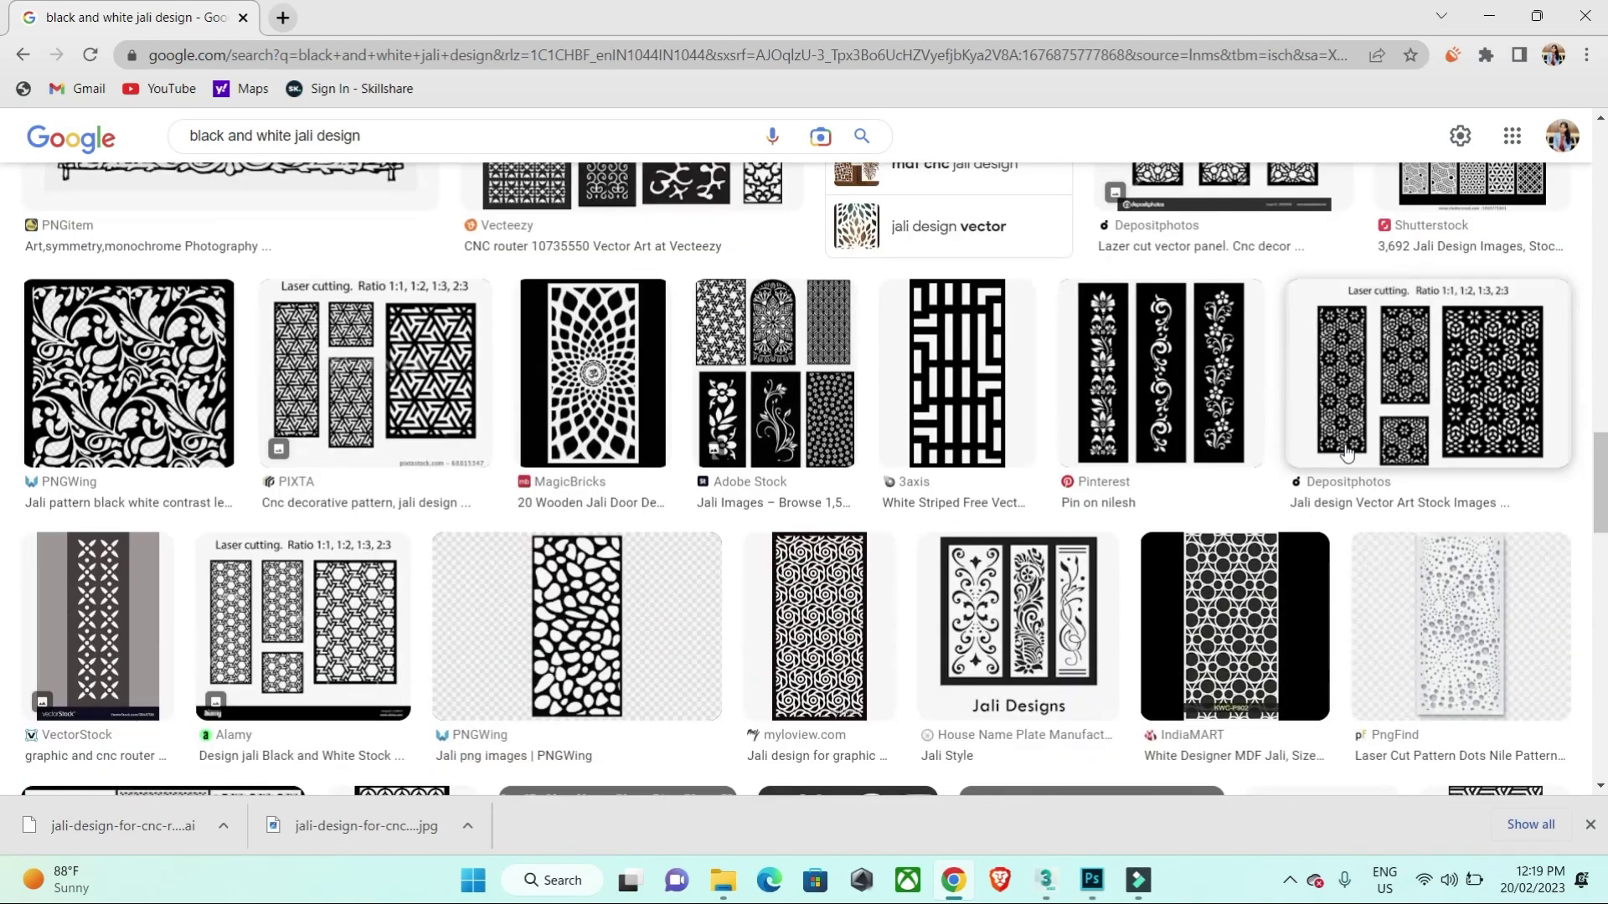
scroll(1346, 453, "down", 3)
scroll(1345, 452, "down", 4)
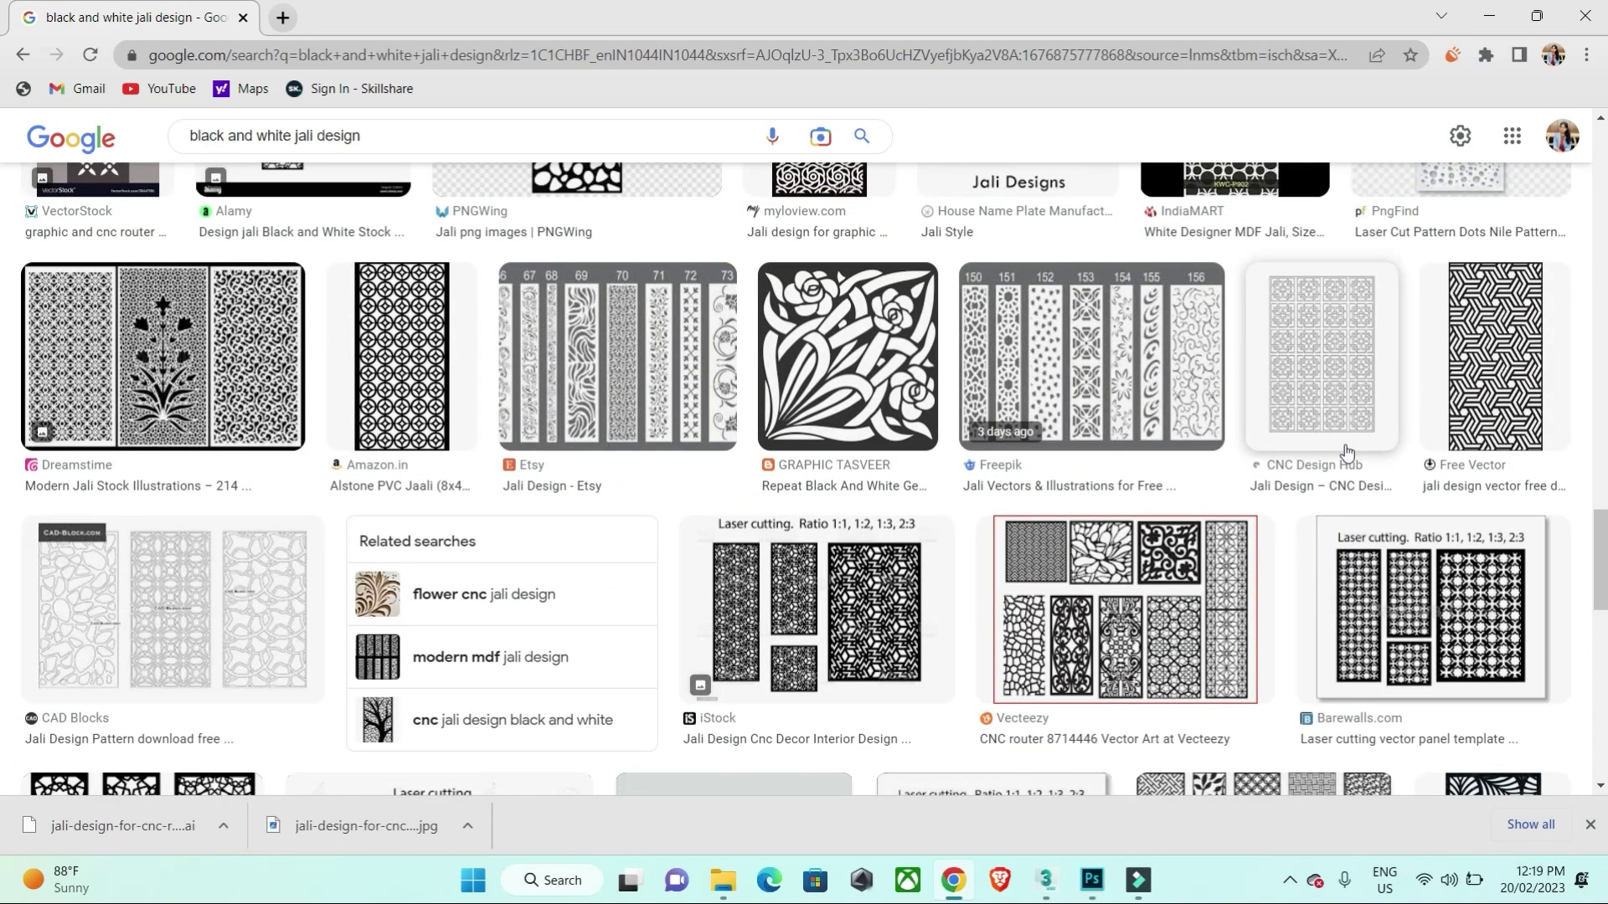
scroll(1346, 452, "down", 4)
scroll(1344, 445, "down", 7)
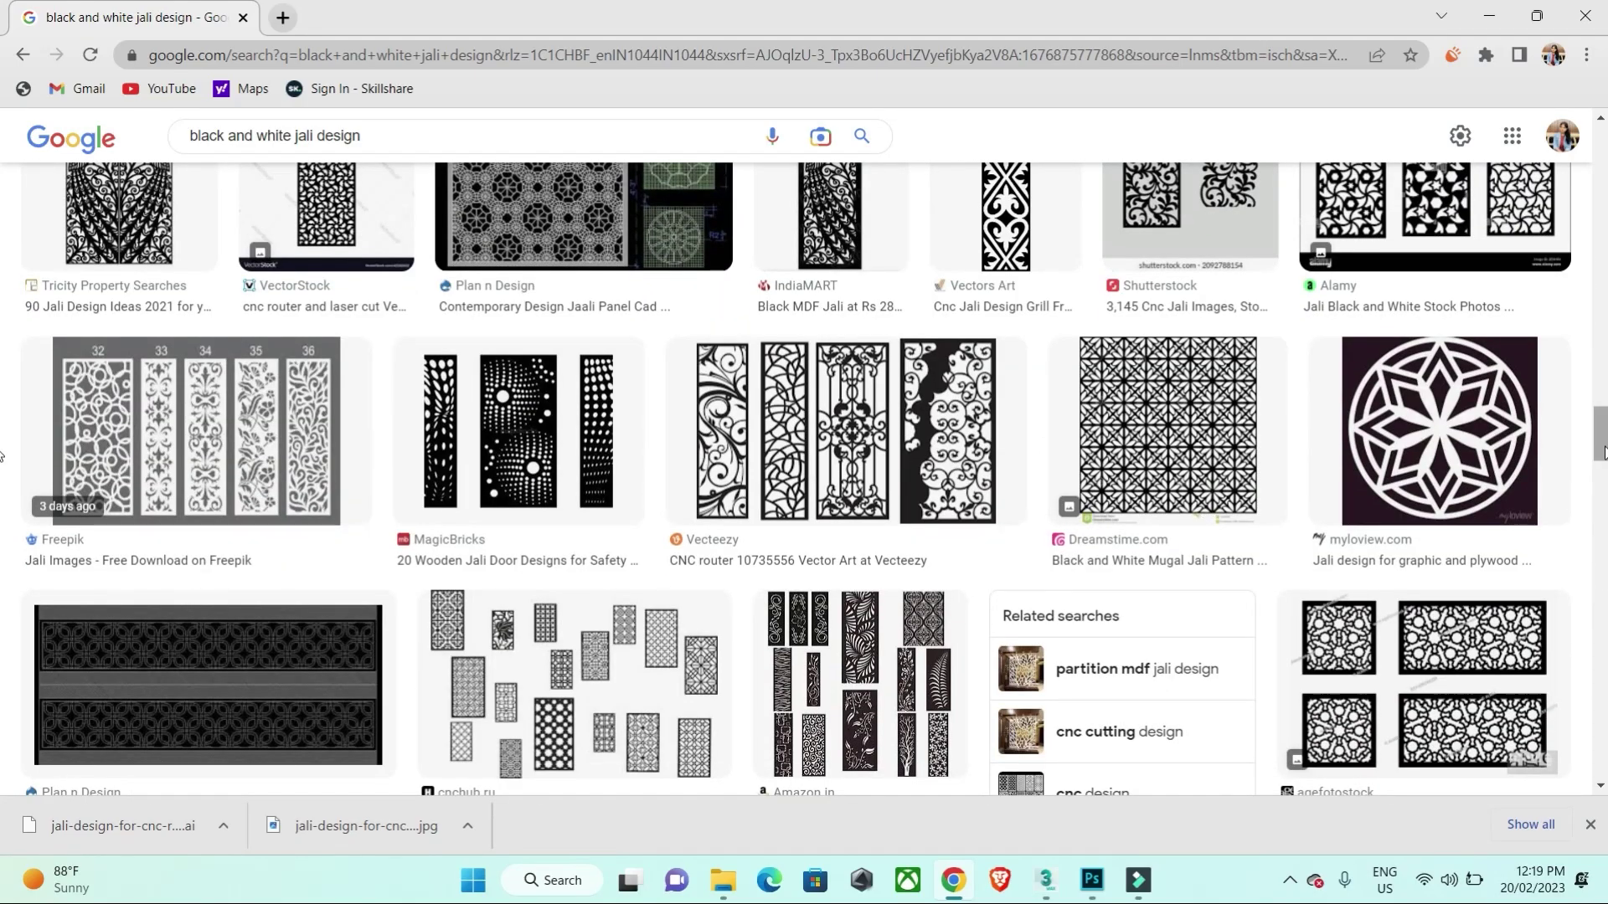
mouse_move(1595, 445)
left_mouse_down()
mouse_move(1593, 505)
mouse_move(1574, 146)
left_mouse_up()
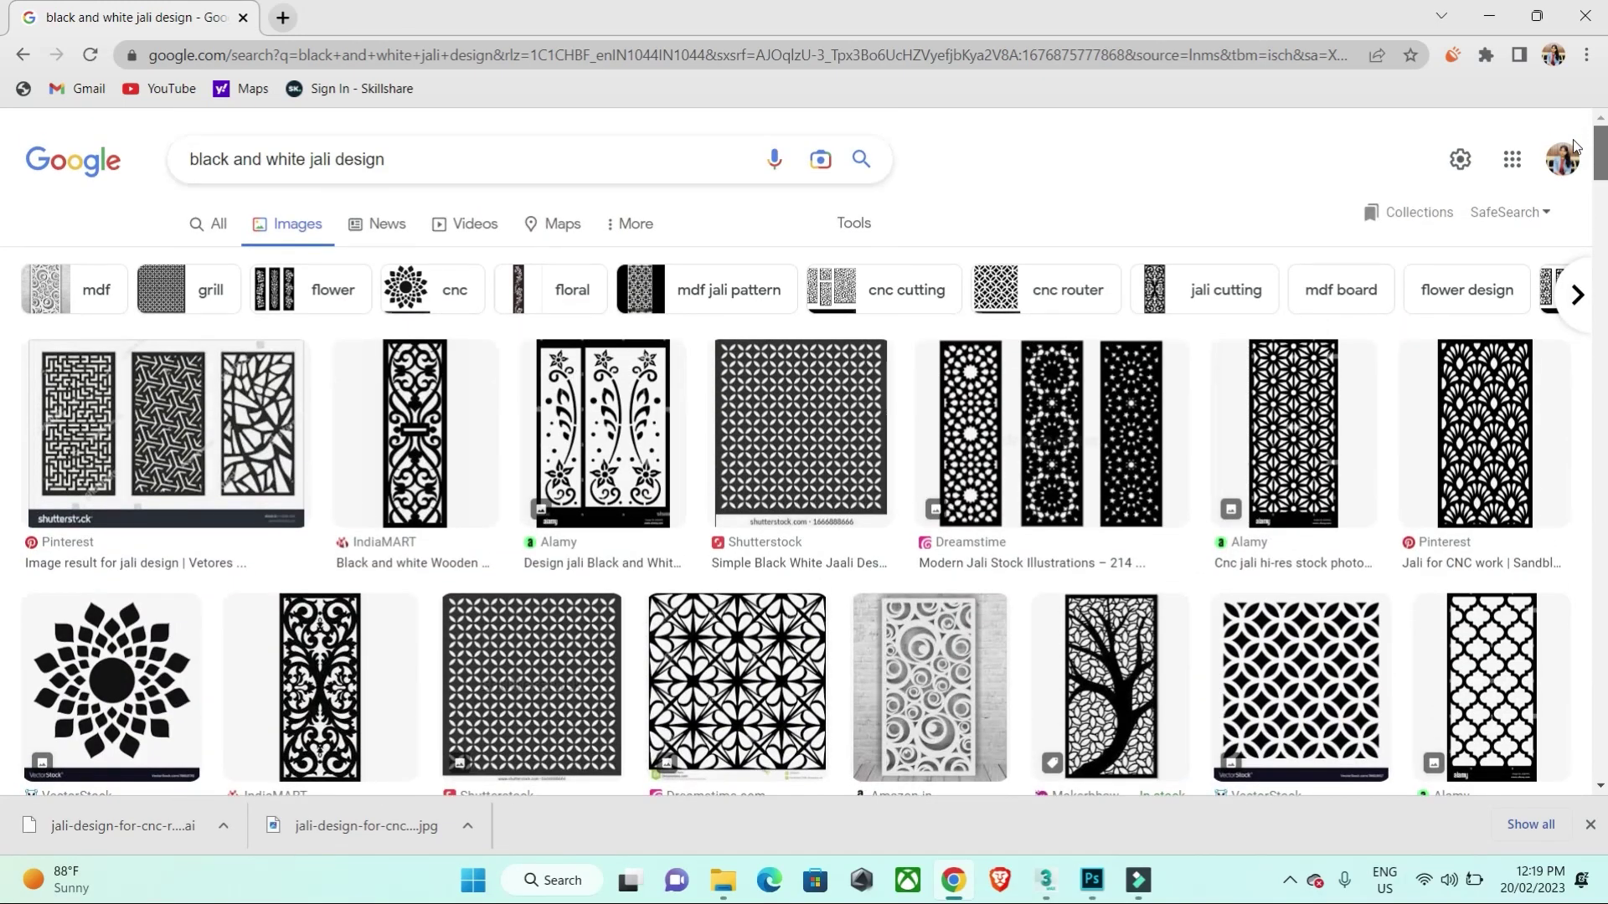
scroll(1574, 146, "down", 2)
left_click(1474, 268)
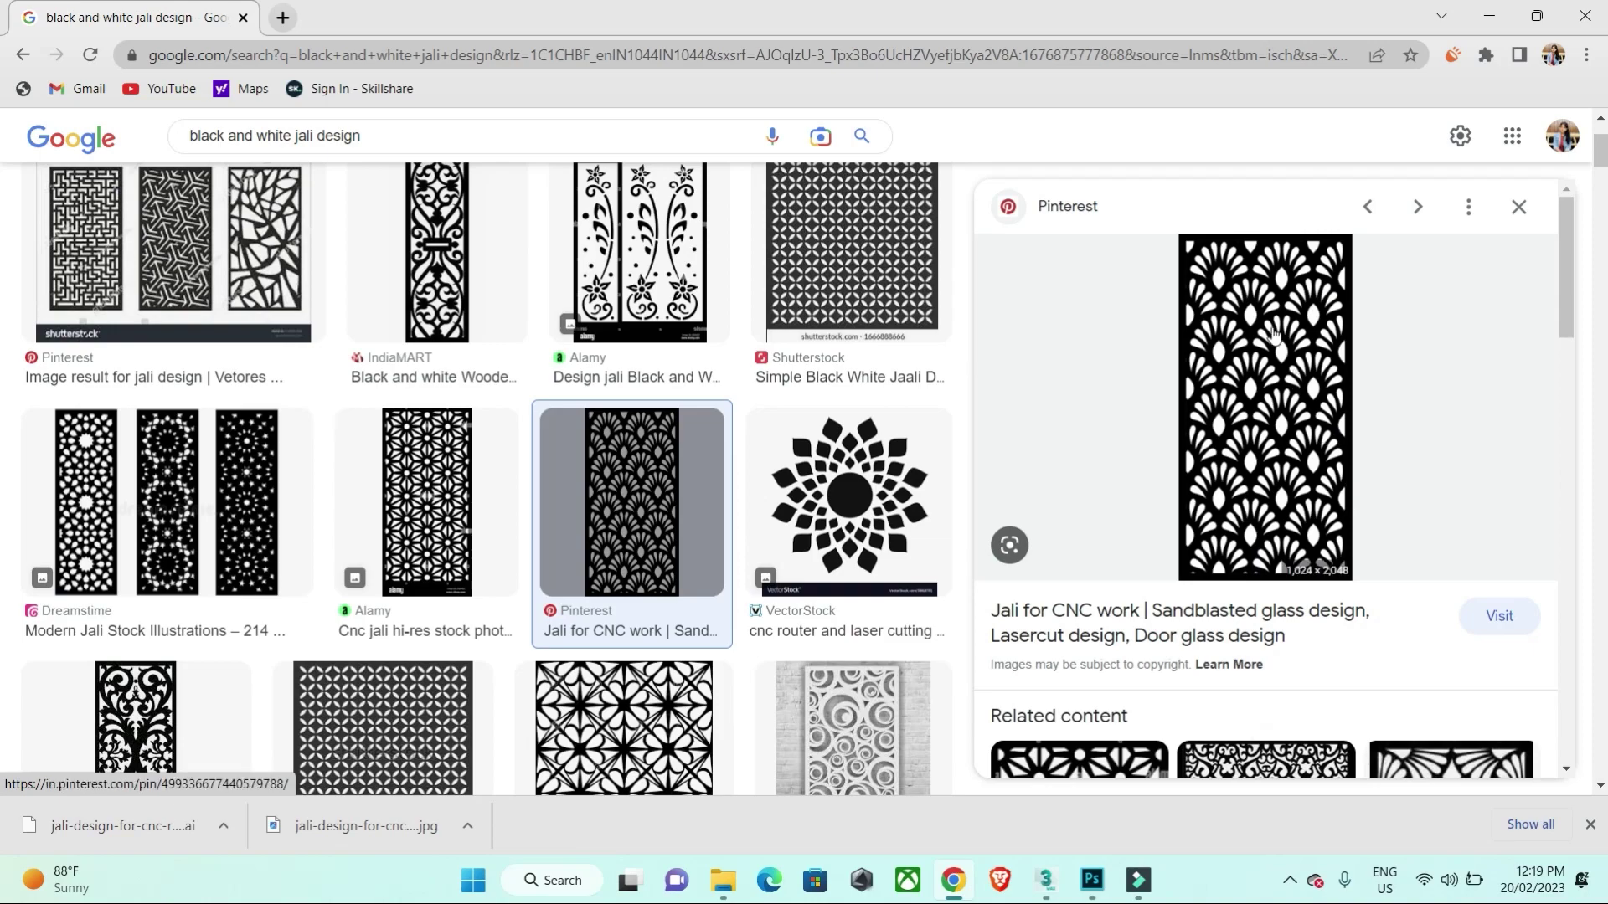
Step: Save the fan-pattern jali preview image as a JPEG in Downloads
right_click(1247, 314)
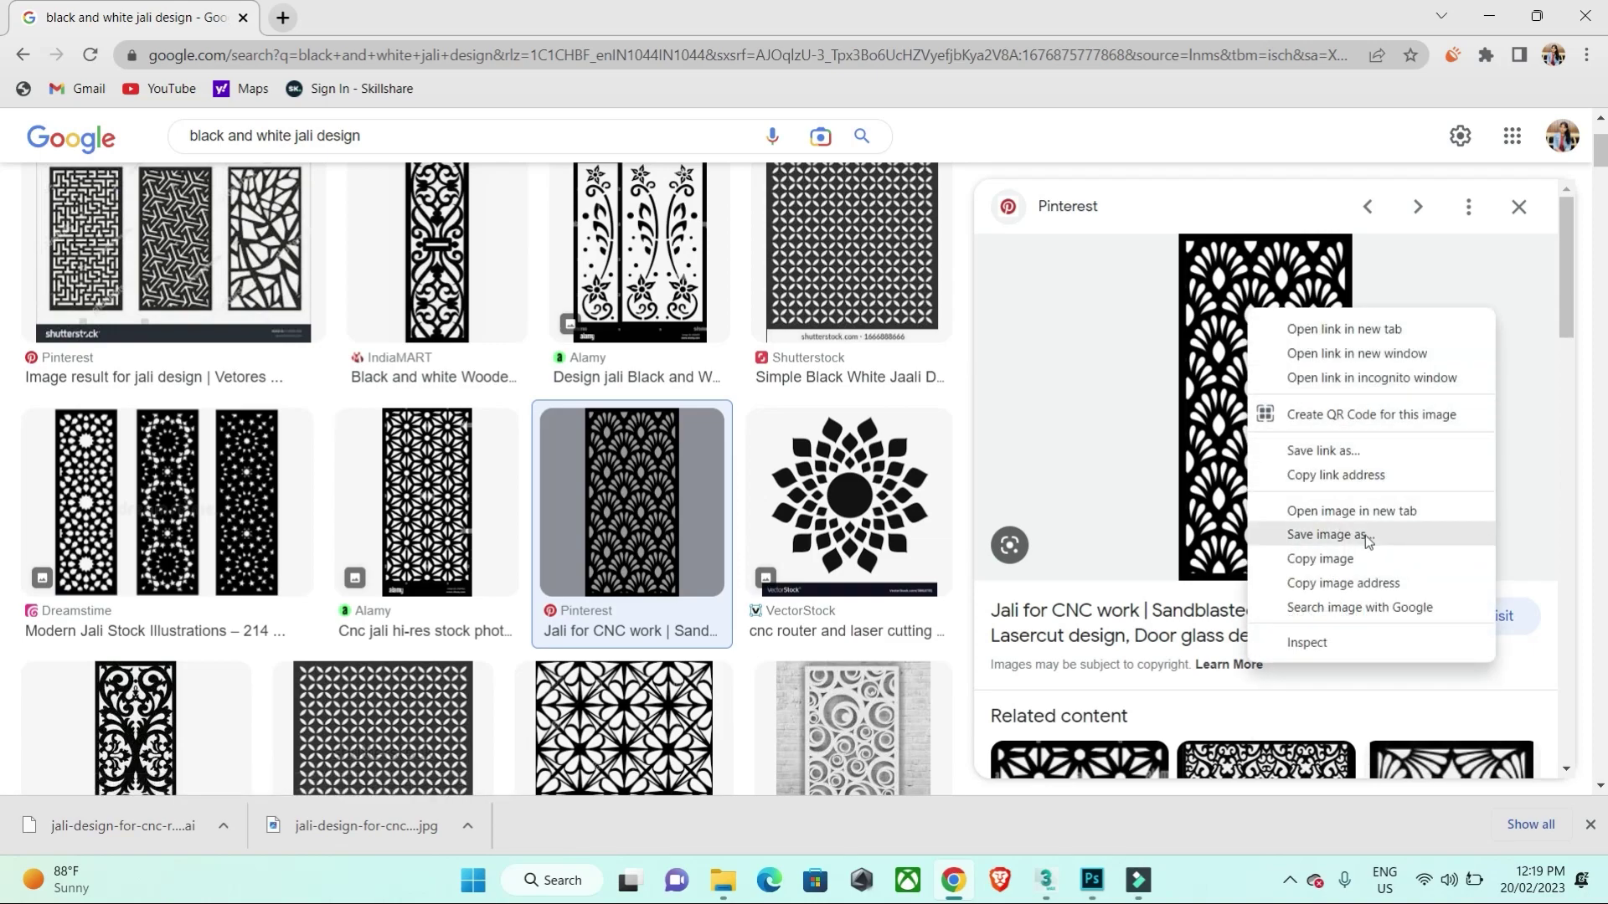
left_click(1364, 535)
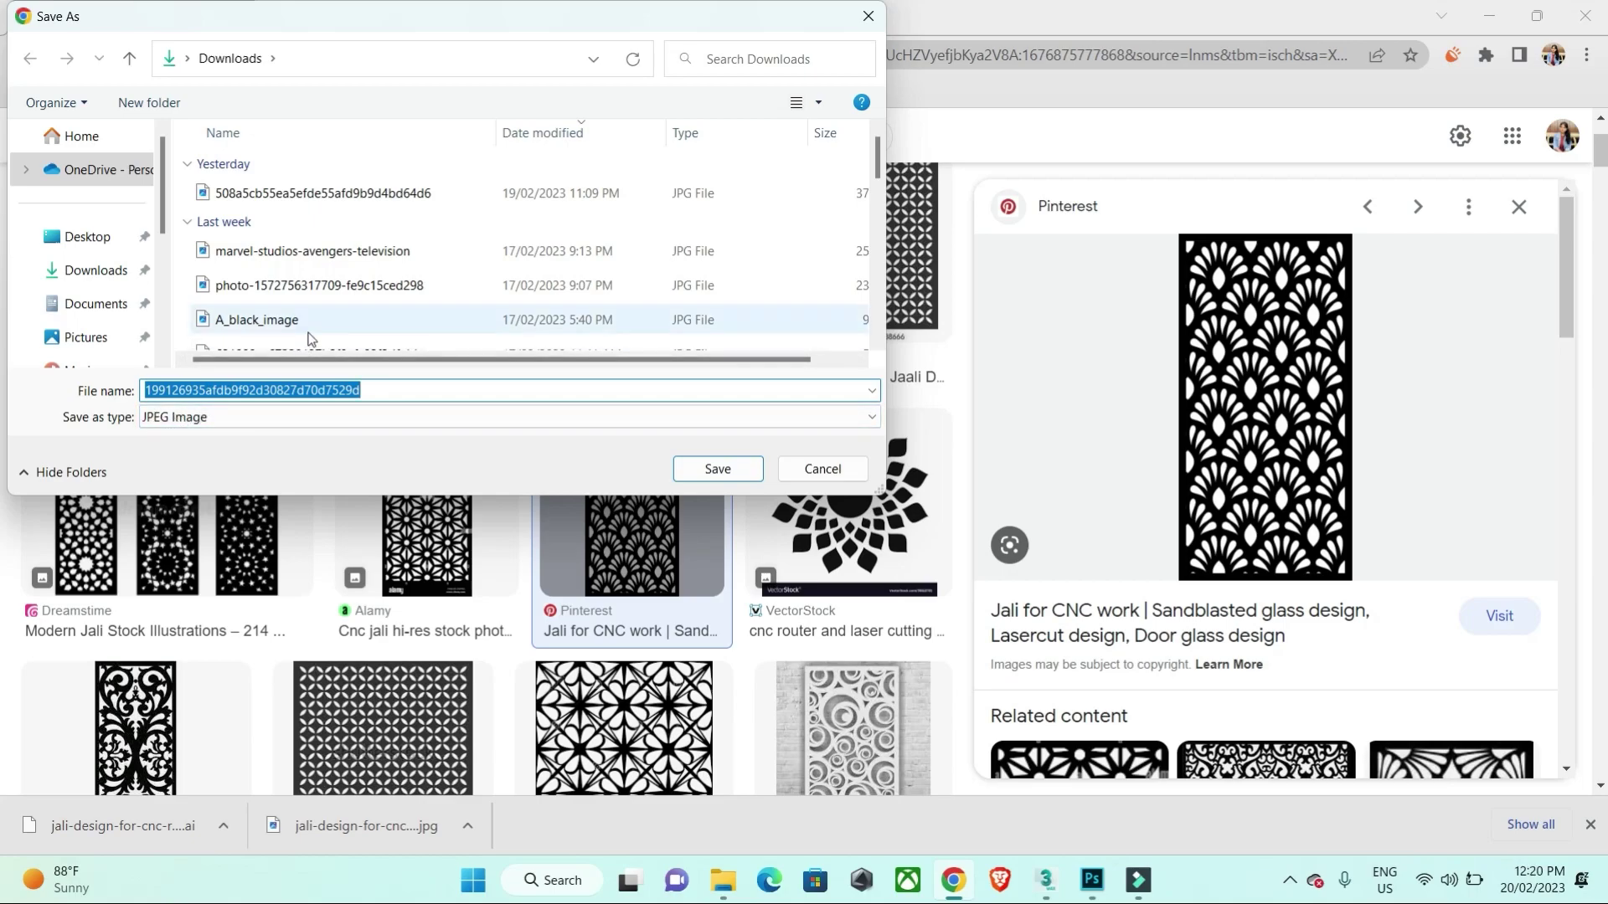
left_click(692, 469)
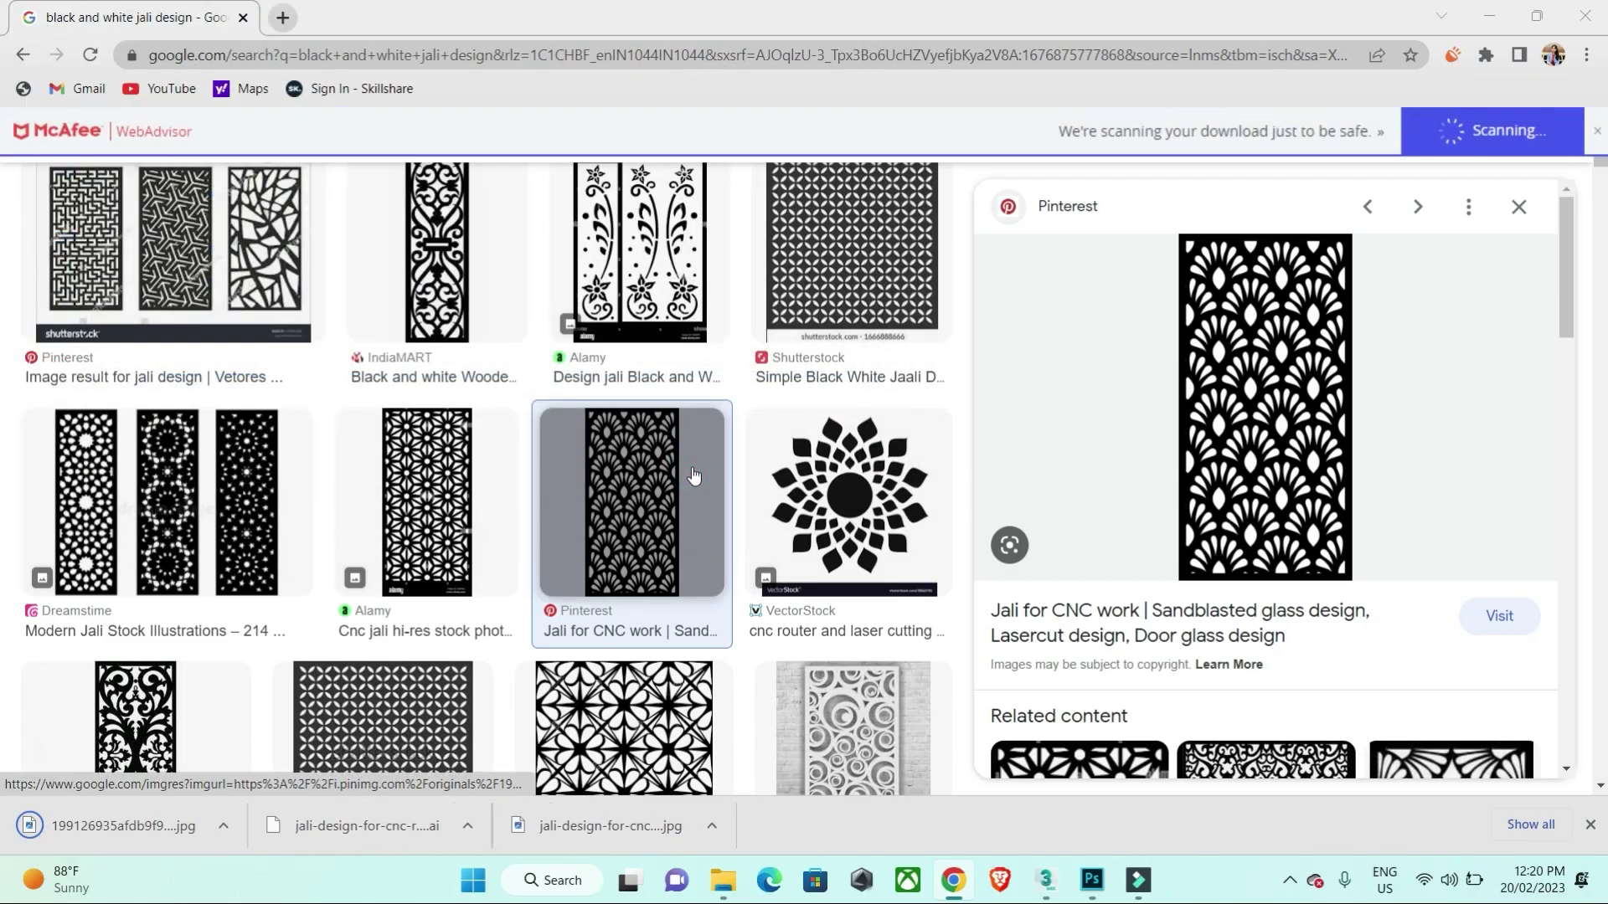
Step: Drag the downloaded fan-pattern JPG from Downloads into Photoshop, then return to 3ds Max
left_click(1092, 879)
left_click(722, 882)
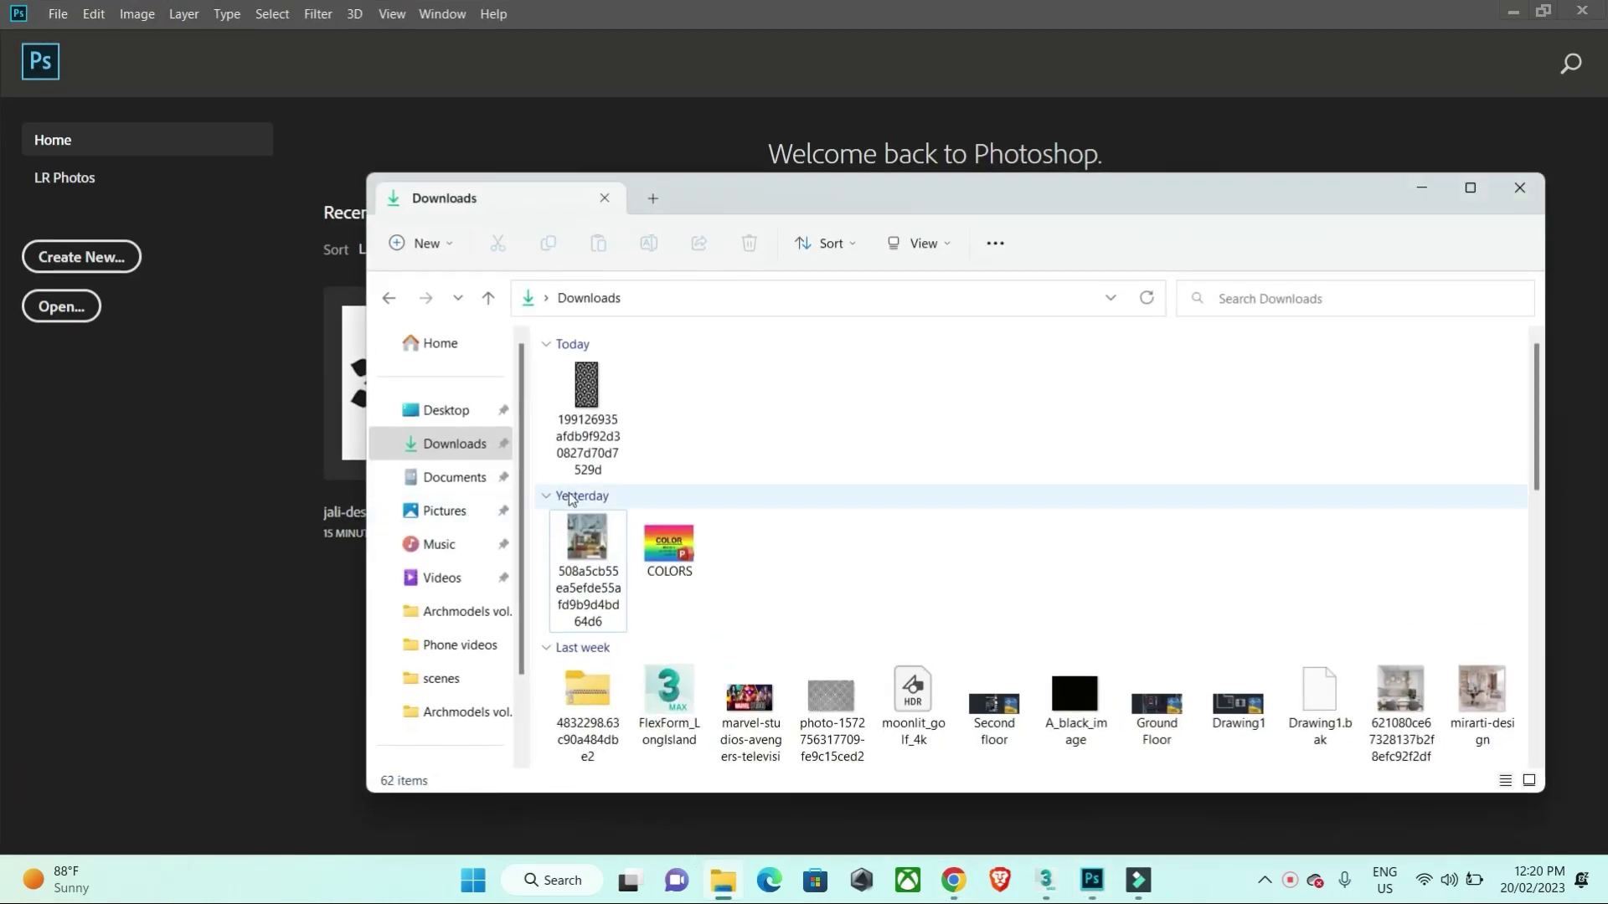
left_click(753, 168)
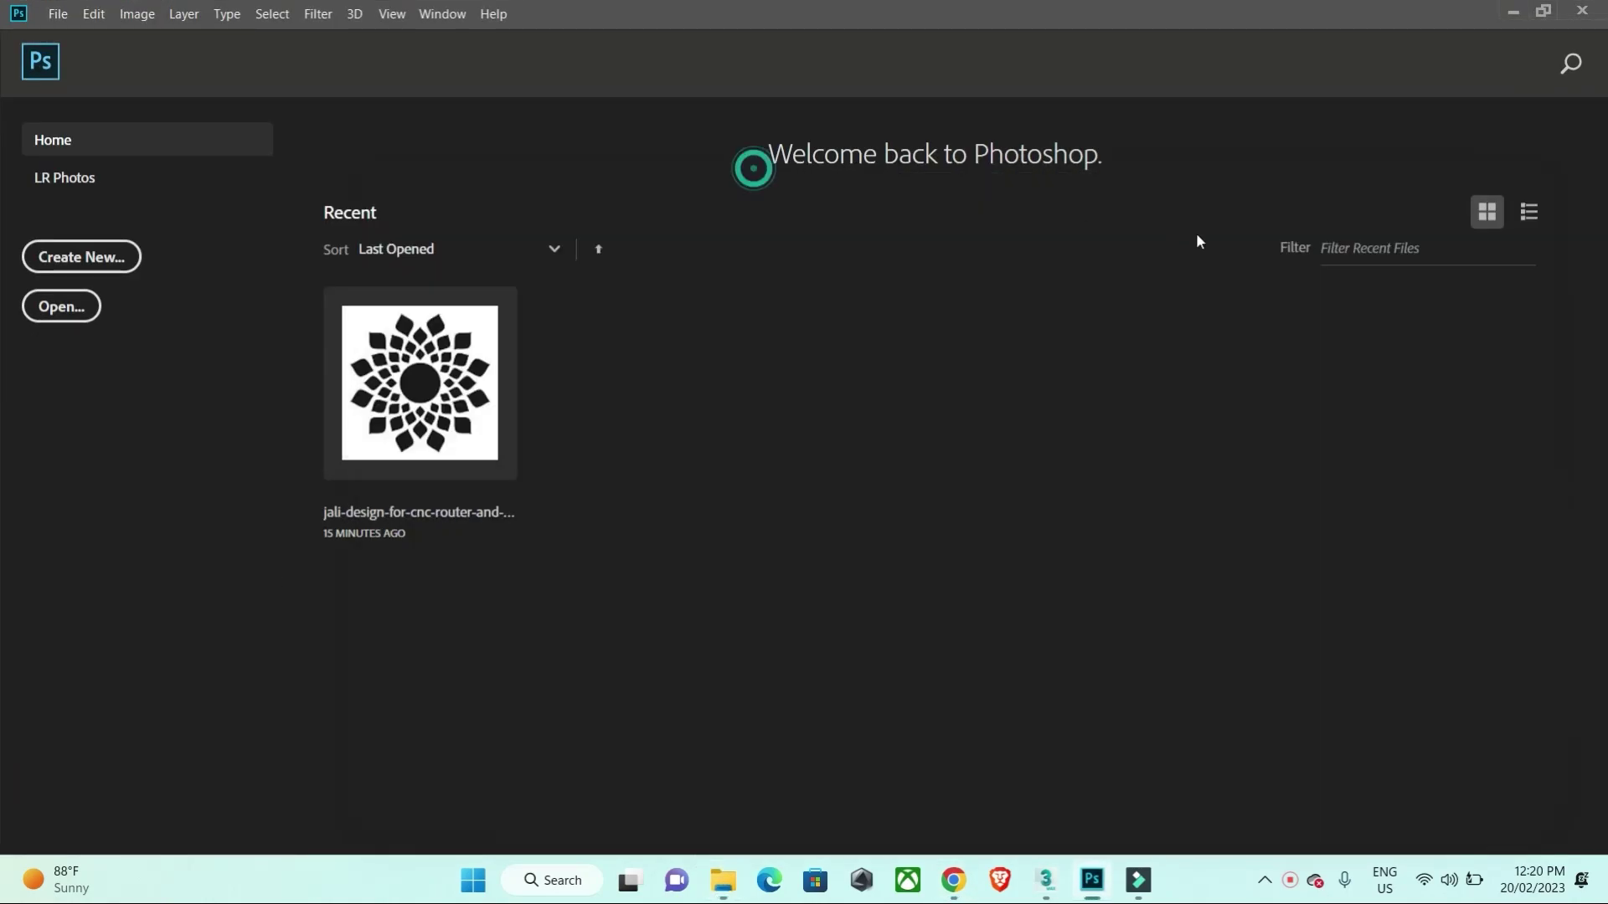
left_click(722, 882)
left_click_drag(734, 198, 1290, 302)
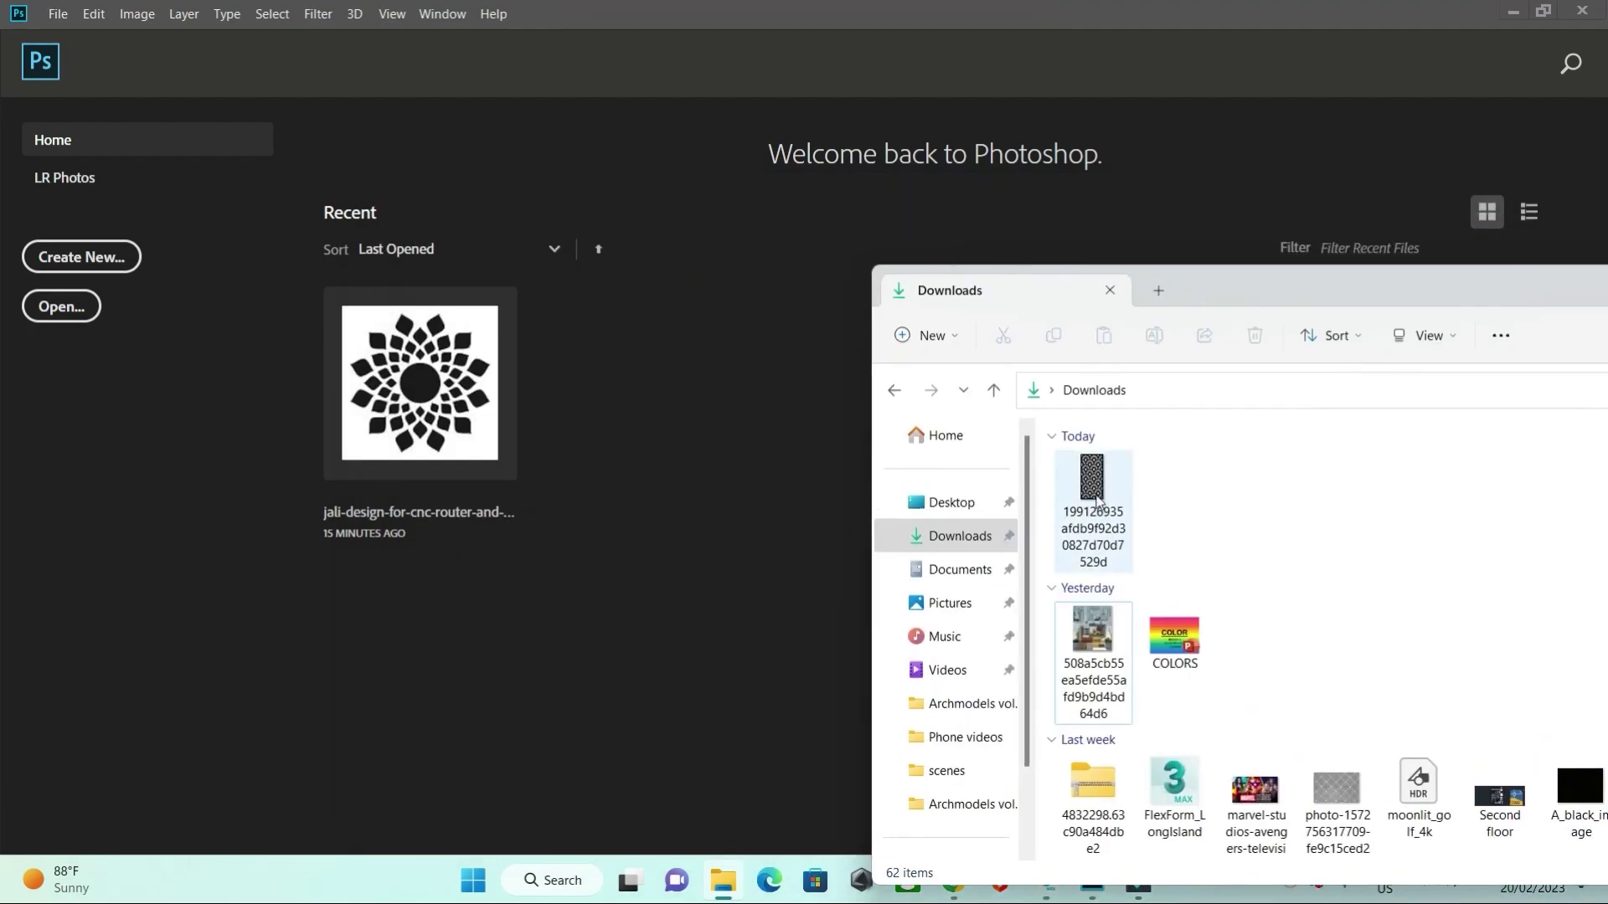
mouse_move(1096, 501)
left_mouse_down()
mouse_move(1009, 368)
mouse_move(767, 384)
left_mouse_up()
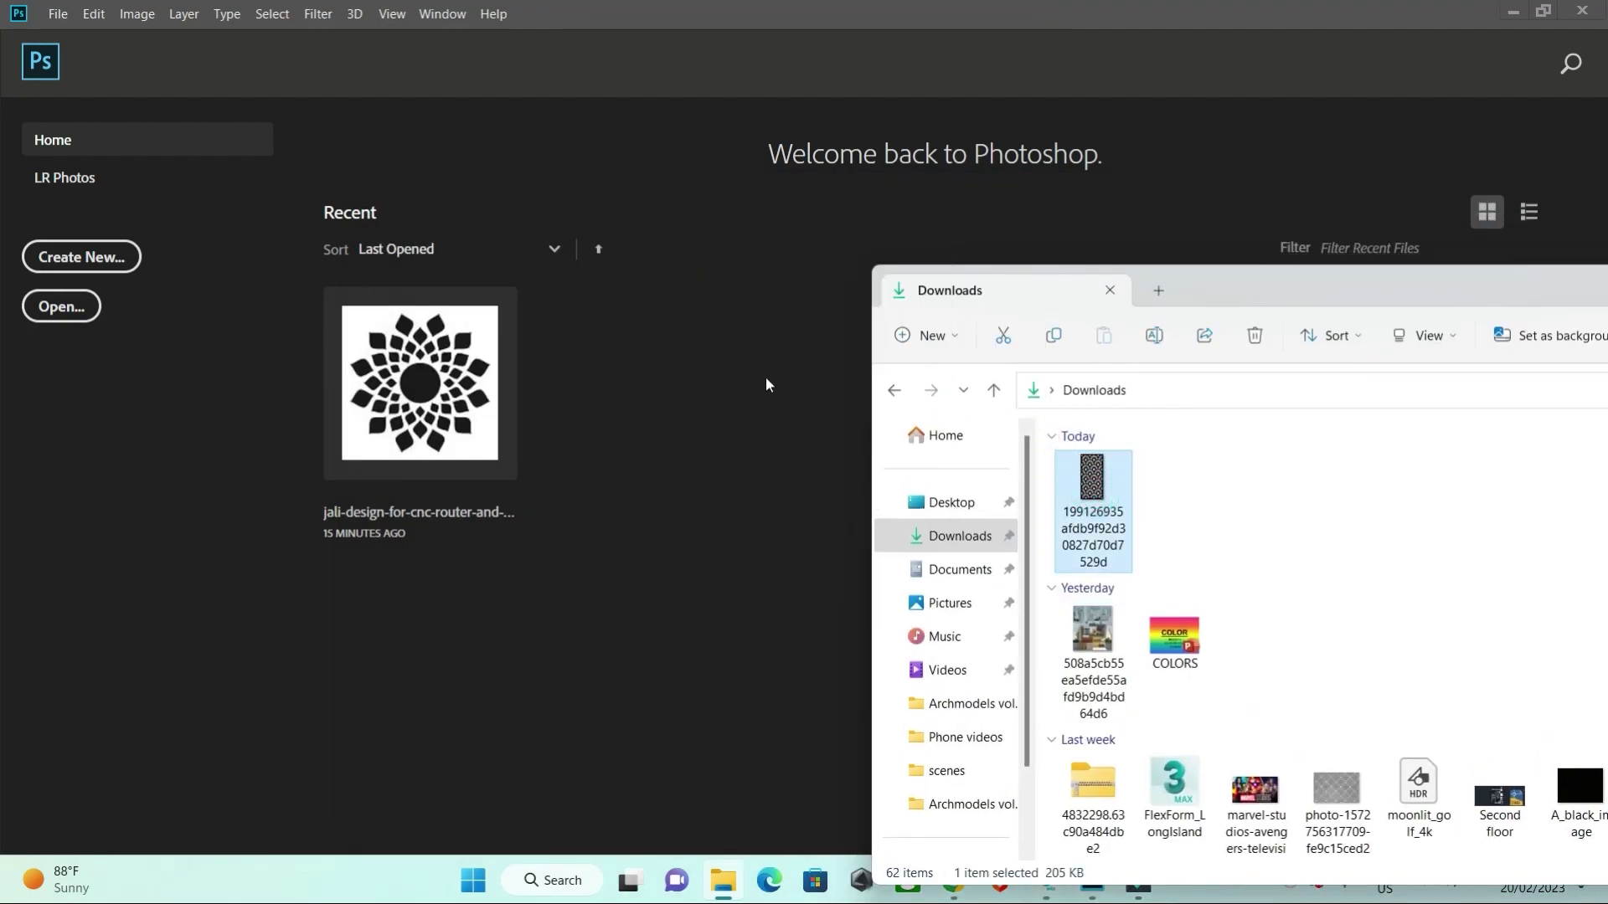
mouse_move(1403, 293)
left_mouse_down()
mouse_move(1161, 319)
mouse_move(946, 276)
left_mouse_up()
left_click(1537, 267)
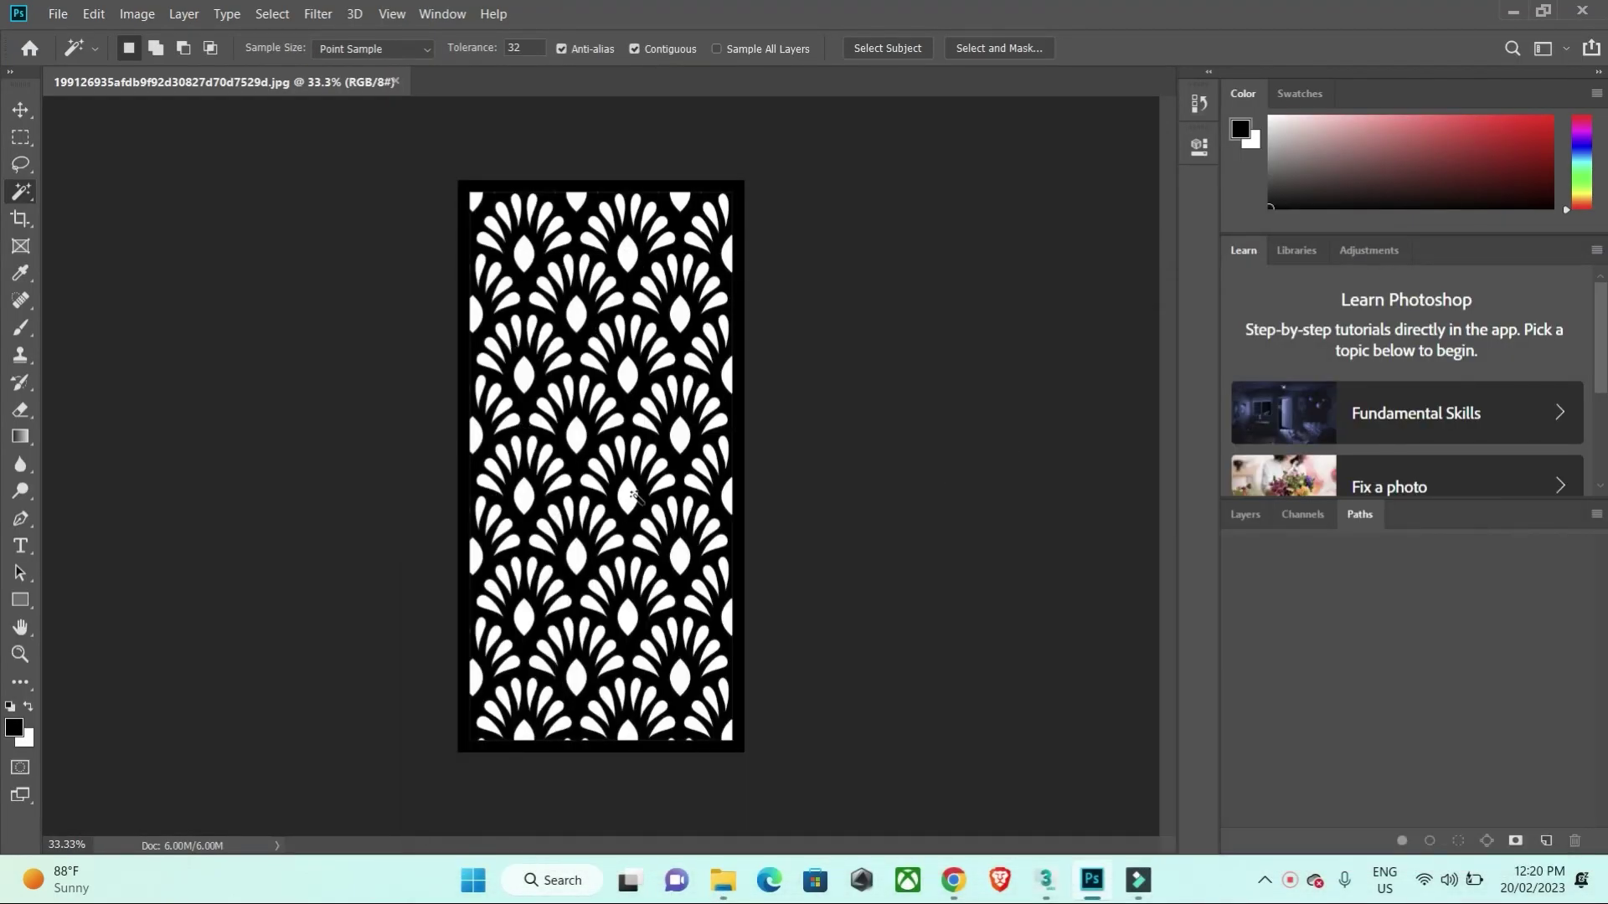
left_click(1049, 883)
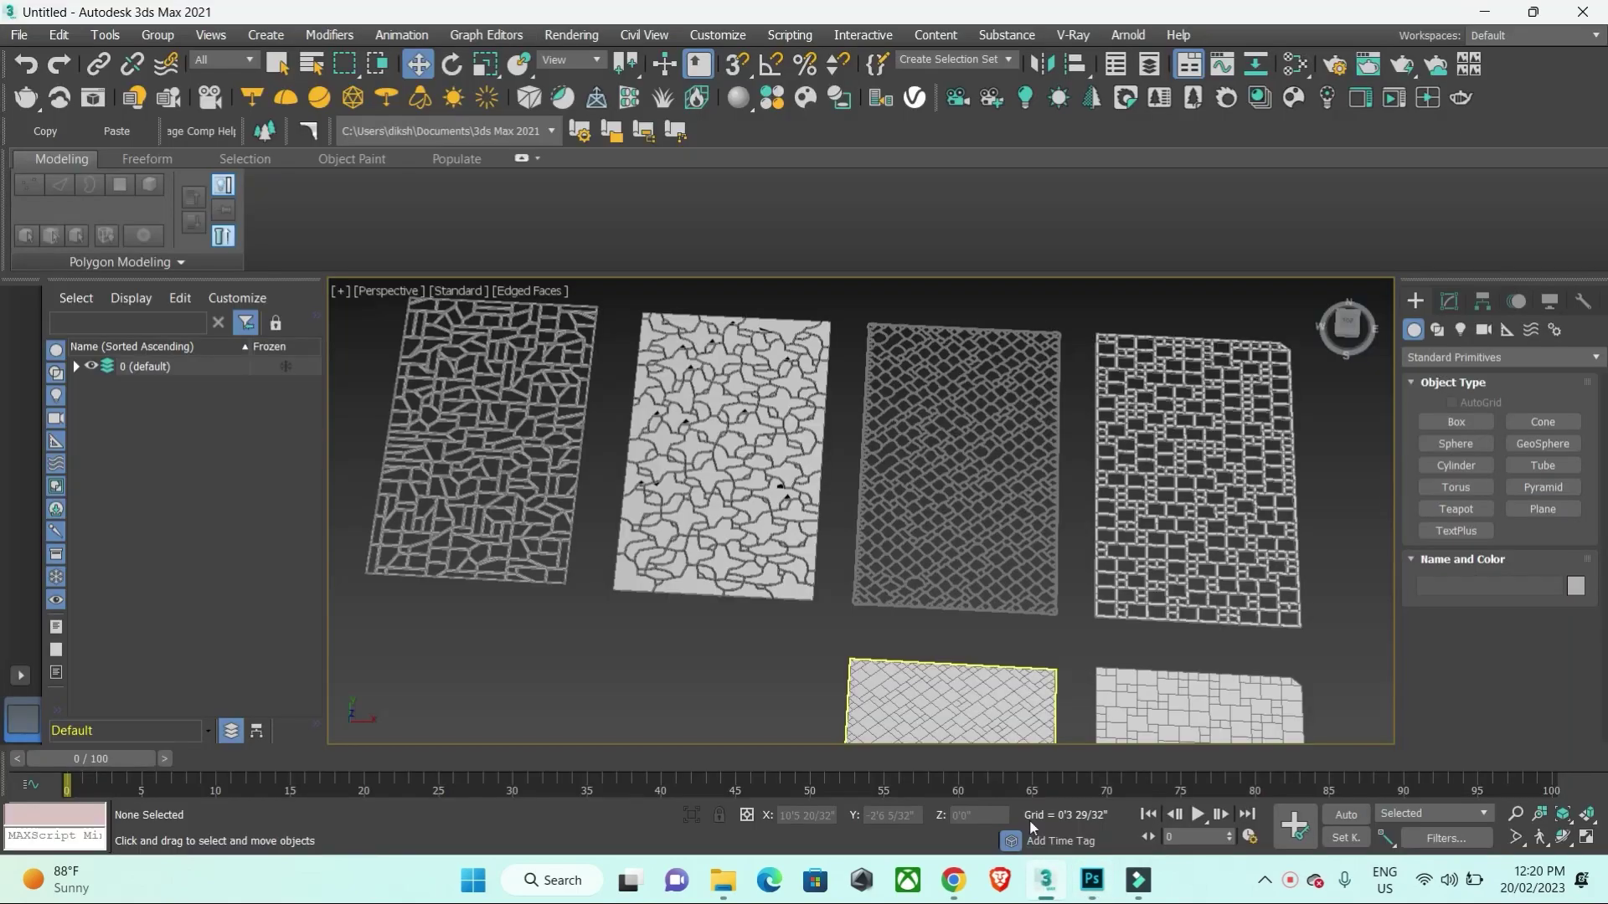
Step: Review the Import dialog's file types, including Adobe Illustrator, then cancel and go to Photoshop
left_click(19, 34)
mouse_move(45, 300)
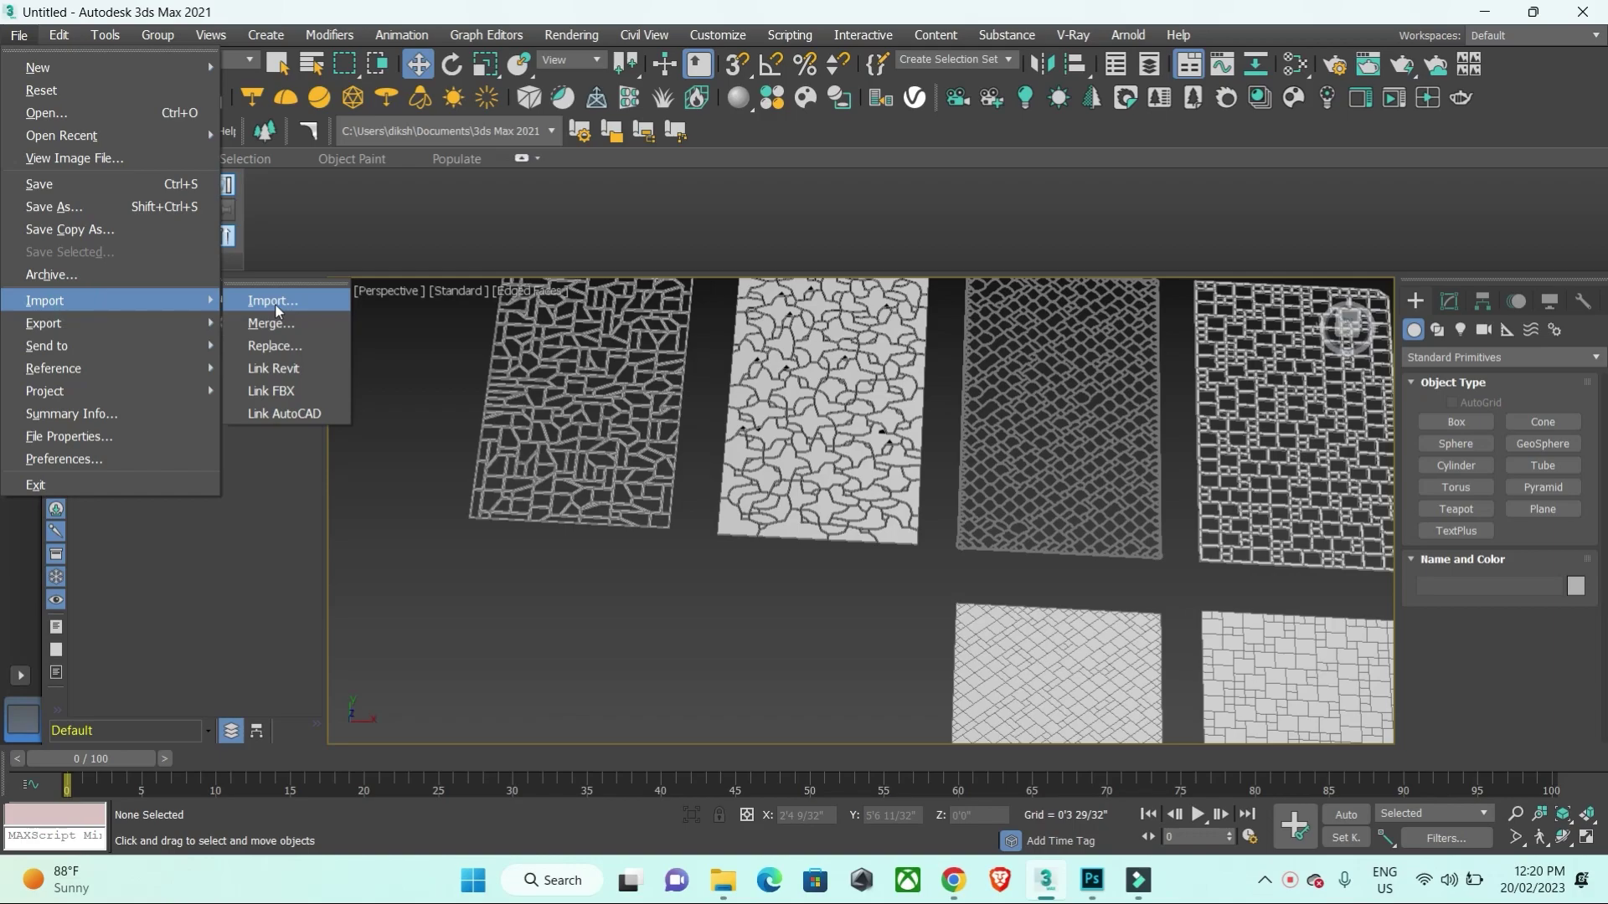
left_click(276, 308)
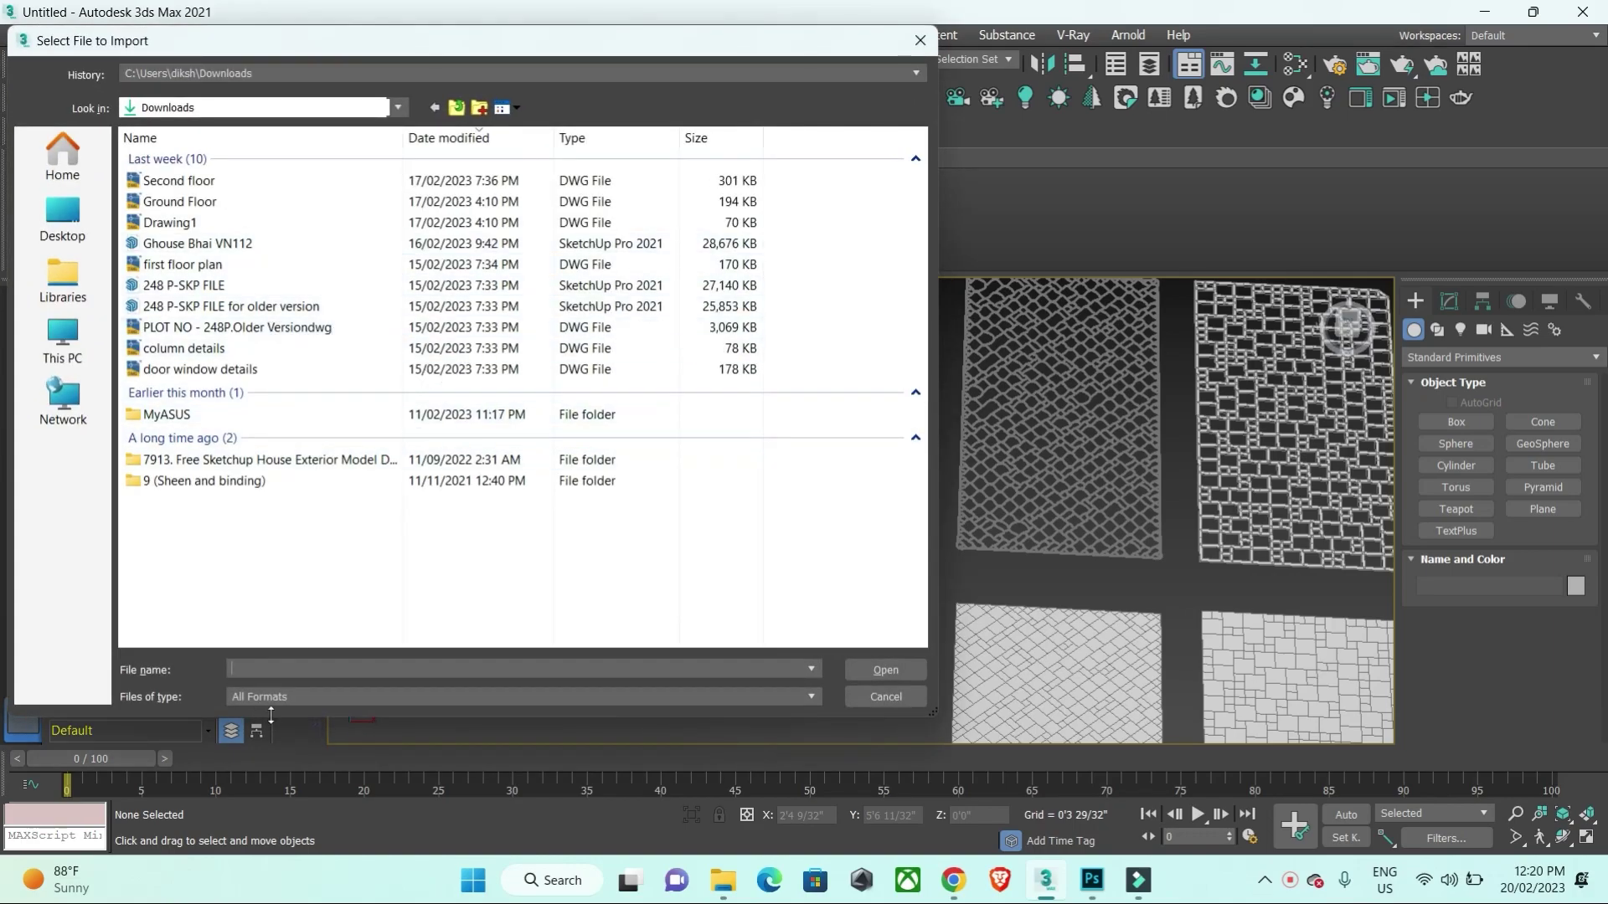
left_click(273, 698)
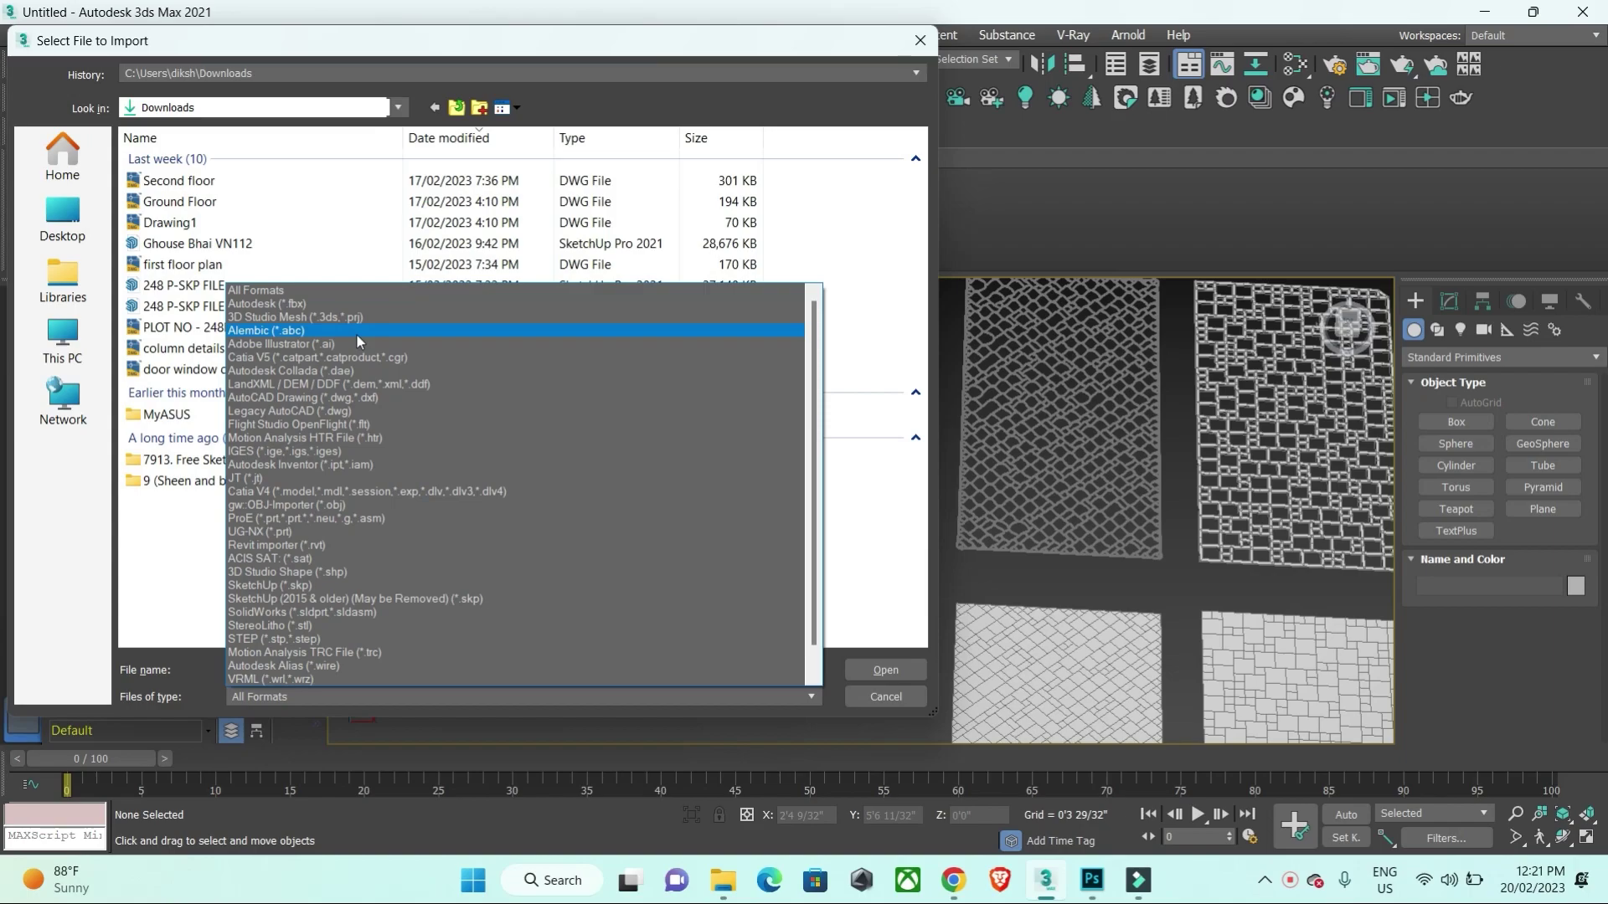
left_click(919, 40)
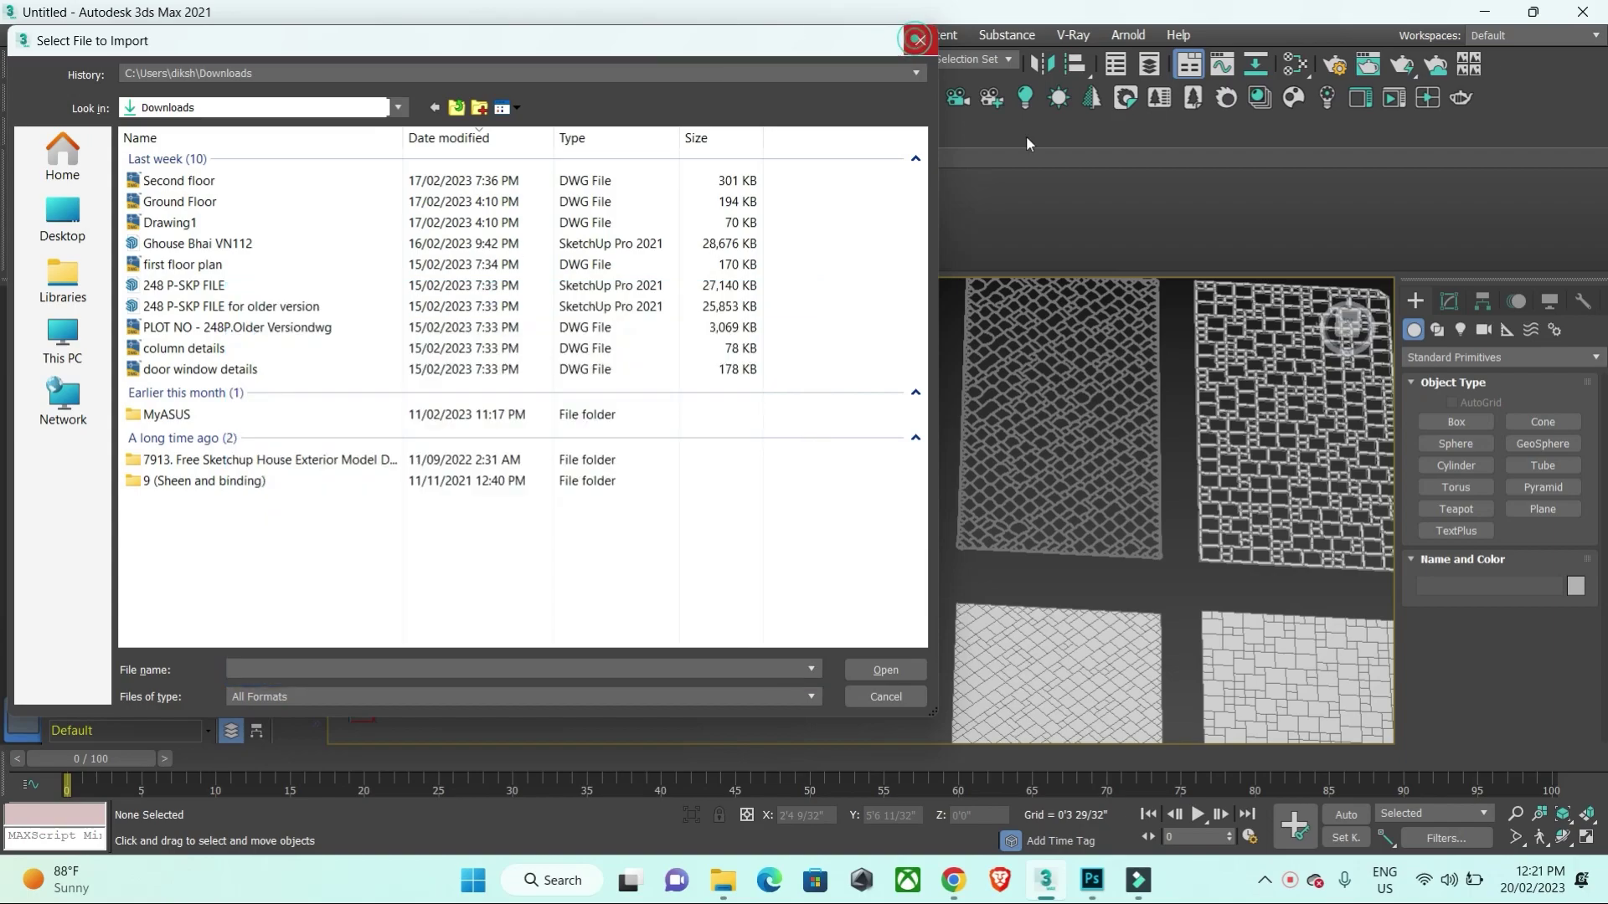
left_click(918, 40)
left_click(1097, 877)
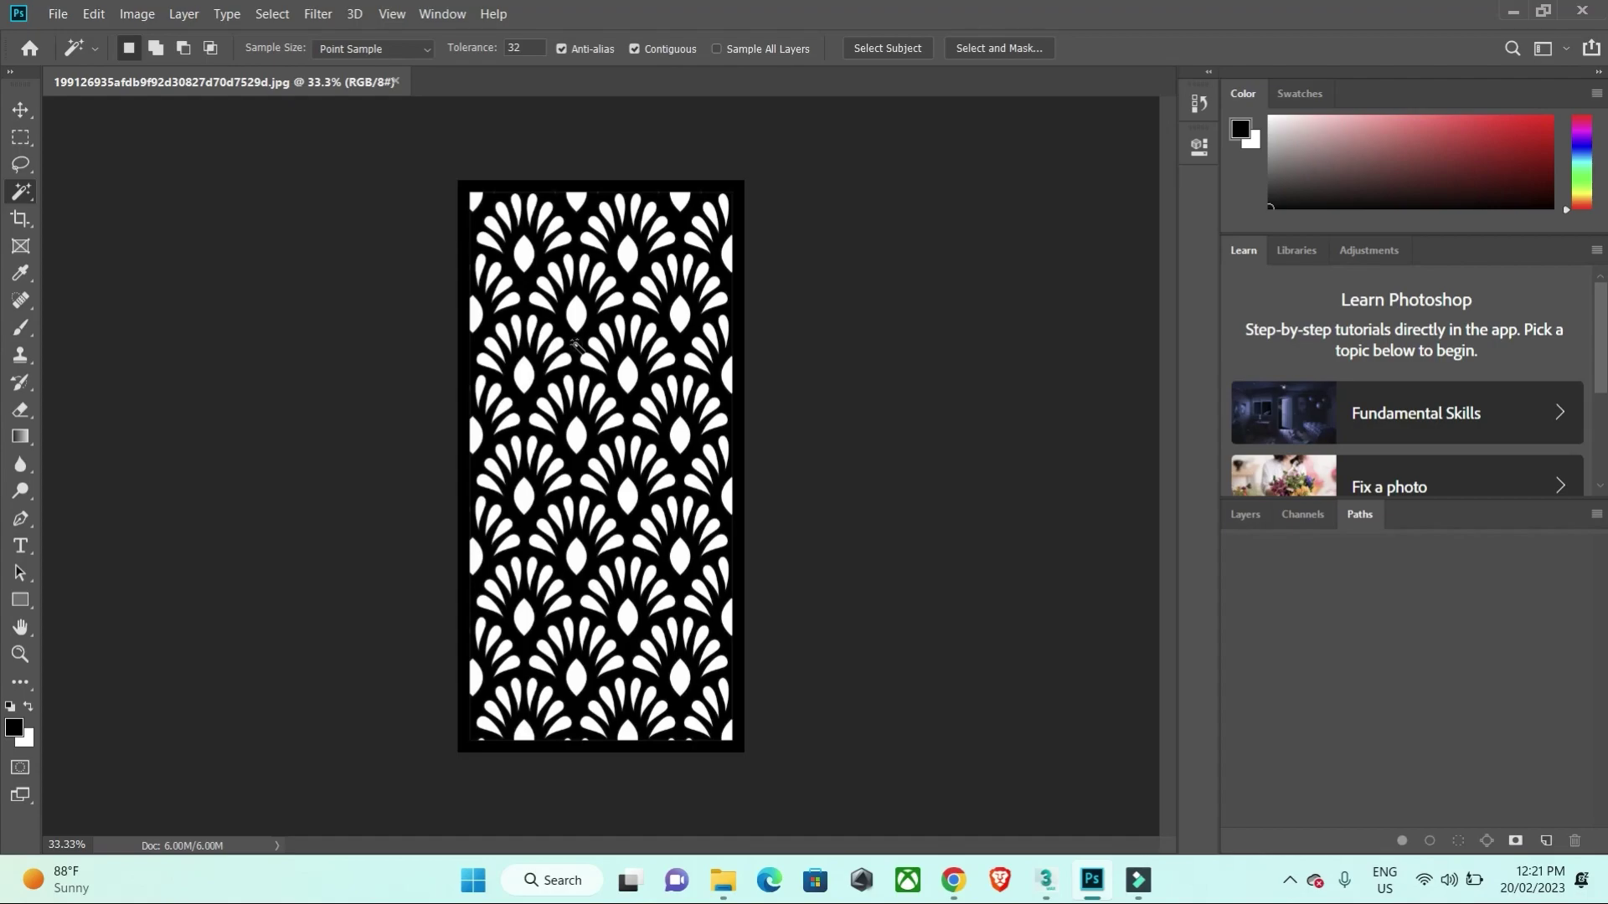
Step: Convert the locked Background into an editable layer named Layer 0
left_click(576, 345)
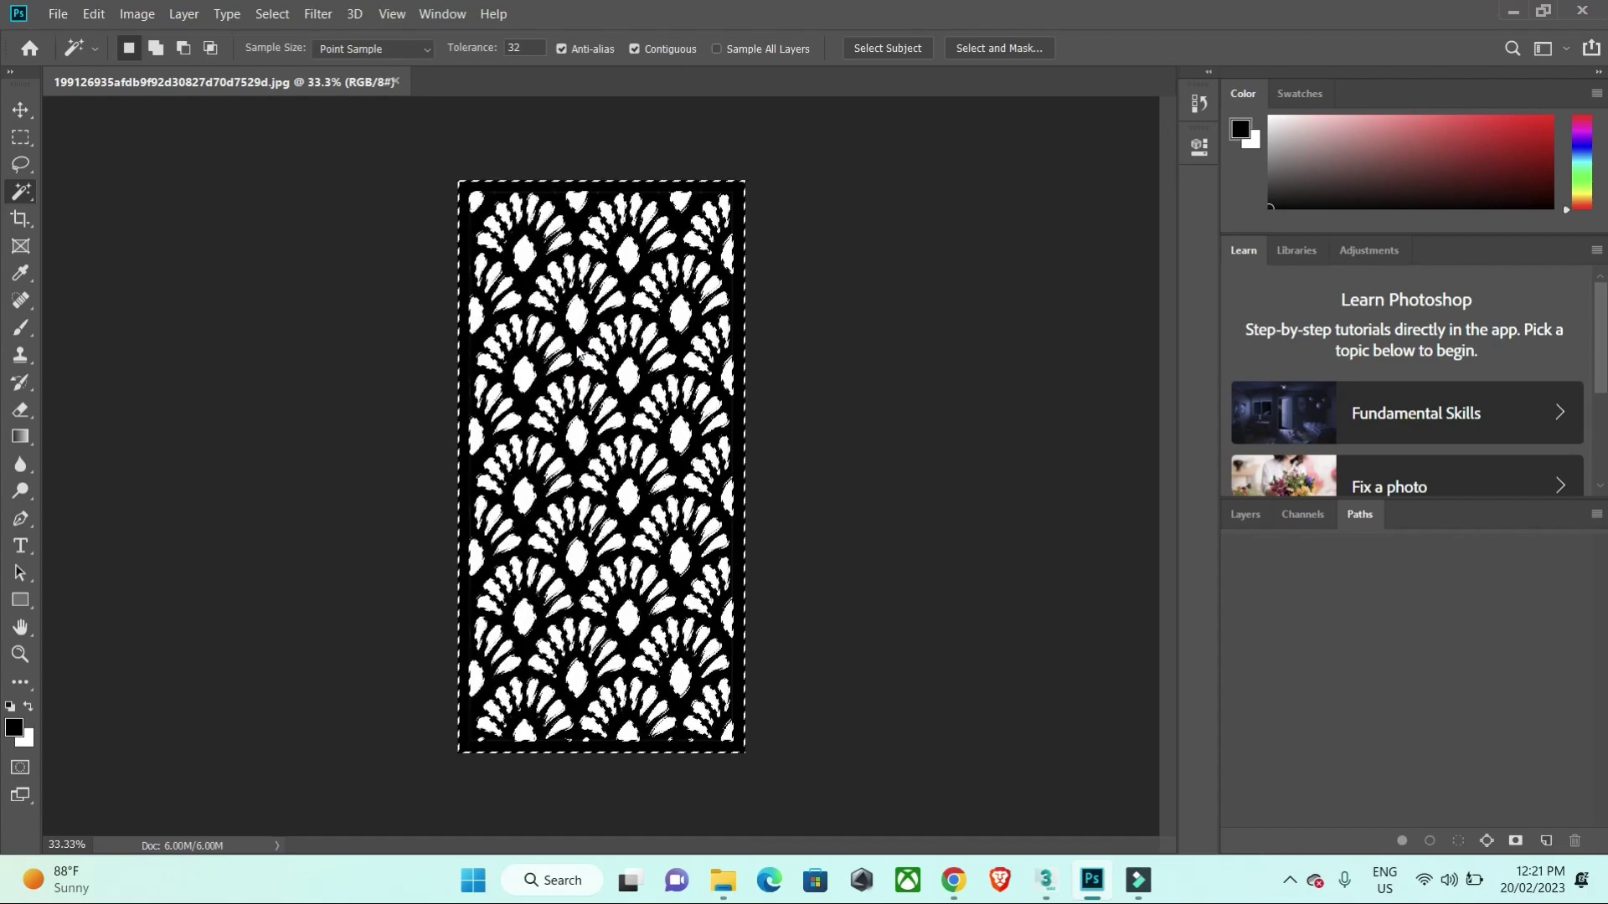
key("shift+F5")
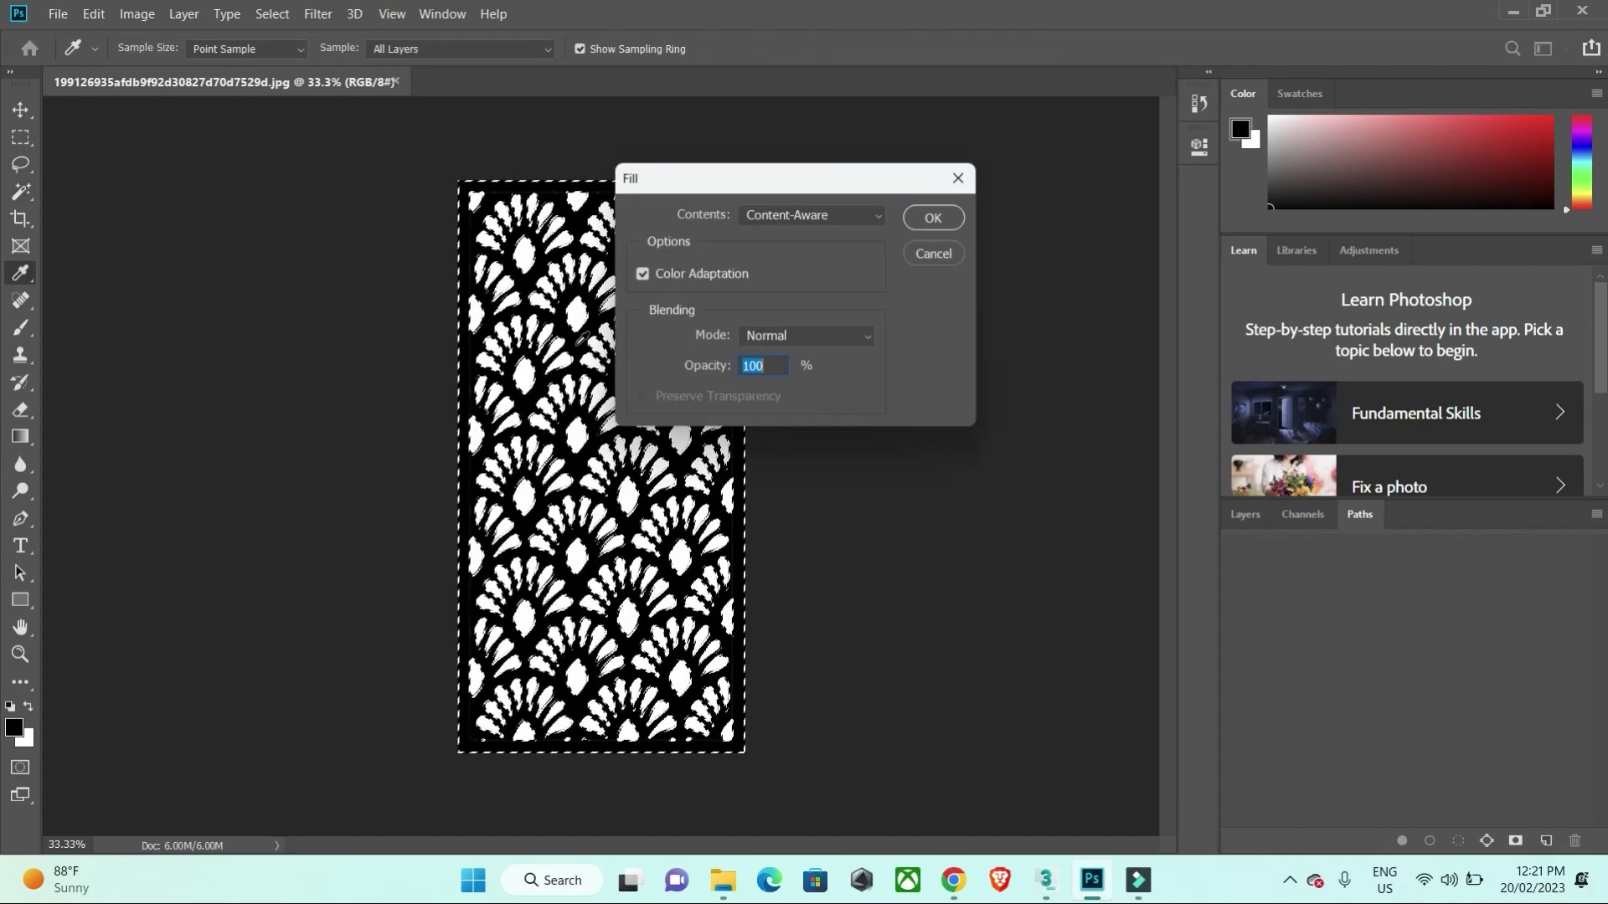
left_click(962, 177)
left_click(1257, 520)
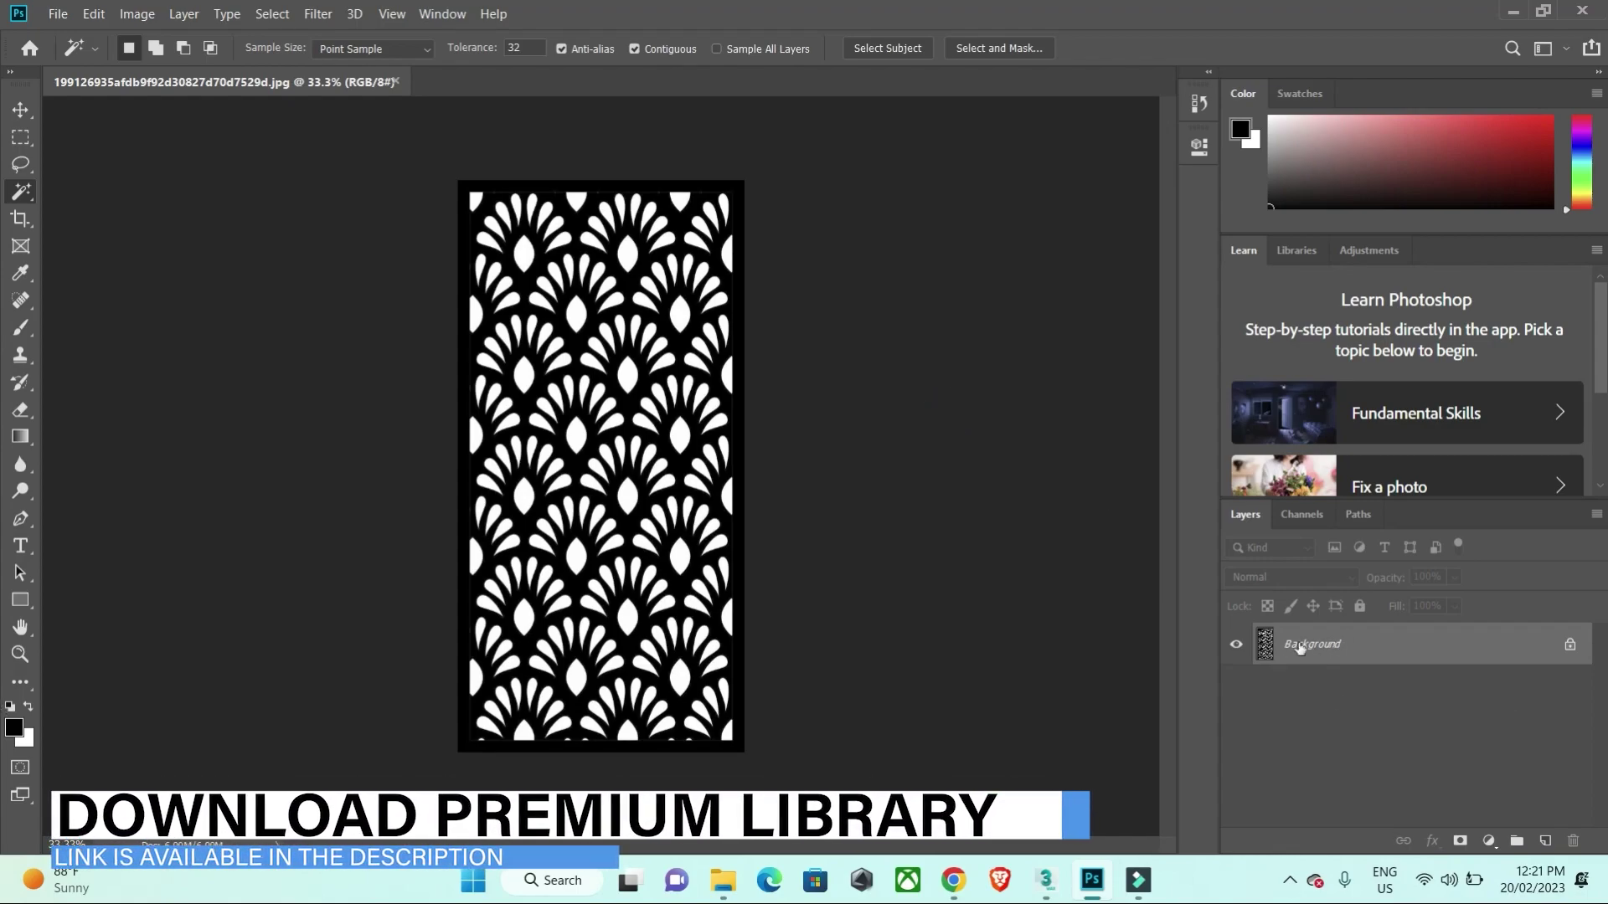
right_click(1267, 652)
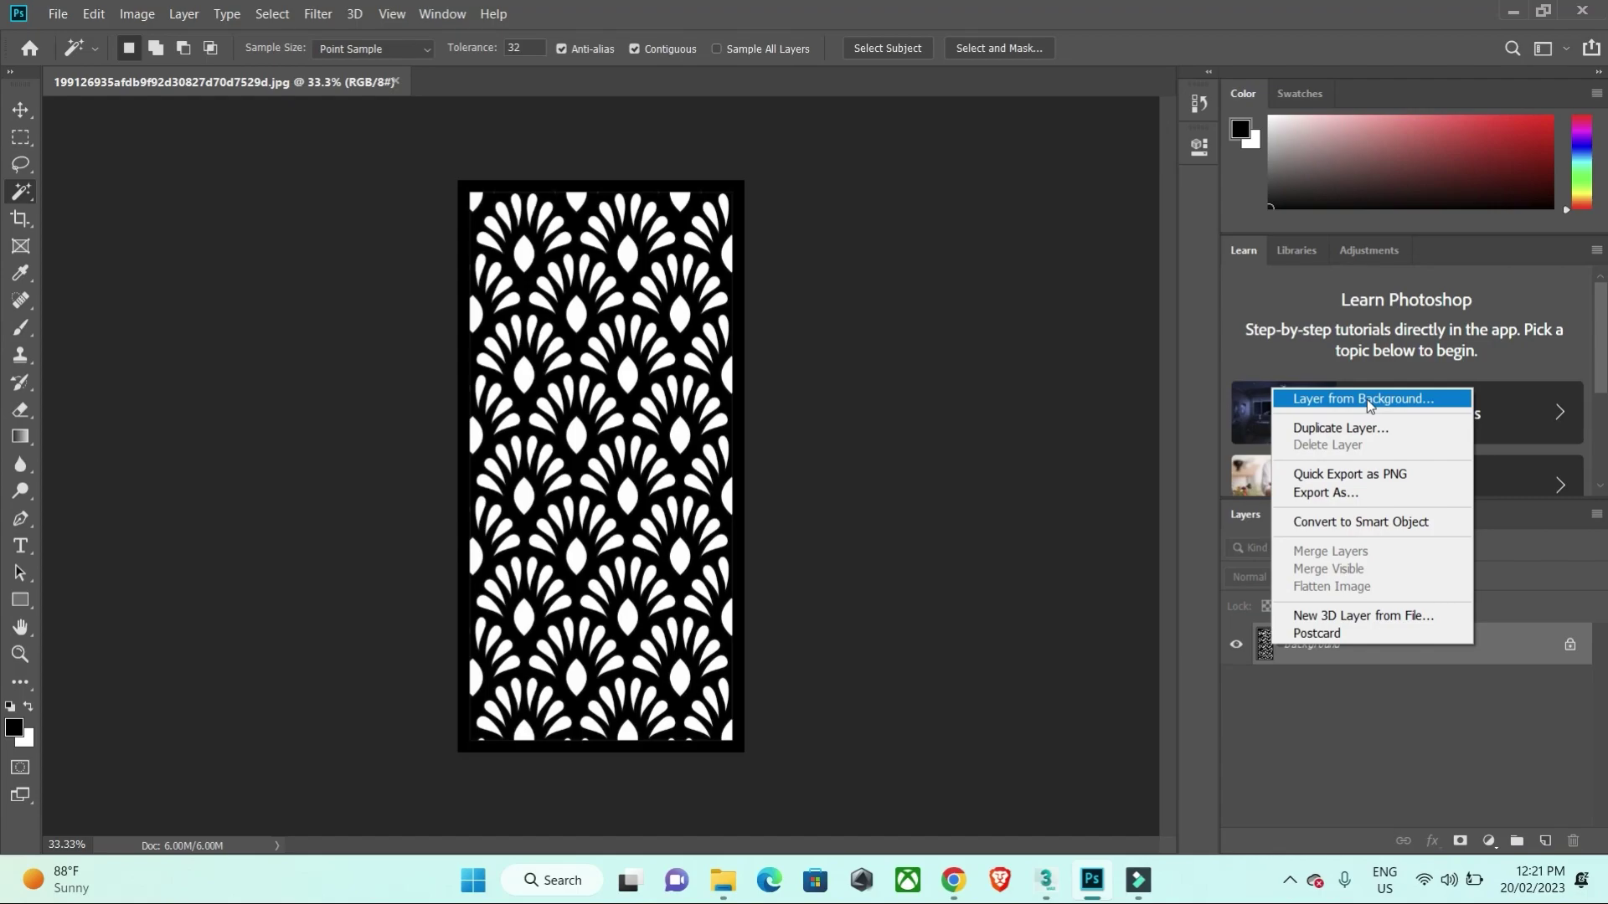
left_click(1370, 406)
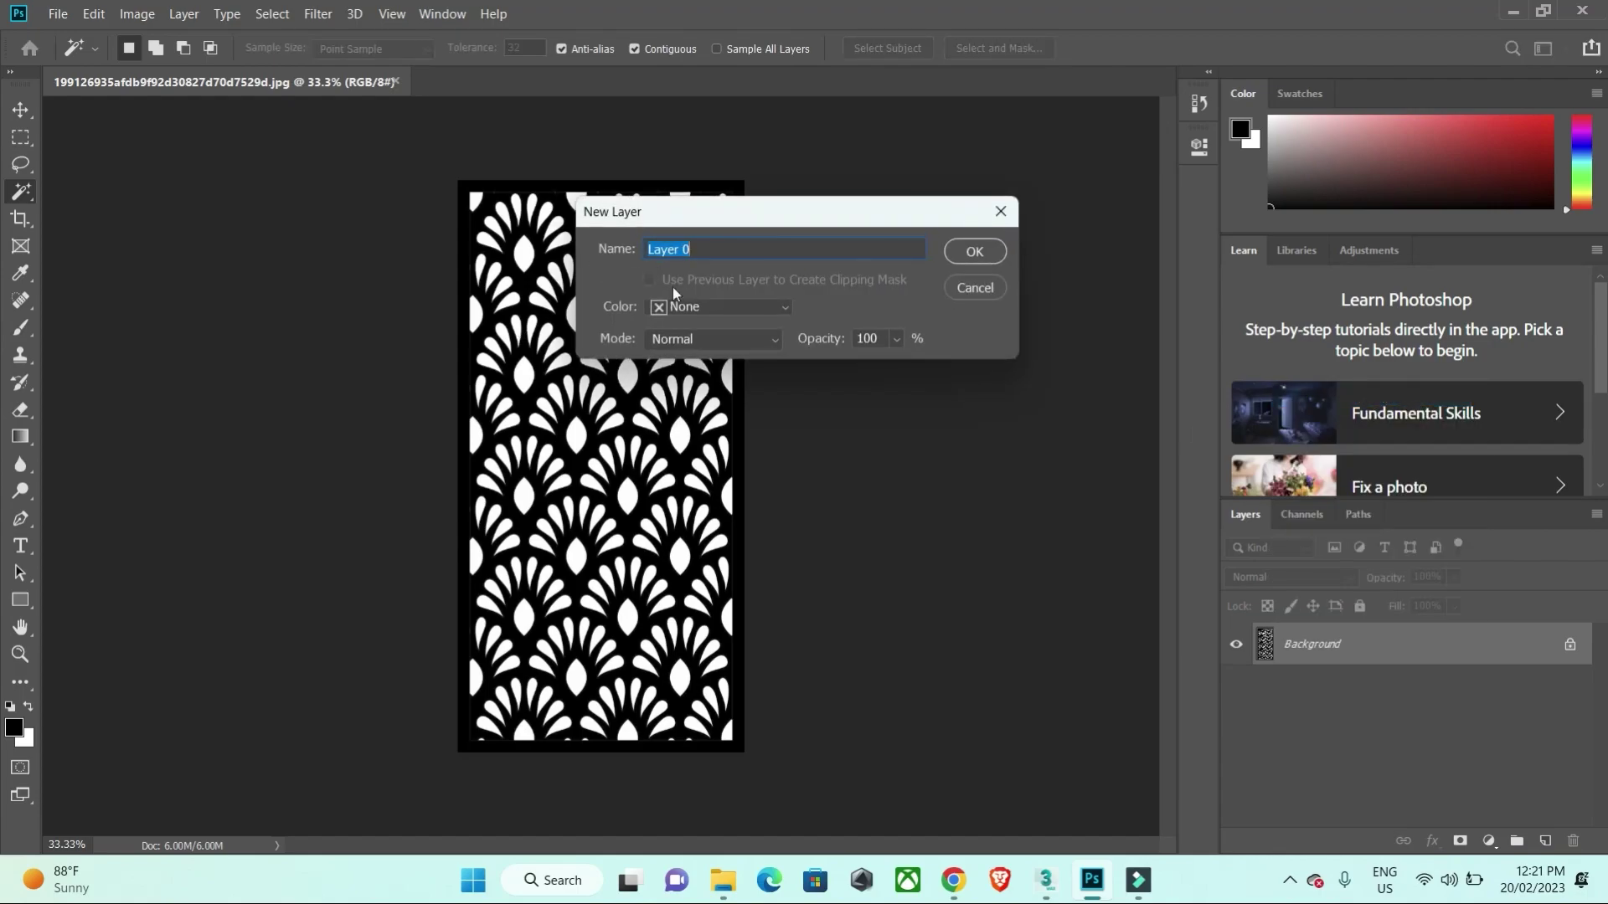
left_click(978, 253)
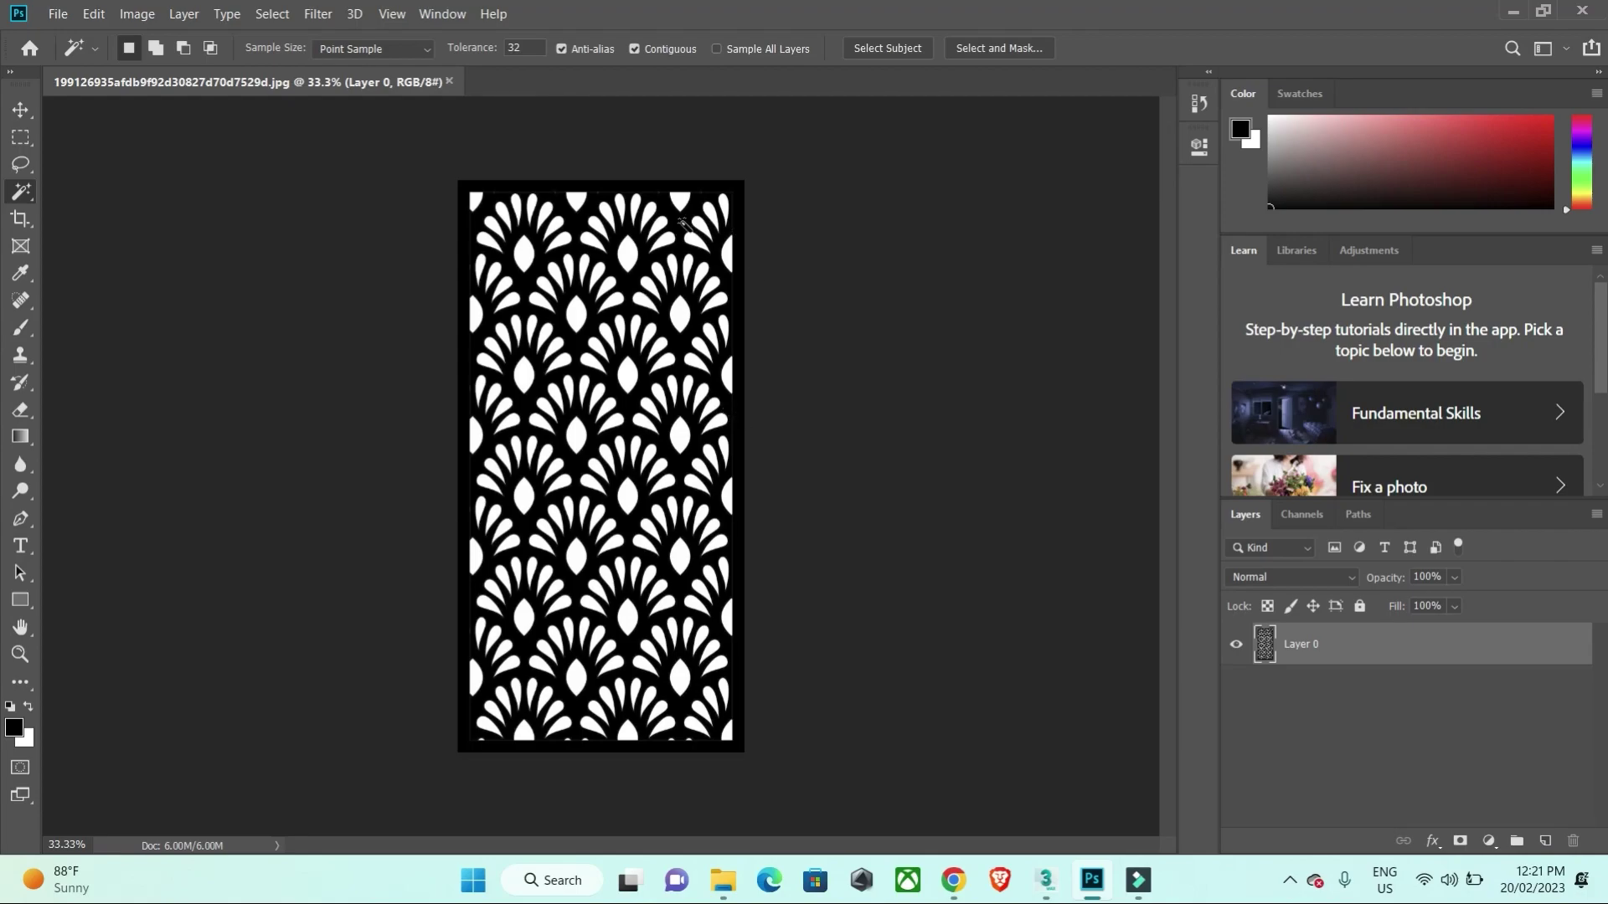
Step: Select a single white leaf shape with the Magic Wand
left_click(692, 234)
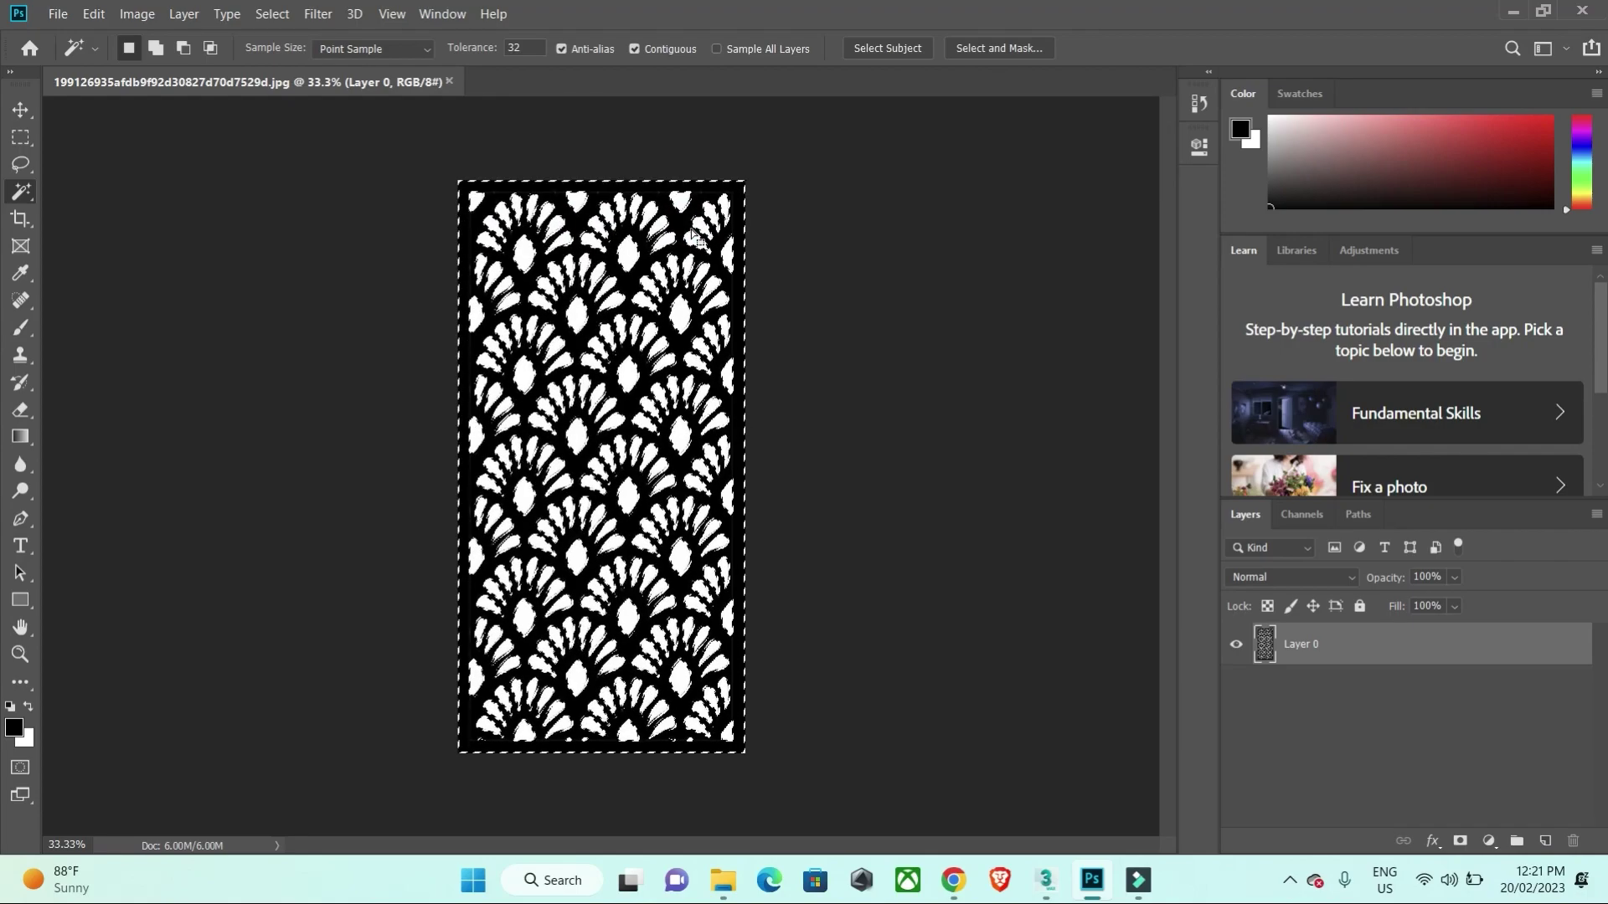
left_click(790, 248)
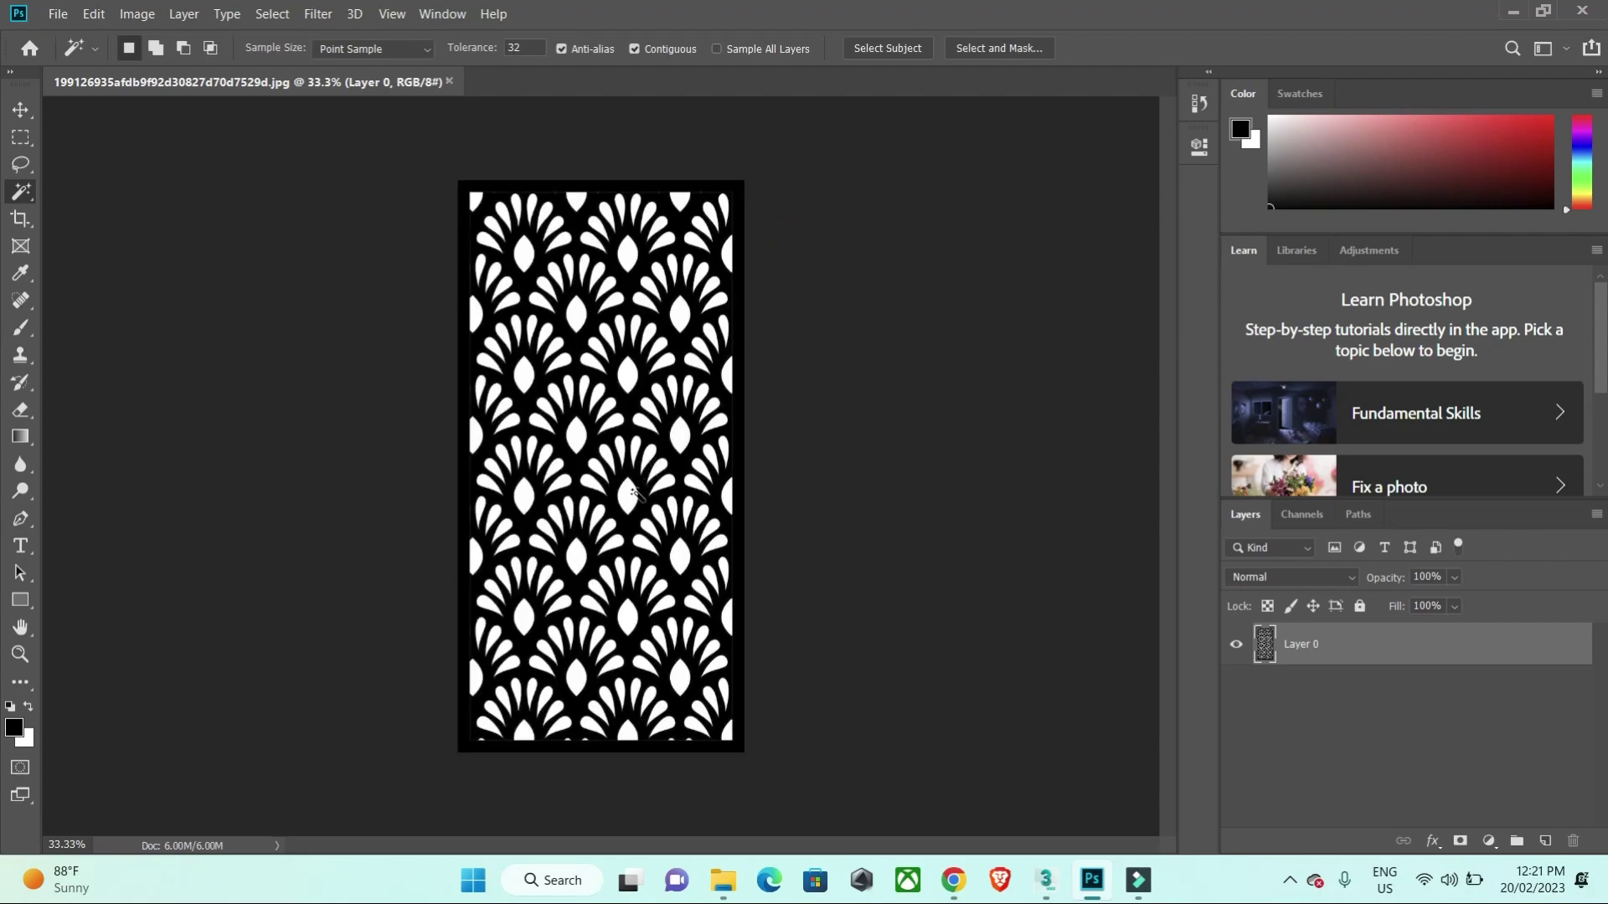
left_click(630, 493)
left_click(214, 50)
left_click(268, 15)
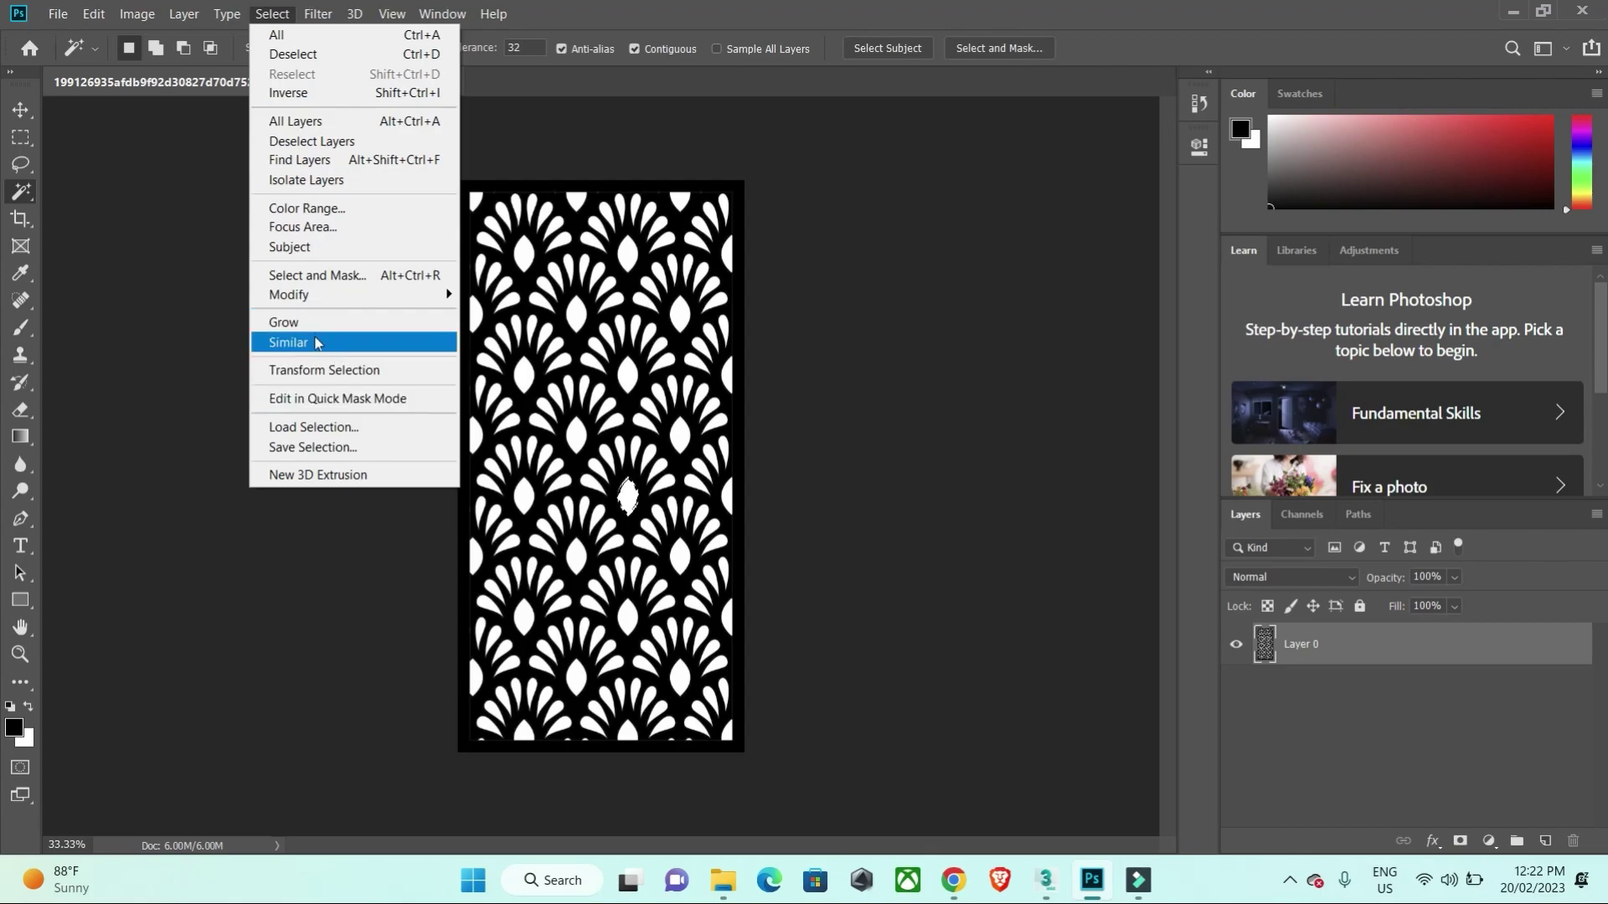
Step: Select all similar white shapes, delete them, and load Layer 0's lattice as a selection
left_click(325, 342)
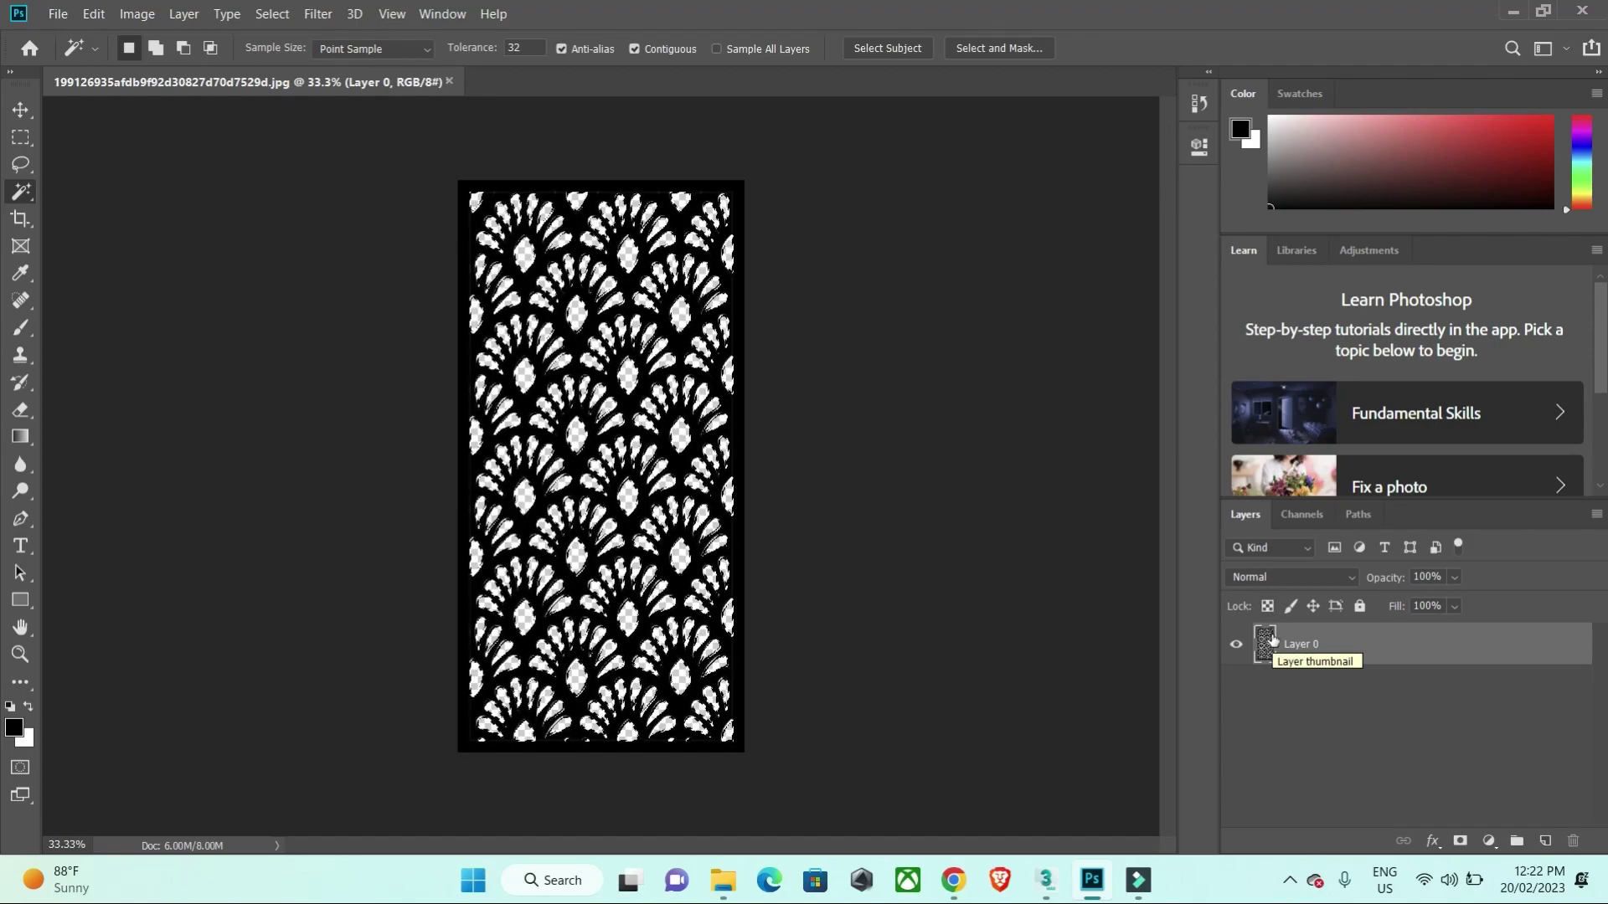
left_click(1260, 643, "ctrl")
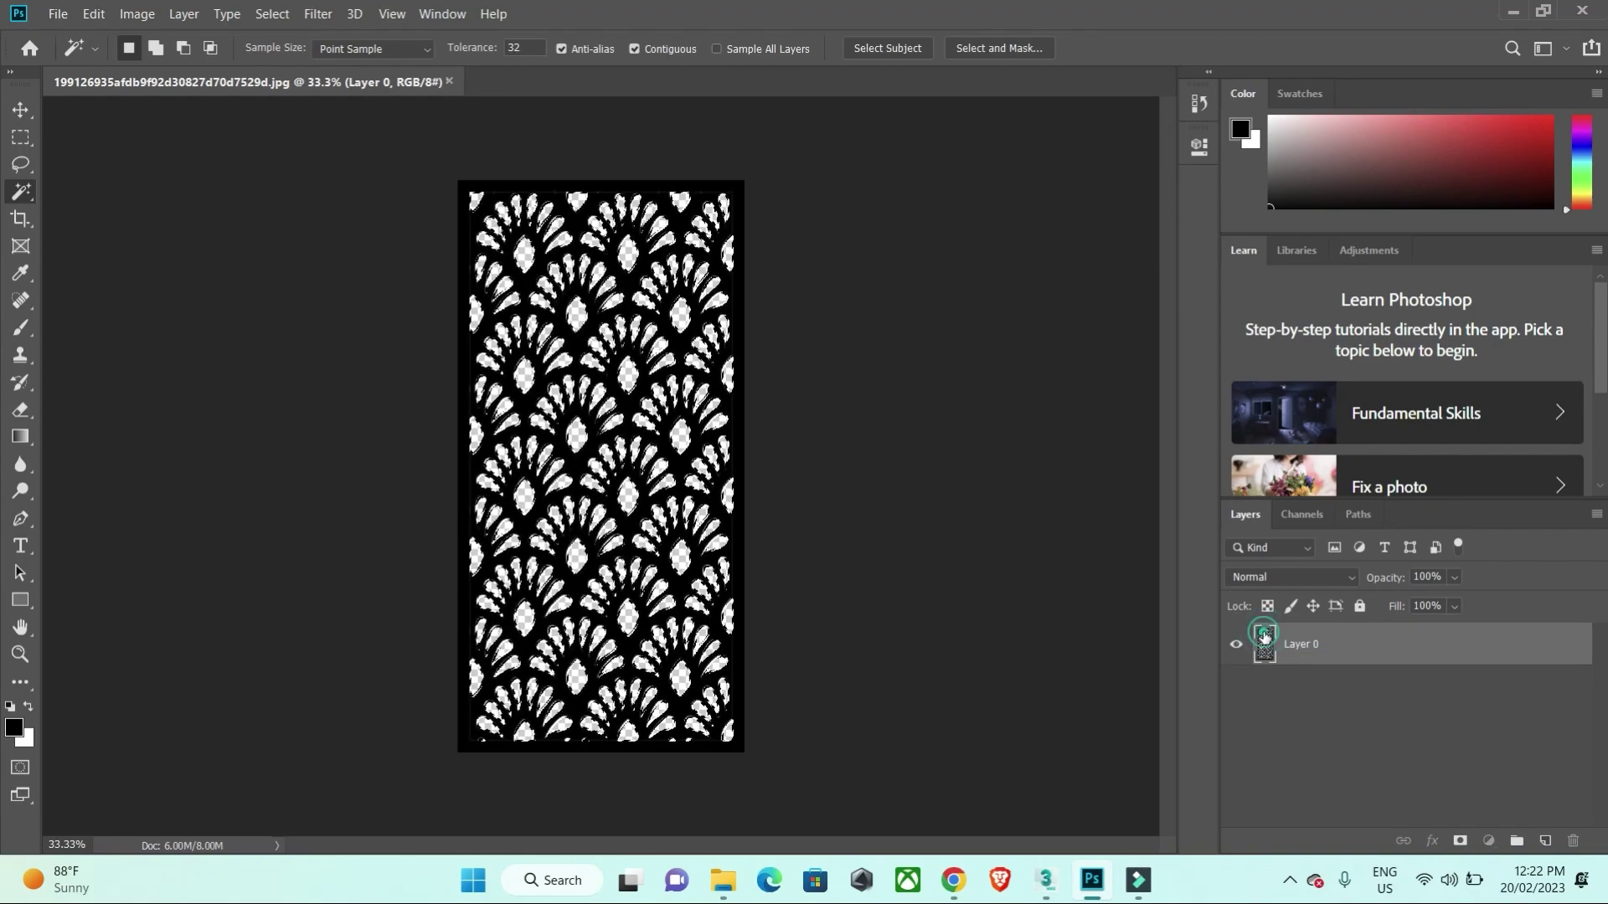
left_click(984, 630)
left_click(1264, 642, "ctrl")
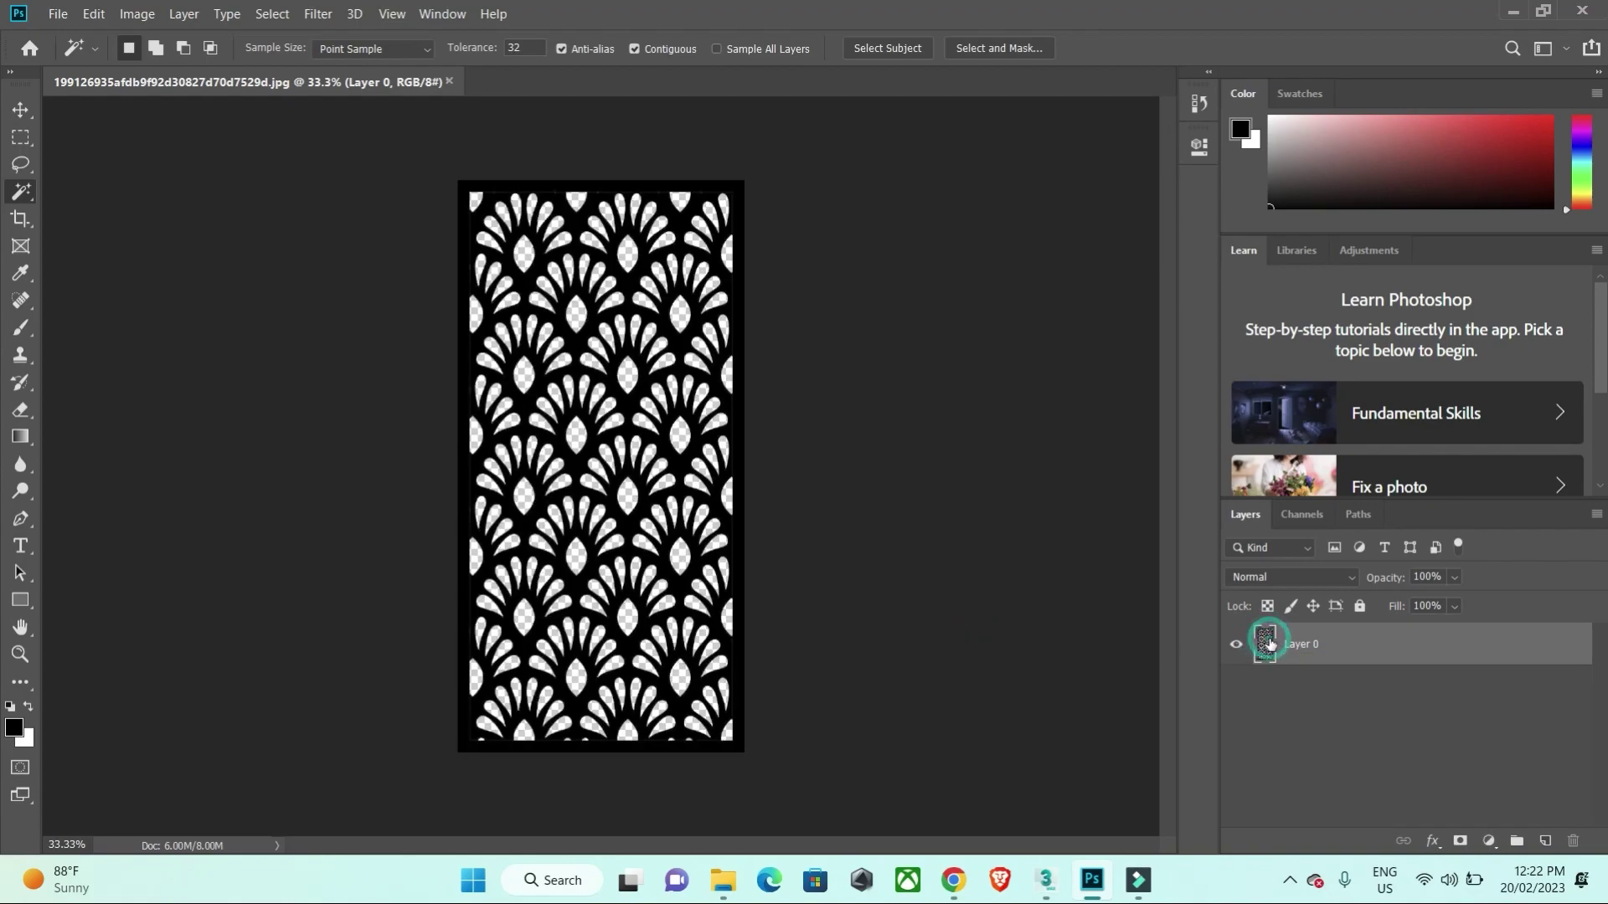
left_click(1264, 643, "ctrl")
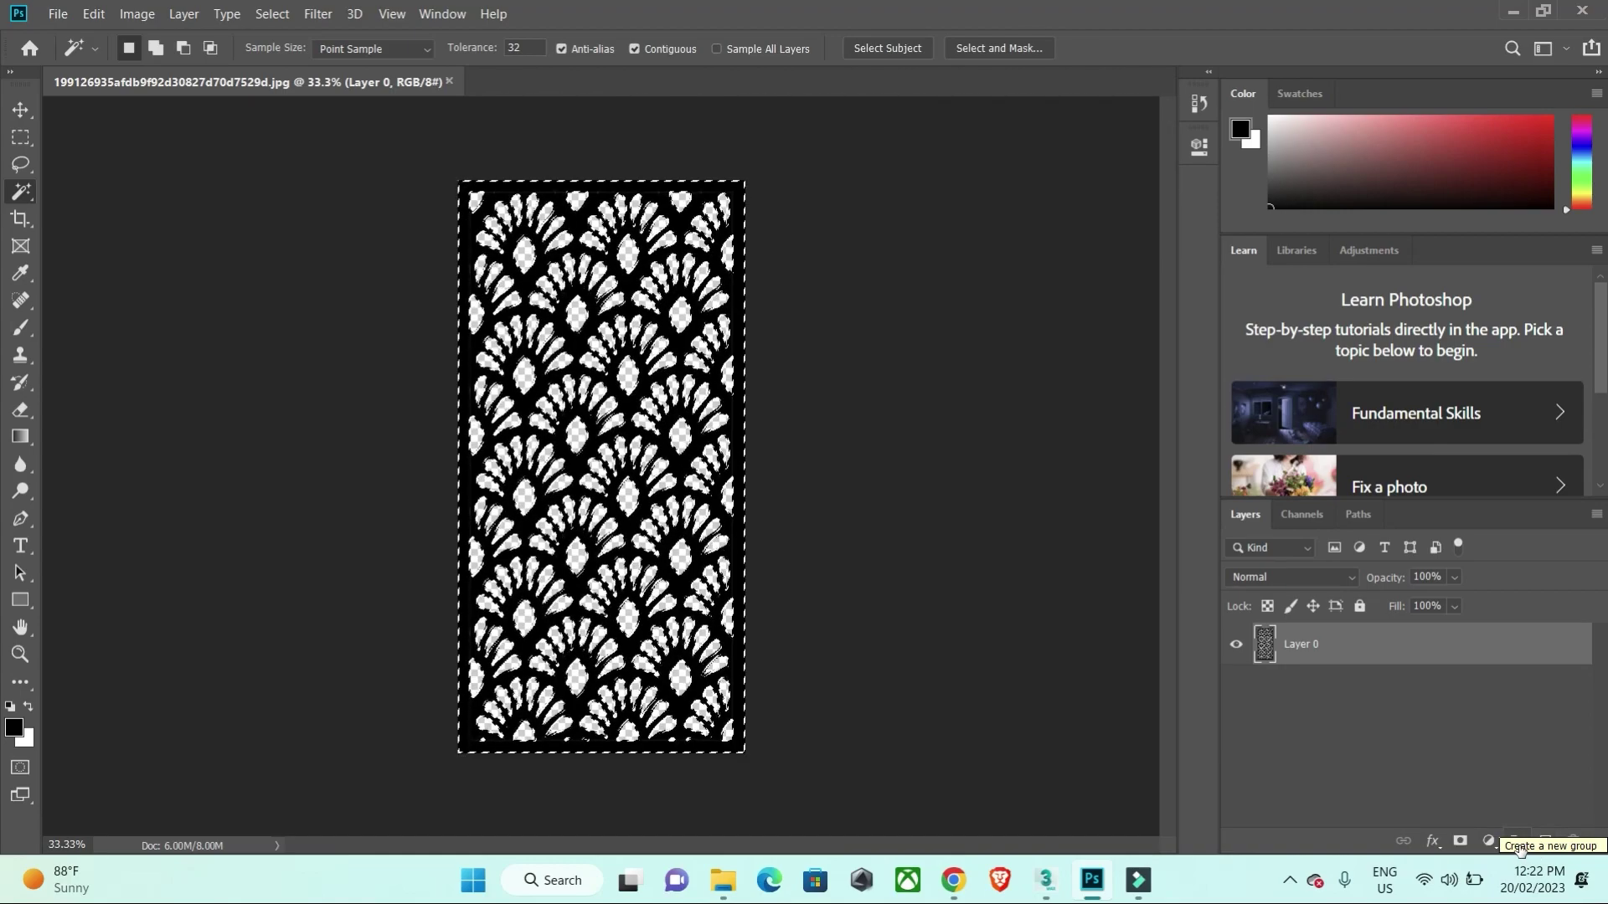
Step: Make a Work Path from the lattice selection in the Paths panel
left_click(1368, 517)
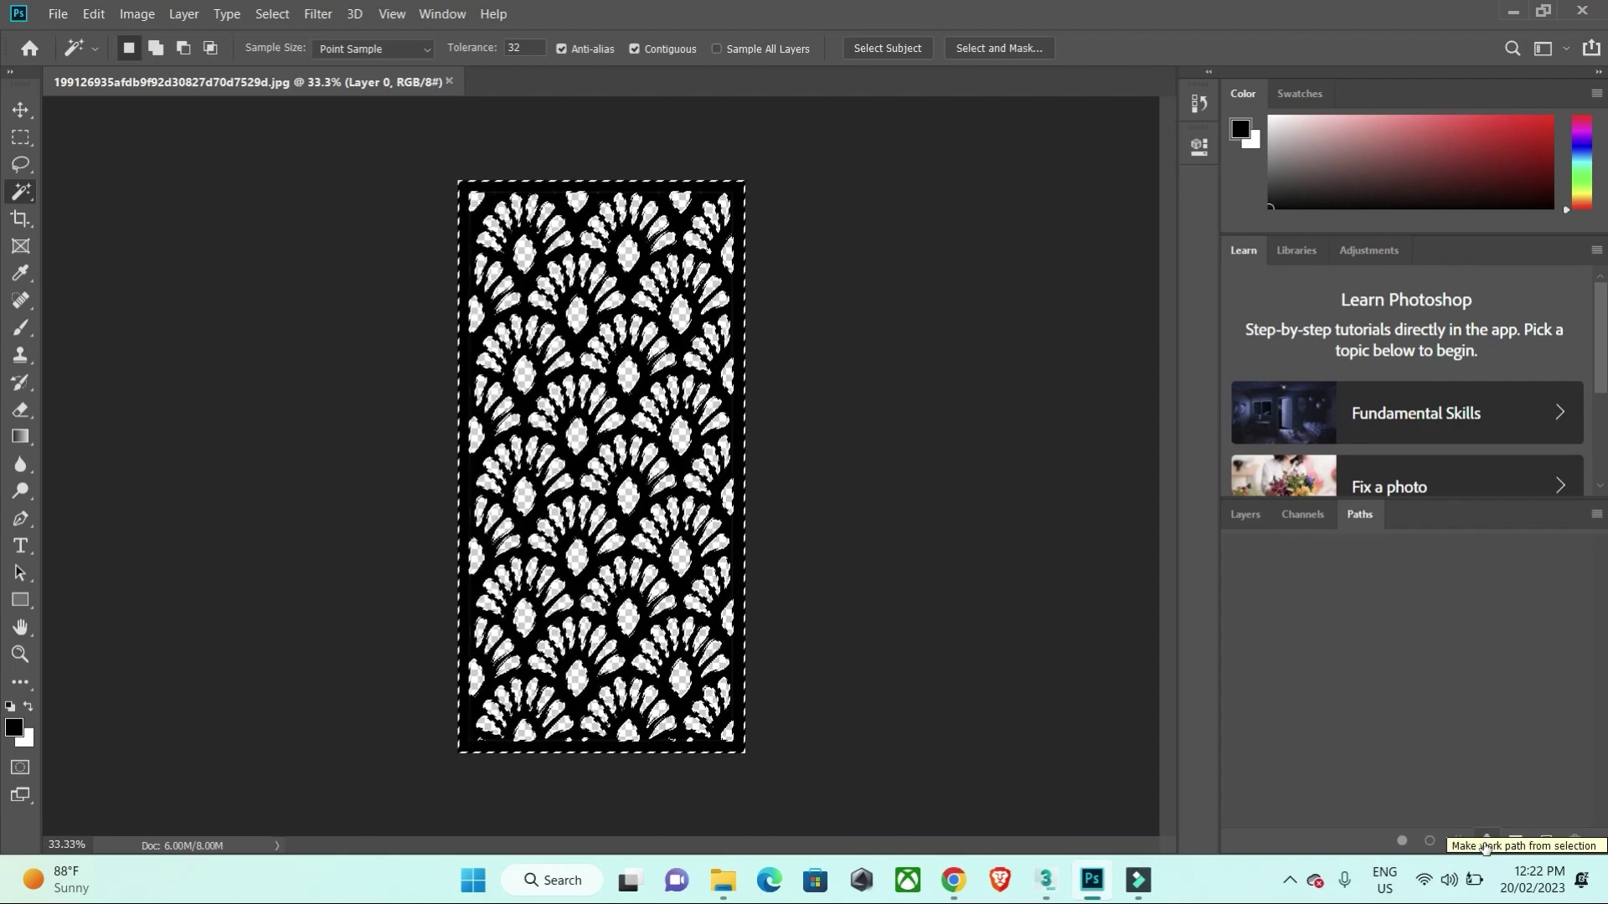
left_click(1486, 840)
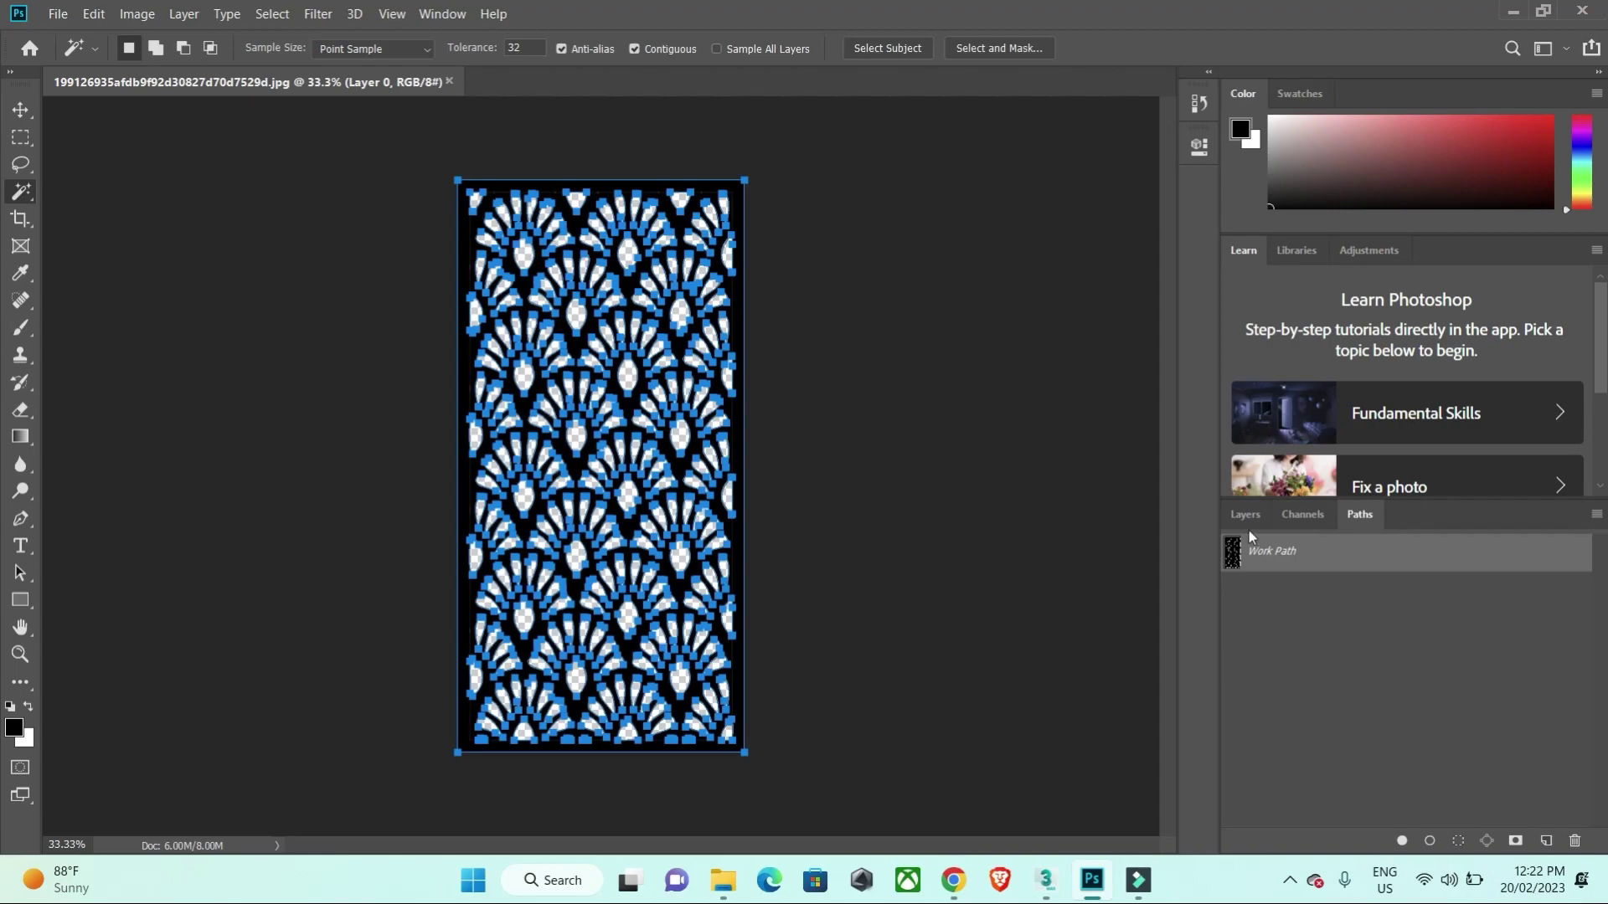
left_click(1235, 555, "ctrl")
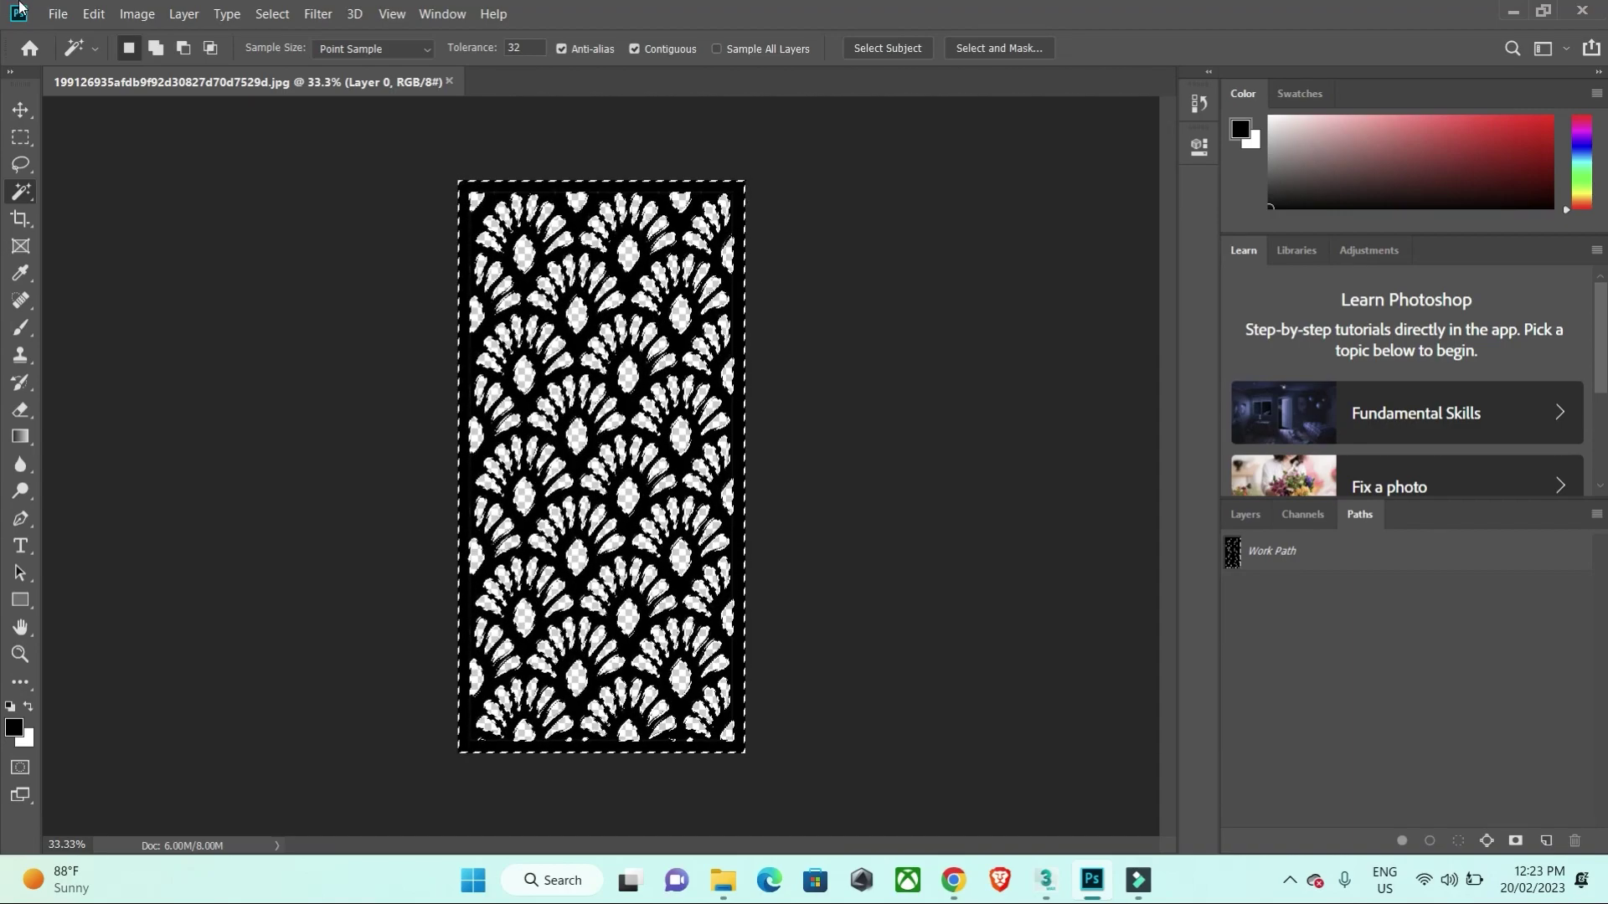
left_click(58, 13)
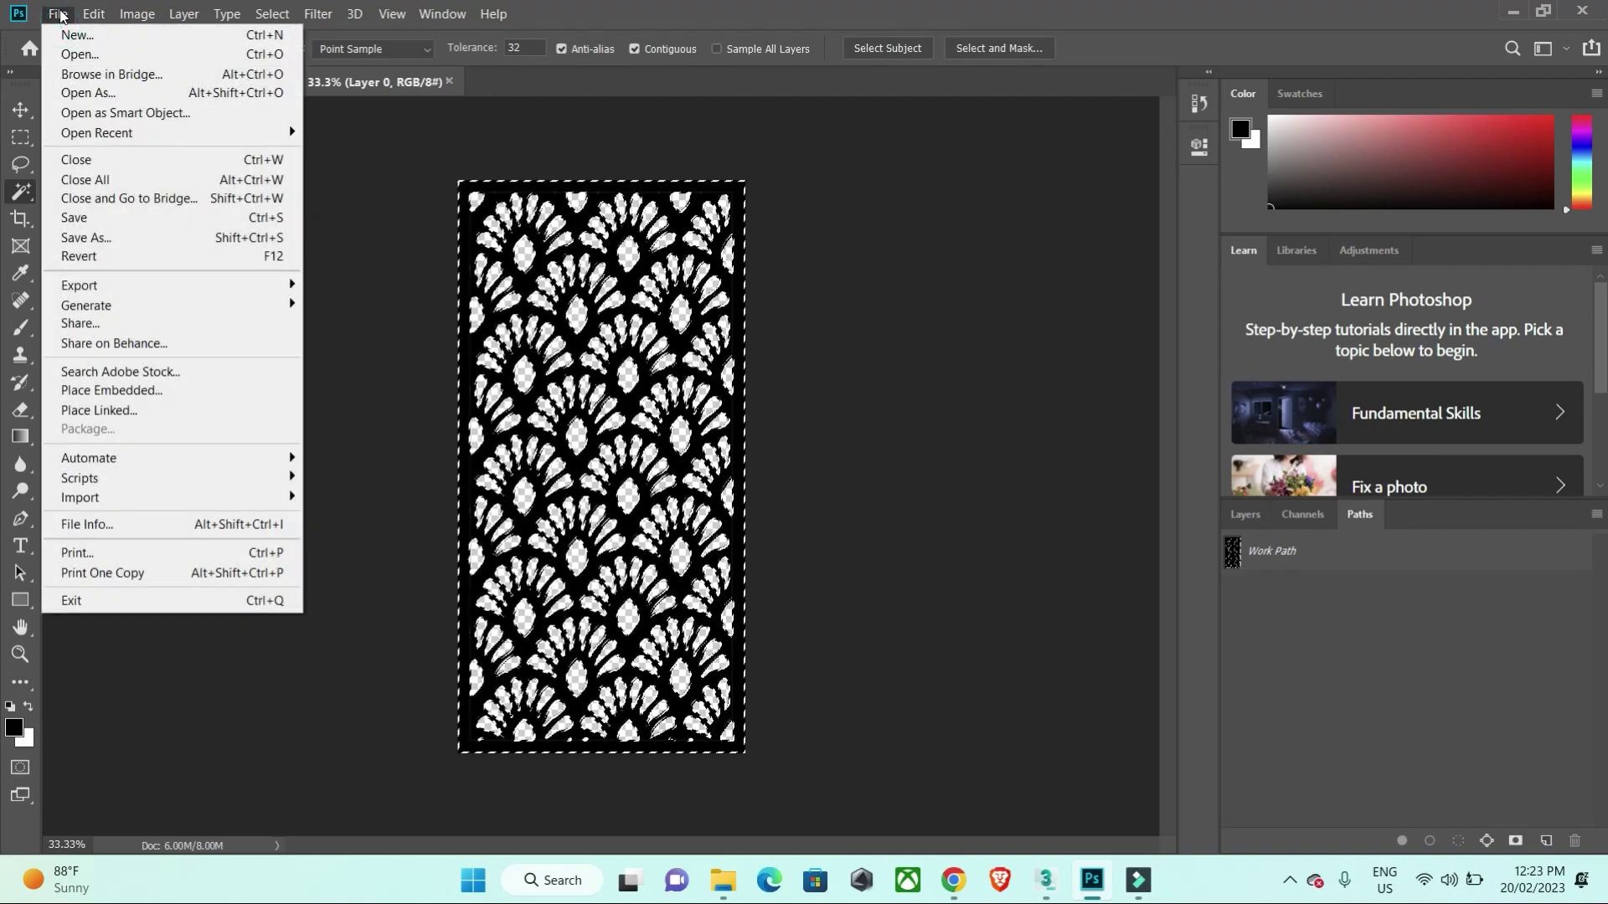
mouse_move(79, 285)
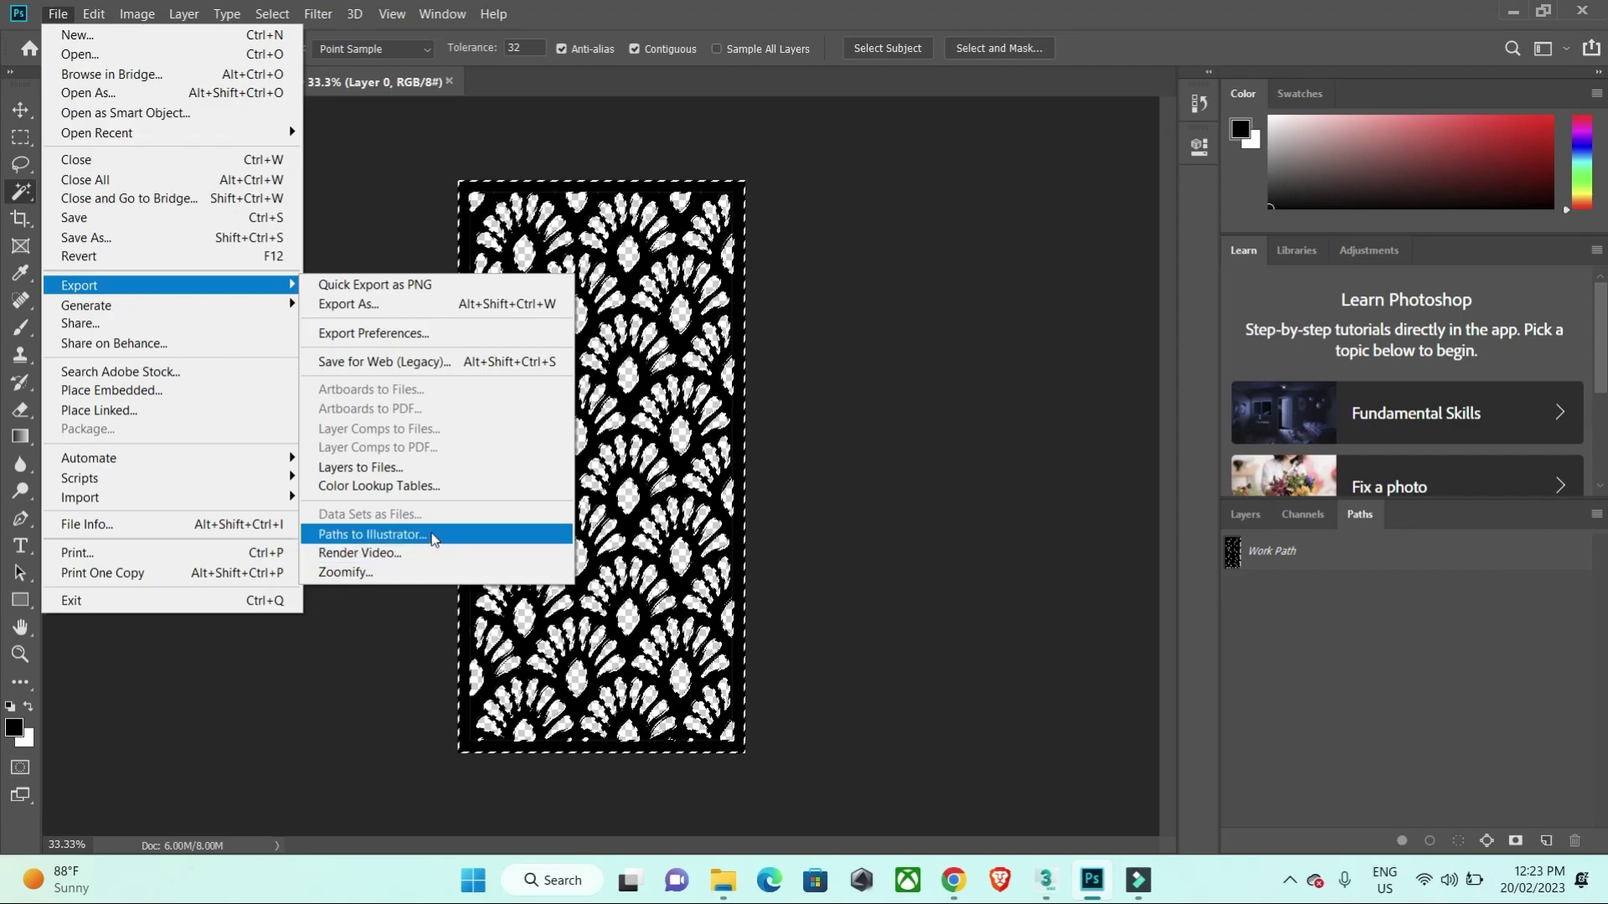
Step: Export Photoshop's Work Path to Illustrator as 'Jali' in the Downloads folder
left_click(434, 539)
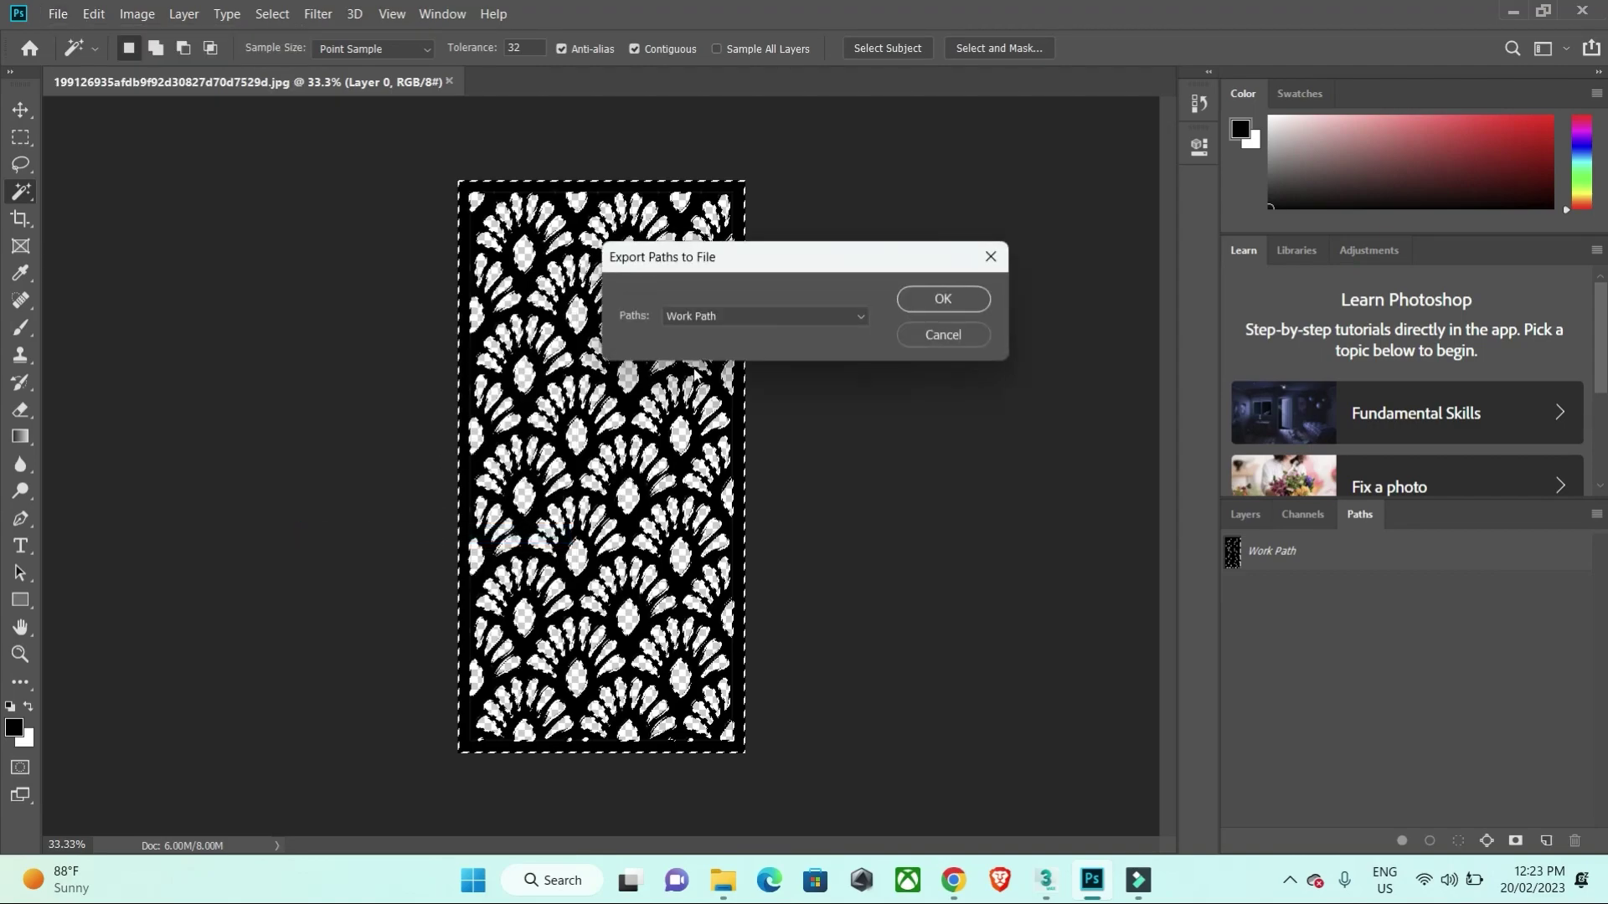
left_click(969, 303)
left_click(99, 269)
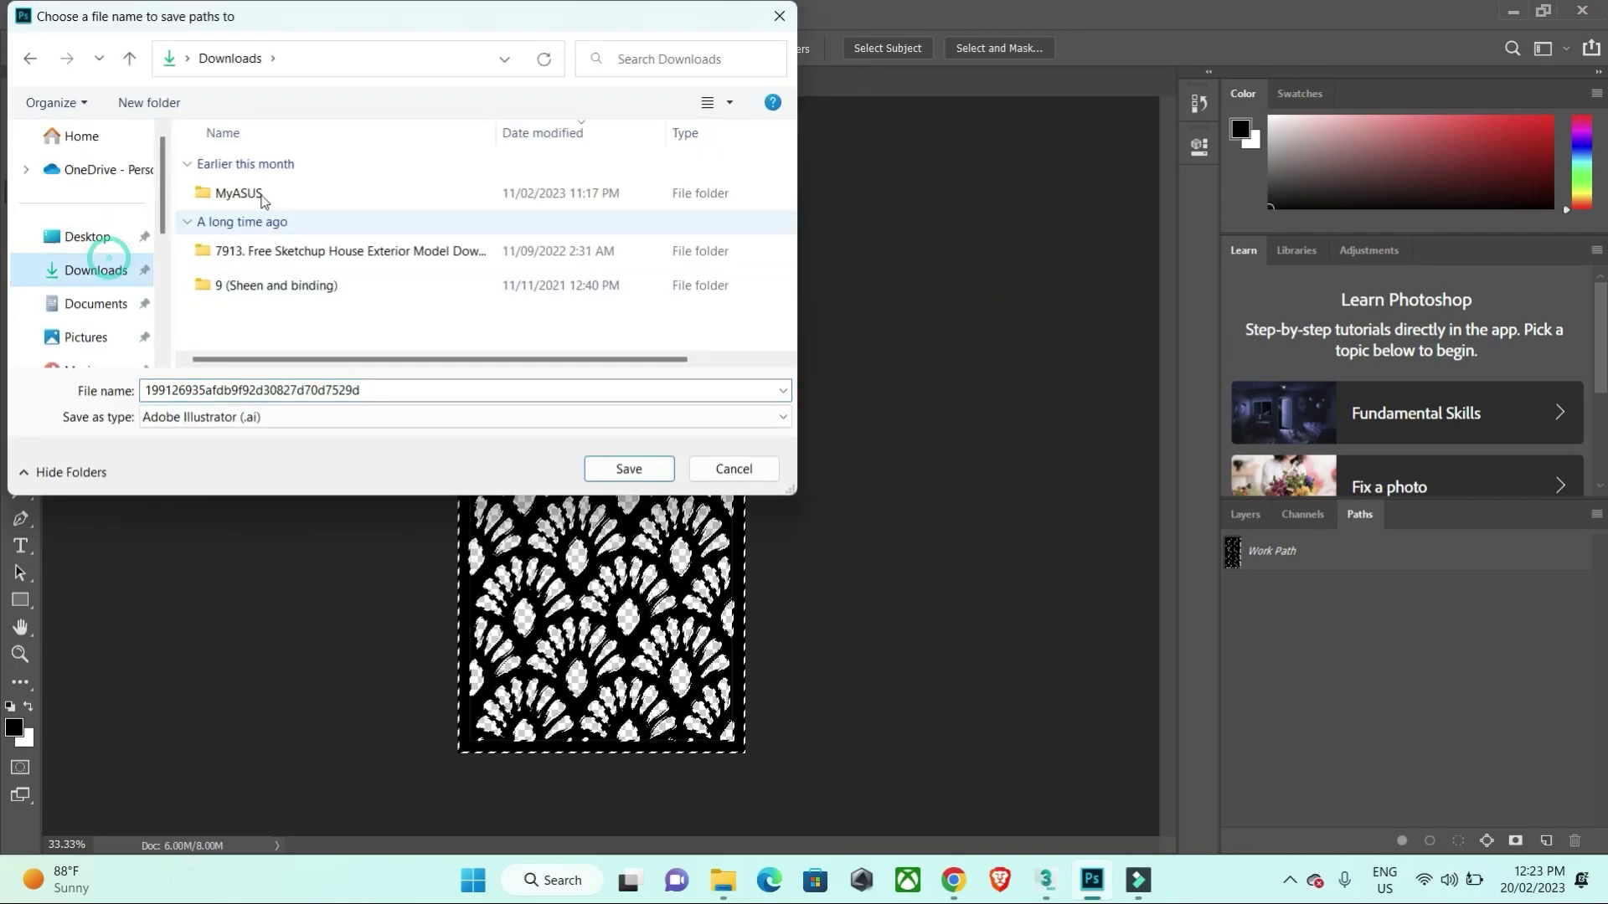
double_click(374, 389)
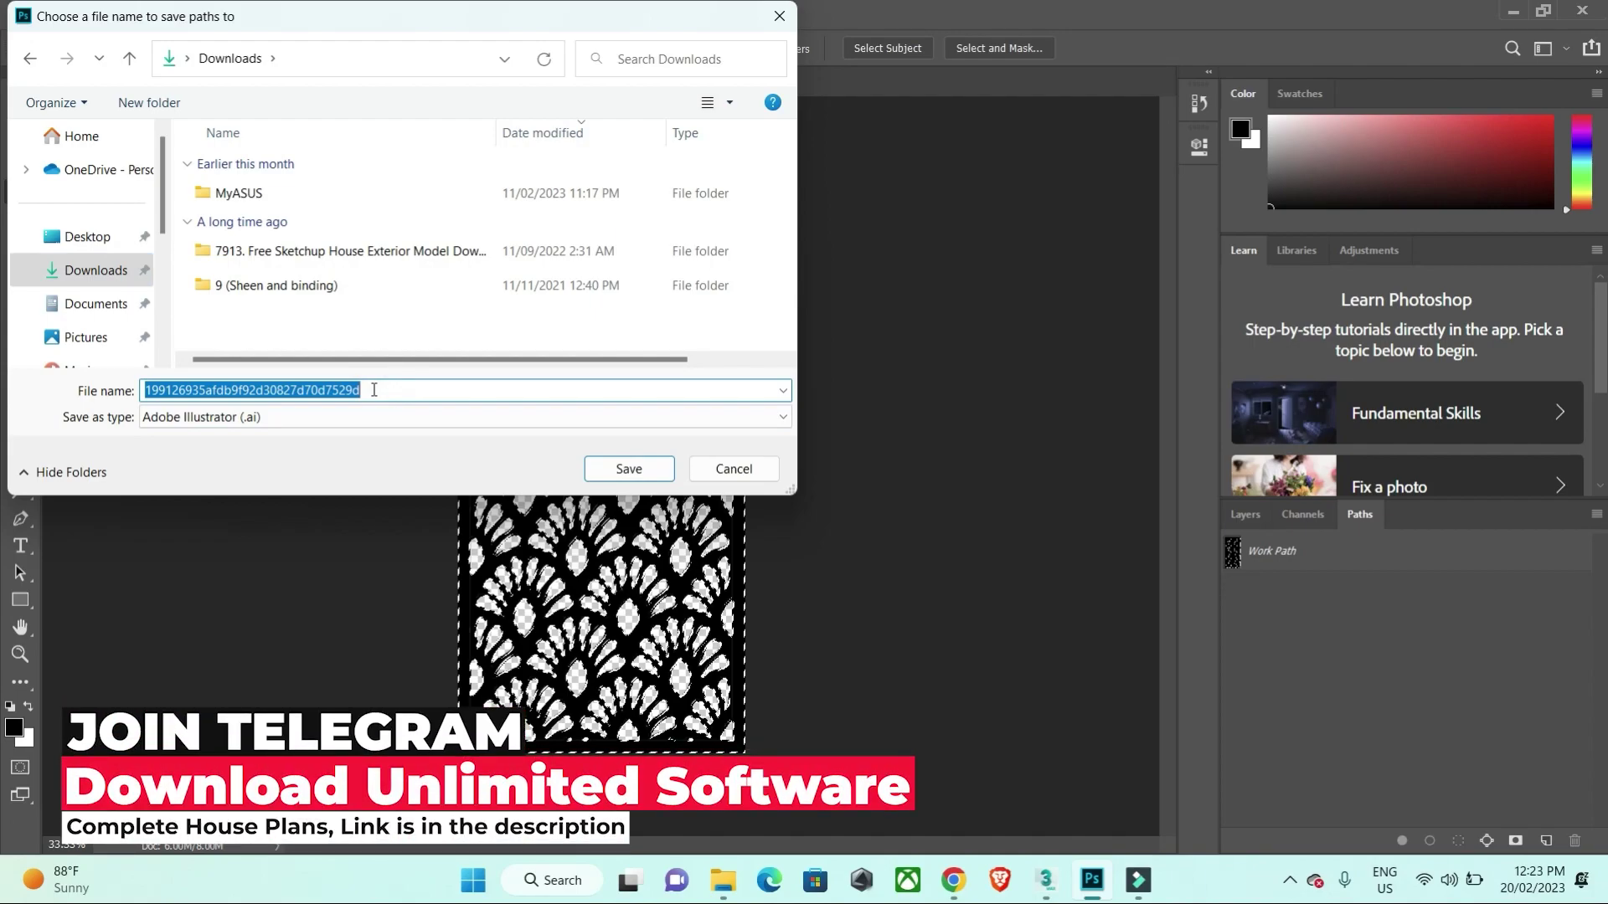
type("Jal")
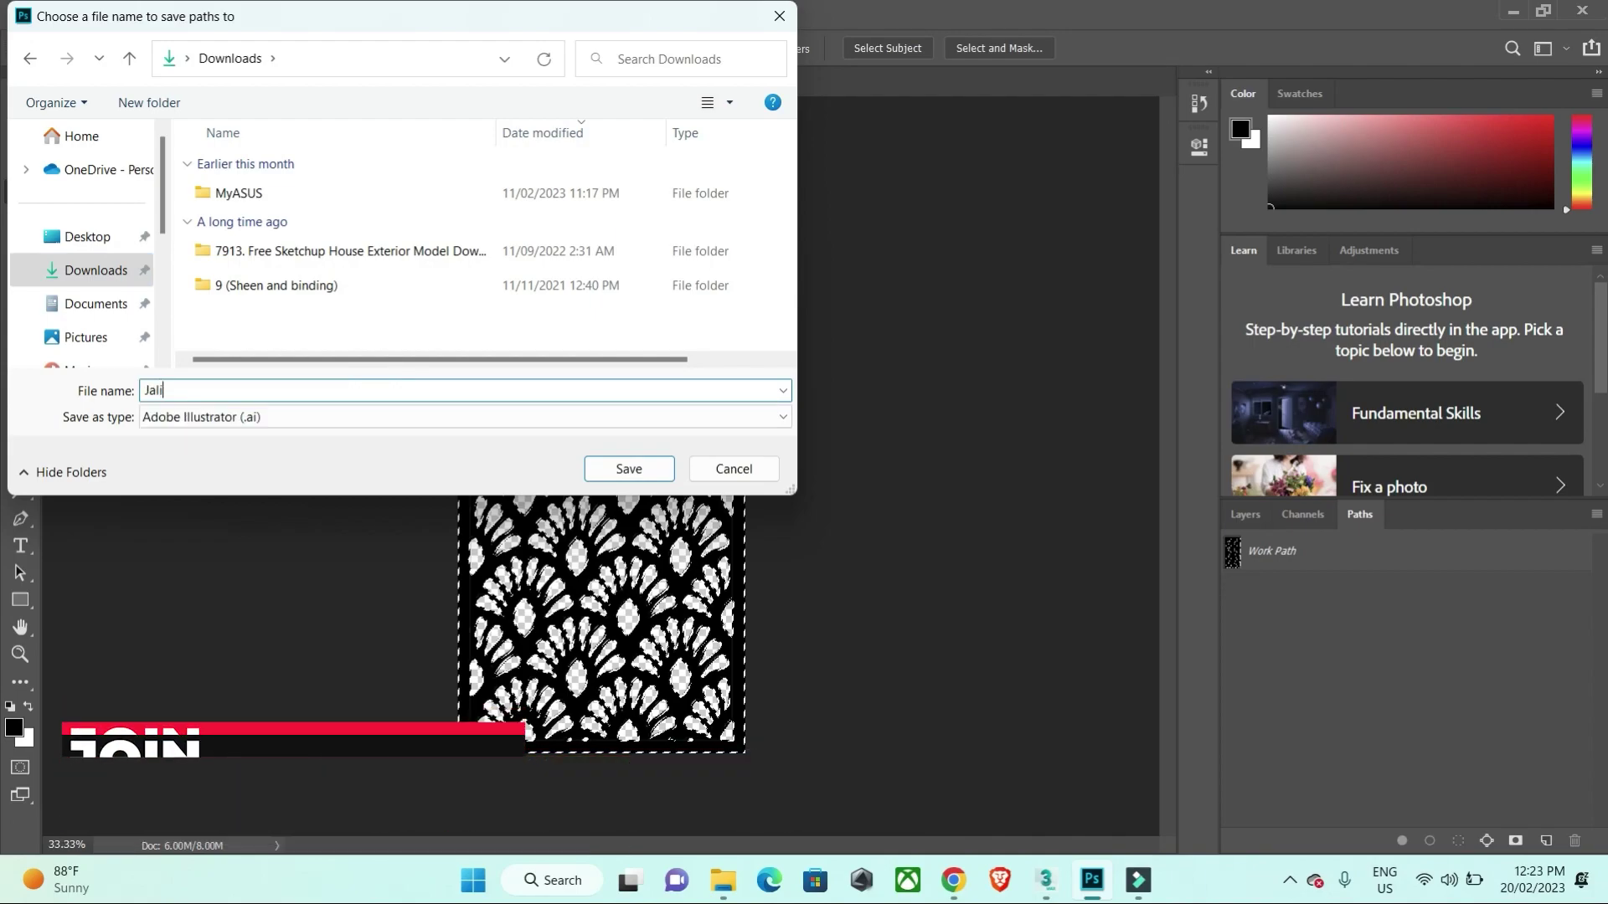
type("i")
key("Return")
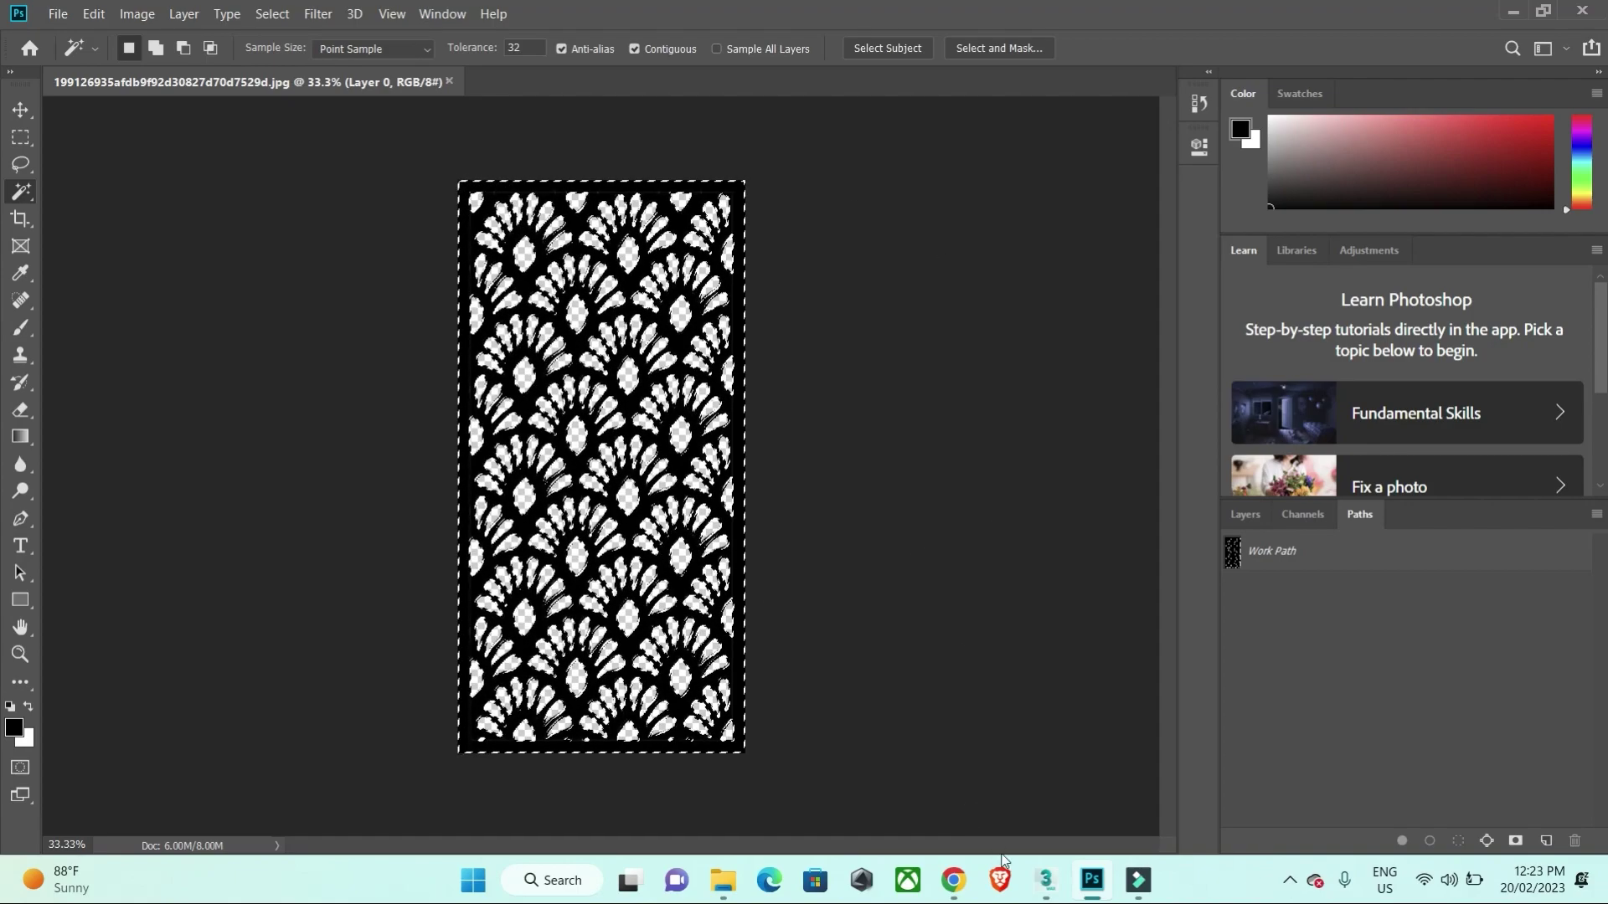
Step: In an enlarged Top view with grid, move the six panels right to make room
left_click(1038, 875)
scroll(1095, 595, "down", 5)
scroll(1094, 596, "up", 2)
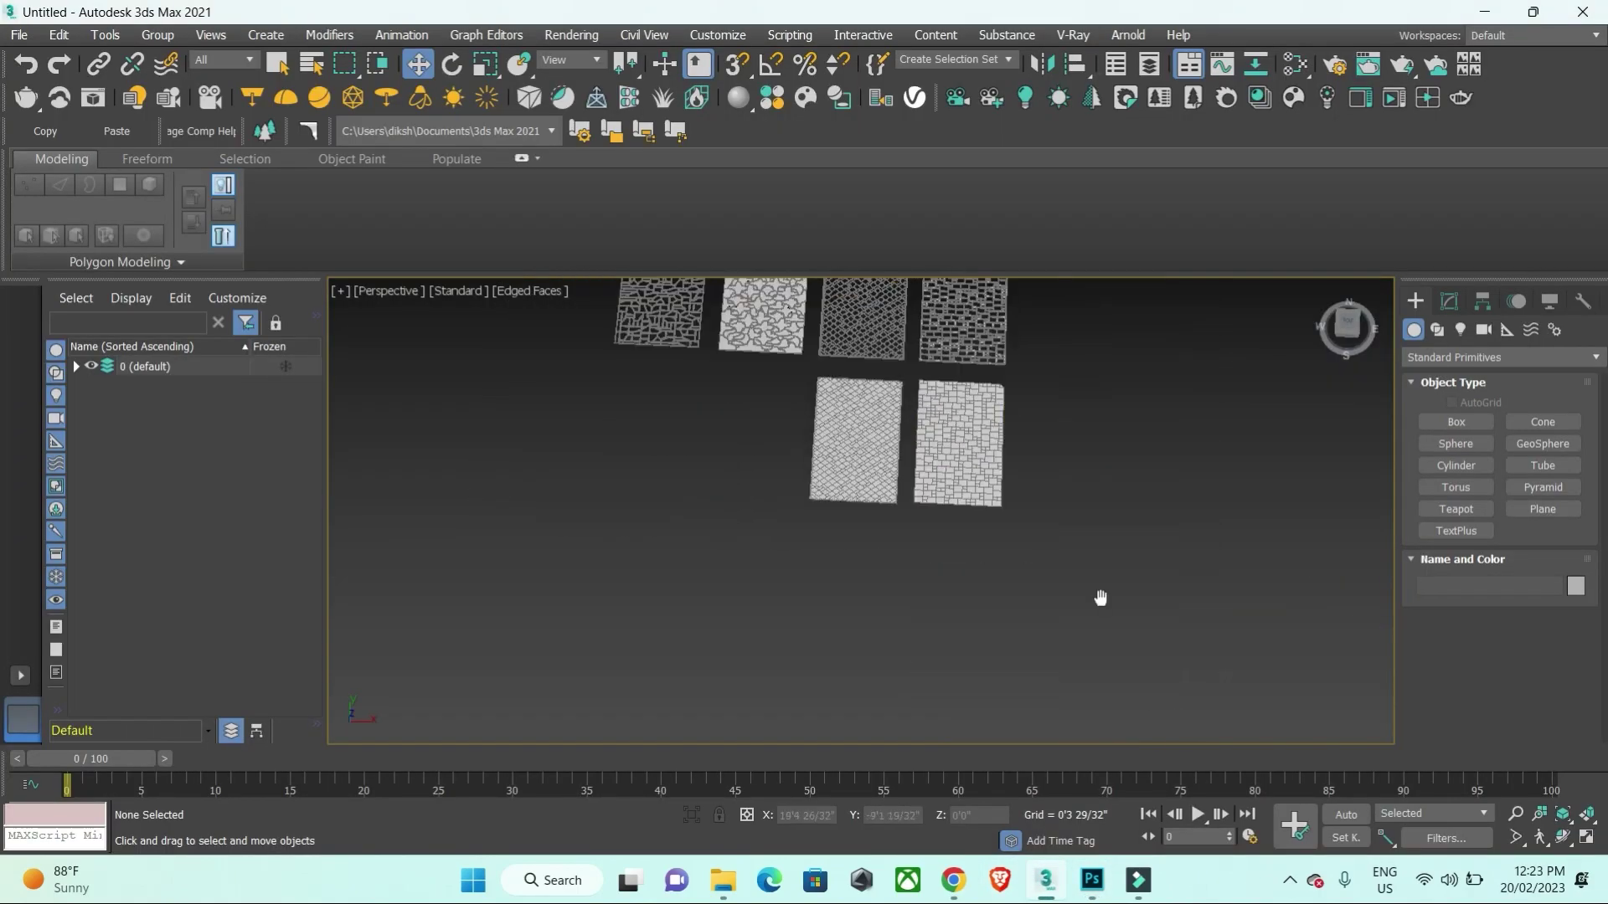
scroll(1131, 555, "up", 2)
key("ctrl+a")
key("alt+w")
key("alt+w")
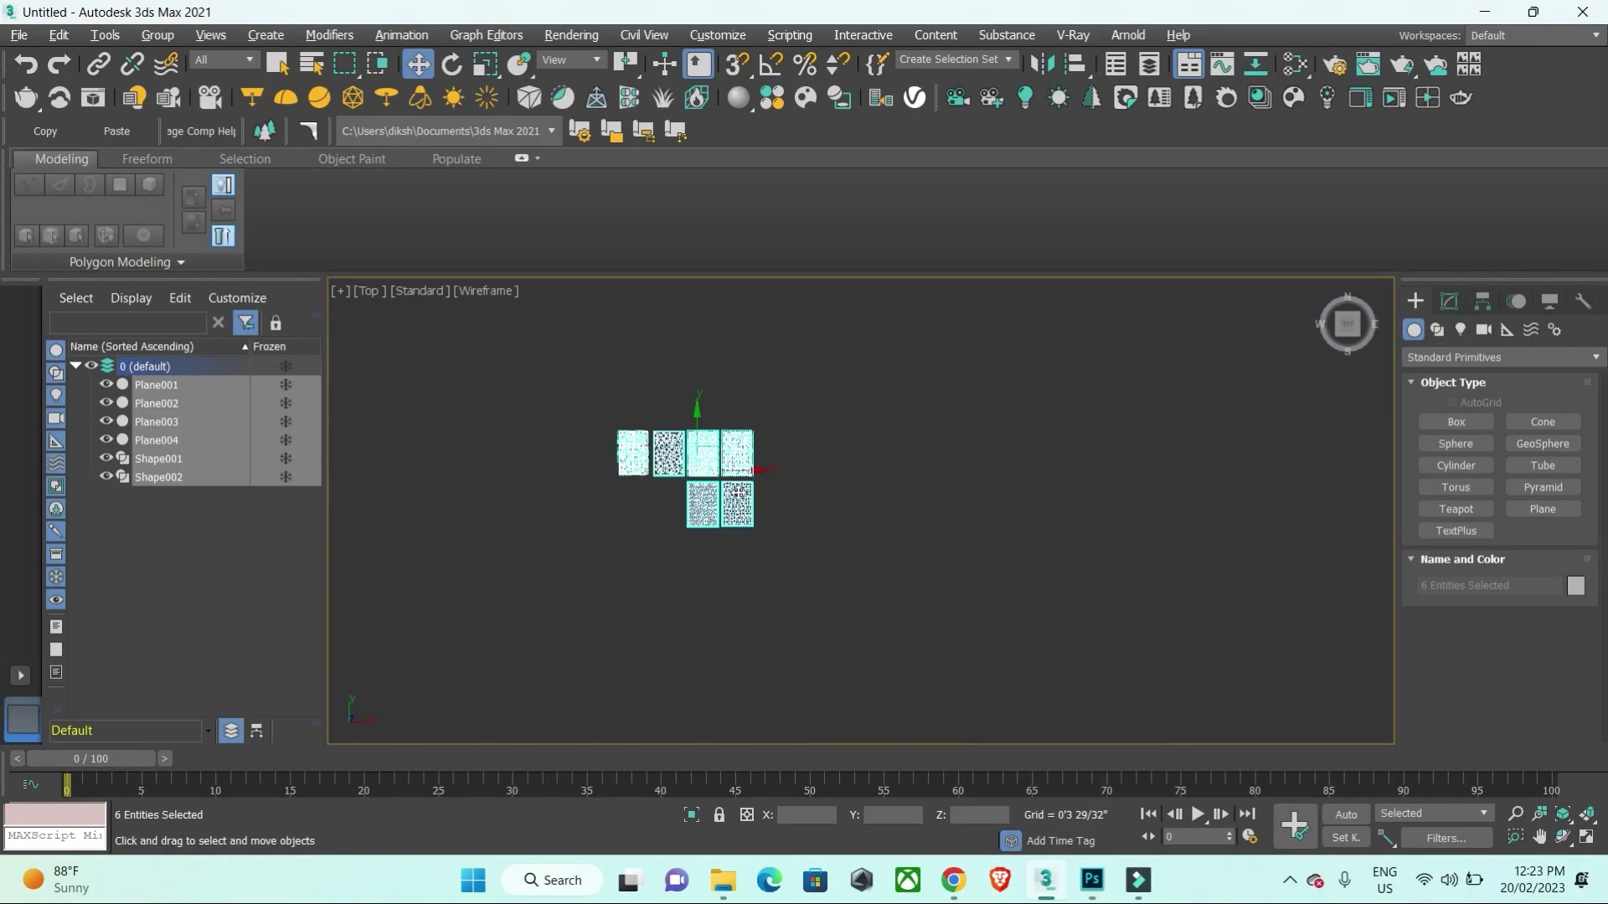
key("g")
left_click_drag(794, 433, 1017, 433)
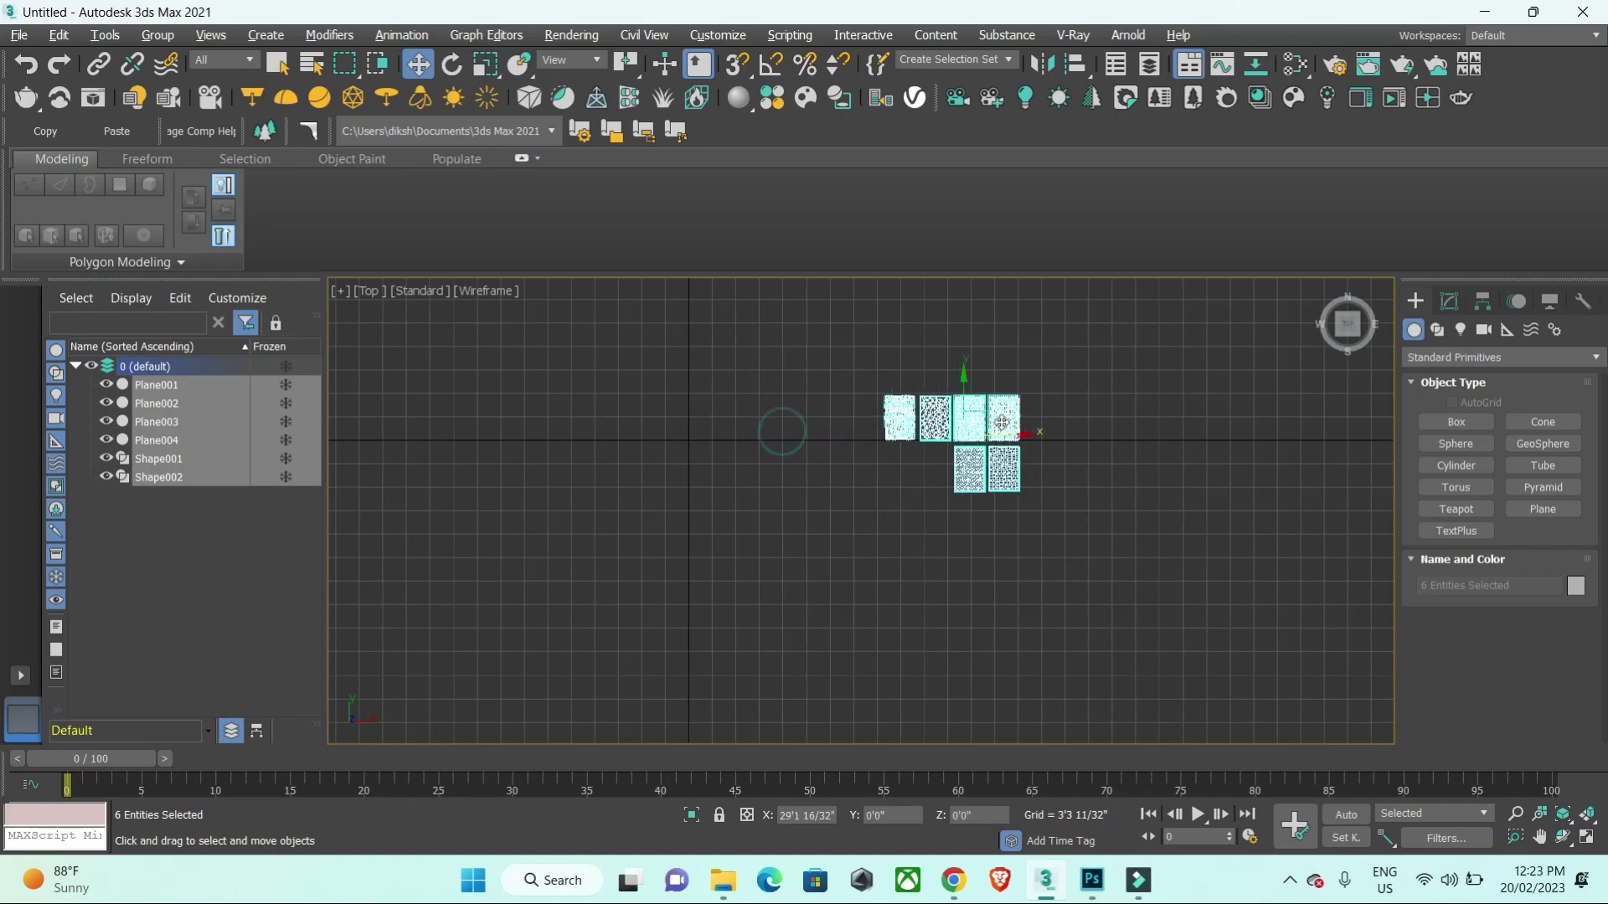
left_click(772, 535)
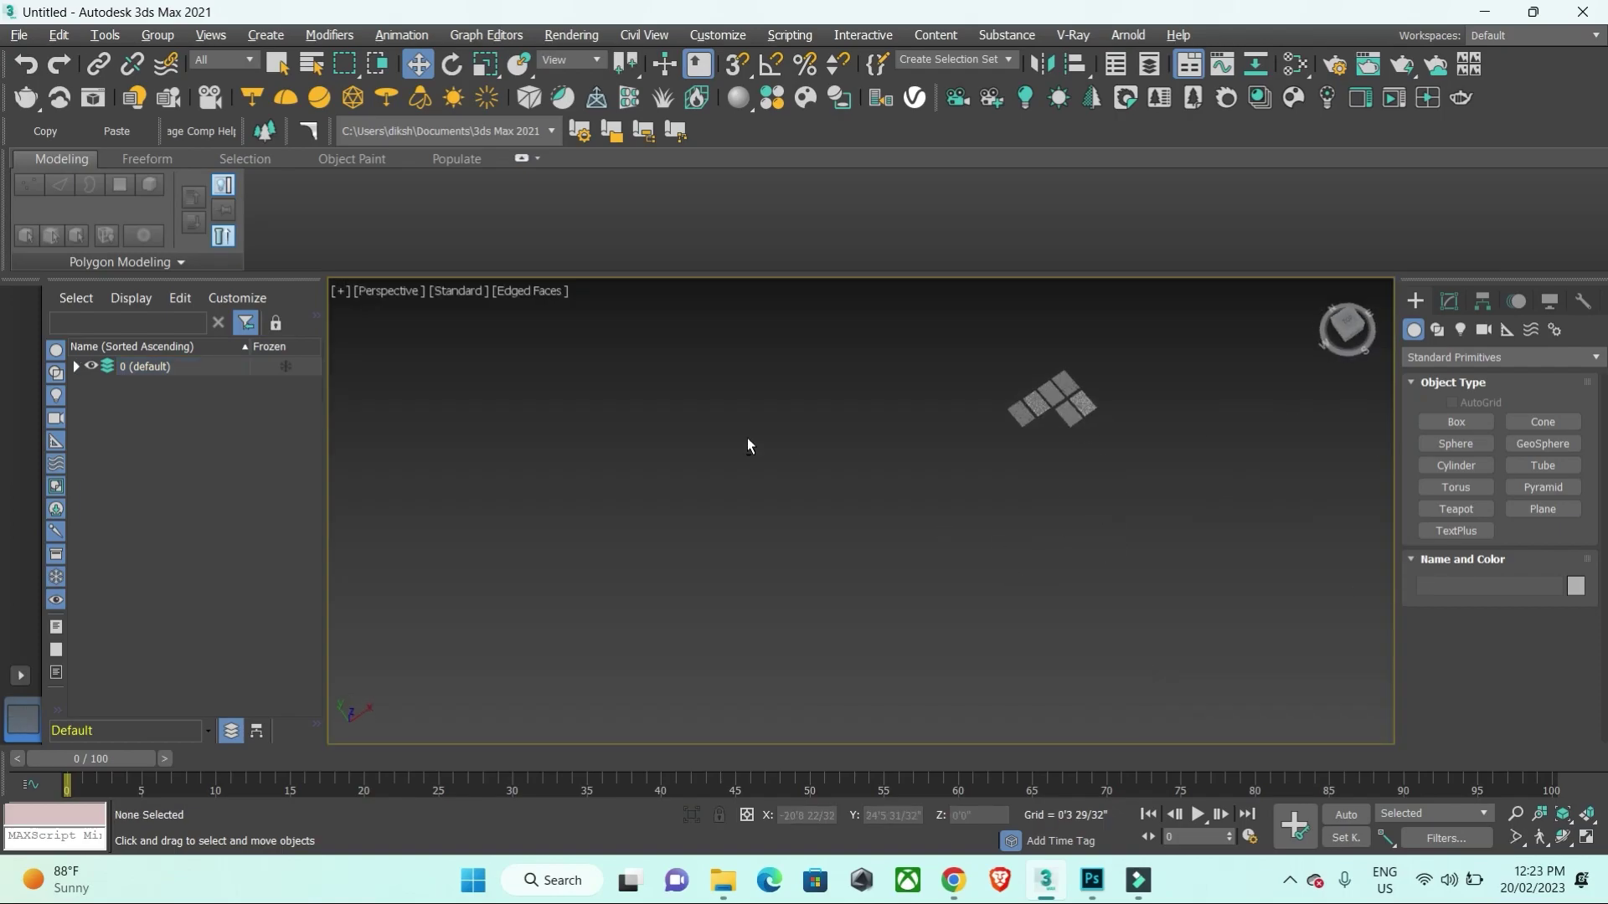
middle_click_drag(844, 495, 942, 548)
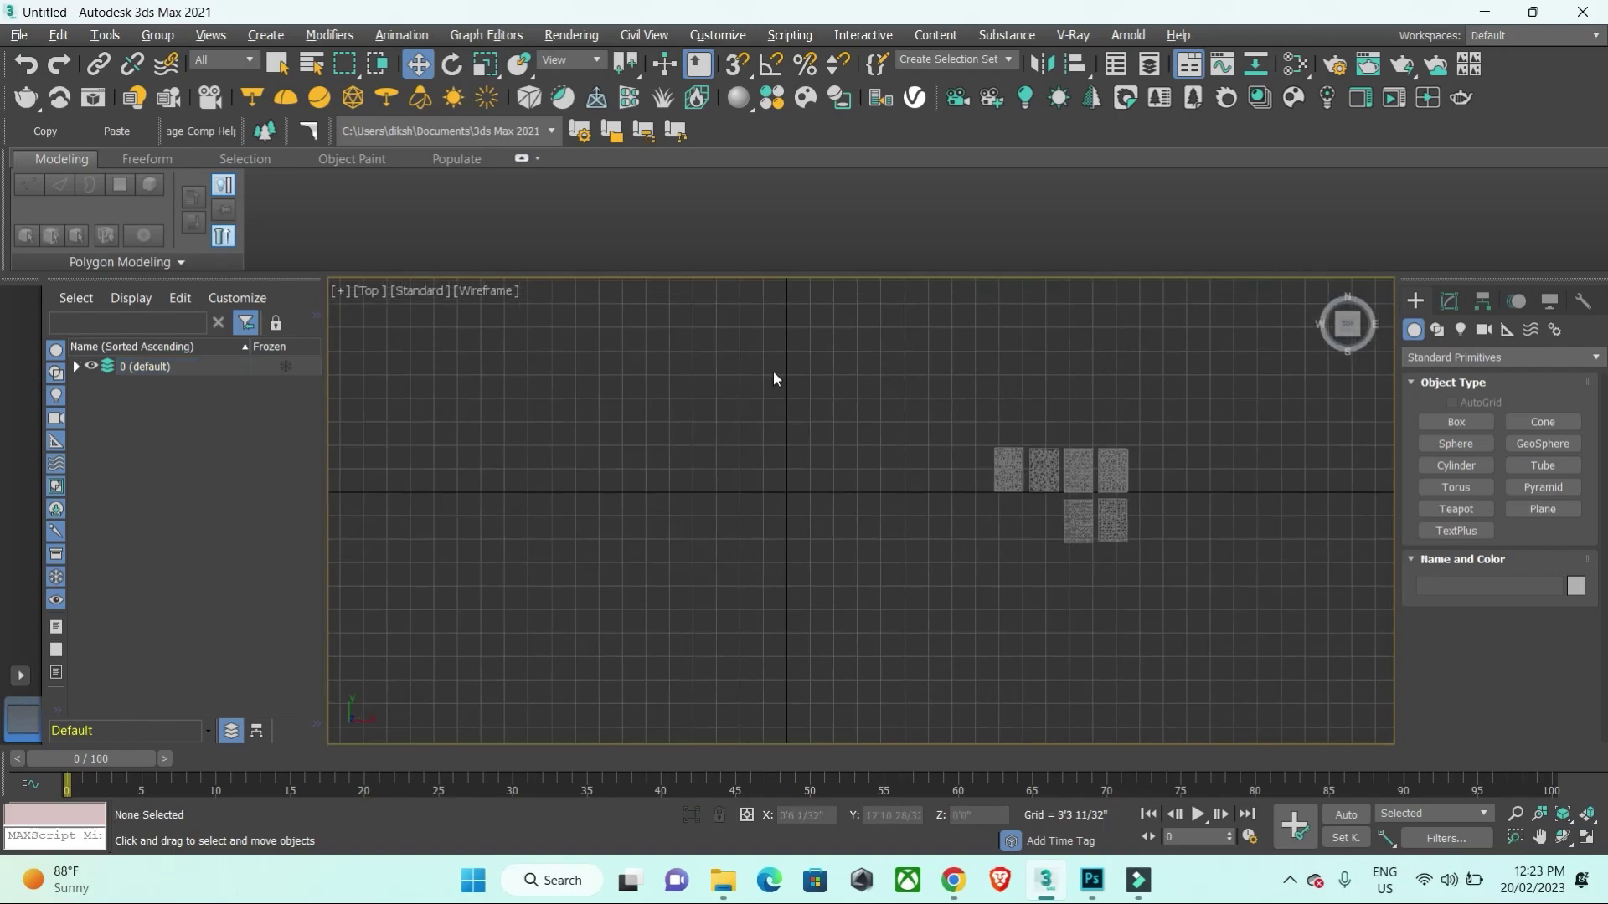
Step: Import Jali.ai, choosing to merge its shapes into the current scene
left_click(22, 37)
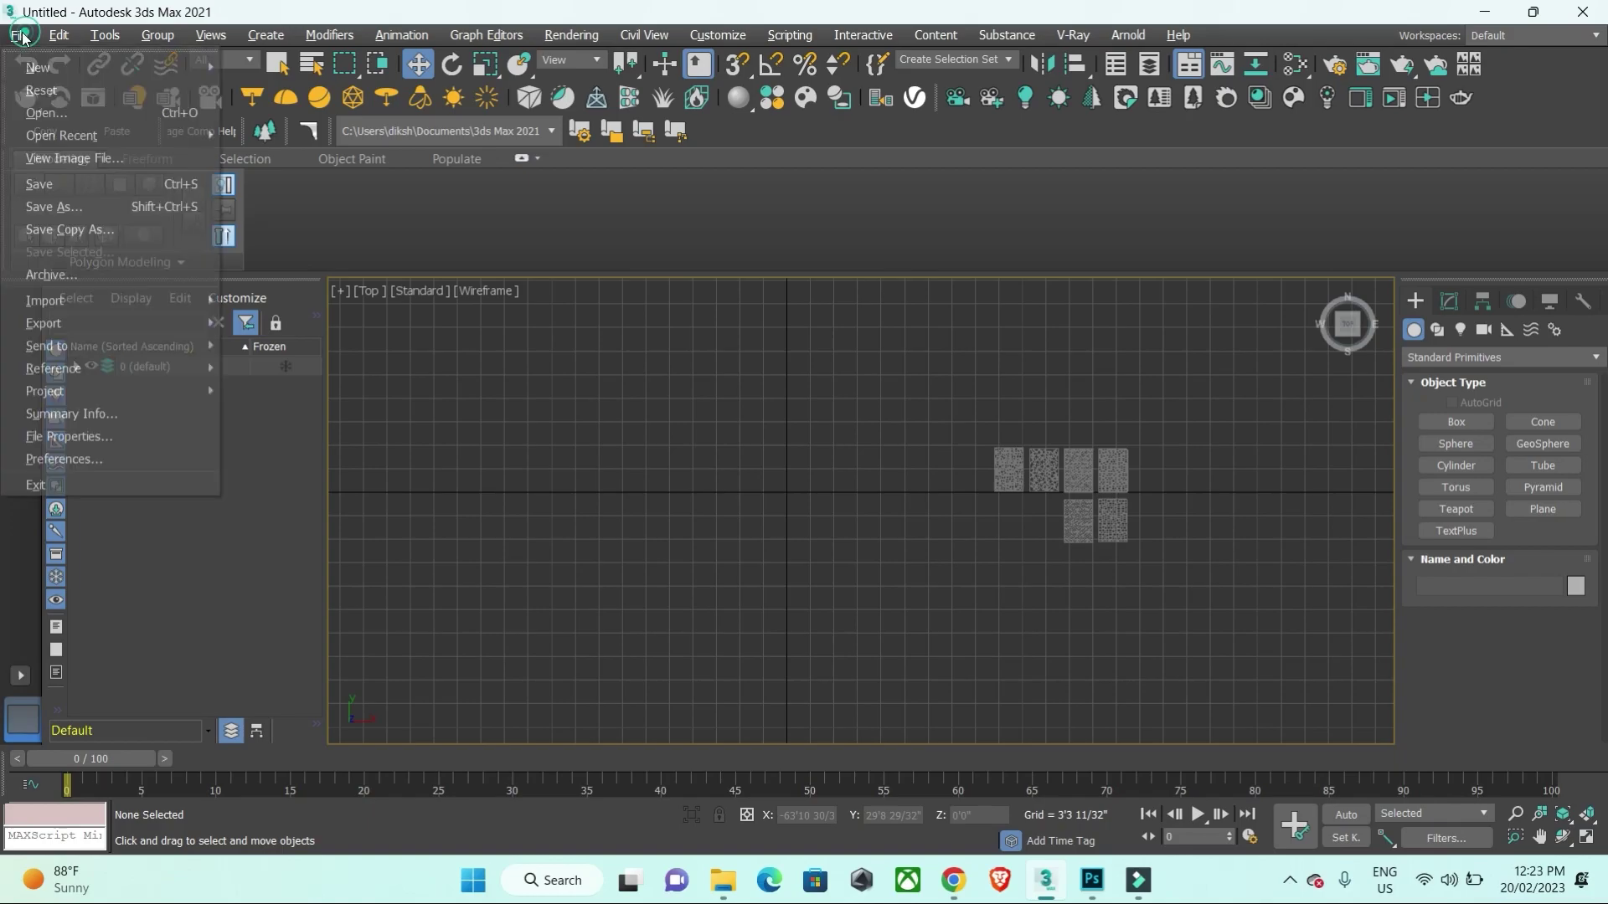
mouse_move(45, 299)
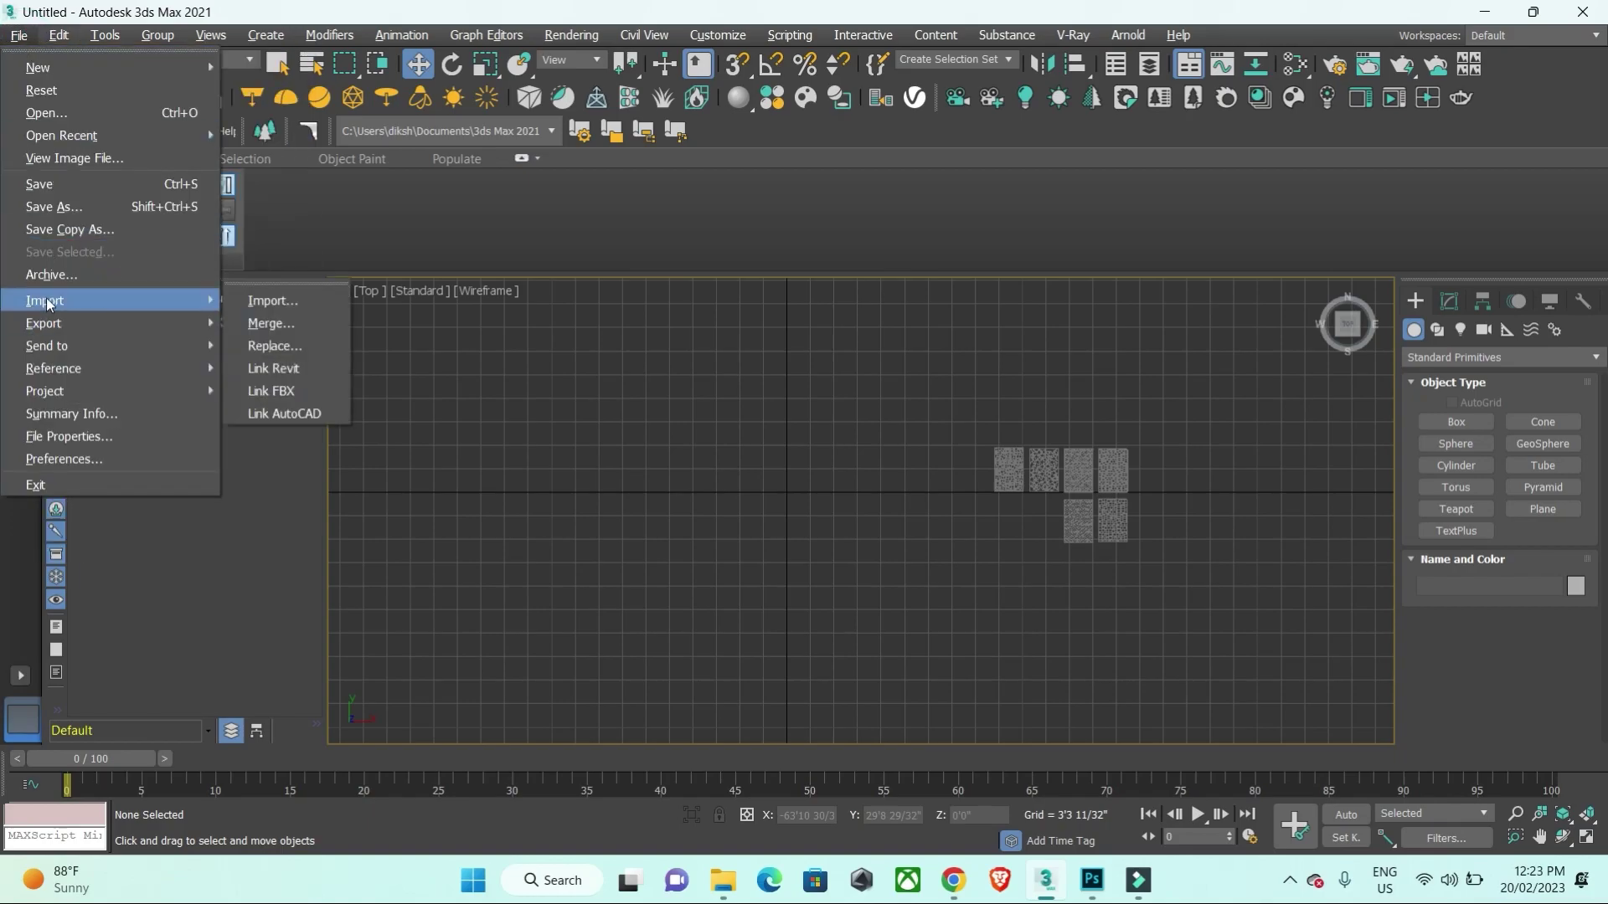
left_click(273, 300)
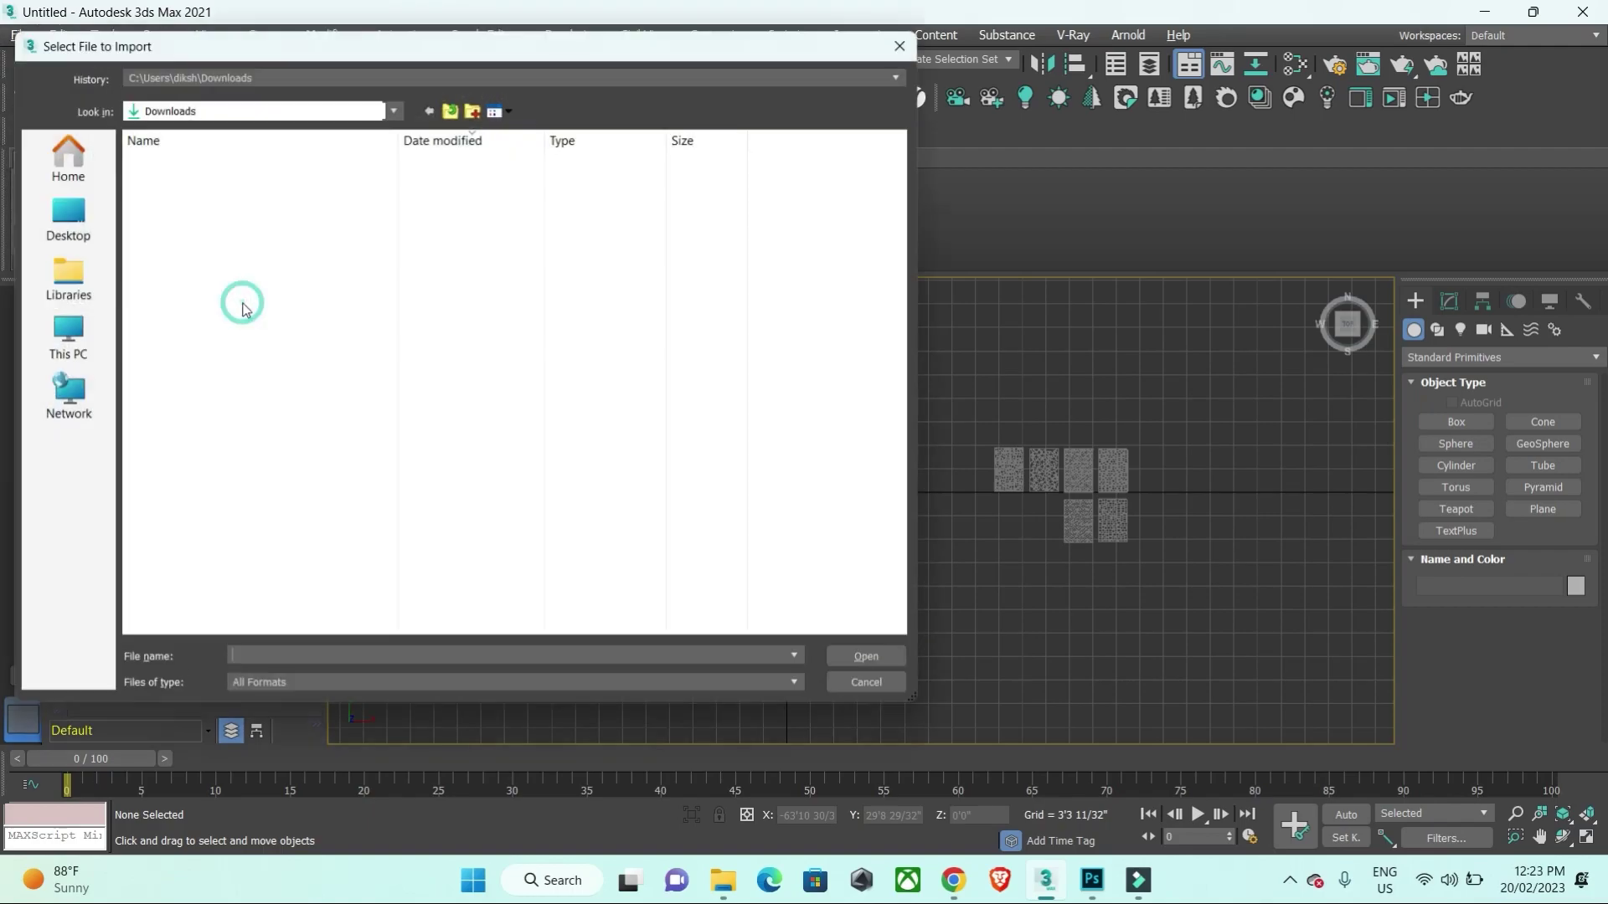
left_click(192, 181)
left_click(896, 674)
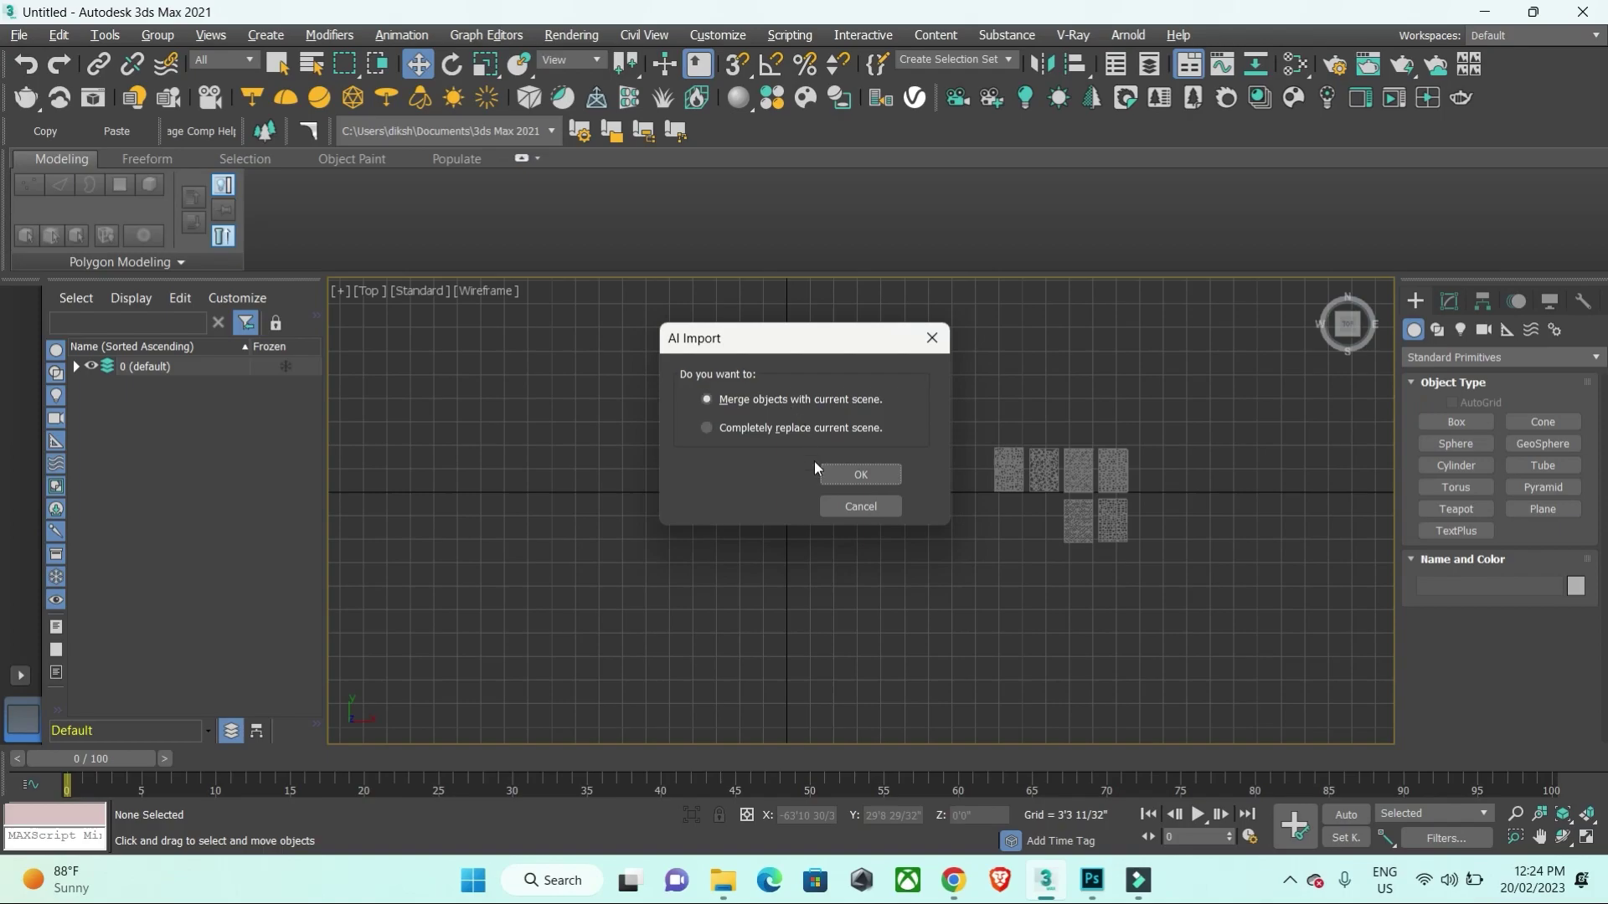
left_click(838, 477)
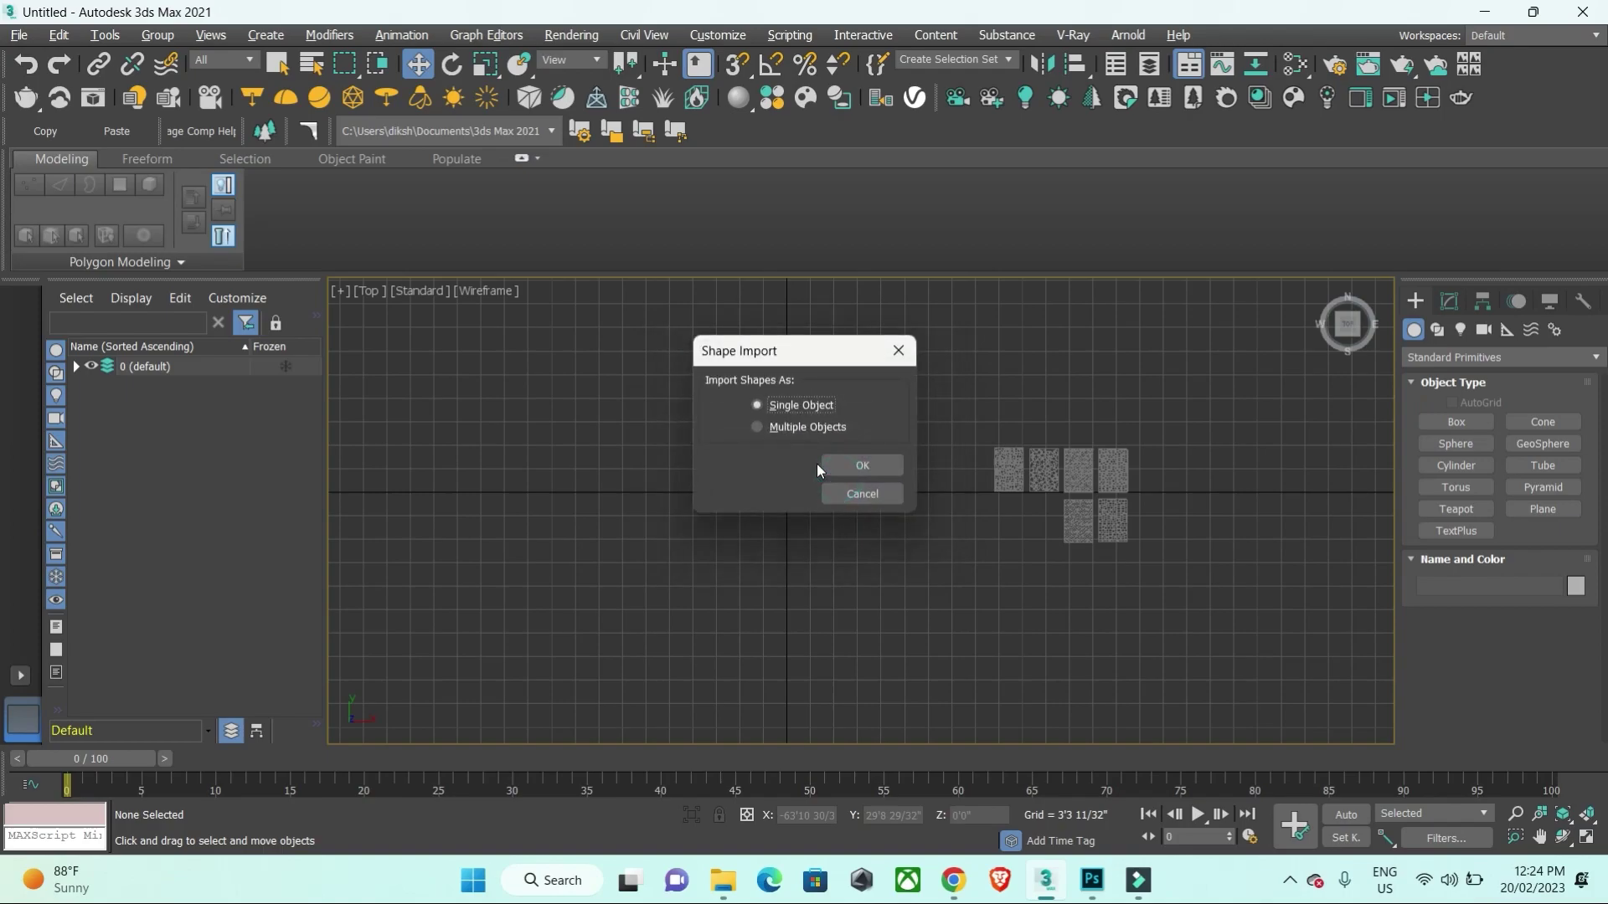
left_click(1090, 879)
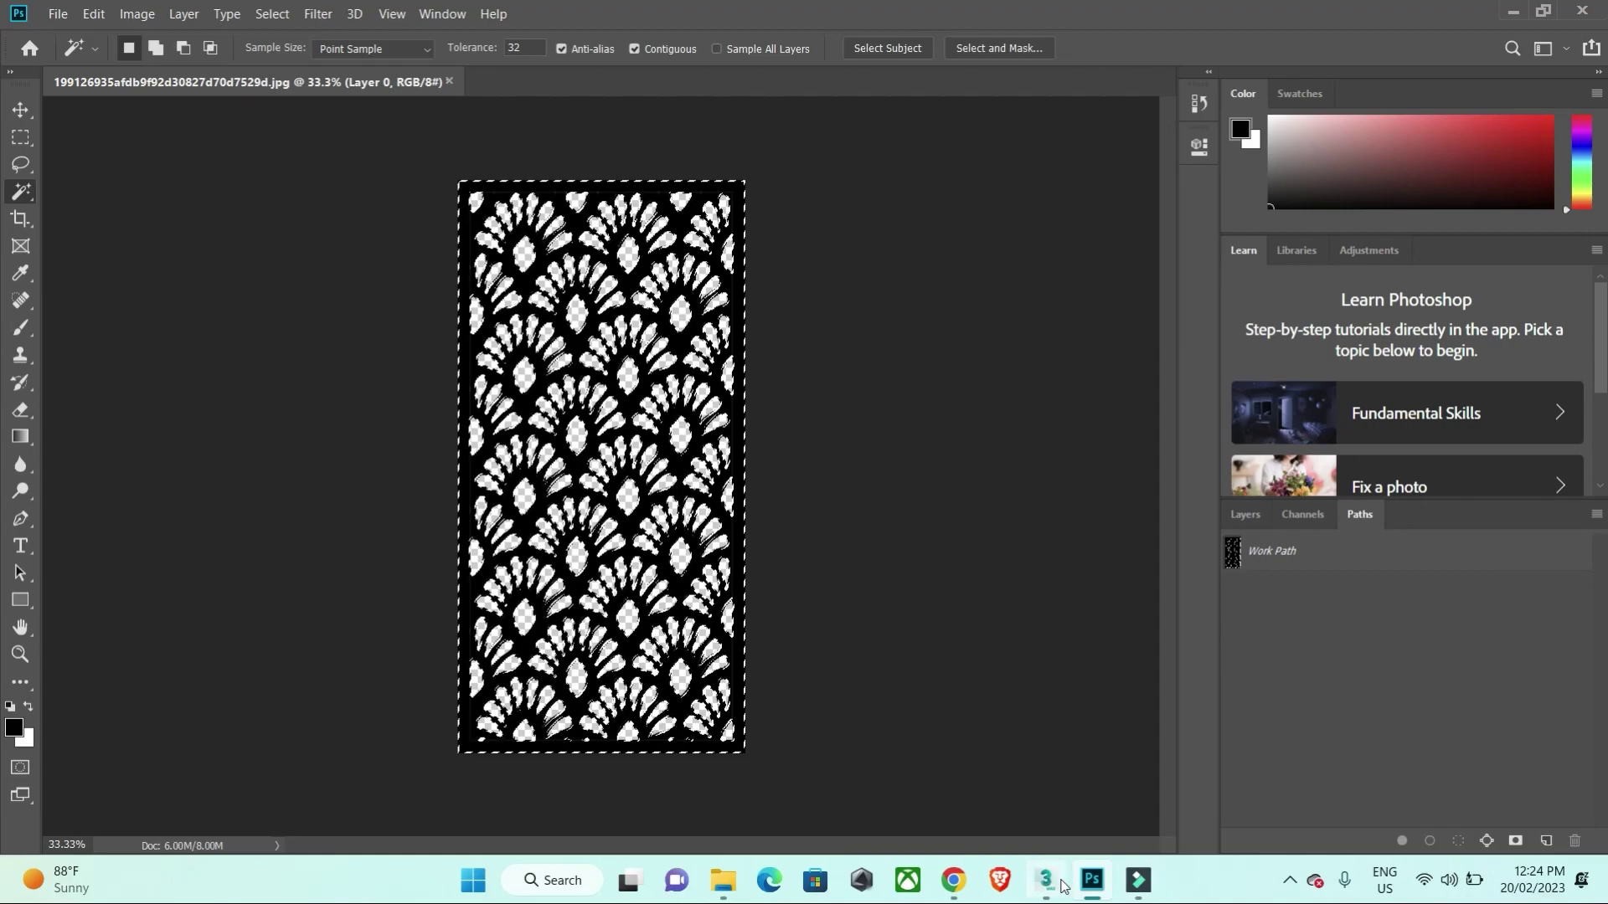
left_click(1059, 883)
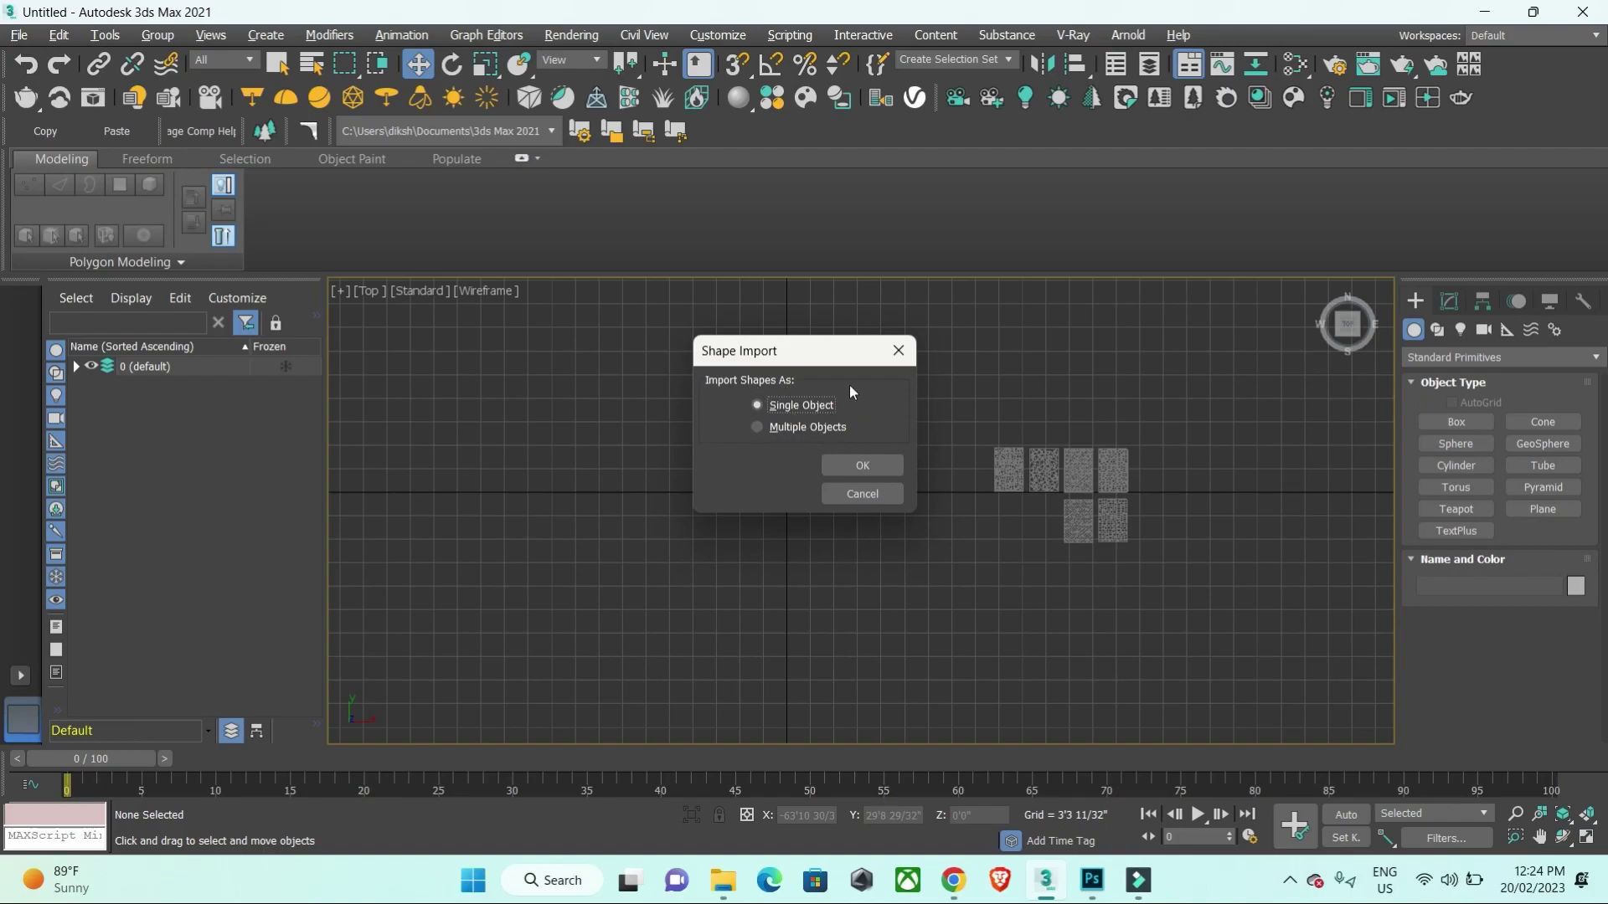
Step: Import the Jali paths as a single object and switch to Scale mode
left_click(863, 467)
scroll(879, 467, "down", 5)
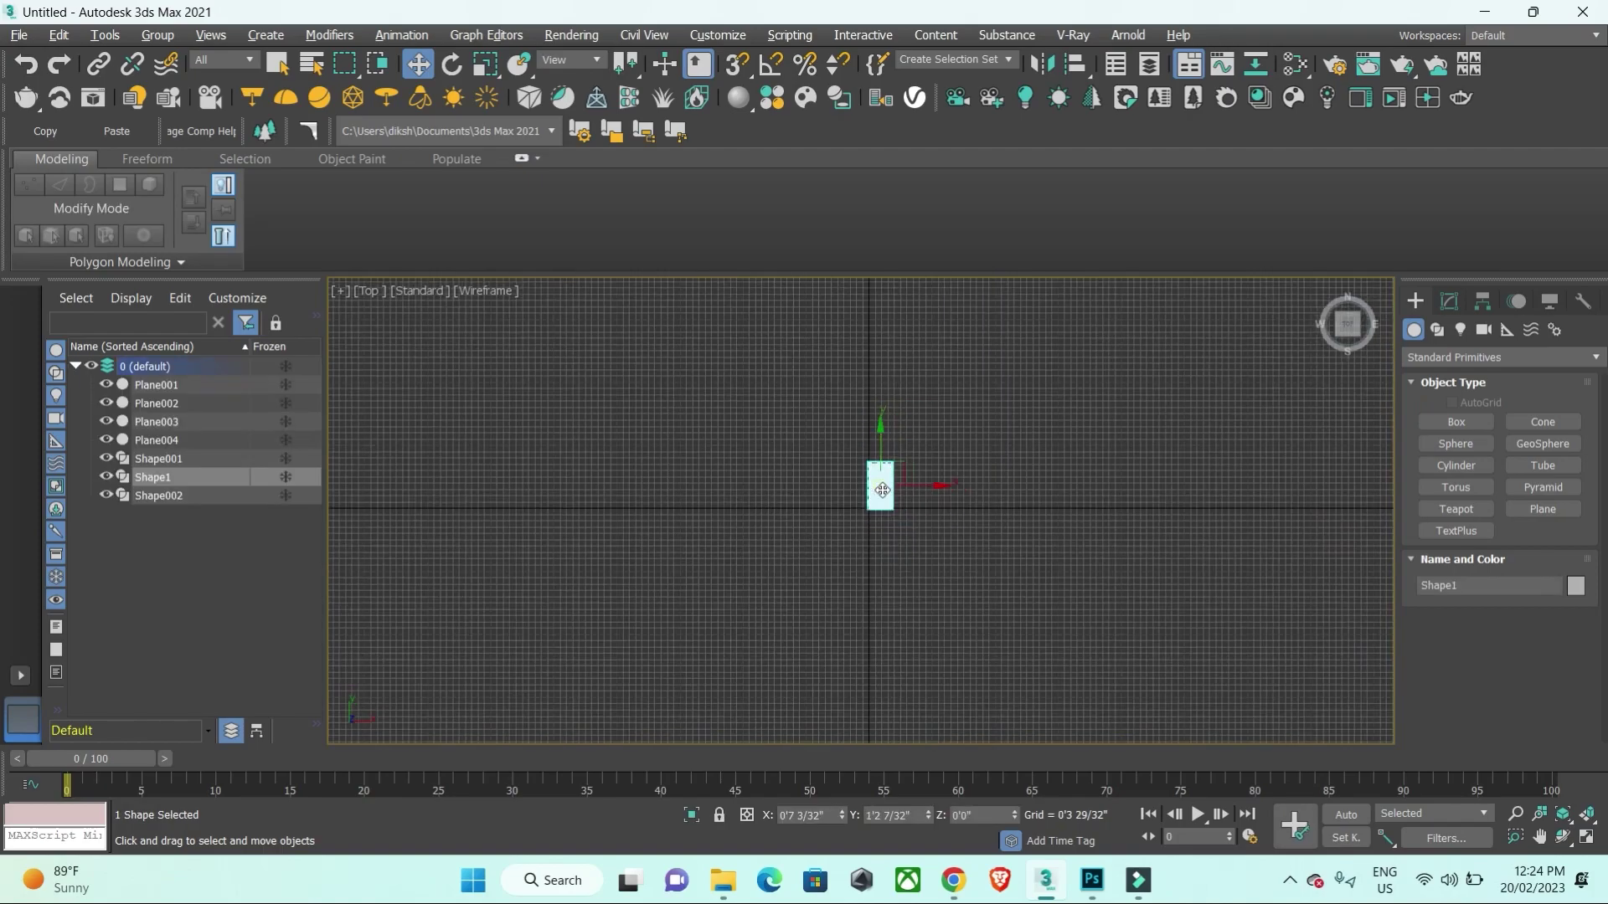
scroll(892, 492, "up", 4)
scroll(893, 493, "up", 5)
scroll(875, 579, "down", 4)
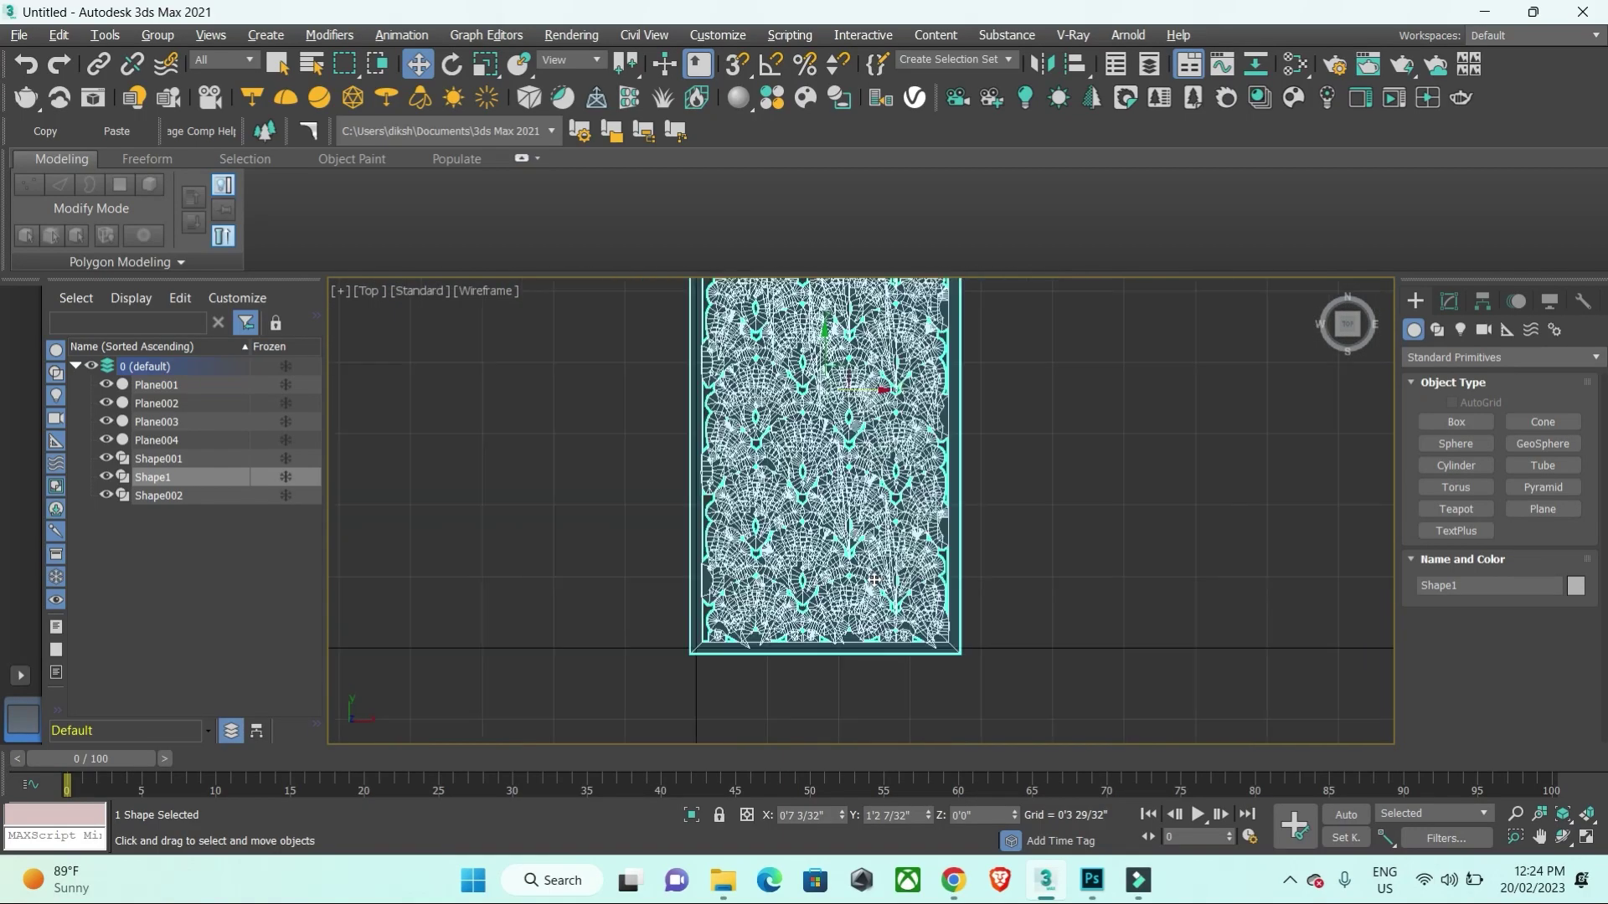
scroll(867, 582, "down", 5)
key("r")
scroll(862, 561, "up", 2)
scroll(862, 561, "up", 3)
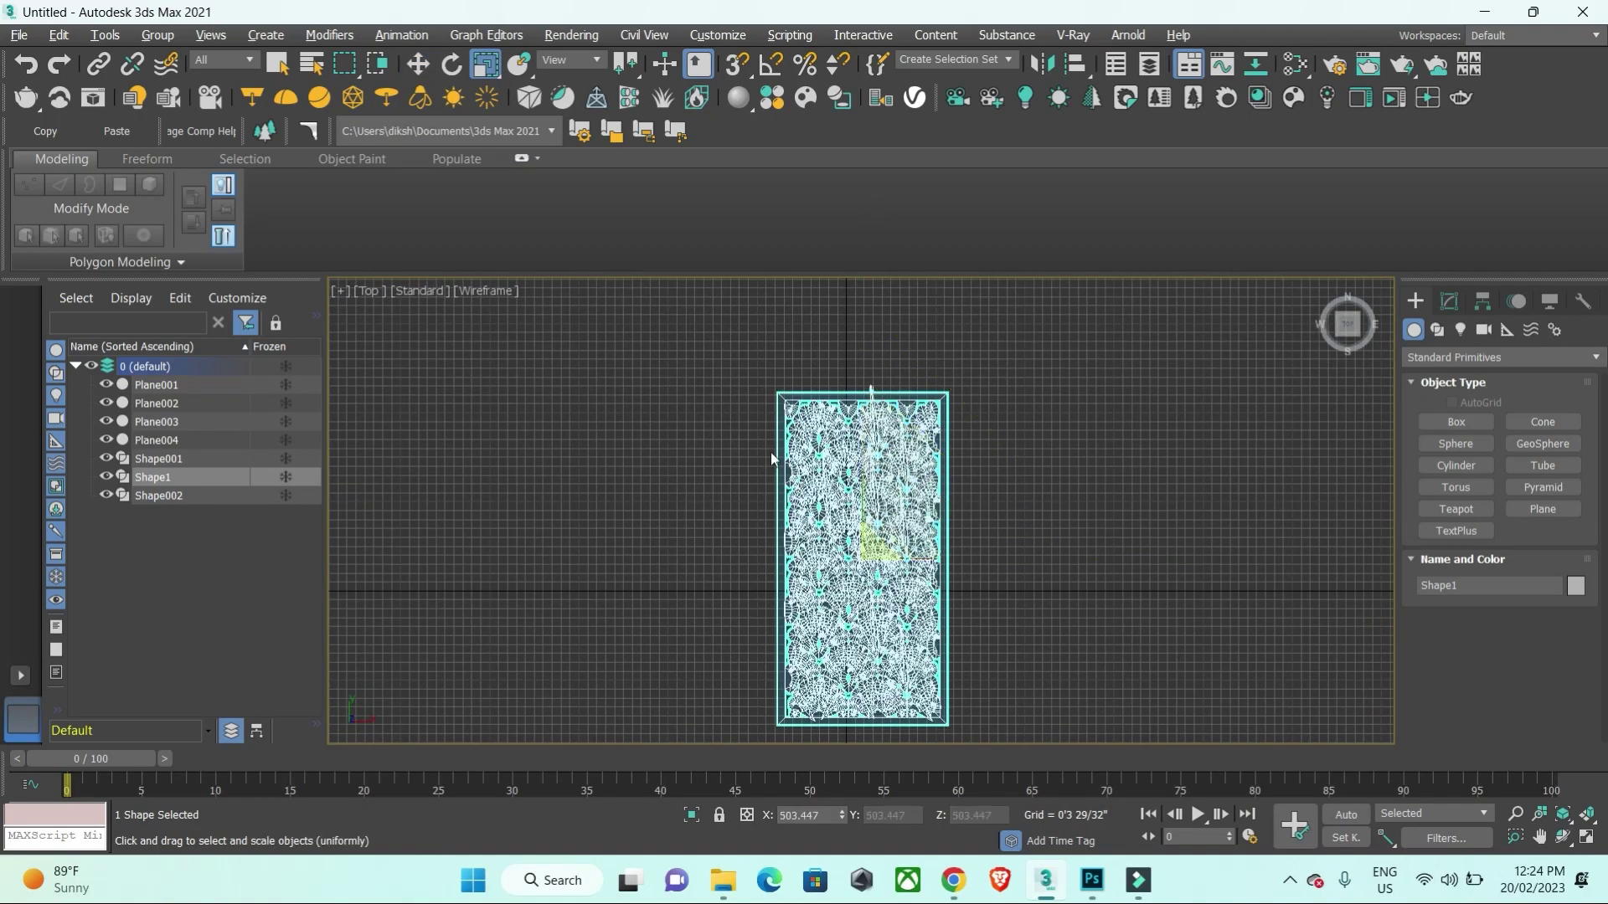
scroll(805, 528, "down", 1)
scroll(806, 528, "up", 3)
Step: In Perspective view, disable Enable In Viewport so Shape1 shows as thin spline outlines
key("p")
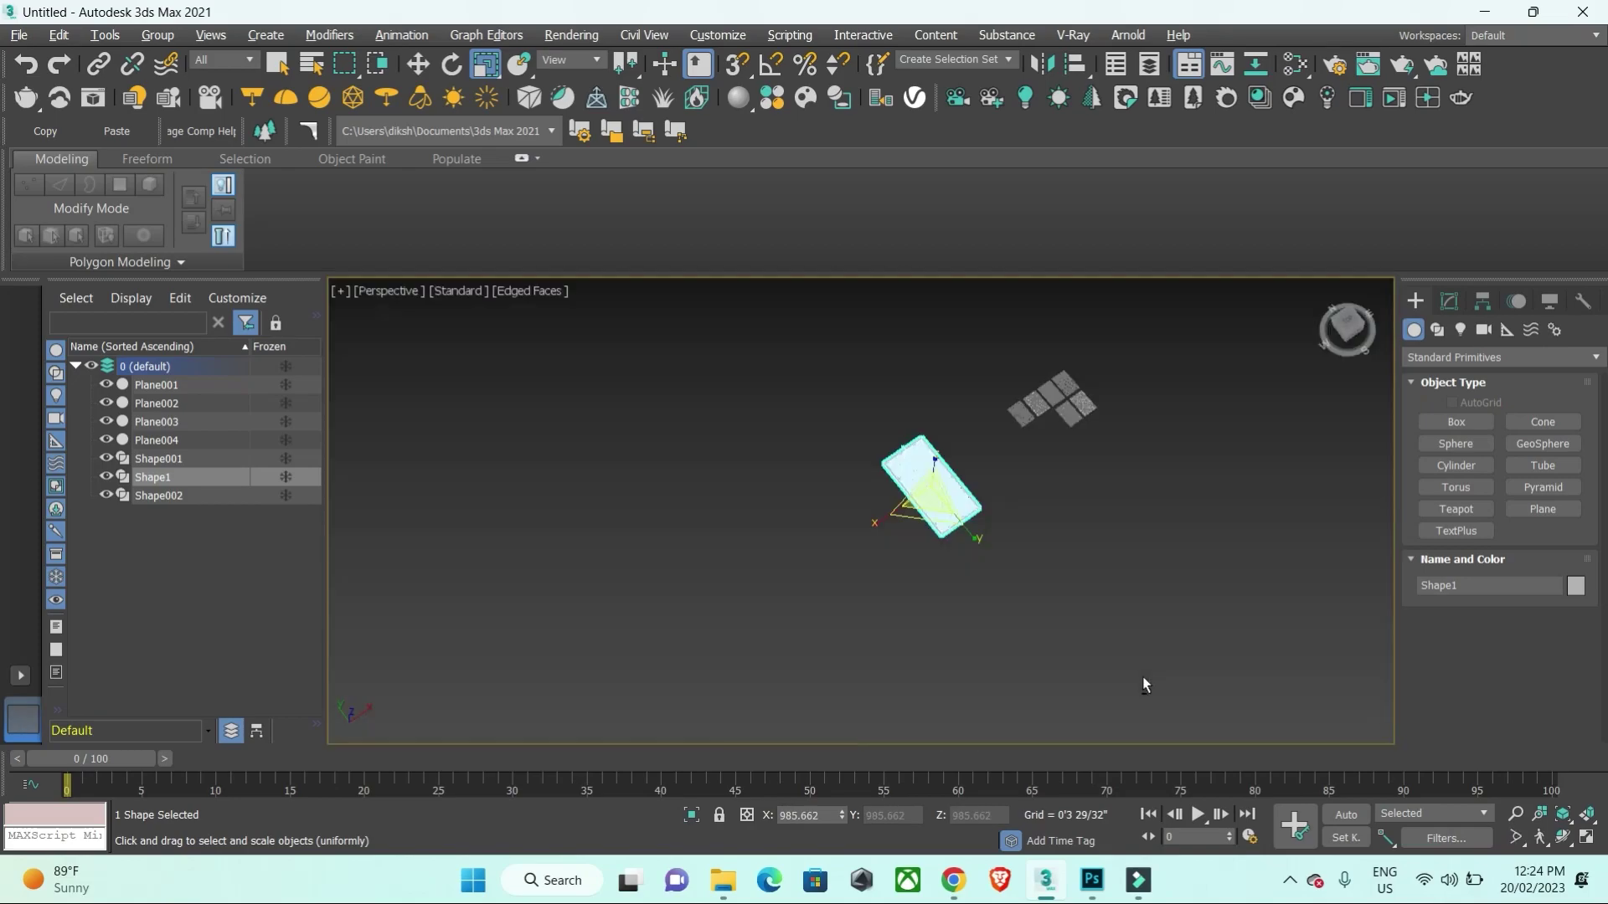
scroll(952, 502, "up", 3)
scroll(951, 502, "up", 3)
scroll(951, 503, "up", 2)
left_click(1448, 301)
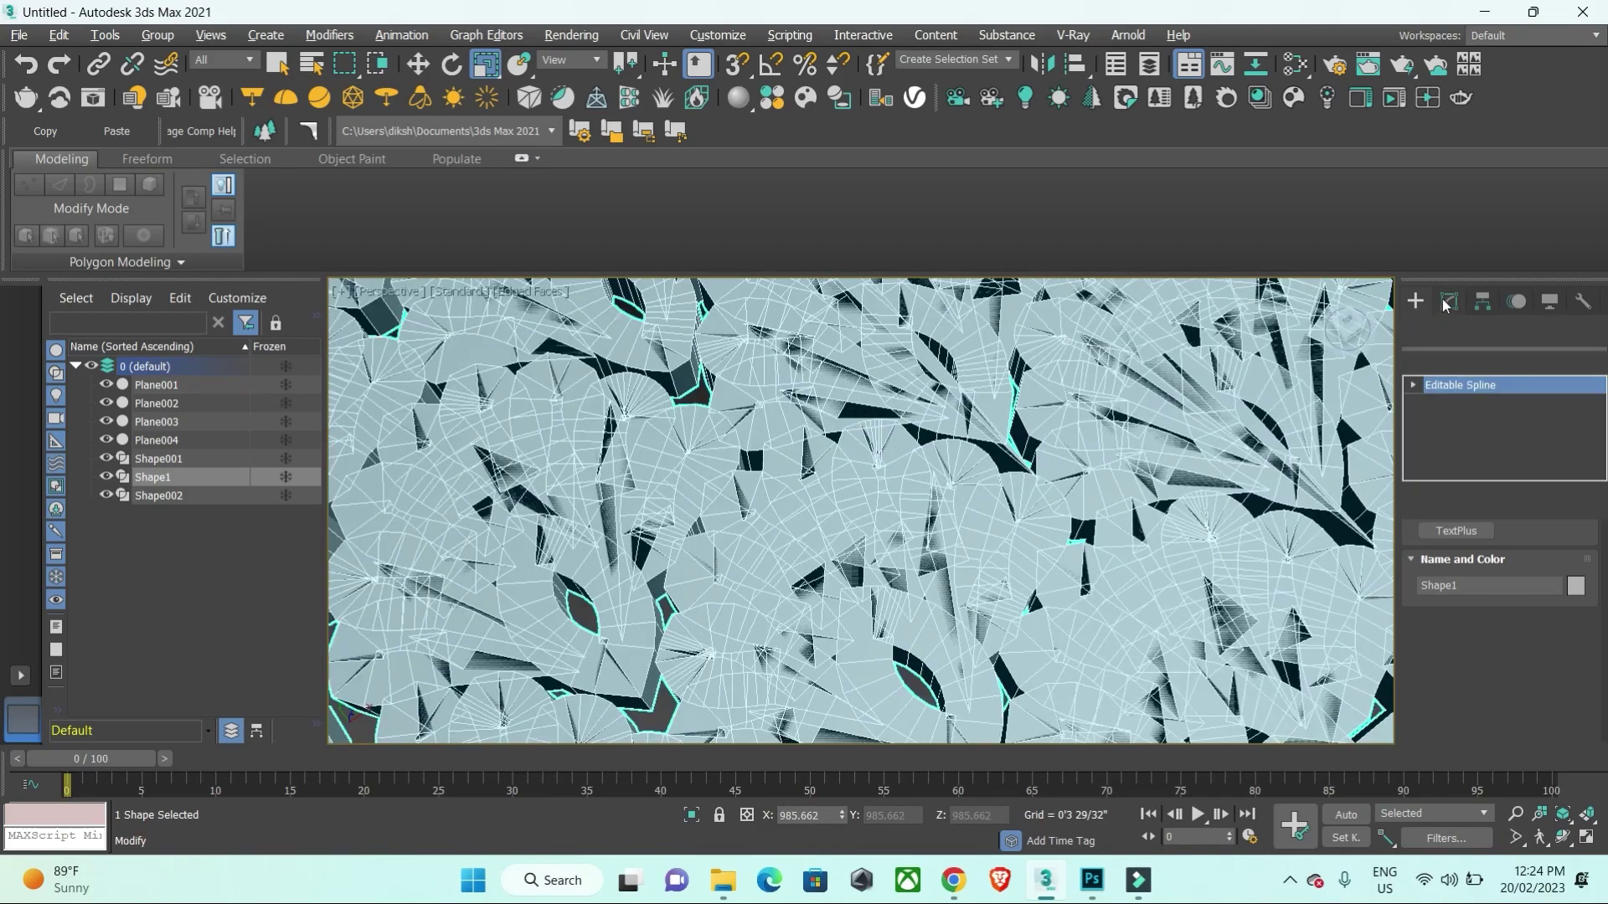
scroll(1460, 528, "down", 5)
scroll(1425, 590, "up", 2)
scroll(1423, 578, "up", 2)
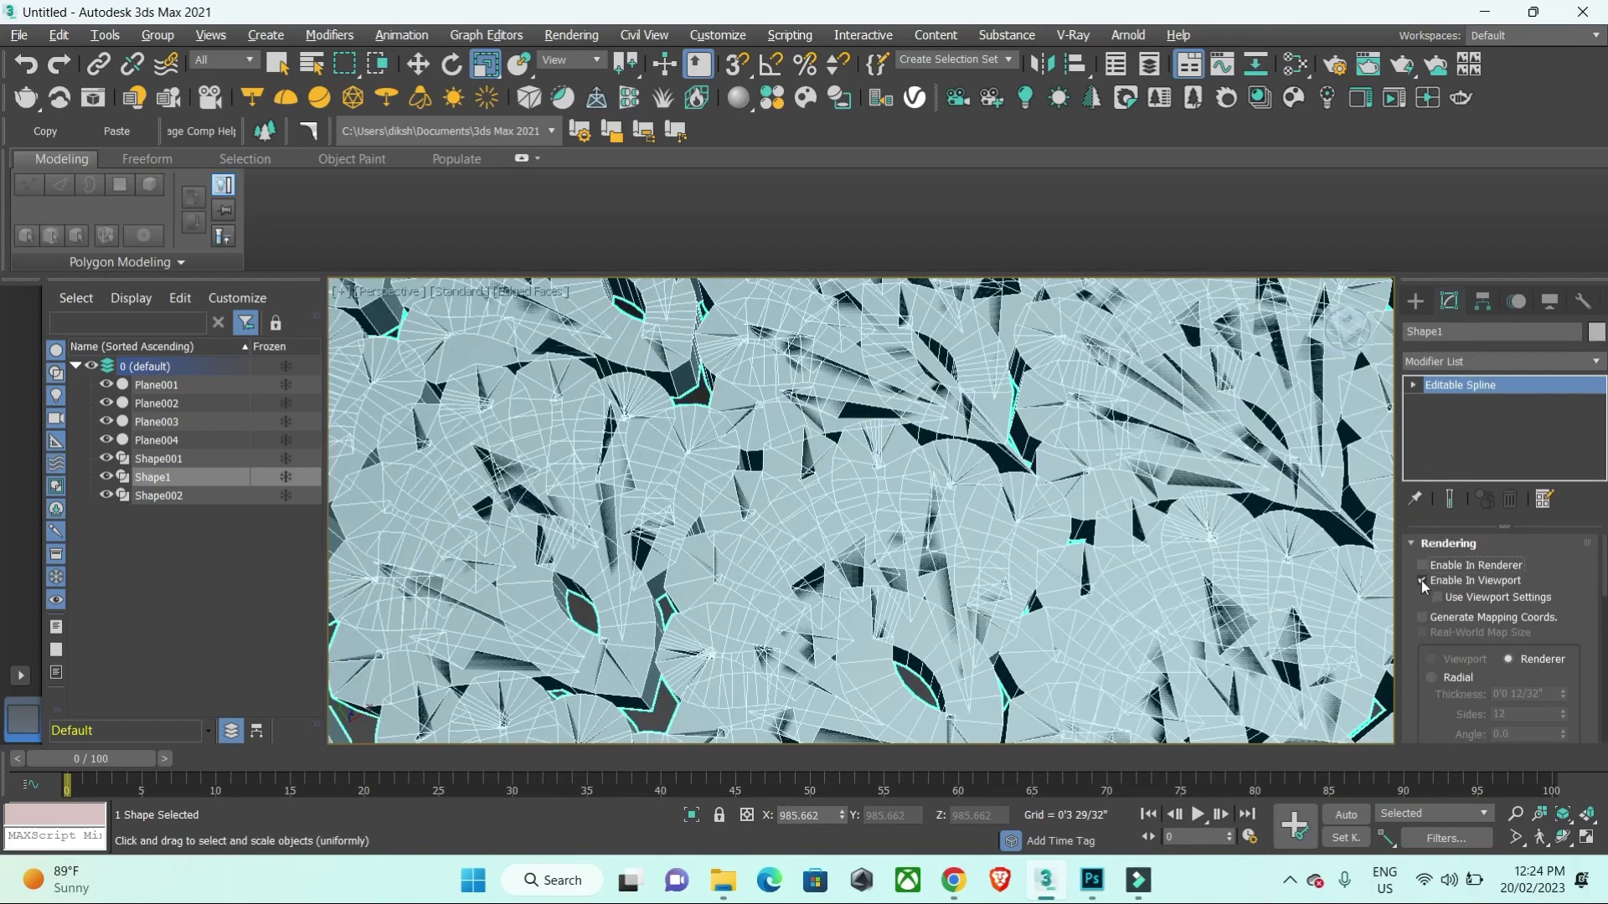
left_click(1421, 580)
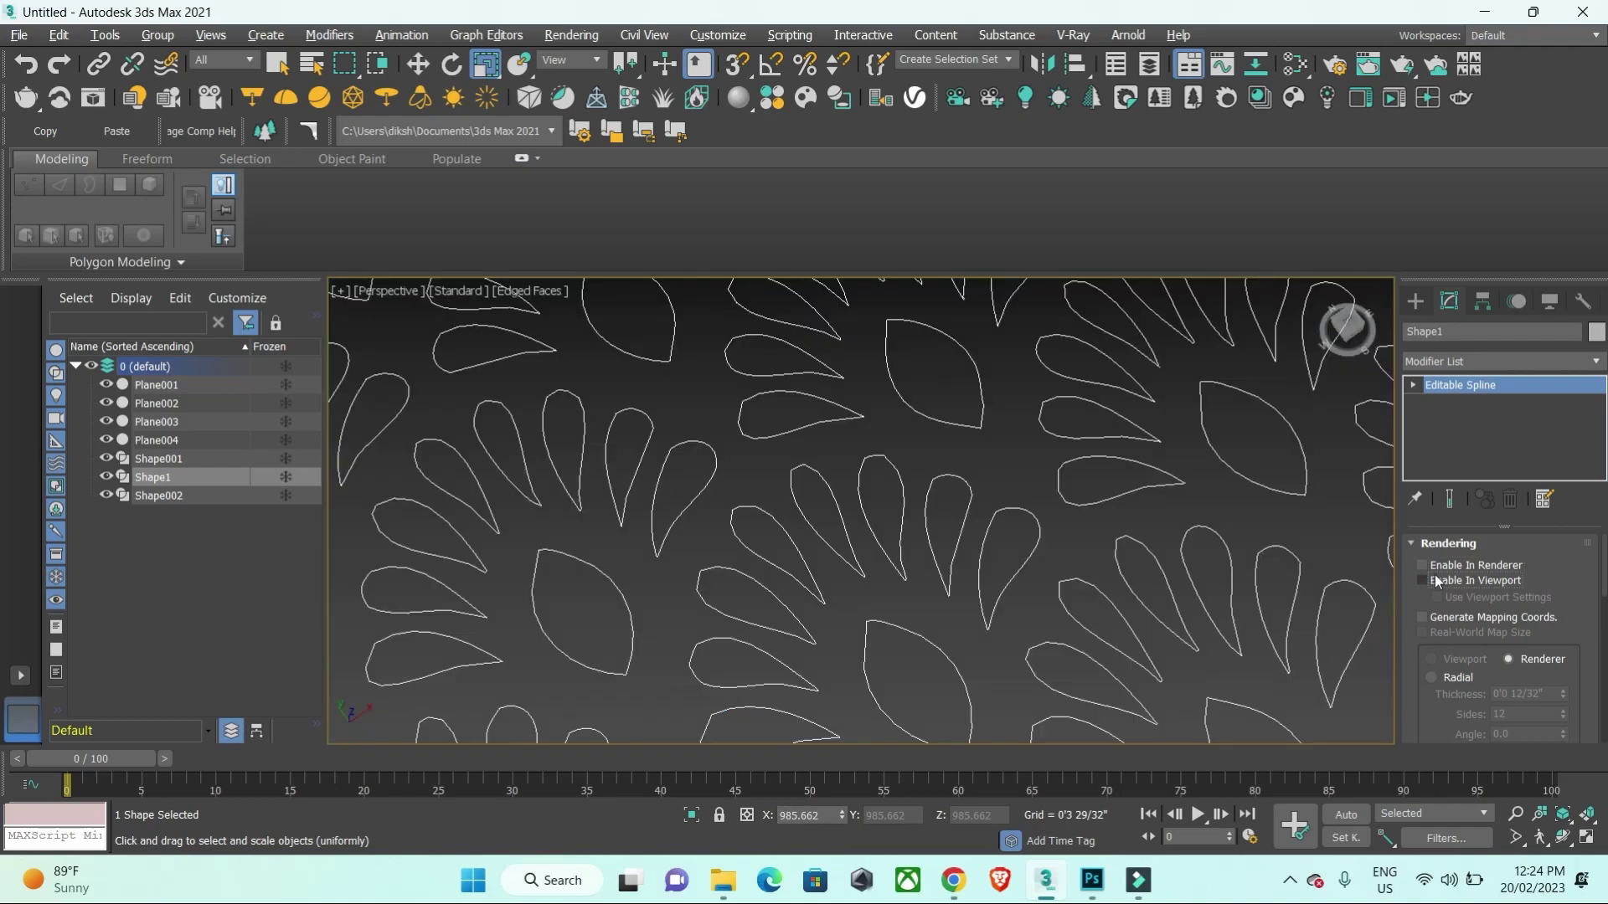
scroll(1092, 481, "down", 5)
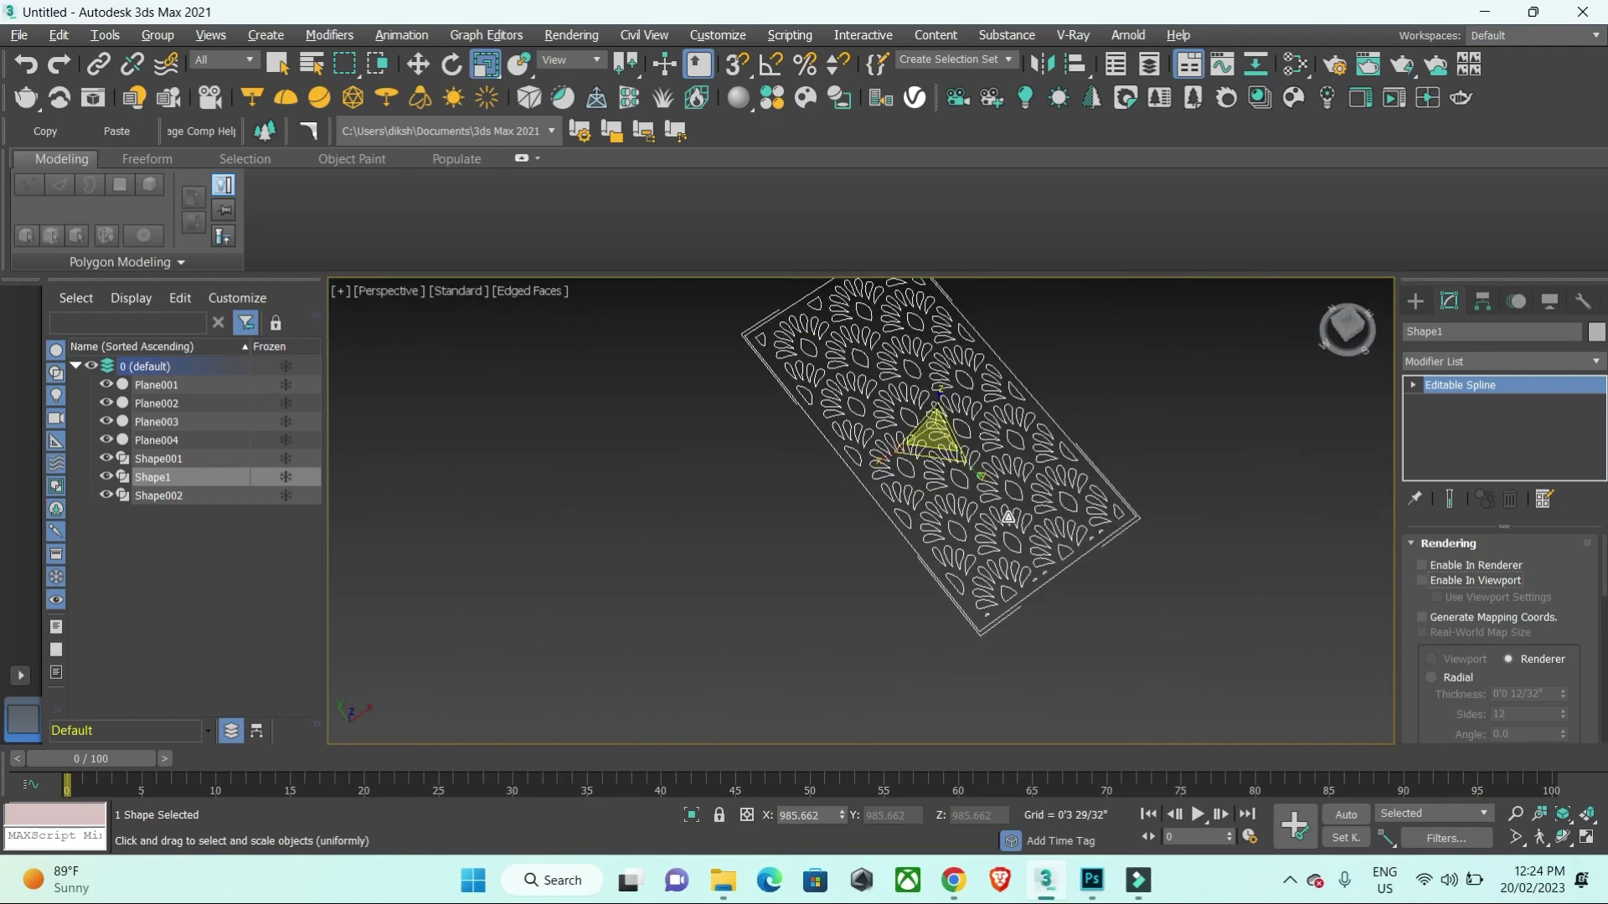
mouse_move(1014, 519)
middle_mouse_down("alt")
mouse_move(1018, 385)
mouse_move(1038, 394)
middle_mouse_up("alt")
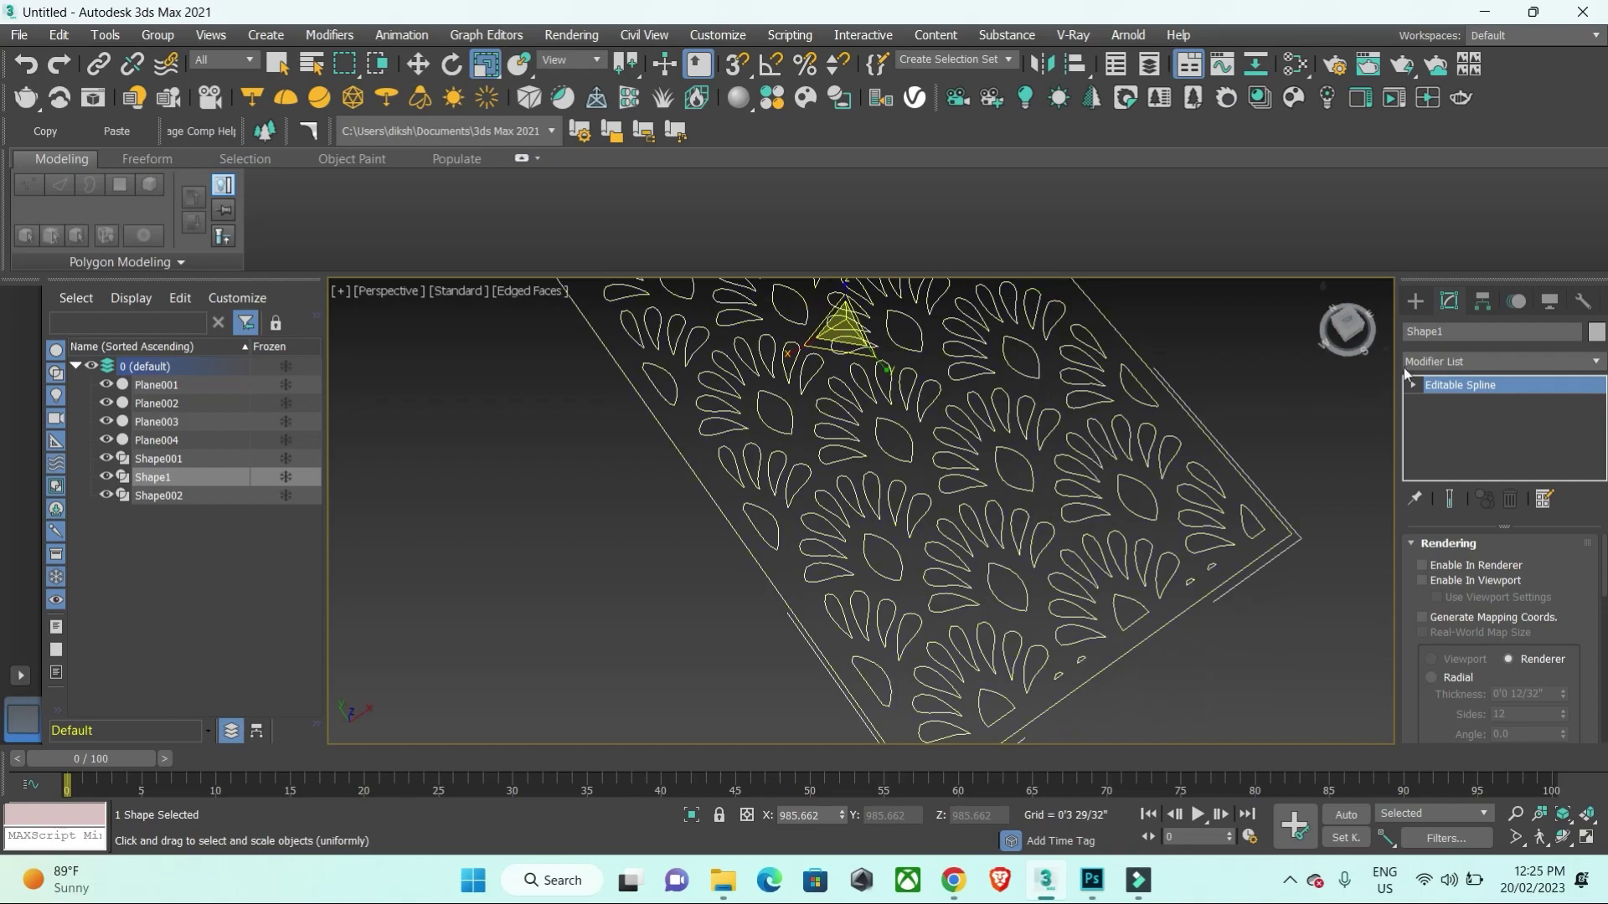
Step: Add an Extrude modifier to the fan shape with Amount -0'0 25/32"
left_click(1406, 363)
type("ex")
key("Return")
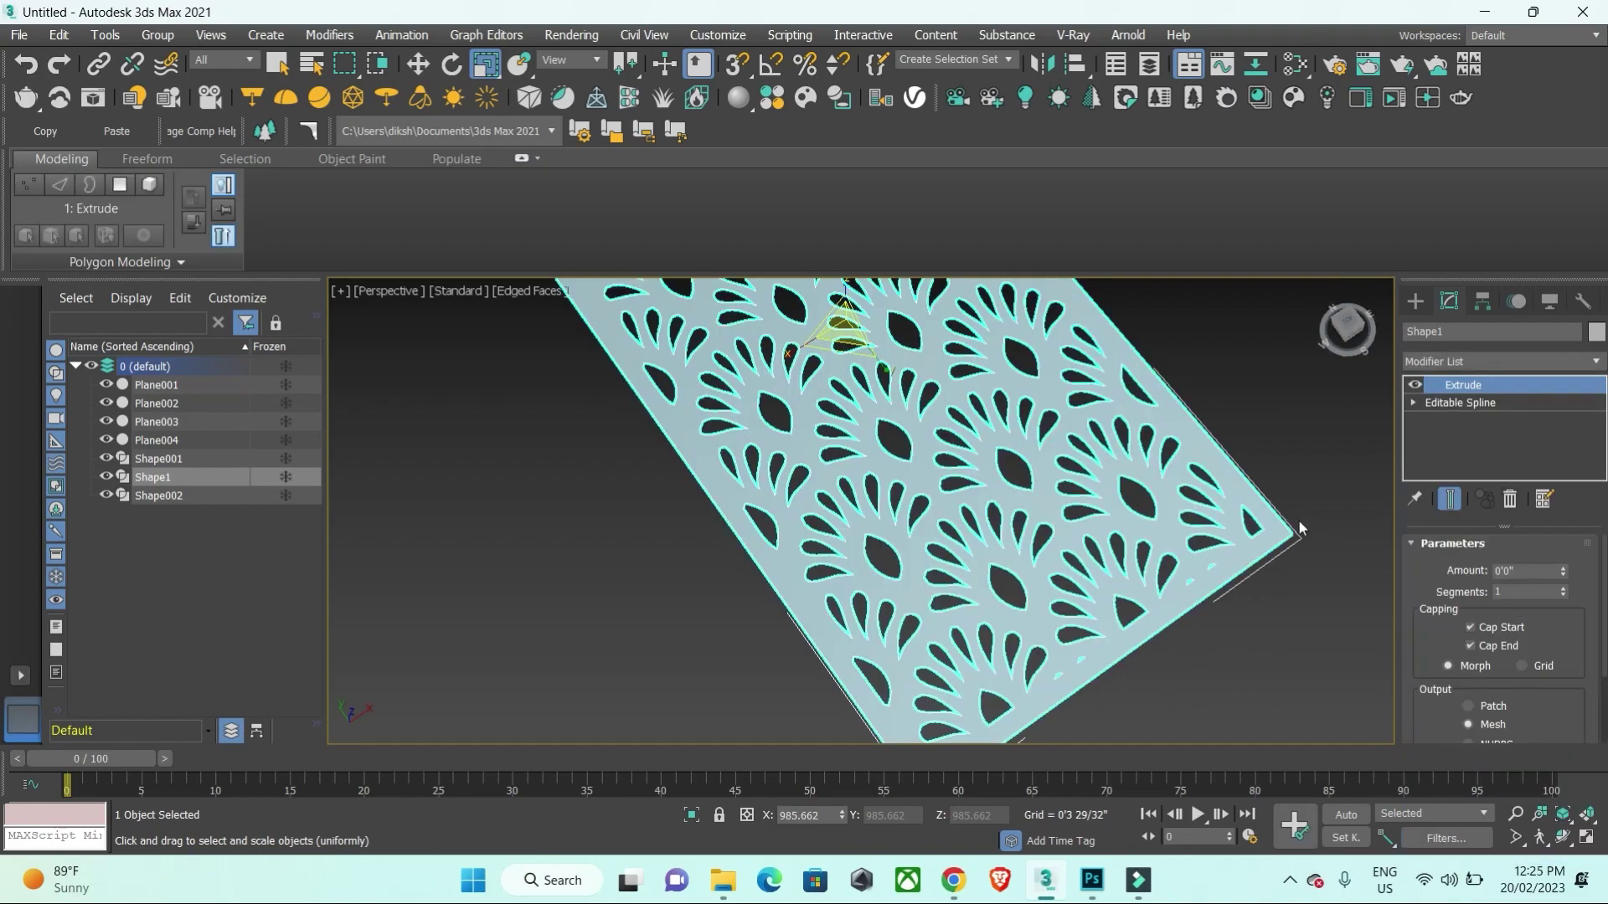
mouse_move(1298, 521)
middle_mouse_down("alt")
mouse_move(1086, 498)
mouse_move(1088, 552)
middle_mouse_up("alt")
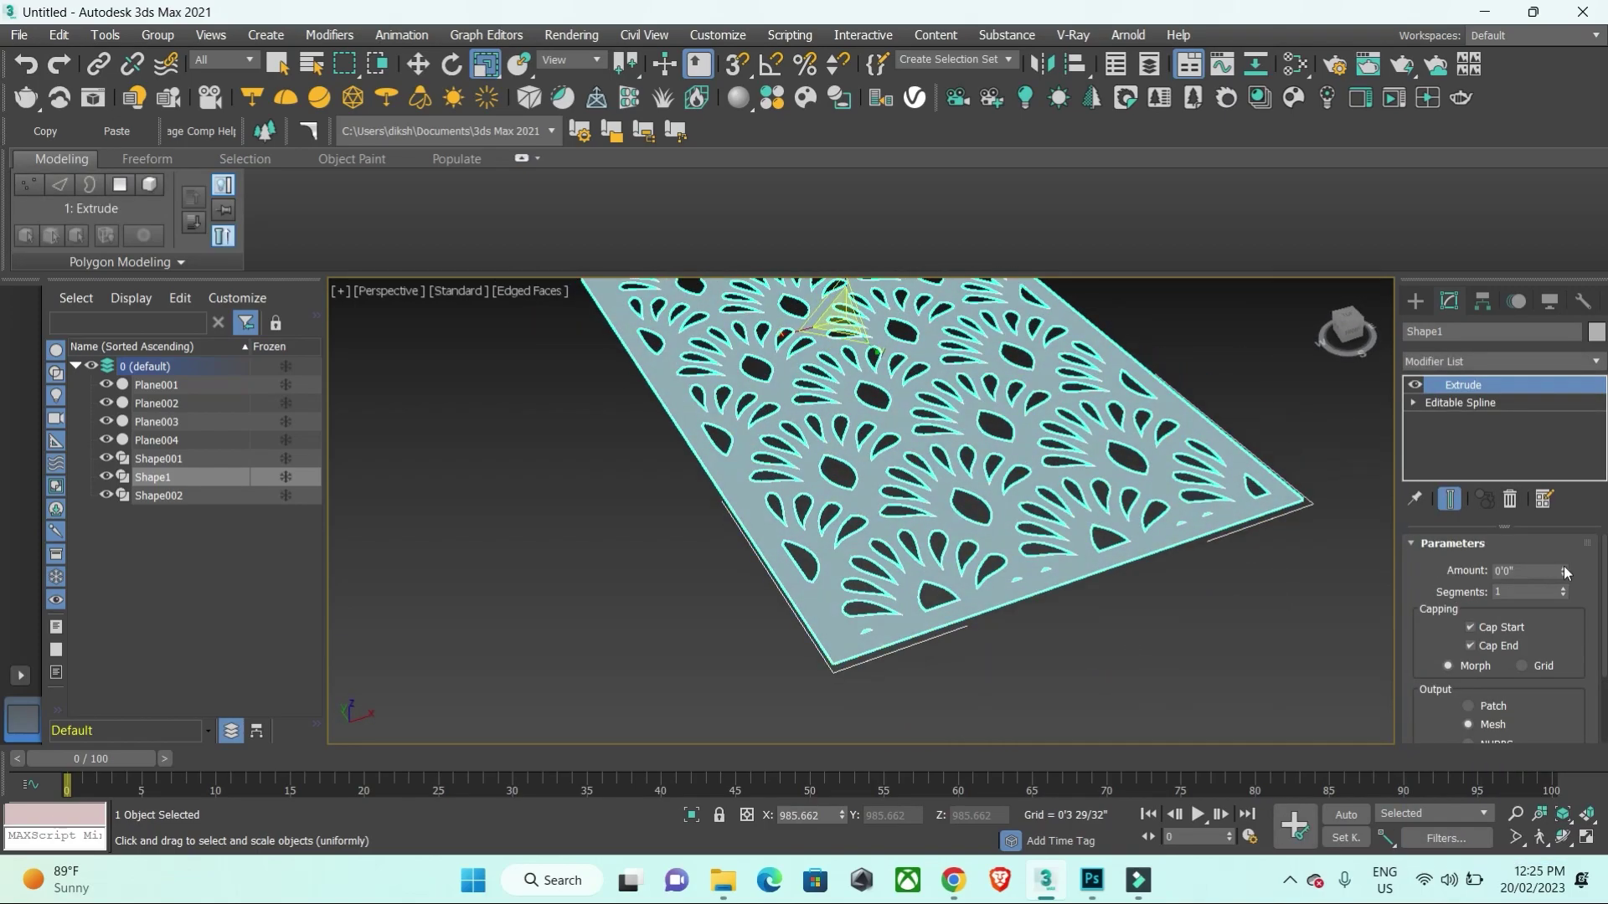
mouse_move(1562, 570)
left_mouse_down()
mouse_move(1563, 550)
mouse_move(1562, 570)
left_mouse_up()
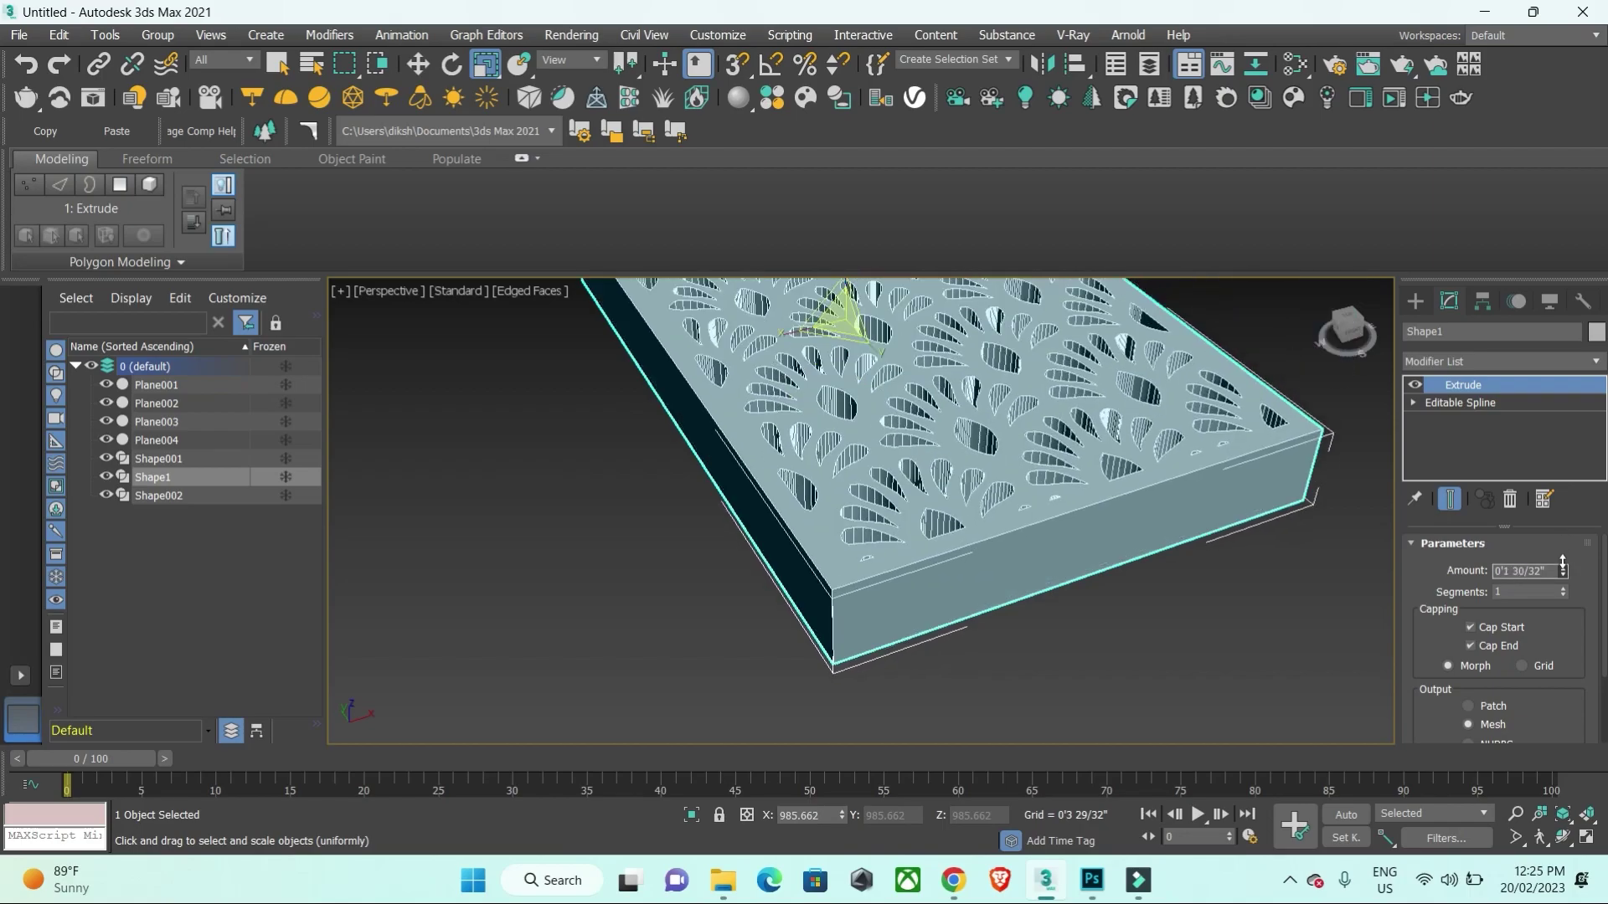
key("Return")
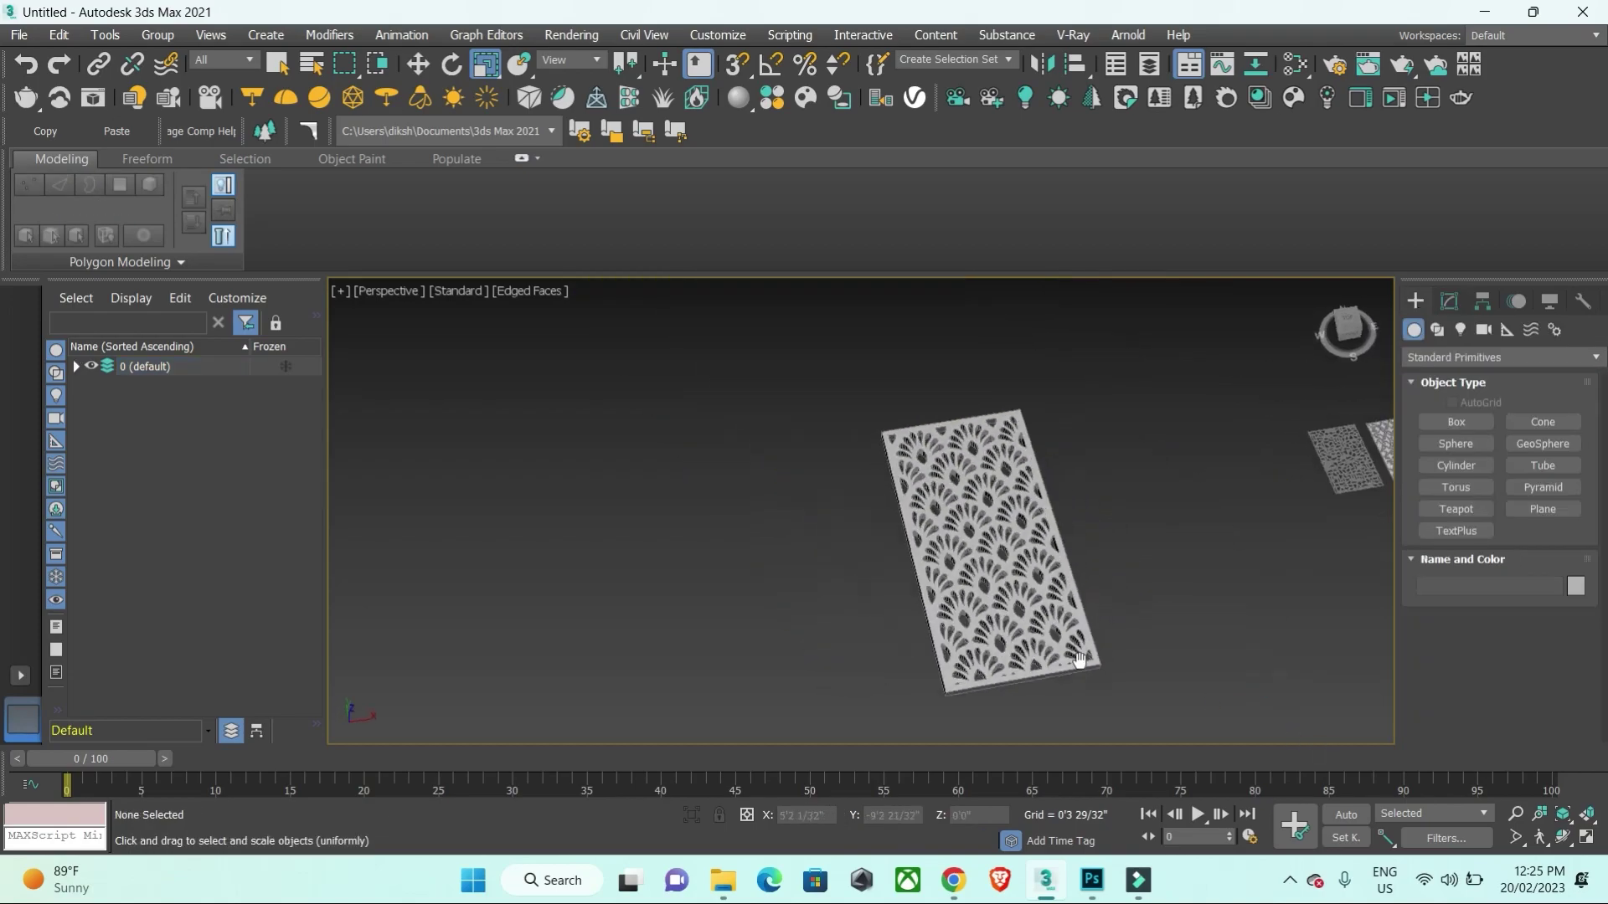
scroll(1023, 614, "up", 3)
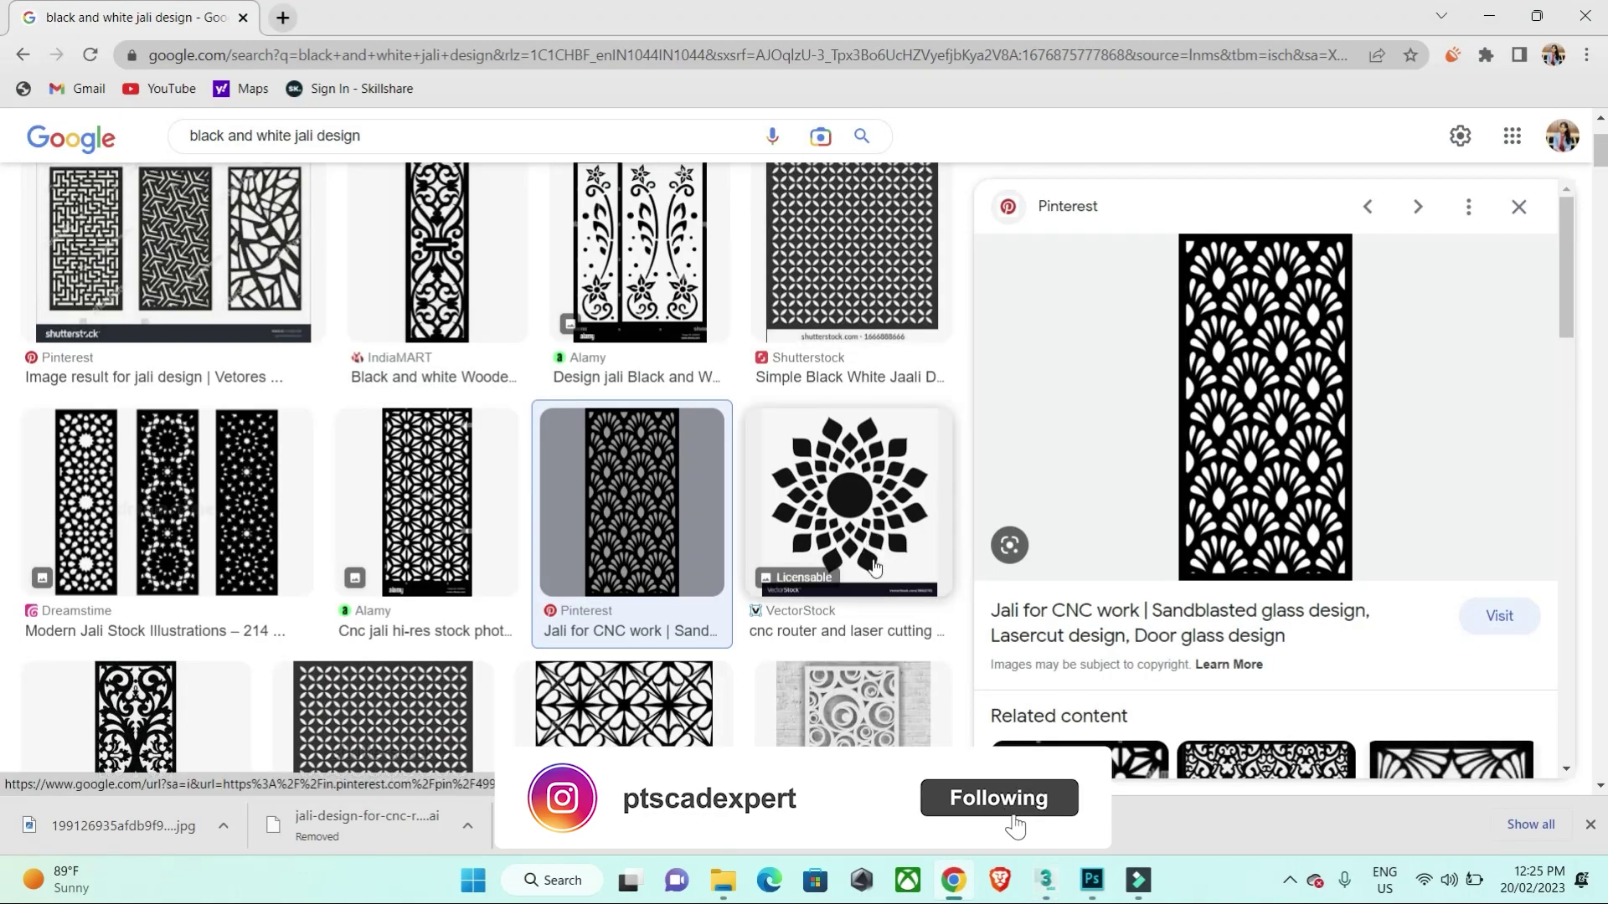
Step: Save the Cnc Tree Jali Design search image to Downloads as Cnc-Tree-Jali-Design
scroll(875, 566, "down", 4)
scroll(875, 566, "down", 4)
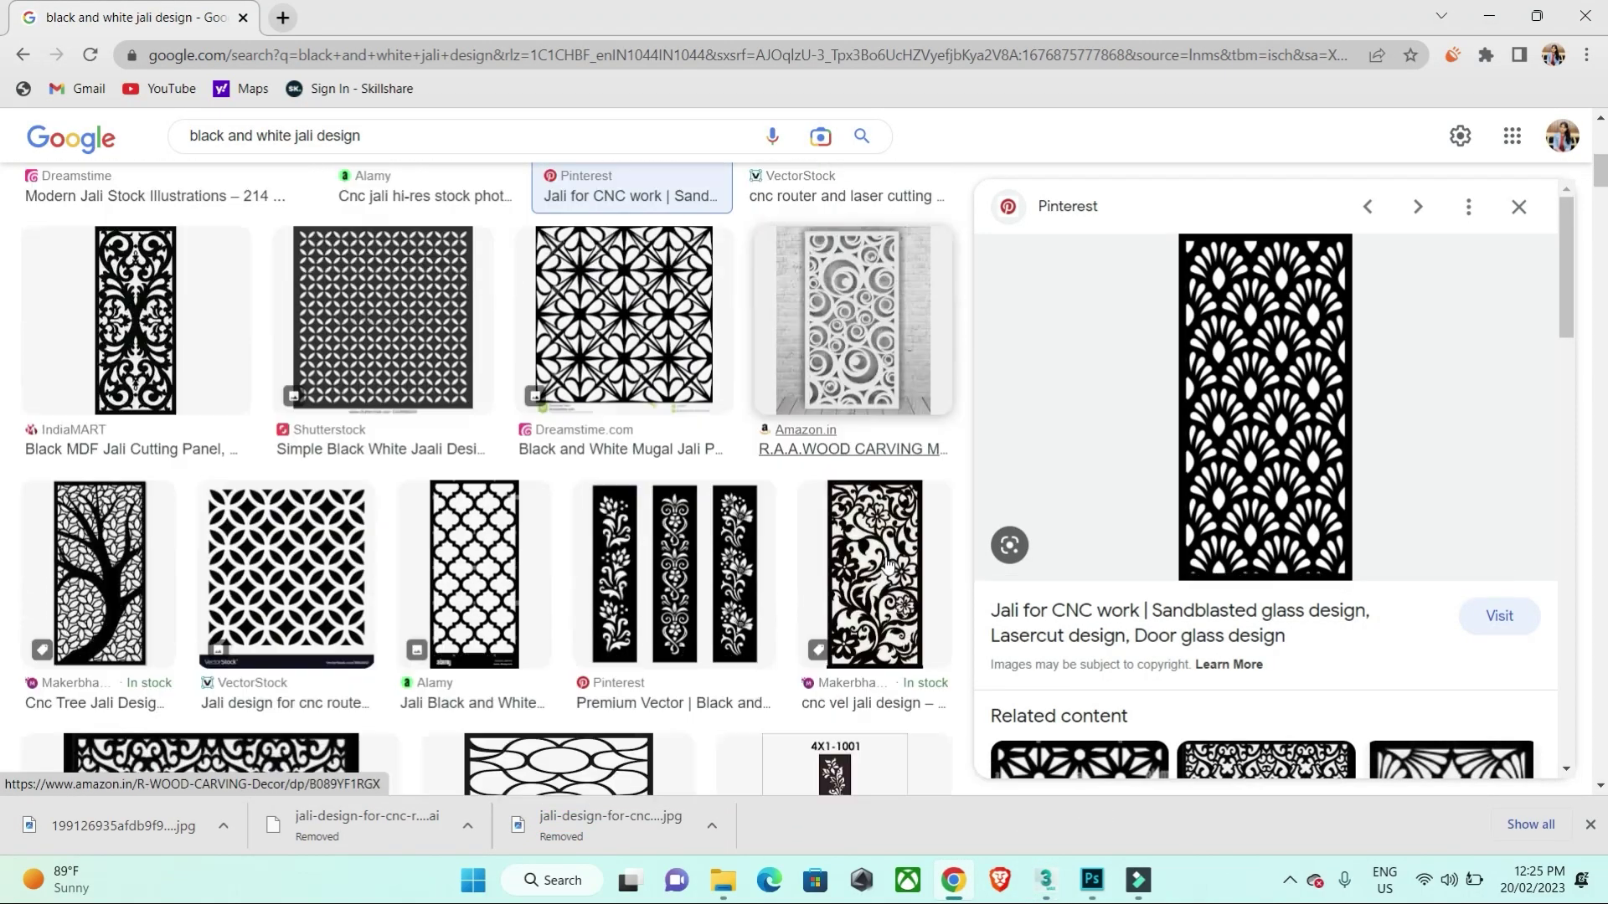
scroll(586, 536, "down", 2)
left_click(98, 267)
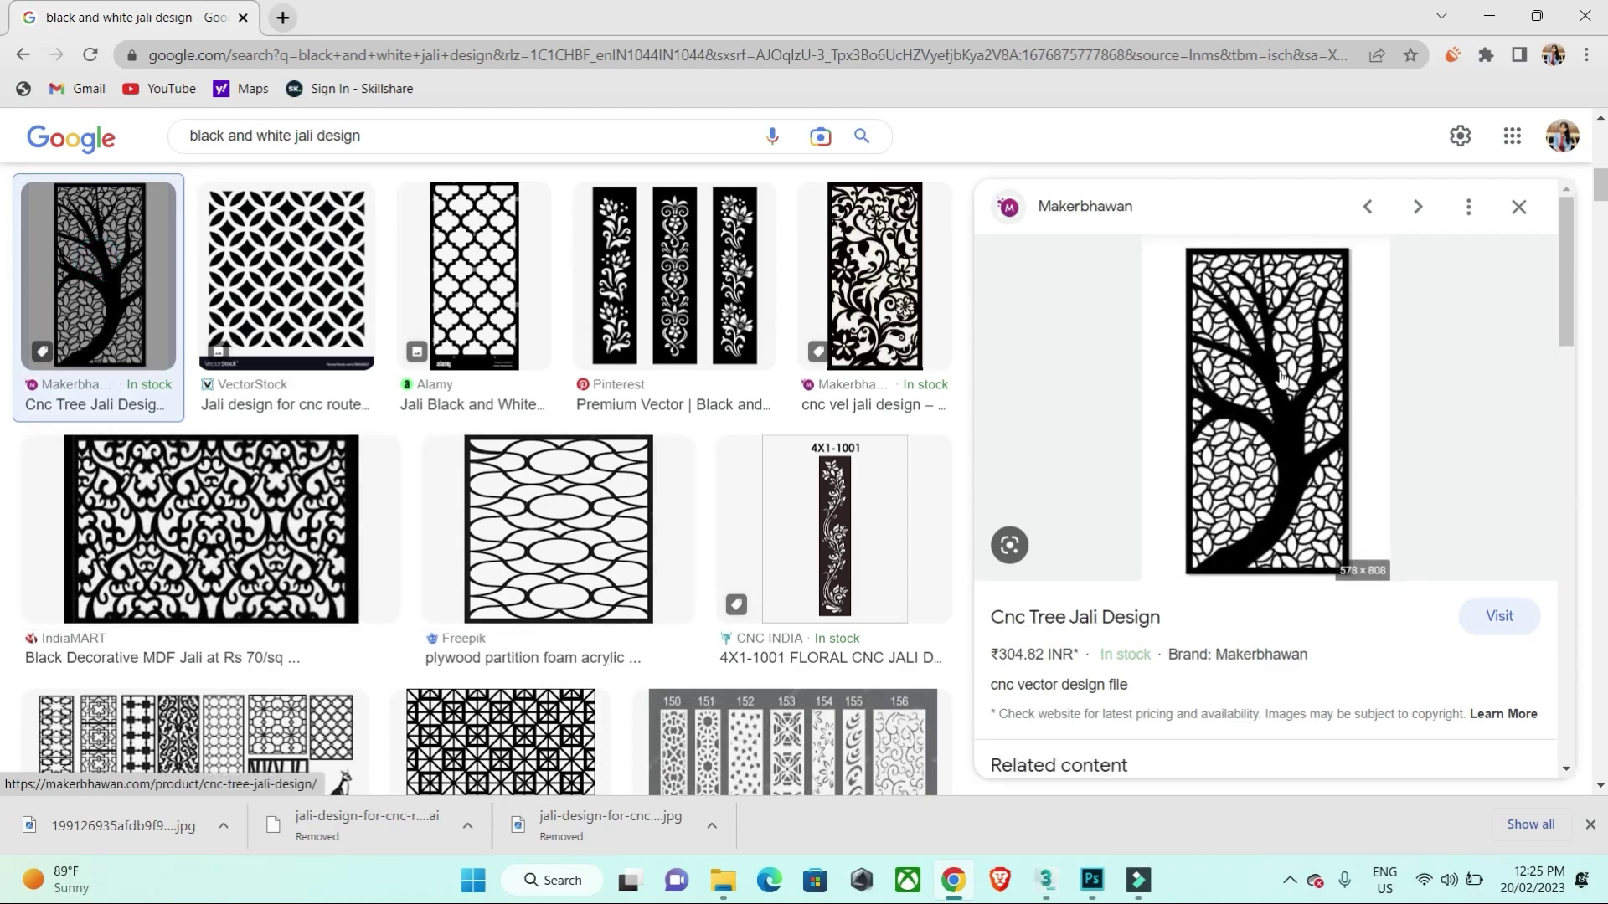
right_click(1248, 298)
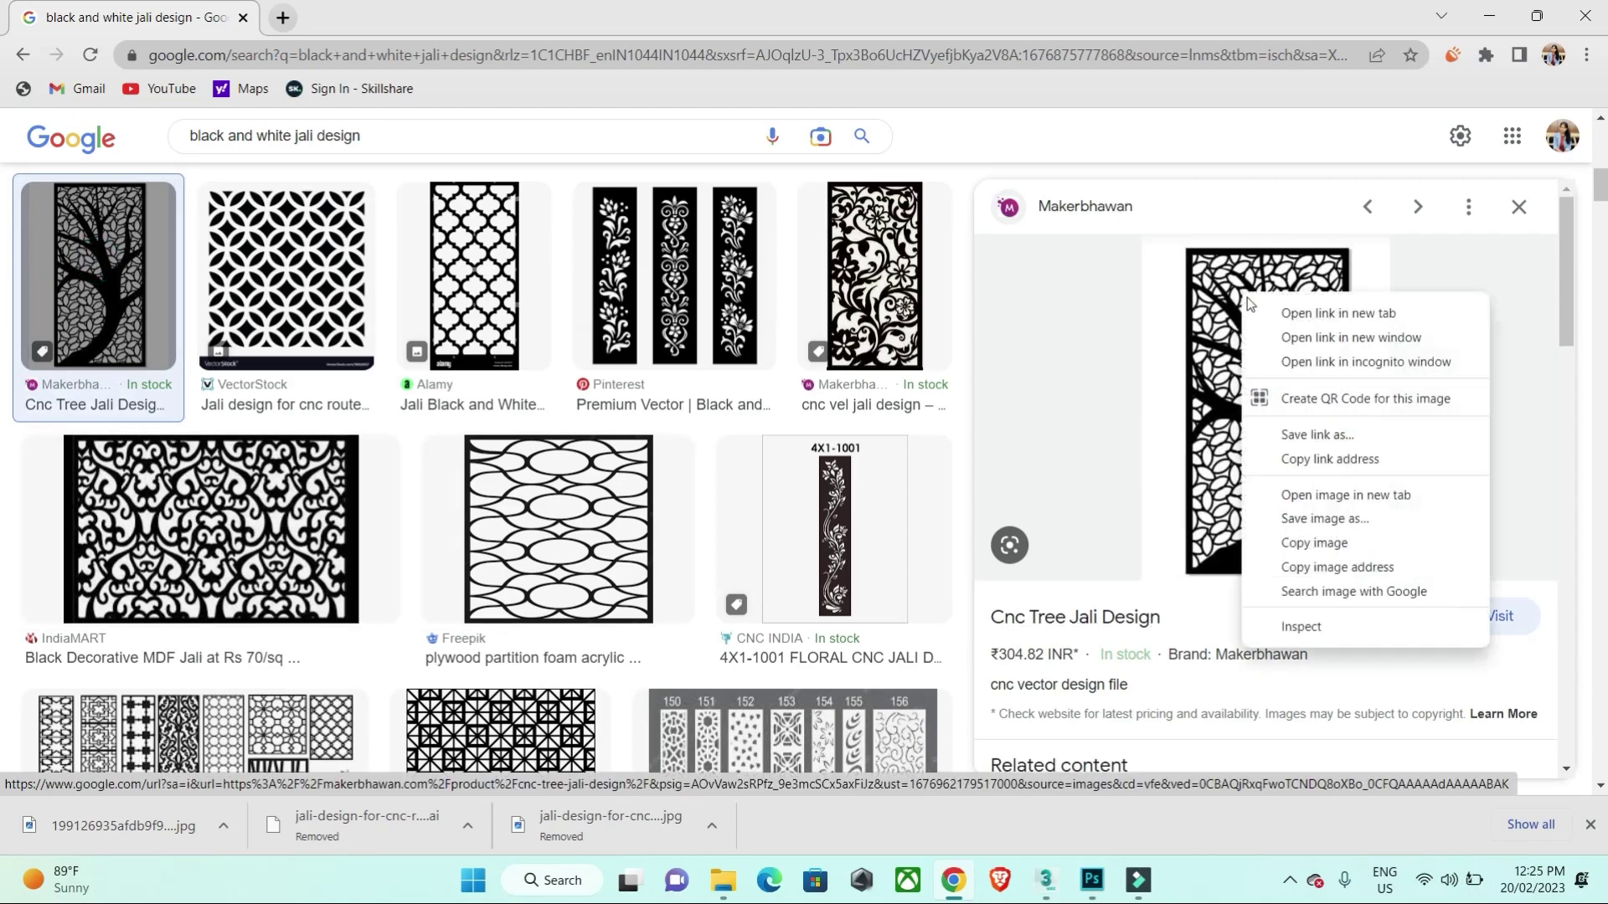
left_click(1337, 517)
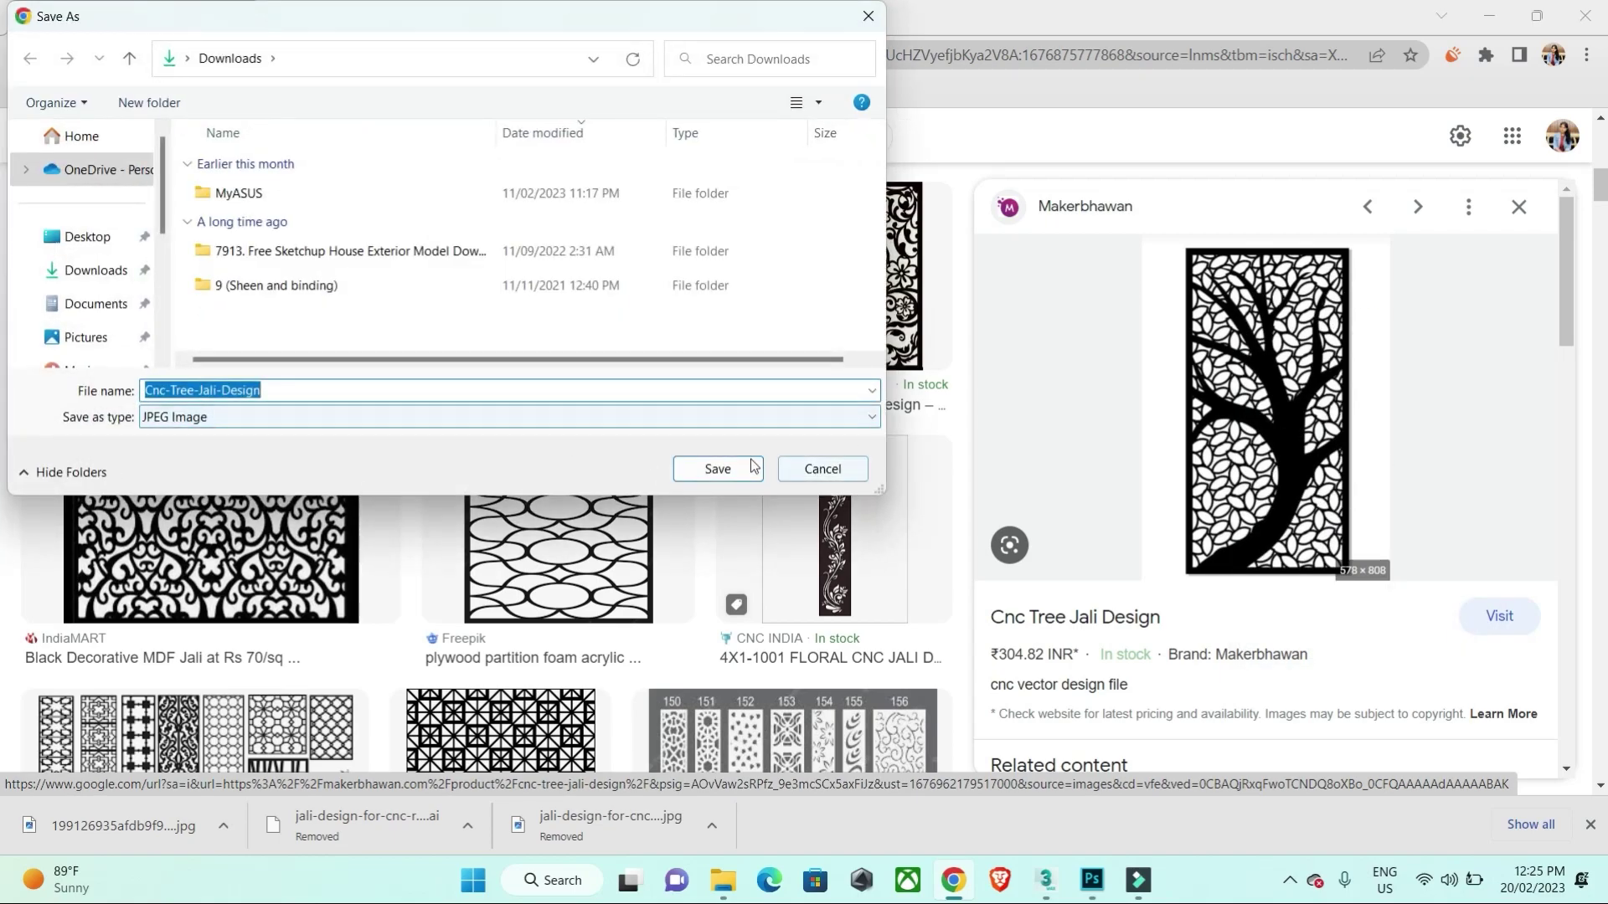
left_click(721, 468)
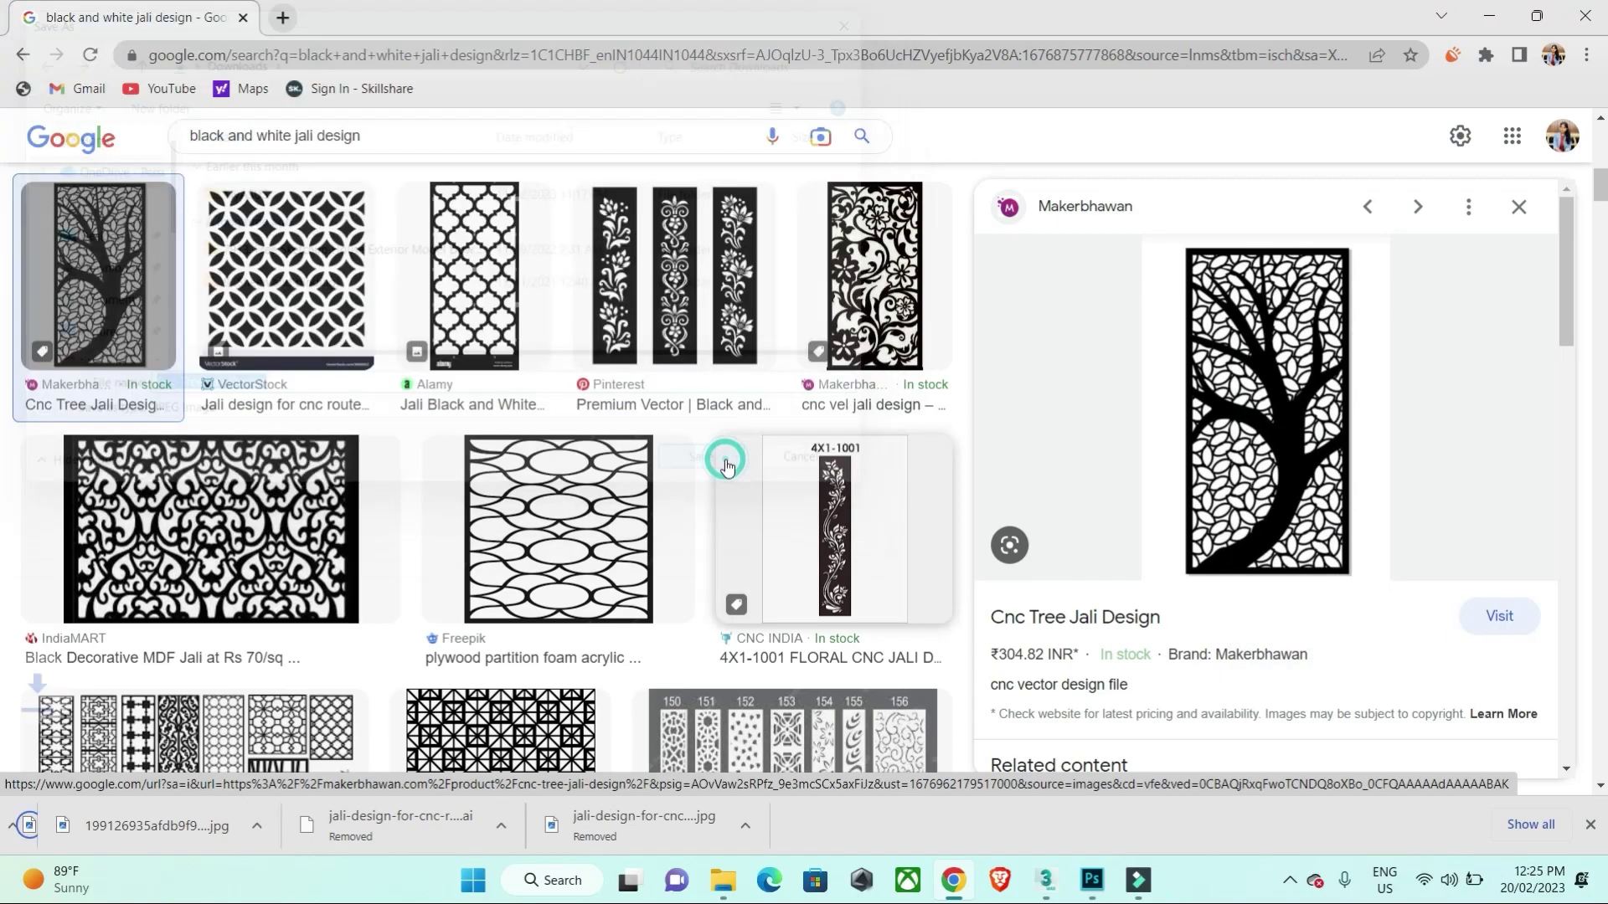
left_click(283, 17)
type("con")
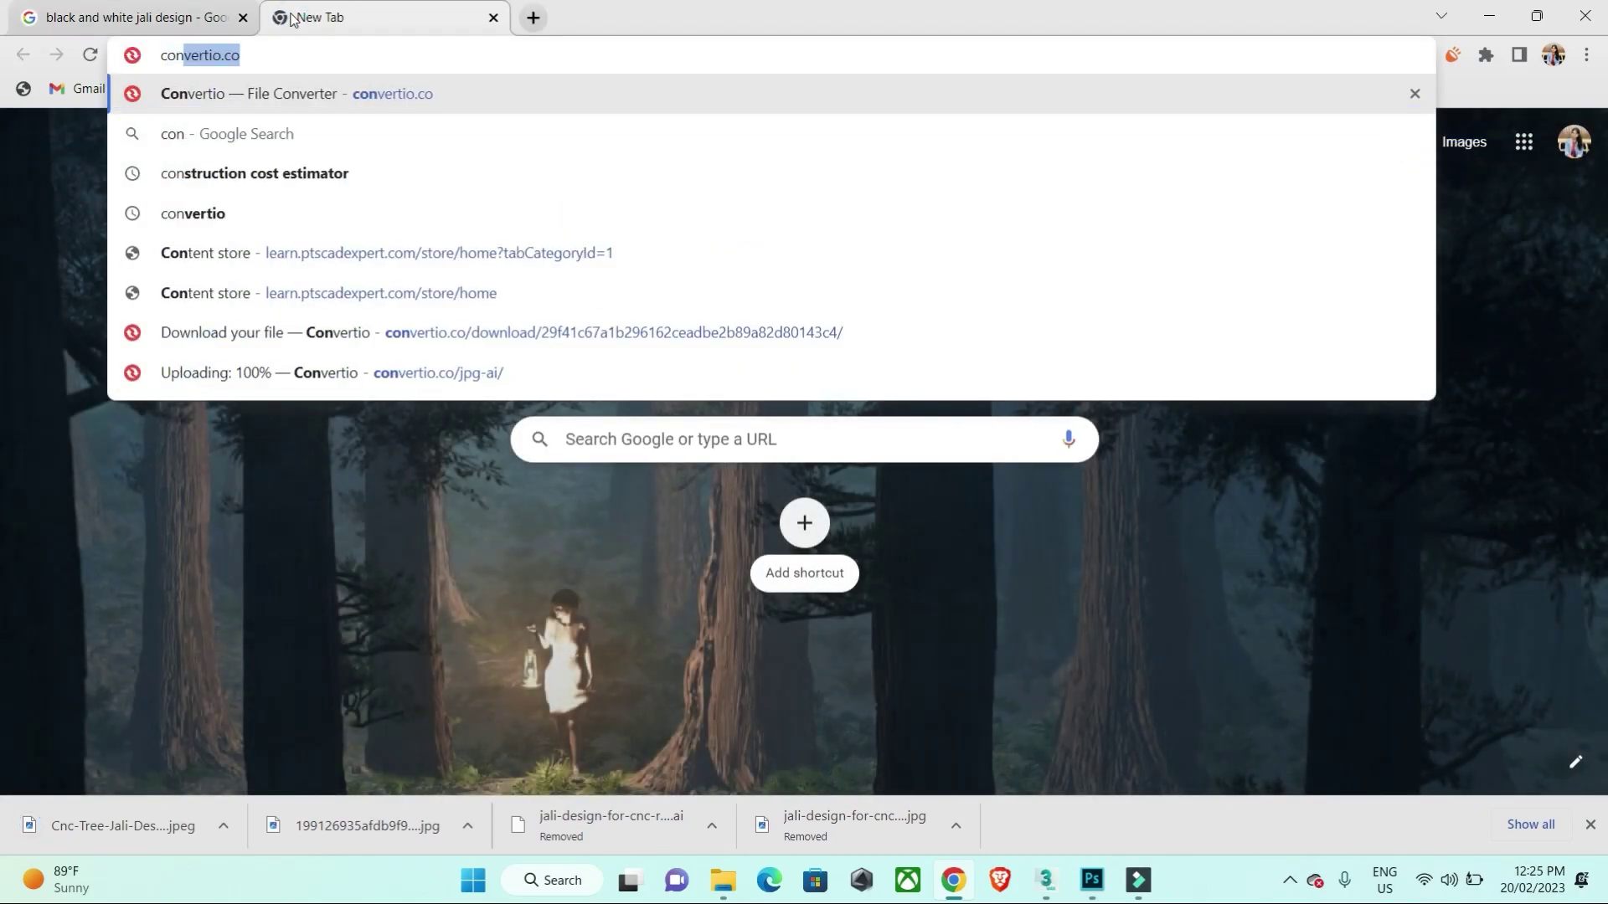
Step: Upload Cnc-Tree-Jali-Design.jpeg to convertio.co through Choose Files
key("Return")
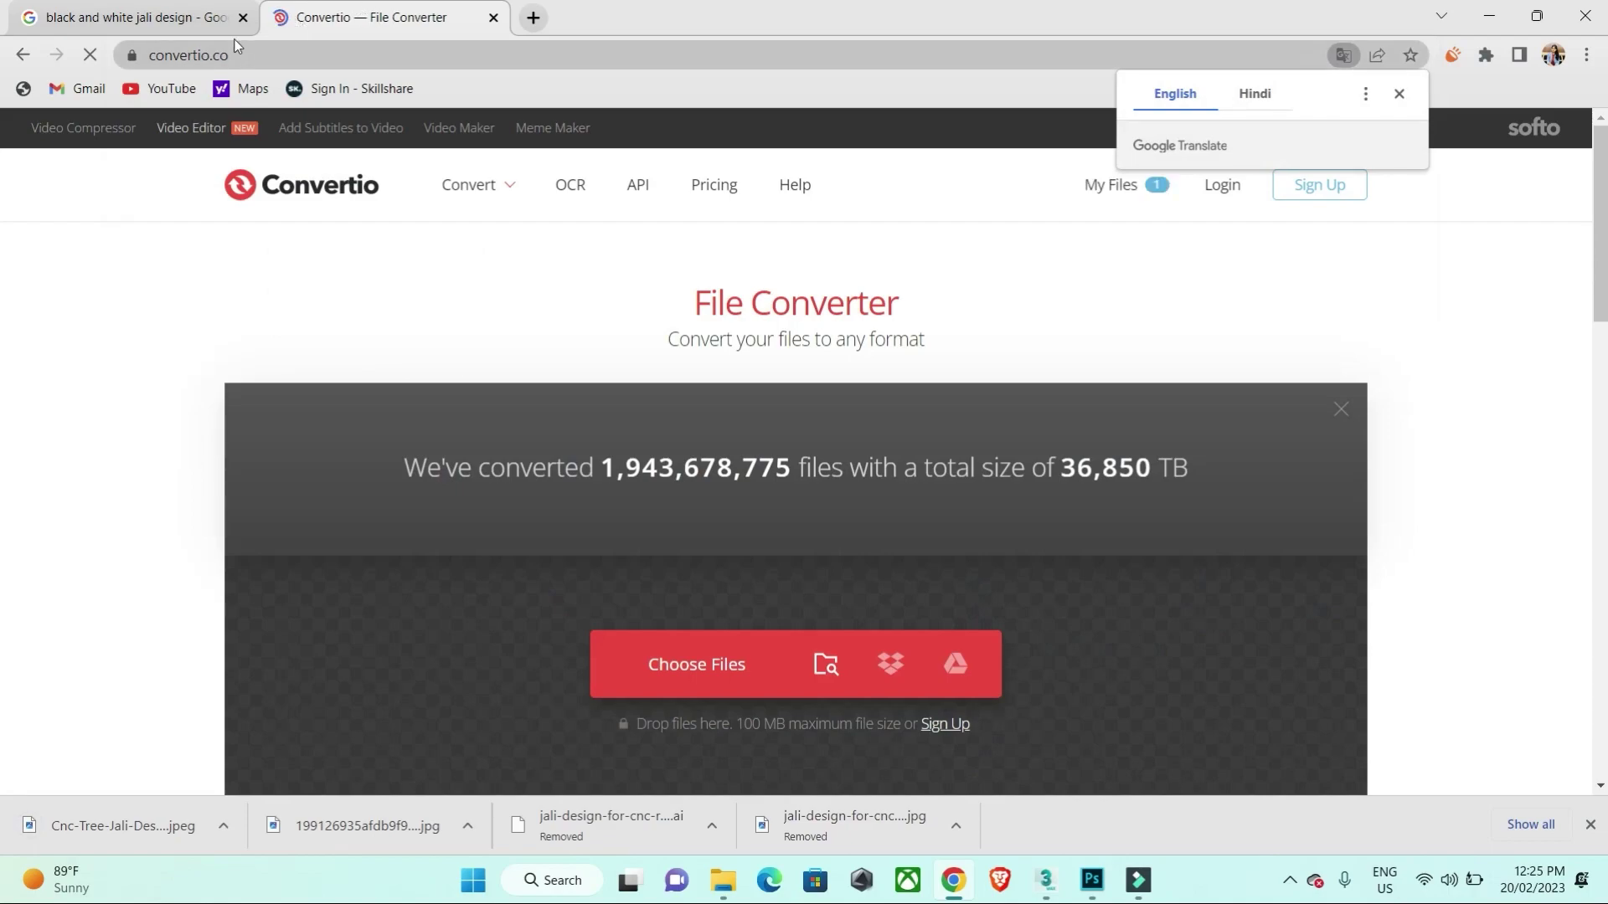
left_click(724, 674)
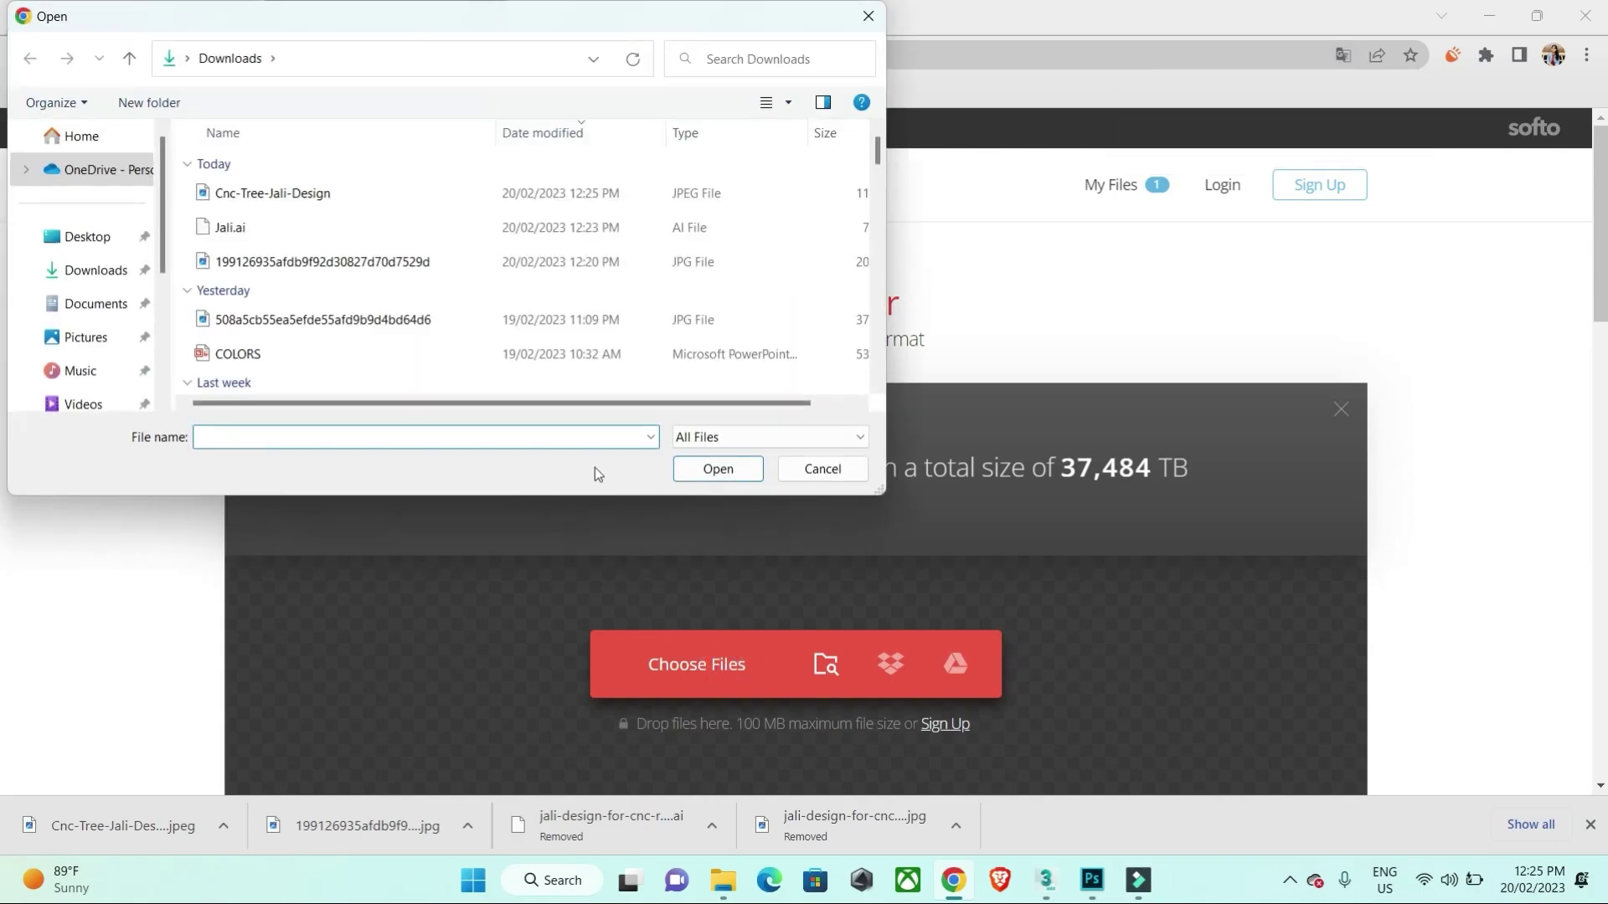
left_click(297, 203)
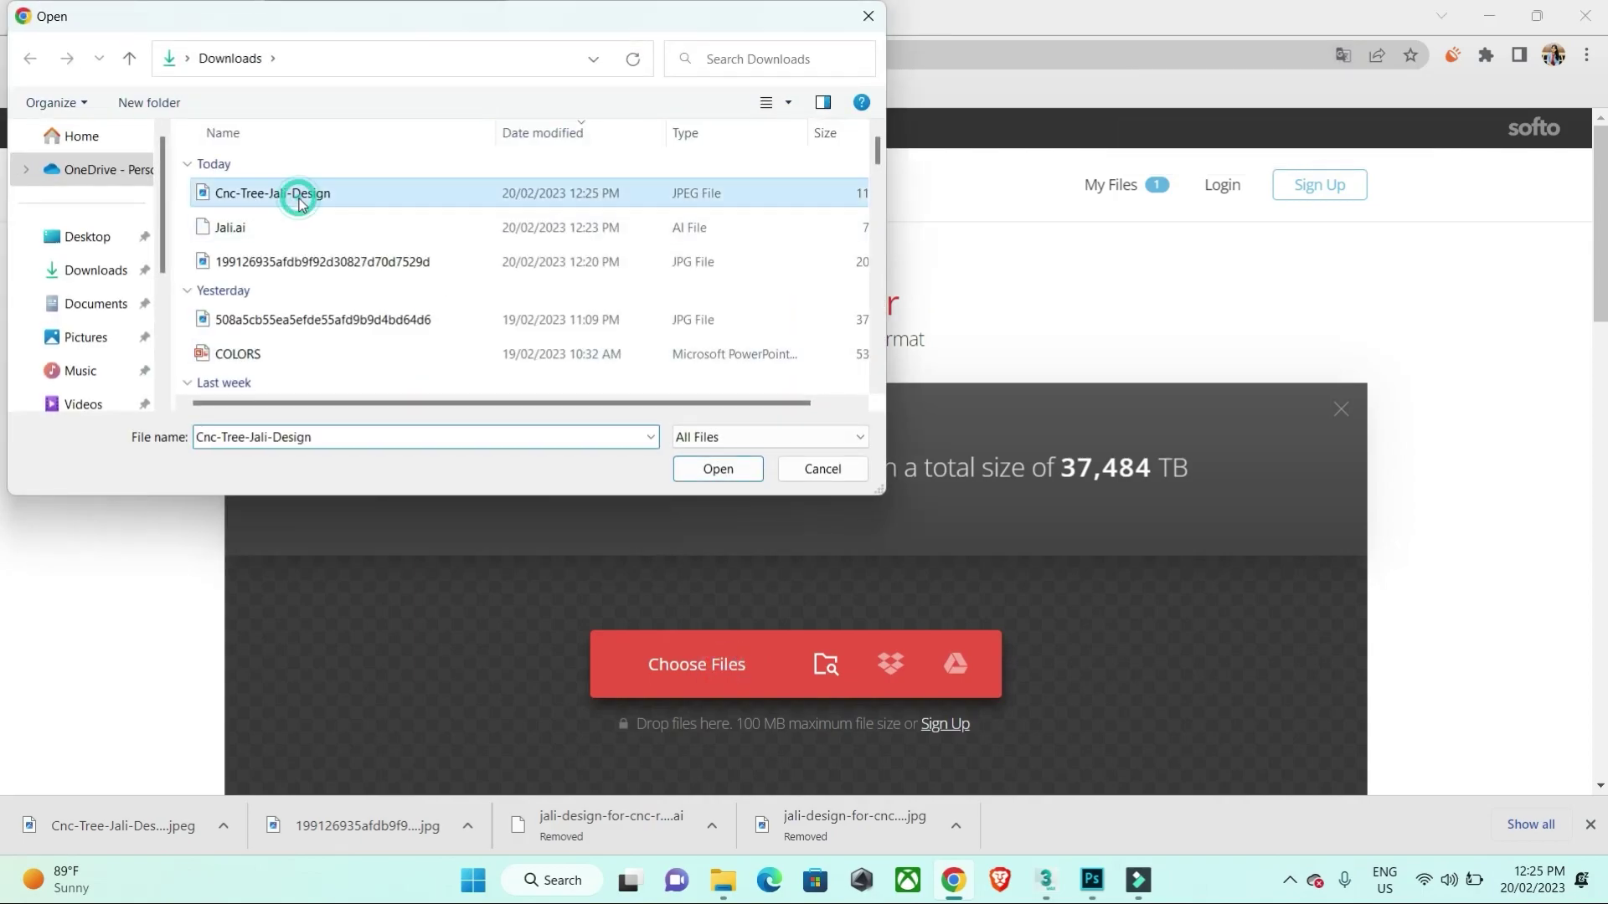
left_click(725, 469)
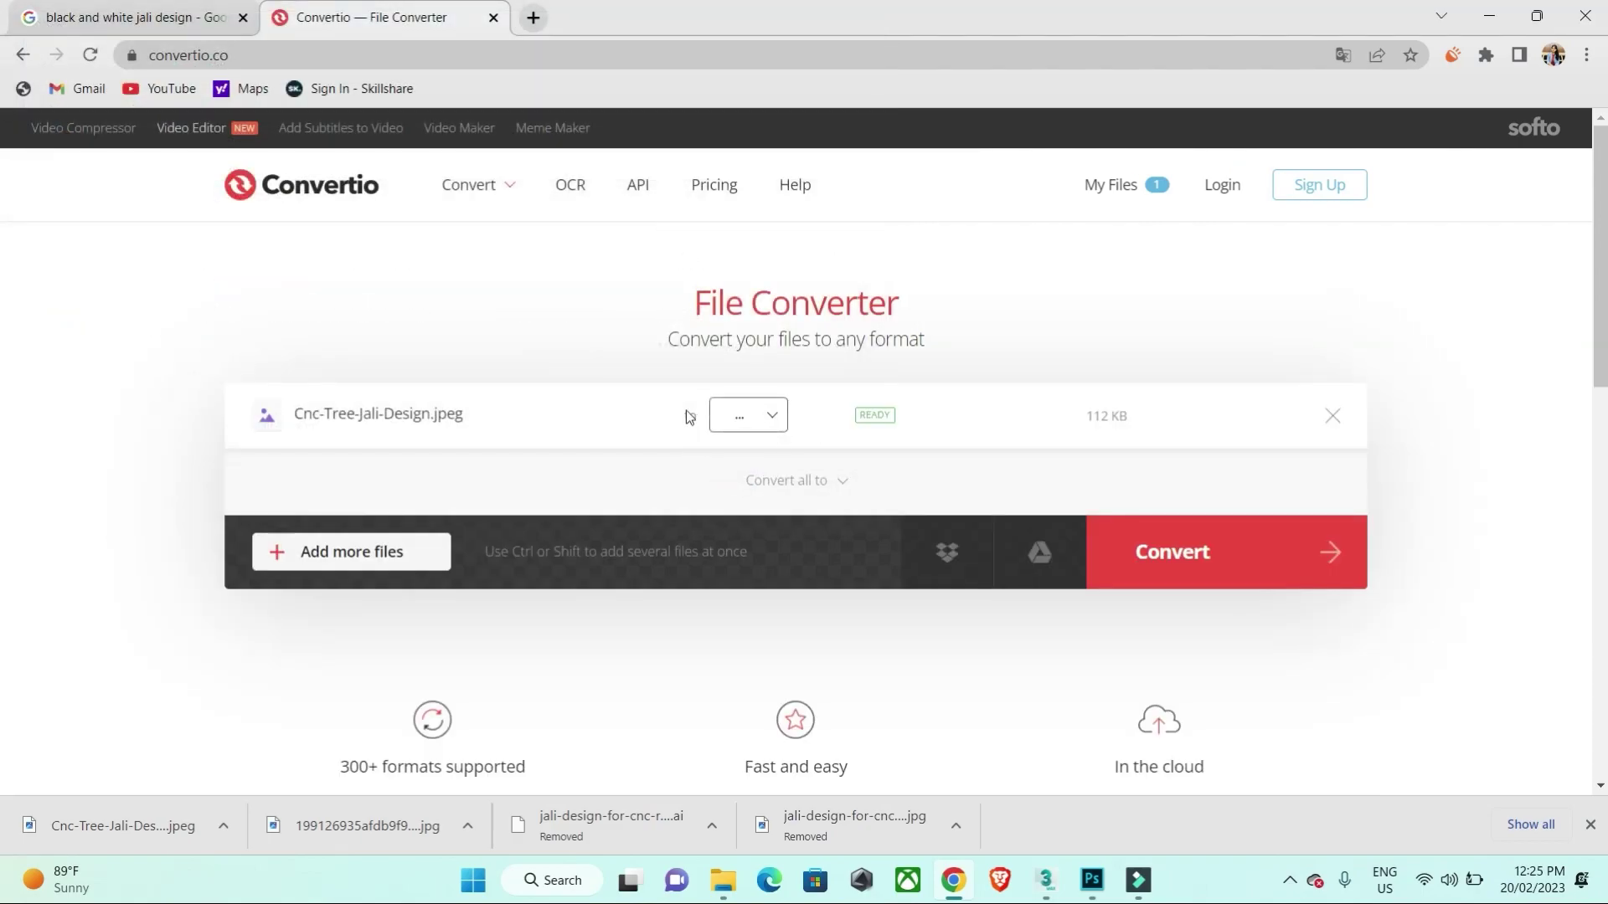
Step: Convert the tree jali image to Vector AI and download Cnc-Tree-Jali-Design.ai
left_click(776, 418)
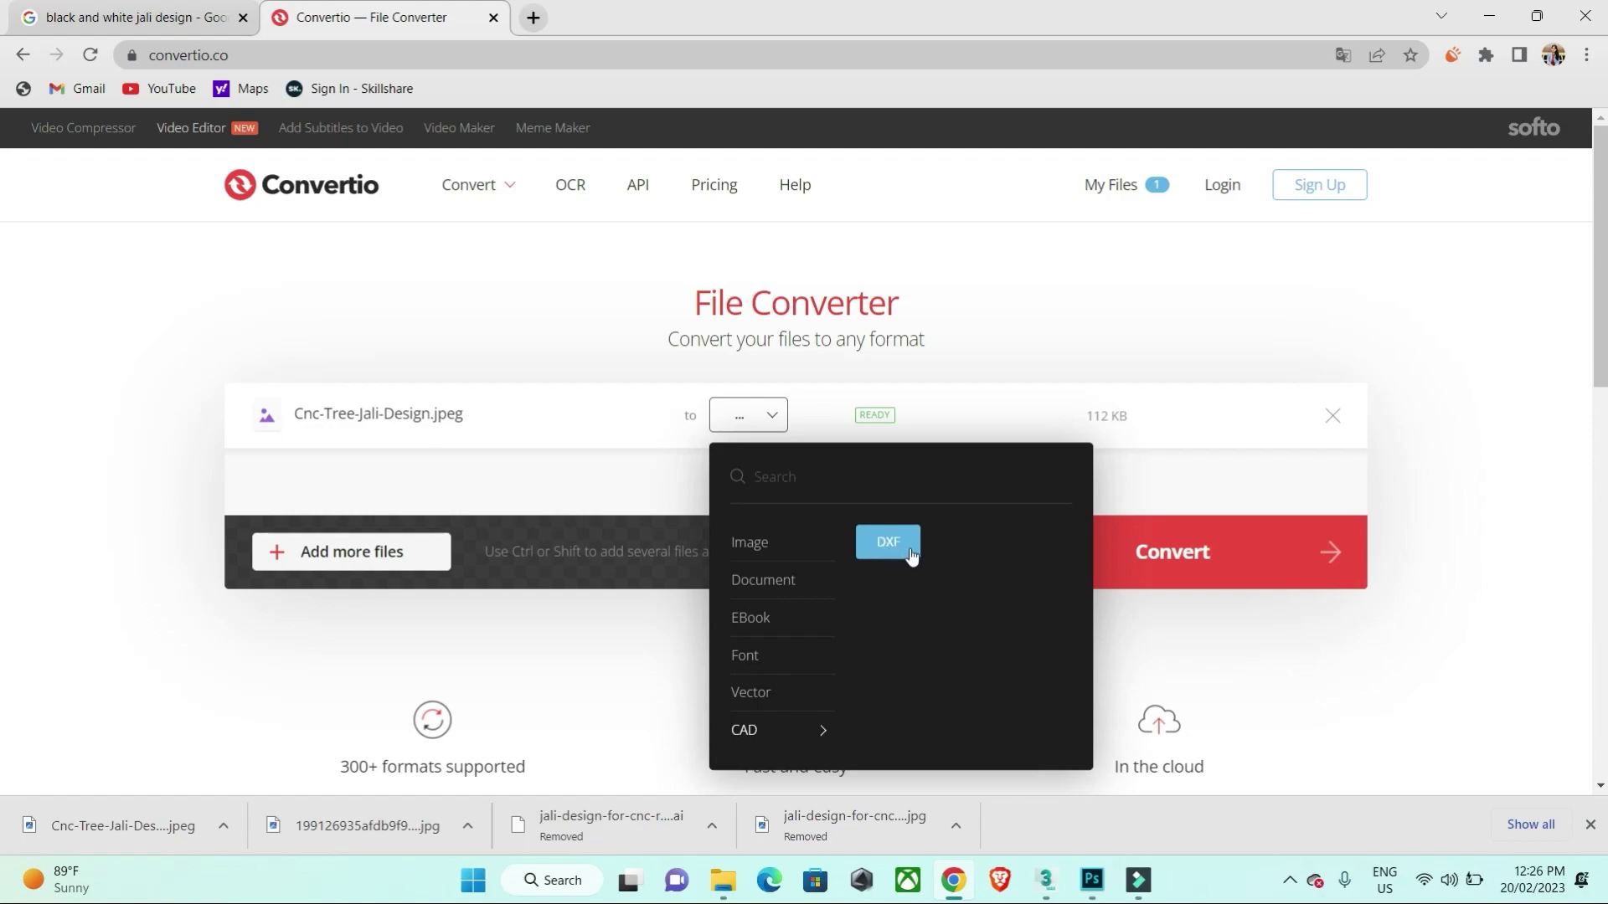
mouse_move(751, 692)
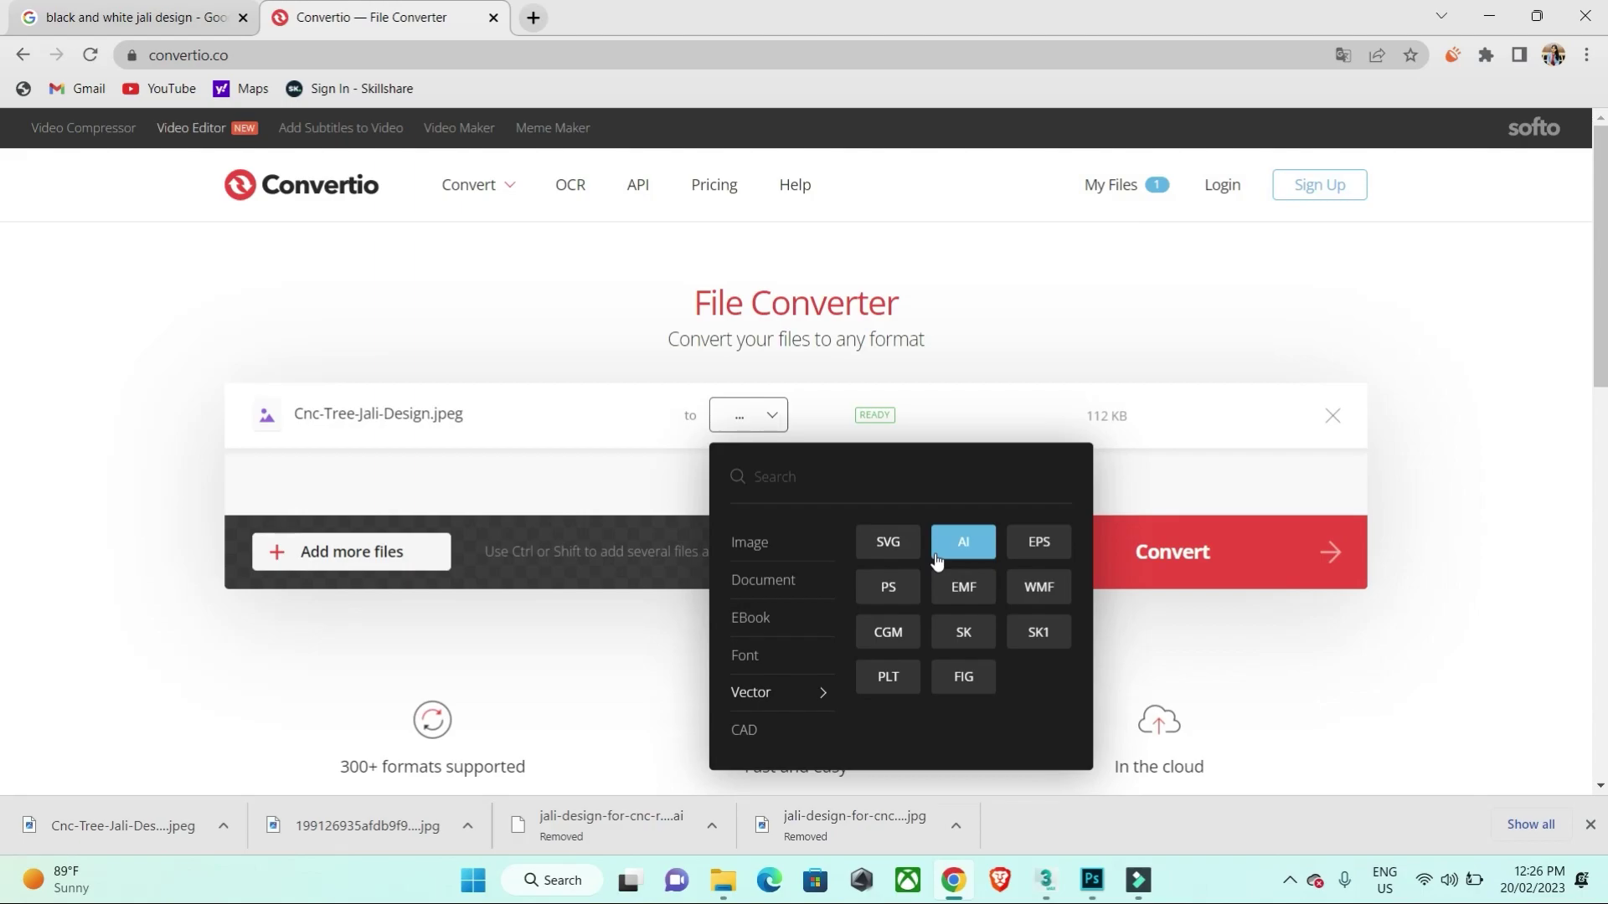
left_click(937, 562)
left_click(1269, 561)
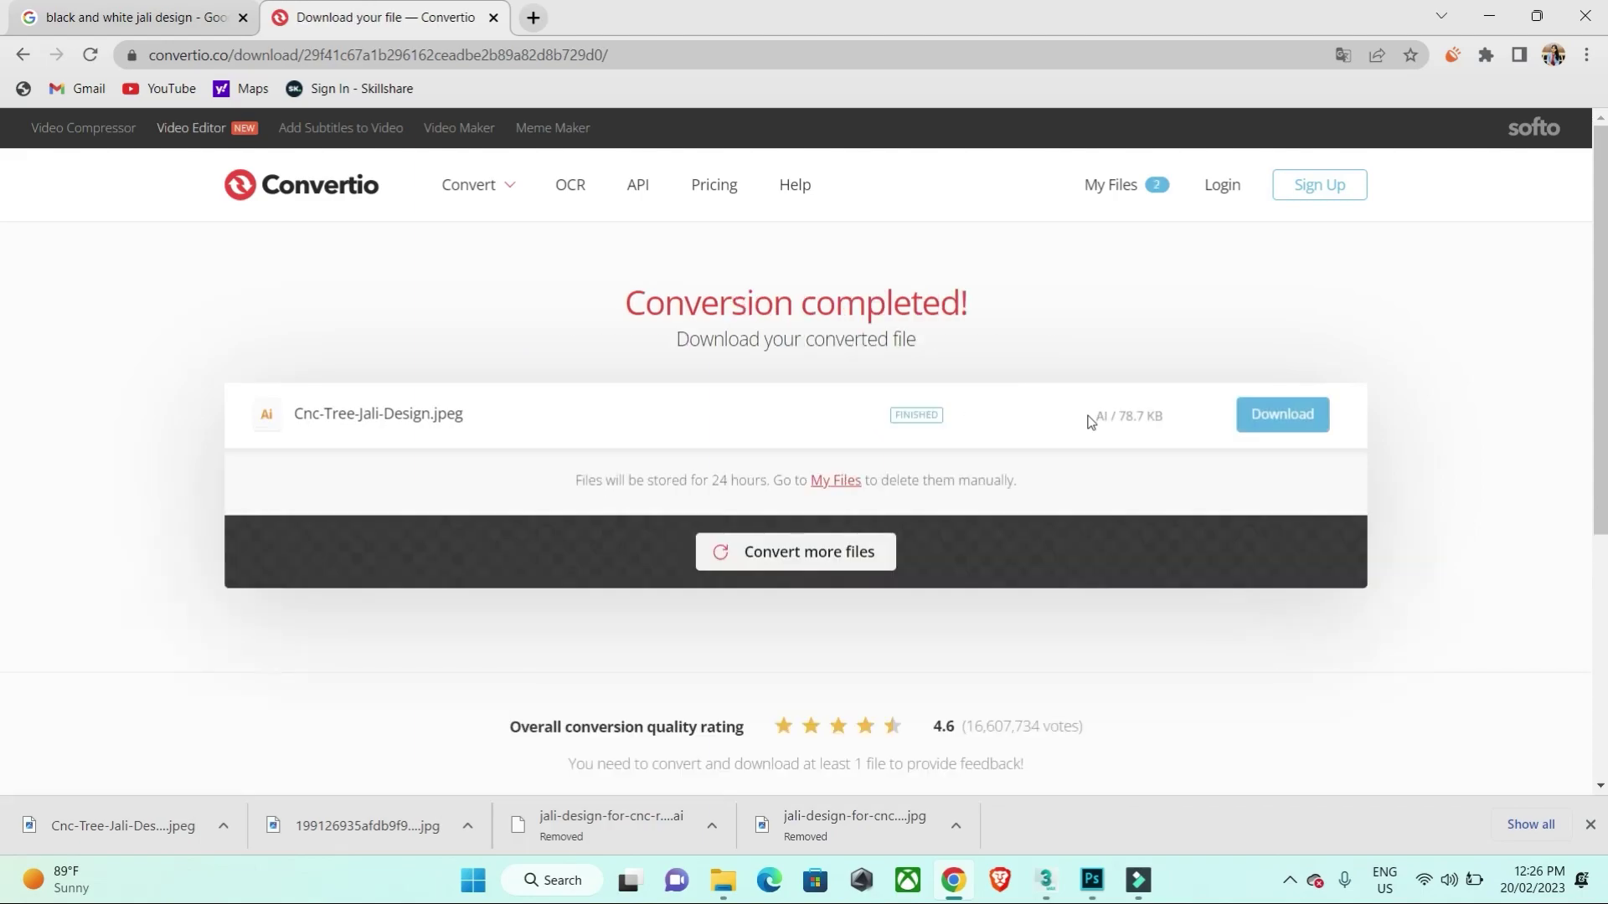
left_click(1297, 430)
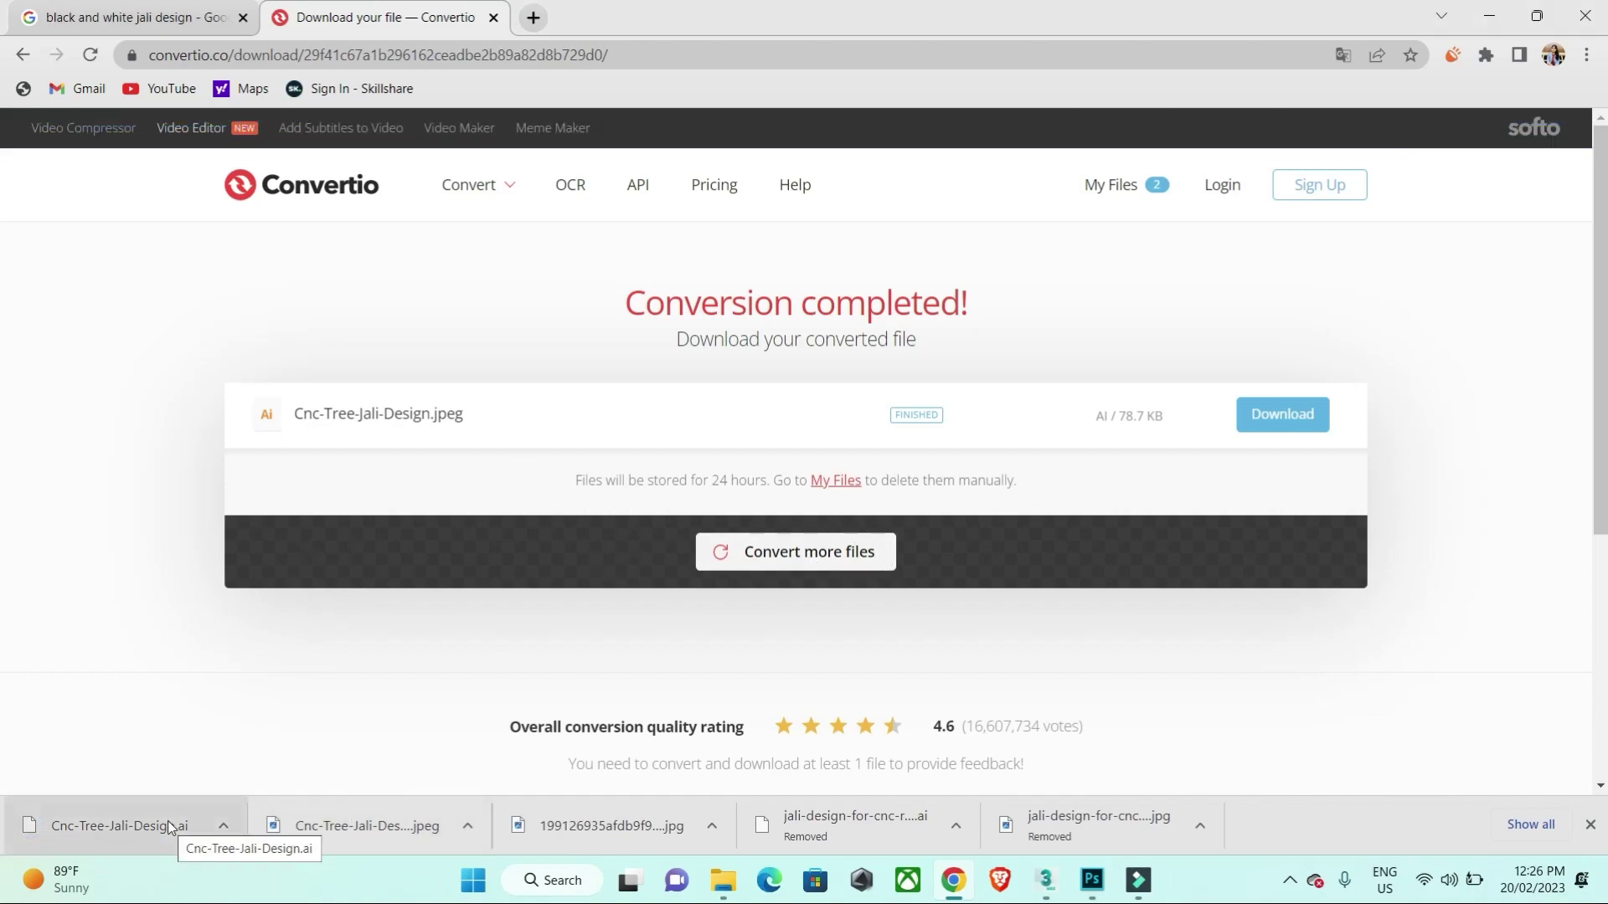
Step: Back in 3ds Max, select the Shape1 outline in Move mode, then clear the selection
left_click(1045, 879)
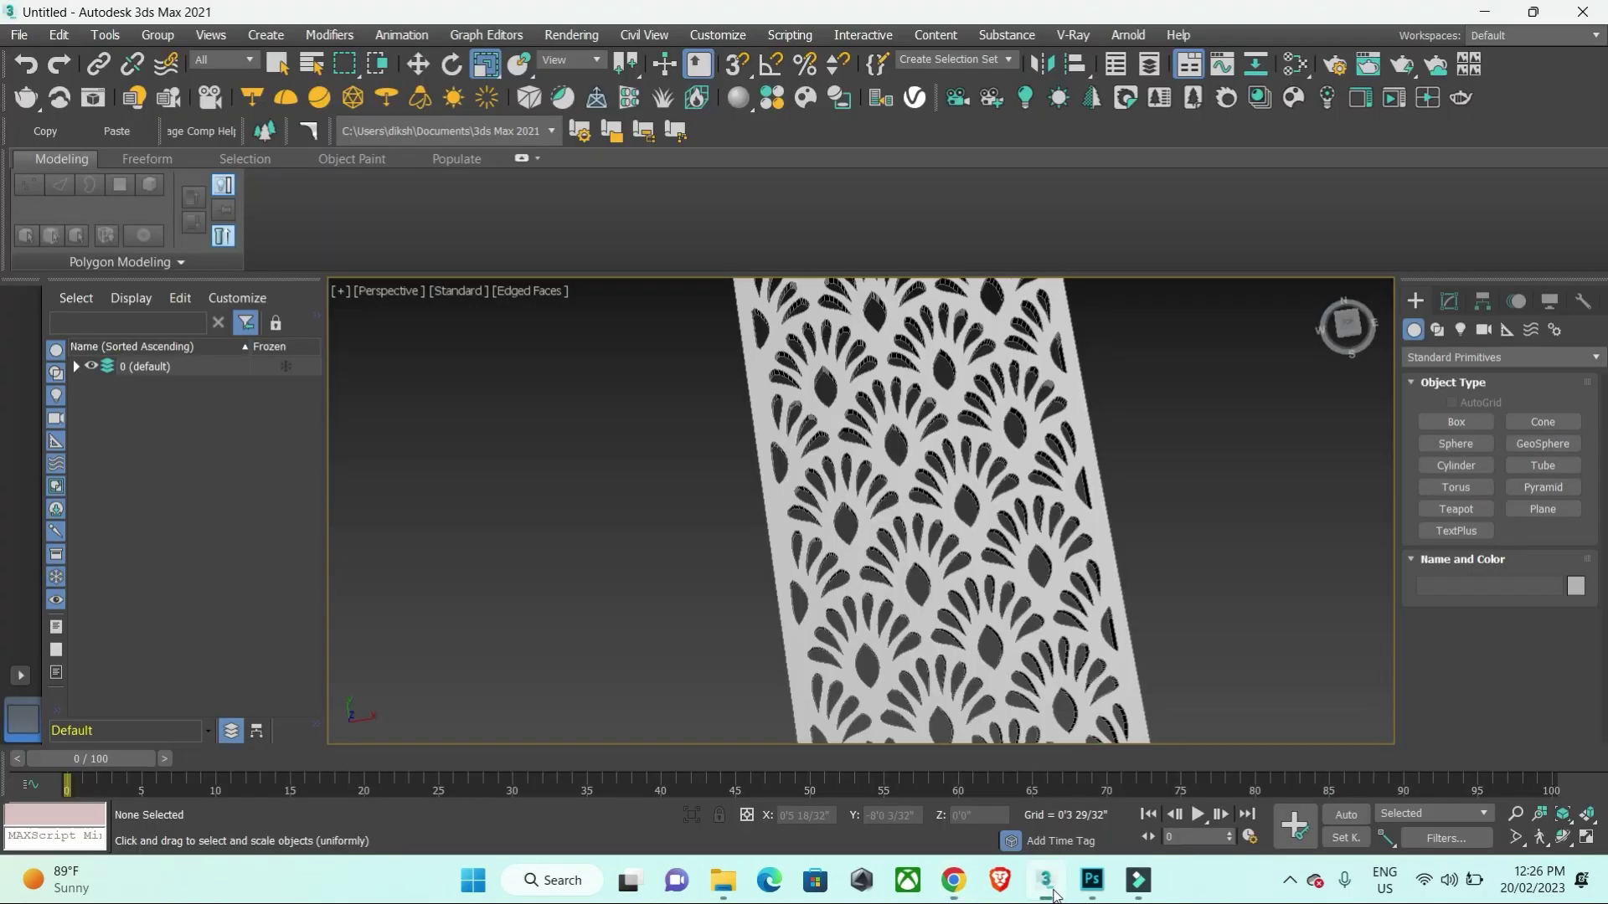
scroll(934, 569, "down", 3)
scroll(935, 569, "down", 3)
scroll(935, 570, "down", 3)
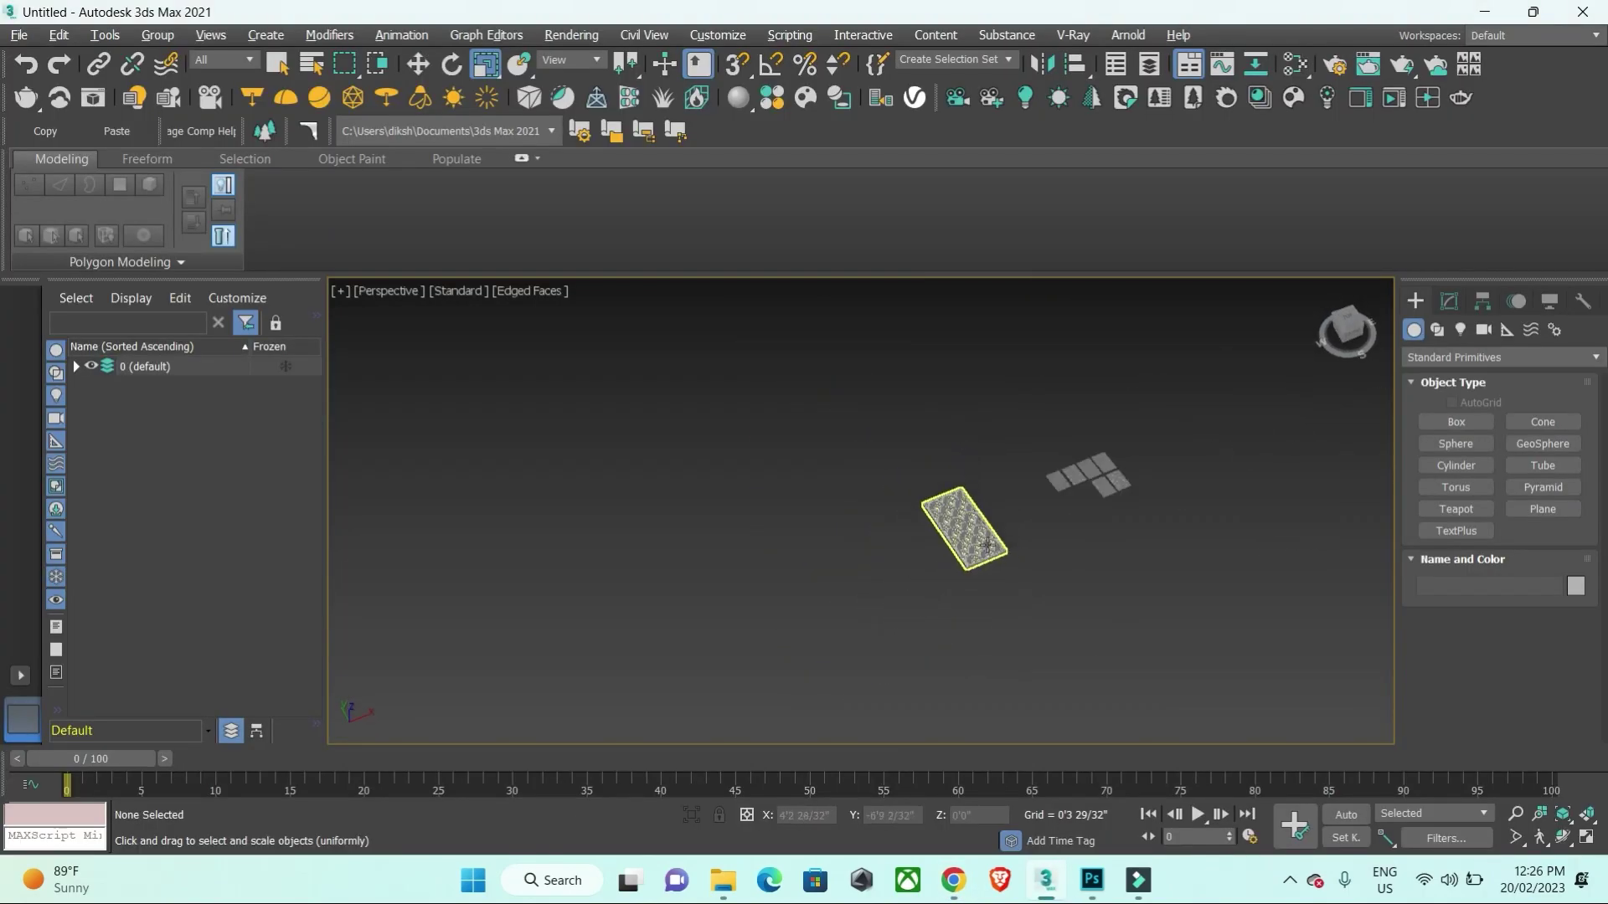
scroll(935, 569, "down", 2)
left_click_drag(794, 434, 951, 645)
scroll(918, 543, "up", 4)
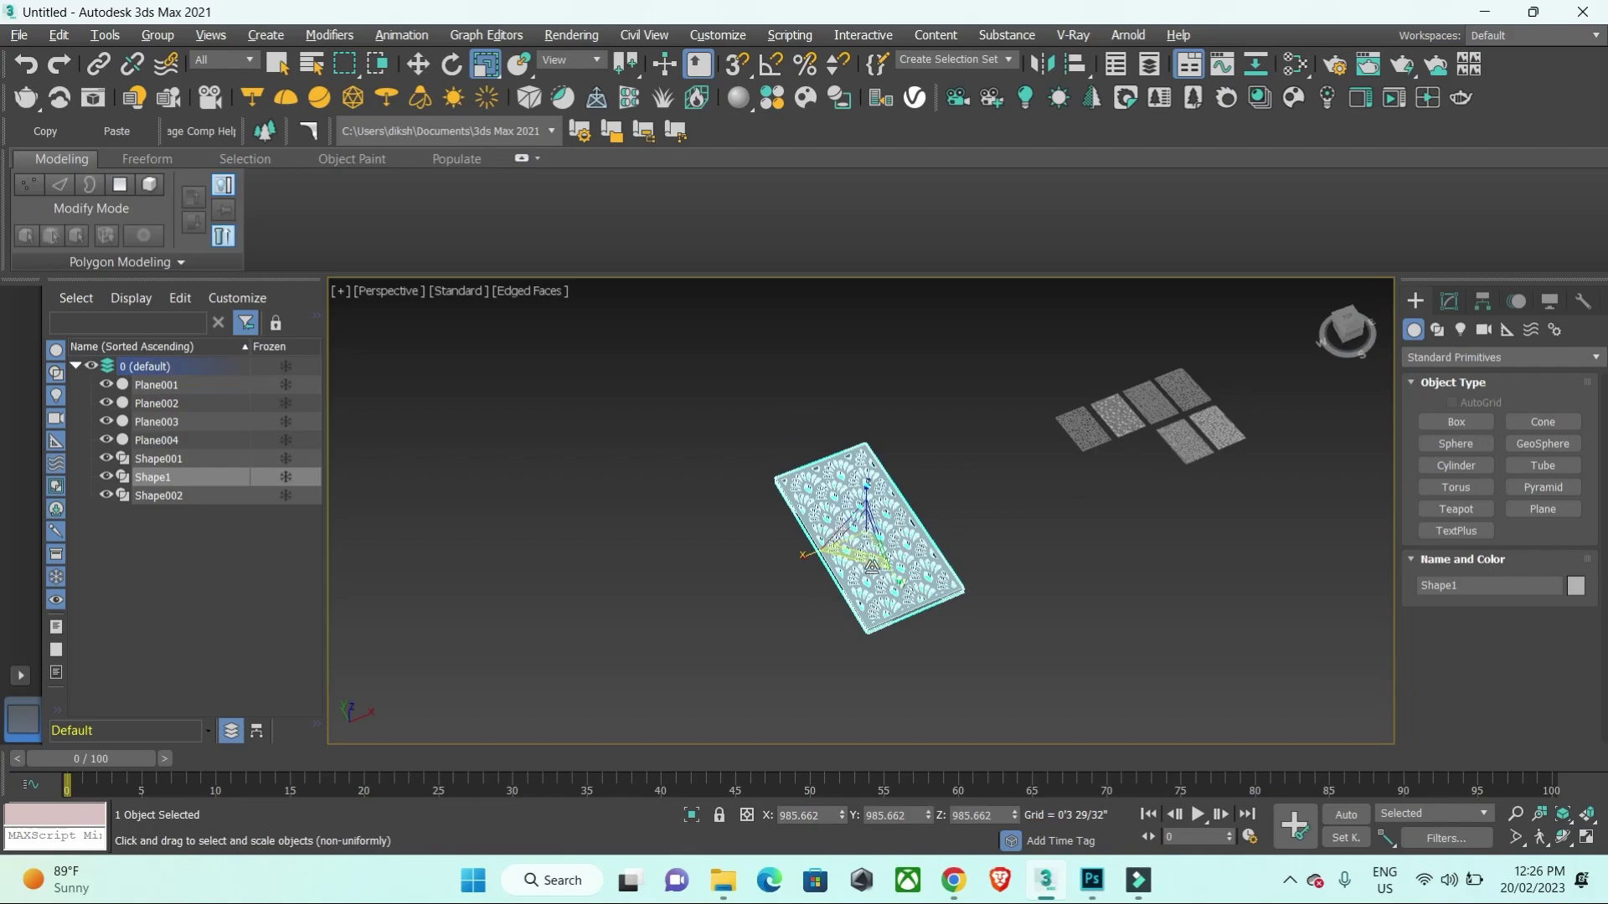
key("w")
scroll(1023, 480, "down", 2)
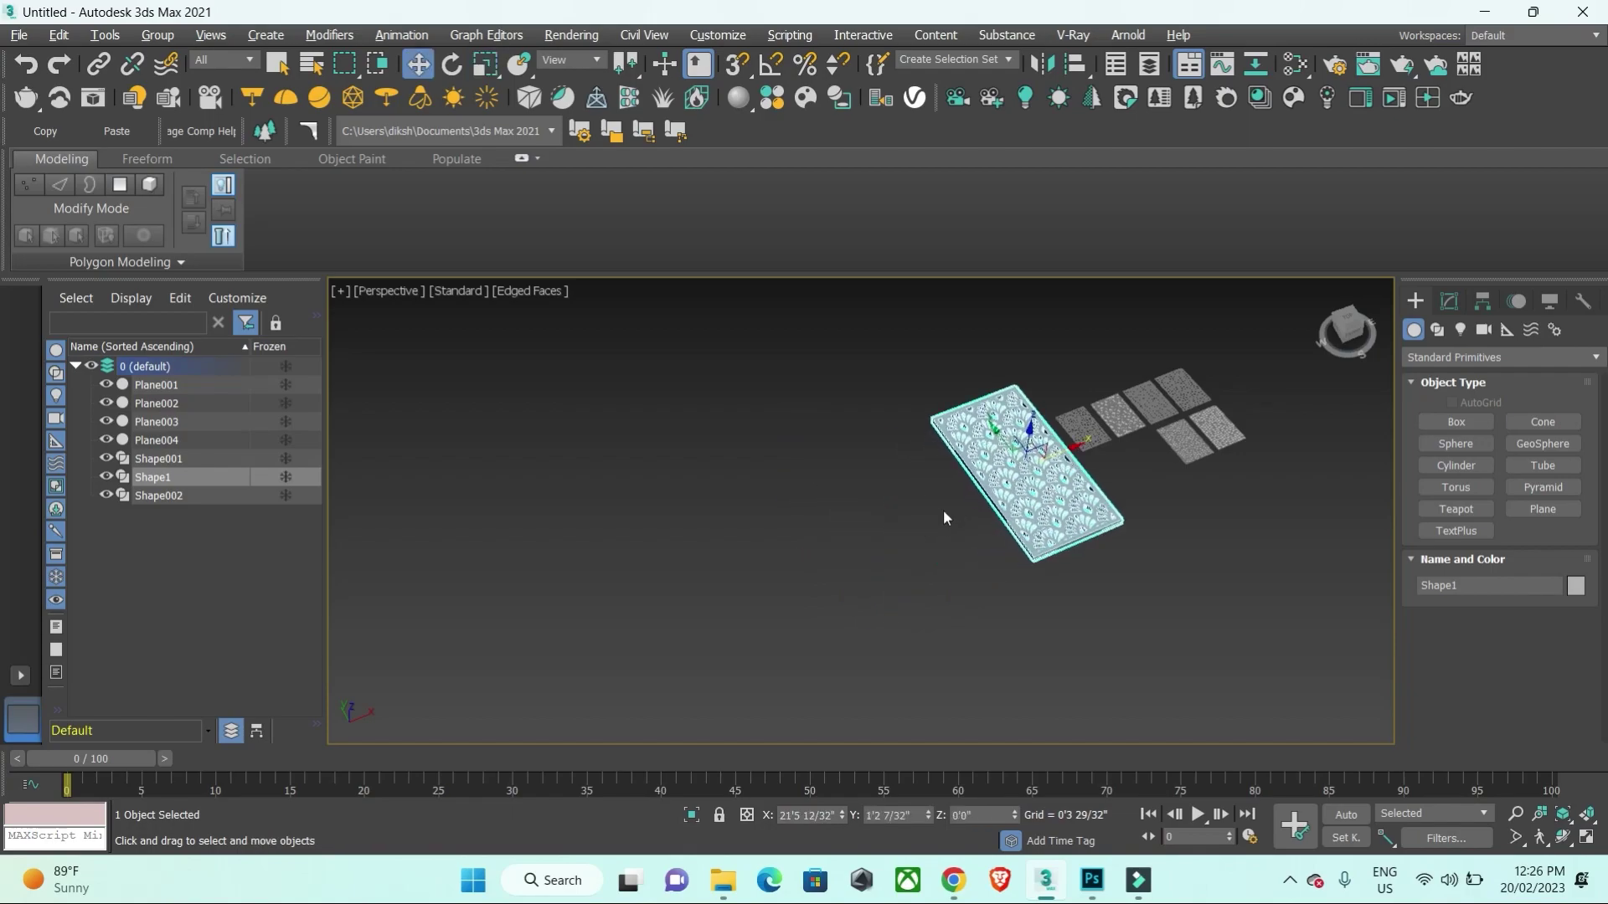
left_click(896, 495)
scroll(976, 506, "down", 1)
Step: Import Cnc-Tree-Jali-Design.ai merged as a single object, renamed Shape003u
left_click(19, 34)
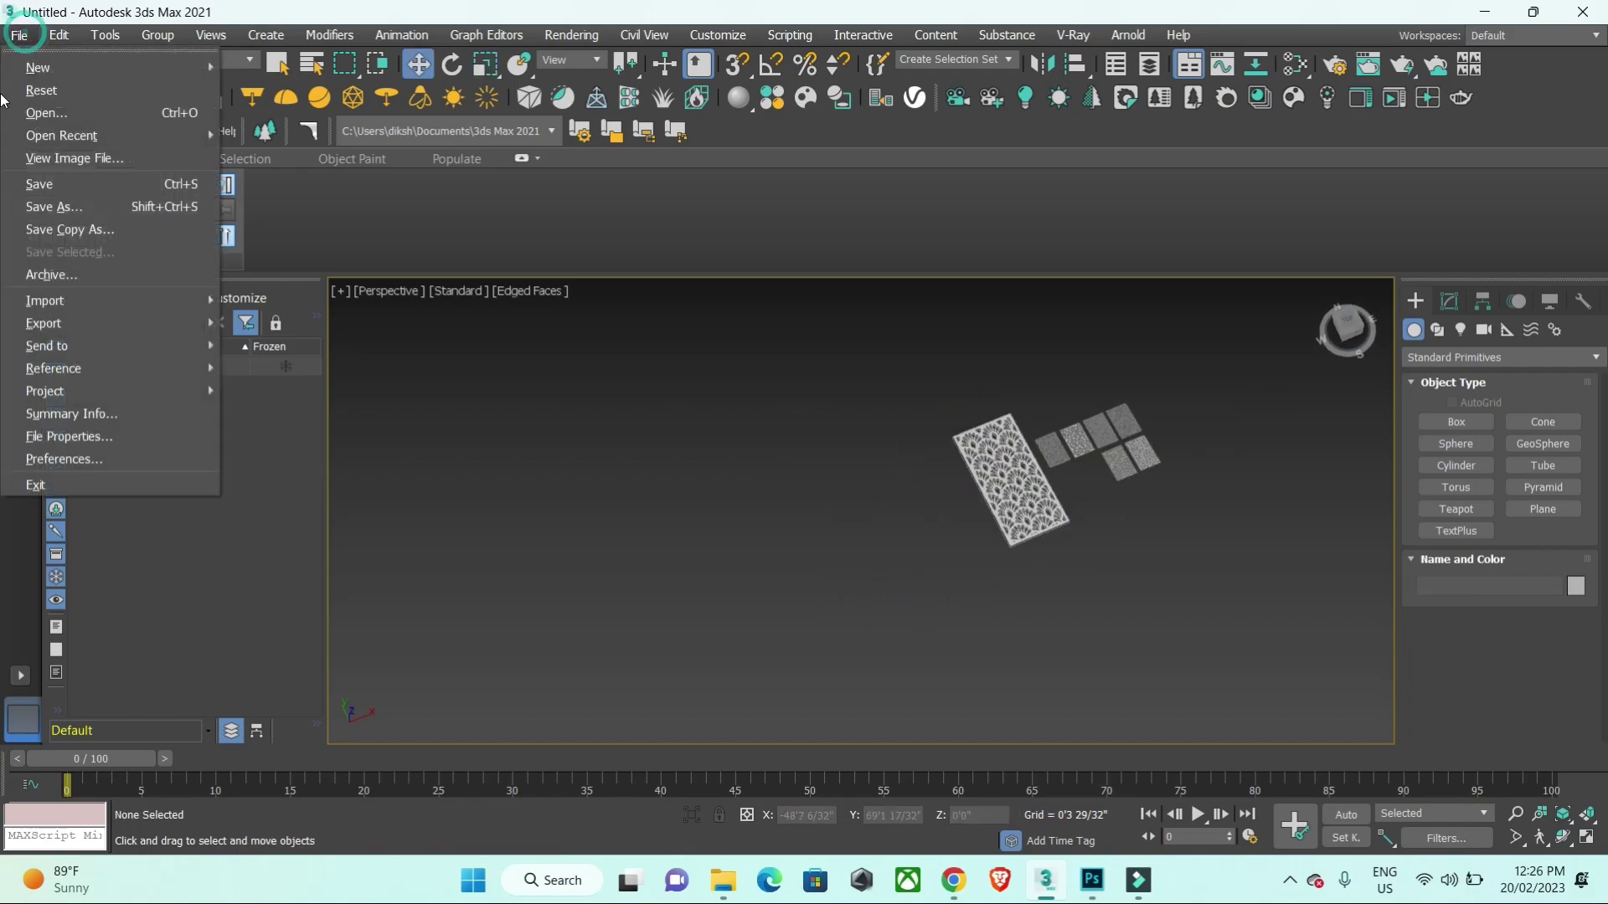
left_click(32, 307)
left_click(270, 300)
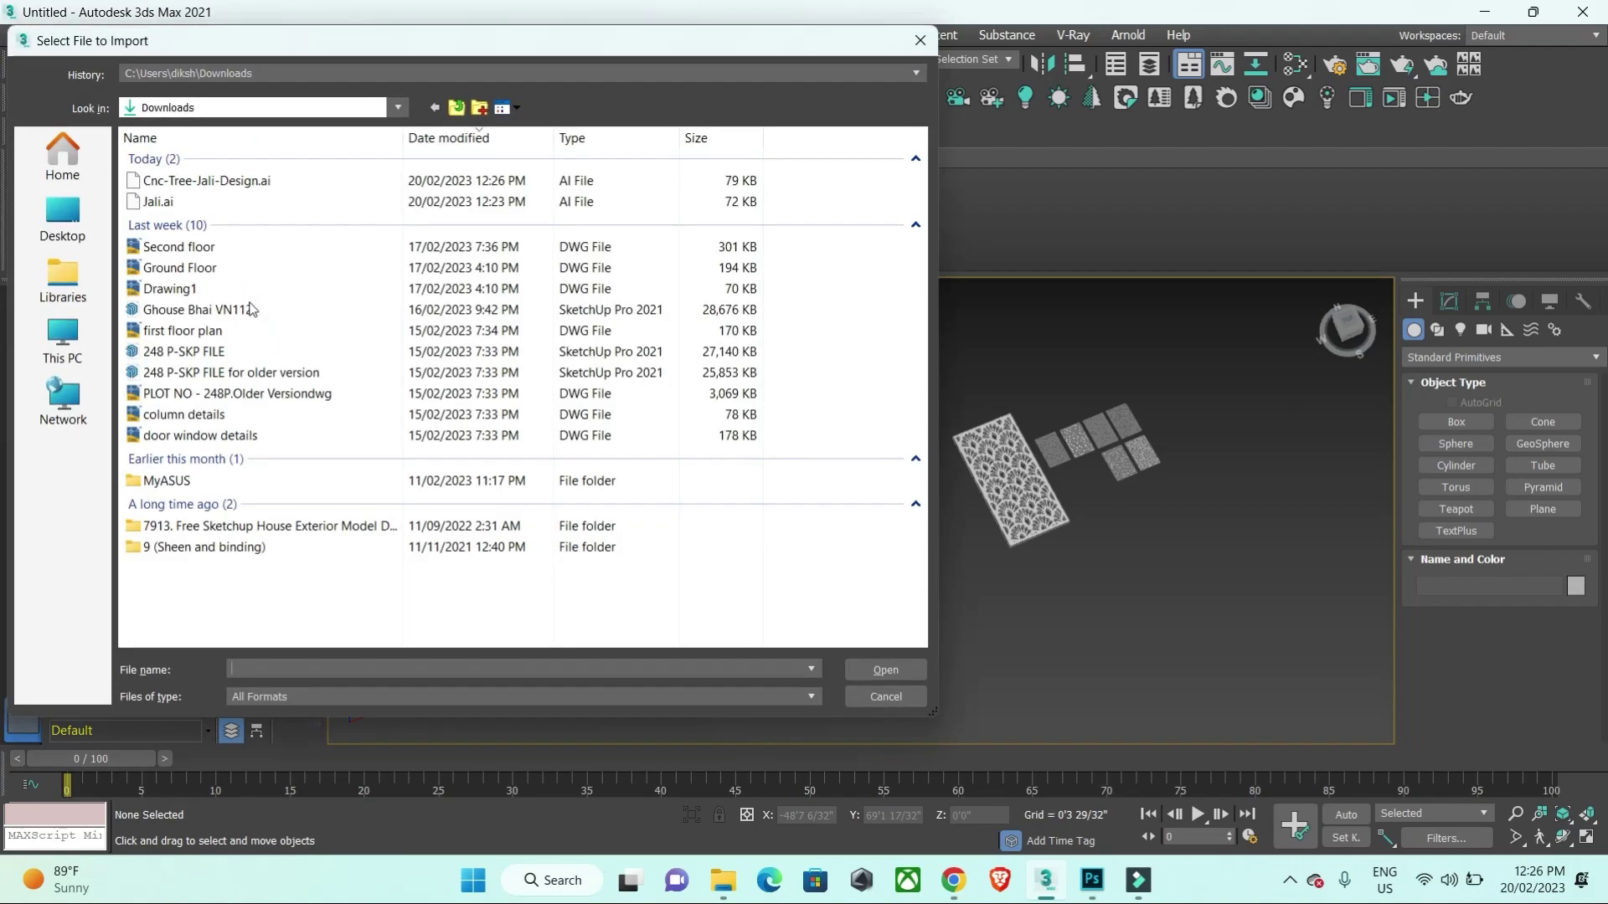
left_click(188, 180)
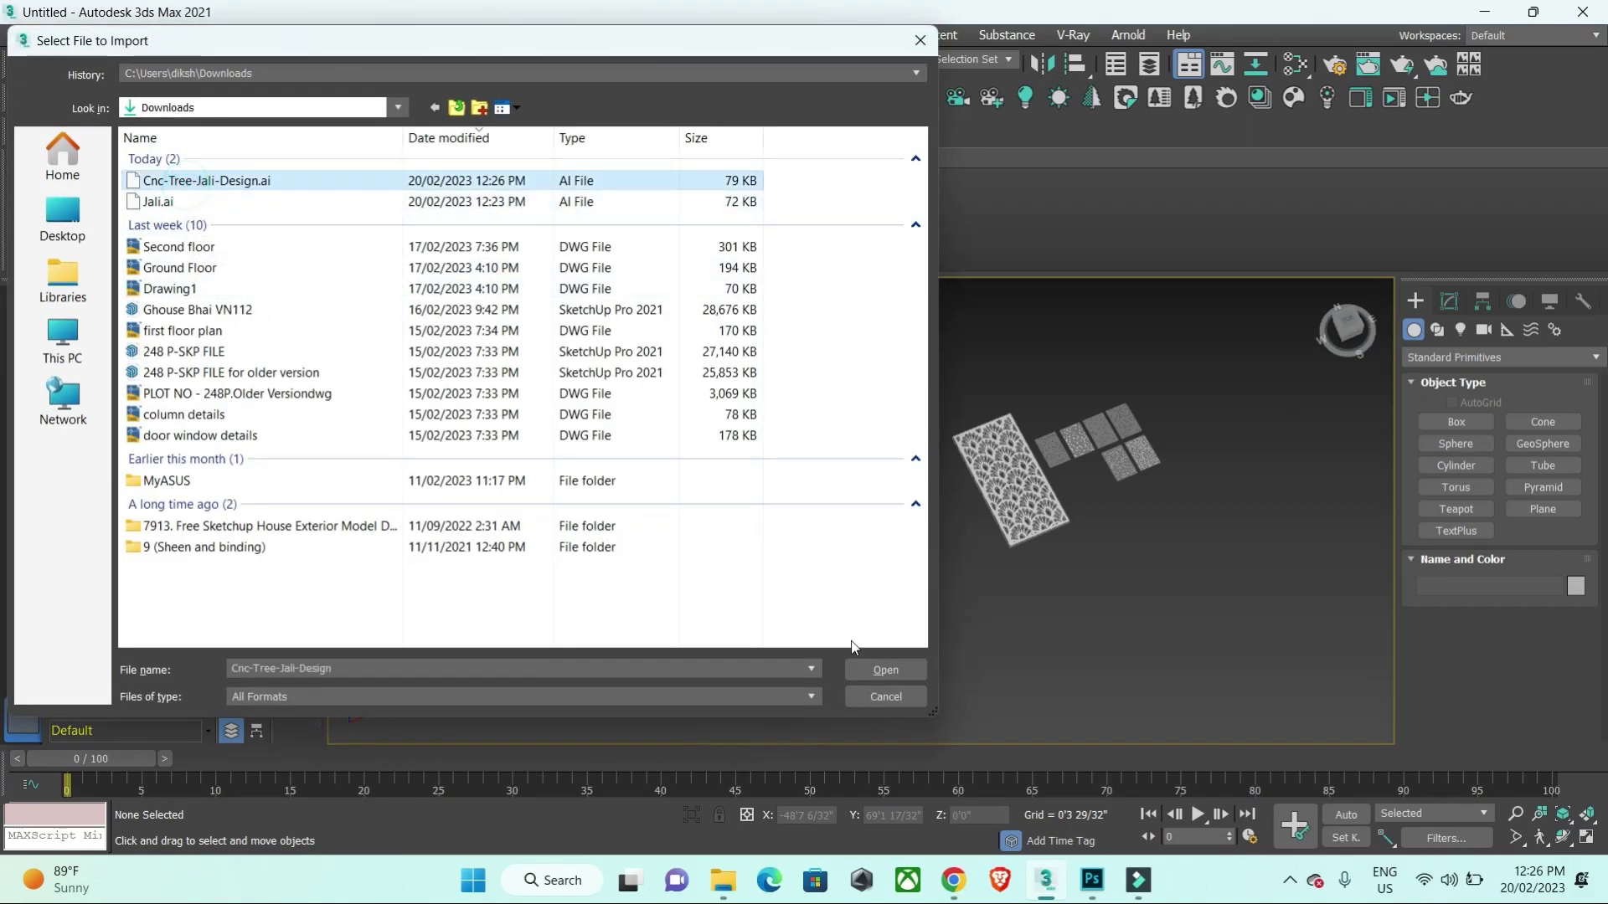
left_click(885, 670)
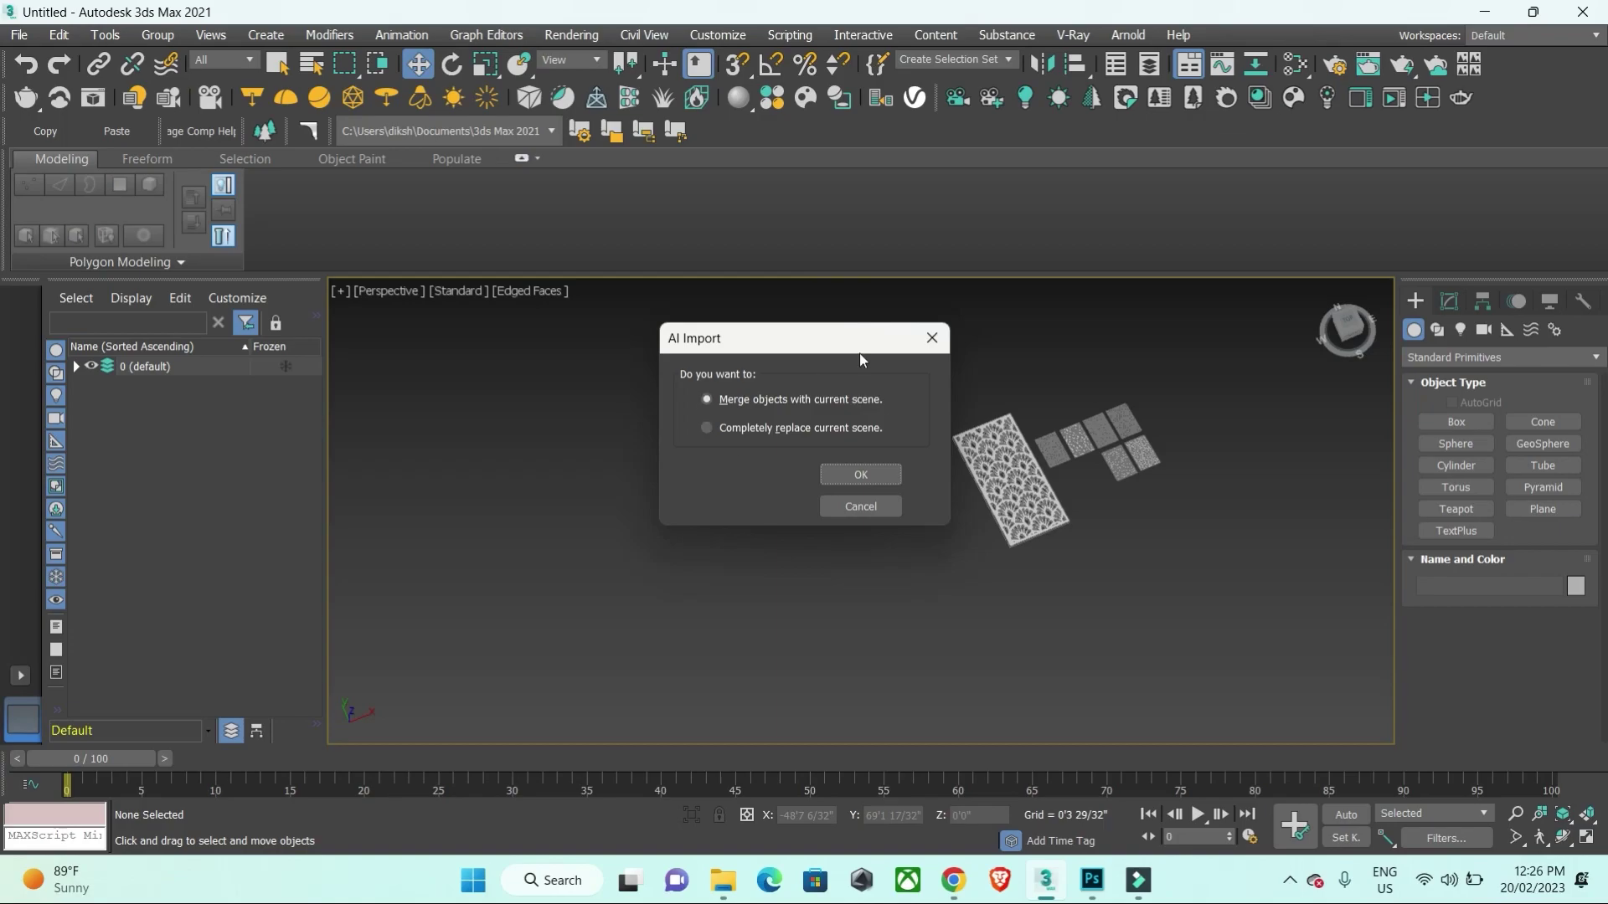
left_click(859, 480)
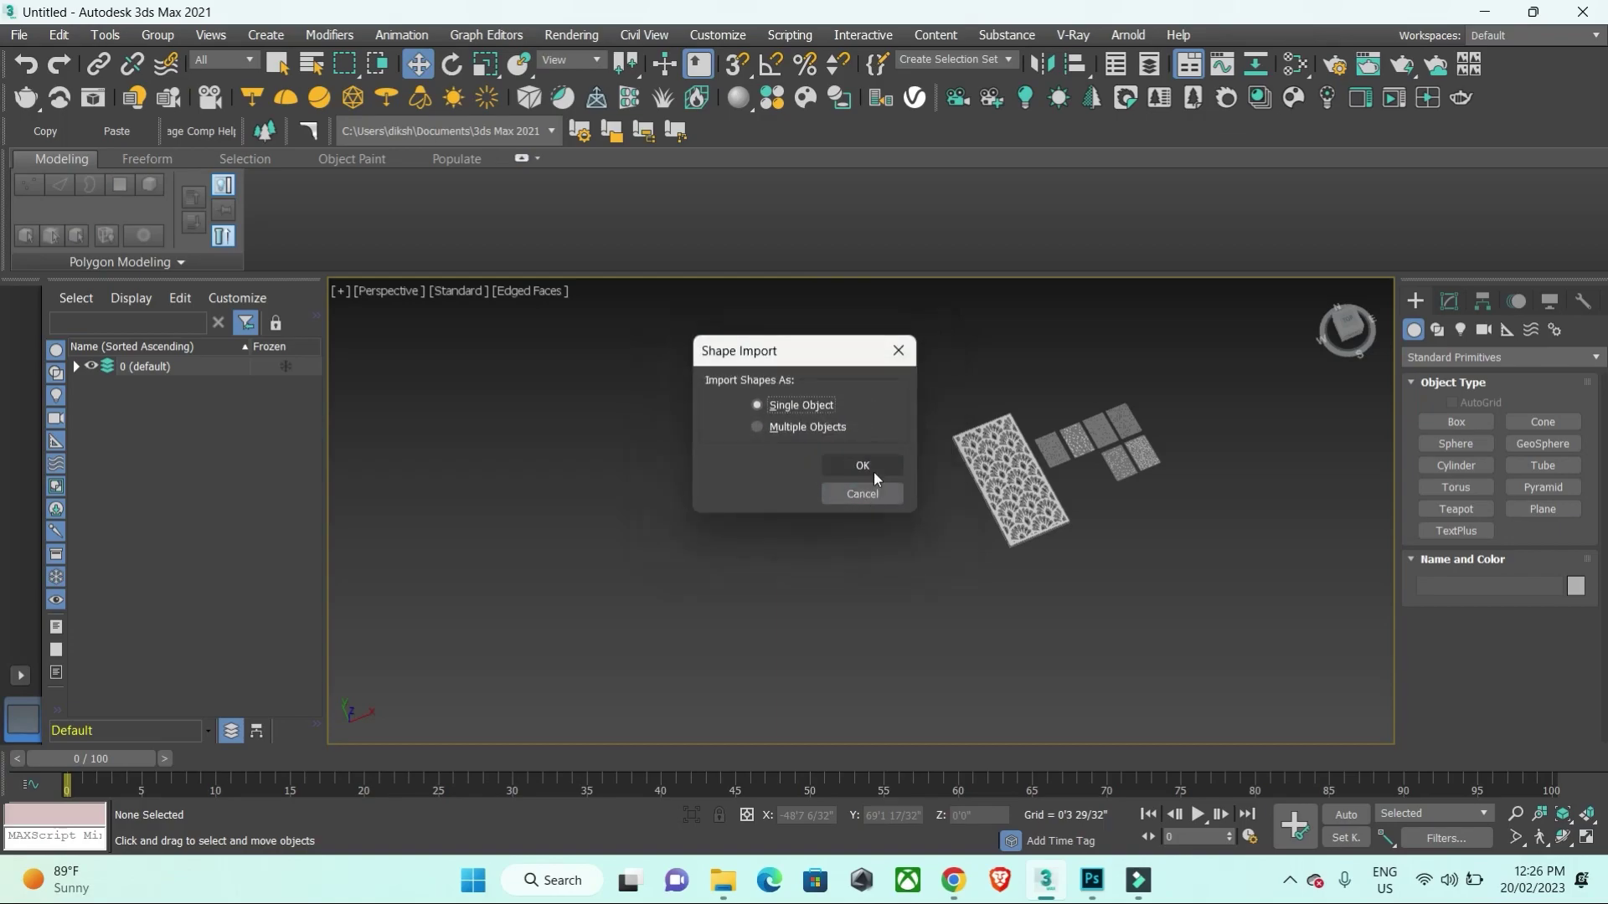
left_click(862, 465)
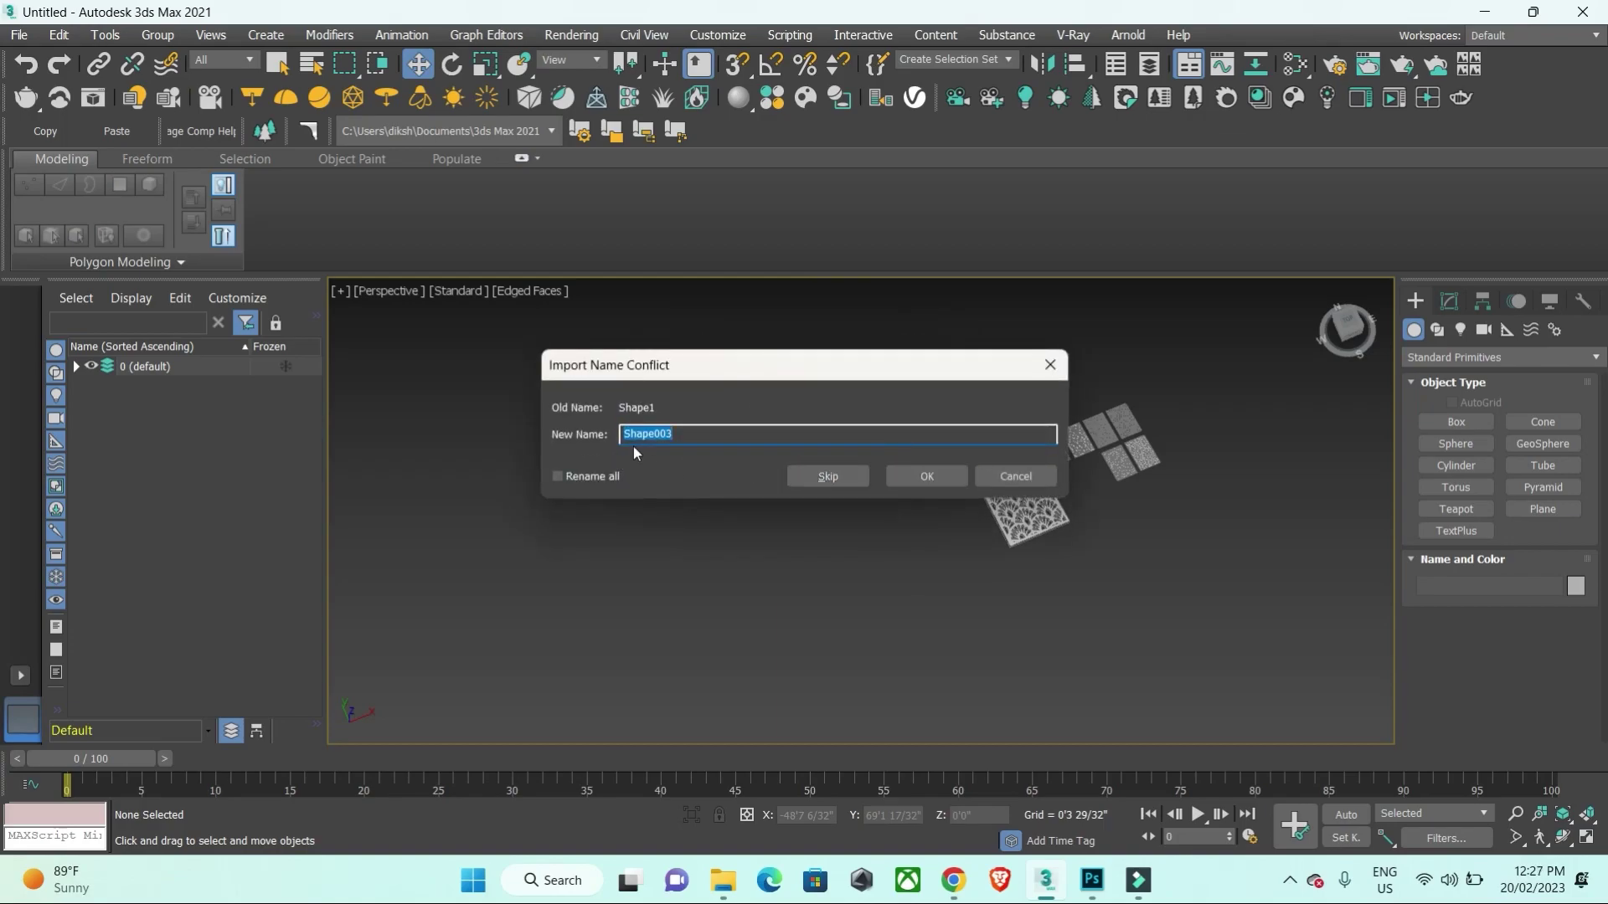
left_click(558, 476)
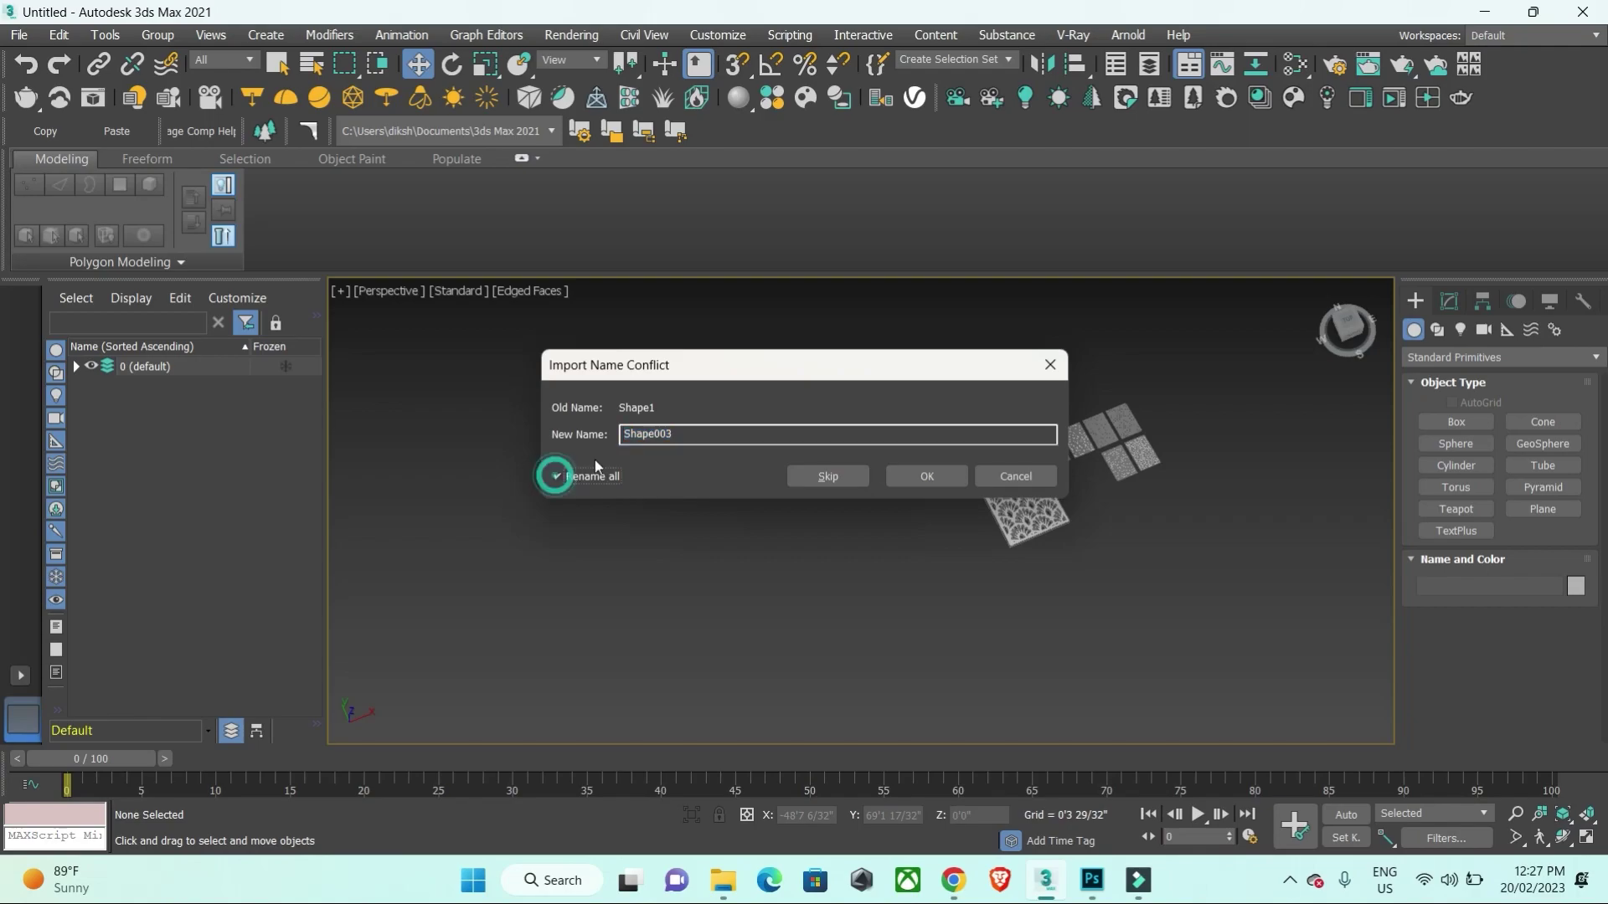
left_click(692, 432)
type("u")
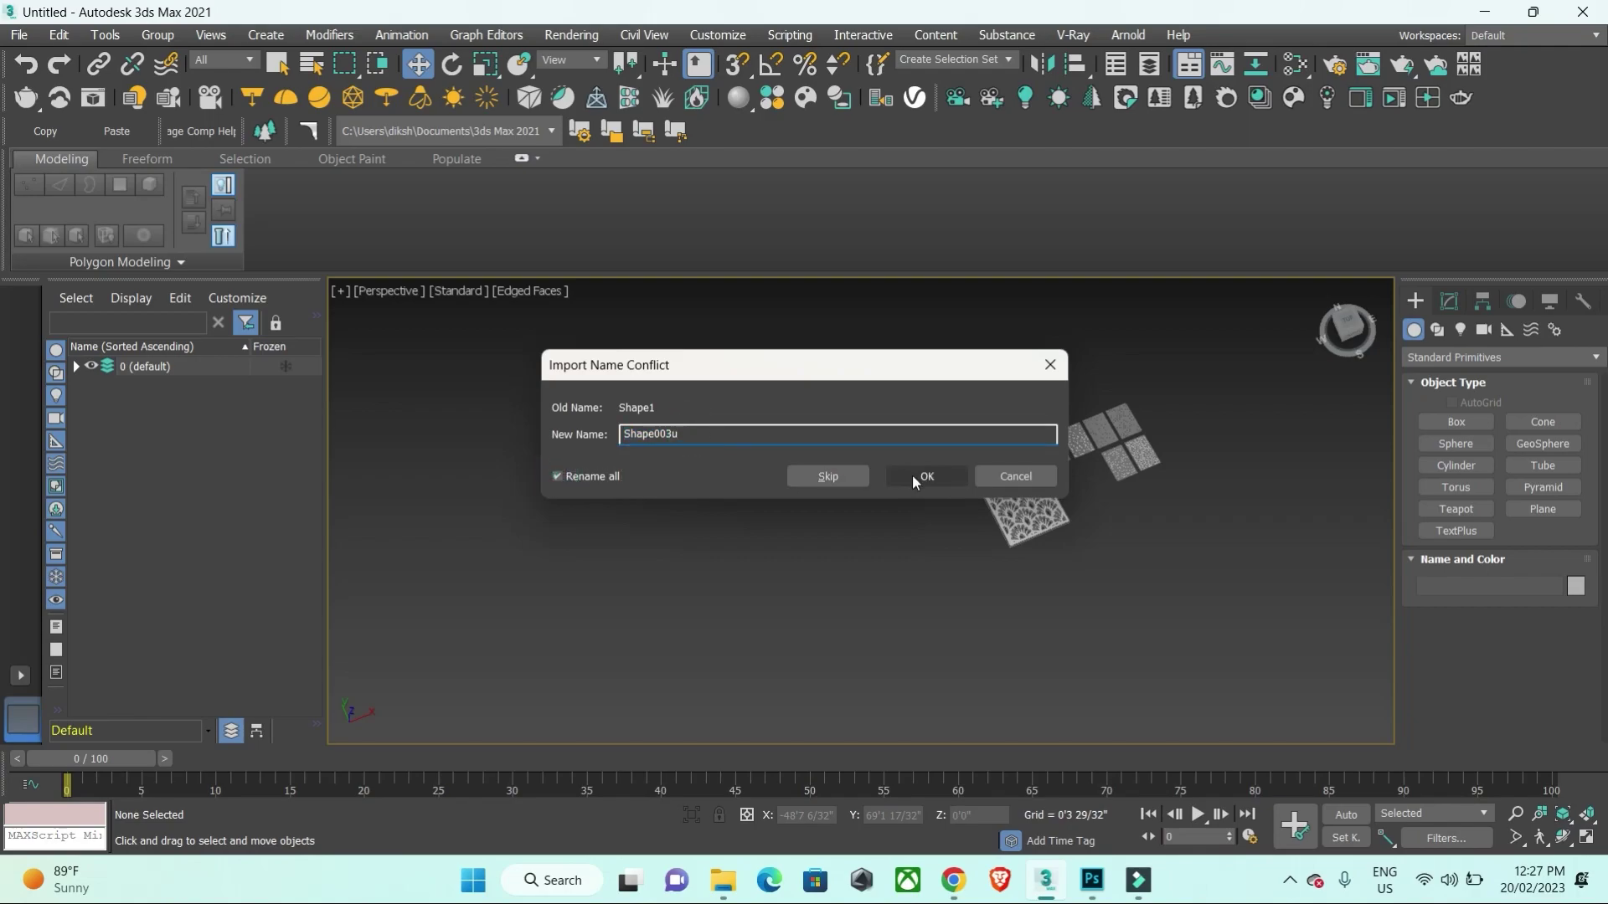
left_click(912, 474)
scroll(909, 519, "down", 2)
Step: Scale the tiny tree outline up uniformly into a large panel
scroll(907, 560, "up", 2)
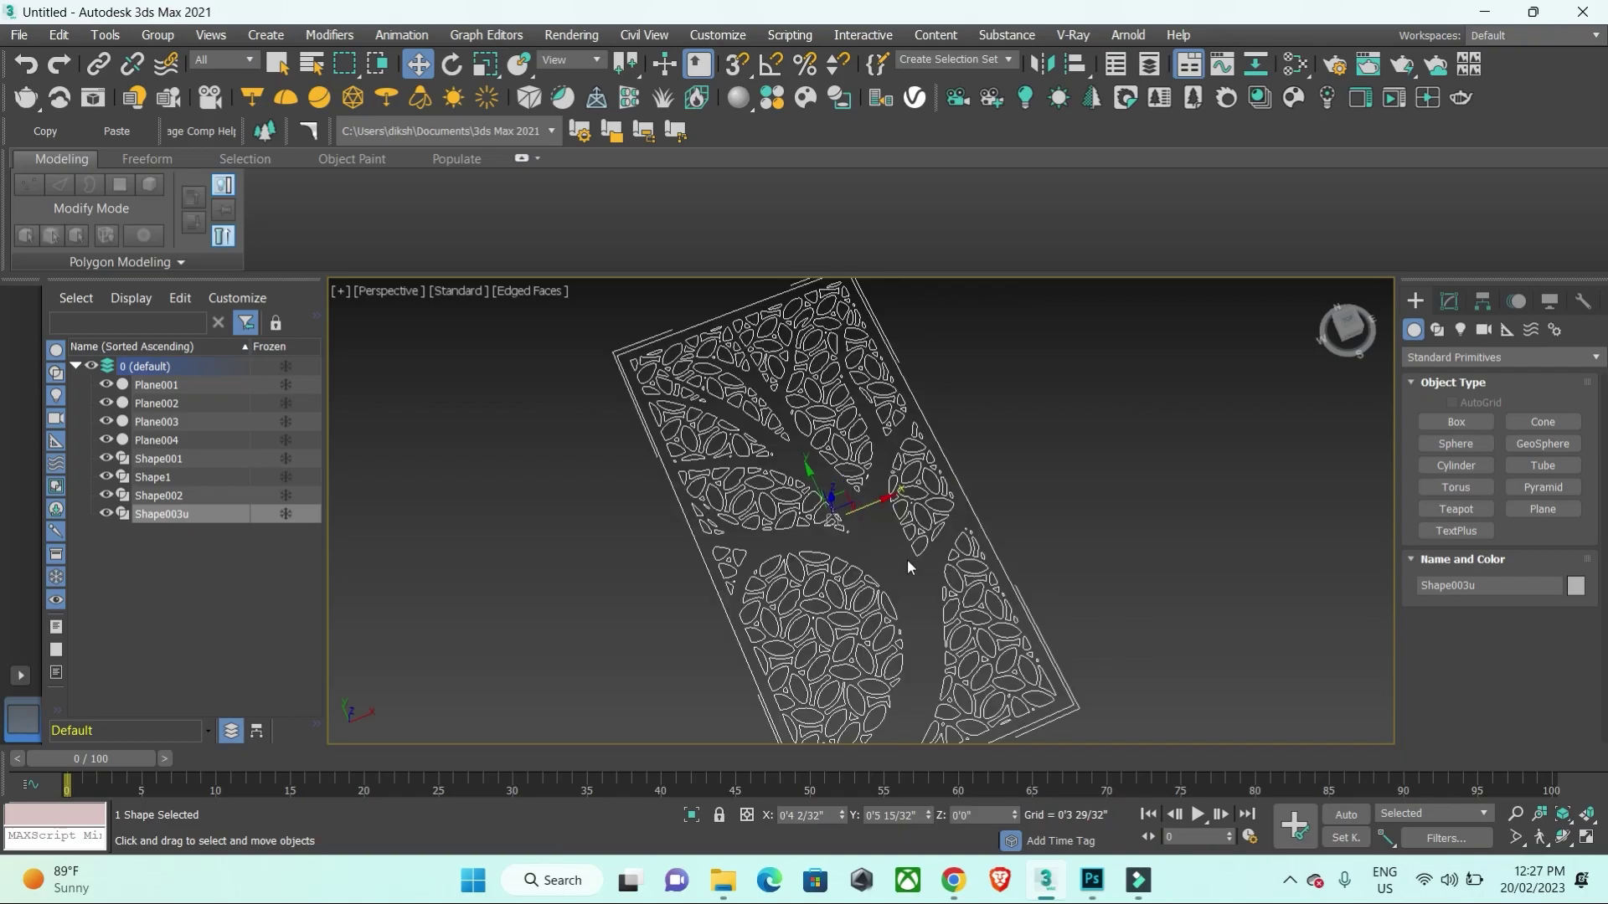
scroll(907, 559, "down", 3)
scroll(938, 540, "down", 3)
scroll(902, 543, "down", 2)
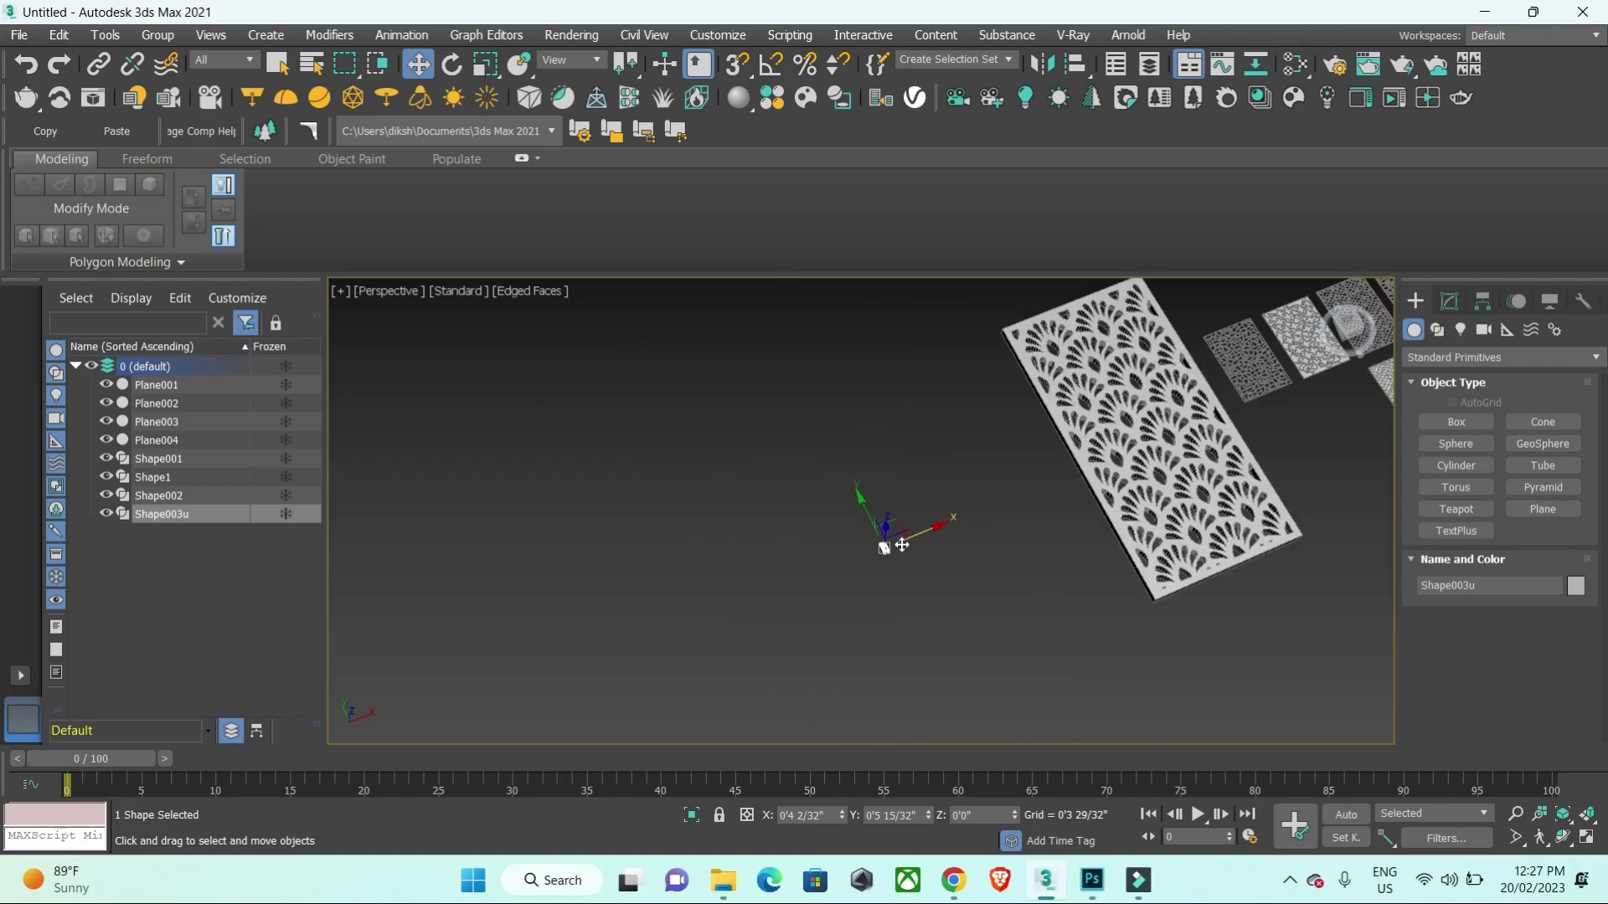
key("r")
left_click_drag(879, 557, 691, 829)
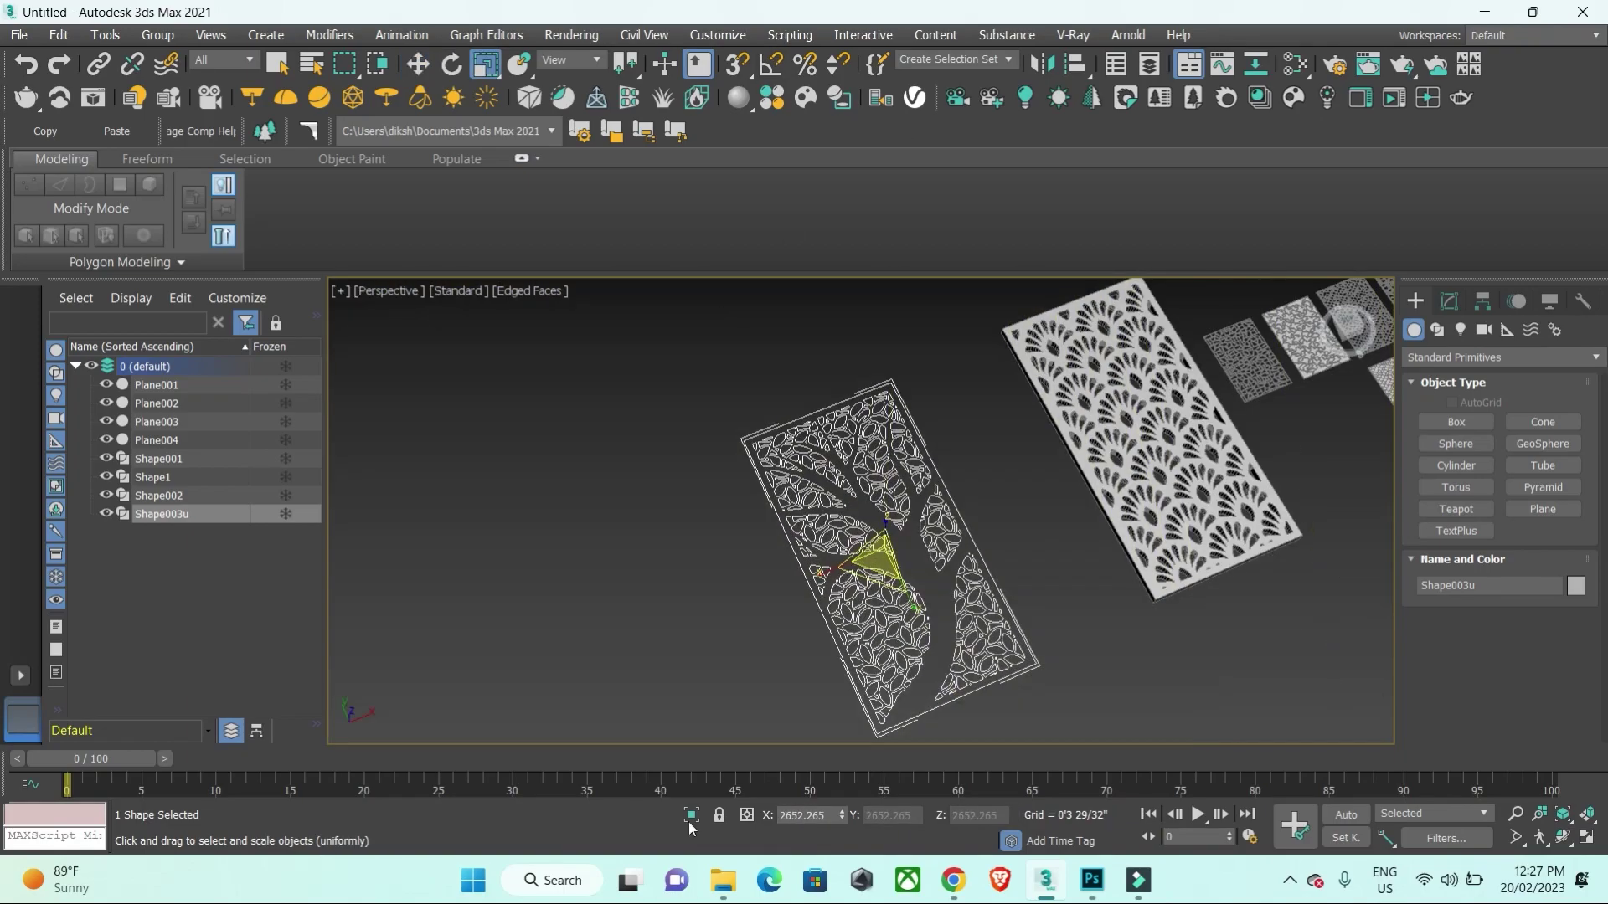
left_click_drag(860, 576, 838, 636)
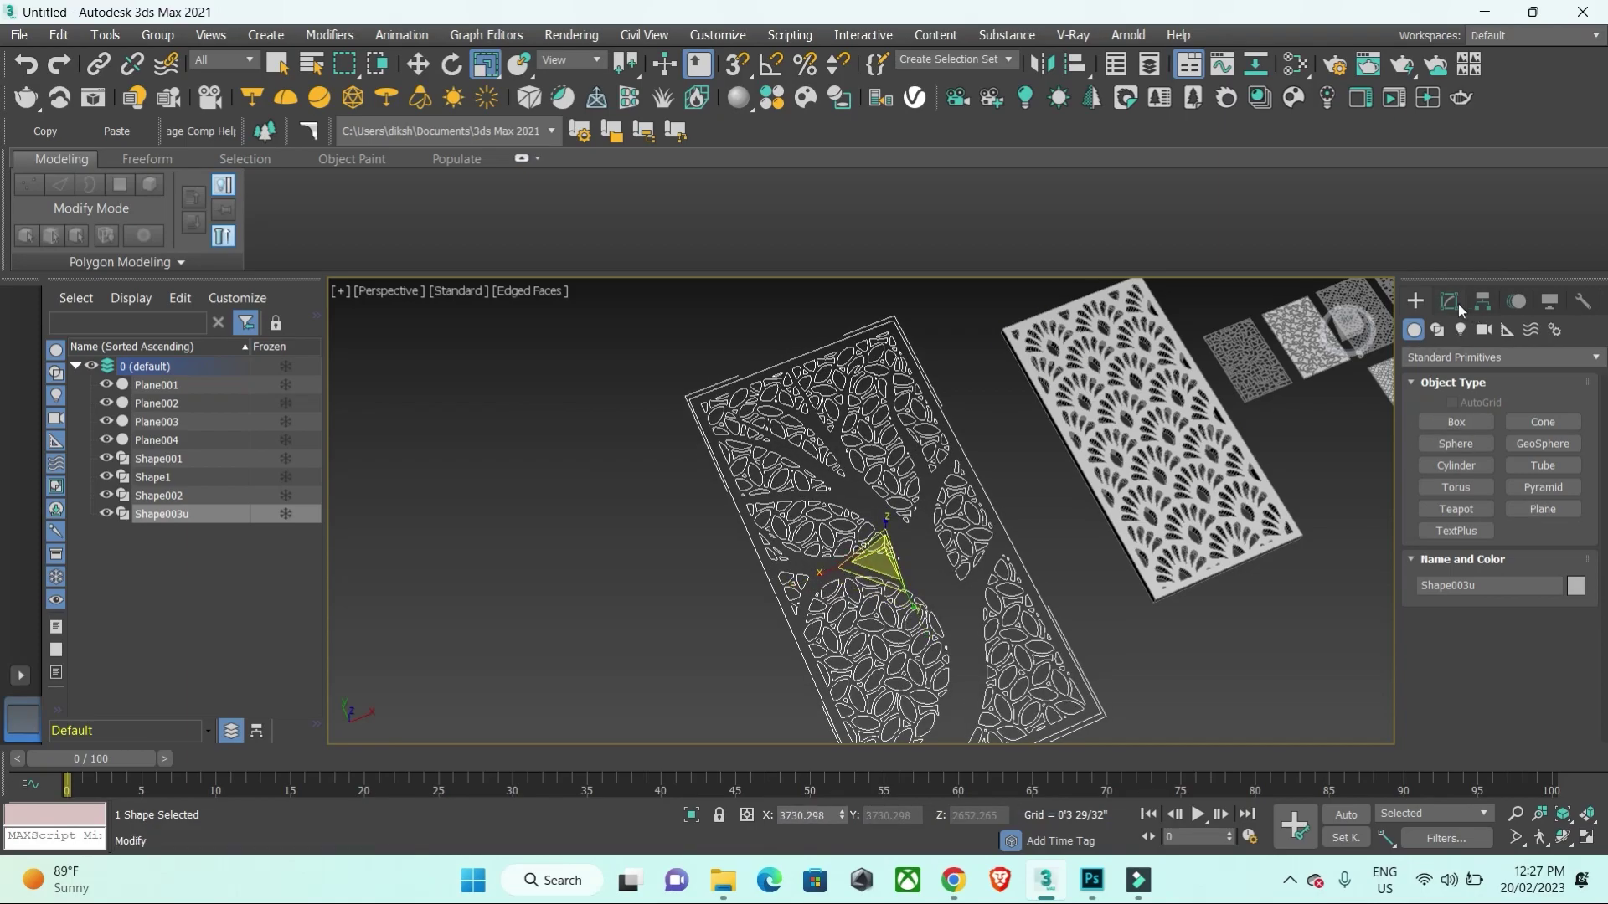
key("ctrl+z")
left_click_drag(892, 553, 862, 576)
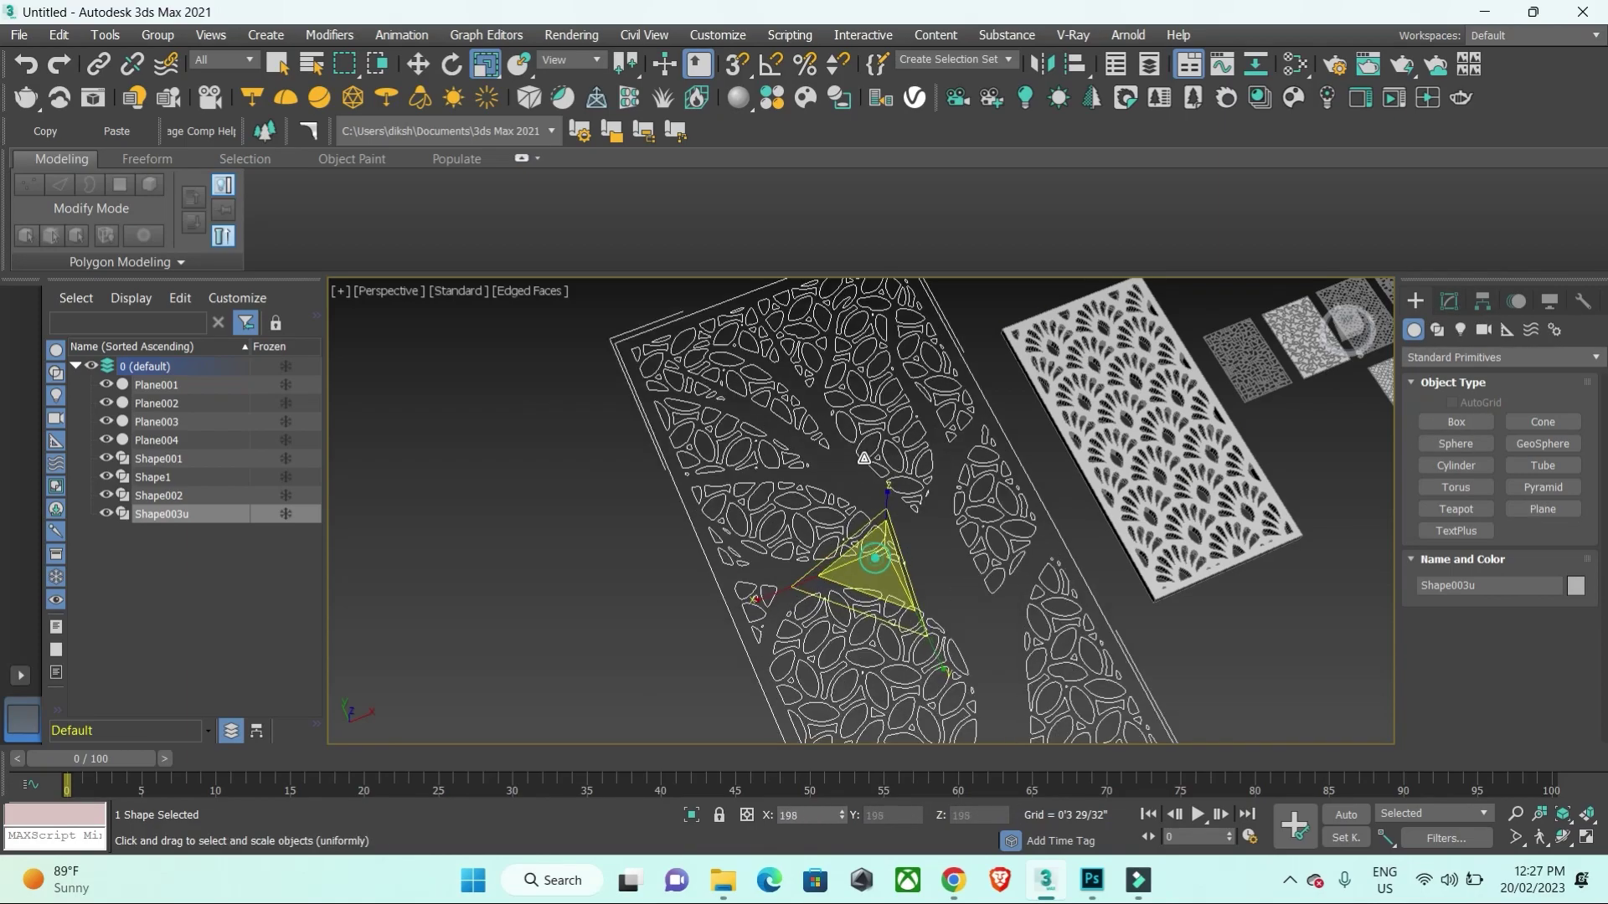
Step: Add an Extrude modifier to Shape003u and set its Amount to 0'0"
left_click(1449, 302)
left_click(1471, 356)
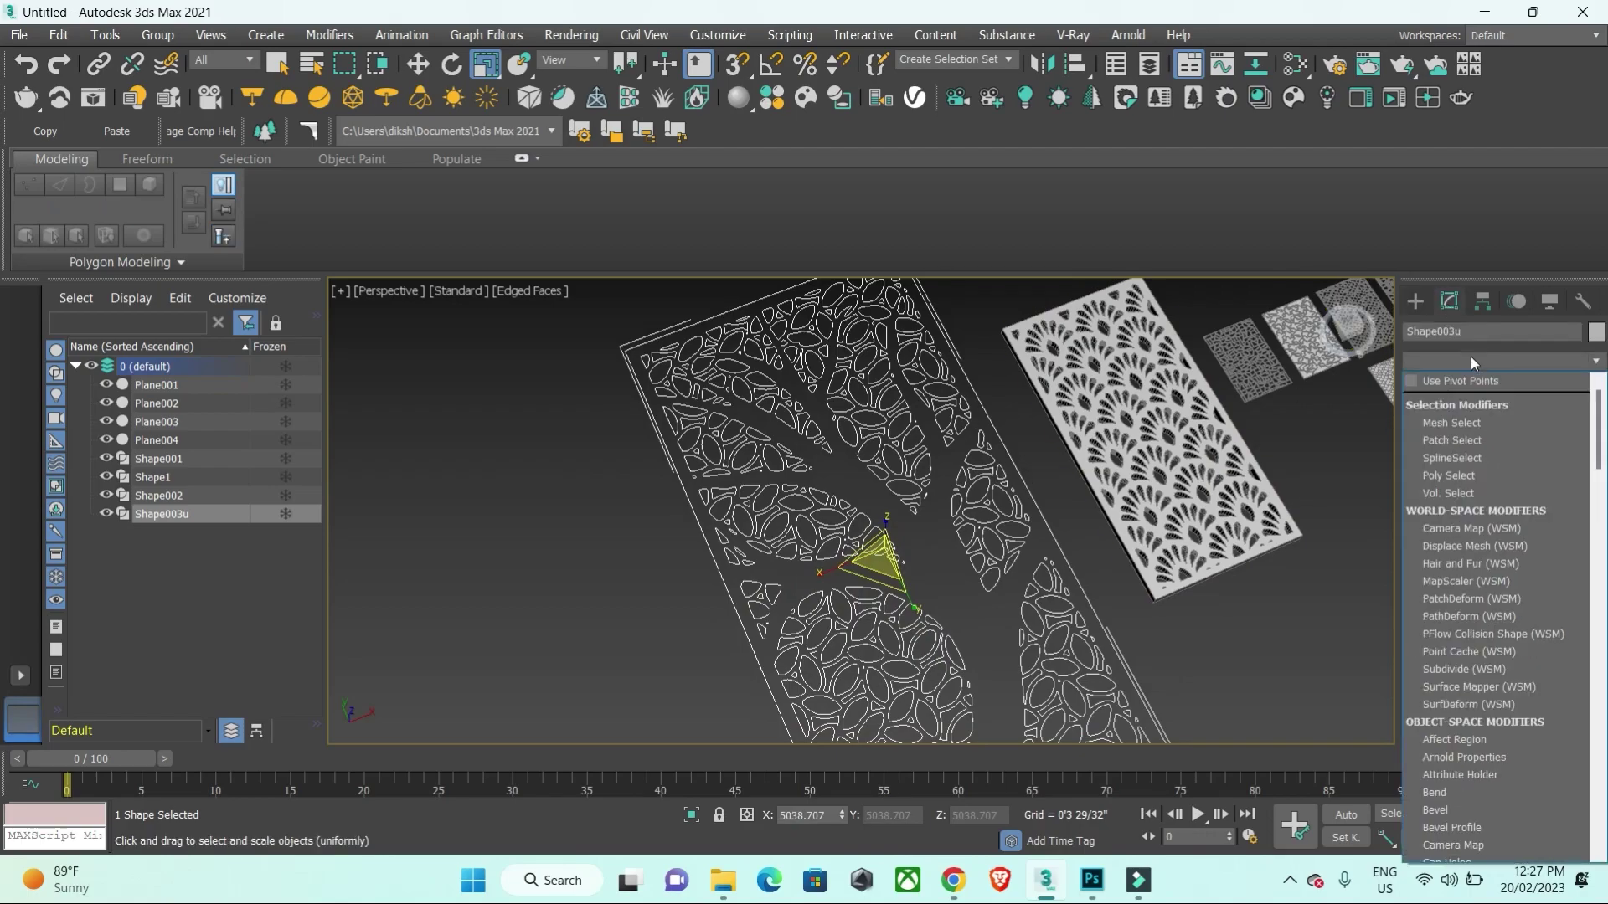
type("ex")
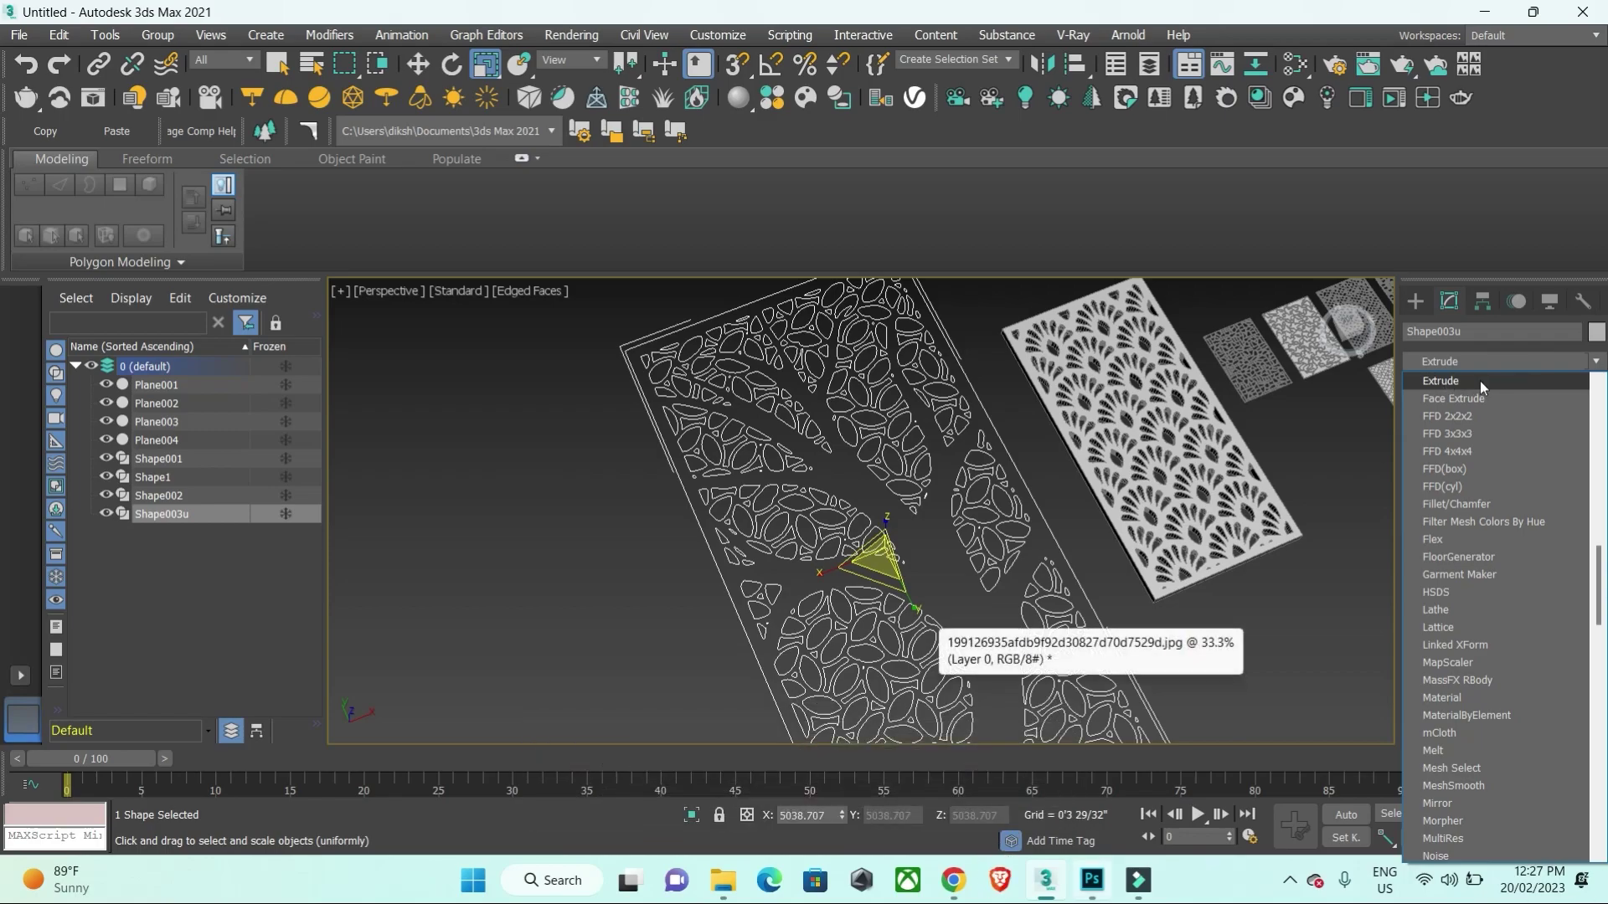
left_click(1479, 380)
scroll(915, 471, "down", 5)
scroll(915, 471, "up", 3)
key("super")
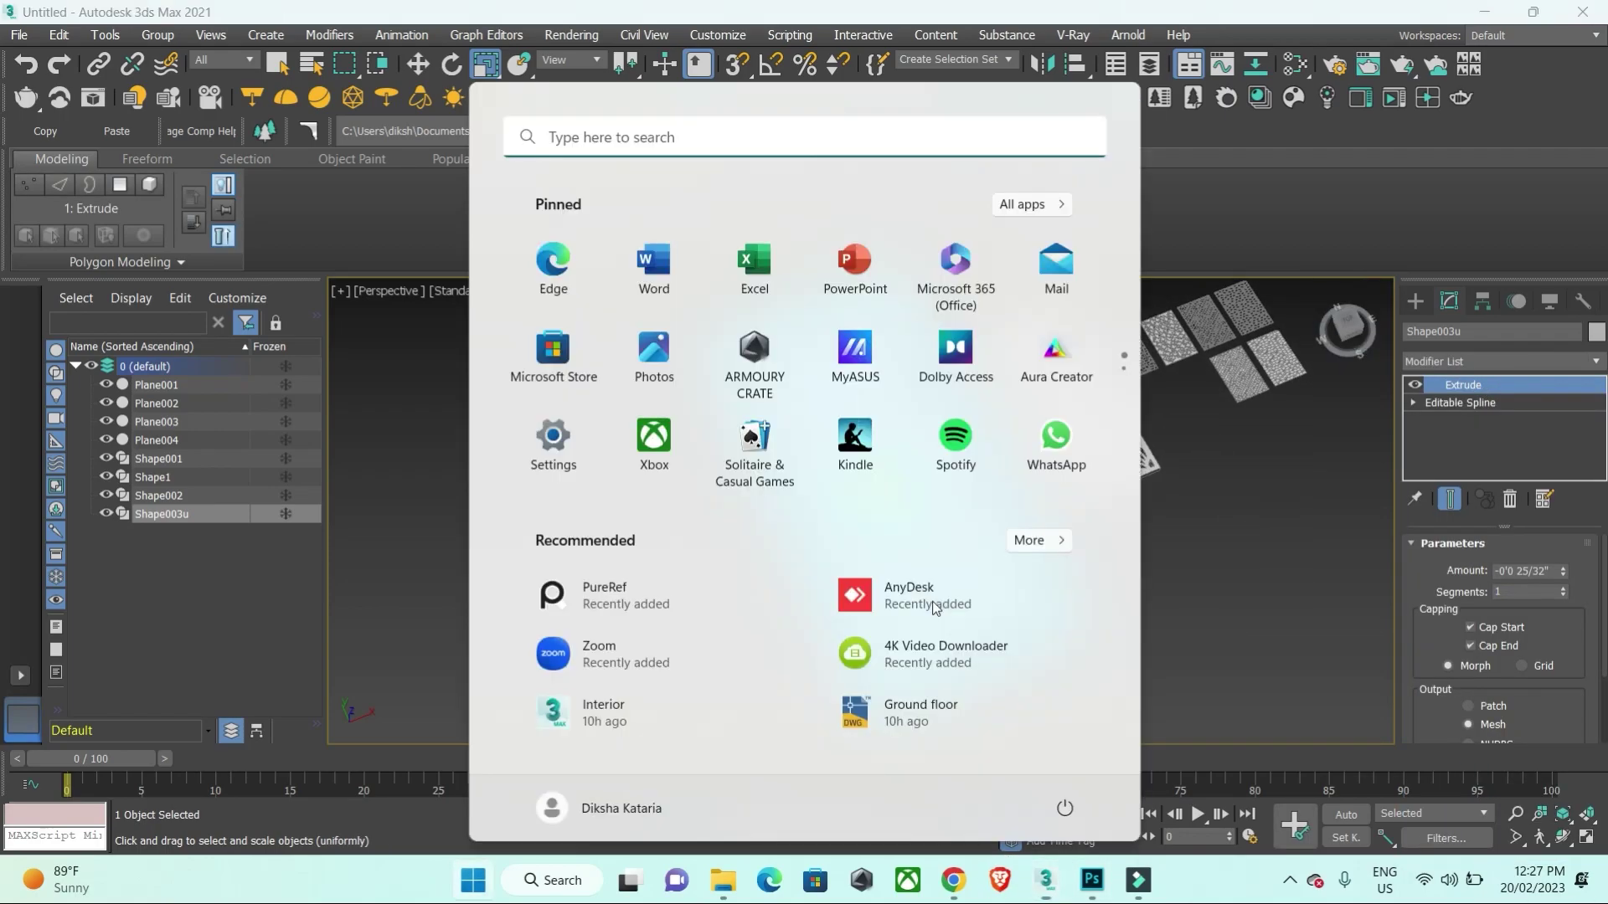
left_click(915, 586)
scroll(913, 585, "up", 3)
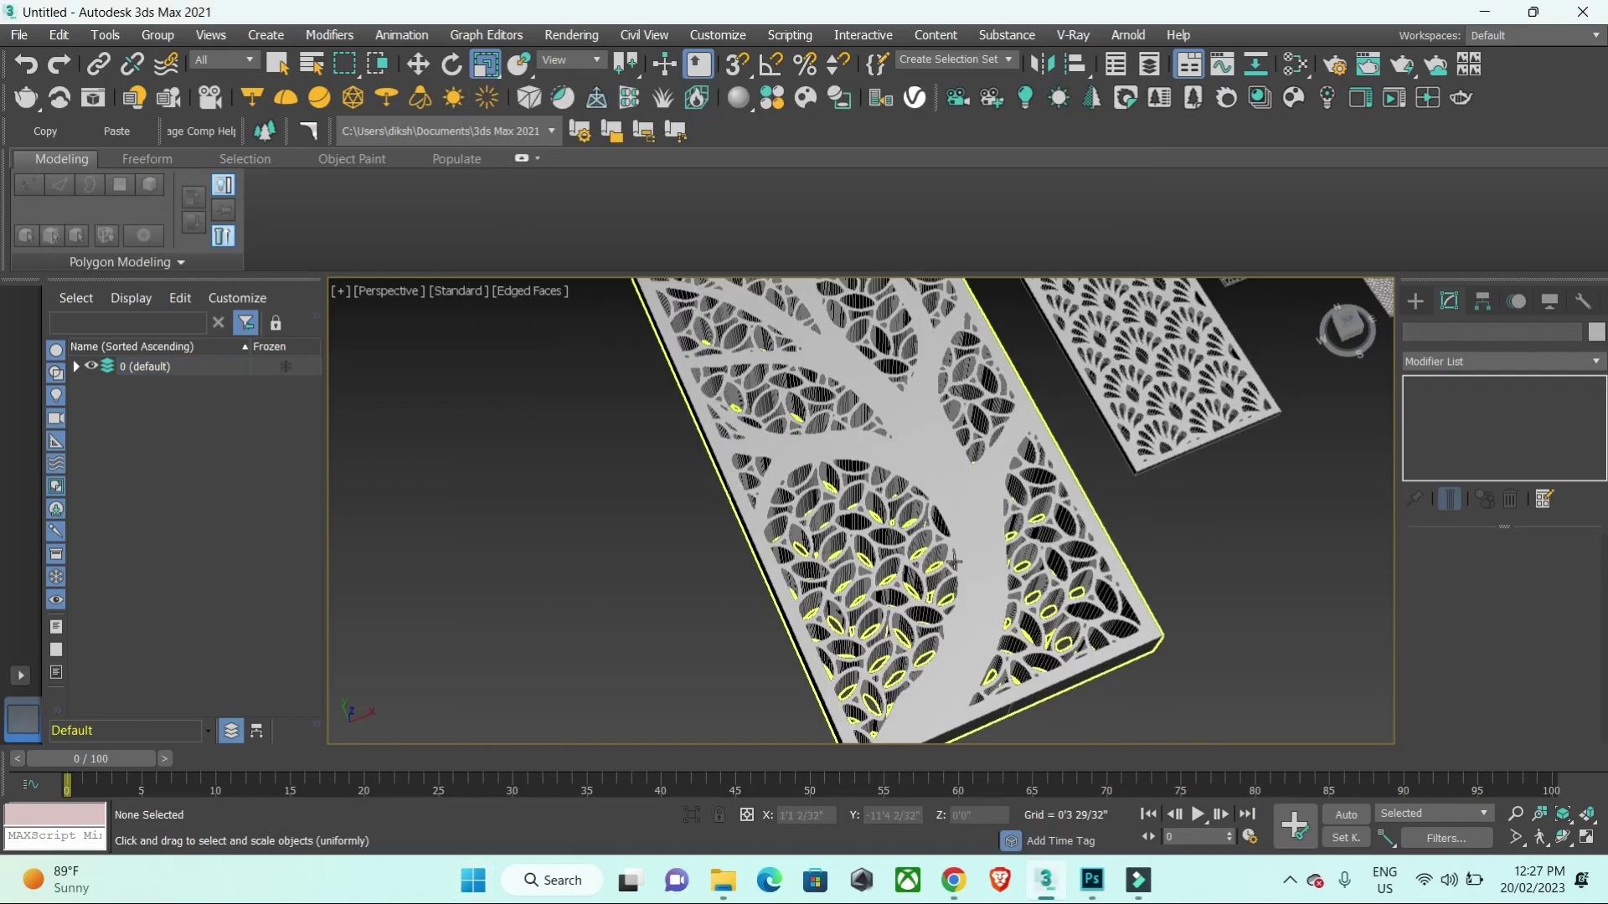
left_click(955, 563)
scroll(954, 562, "up", 1)
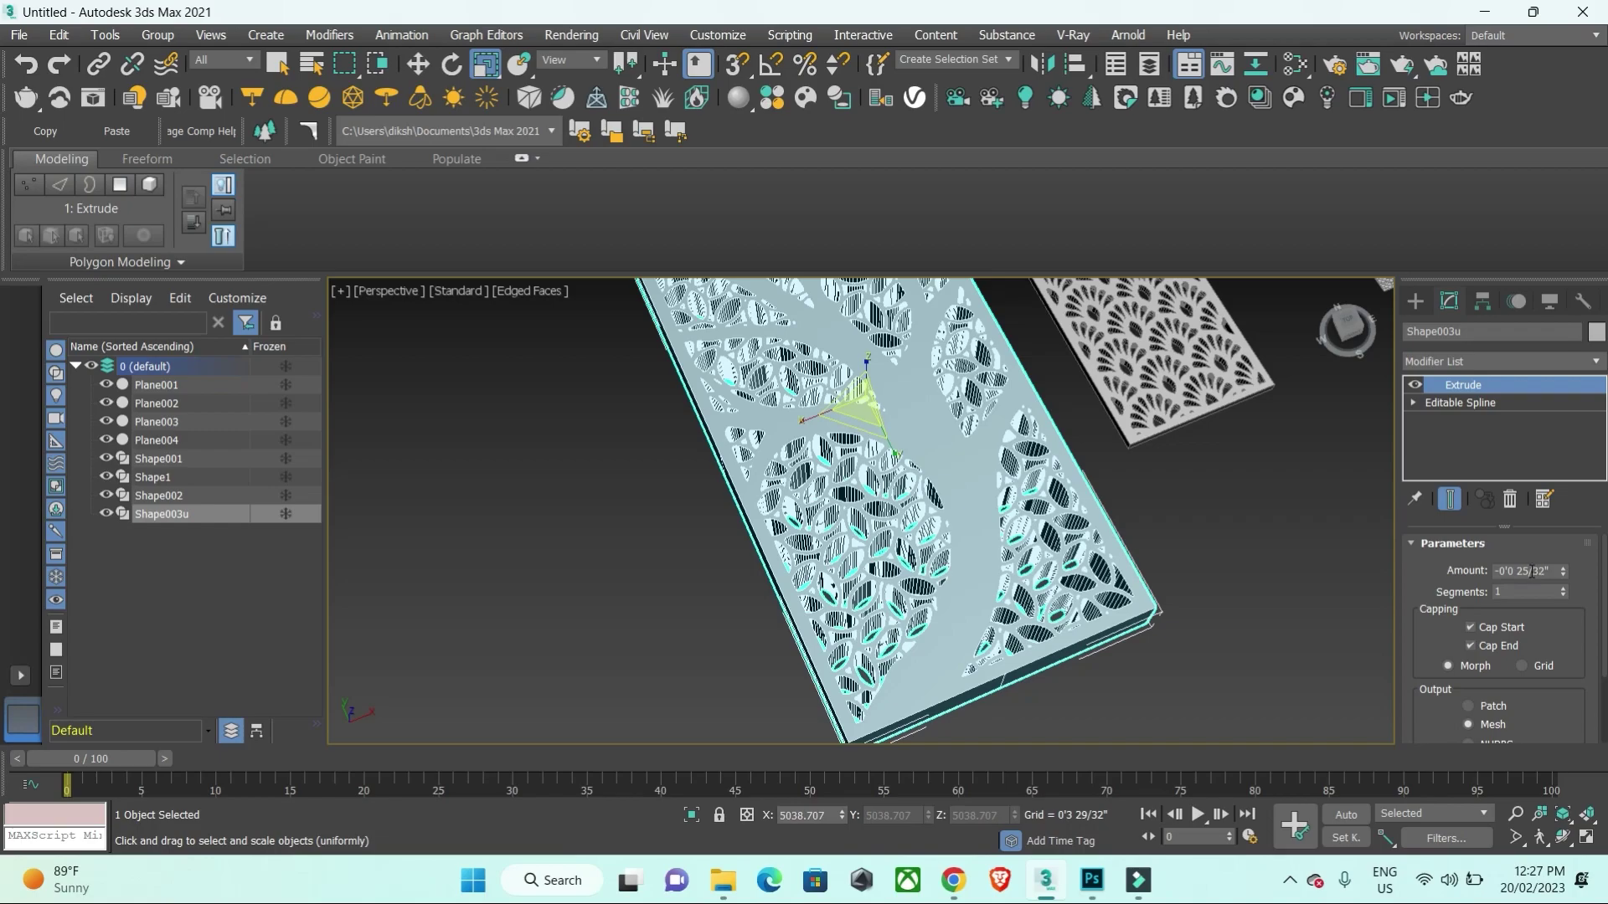
double_click(1523, 571)
type("0")
key("Return")
scroll(1149, 471, "up", 3)
scroll(1155, 490, "up", 3)
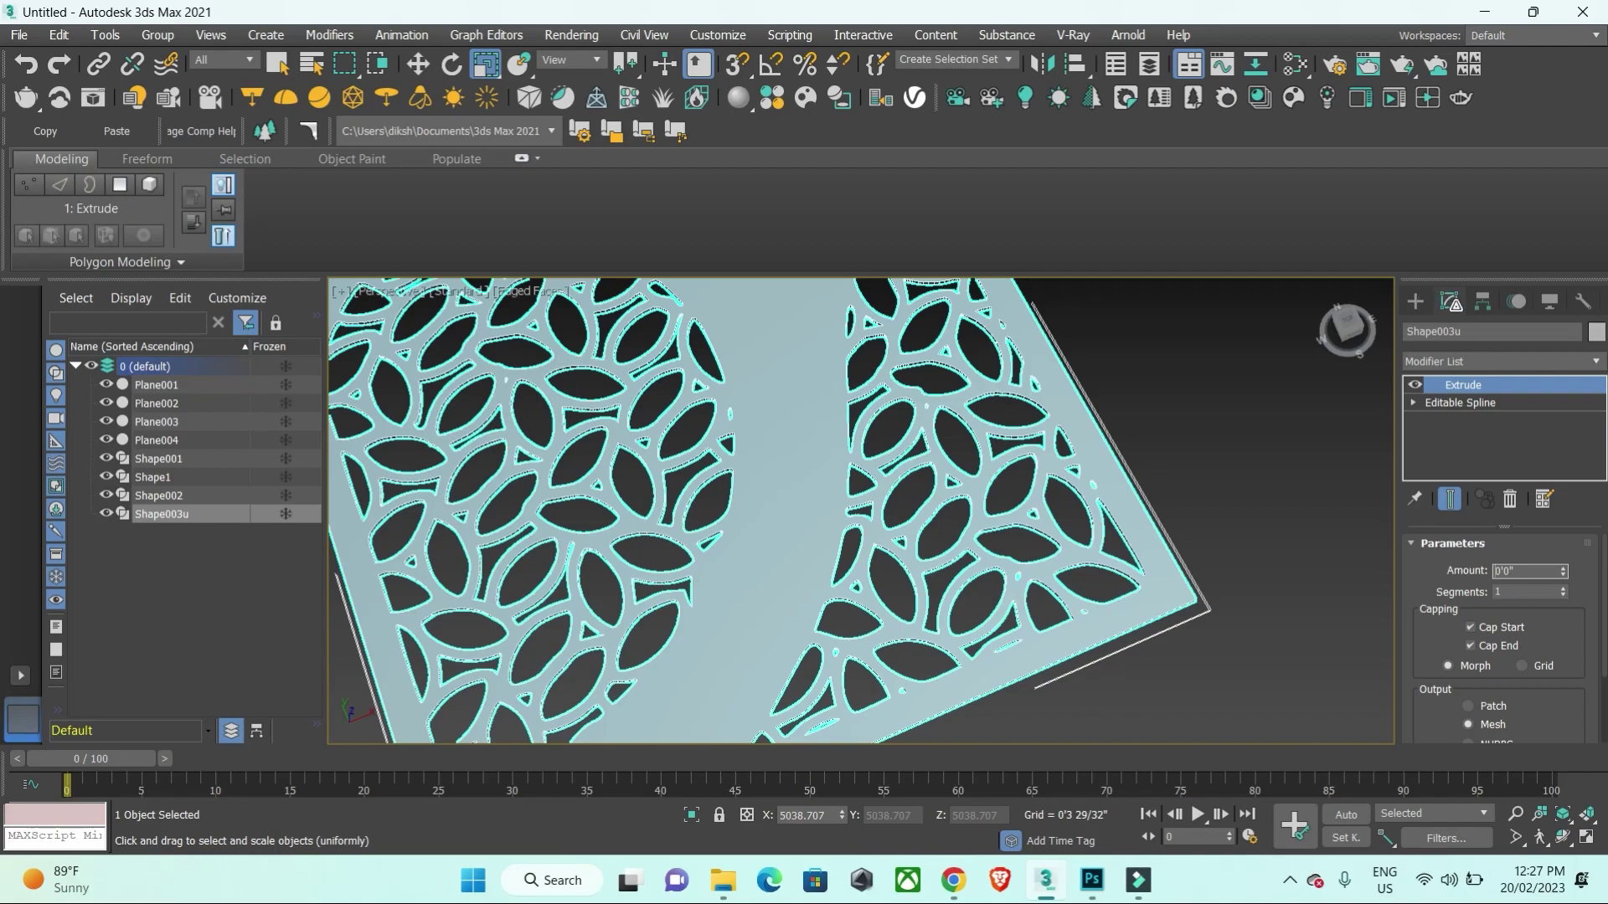
left_click(938, 647)
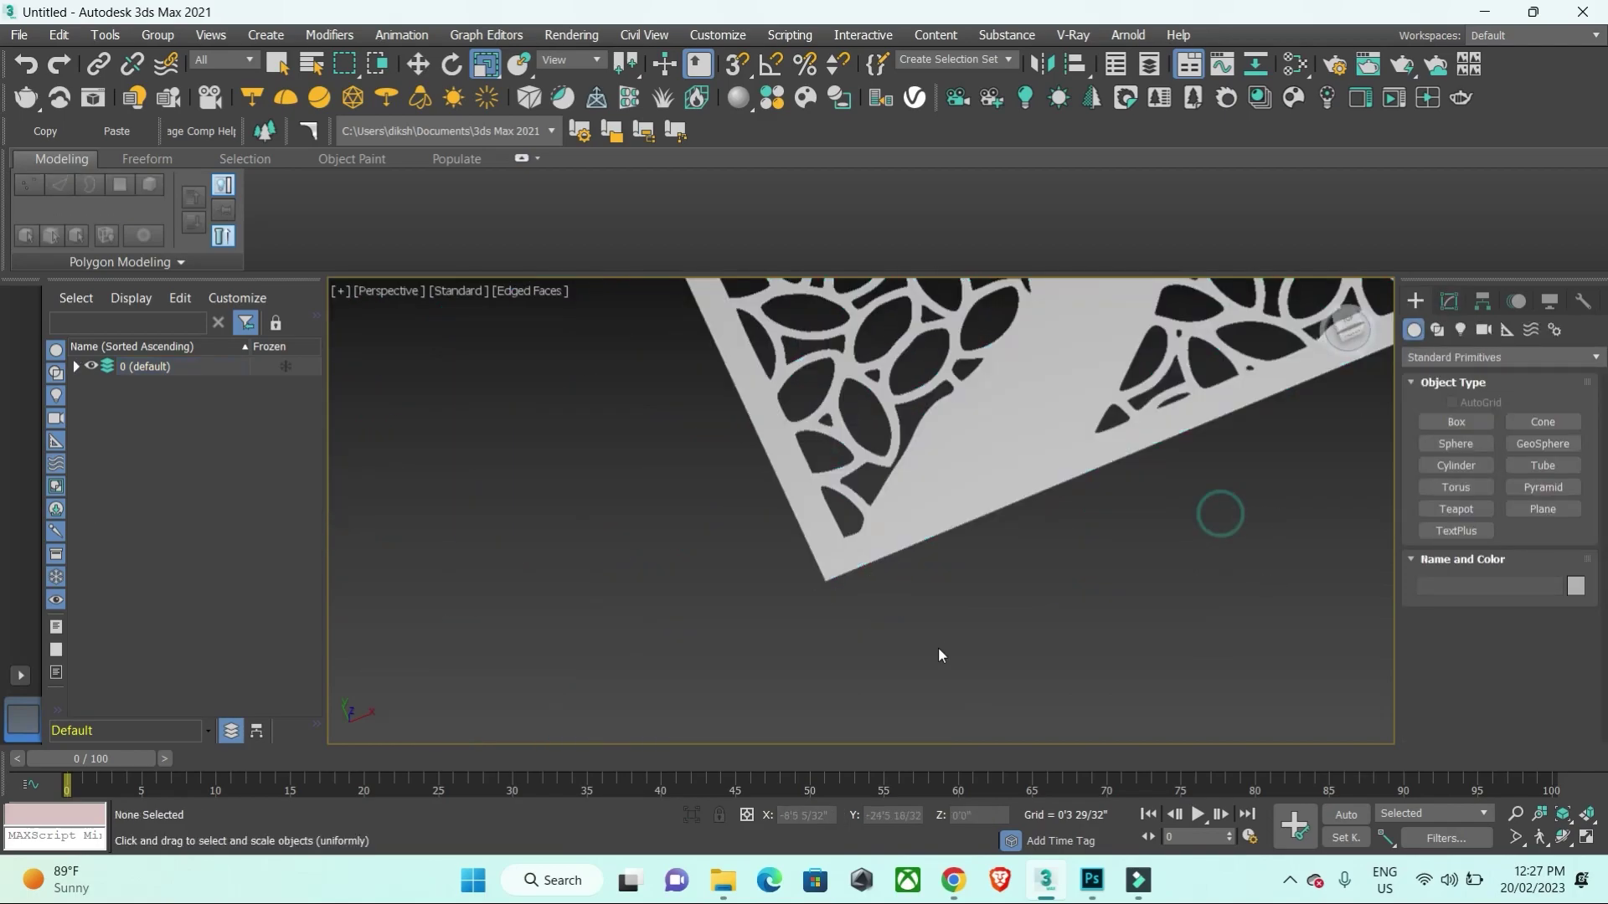
scroll(963, 548, "up", 3)
middle_click_drag(967, 545, 981, 530)
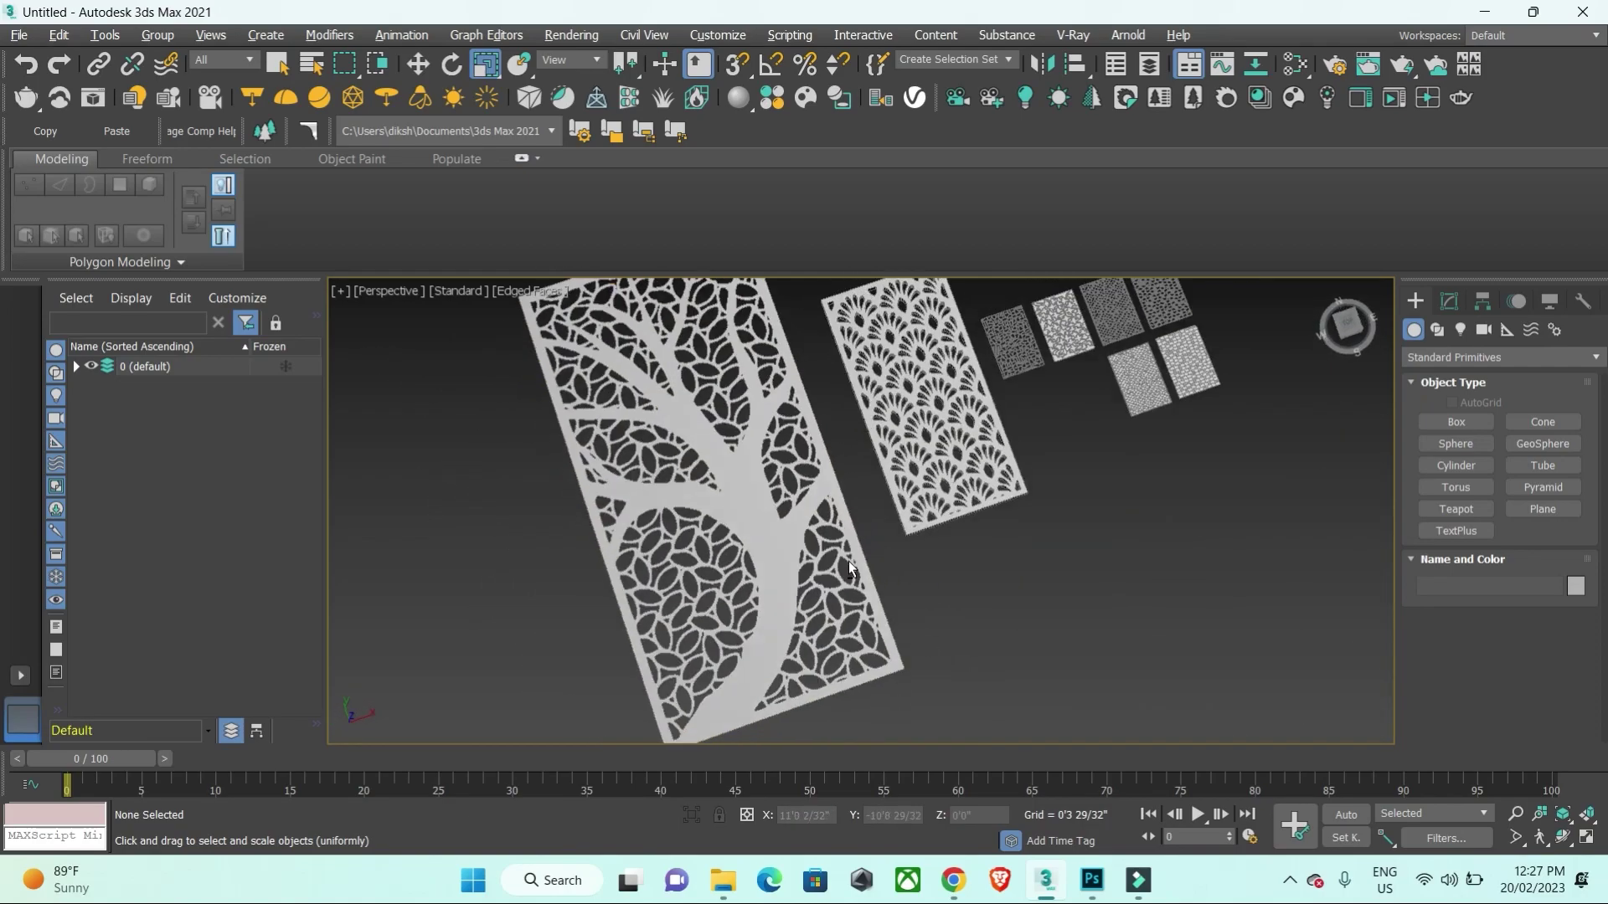
scroll(933, 506, "down", 3)
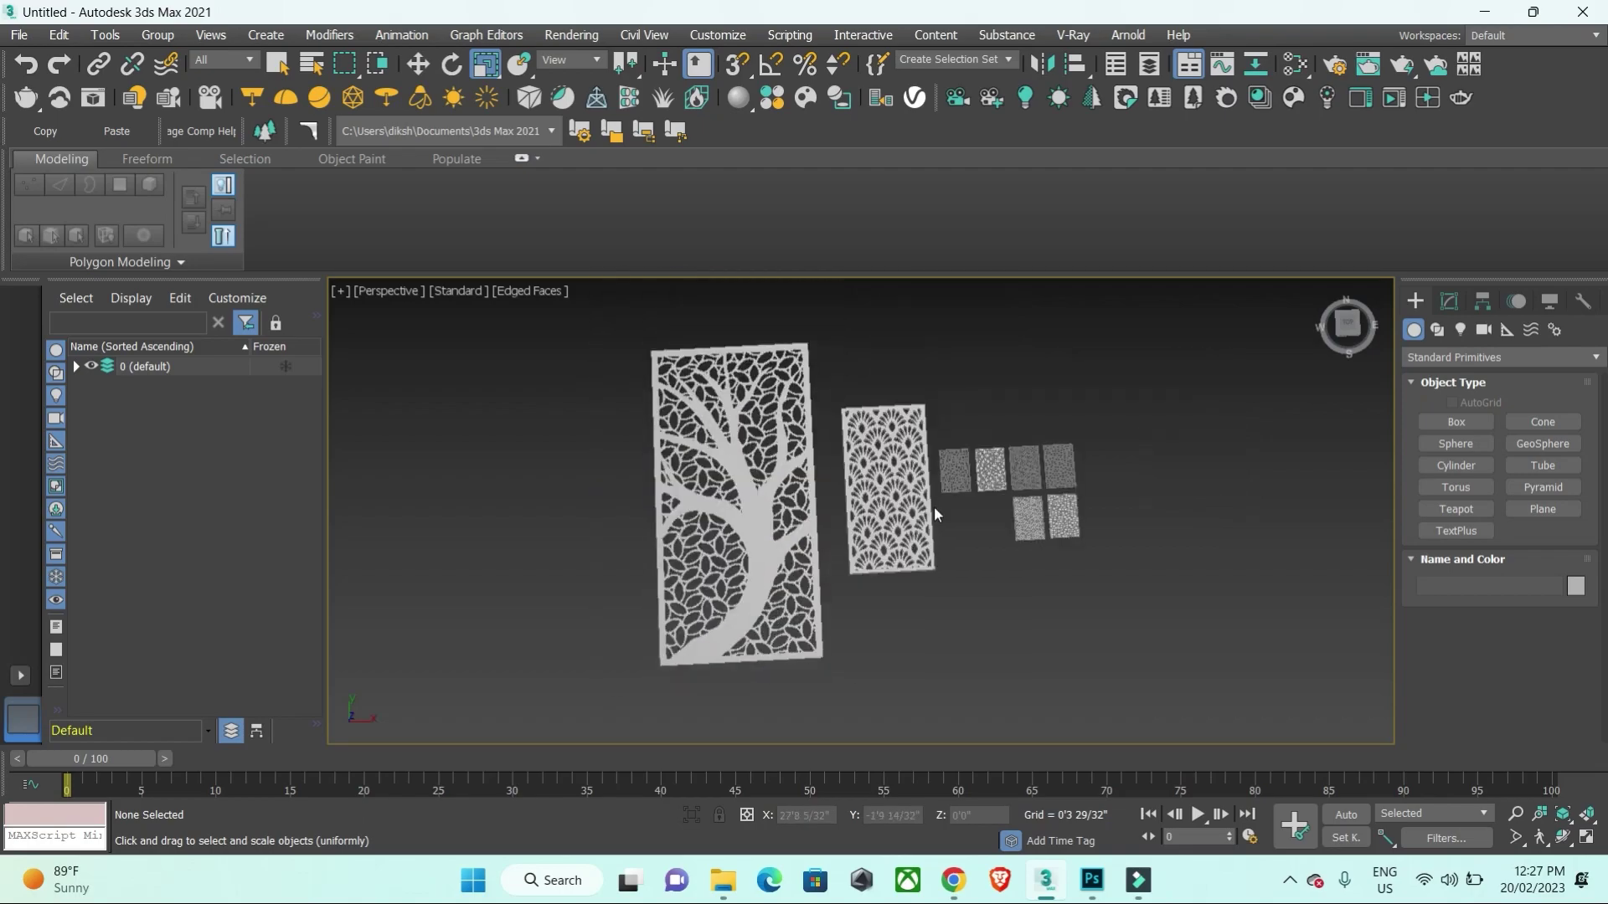
scroll(932, 506, "up", 5)
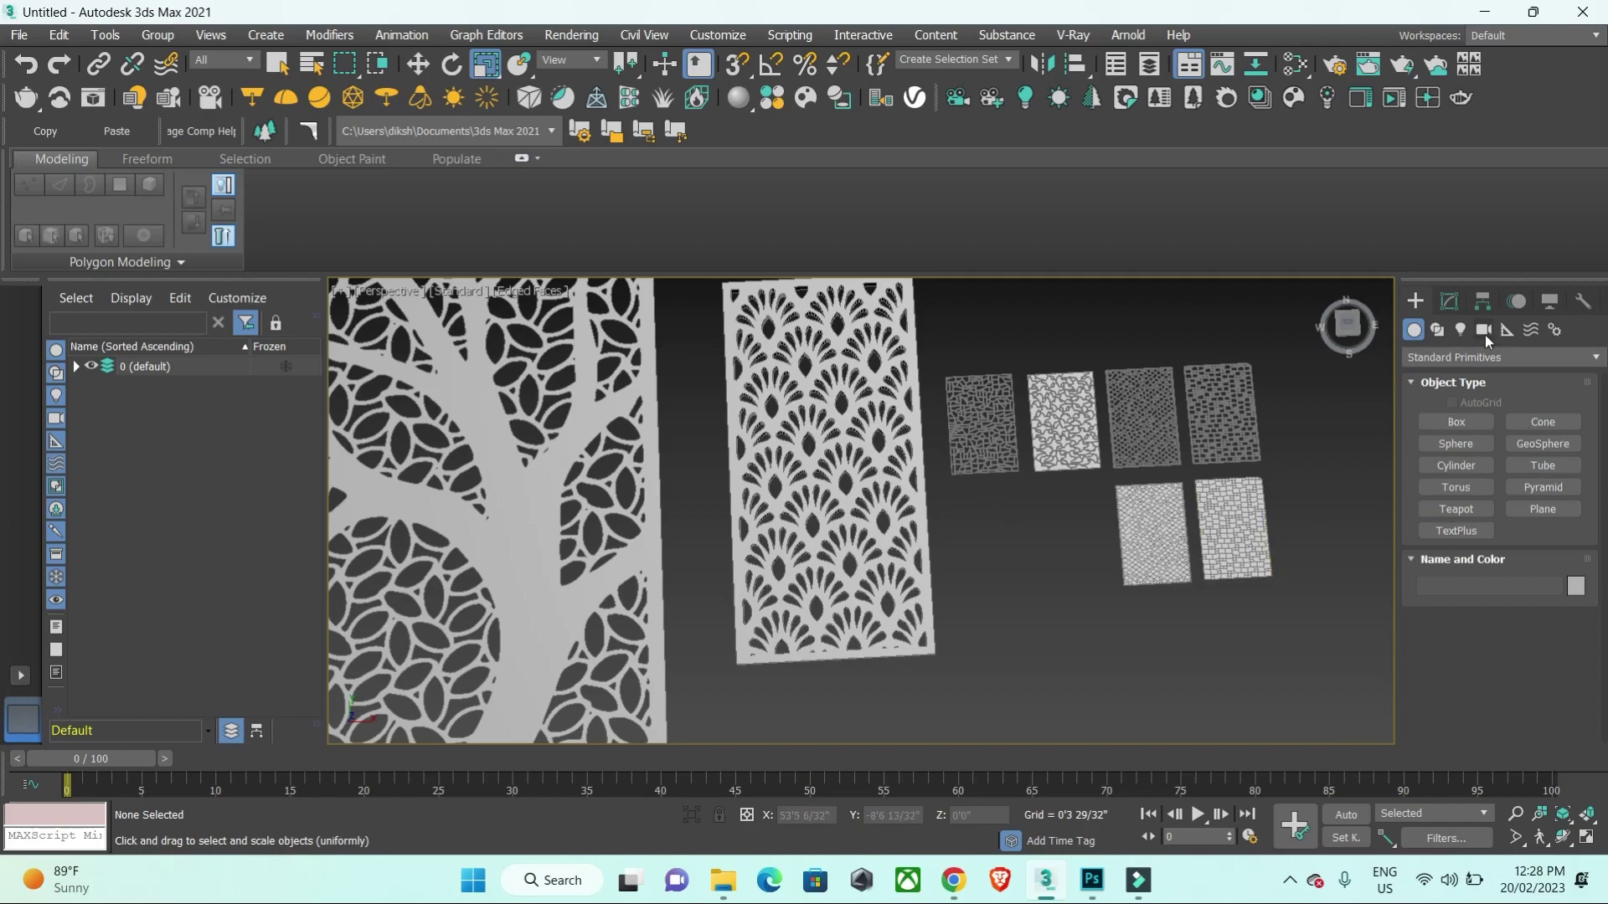
Step: Activate the NGon spline tool under Shapes > Splines and confirm Sides is 6
left_click(1437, 329)
left_click(1491, 459)
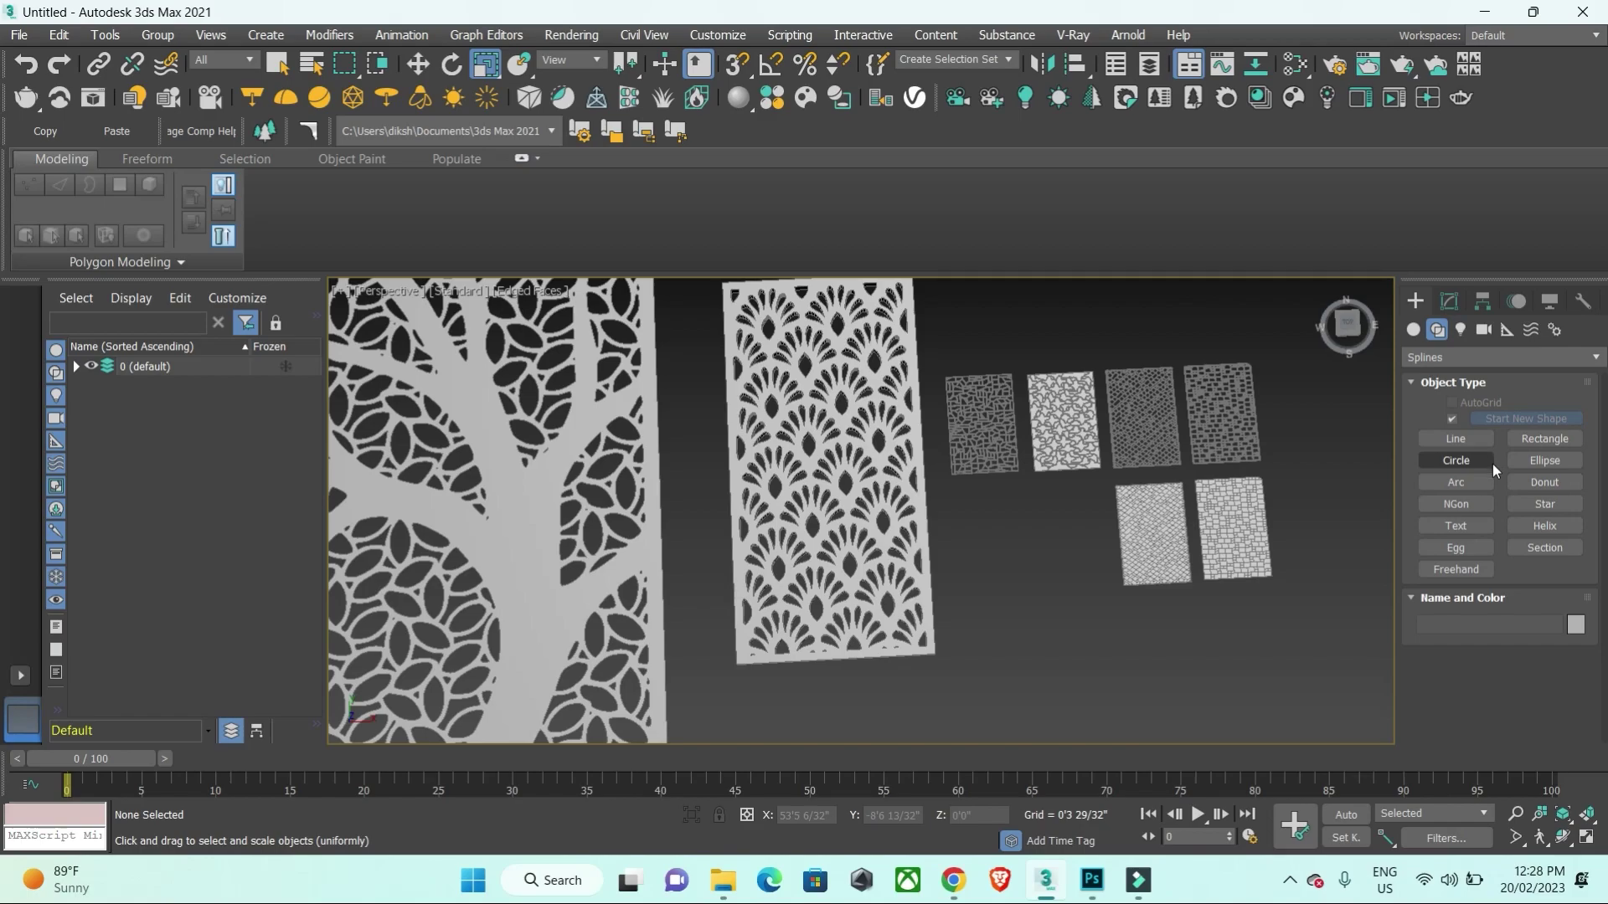
left_click(1492, 464)
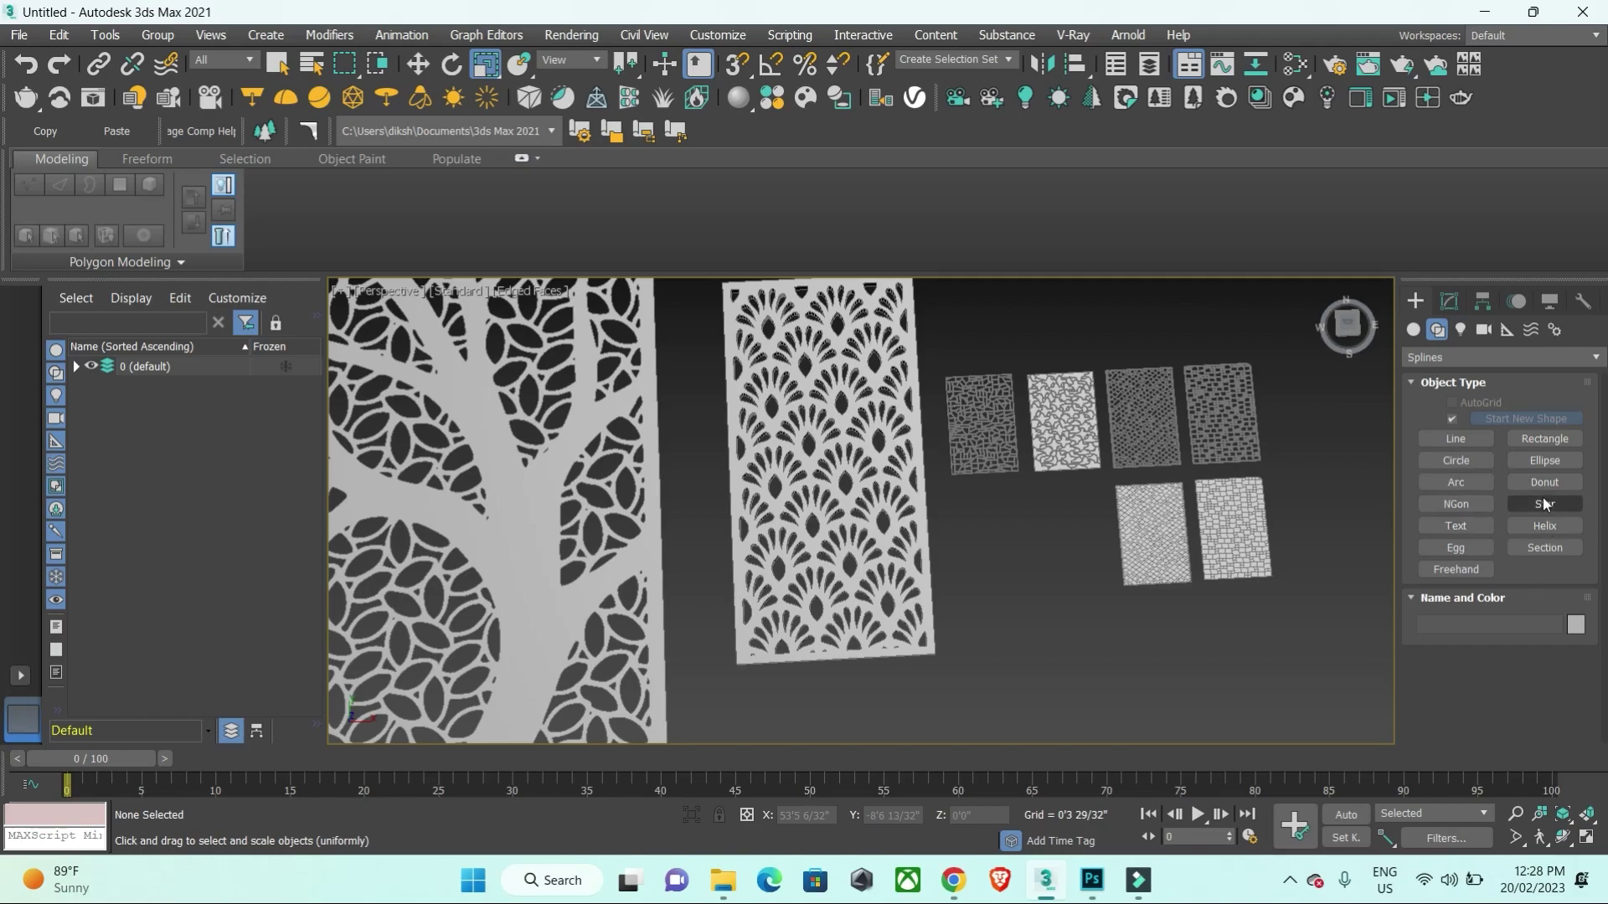
left_click(1480, 508)
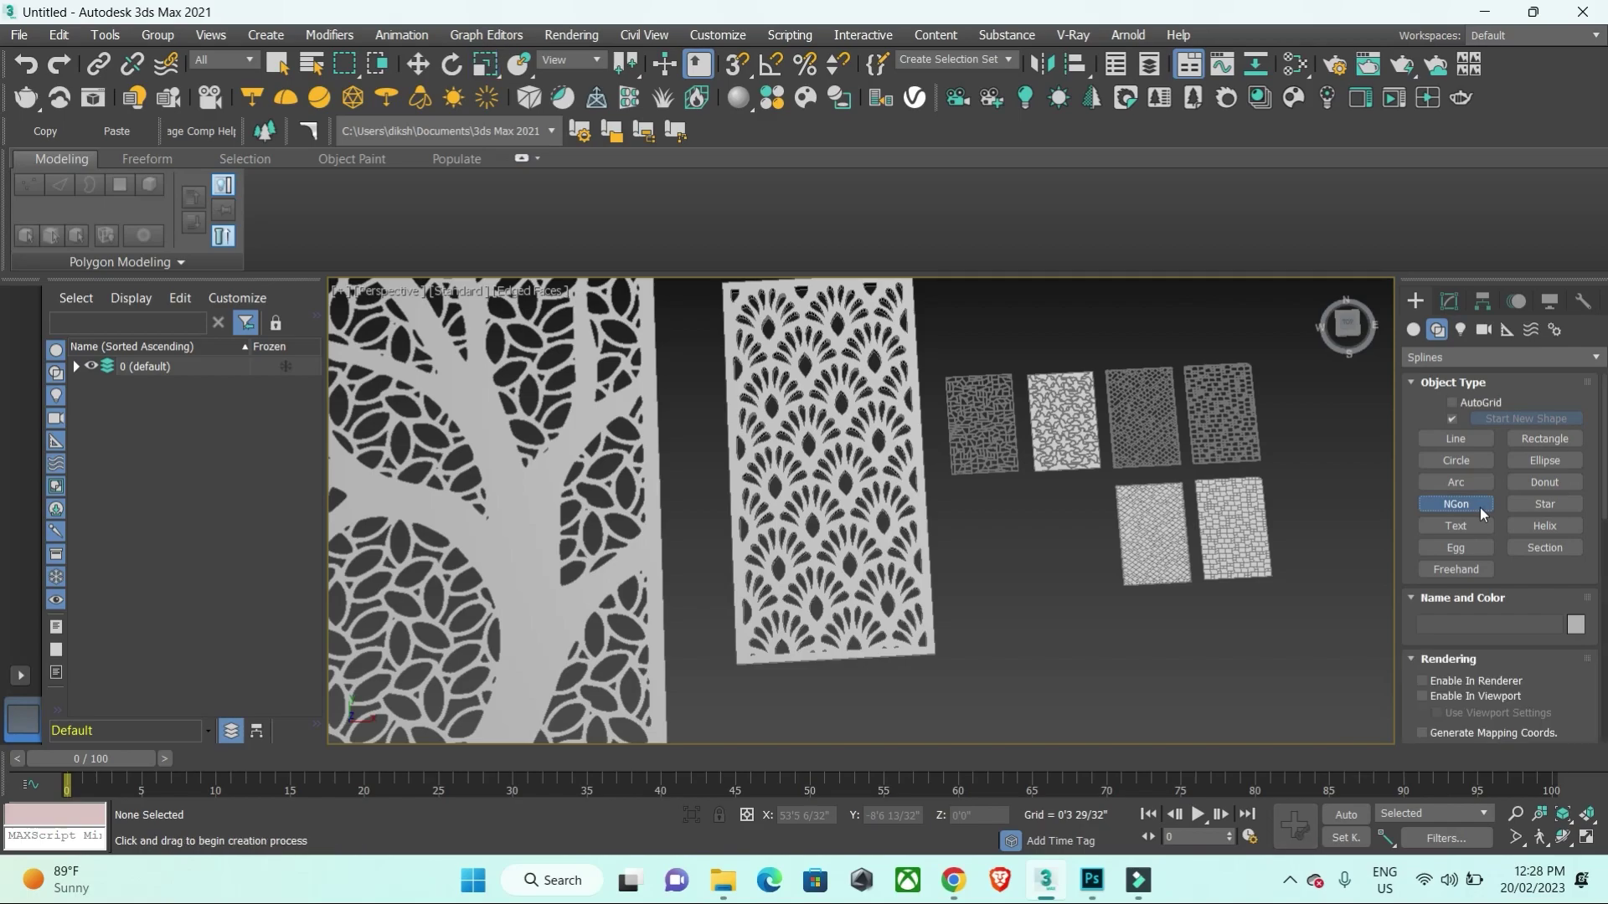
scroll(1591, 638, "down", 1)
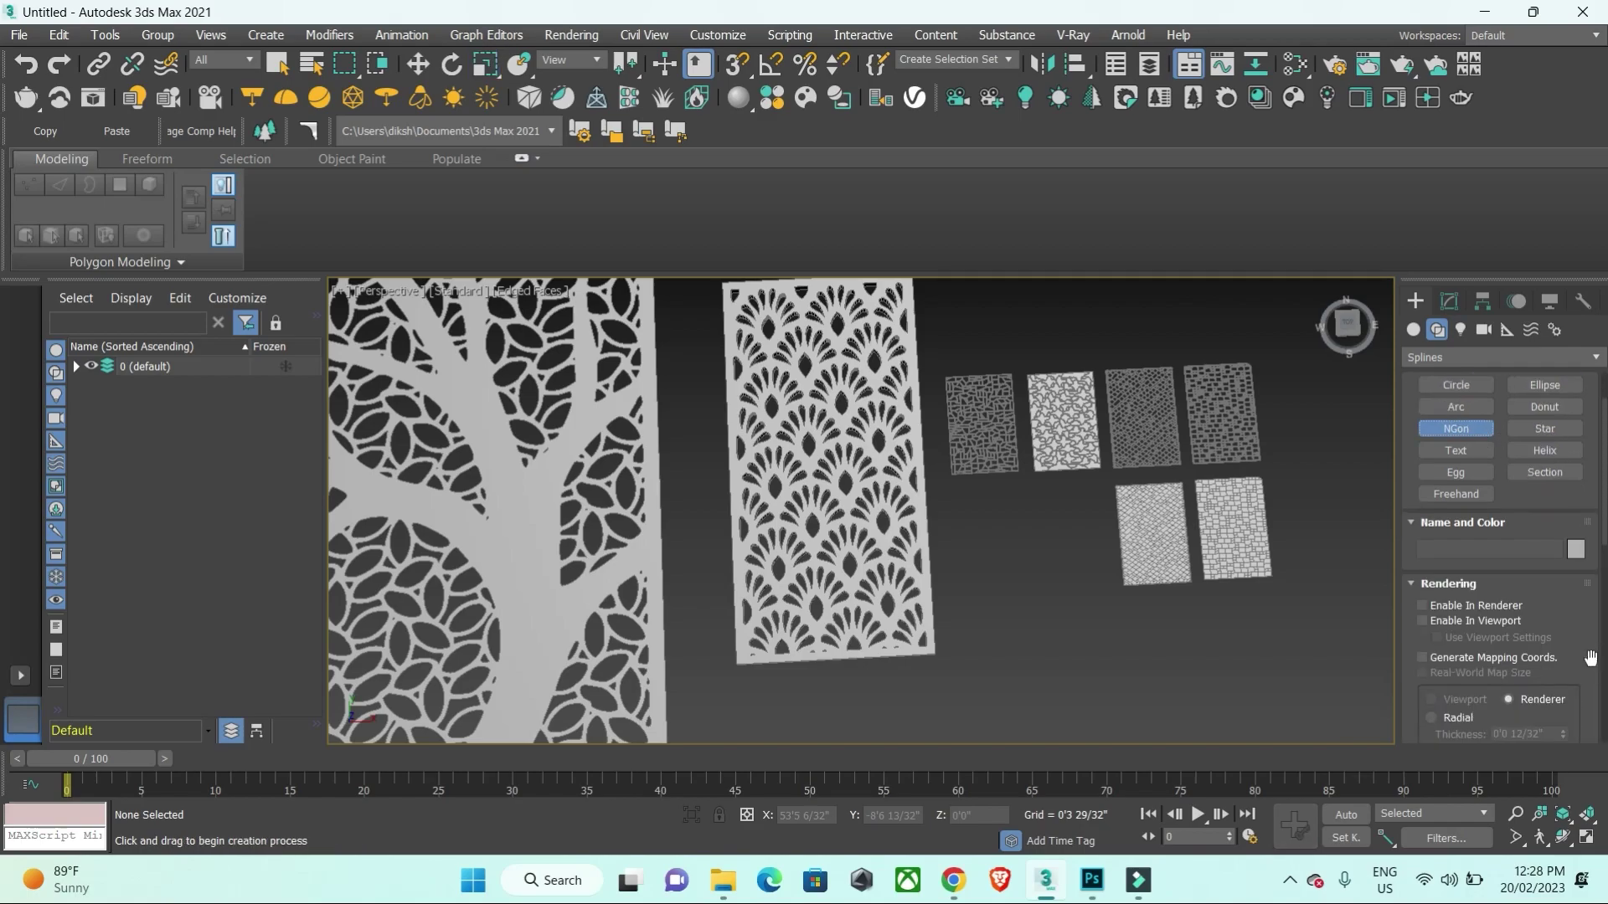
scroll(1557, 603, "down", 2)
scroll(1539, 569, "down", 1)
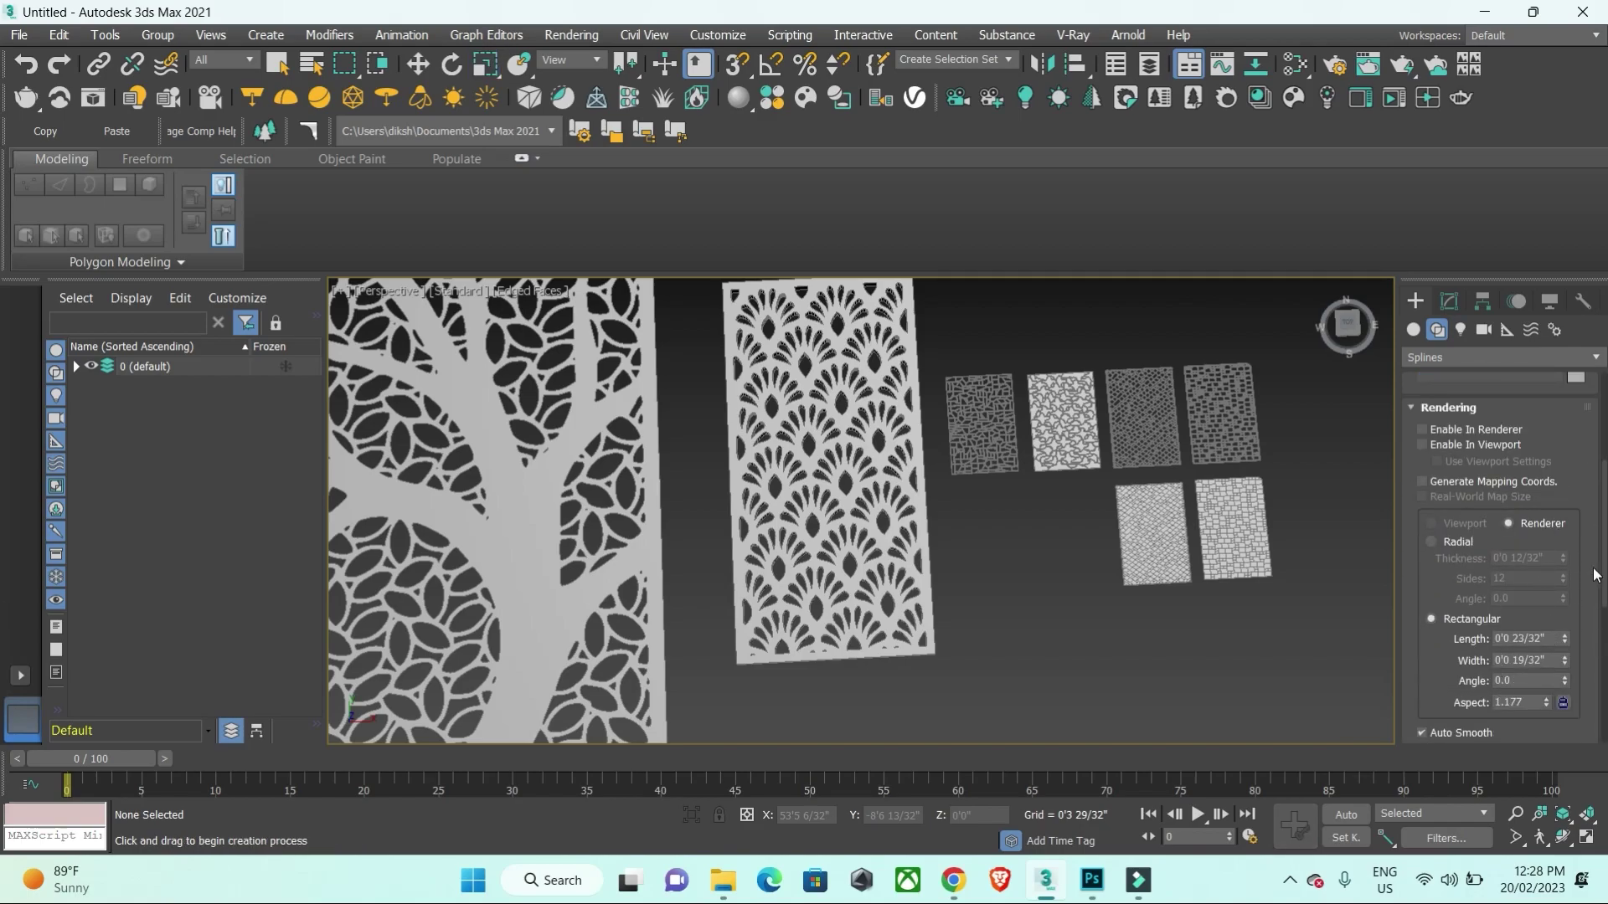
scroll(1594, 572, "up", 1)
scroll(1594, 572, "up", 1)
scroll(1594, 572, "down", 2)
scroll(1595, 572, "down", 3)
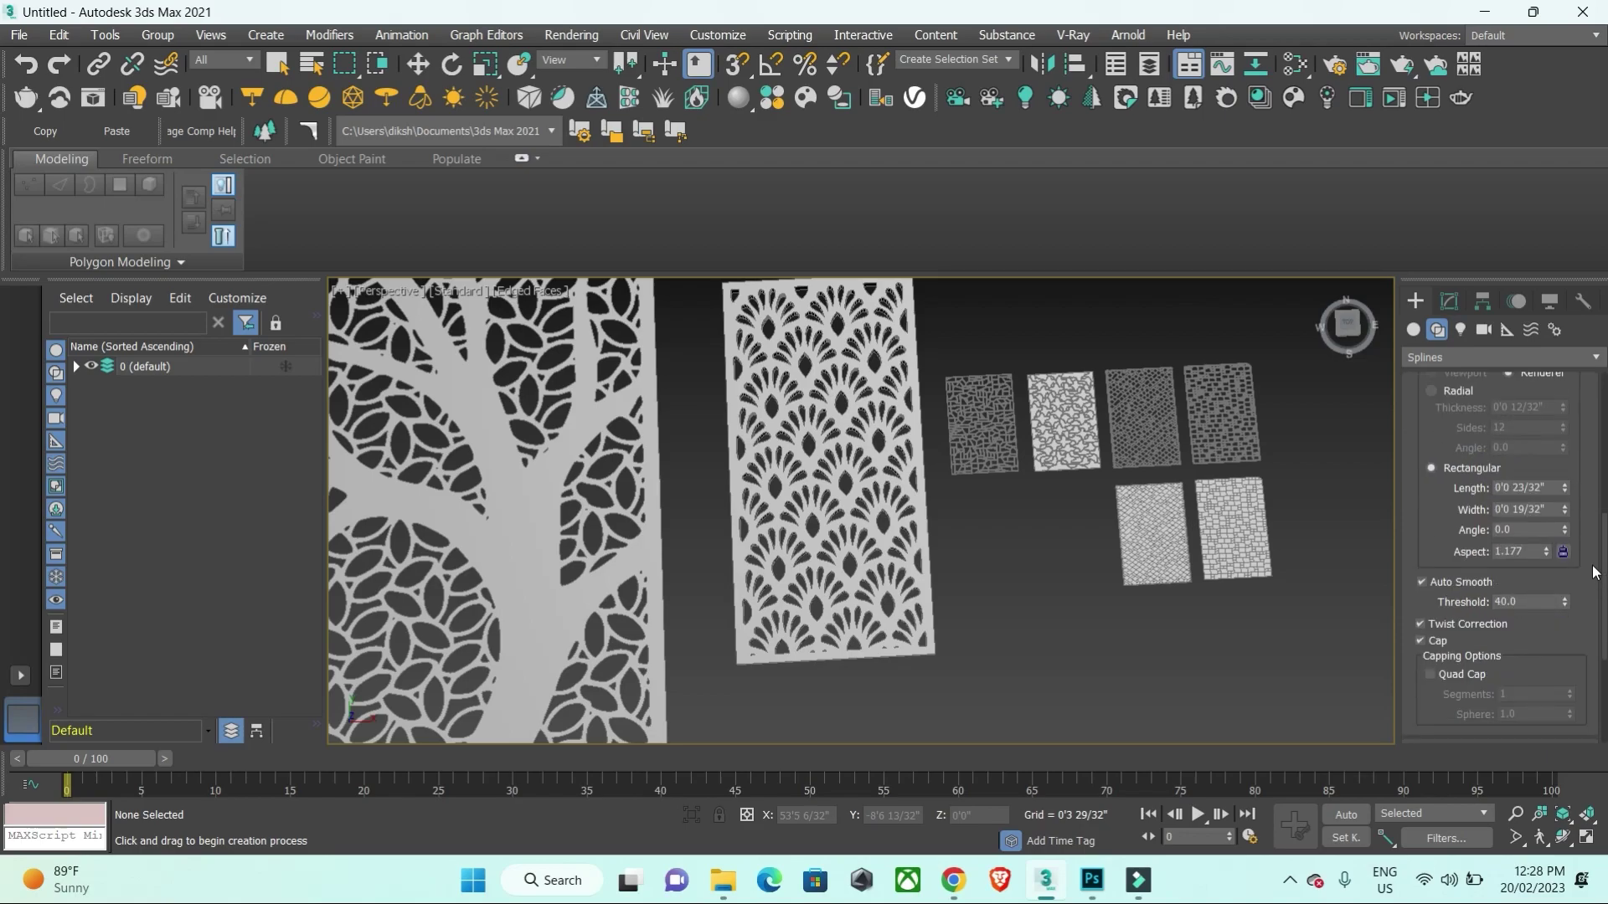
scroll(1594, 572, "down", 1)
scroll(1595, 571, "down", 1)
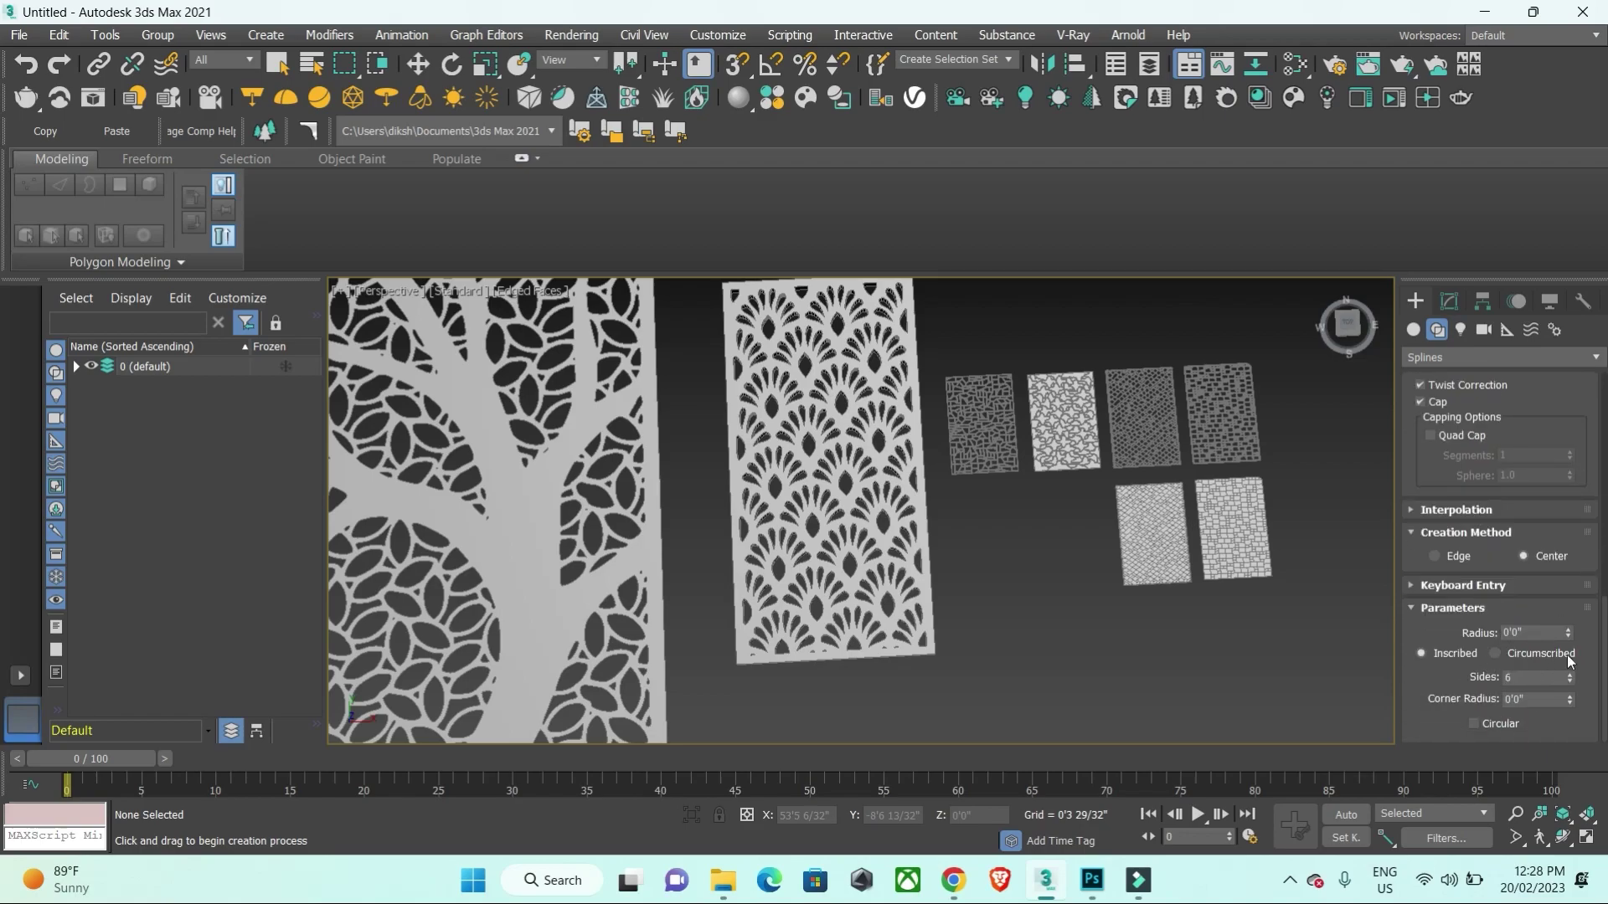
scroll(1568, 661, "up", 1)
Step: In Top view with the grid hidden, drag out a hexagon NGon in empty space
key("t")
scroll(725, 486, "down", 3)
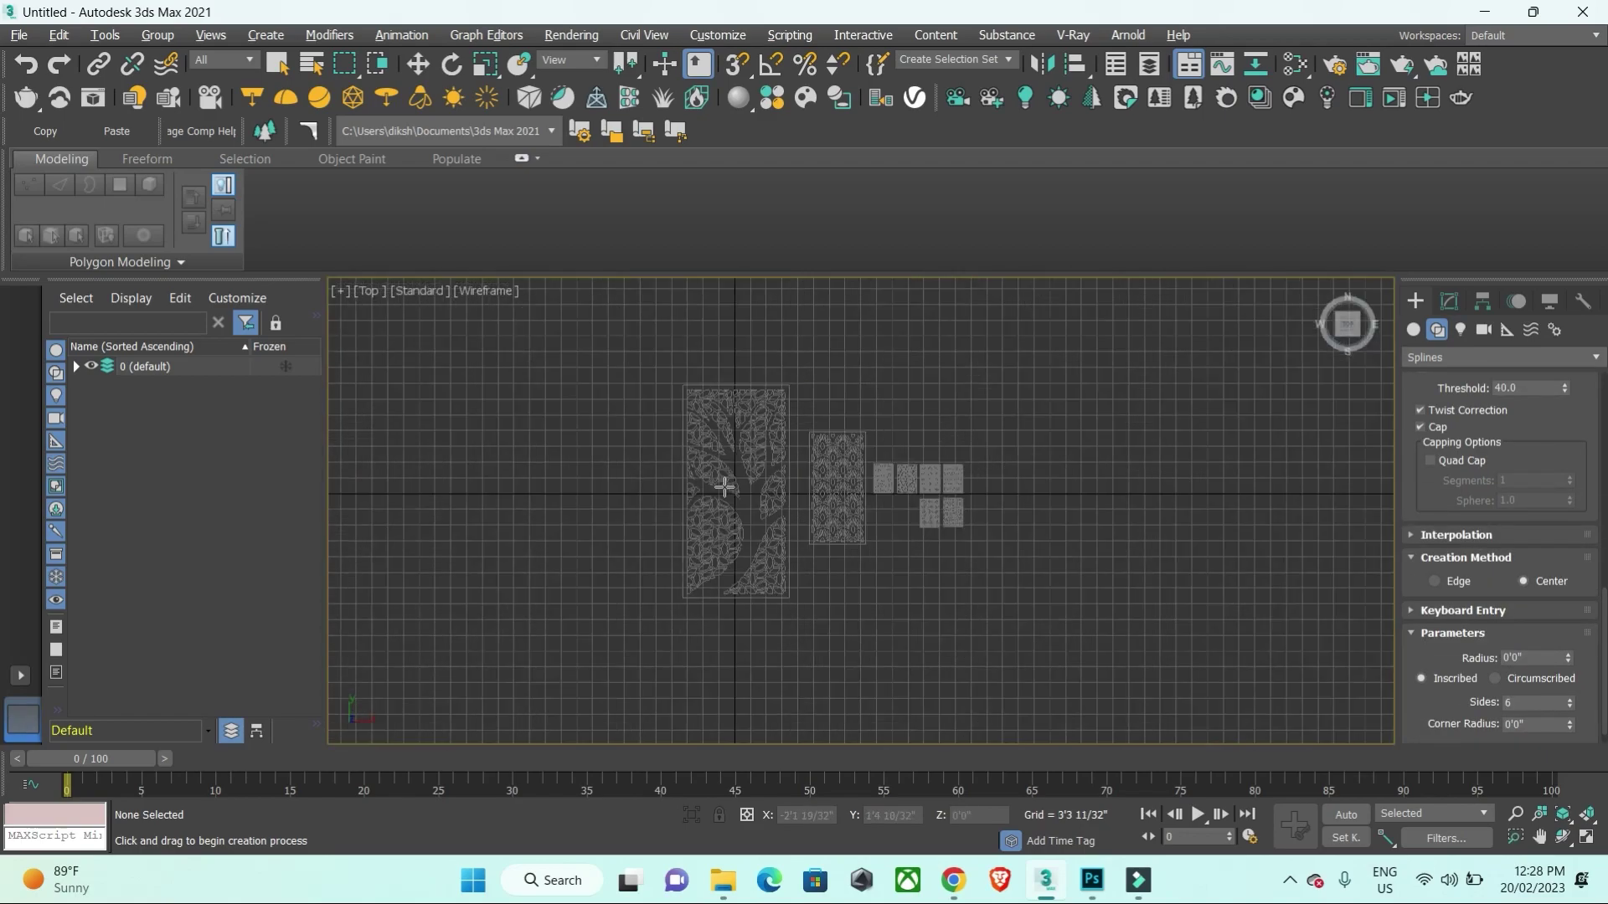
scroll(908, 513, "up", 1)
scroll(903, 469, "up", 2)
scroll(837, 460, "up", 2)
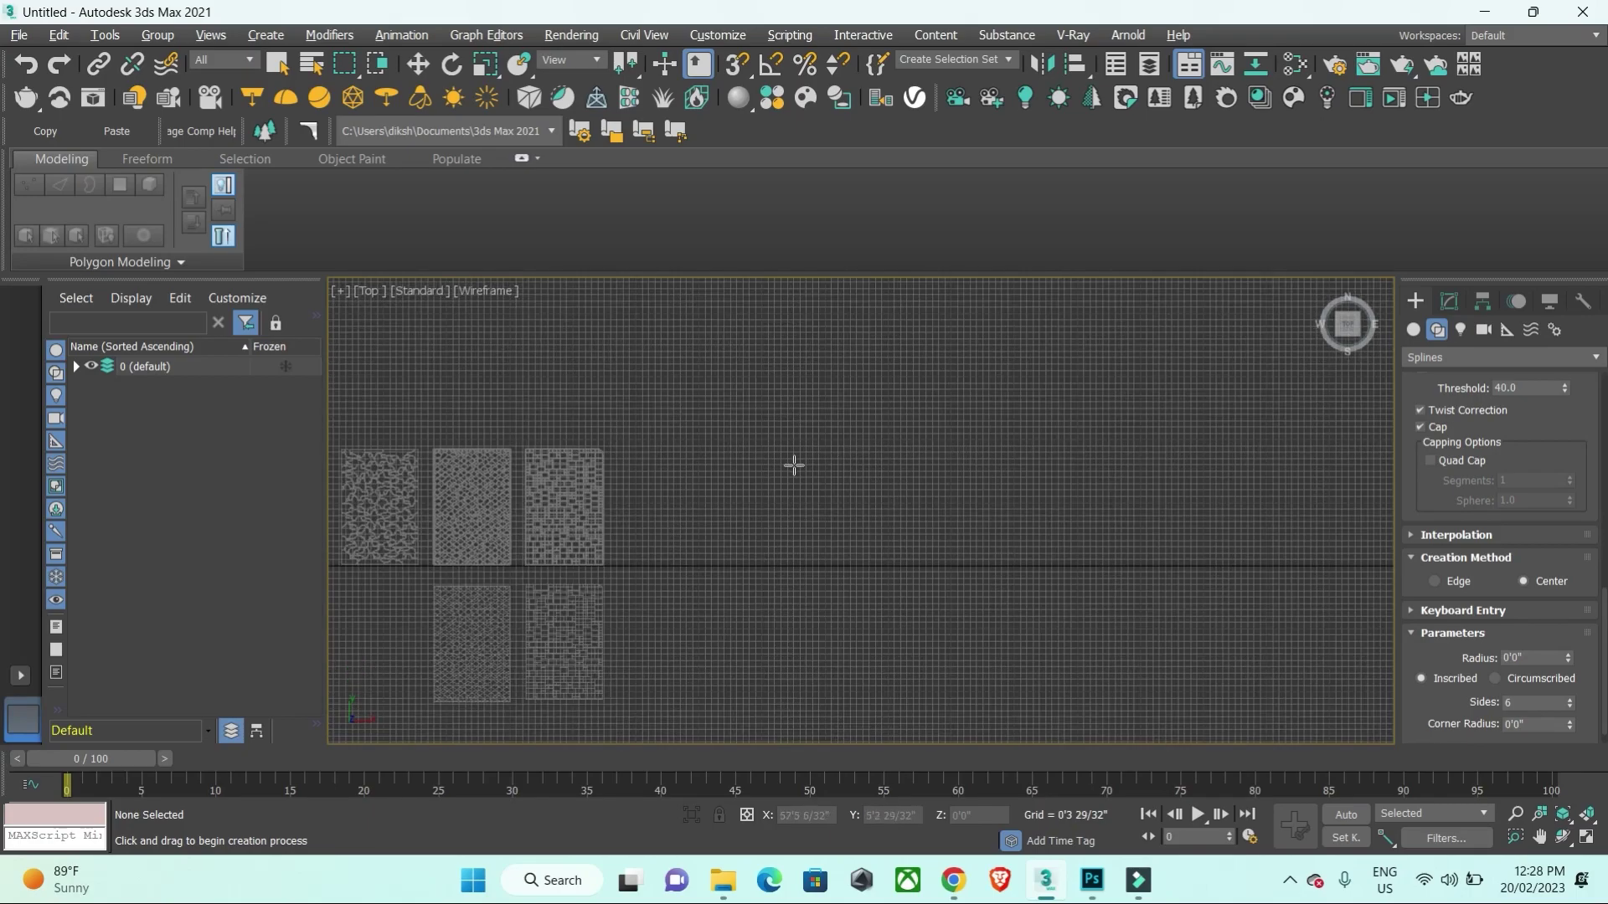
key("g")
left_click_drag(787, 463, 814, 465)
scroll(790, 467, "up", 1)
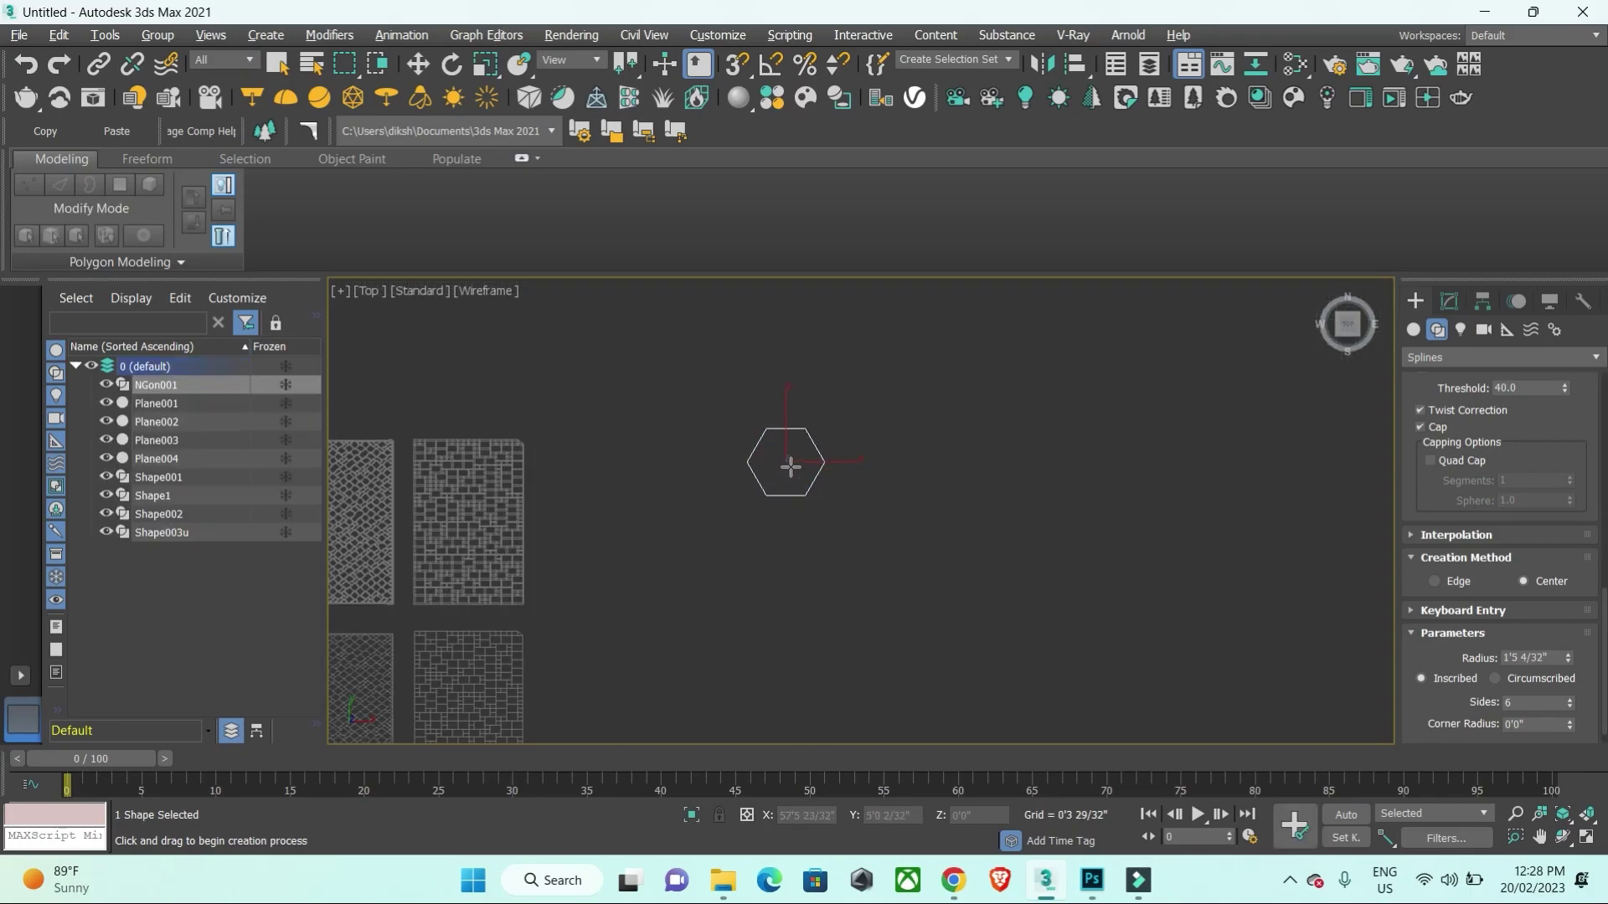
scroll(790, 468, "up", 1)
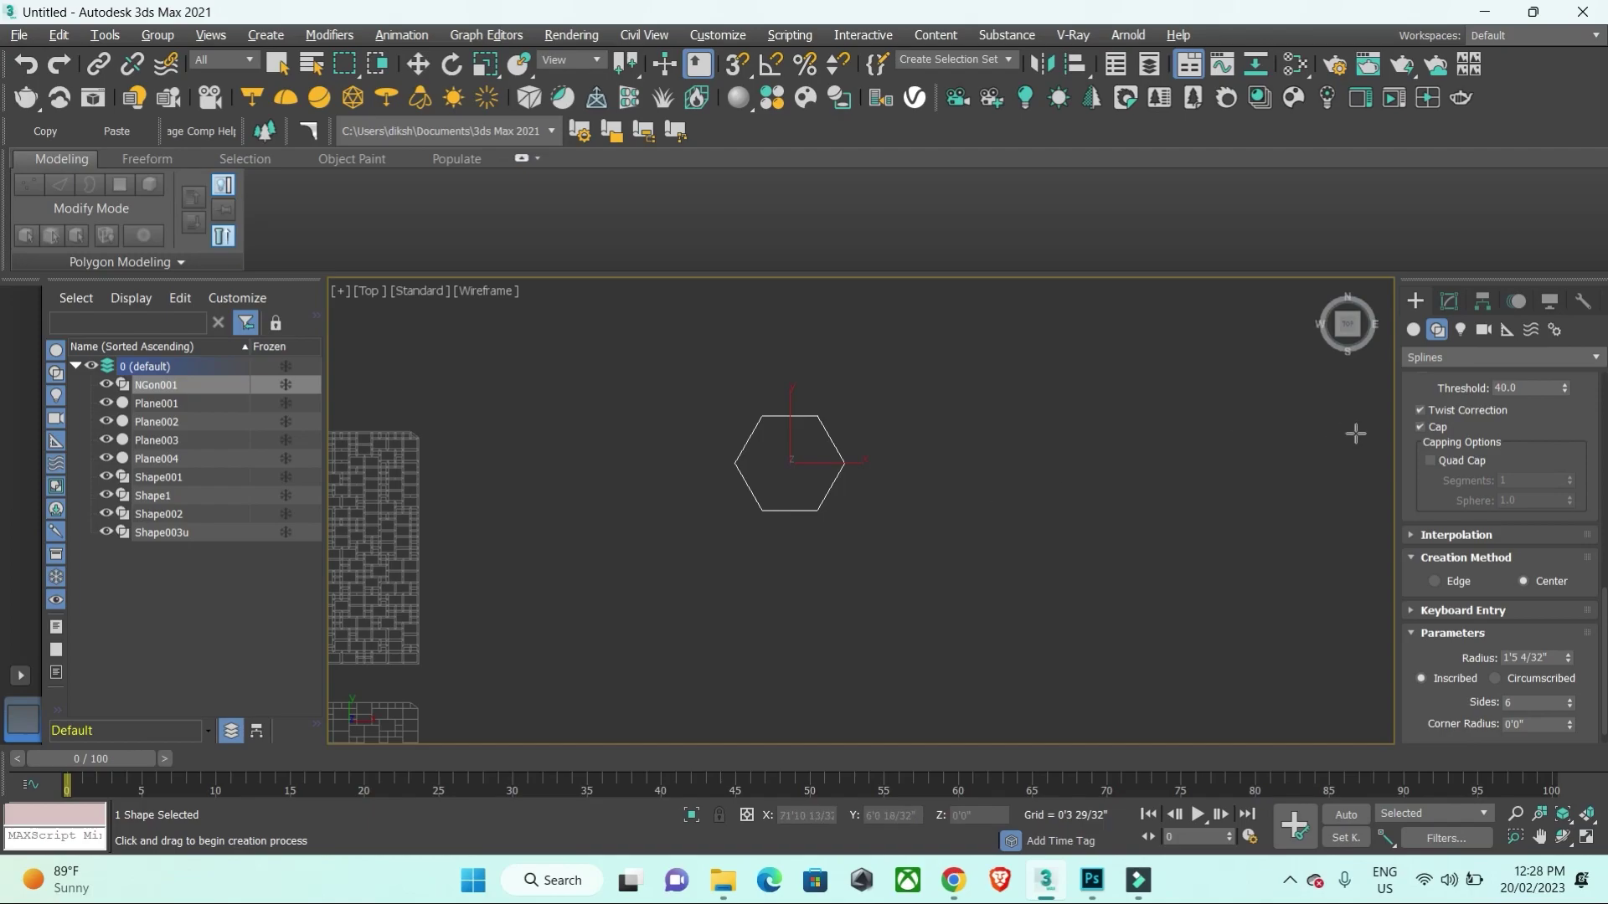
Step: Select the hexagon with the Move tool and enable snapping
key("r")
left_click(1450, 303)
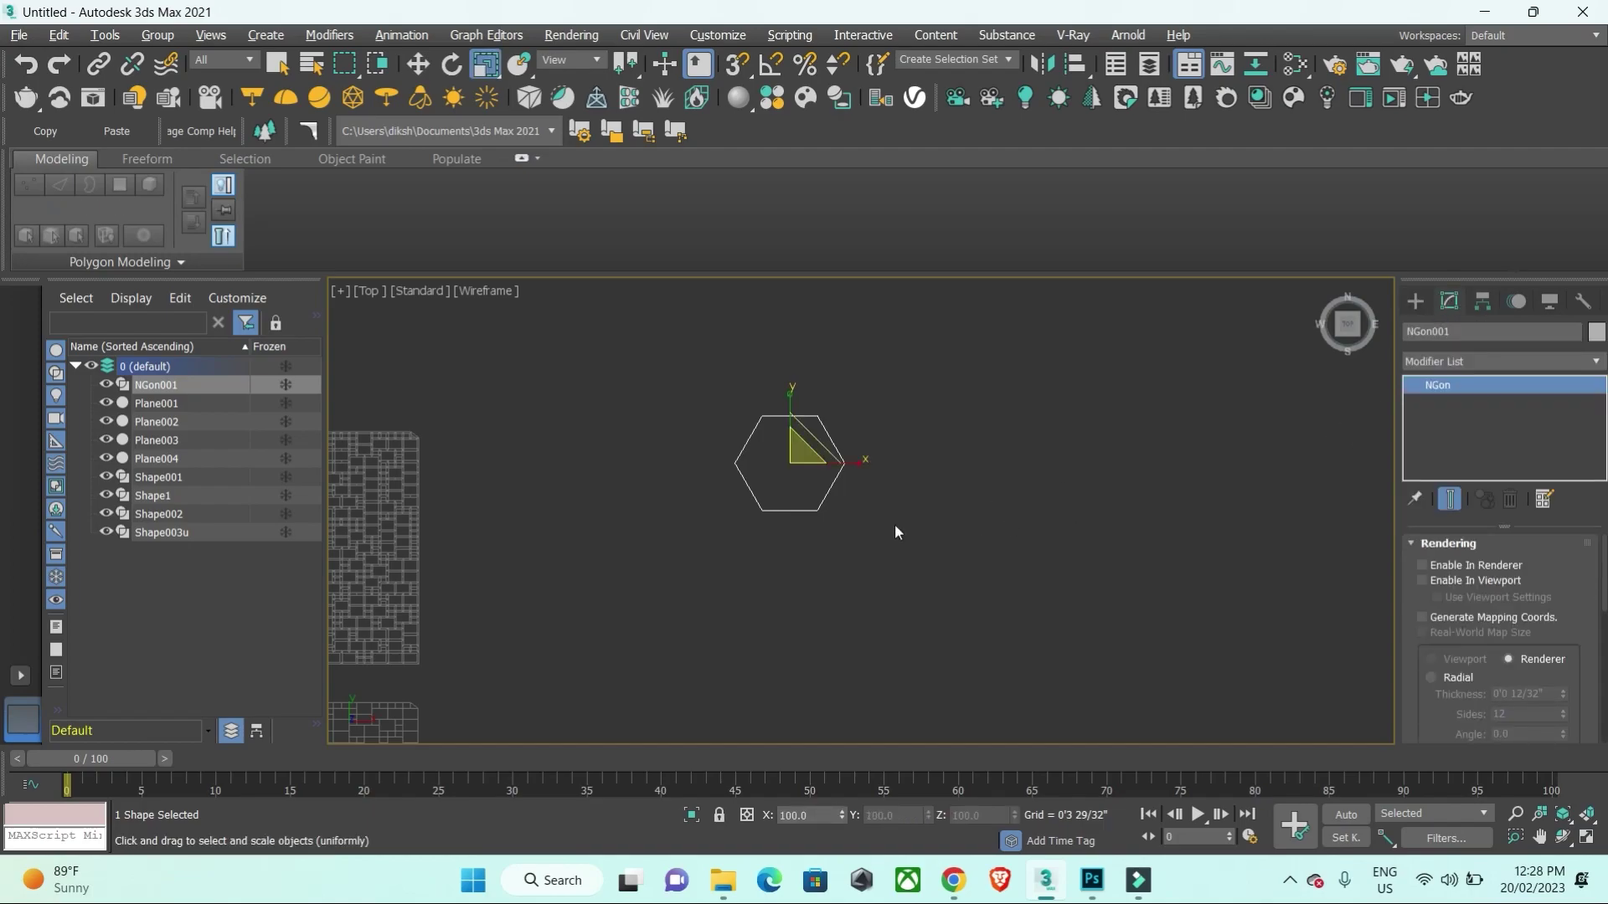
key("w")
left_click(815, 463)
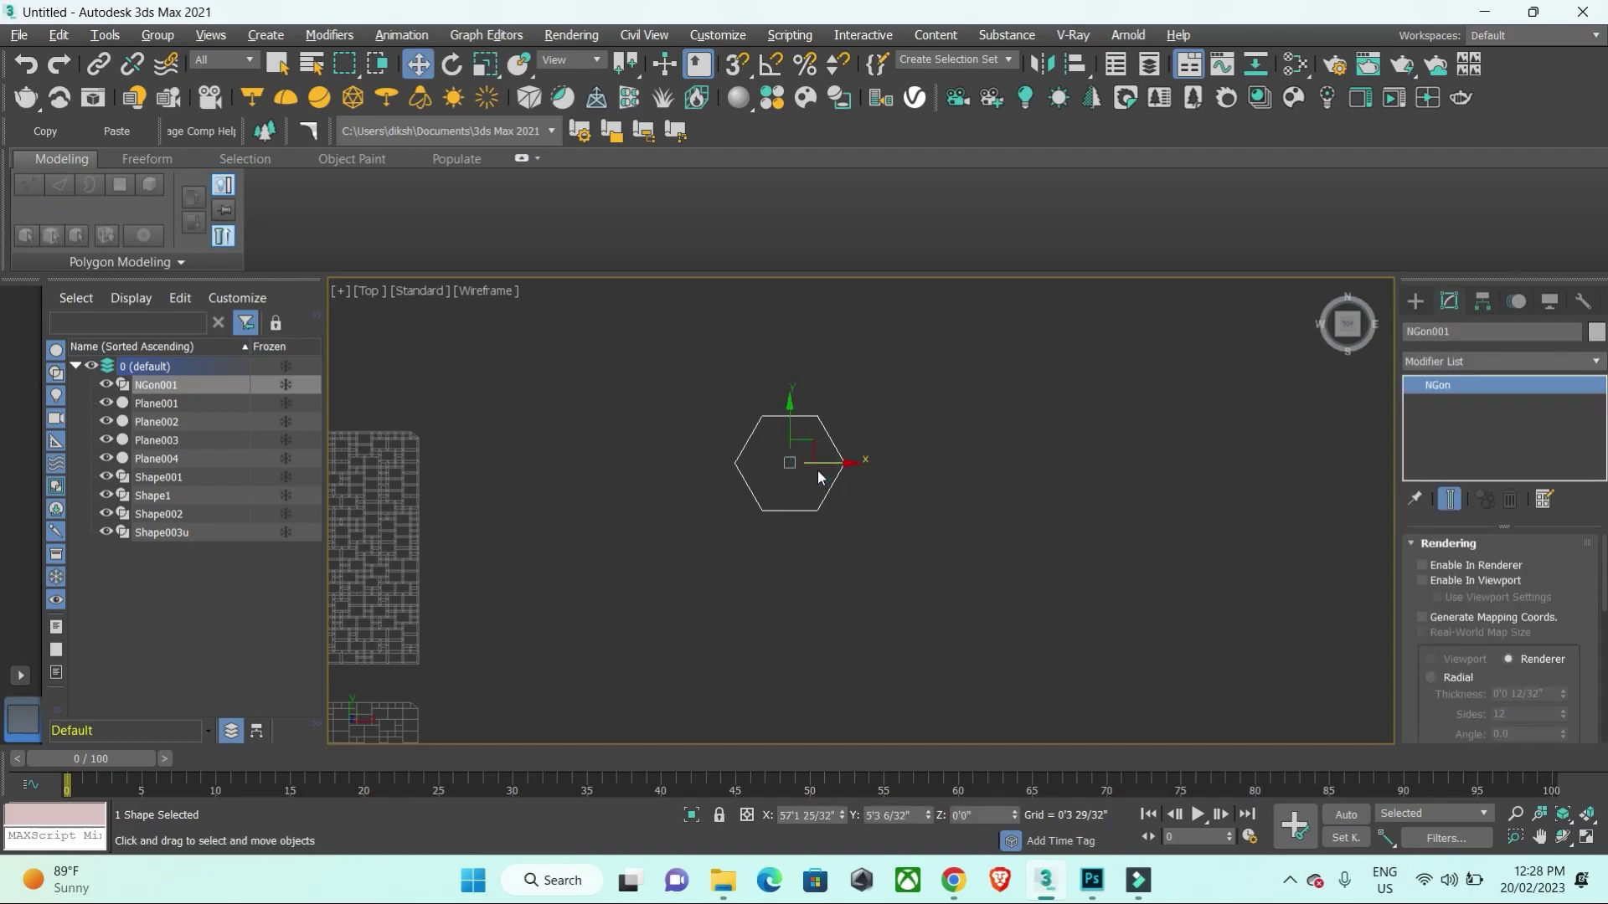
key("s")
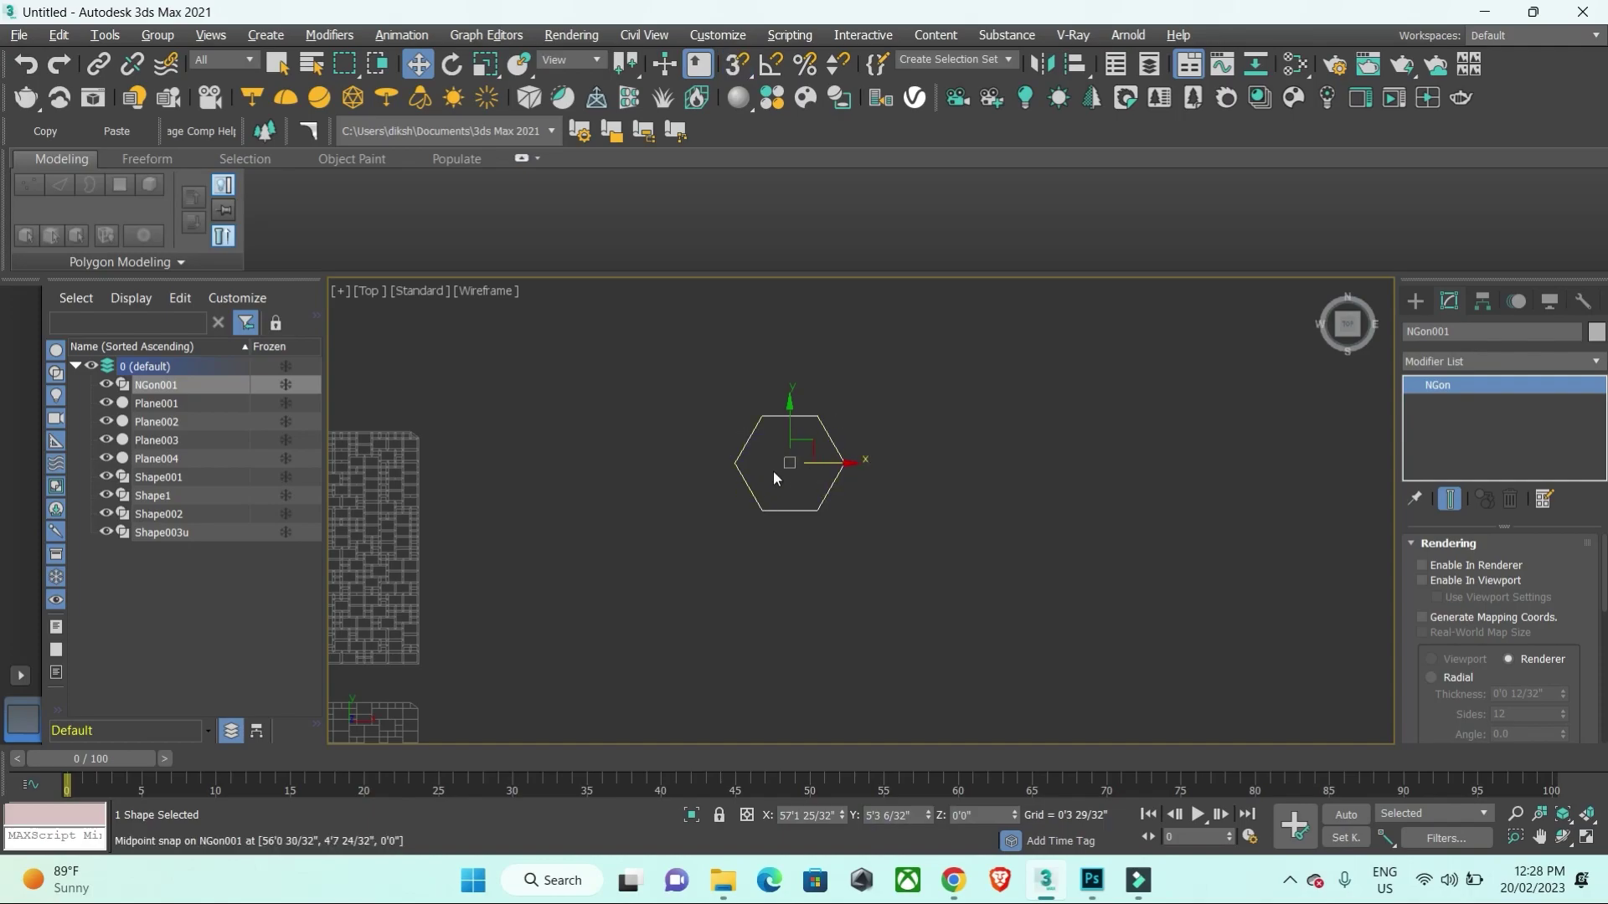
Step: Set snaps to Vertex instead of Midpoint in the snap settings
key("s")
right_click(734, 67)
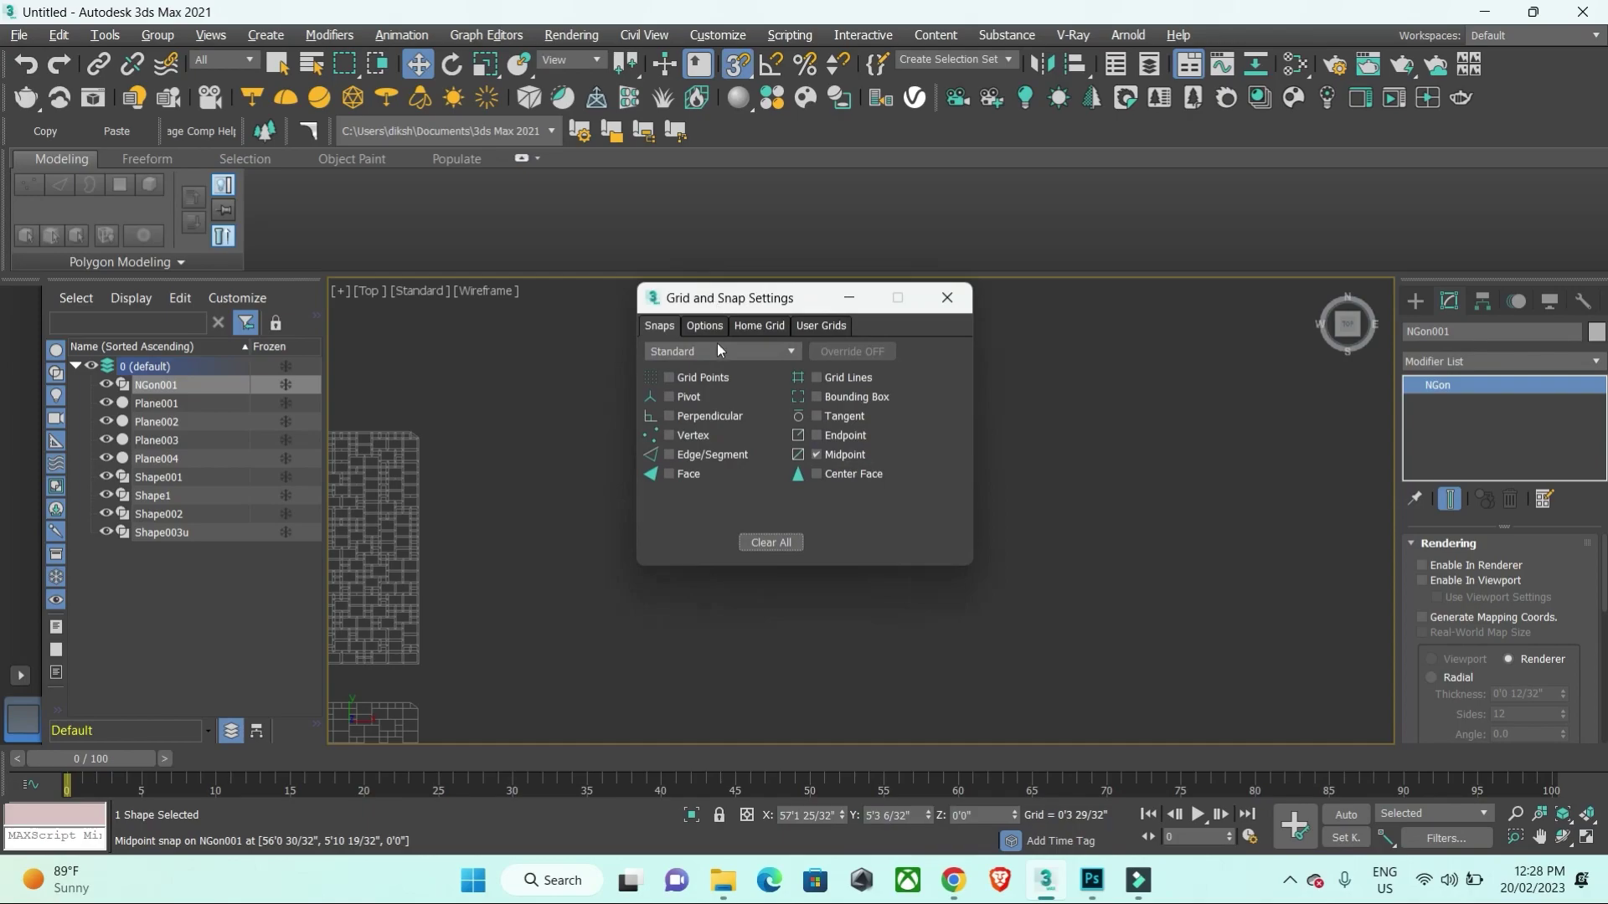
left_click(691, 436)
left_click(816, 454)
left_click(944, 300)
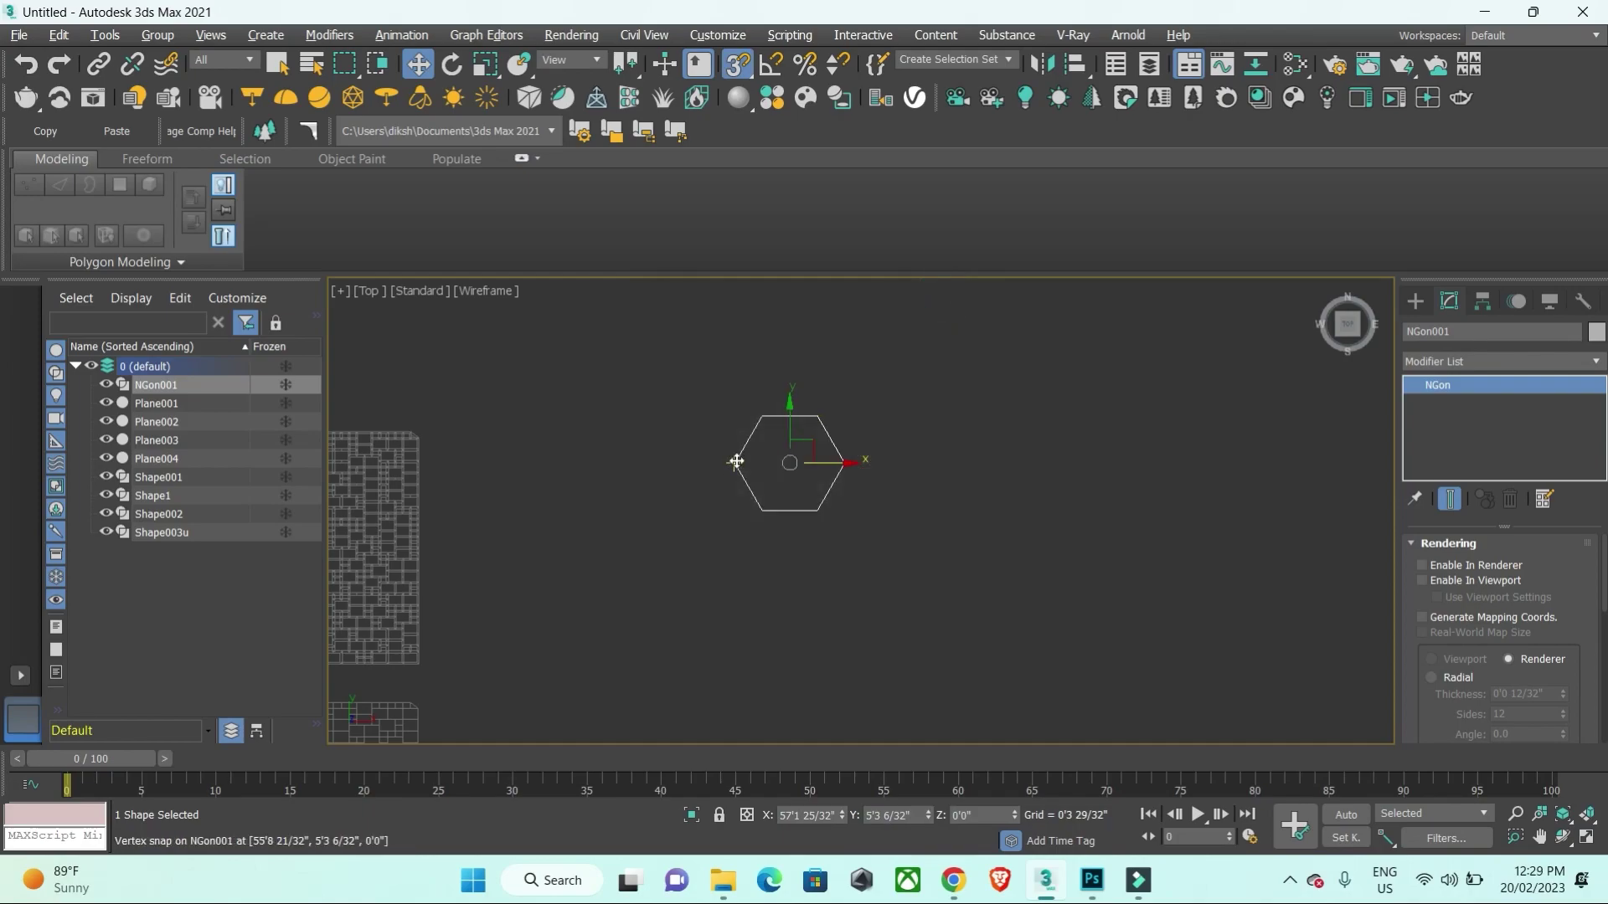
left_click_drag(735, 461, 847, 458, "shift")
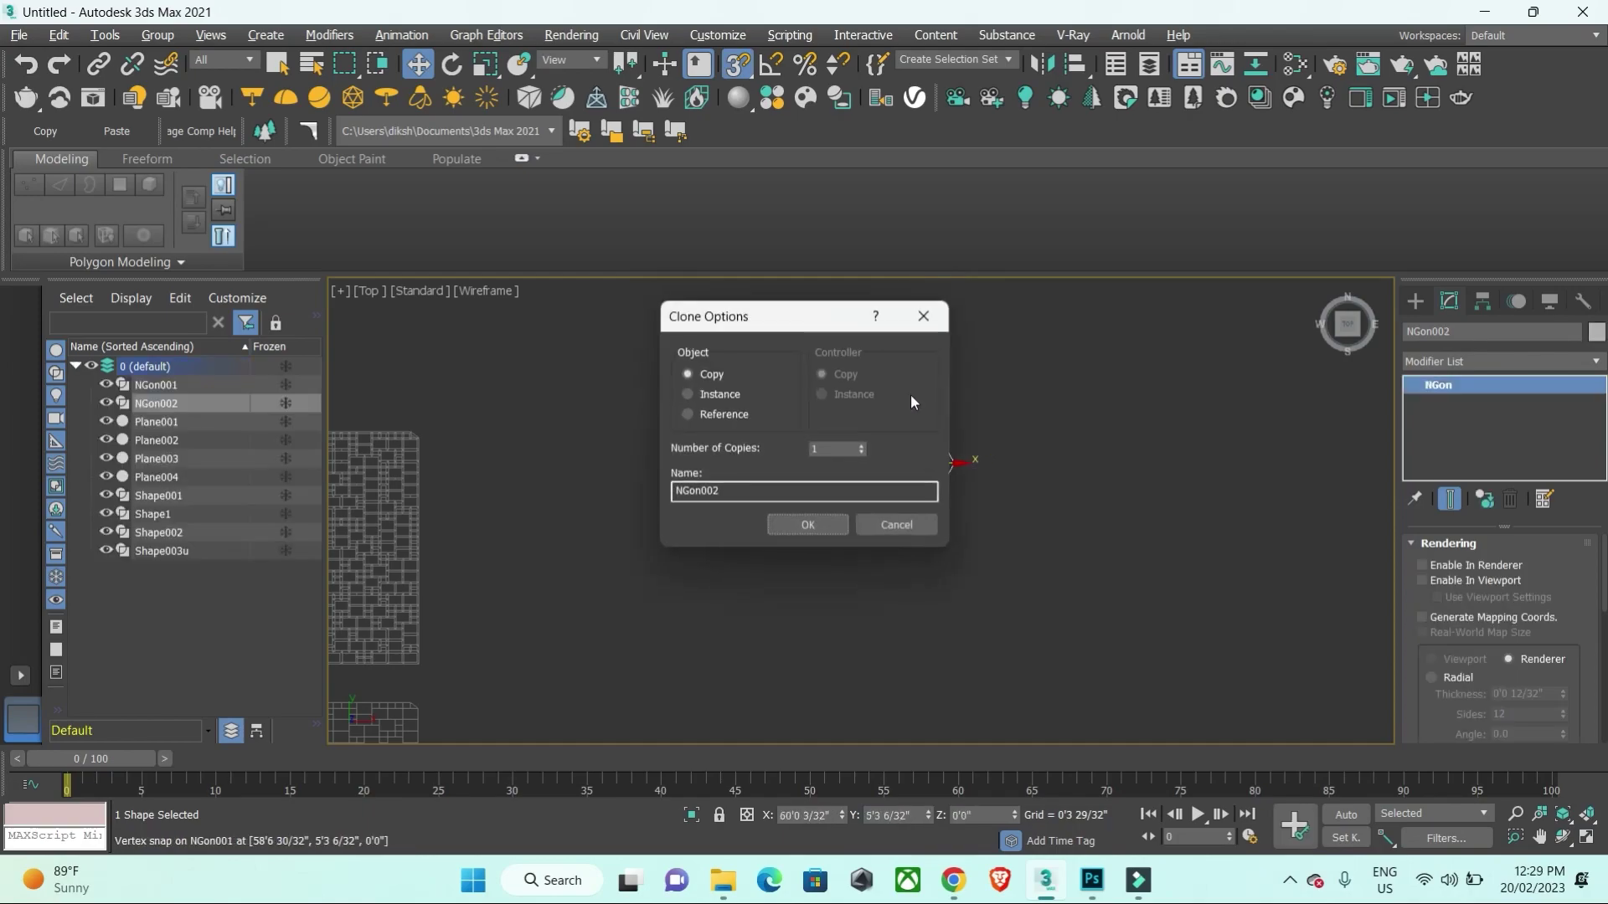
left_click(925, 316)
Step: Rotate the hexagon 90° and Shift-move a copy onto its neighbouring vertex
key("e")
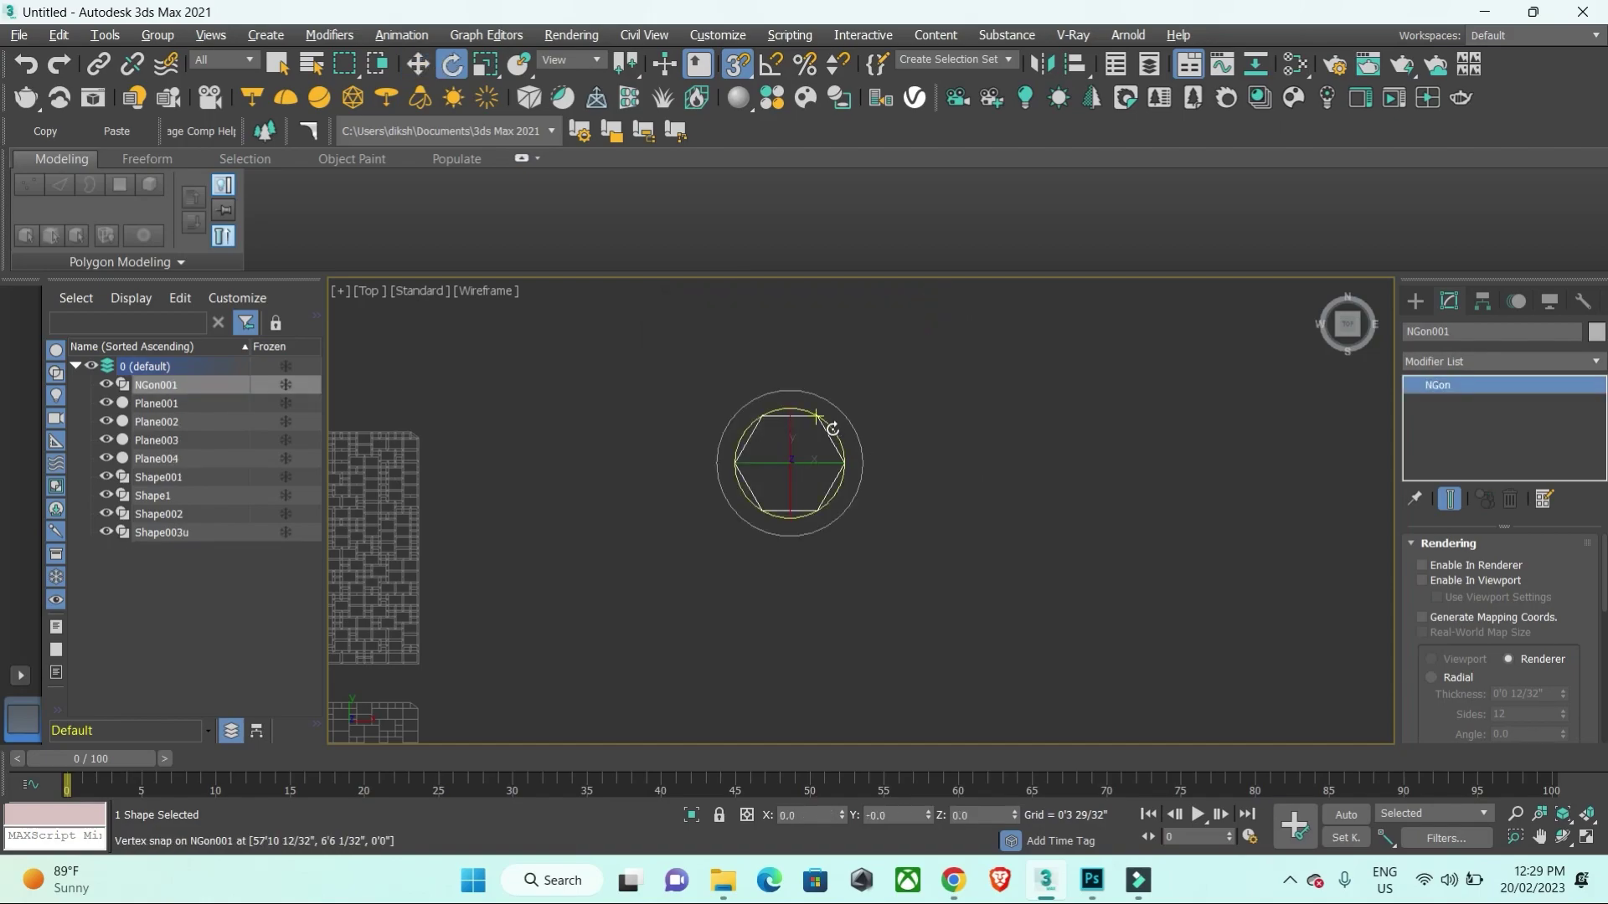
left_click_drag(829, 427, 801, 470)
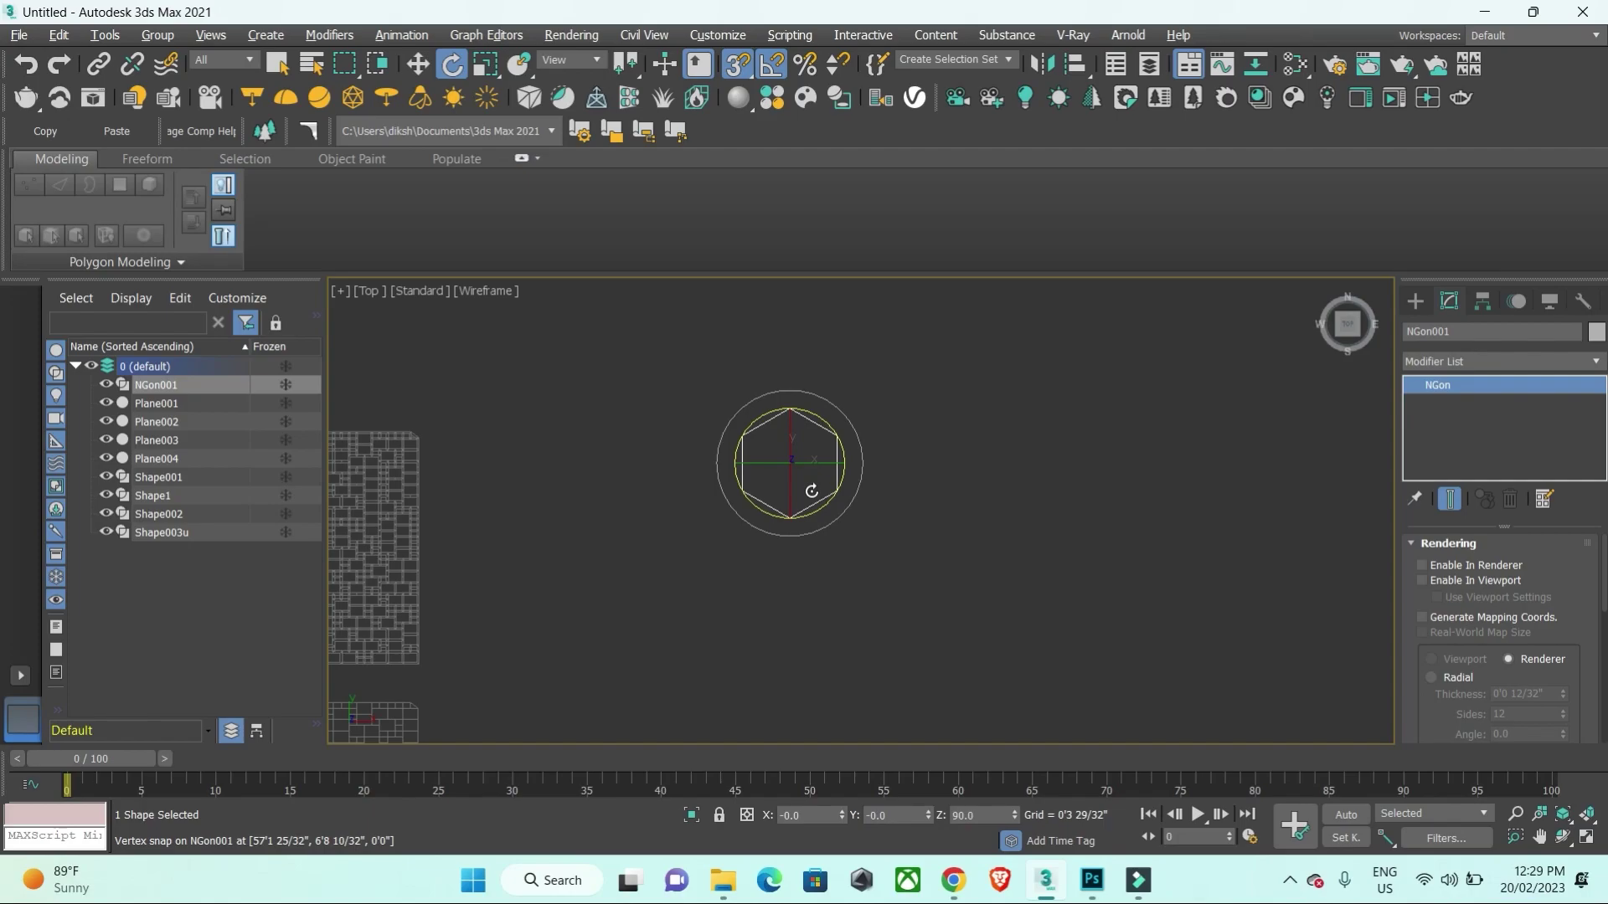
key("w")
left_click_drag(746, 436, 833, 437, "shift")
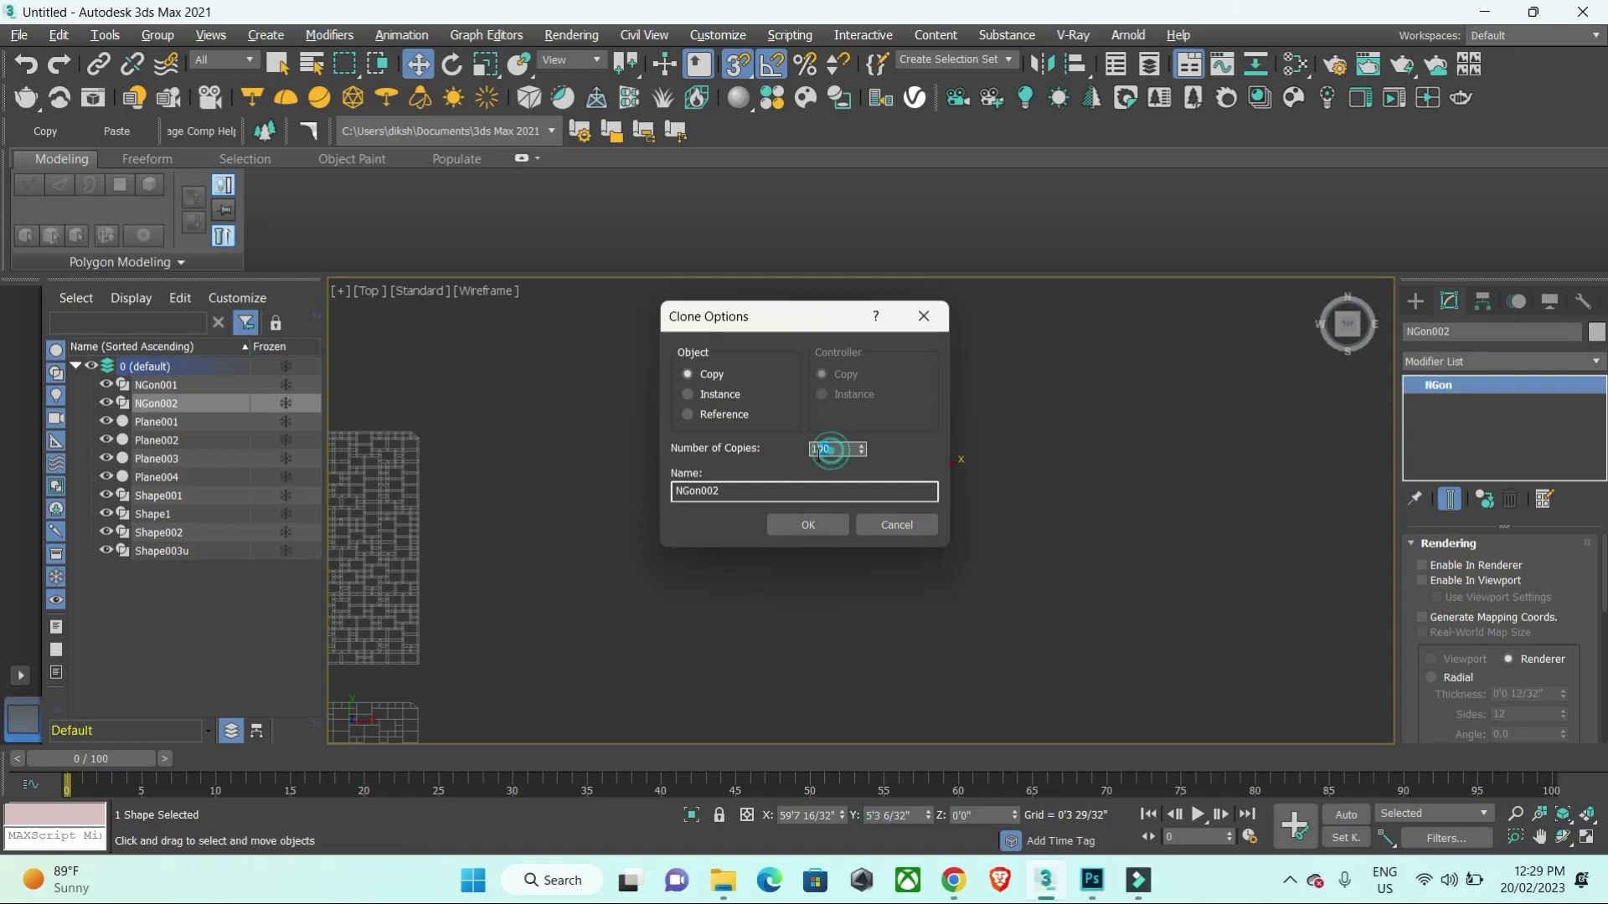
Step: Make 10 copies in a row, then clone the whole row downward to interlock
left_click(812, 523)
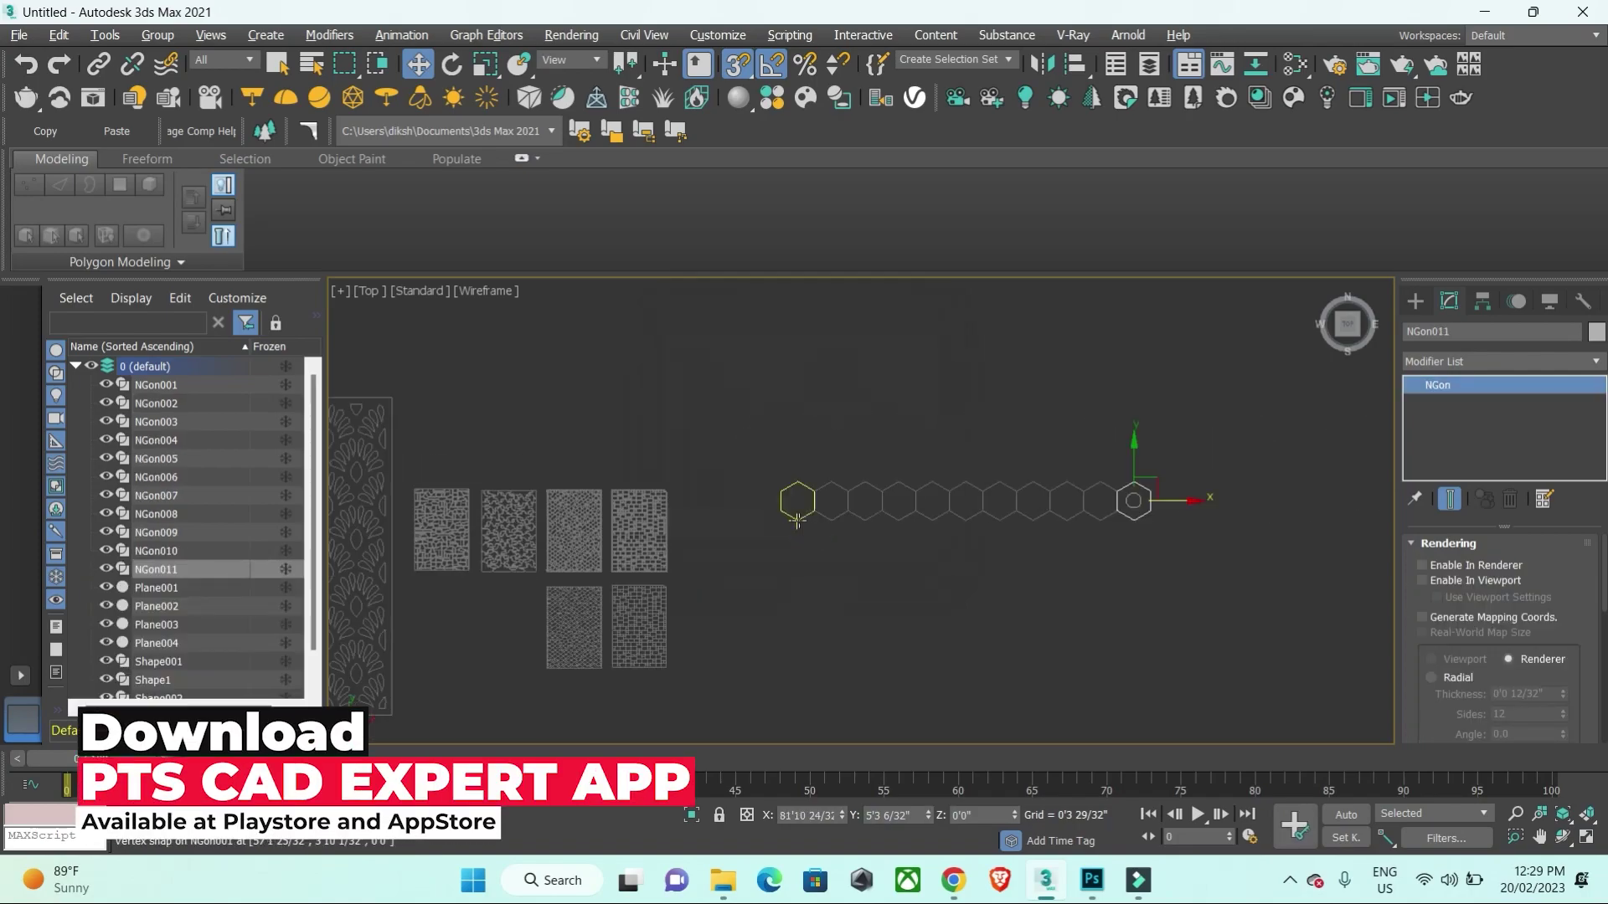
scroll(797, 519, "down", 2)
left_click_drag(785, 447, 774, 438)
scroll(994, 488, "up", 3)
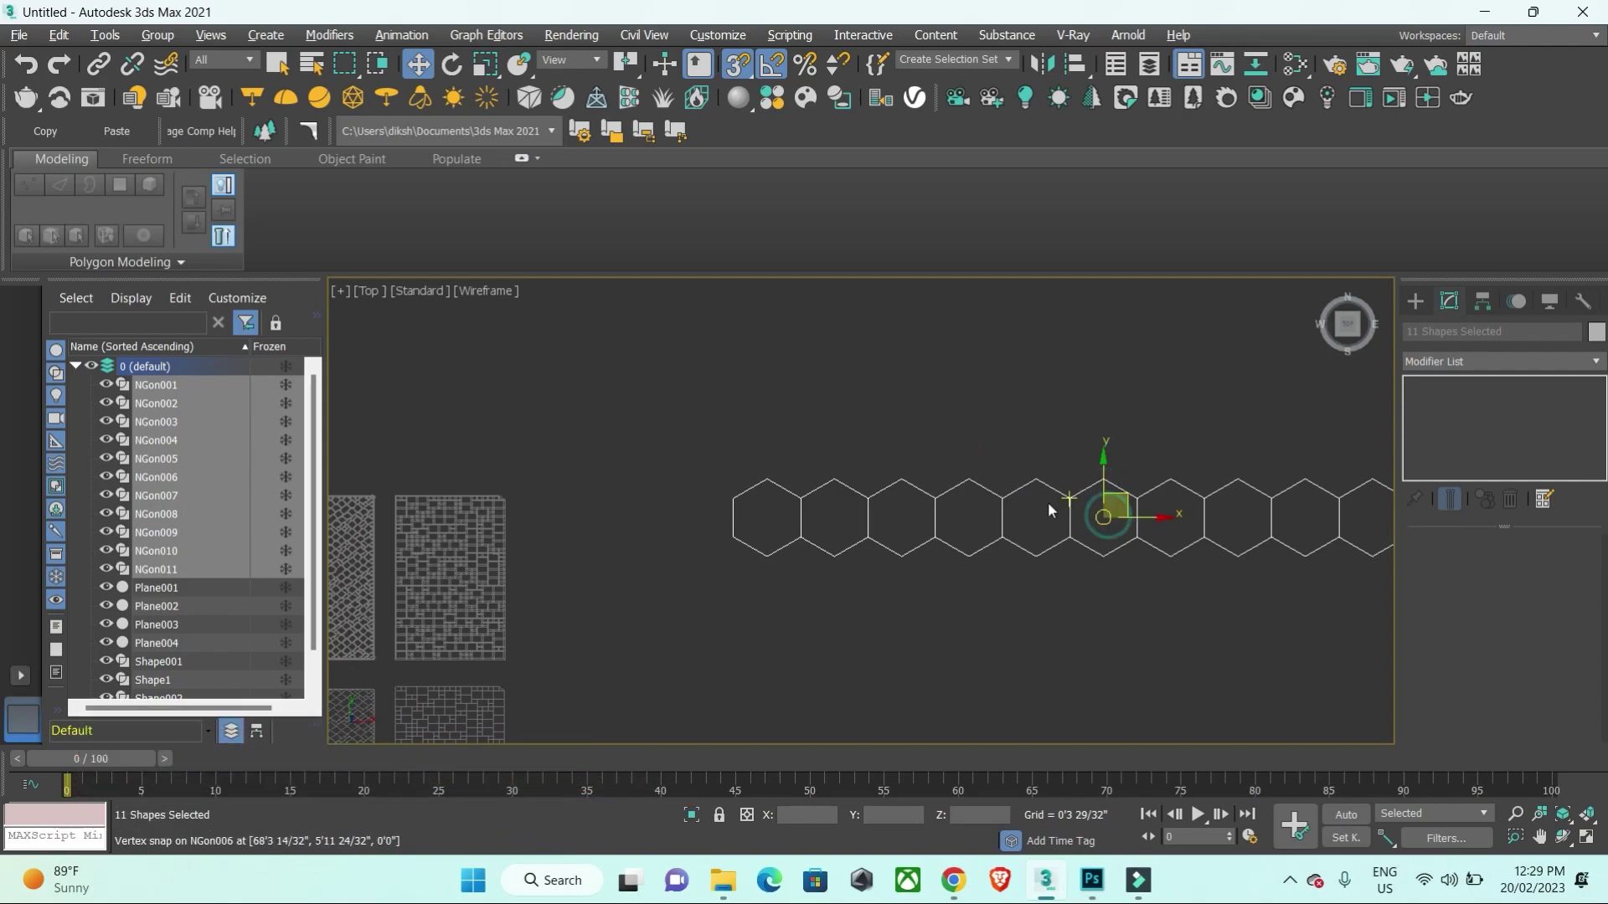
mouse_move(1036, 479)
left_mouse_down("shift")
mouse_move(1057, 559)
mouse_move(1069, 536)
left_mouse_up("shift")
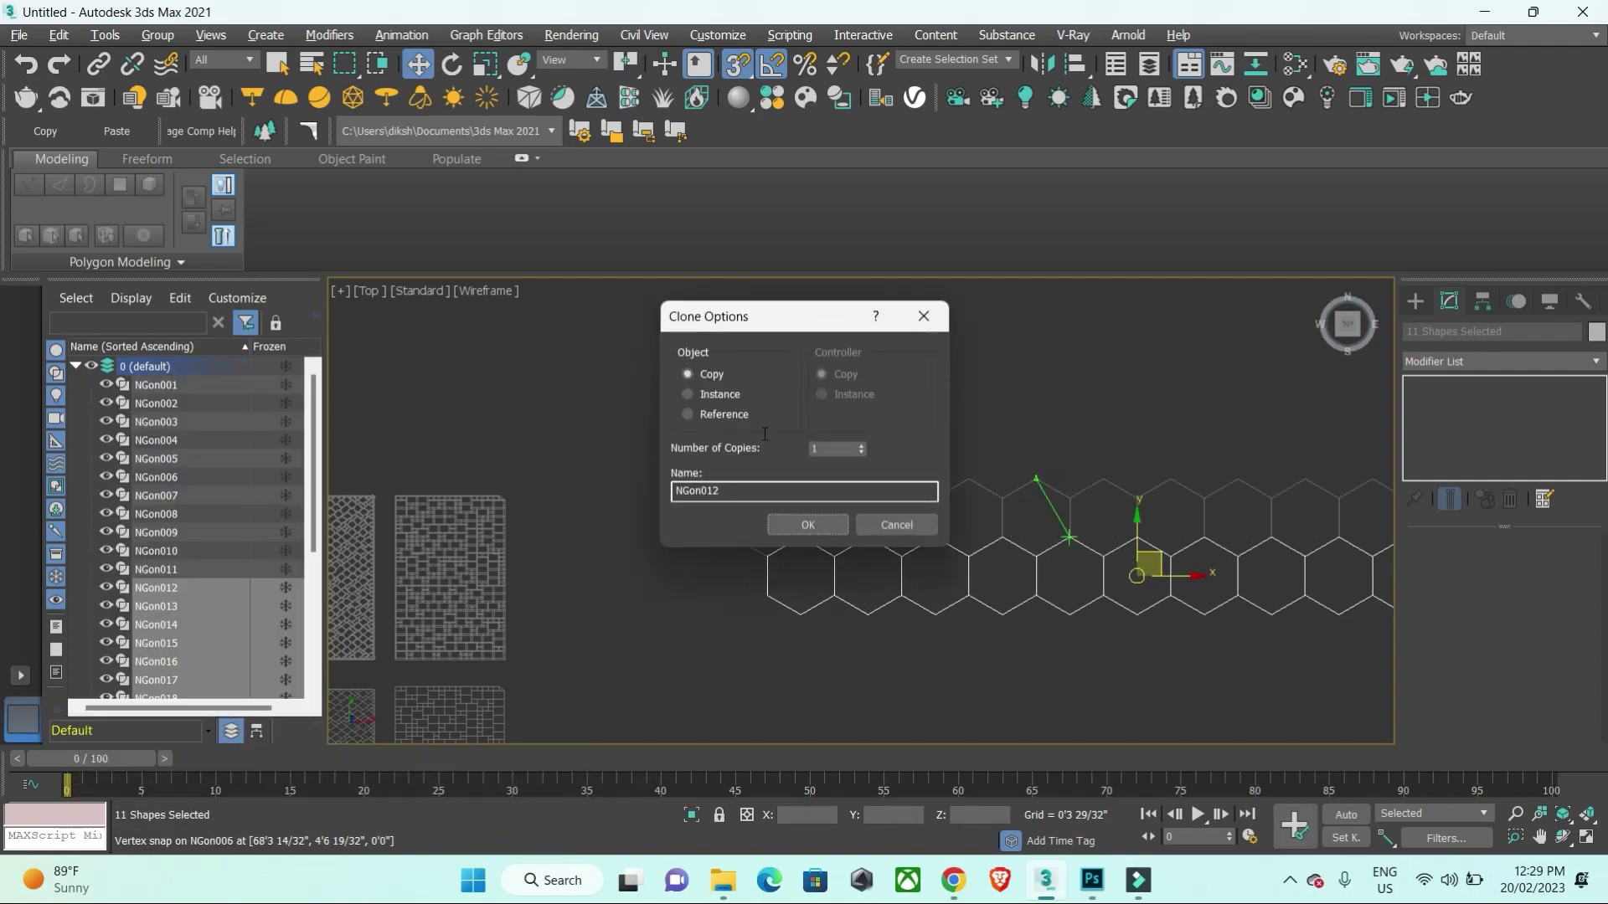
left_click(807, 525)
Step: In Perspective view, hide the tree panels and extra shapes, then pick the right-end hexagon
key("alt+w")
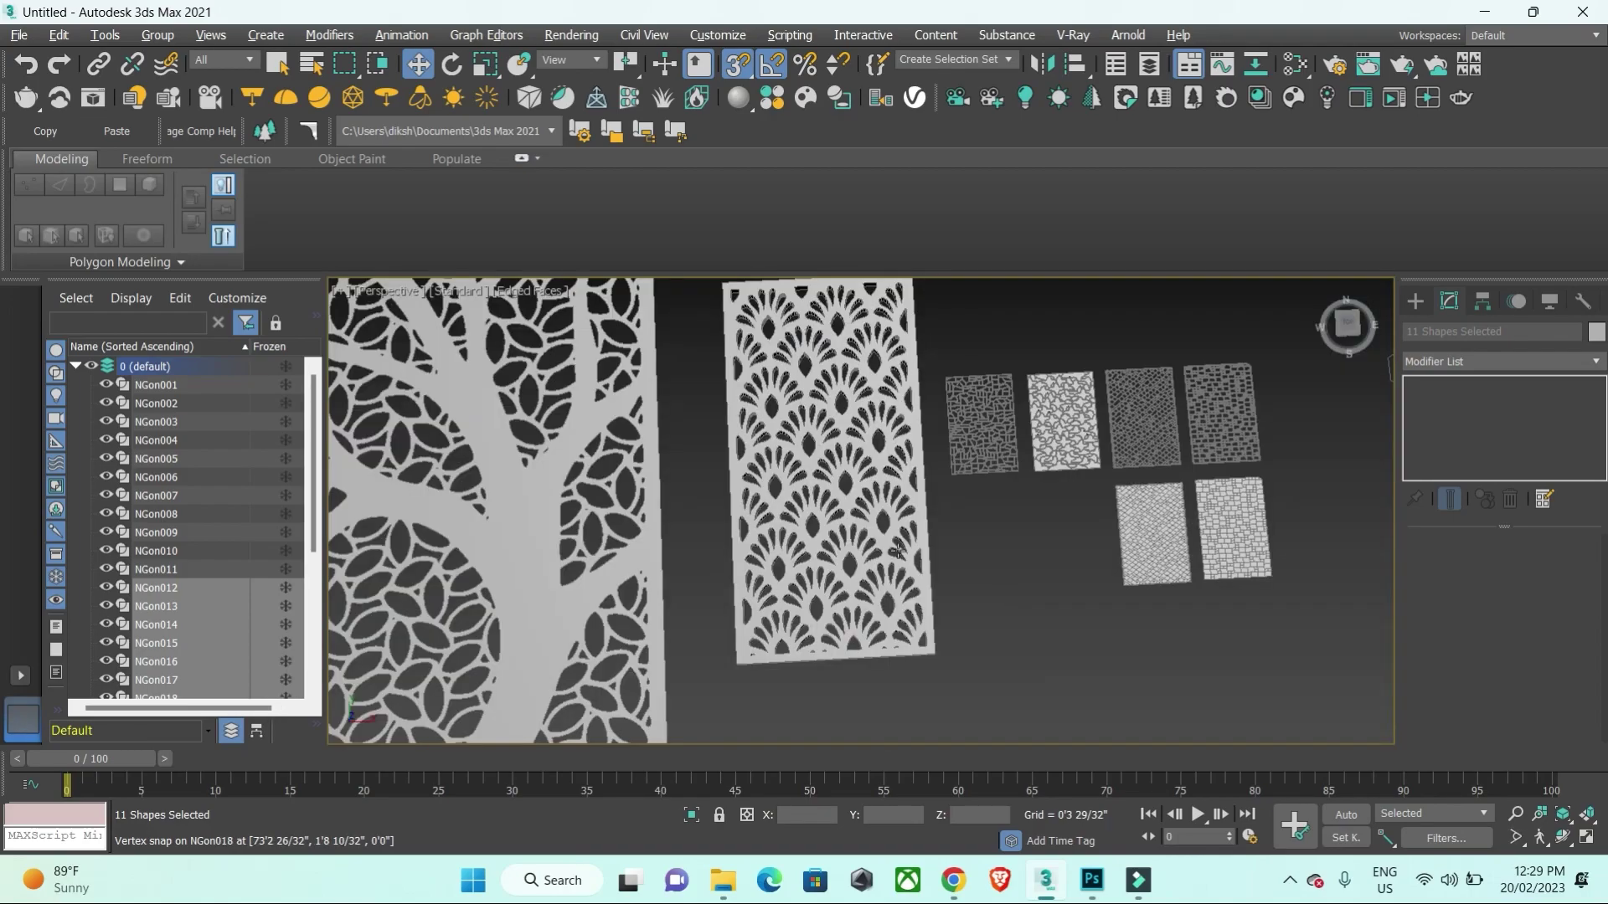
scroll(947, 474, "up", 2)
scroll(971, 436, "up", 2)
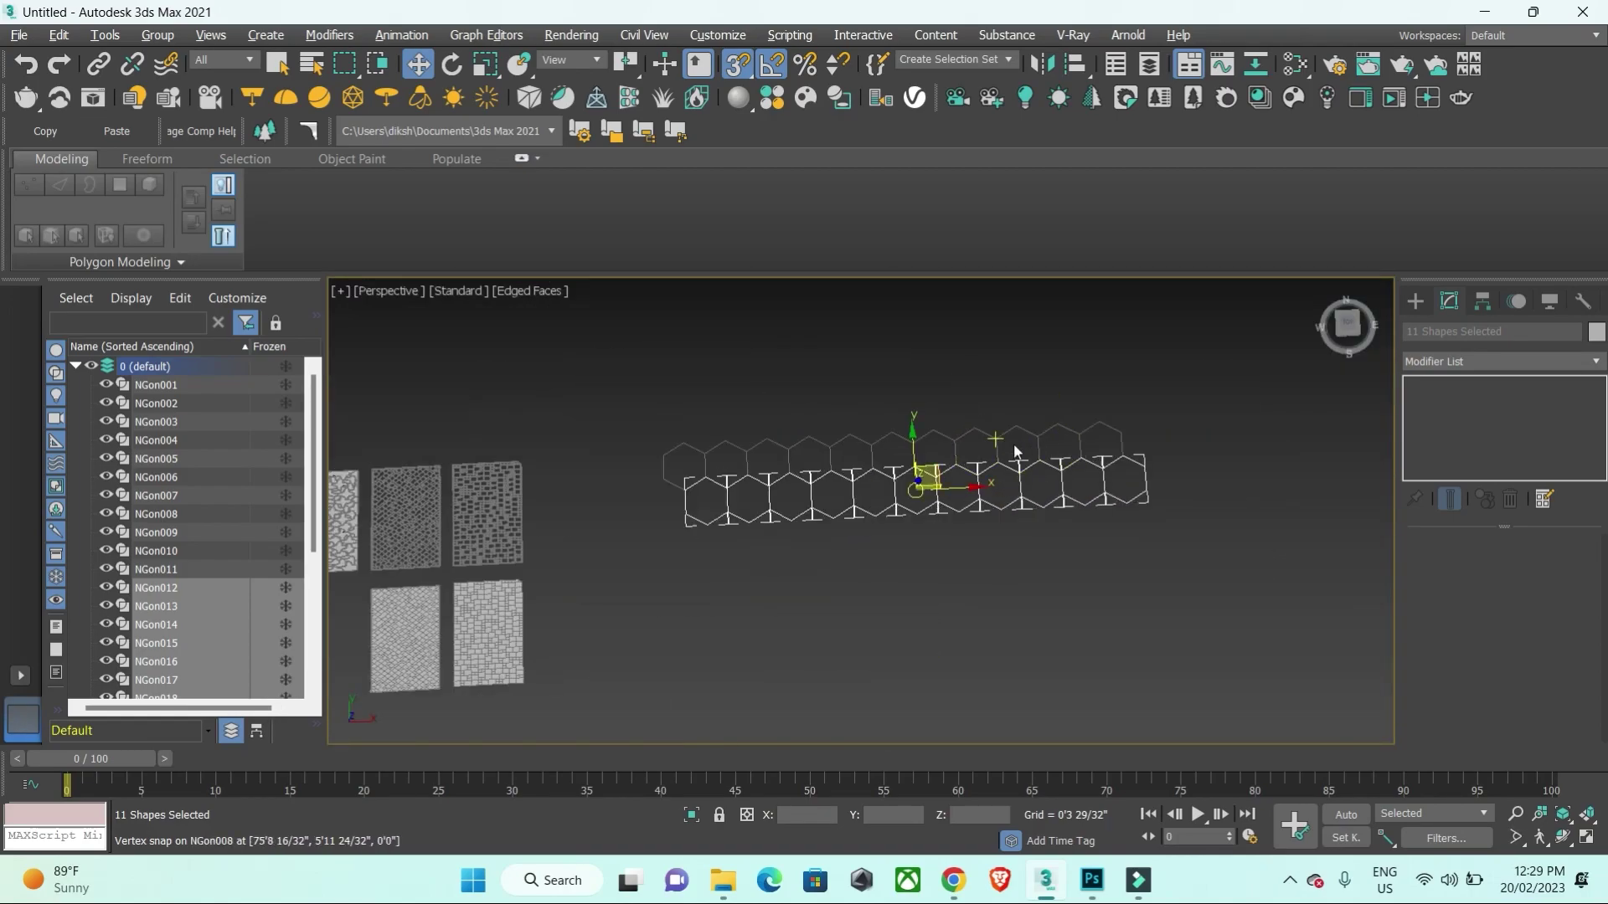
left_click(983, 561)
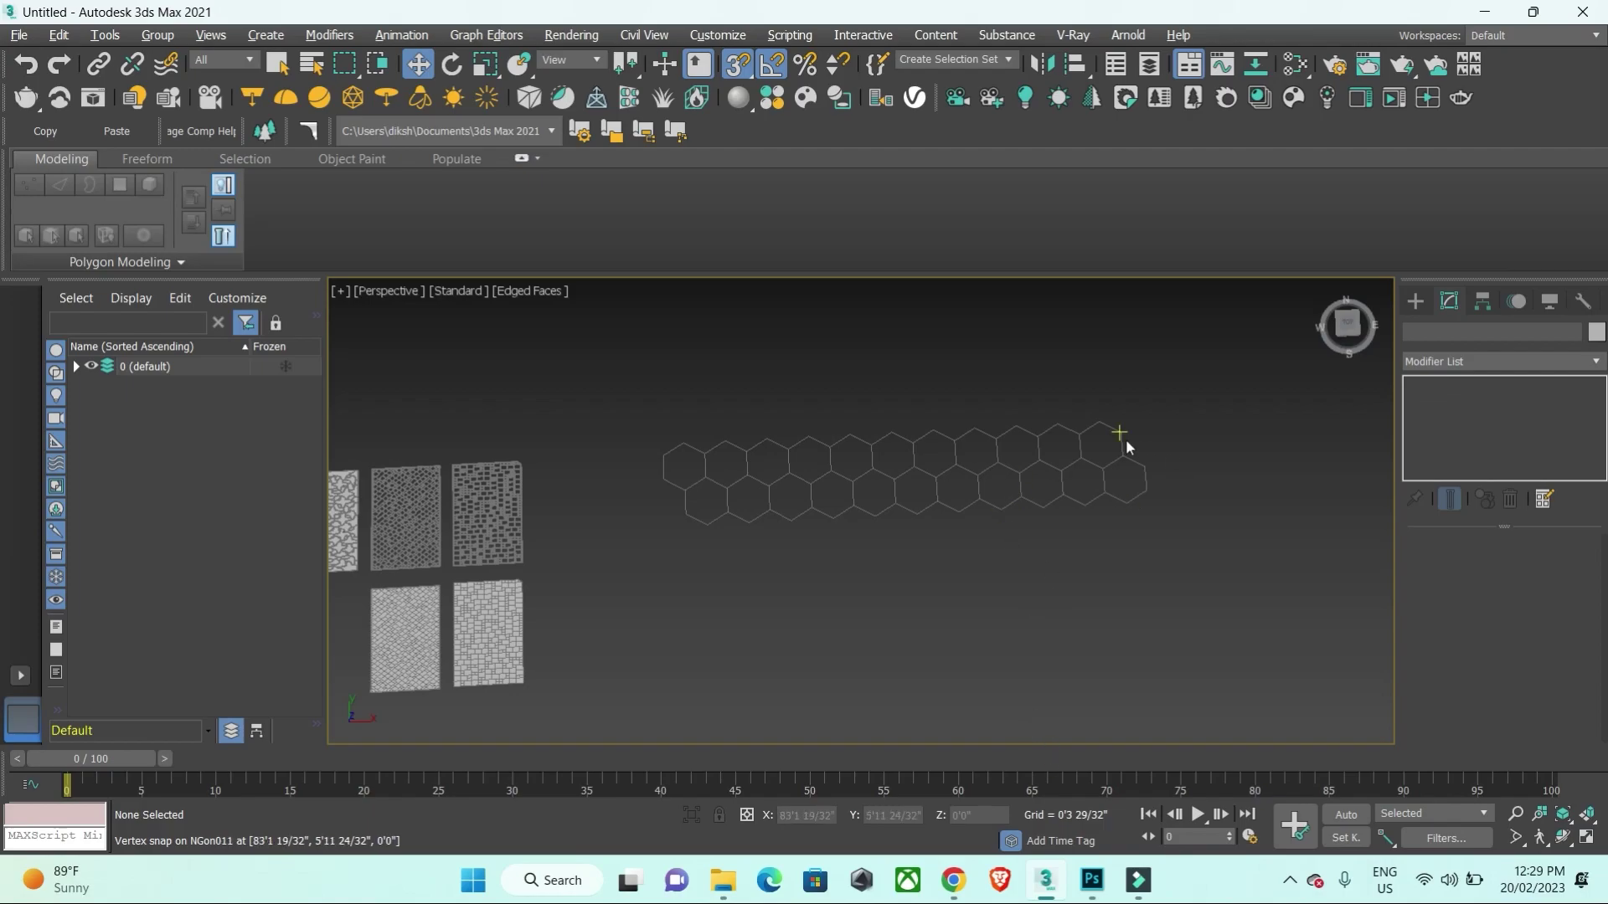
scroll(1119, 434, "down", 5)
left_click_drag(1026, 590, 720, 327)
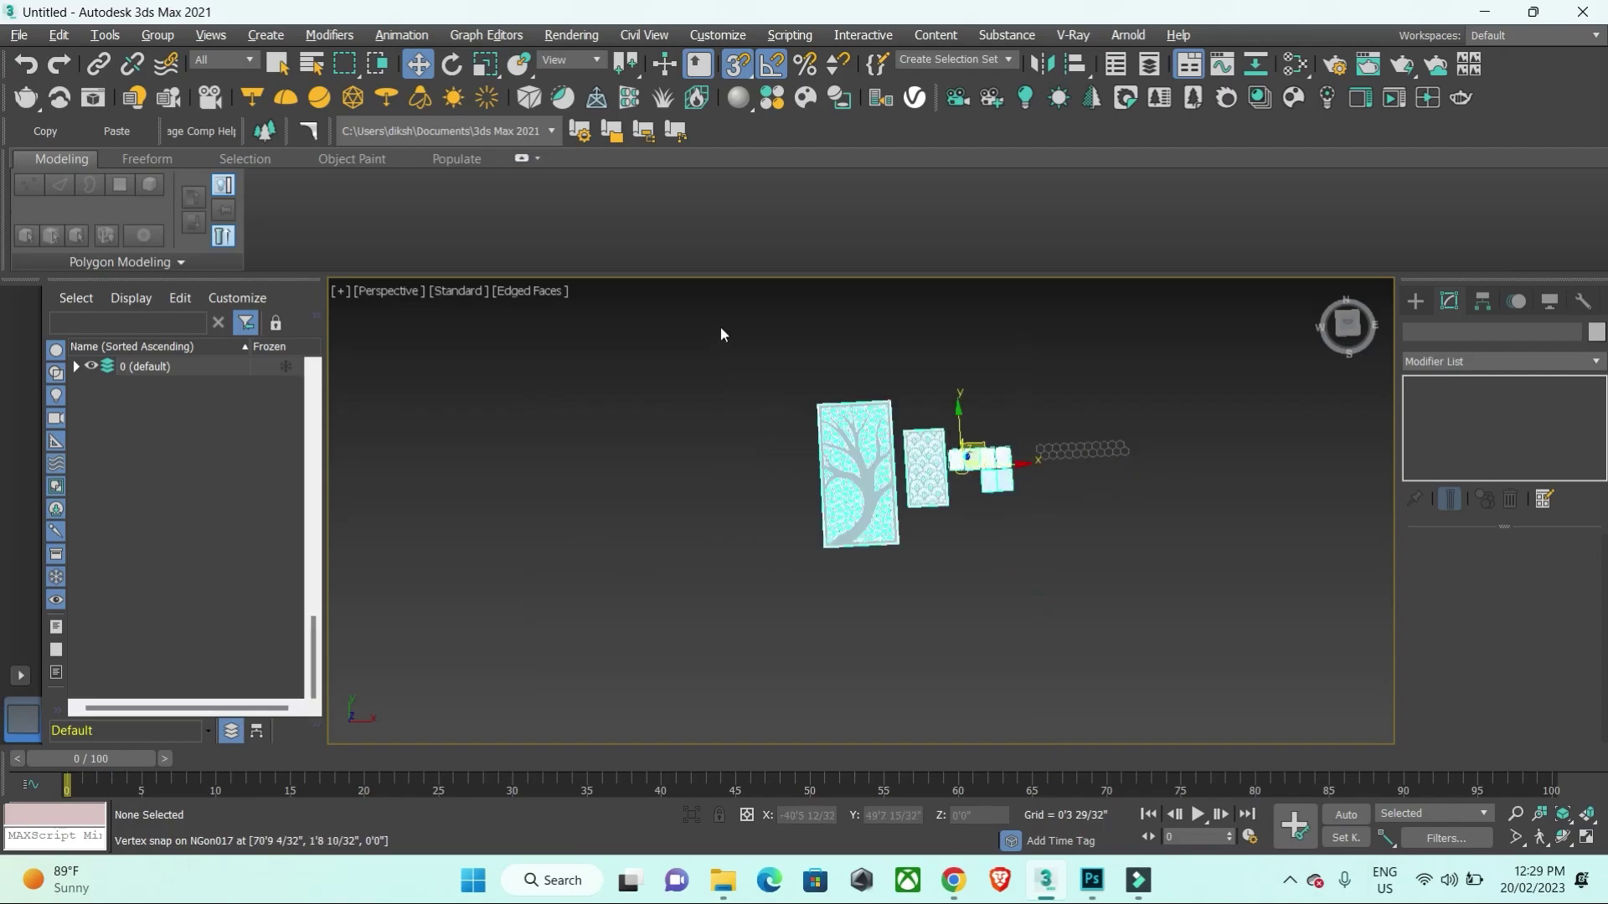
right_click(921, 458)
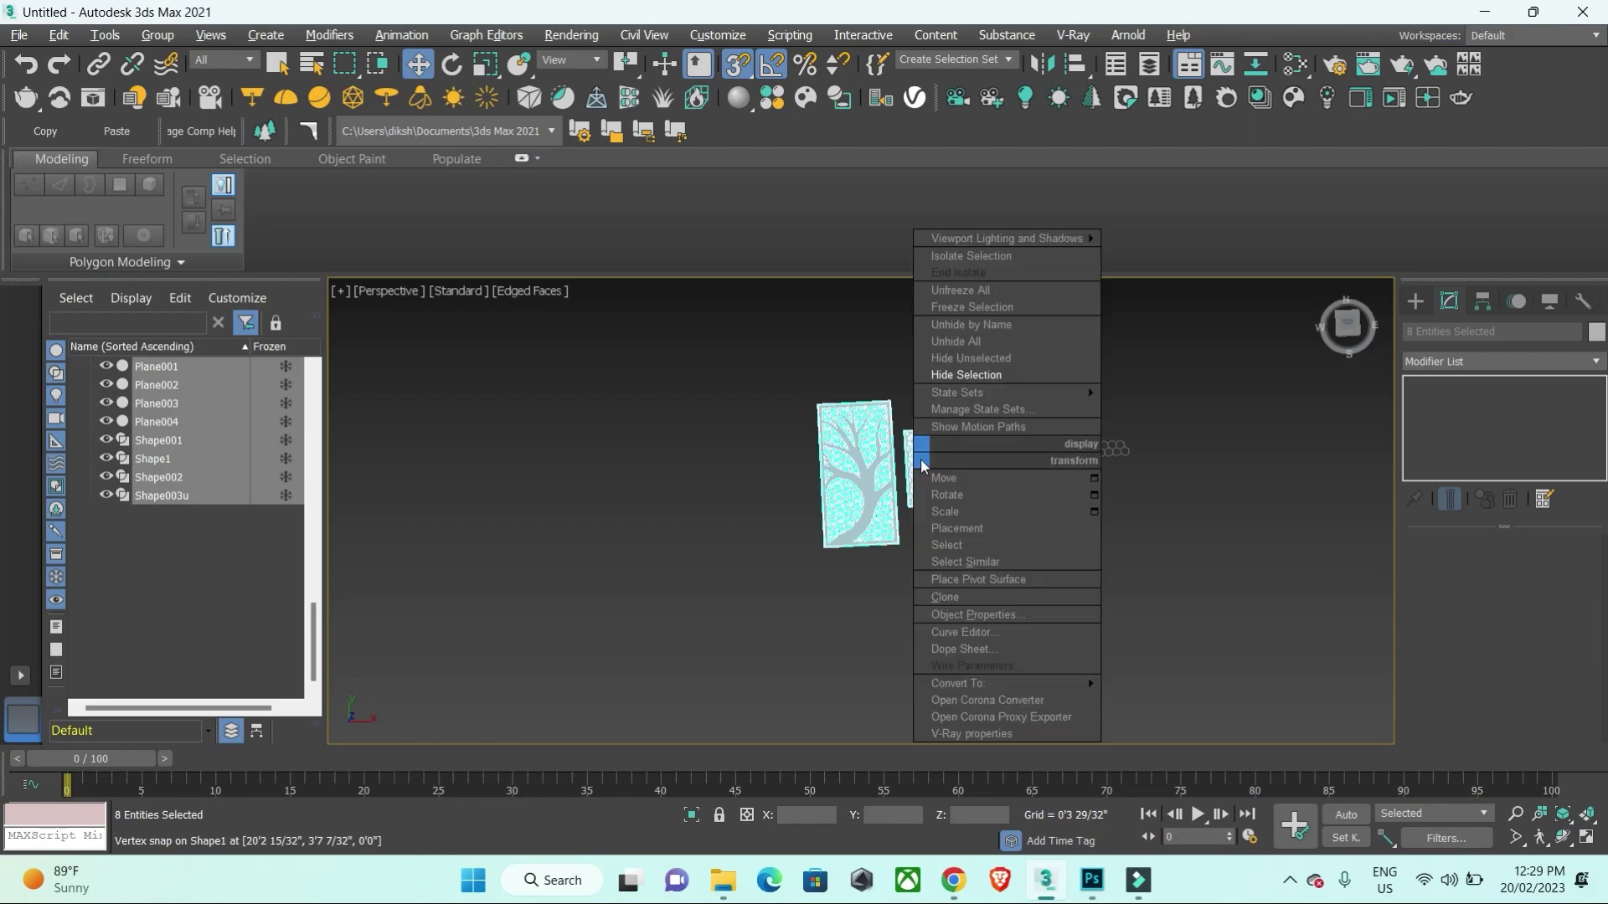
left_click(989, 376)
scroll(1053, 492, "up", 2)
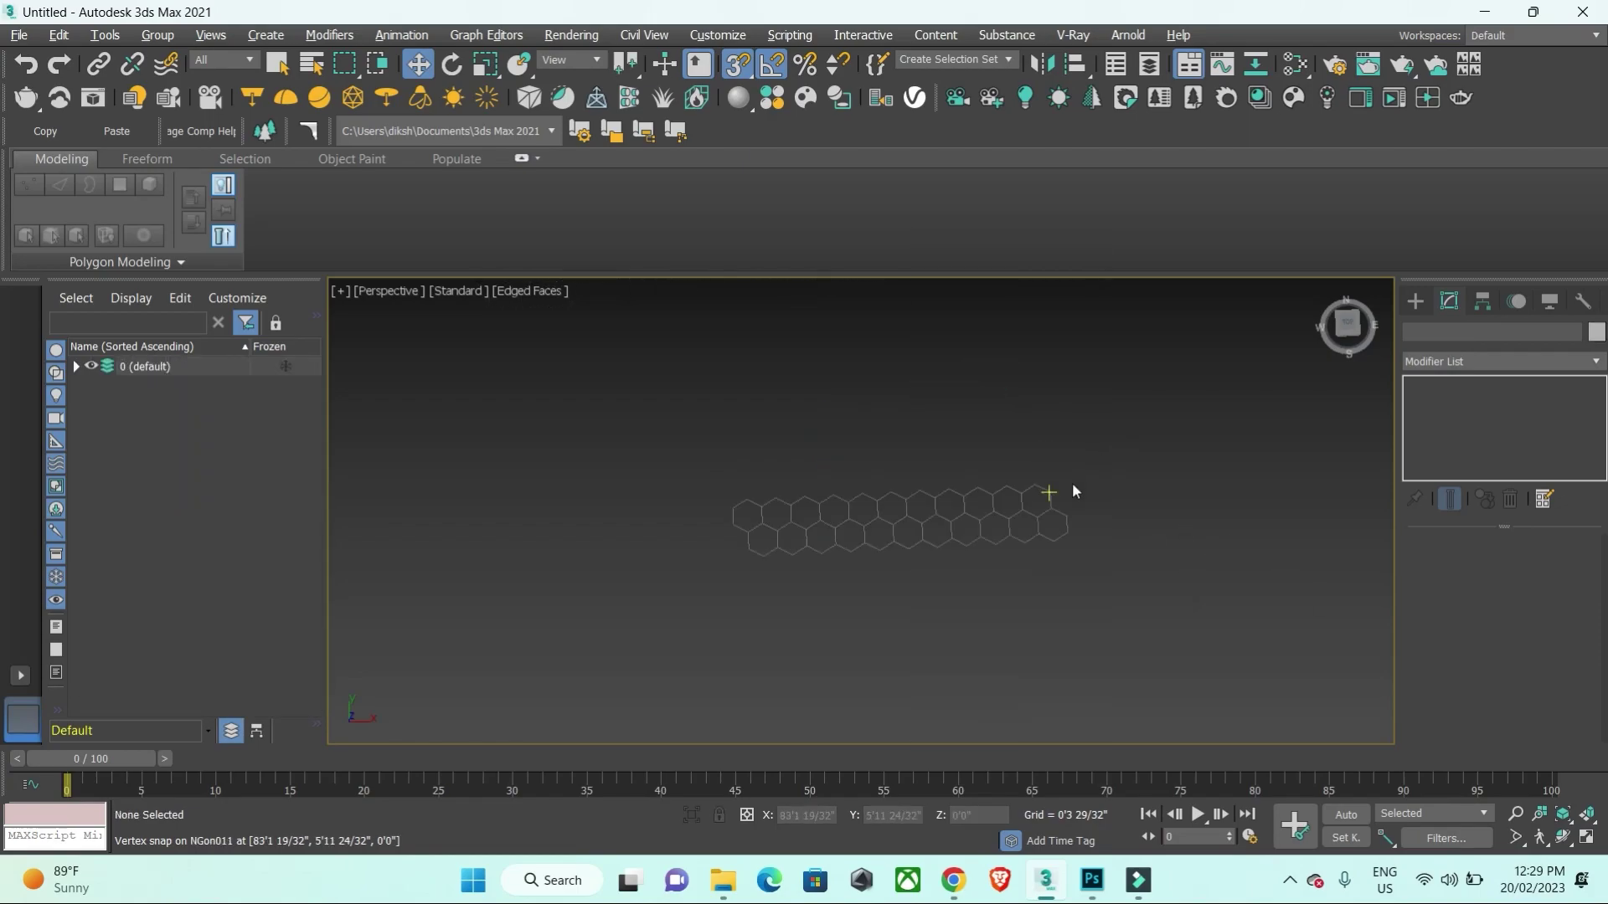
scroll(1059, 530, "up", 3)
left_click(1060, 532)
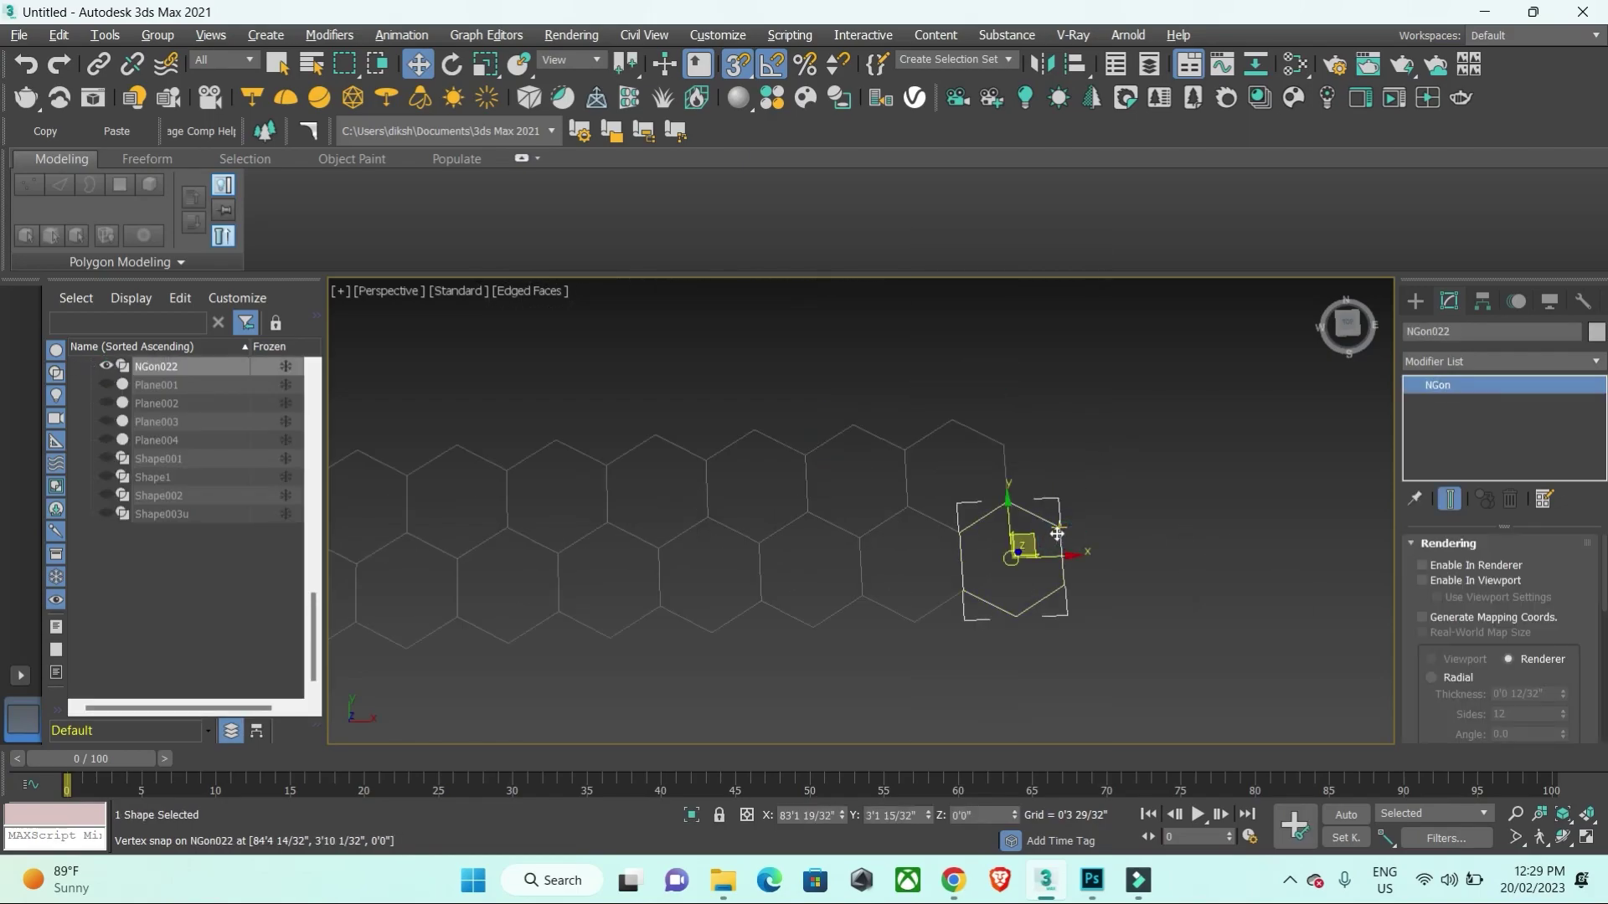
Step: Convert NGon022 to an Editable Spline and enter its Spline sub-level
right_click(1058, 540)
mouse_move(1092, 757)
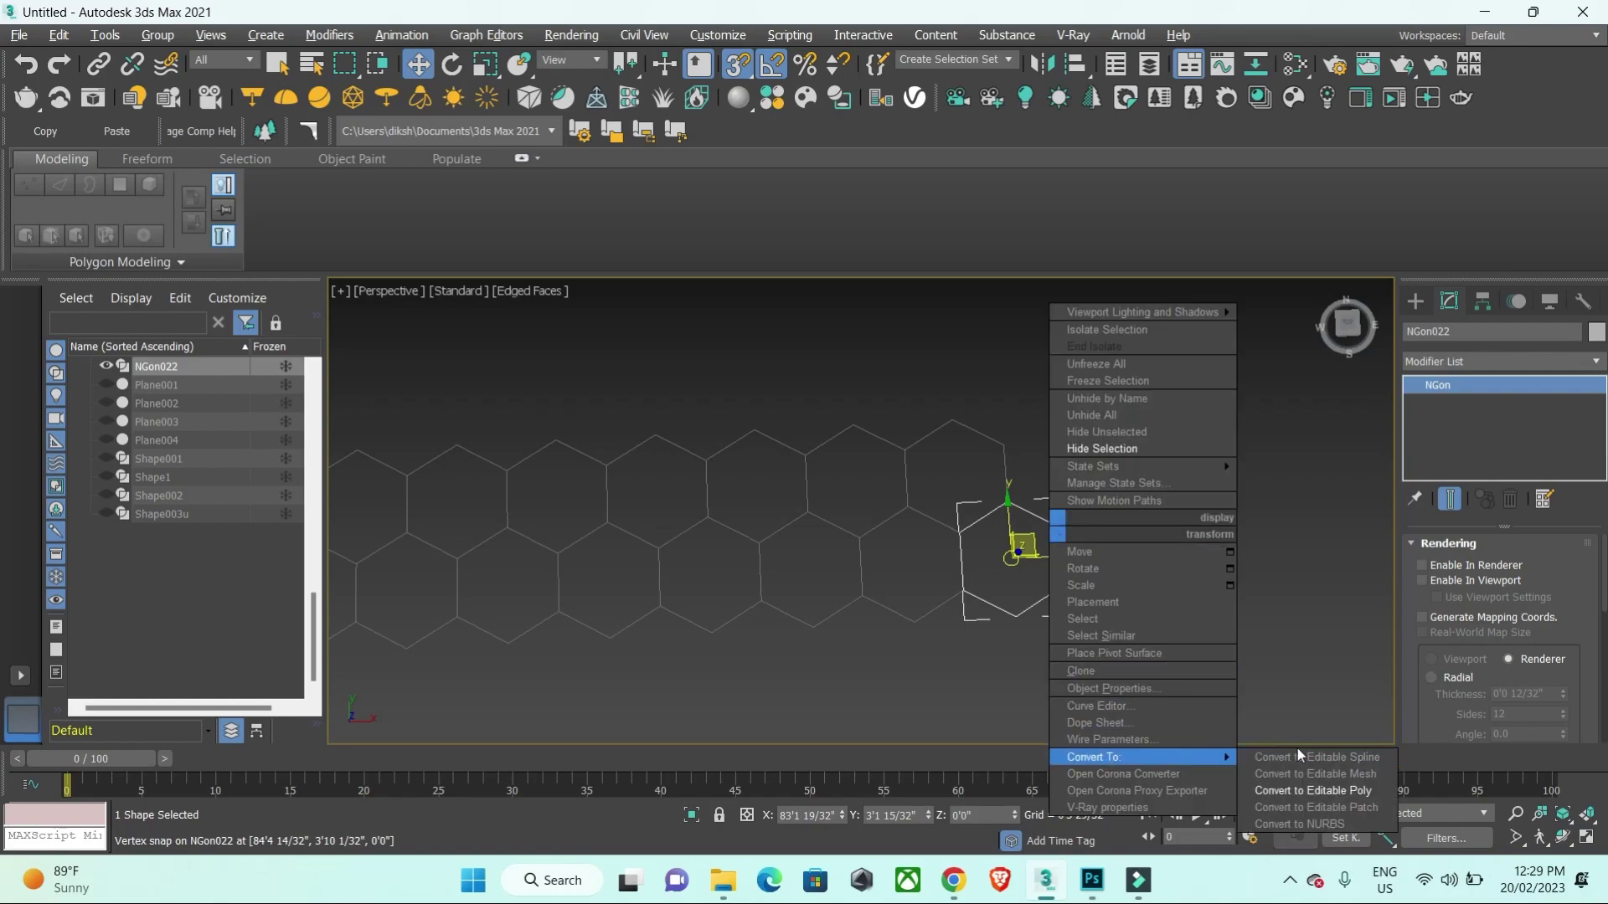
left_click(1300, 757)
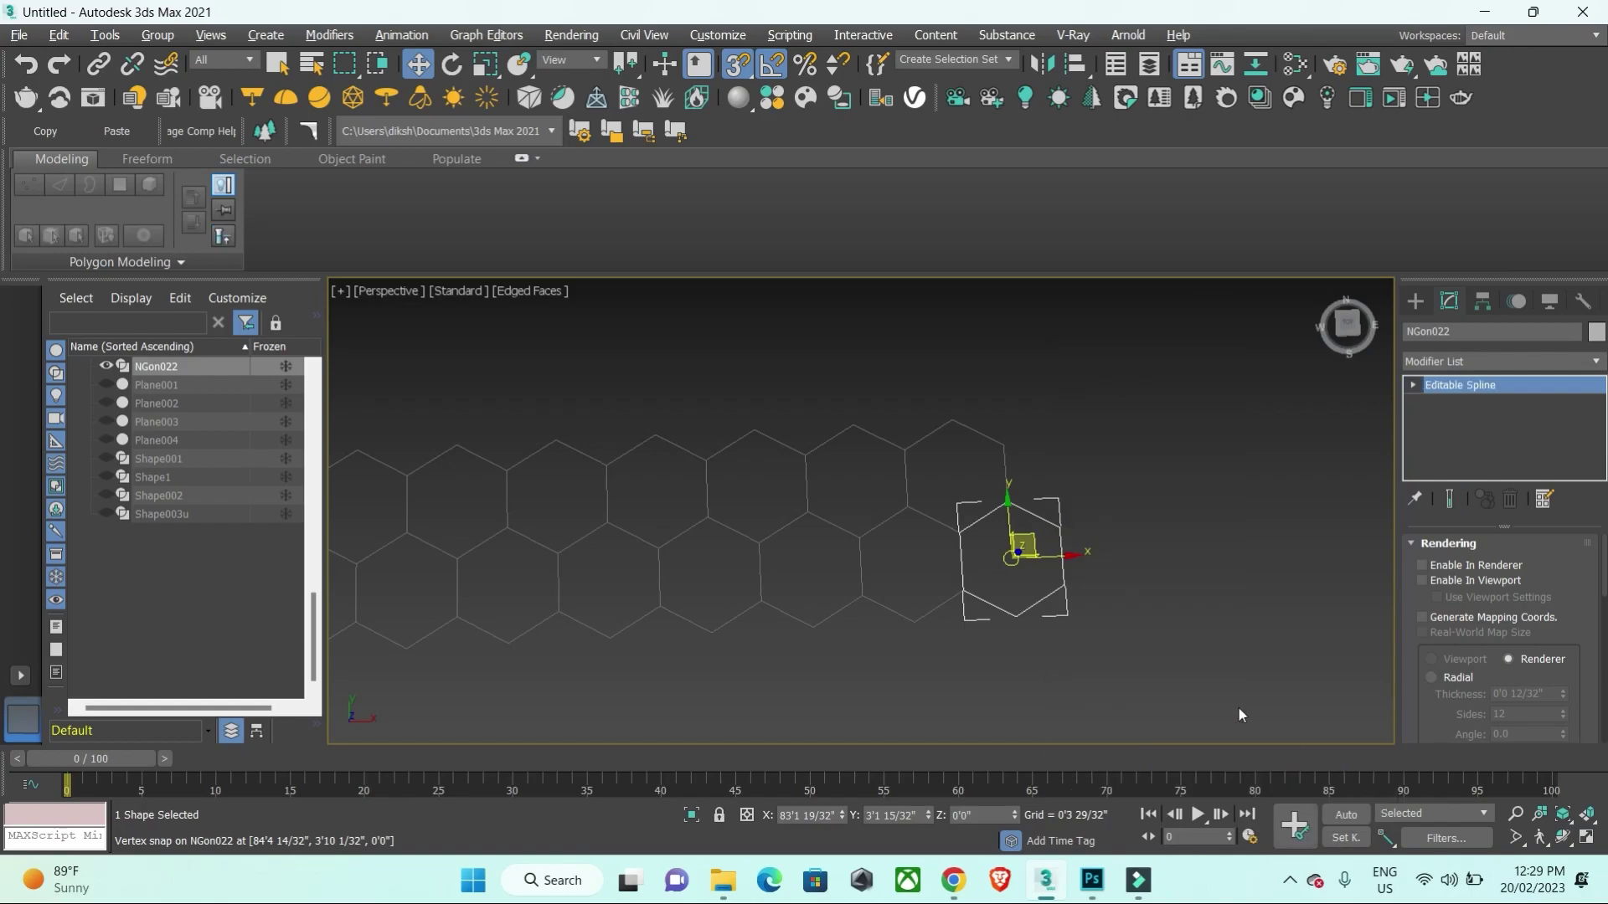
middle_click_drag(1237, 706, 1274, 627)
left_click(1411, 386)
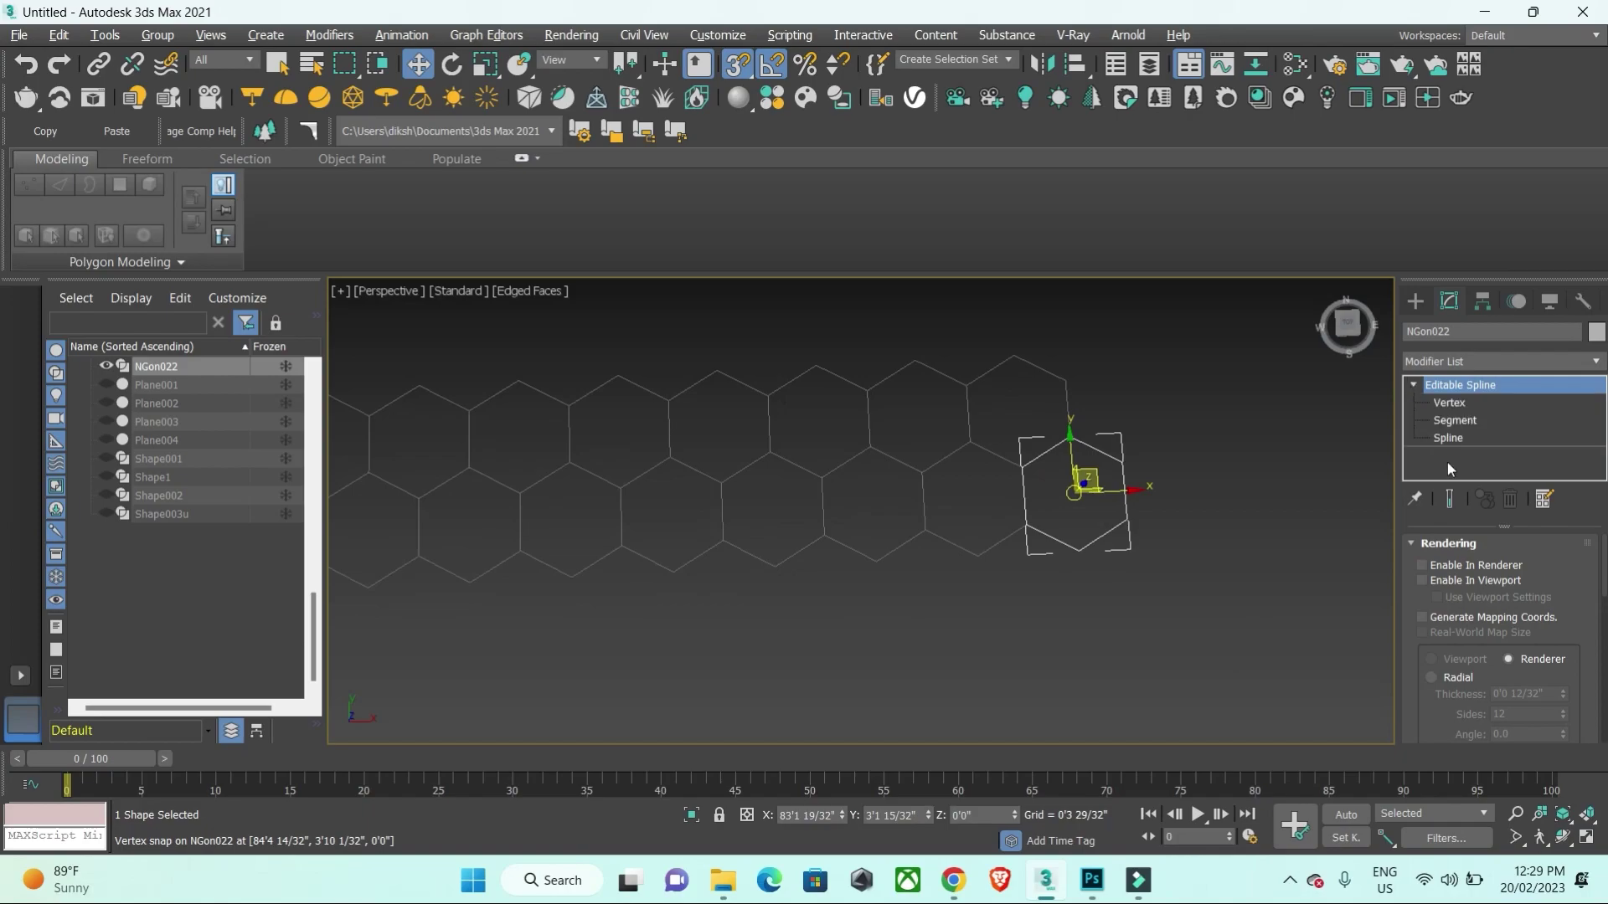
left_click(1454, 439)
Step: Collapse the Rendering and Interpolation rollouts and expand the Geometry rollout
scroll(1576, 635, "down", 10)
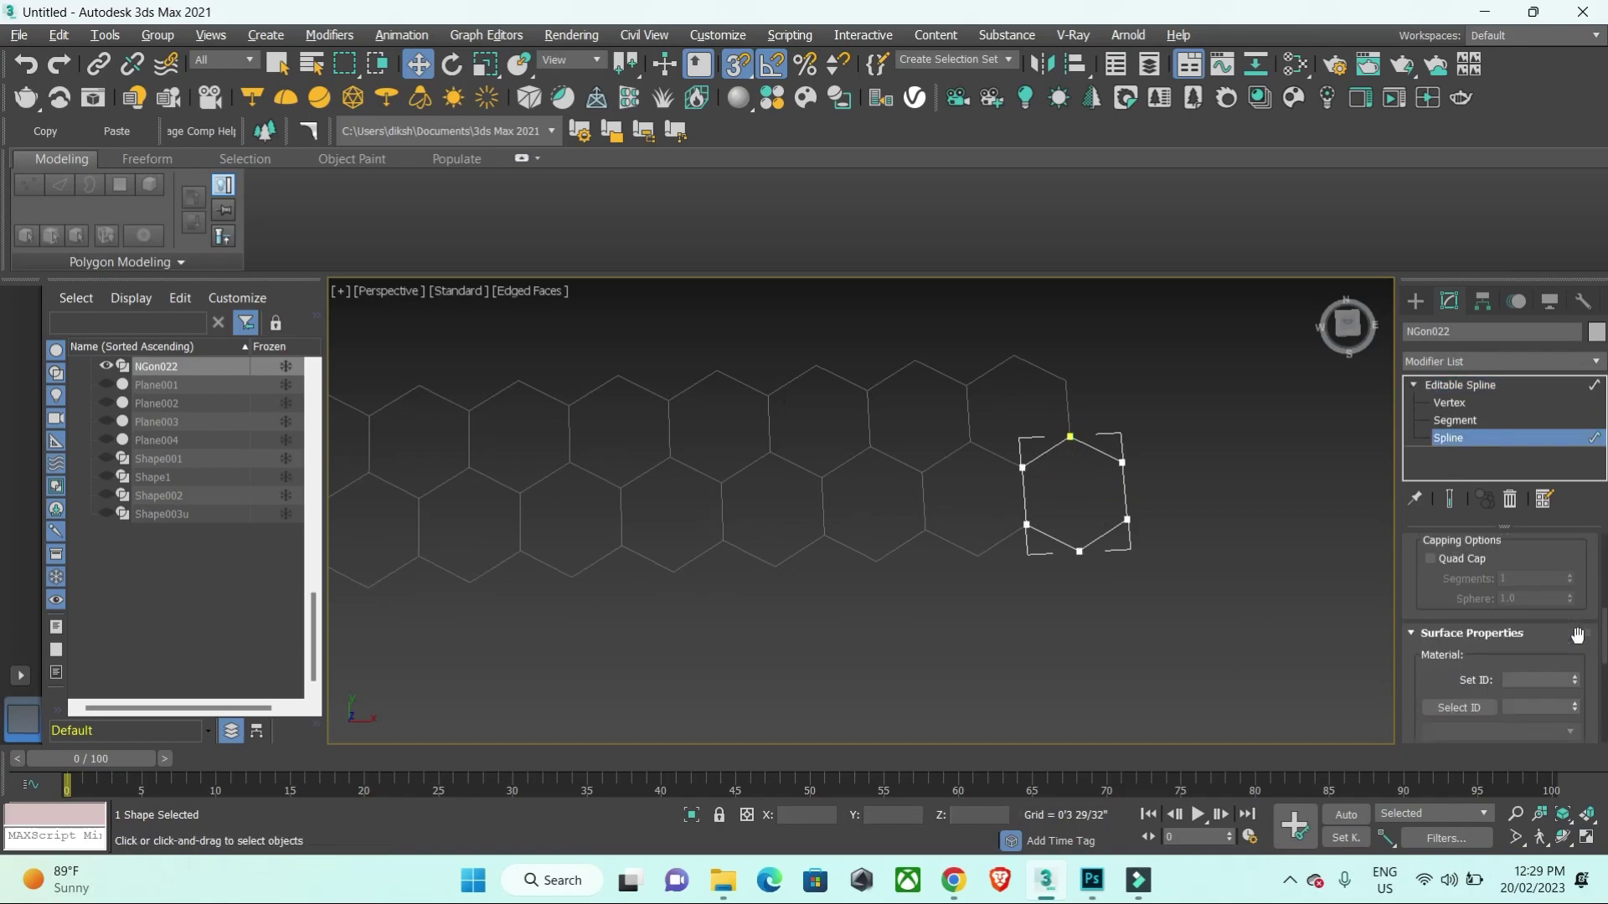
scroll(1577, 635, "down", 2)
scroll(1578, 638, "down", 2)
scroll(1580, 642, "down", 2)
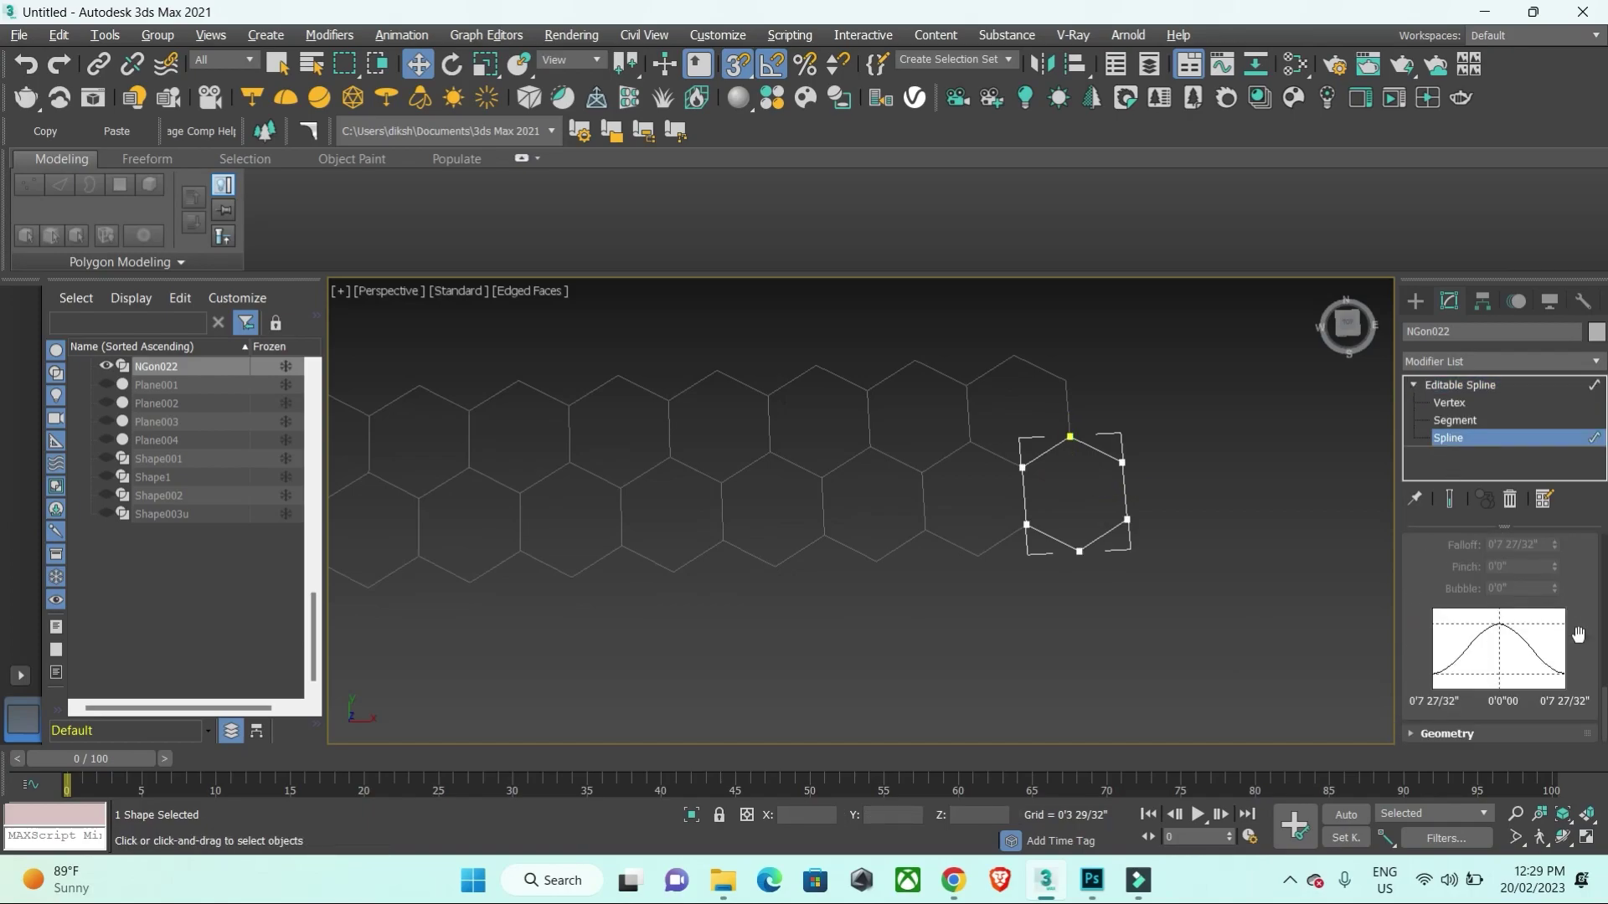
scroll(1581, 646, "up", 2)
scroll(1581, 645, "up", 3)
scroll(1582, 645, "down", 2)
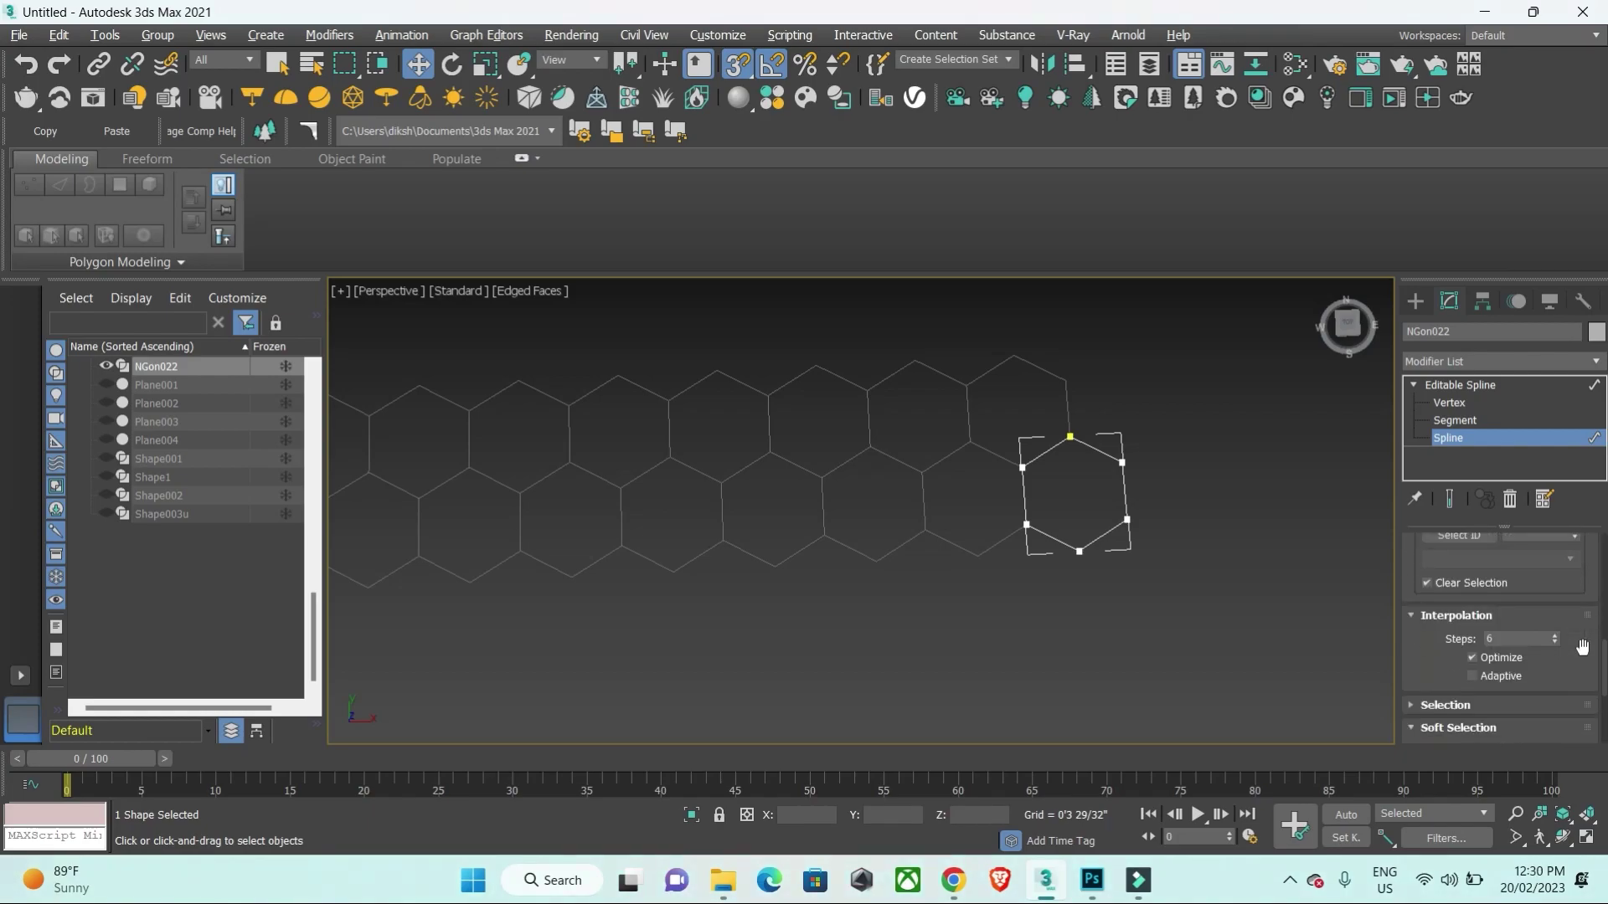
scroll(1582, 646, "up", 1)
scroll(1582, 645, "up", 3)
scroll(1582, 646, "up", 2)
scroll(1582, 646, "up", 2)
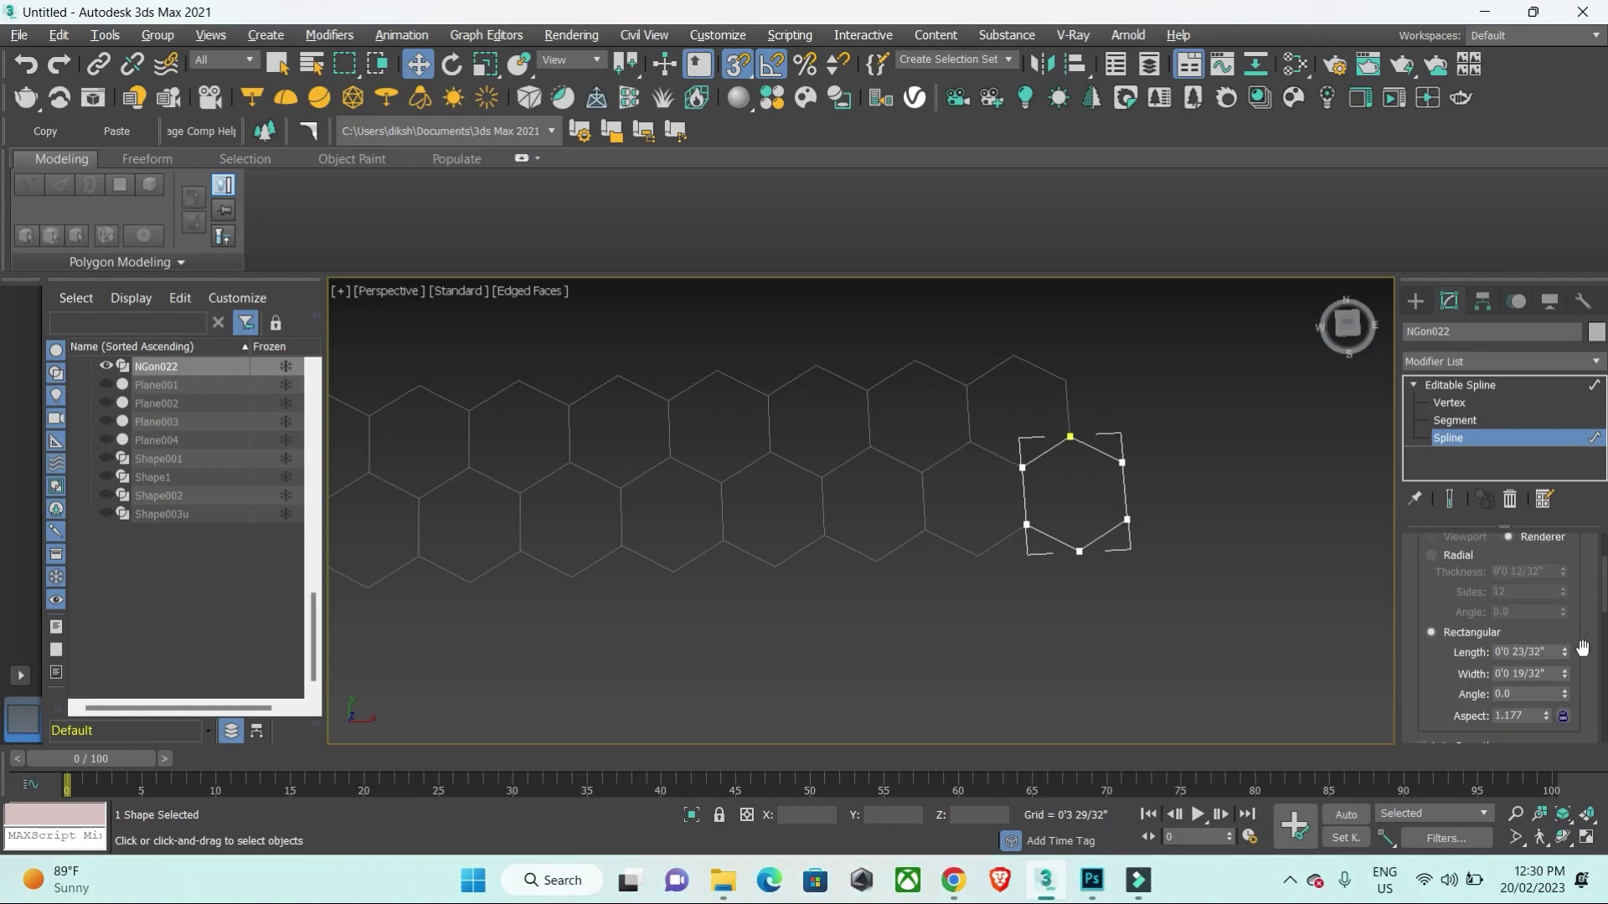
scroll(1576, 640, "up", 2)
left_click(1415, 544)
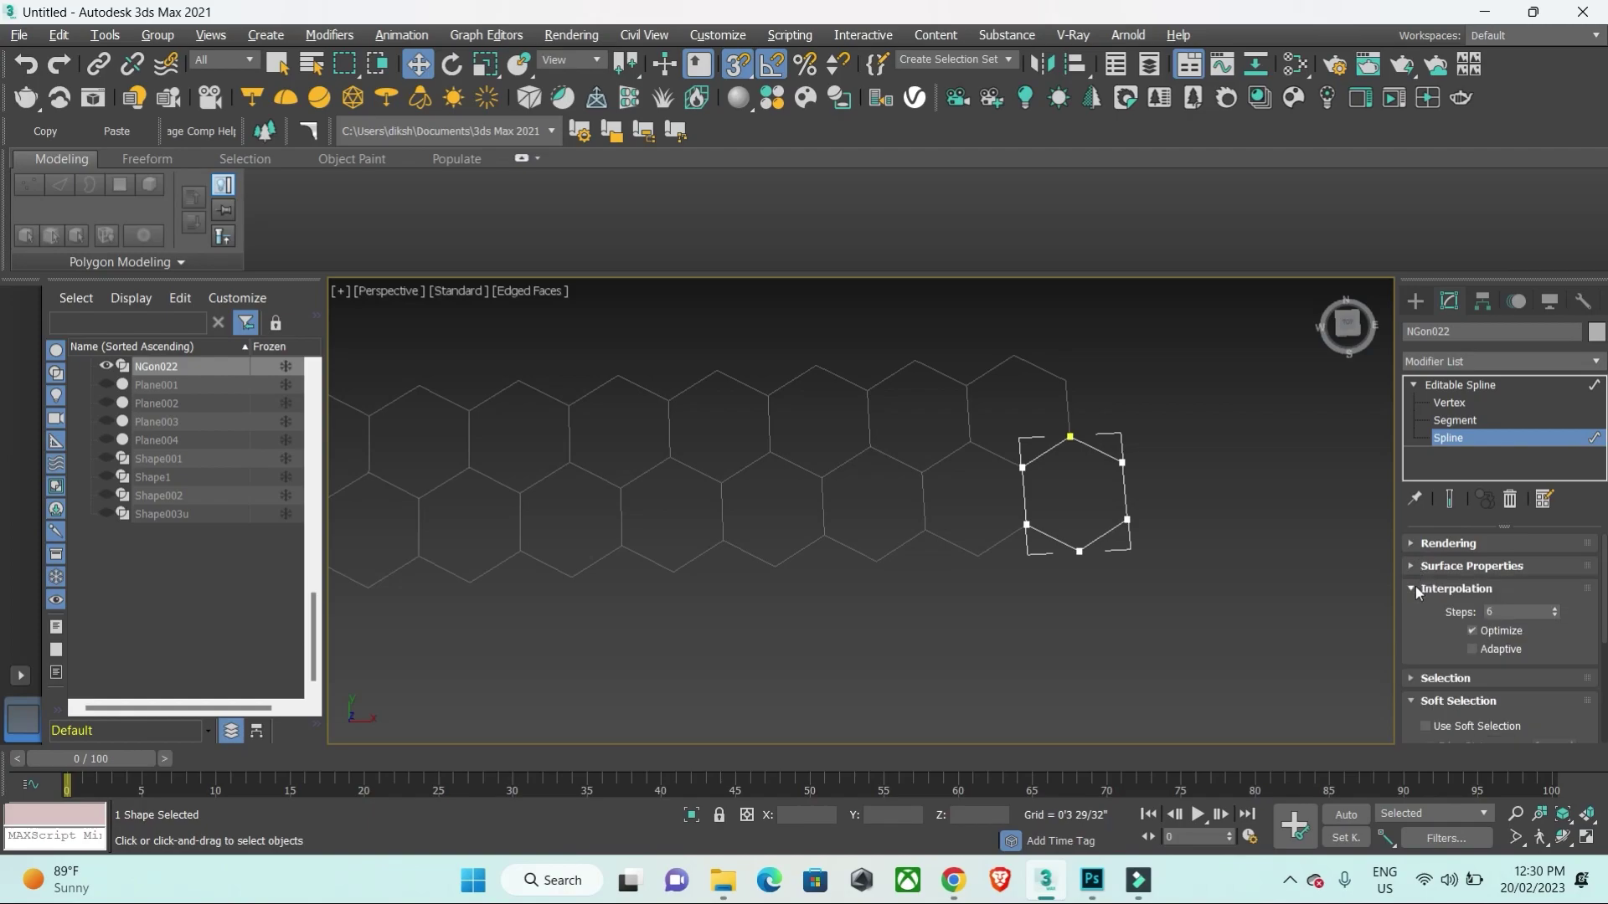
left_click(1415, 587)
scroll(1412, 610, "down", 1)
scroll(1413, 611, "down", 2)
scroll(1424, 618, "down", 2)
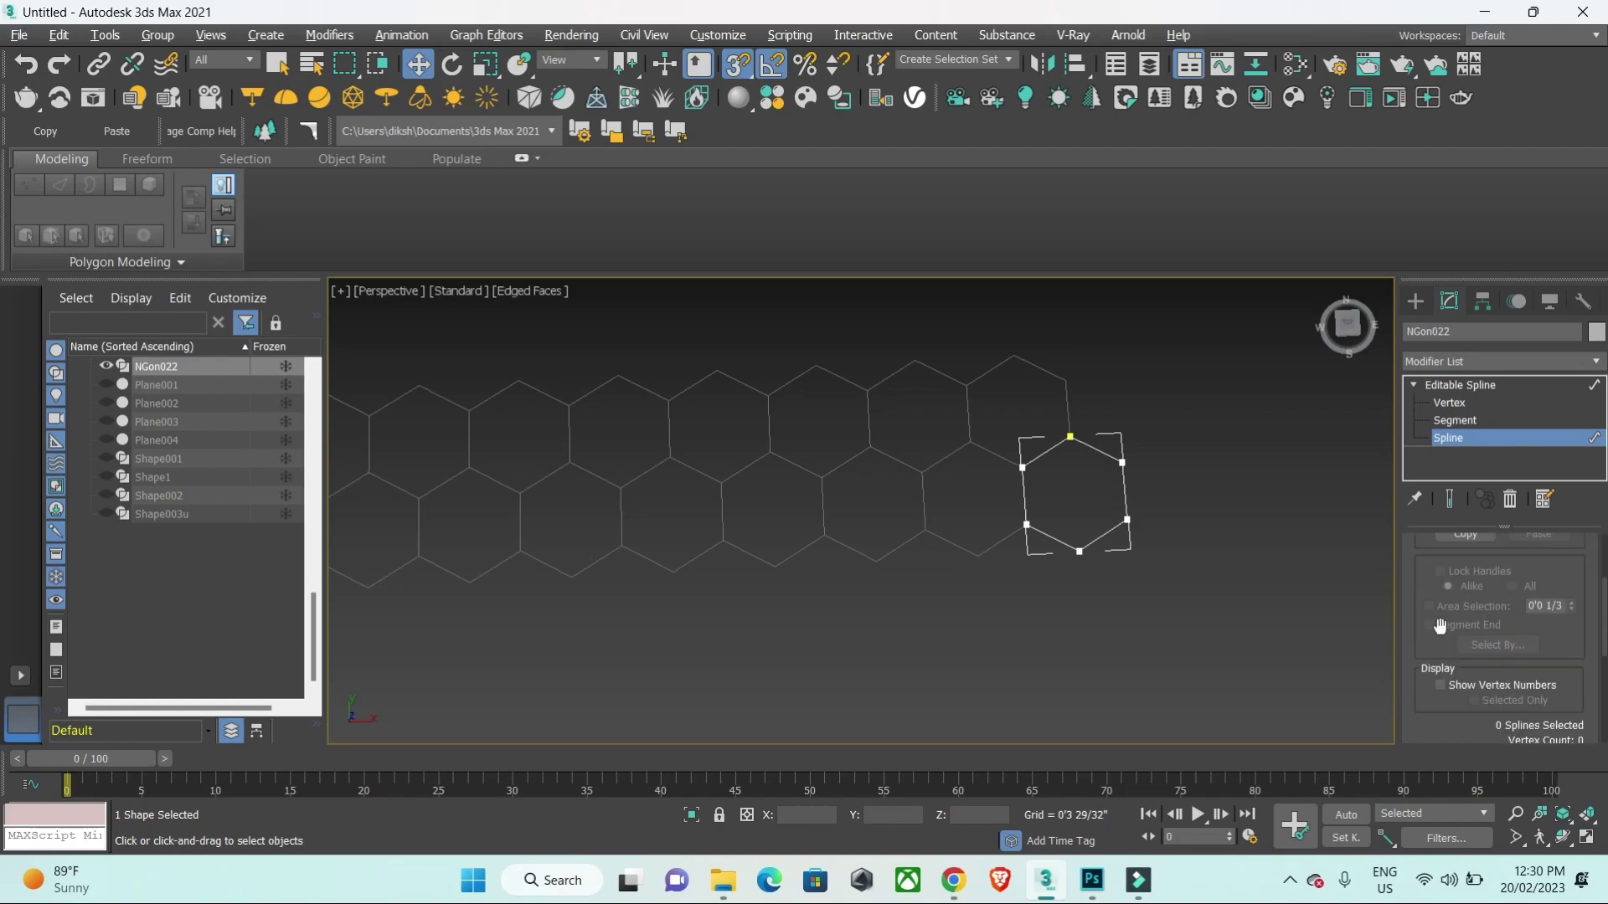
scroll(1436, 623, "down", 2)
scroll(1440, 627, "down", 1)
scroll(1440, 626, "down", 1)
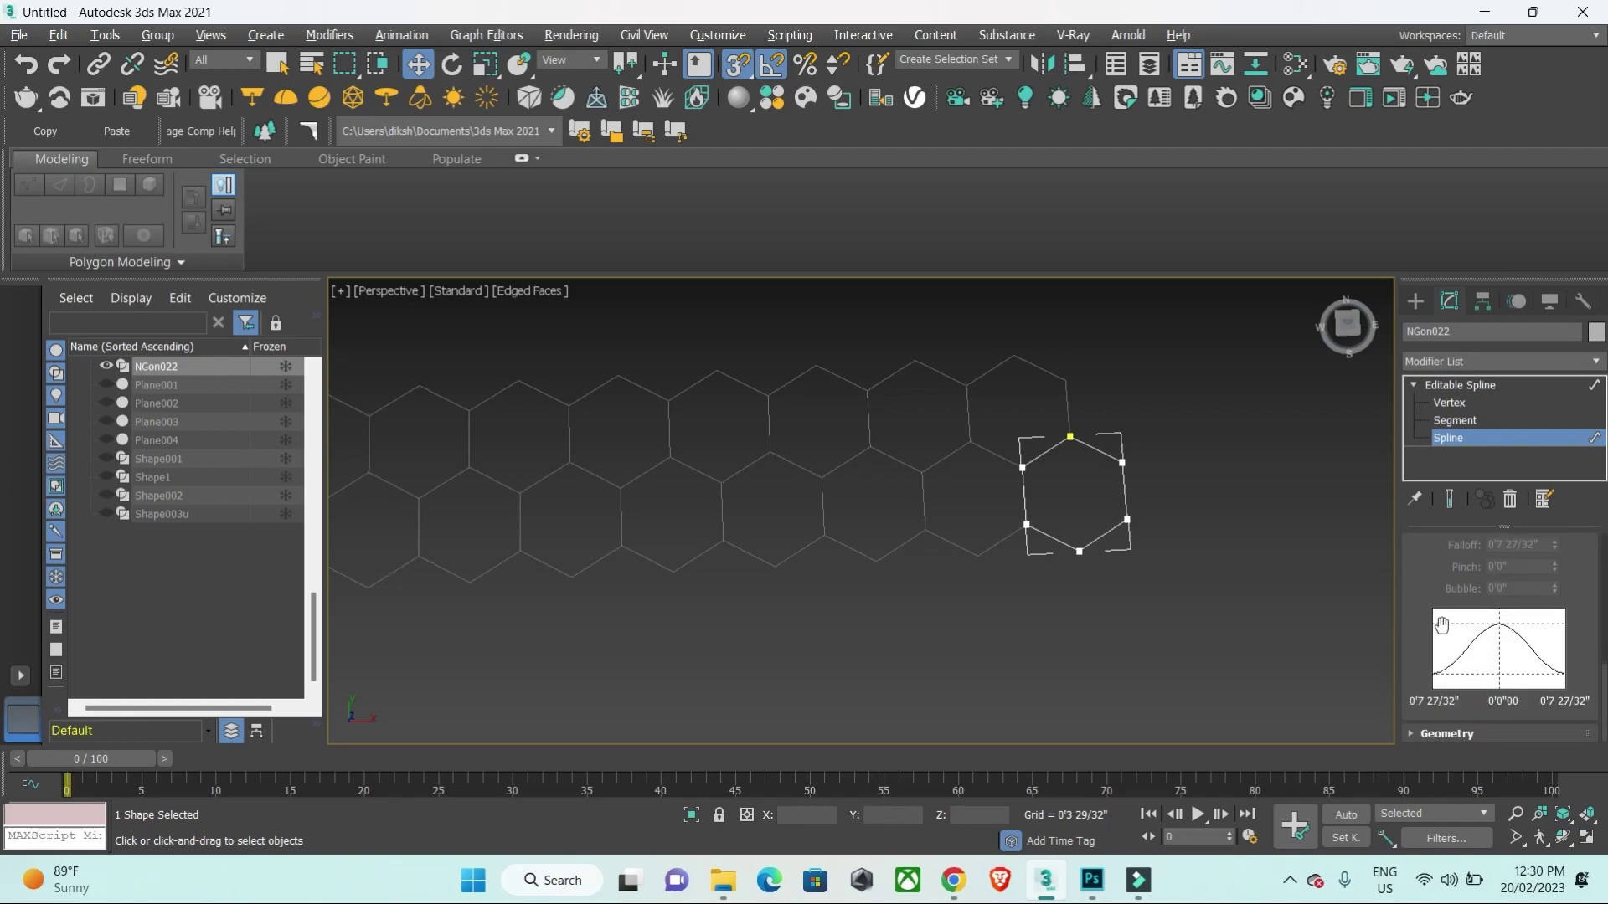
left_click(1419, 730)
scroll(1420, 635, "down", 2)
scroll(1423, 643, "down", 3)
scroll(1429, 651, "down", 3)
scroll(1428, 647, "down", 2)
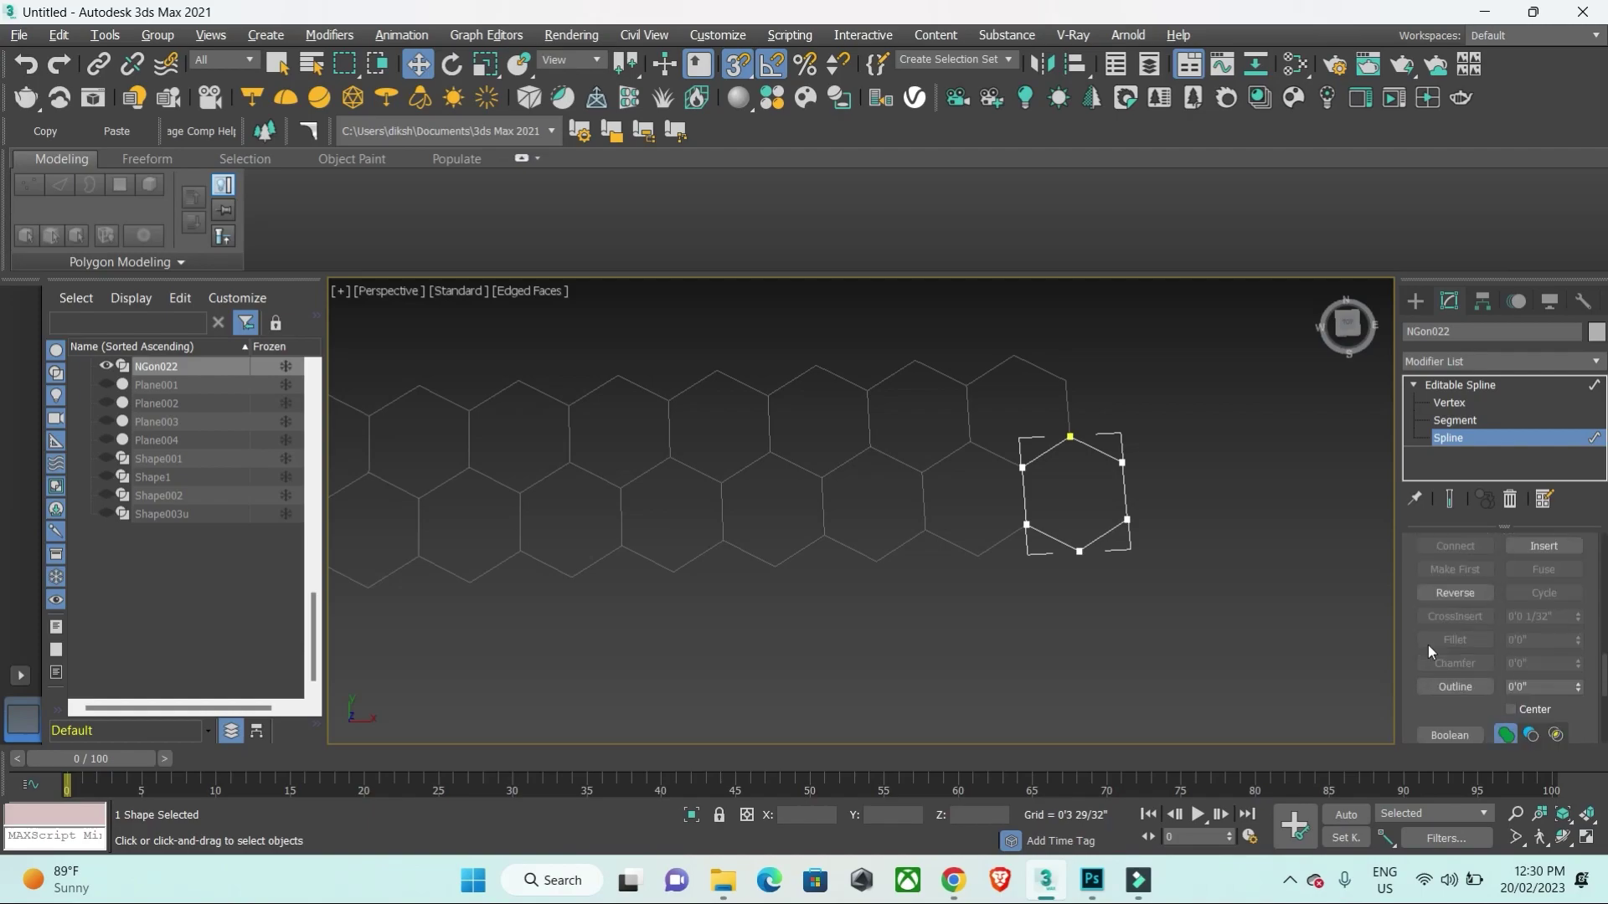
scroll(1429, 645, "down", 3)
scroll(1428, 644, "down", 2)
scroll(1428, 644, "down", 2)
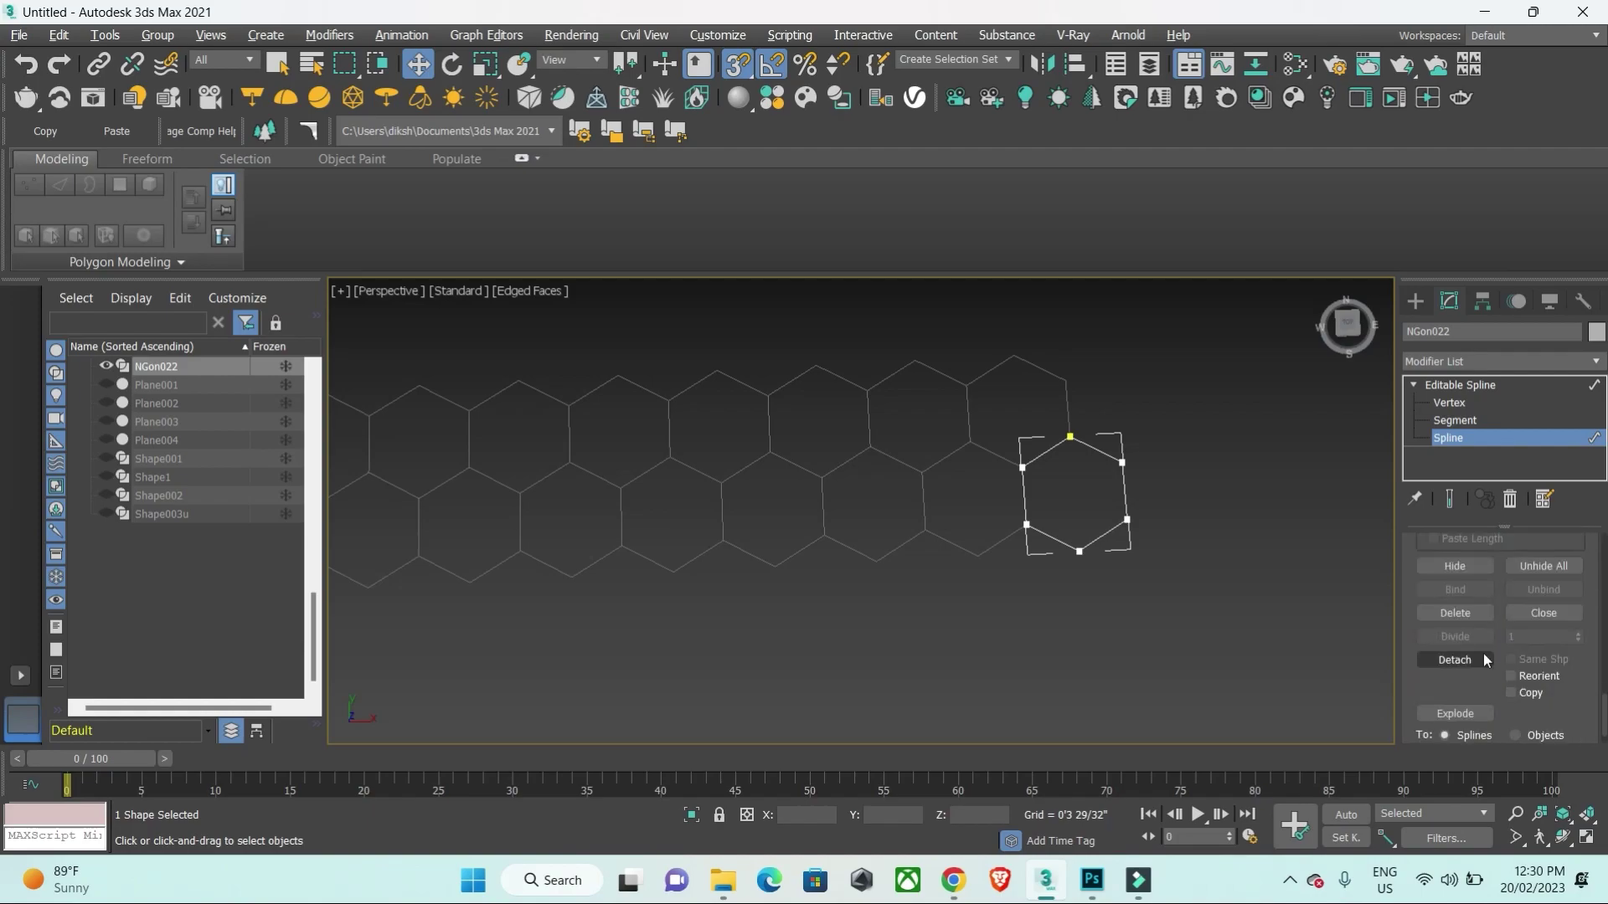
scroll(1499, 663, "up", 1)
scroll(1524, 668, "up", 2)
scroll(1549, 673, "up", 2)
scroll(1574, 679, "up", 2)
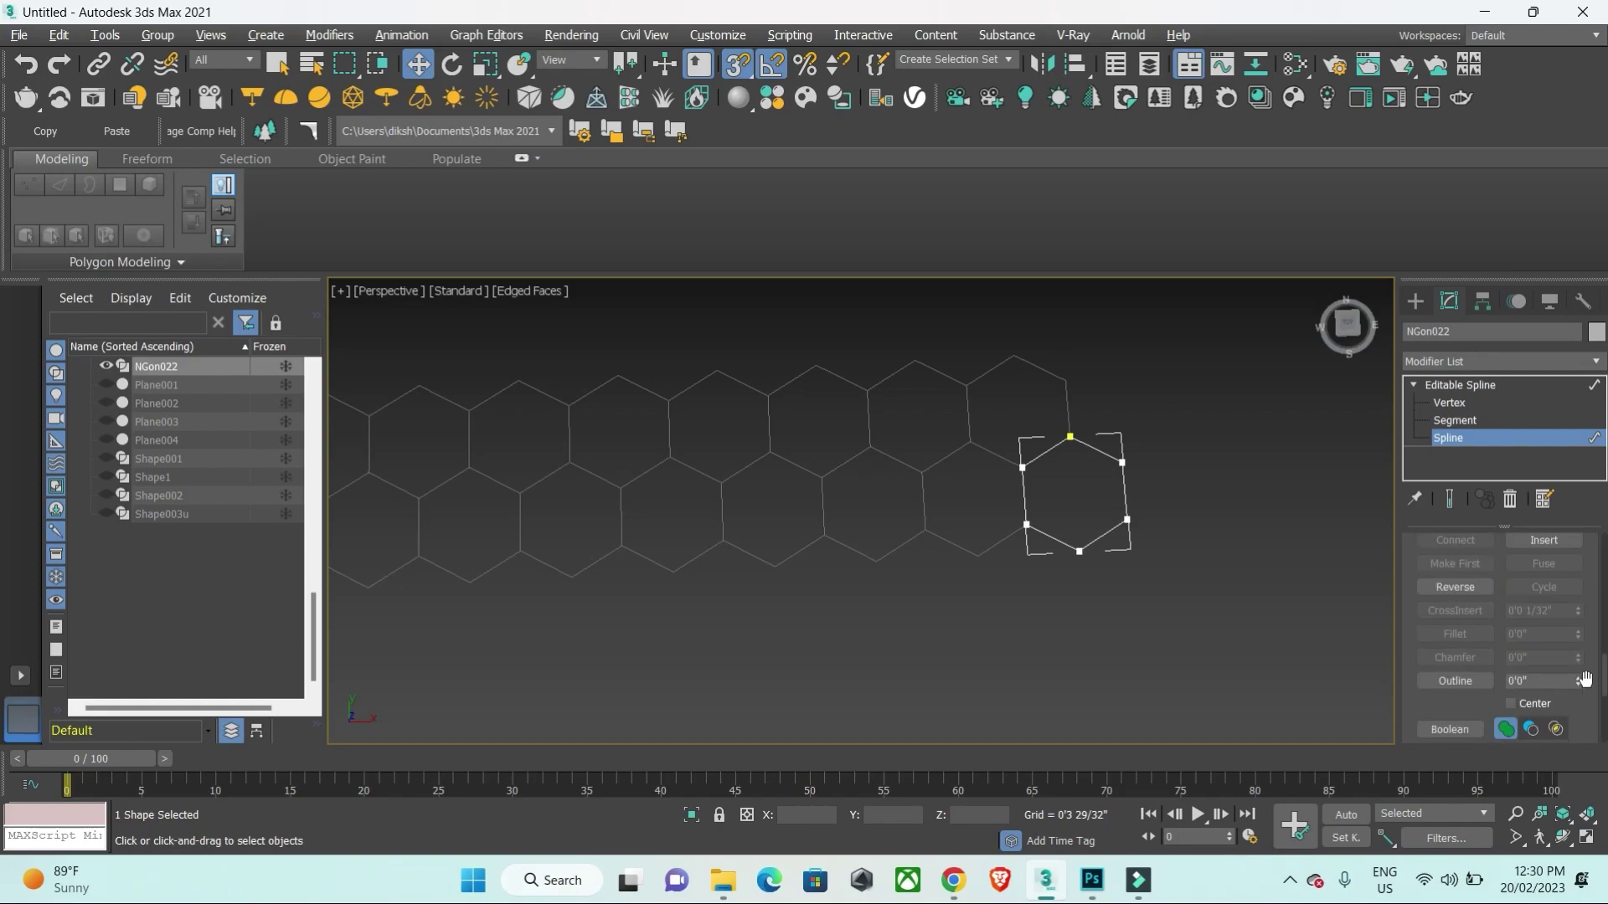
scroll(1580, 675, "up", 2)
scroll(1571, 670, "up", 2)
scroll(1559, 663, "up", 2)
scroll(1546, 656, "up", 2)
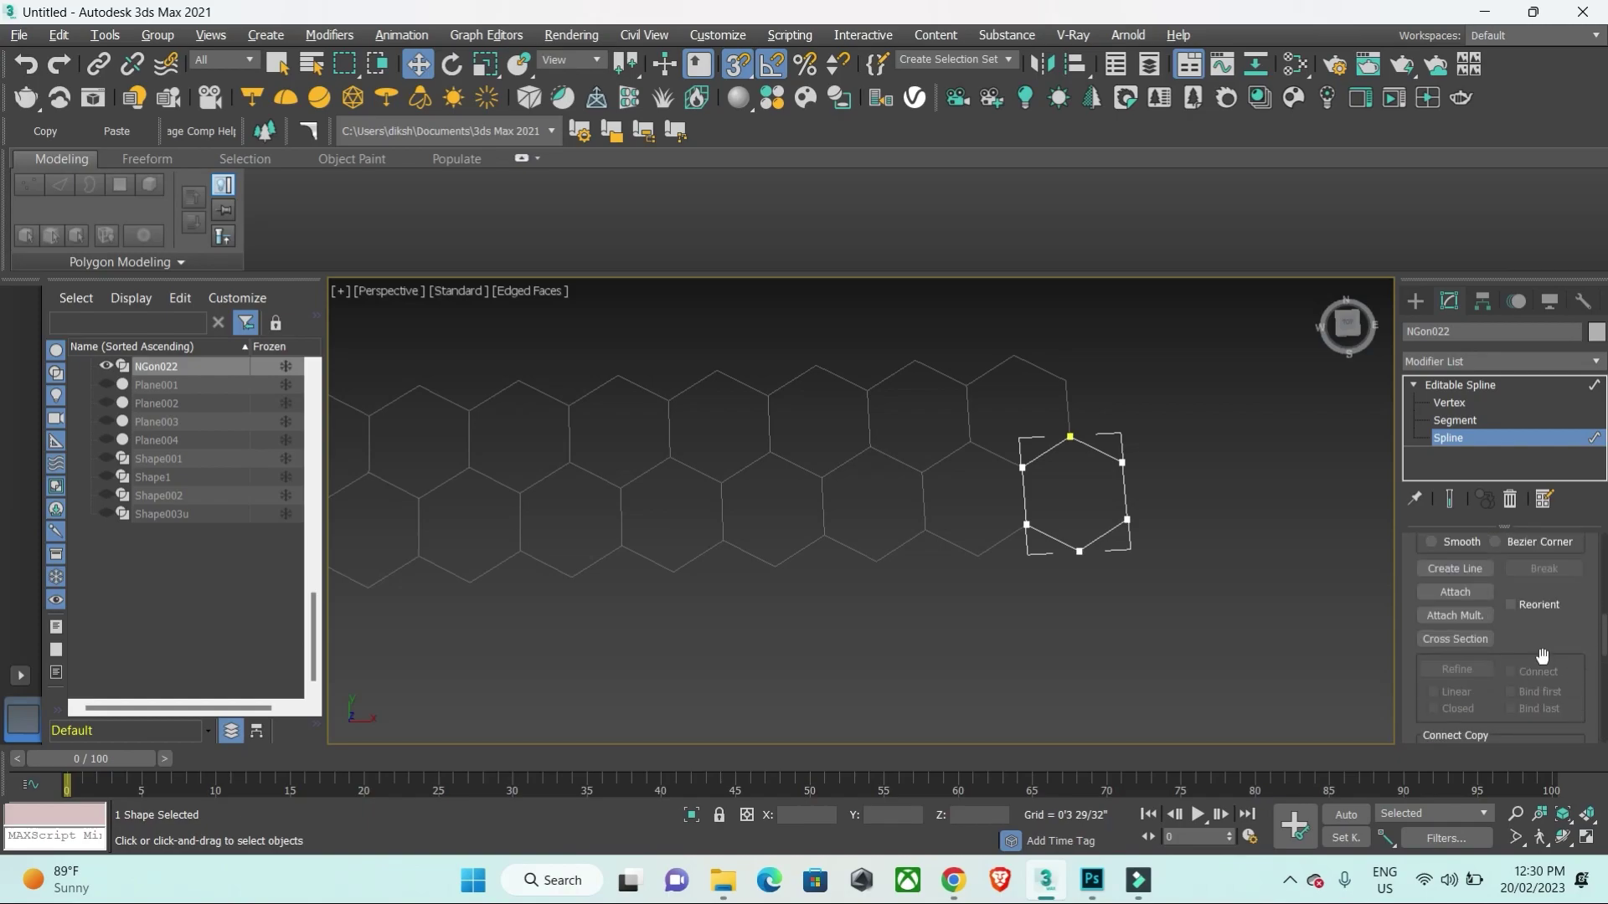
Step: Attach all the other hexagons into the single NGon022 shape
left_click(1468, 616)
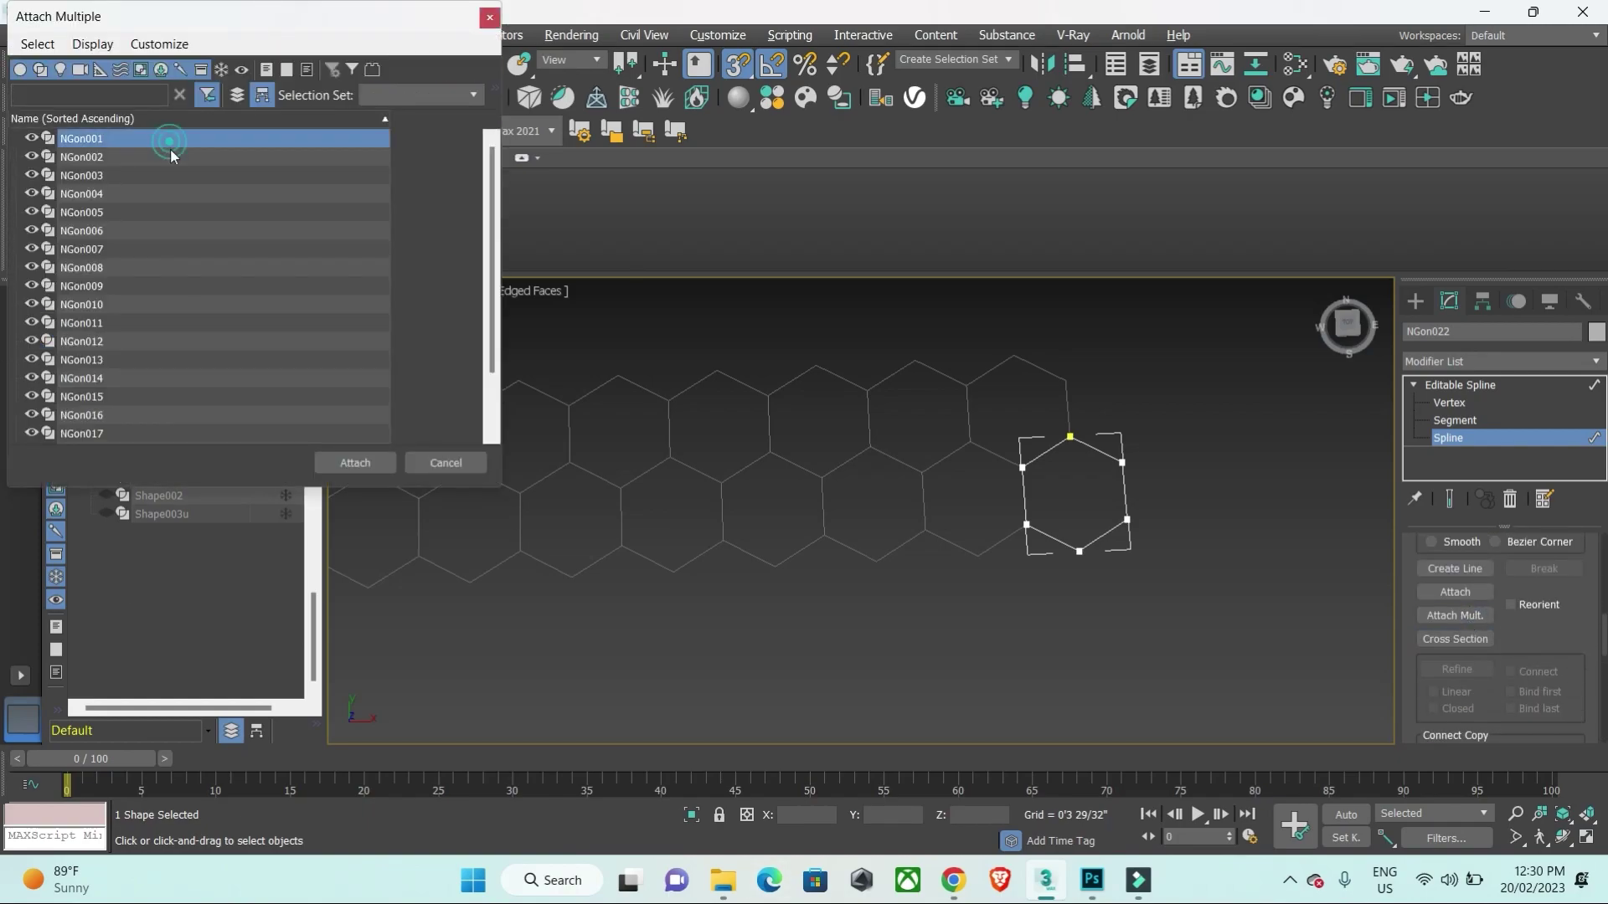
key("ctrl+a")
left_click(356, 463)
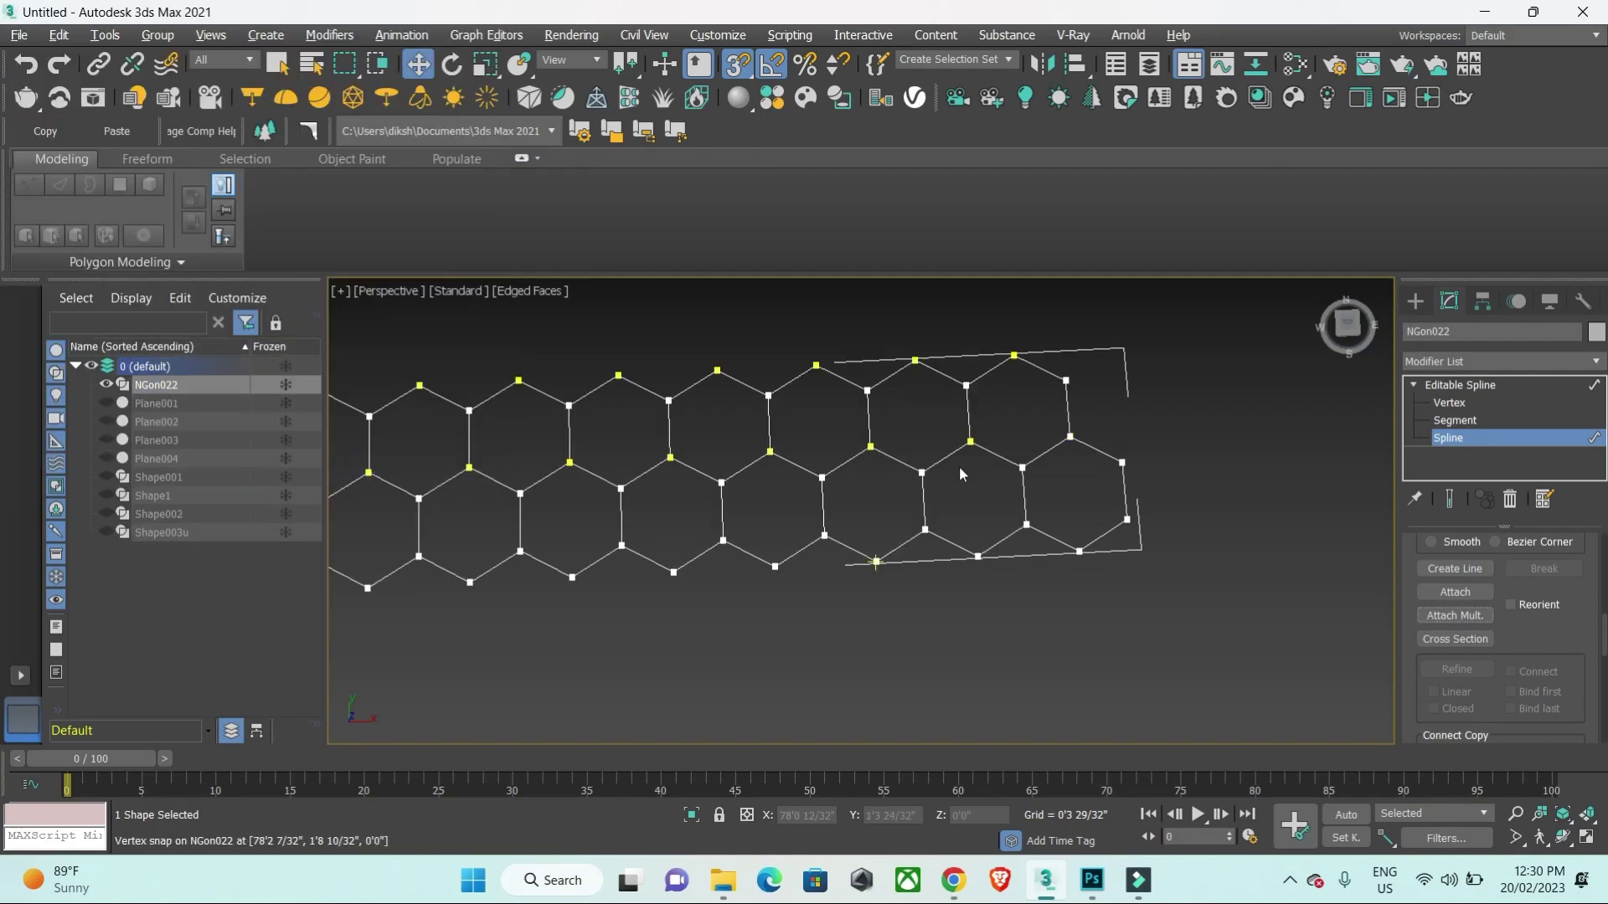
left_click(1415, 300)
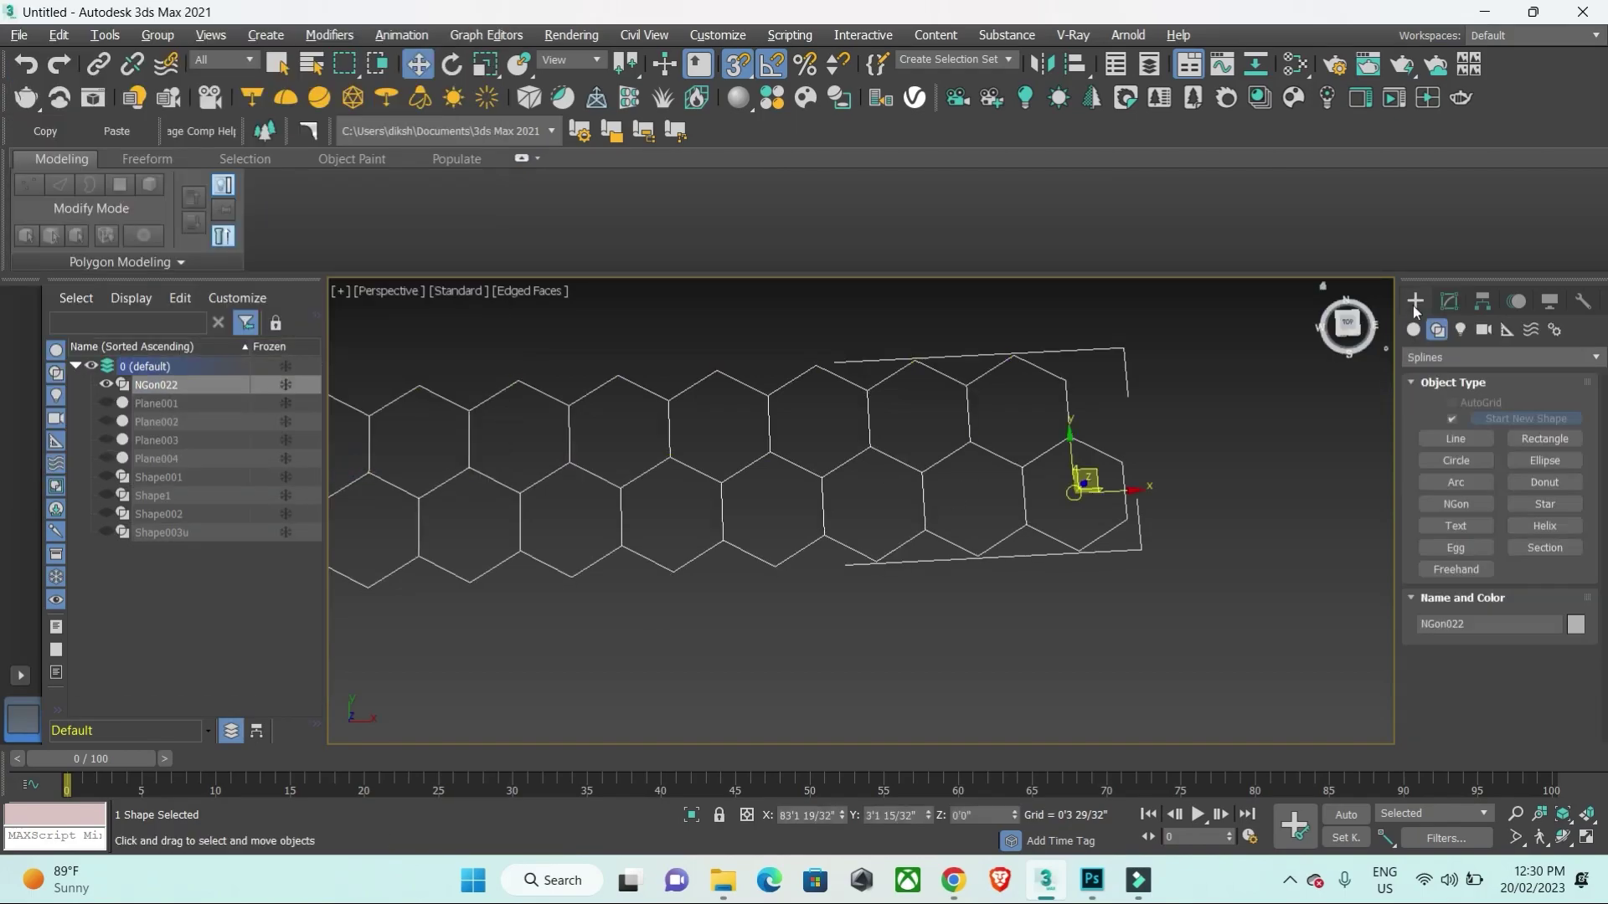
Step: Try converting the grid to Editable Poly, then undo back to Spline sub-level
right_click(1117, 461)
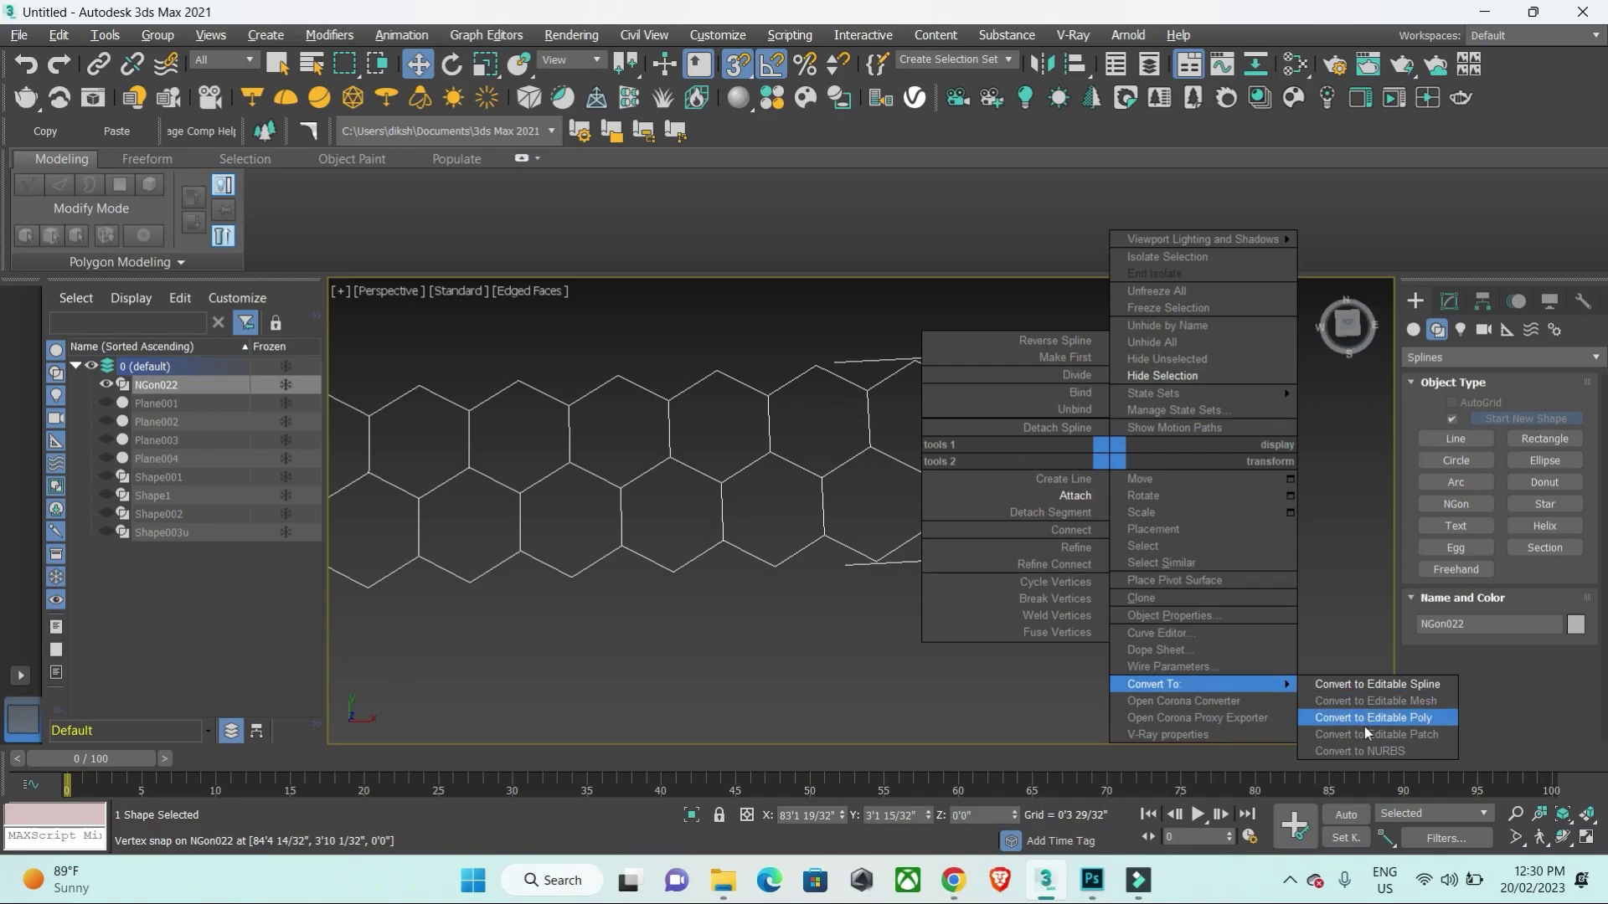
left_click(1364, 726)
scroll(1153, 655, "down", 4)
scroll(933, 569, "up", 4)
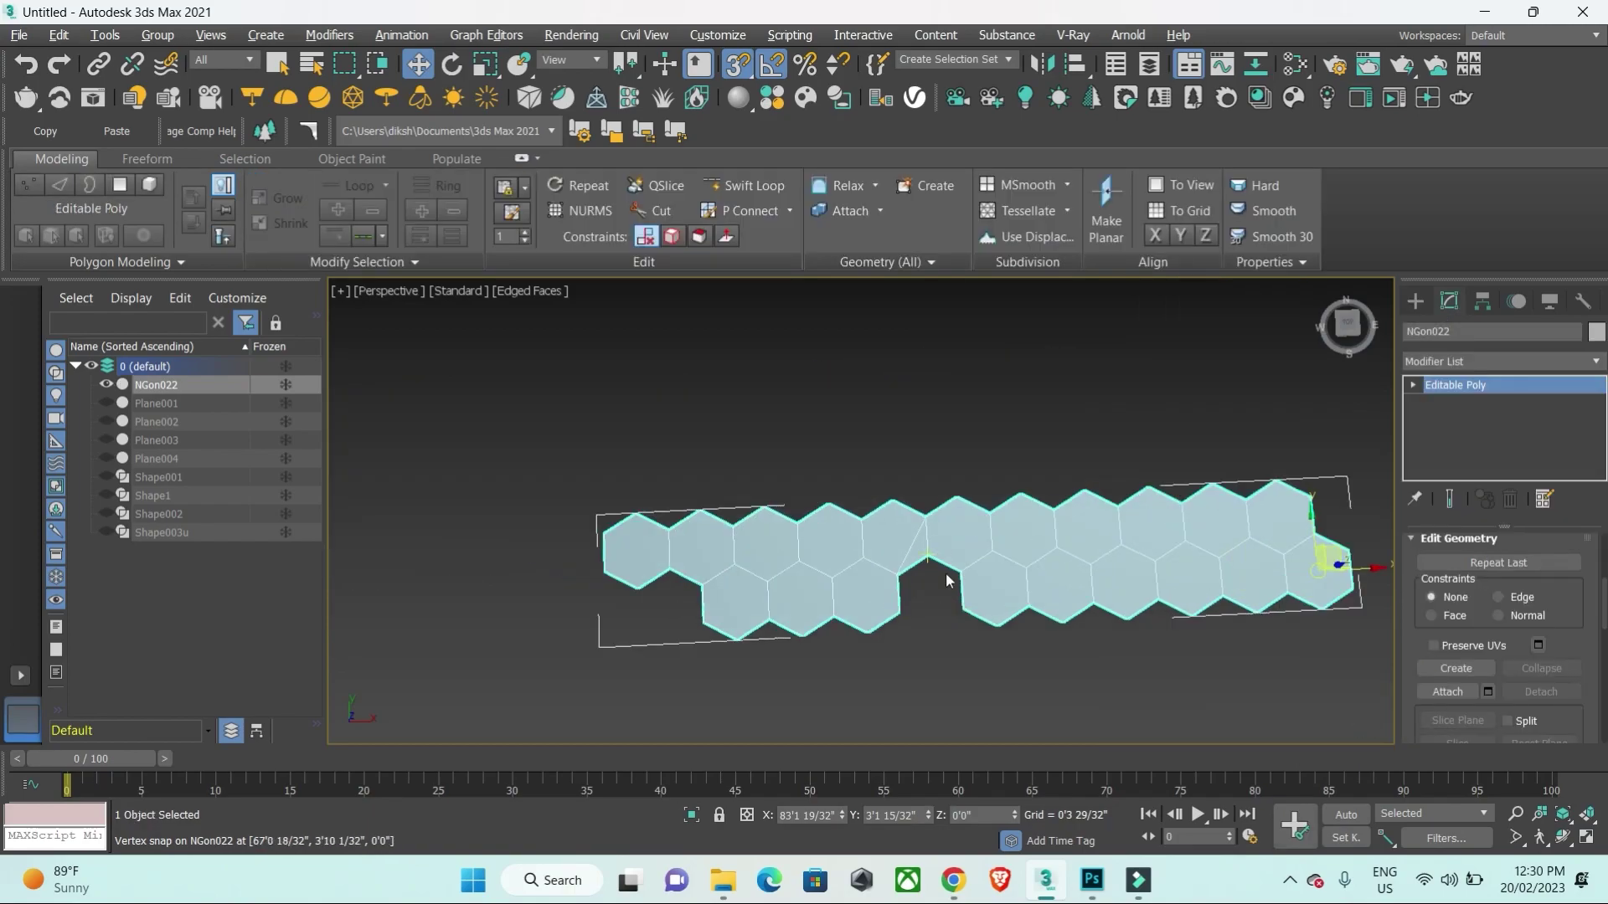
key("ctrl+z")
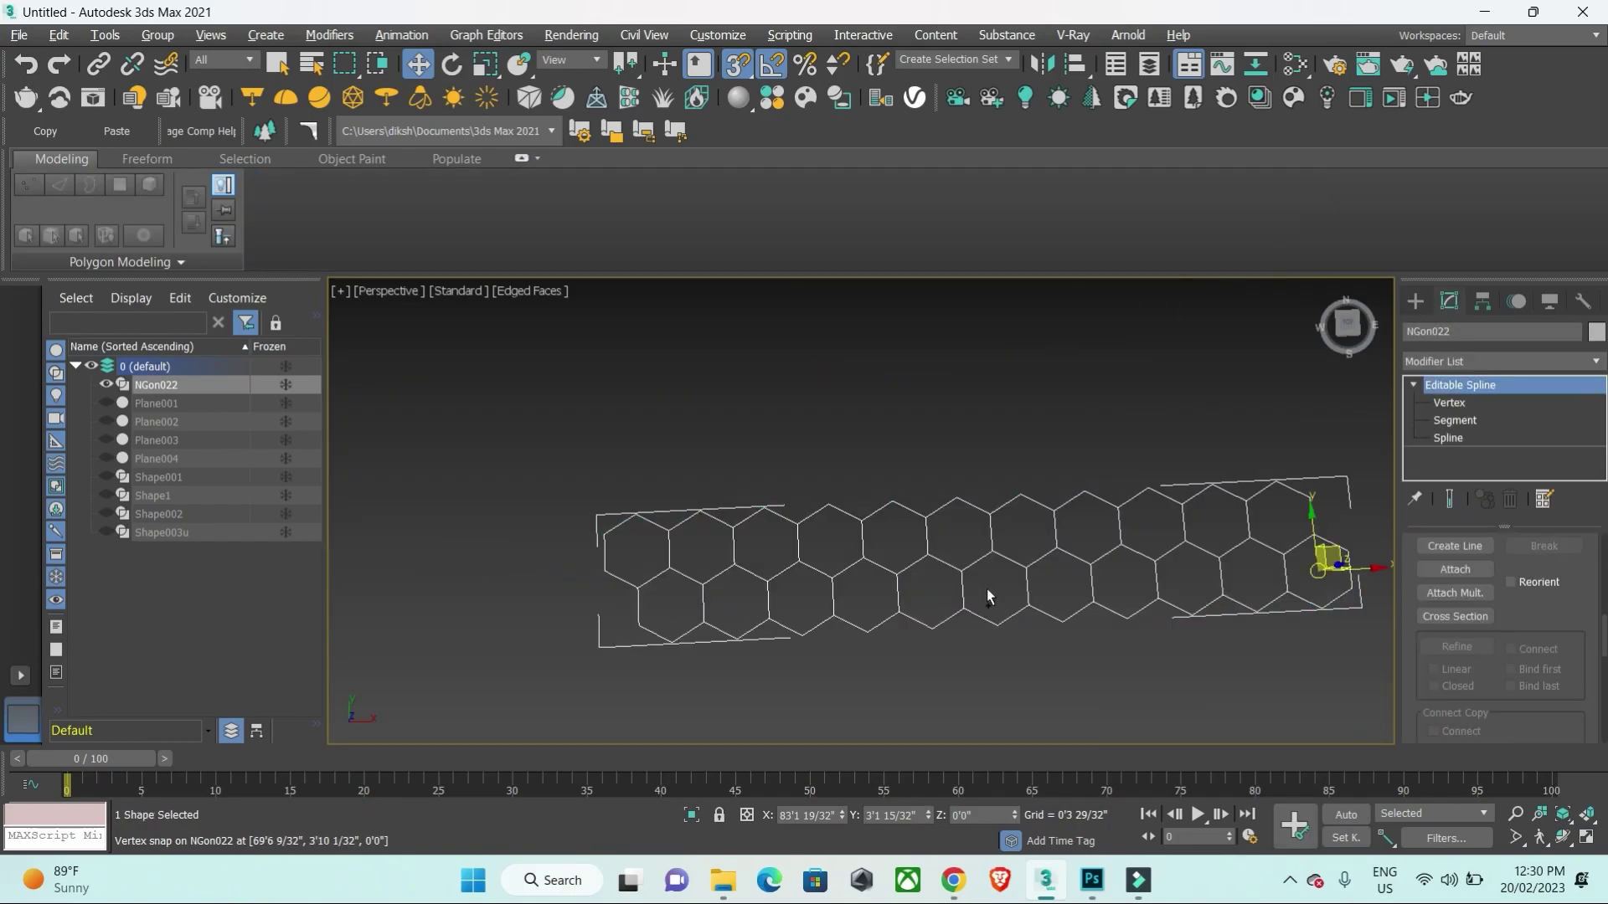
key("3")
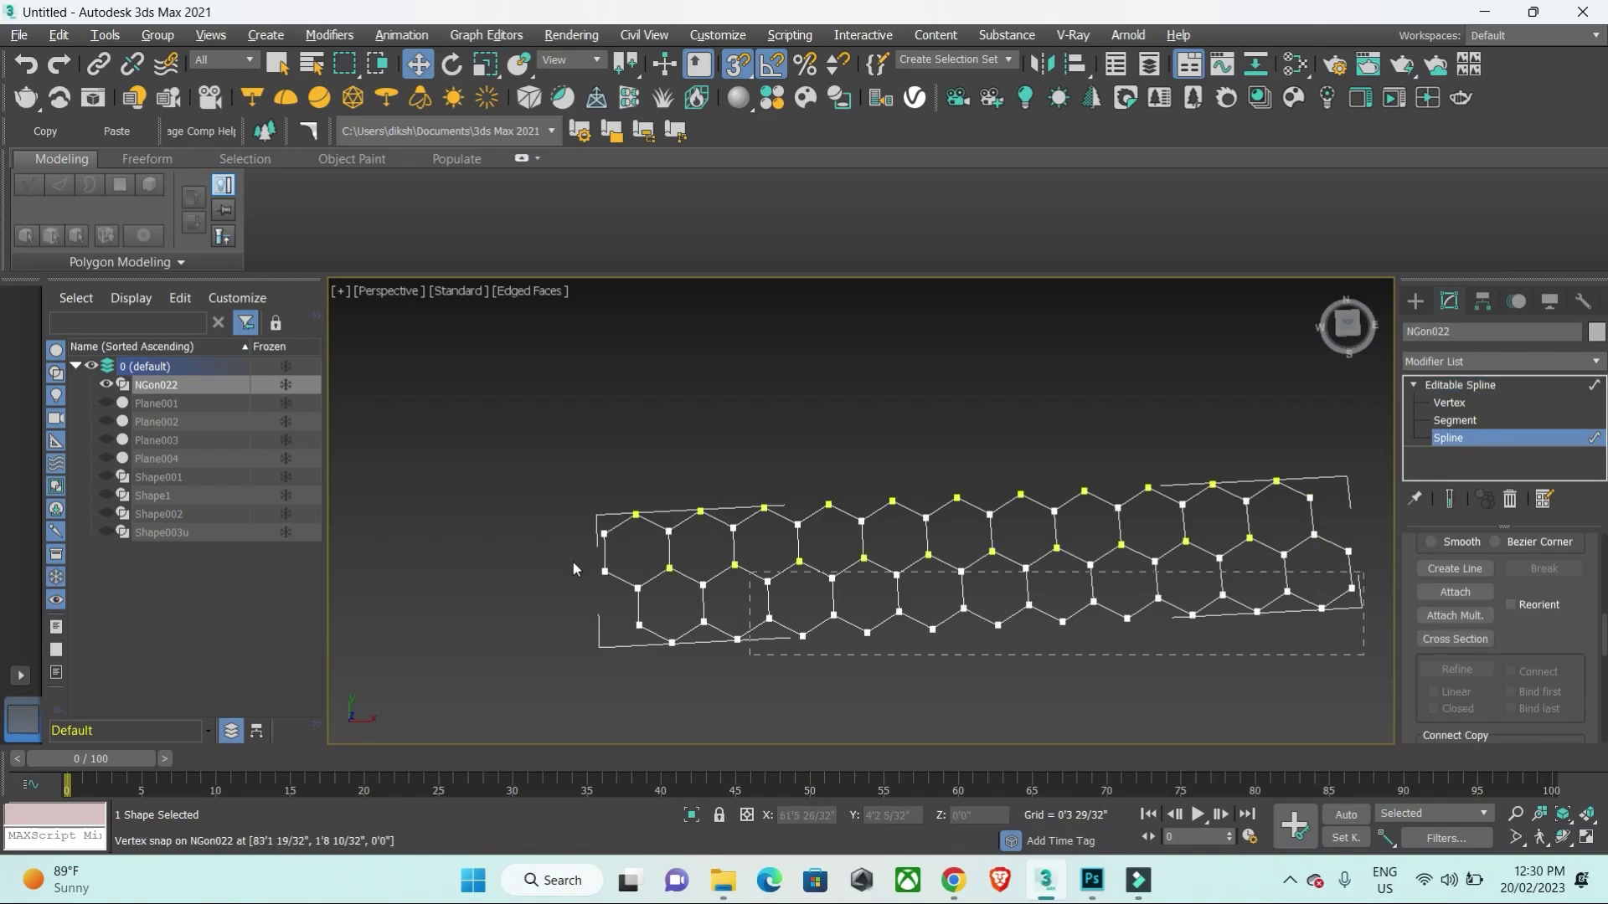
Step: Delete the lower row of hexagons, leaving a single strip of eleven
left_click_drag(541, 618, 541, 610)
key("Delete")
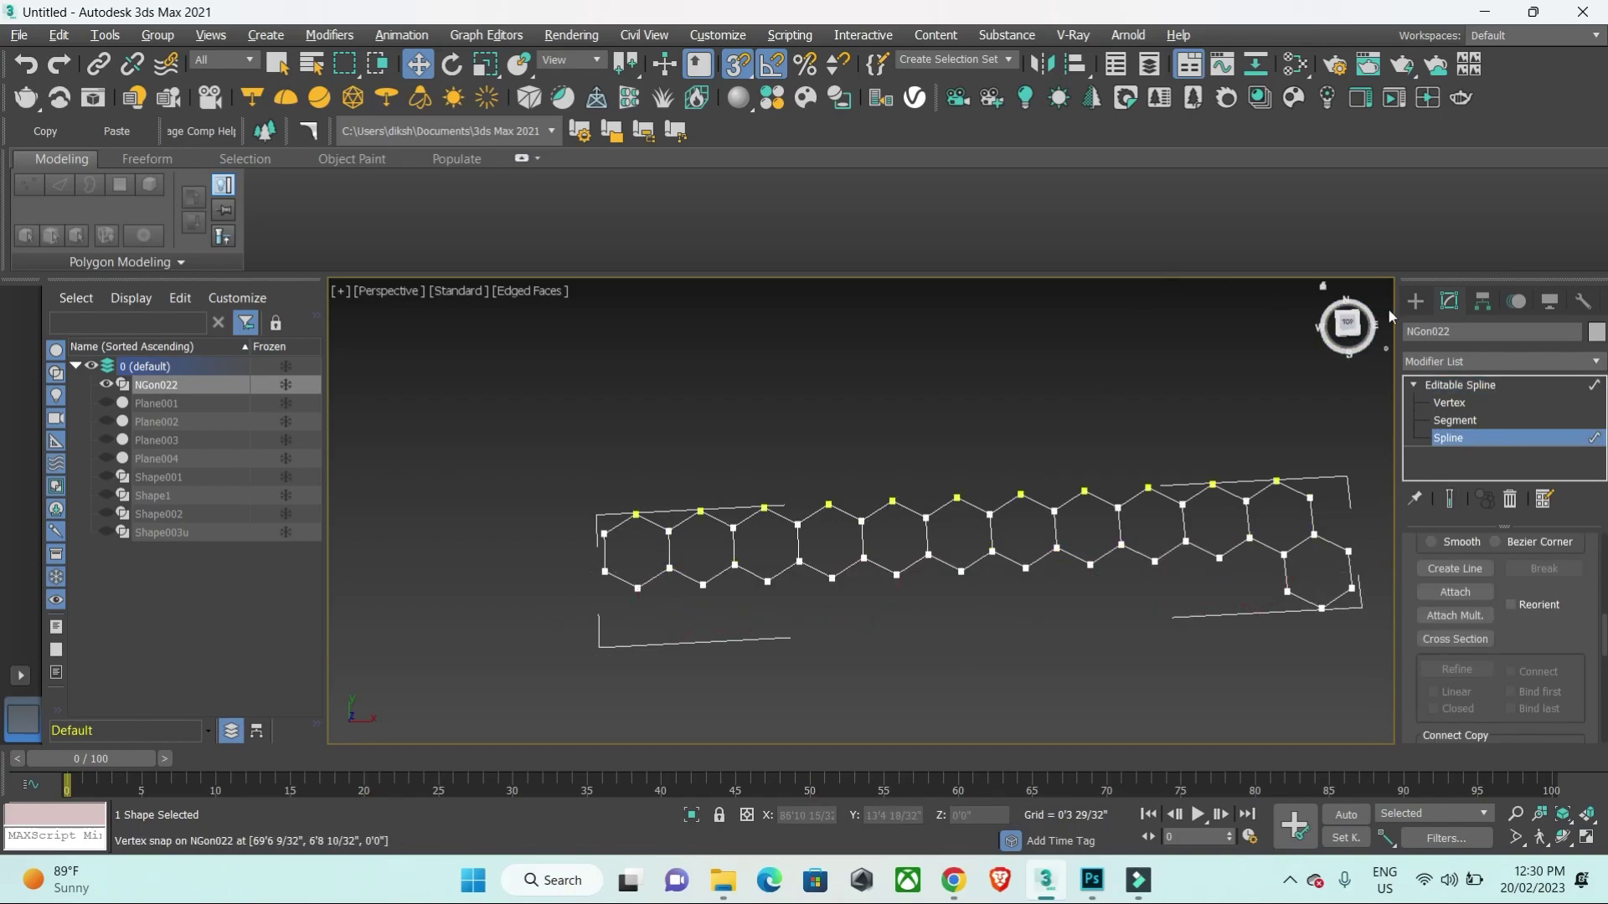
left_click(1415, 300)
left_click(1448, 301)
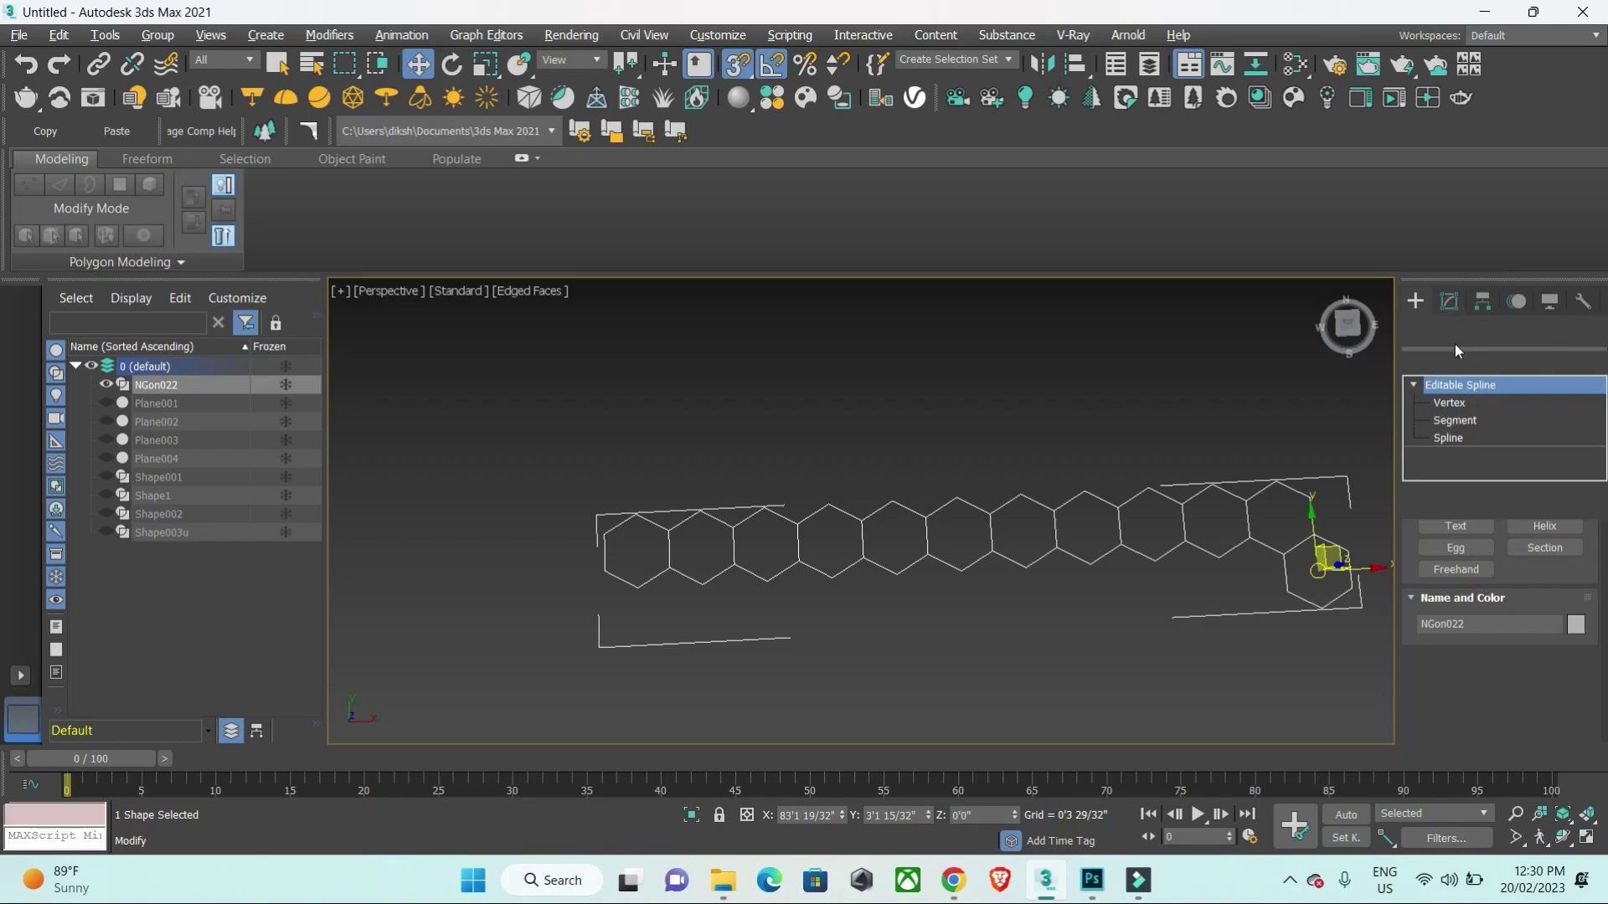
left_click(1456, 442)
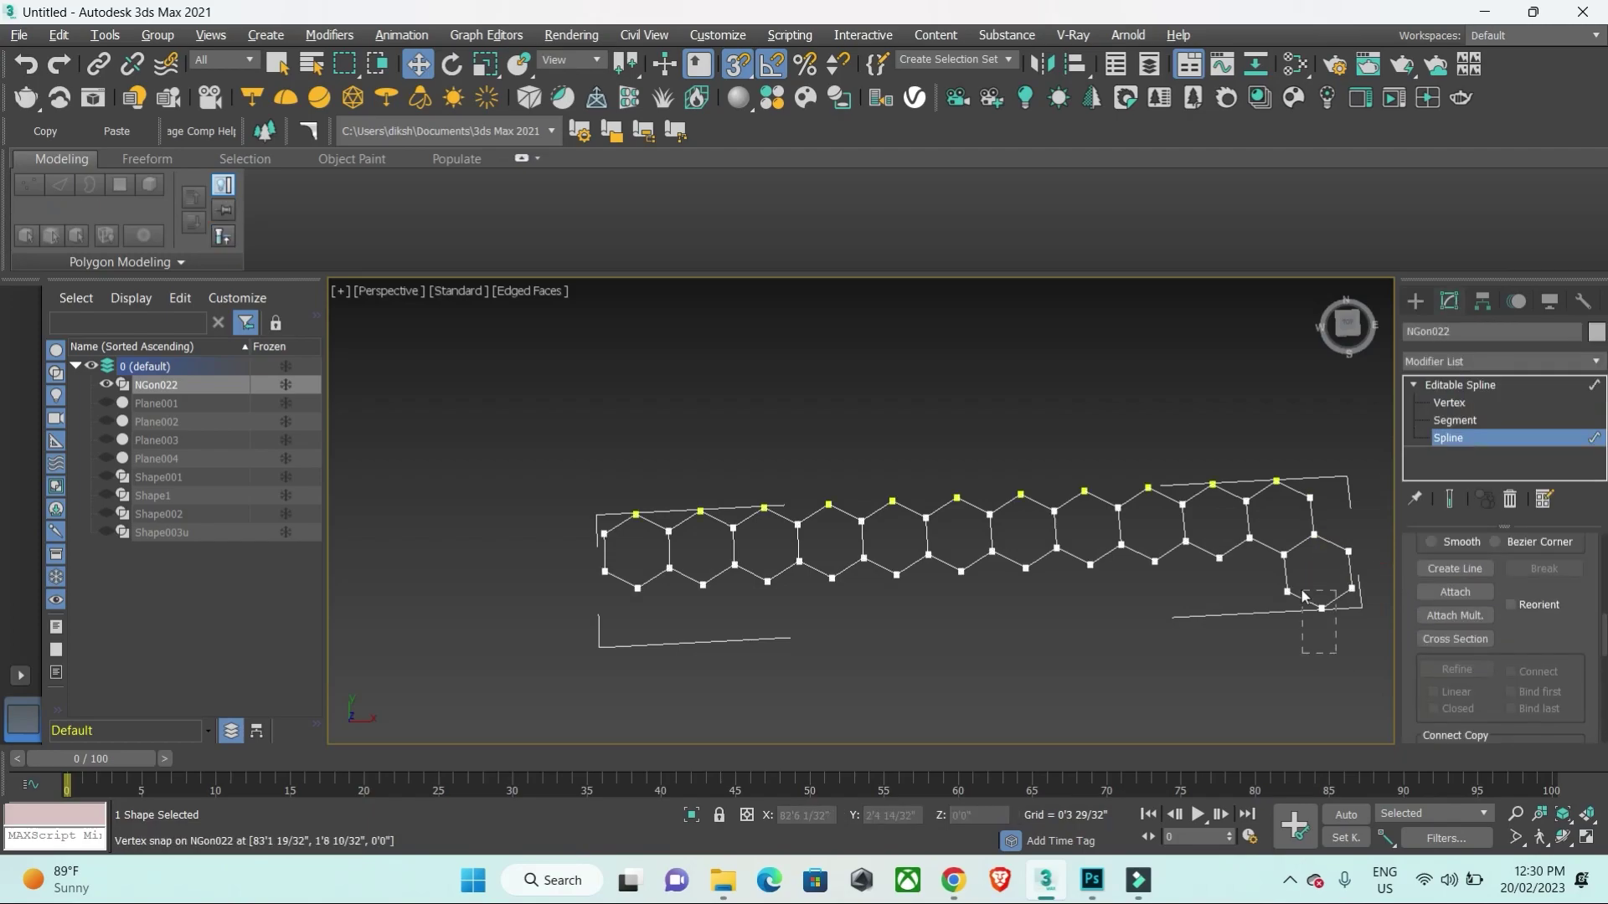
left_click(1430, 385)
Step: Convert the hexagon strip to an Editable Poly with filled faces
left_click(1455, 357)
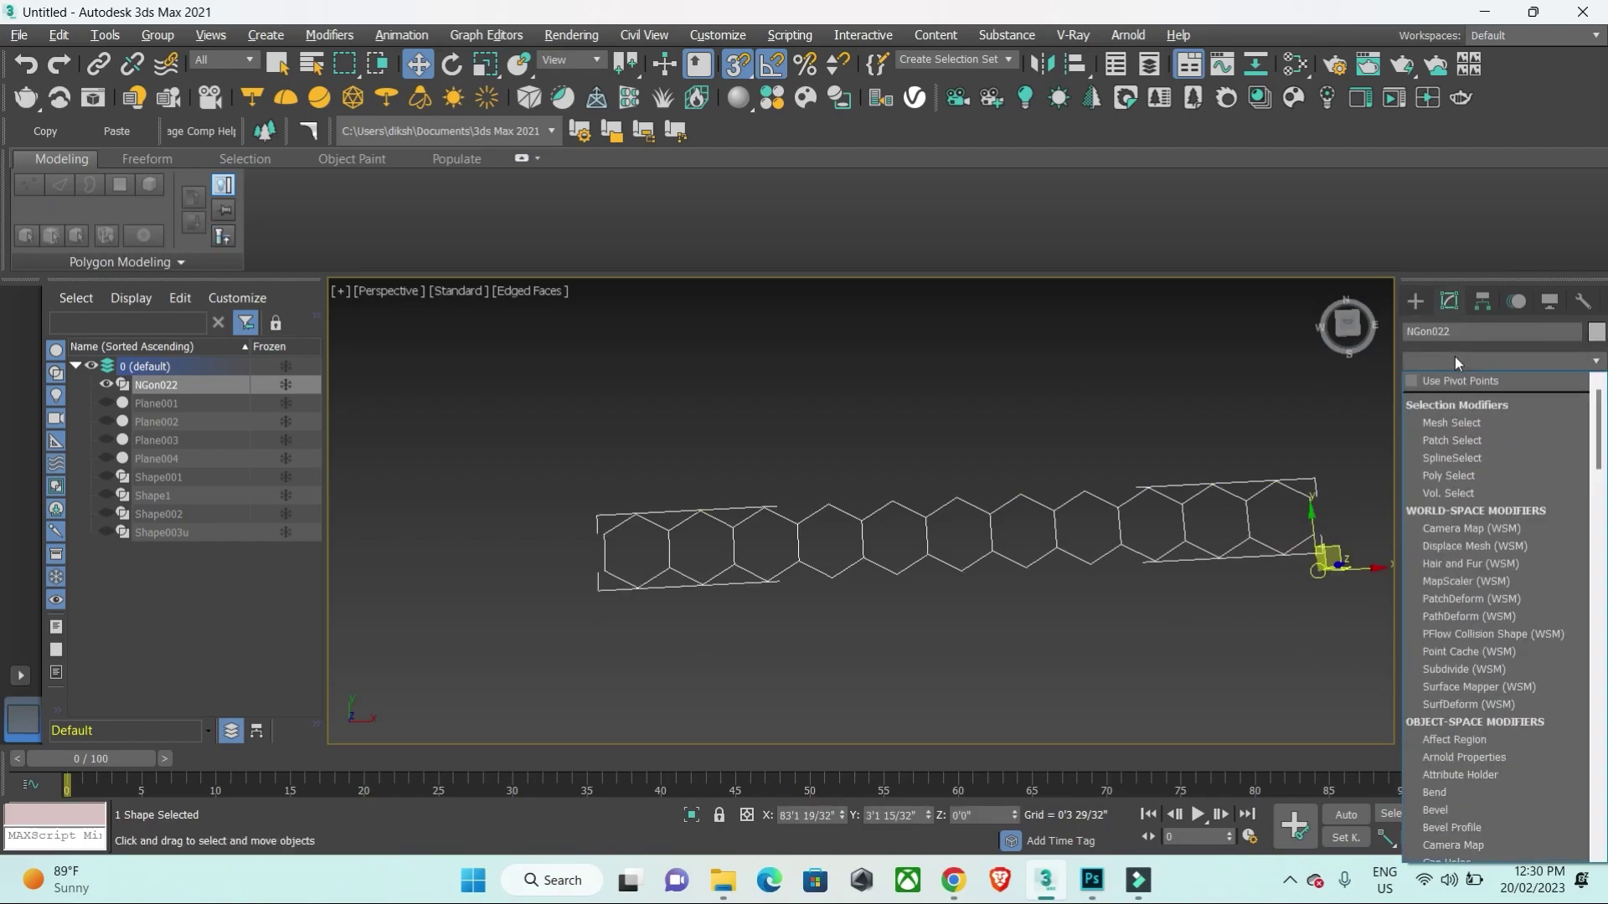
left_click(1417, 298)
right_click(1260, 490)
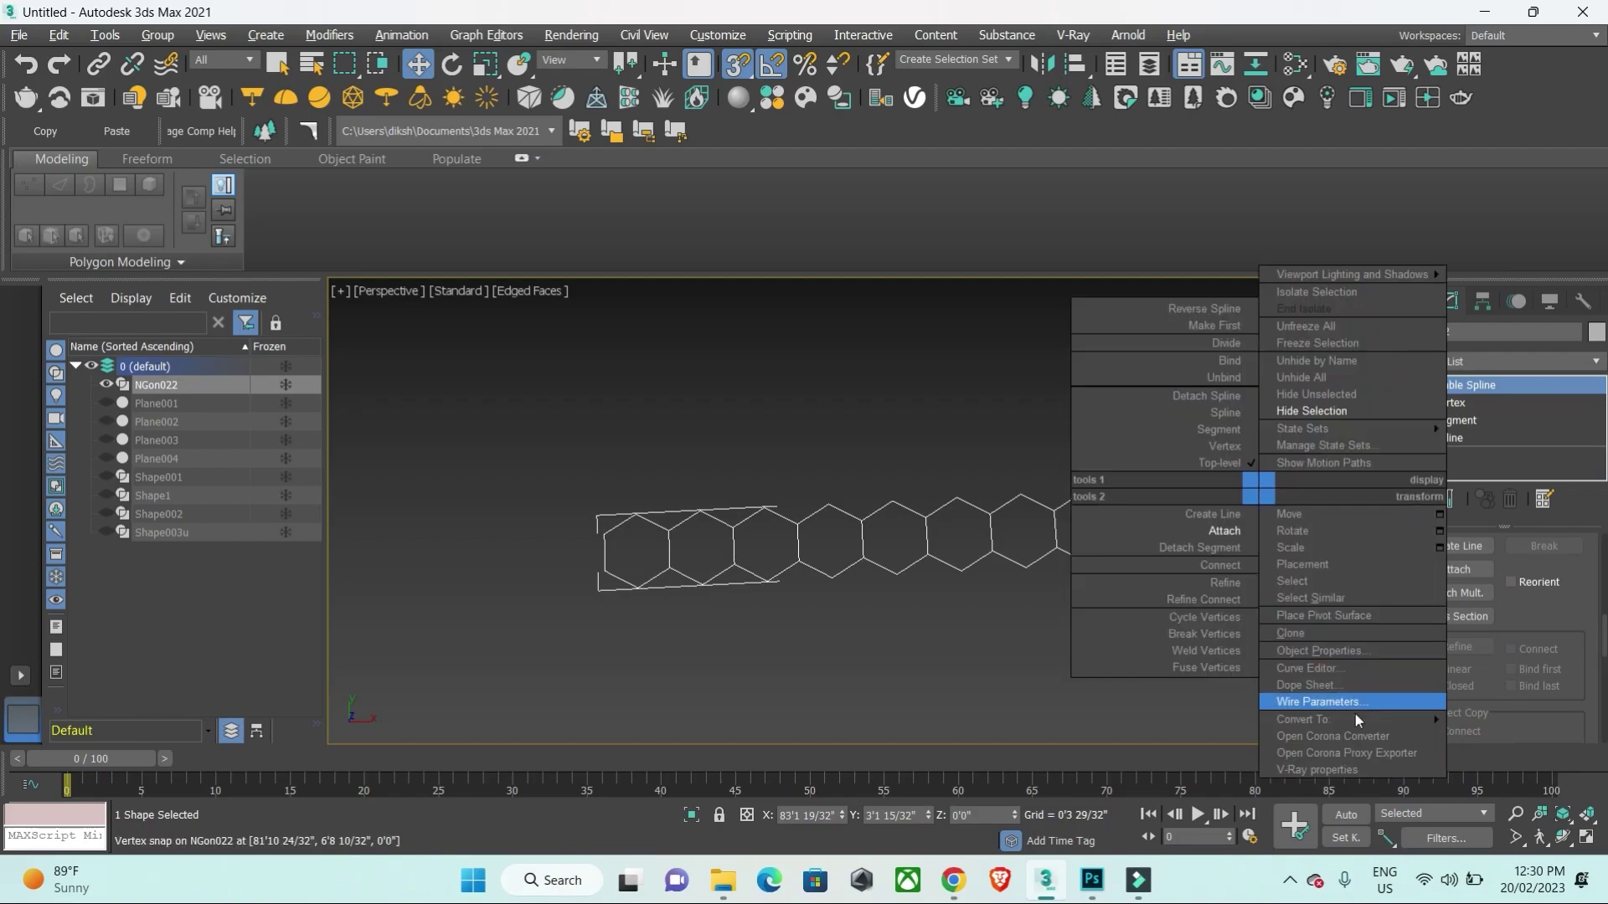
mouse_move(1303, 718)
left_click(1507, 737)
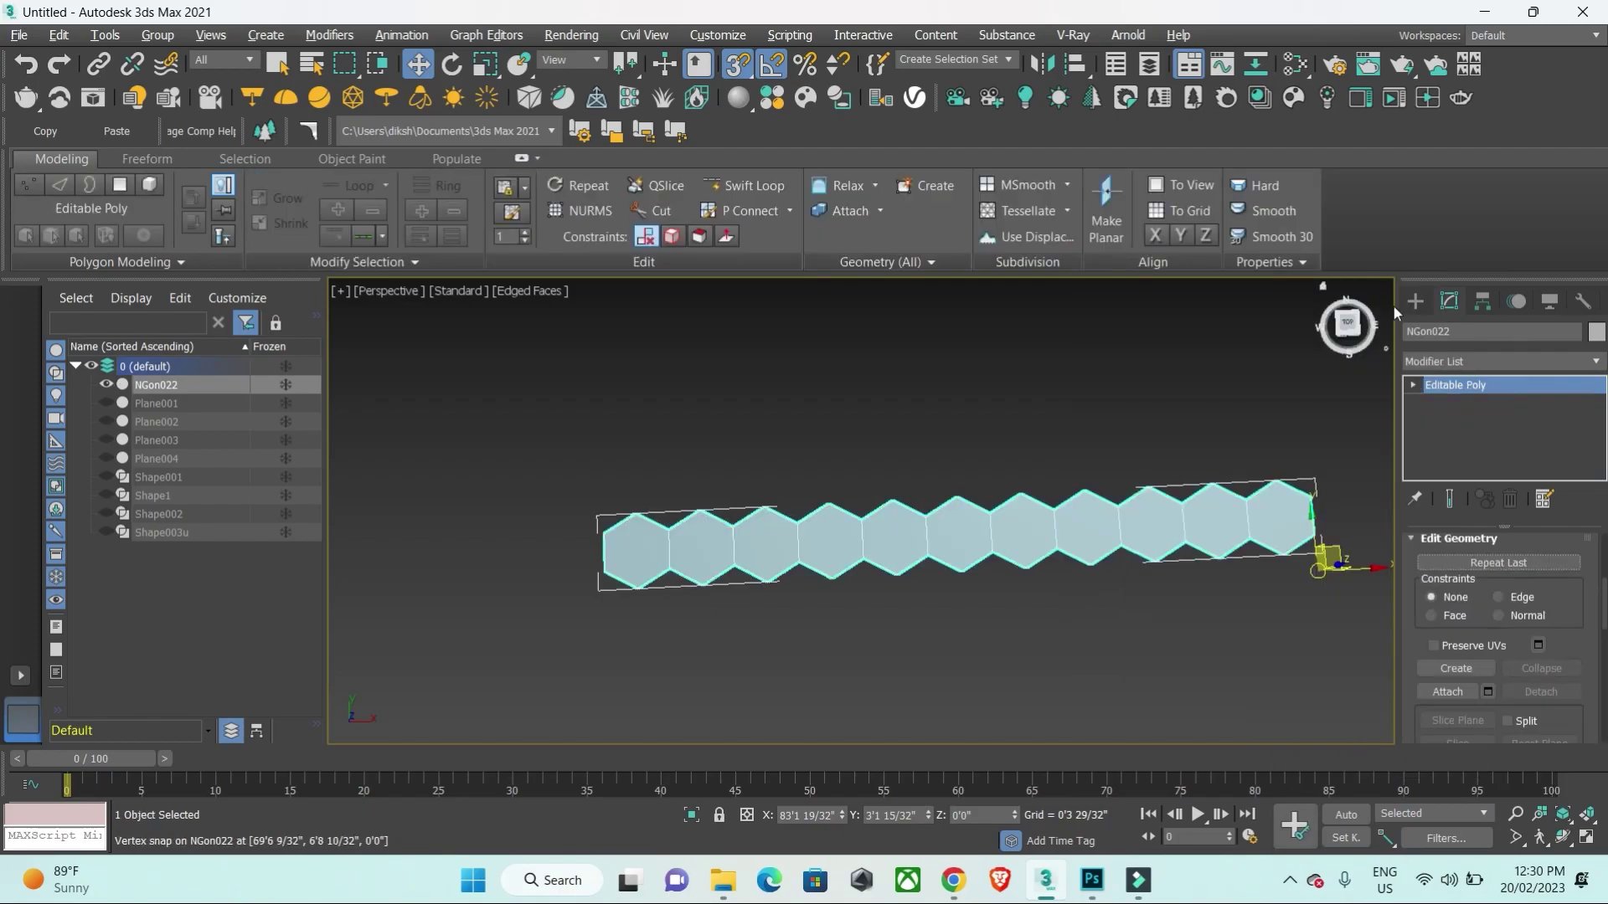
left_click(1415, 300)
Step: In Top view, centre the strip's pivot with Affect Pivot Only > Center to Object
key("t")
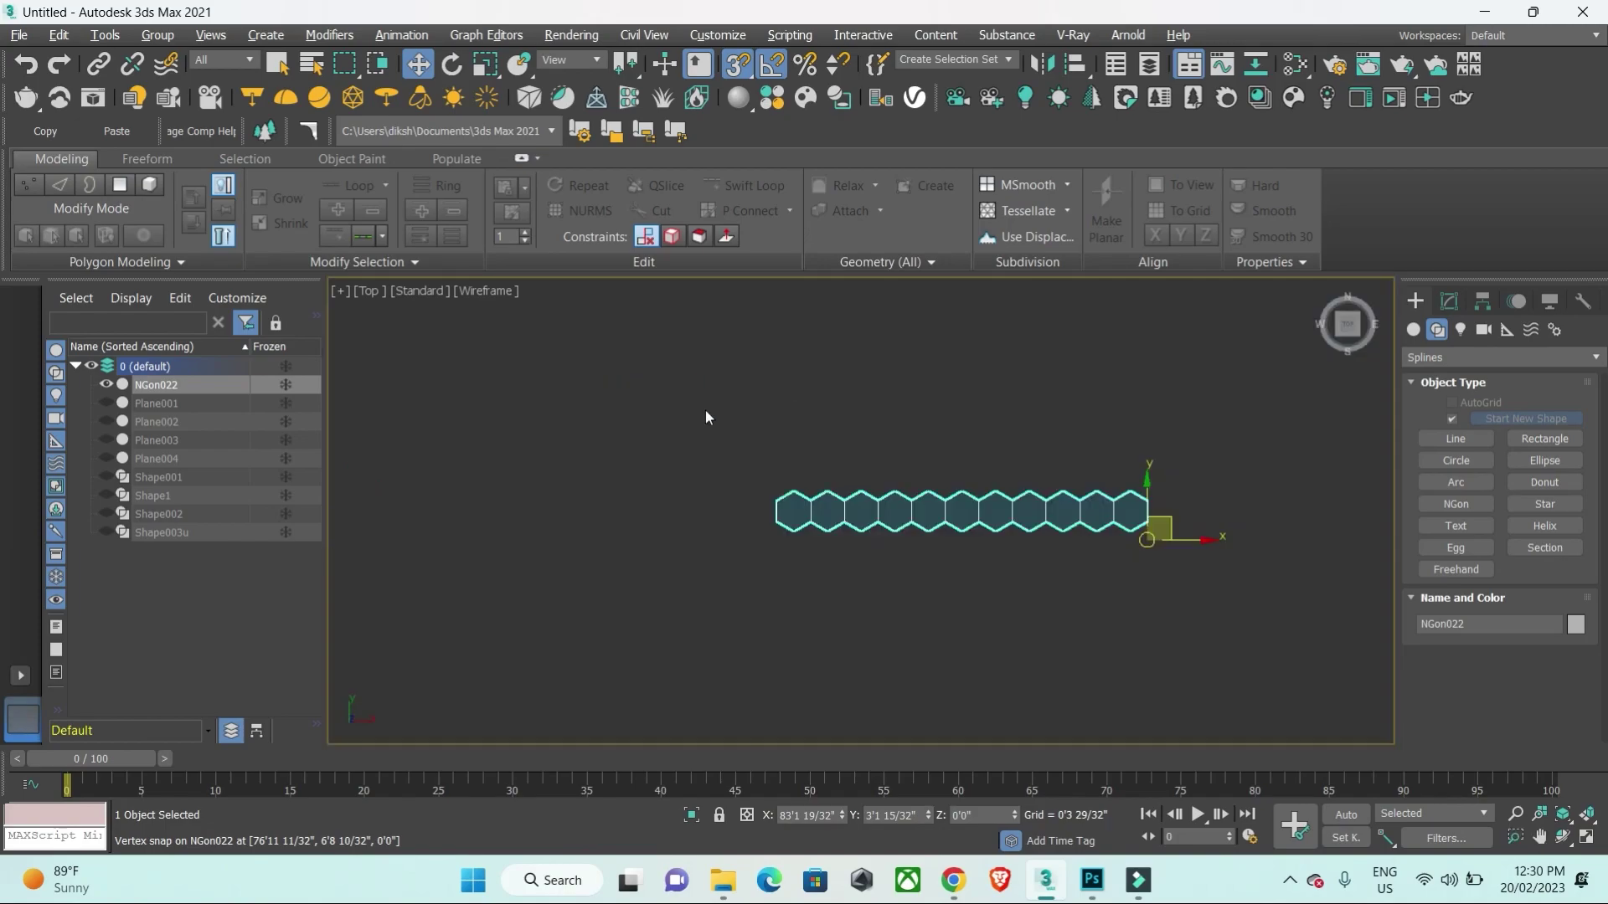
middle_click_drag(705, 416, 647, 405)
scroll(1094, 498, "up", 4)
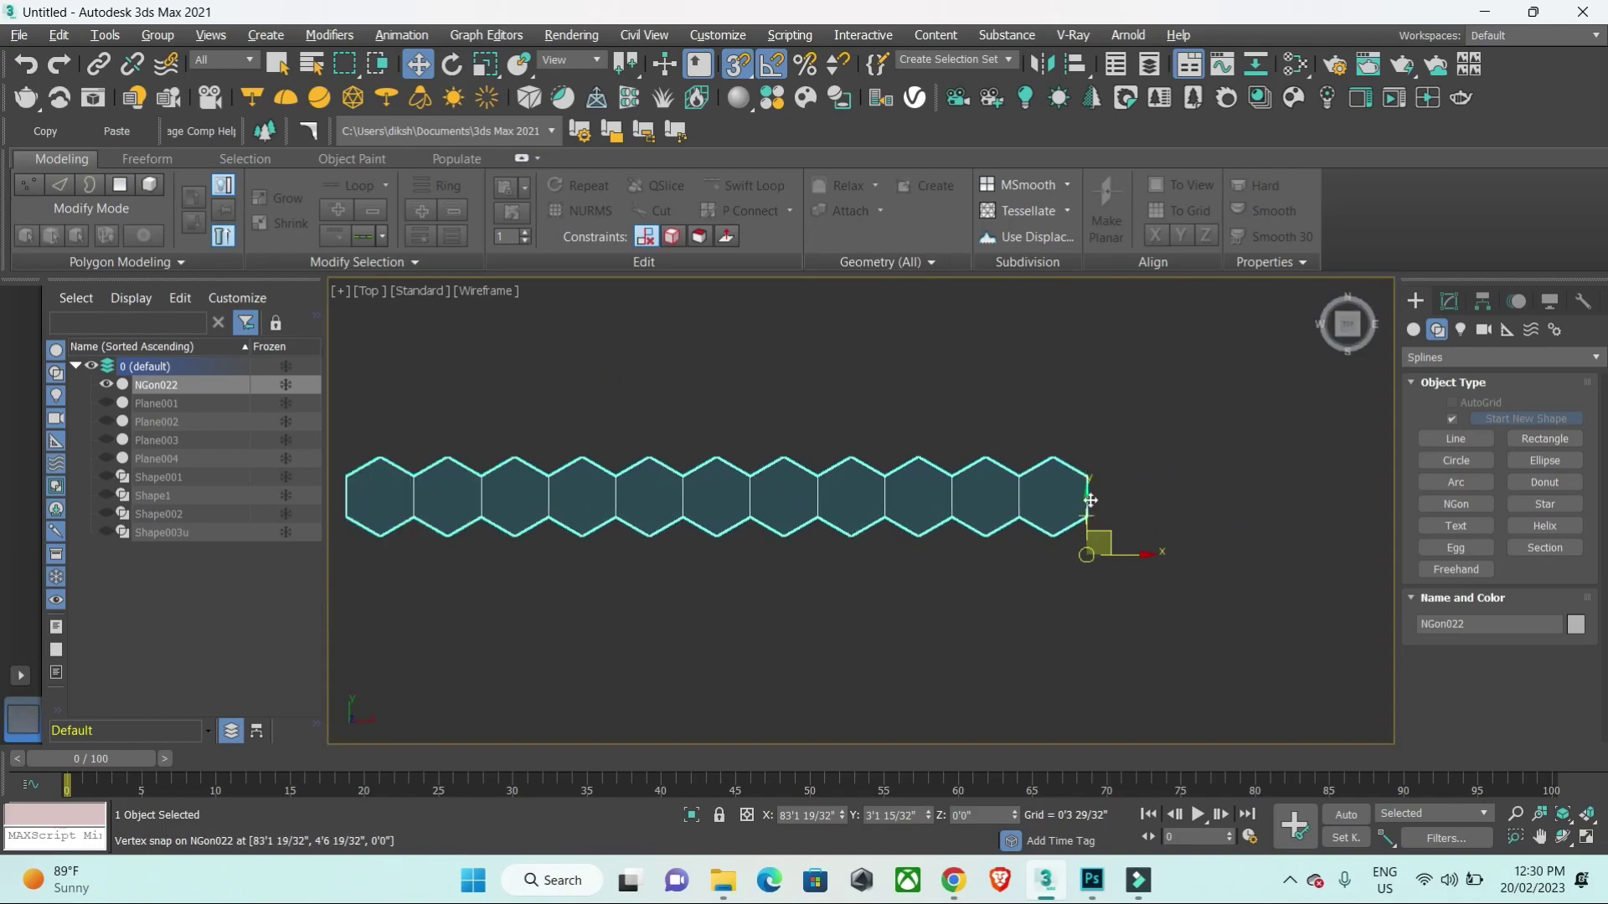
left_click(1480, 303)
left_click(1475, 437)
left_click(1499, 545)
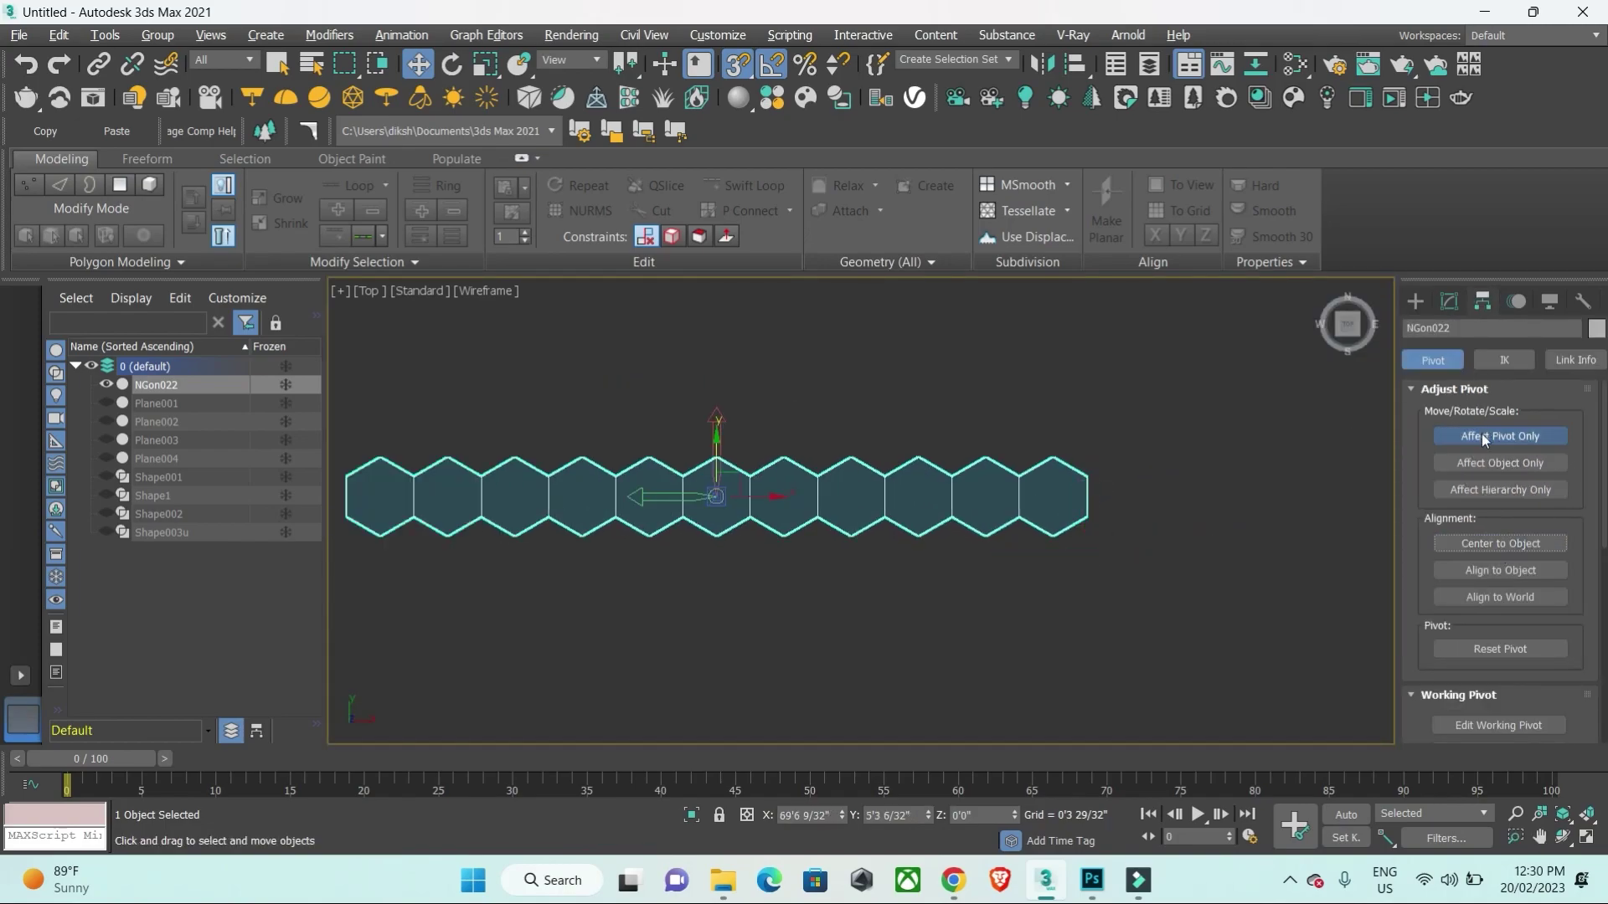
left_click(1481, 434)
left_click(1415, 300)
Step: Clone the strip once into an offset row, then copy both rows 5 more times
middle_click_drag(991, 443, 1082, 436)
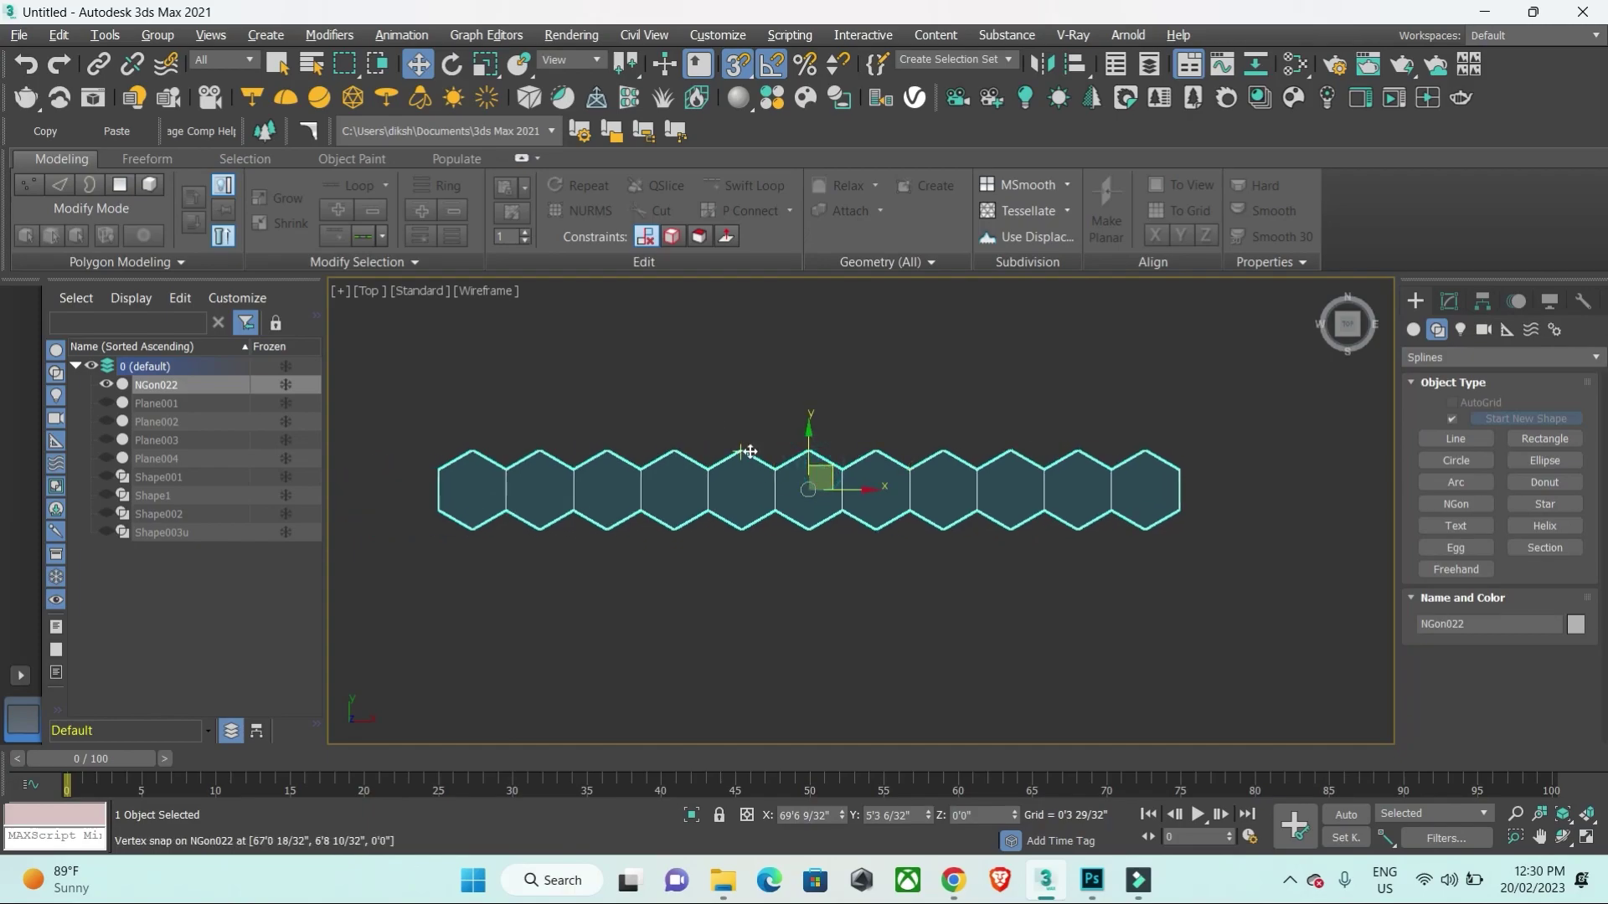
left_click_drag(741, 453, 777, 519, "shift")
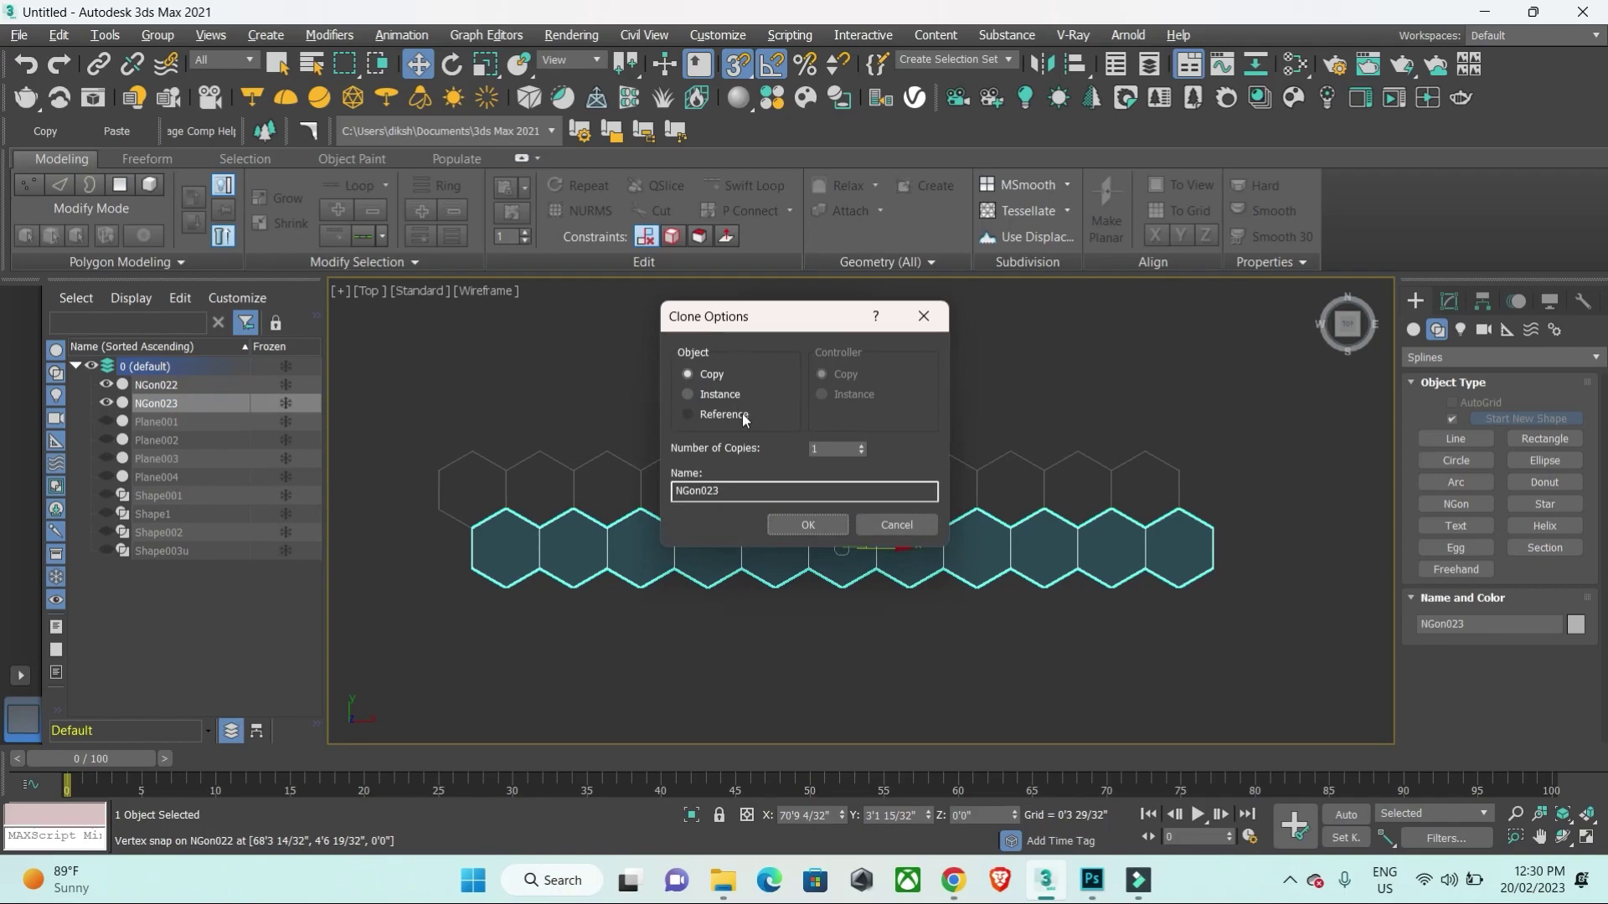
left_click(818, 526)
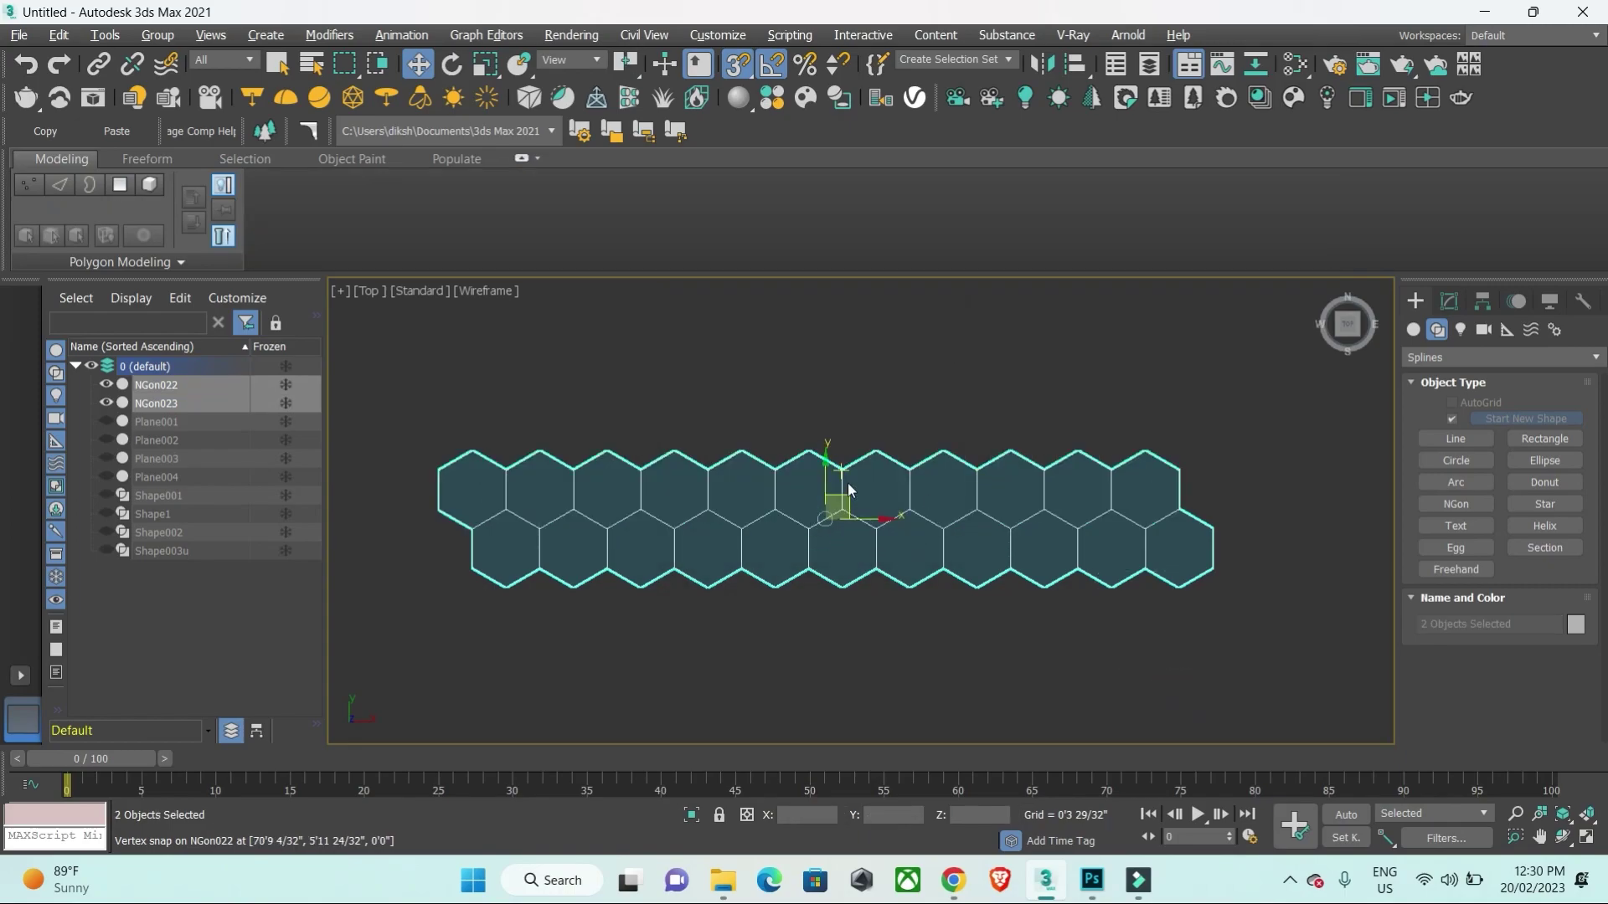
left_click(807, 455, "ctrl")
left_click_drag(807, 454, 807, 571, "shift")
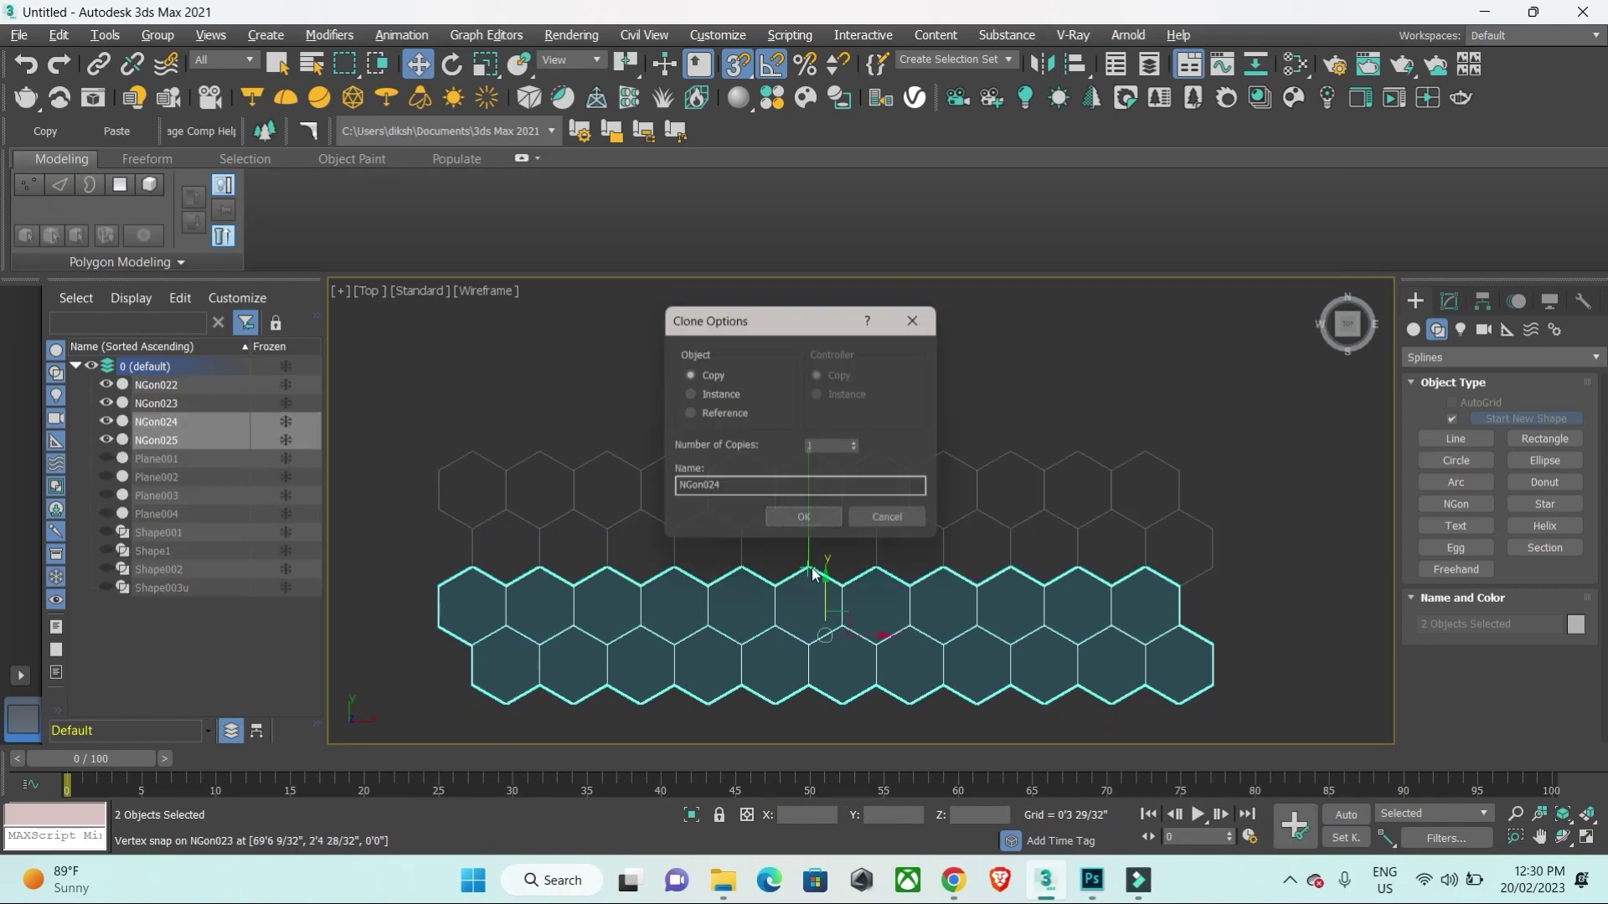
double_click(823, 450)
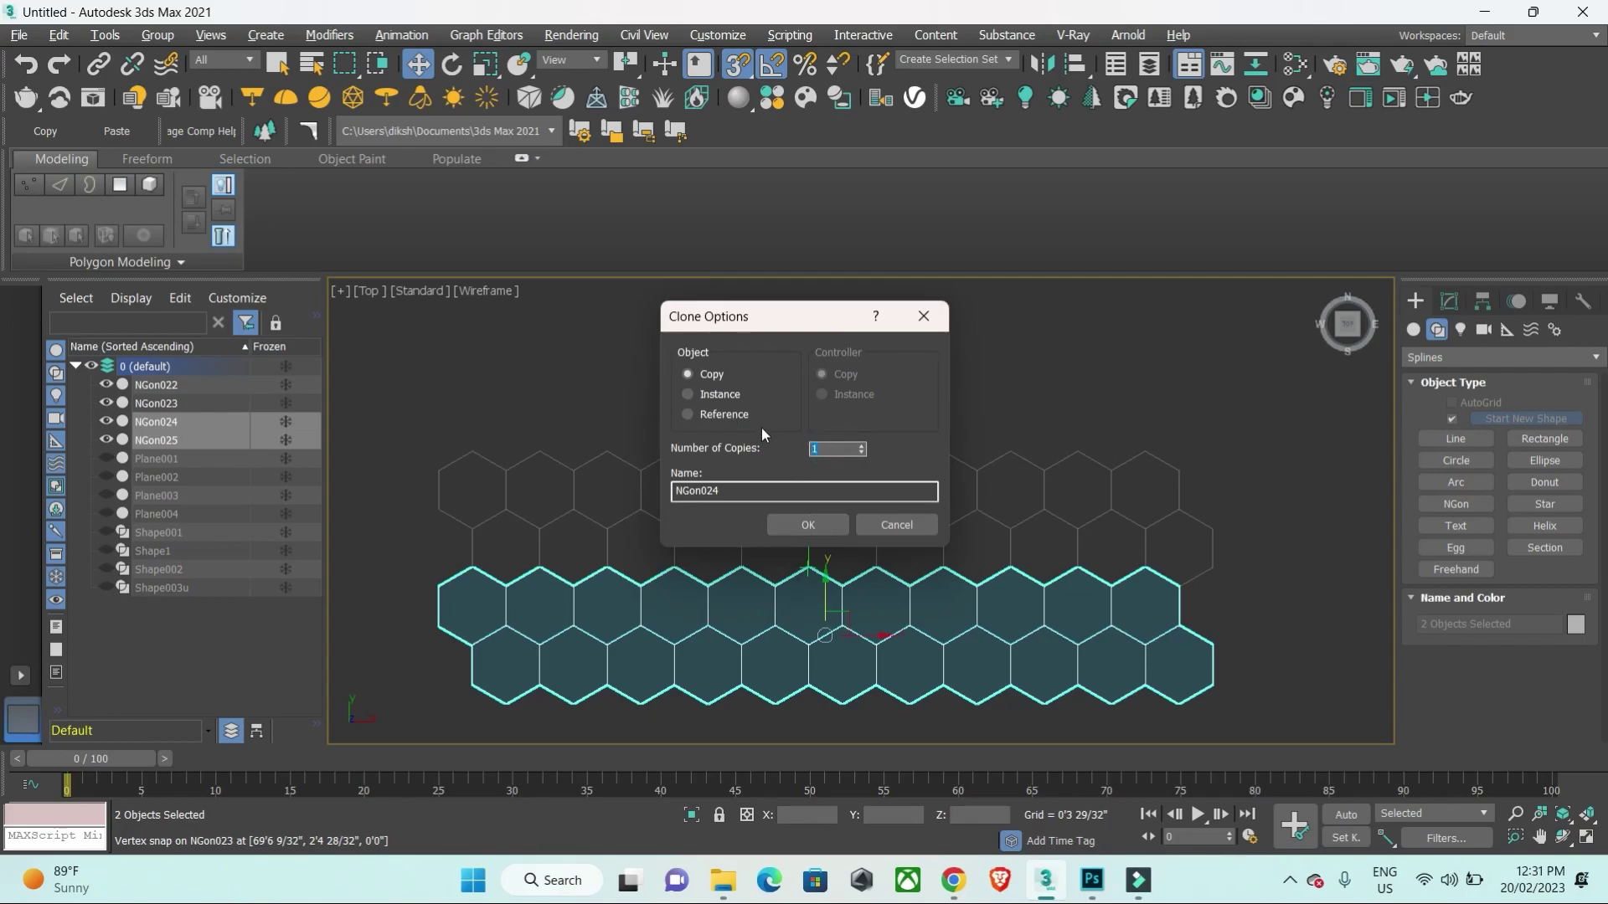
type("5")
left_click(808, 525)
scroll(978, 452, "down", 5)
Step: Select NGon033 at Element level and open its Attach List of strips NGon022–NGon032
key("p")
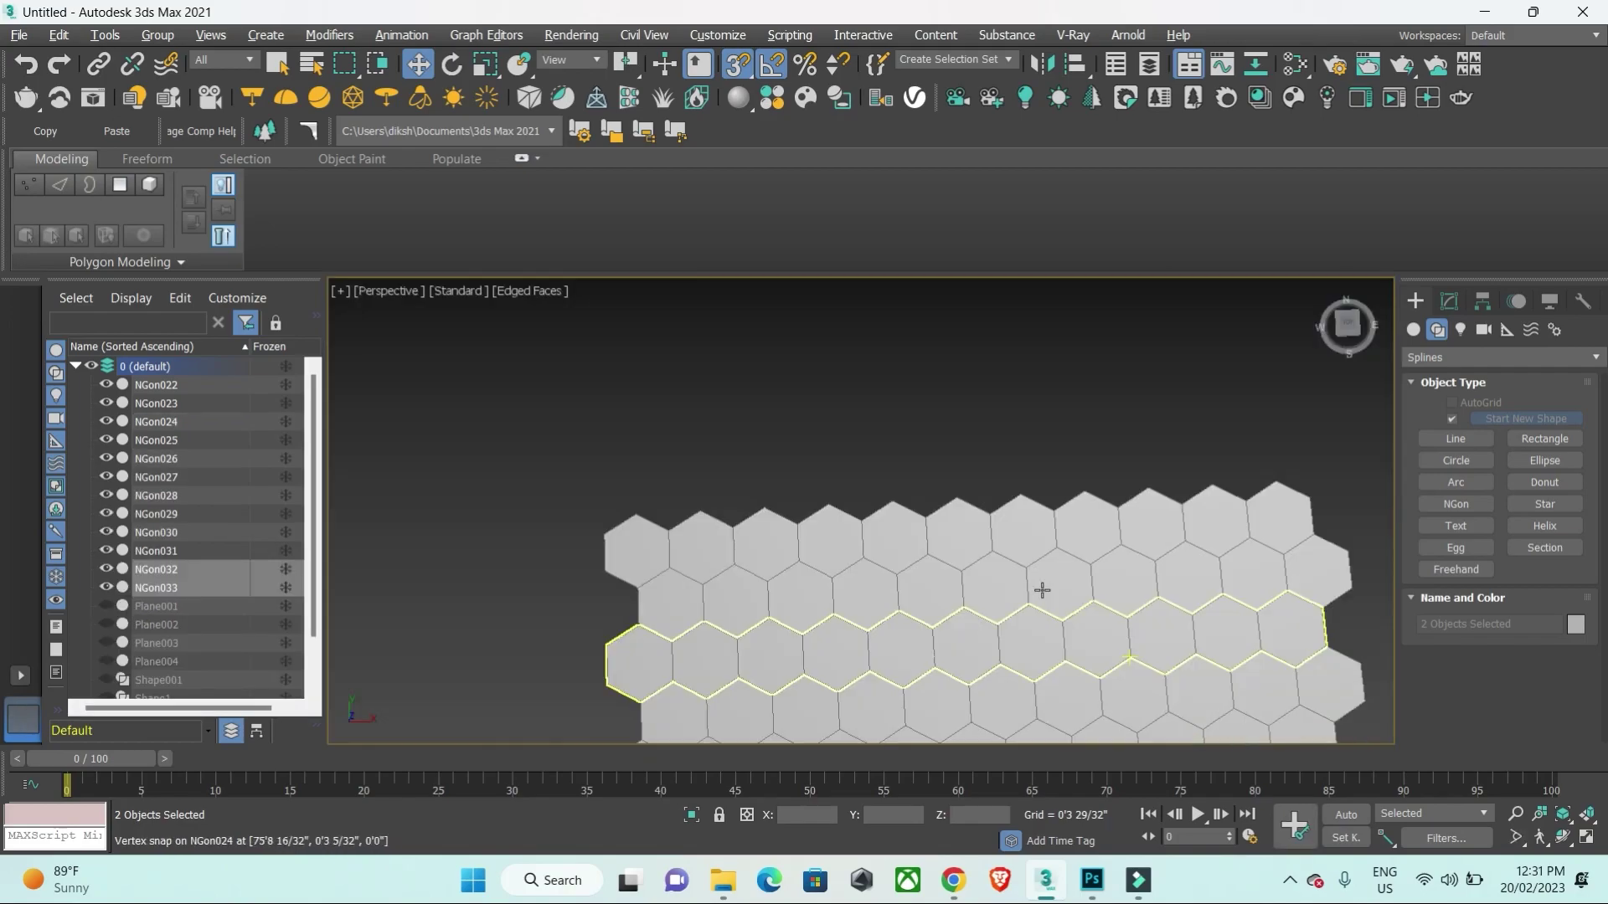
scroll(960, 474, "down", 5)
scroll(960, 475, "up", 3)
scroll(960, 475, "up", 3)
left_click(1005, 599)
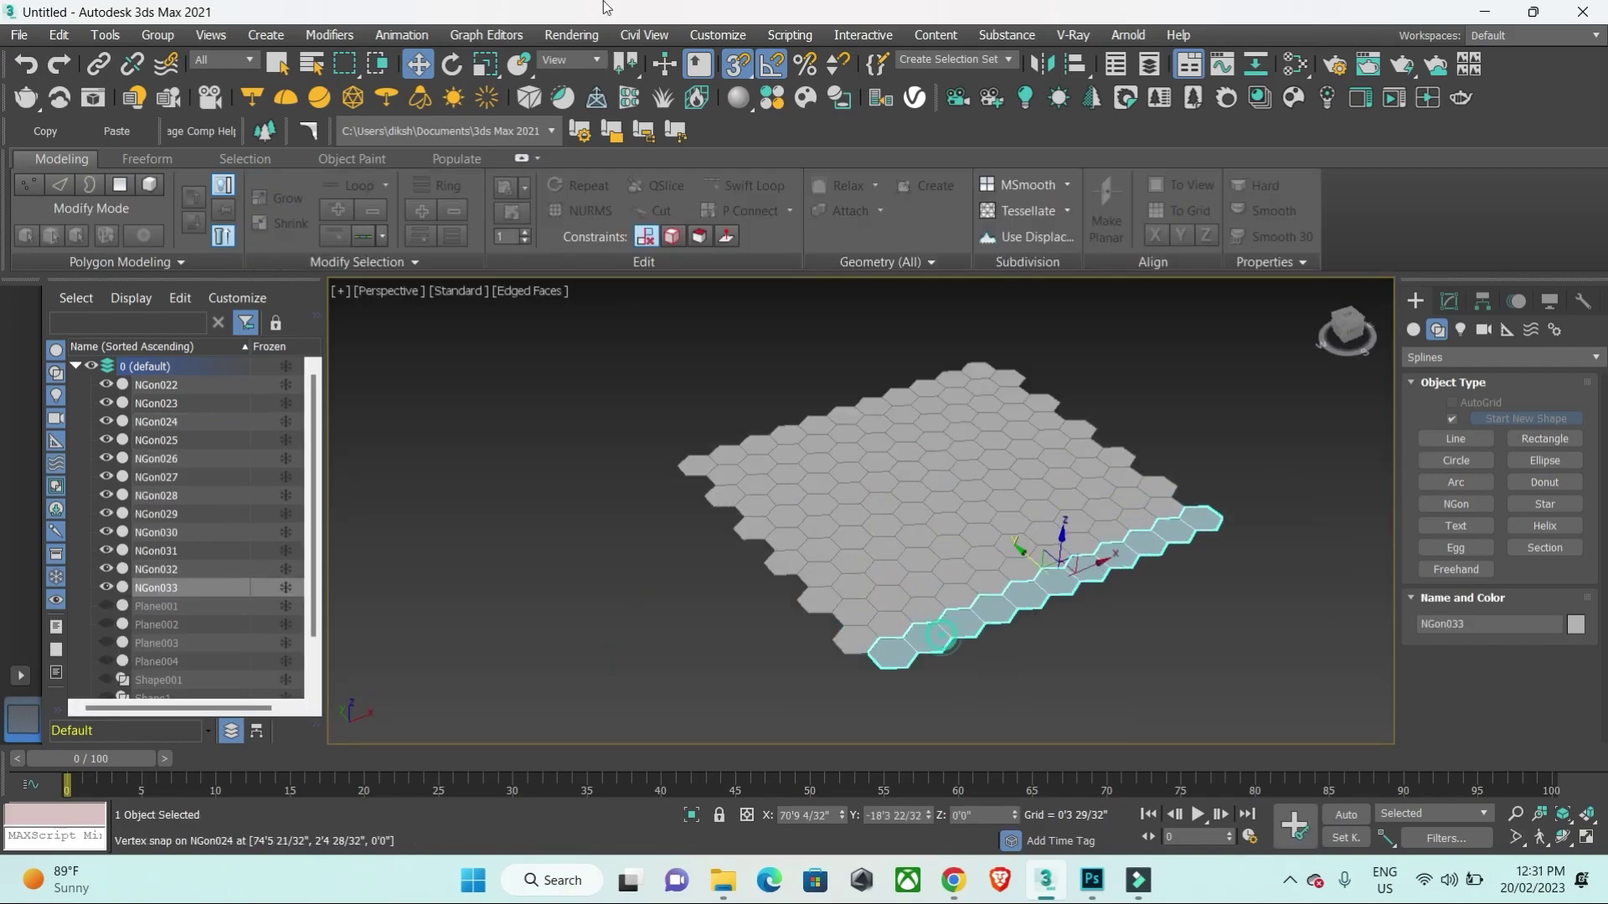
left_click(1450, 301)
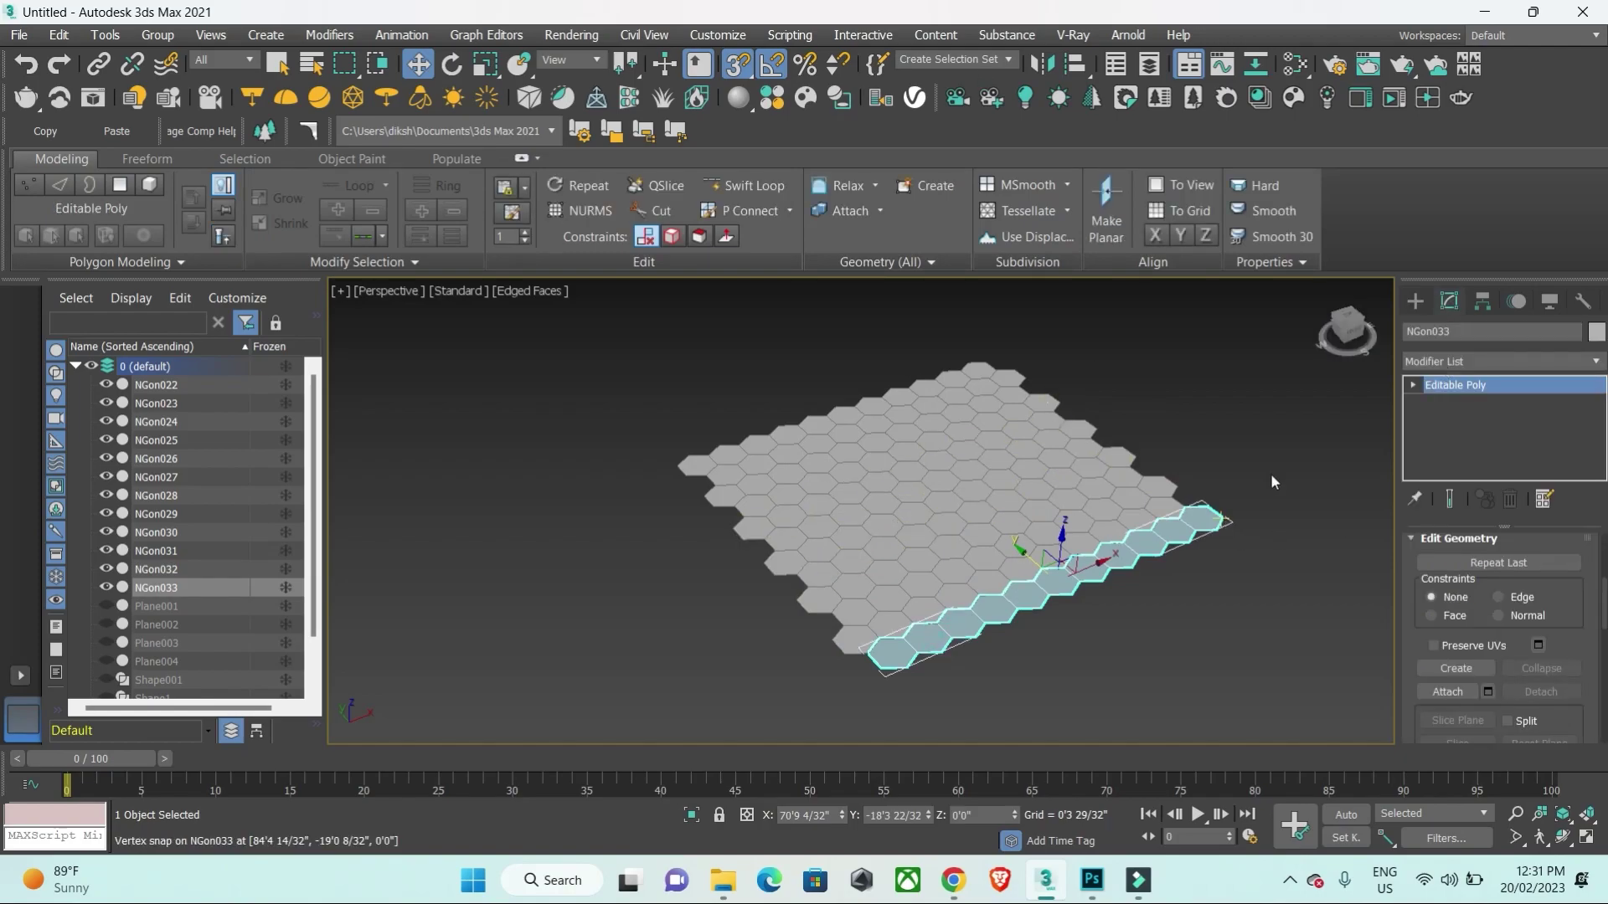
left_click(1413, 385)
left_click(1452, 473)
scroll(1587, 683, "down", 2)
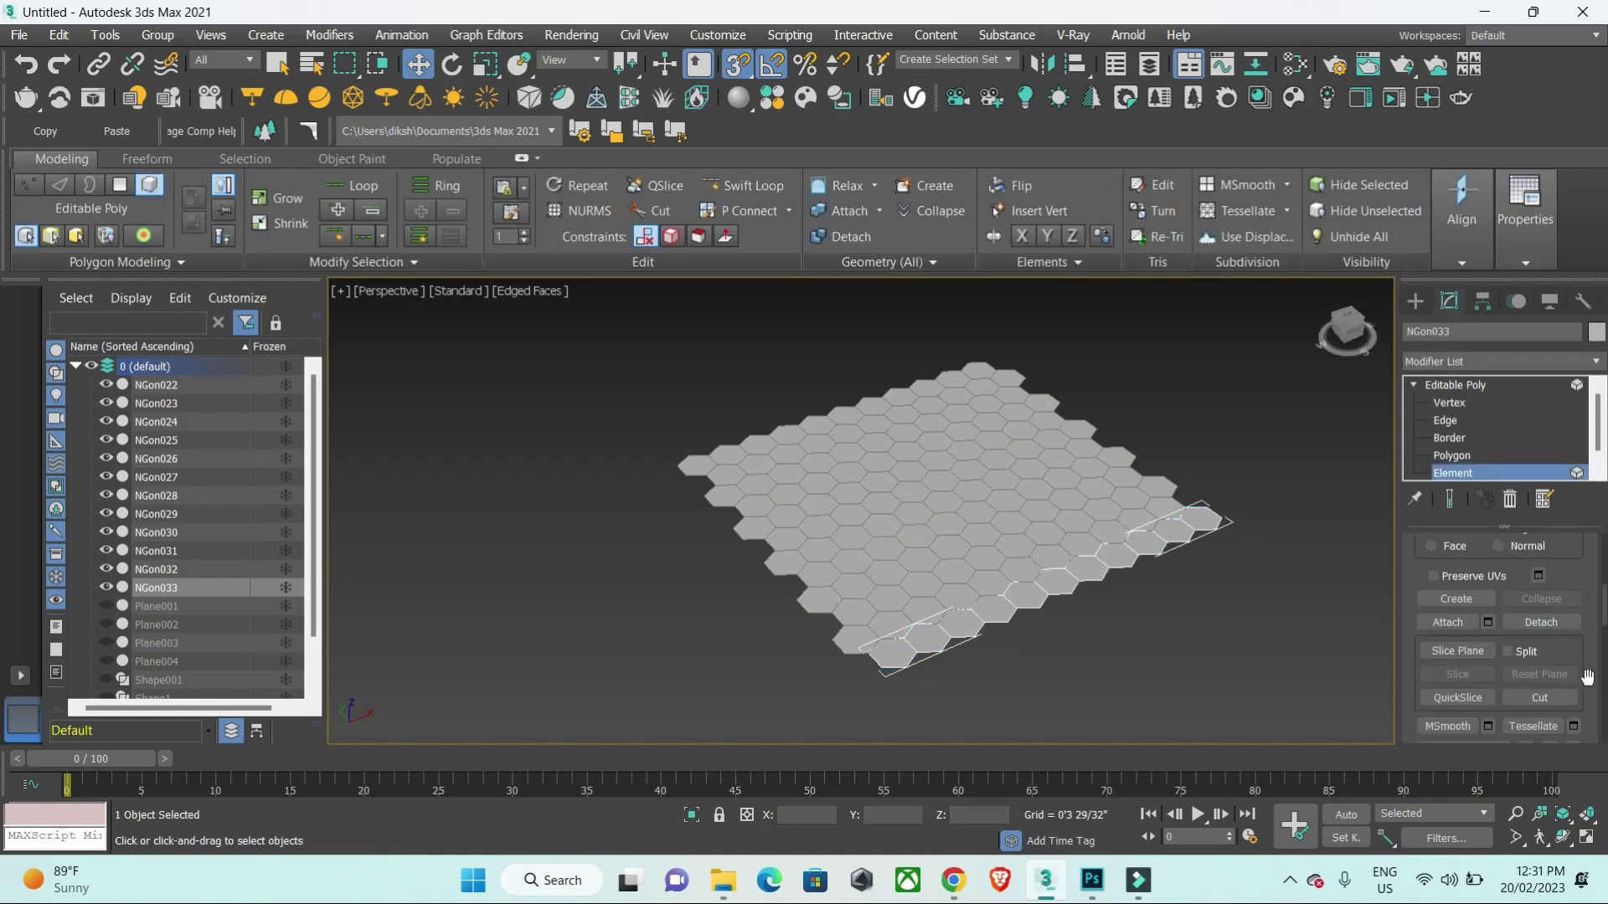
left_click(1488, 621)
Step: Attach all strips NGon022–NGon032 into NGon033, then select all its polygons
key("ctrl+a")
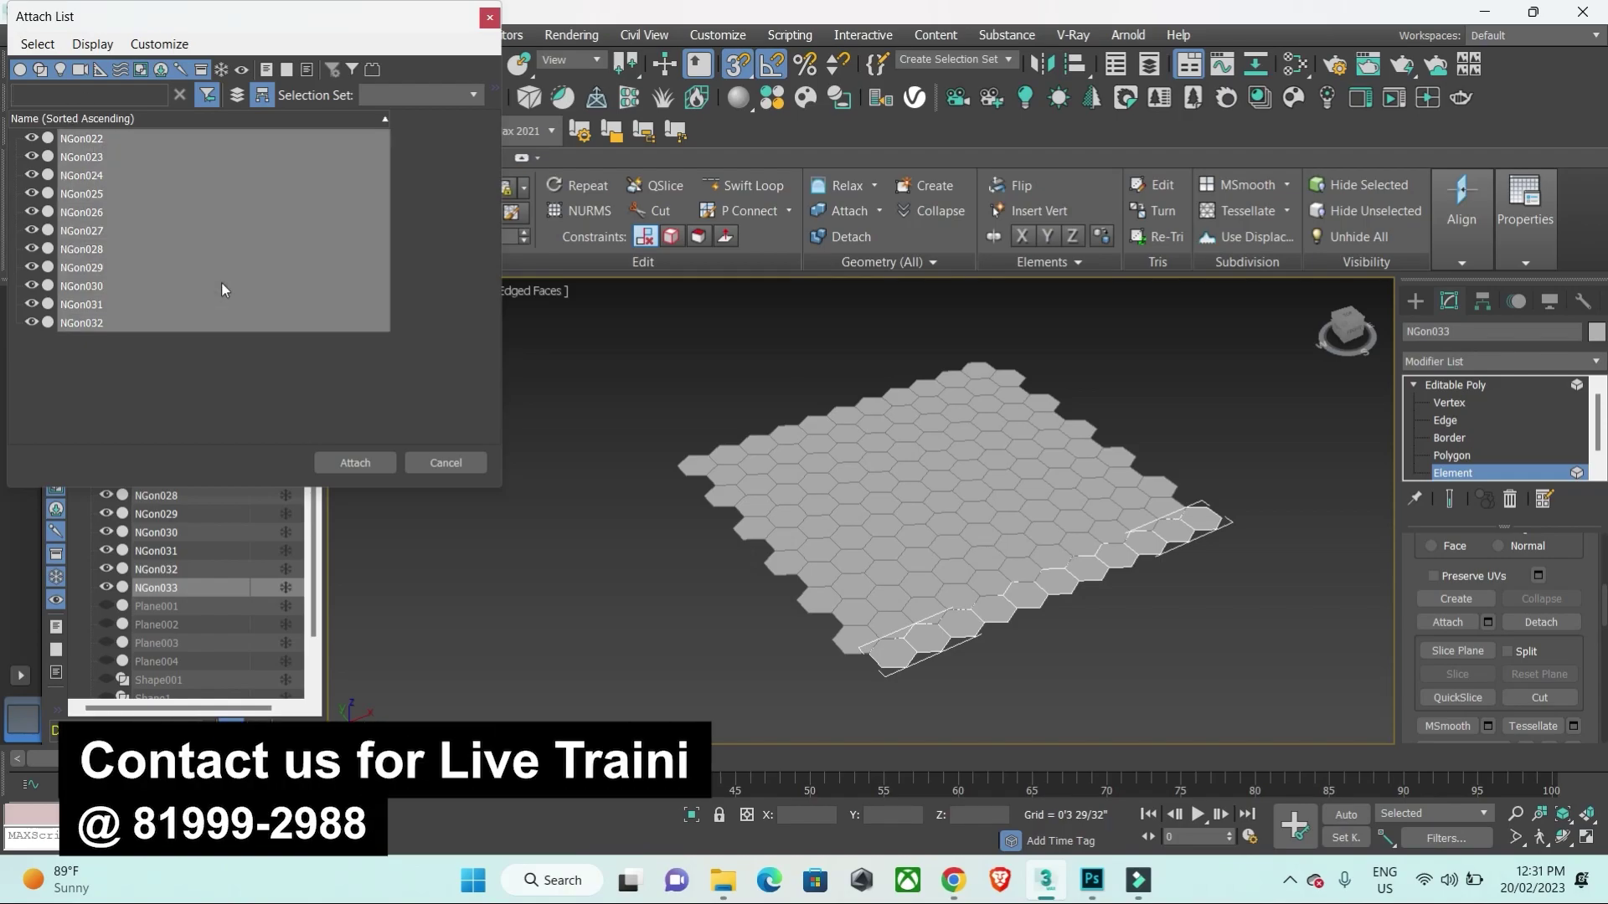
left_click(319, 457)
scroll(897, 545, "up", 3)
scroll(1008, 499, "up", 3)
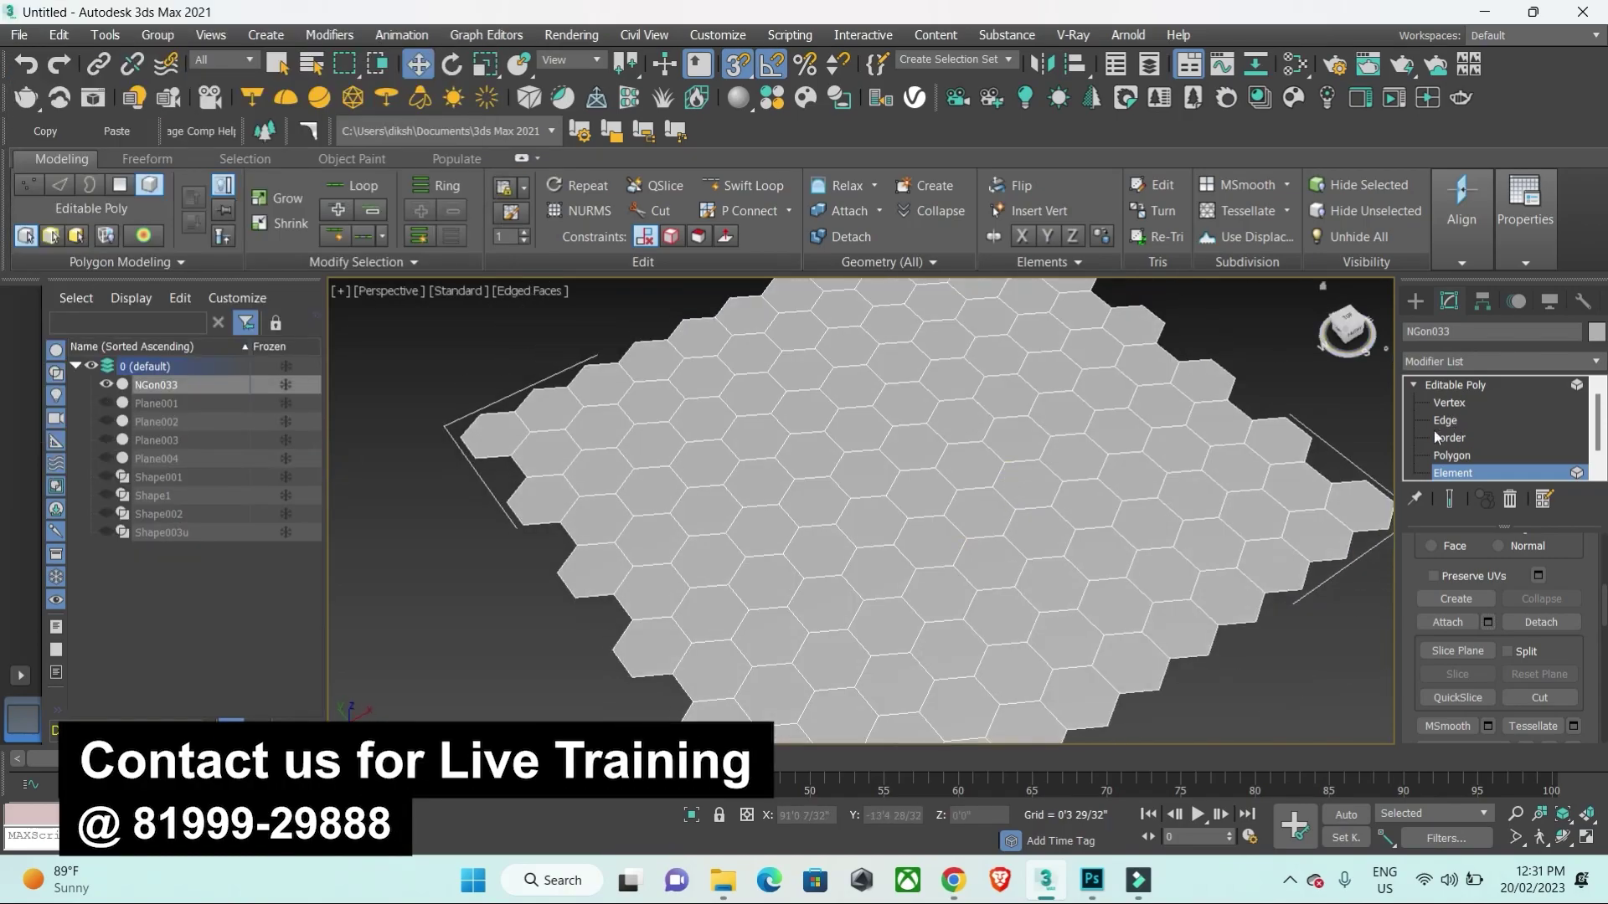
left_click(1465, 454)
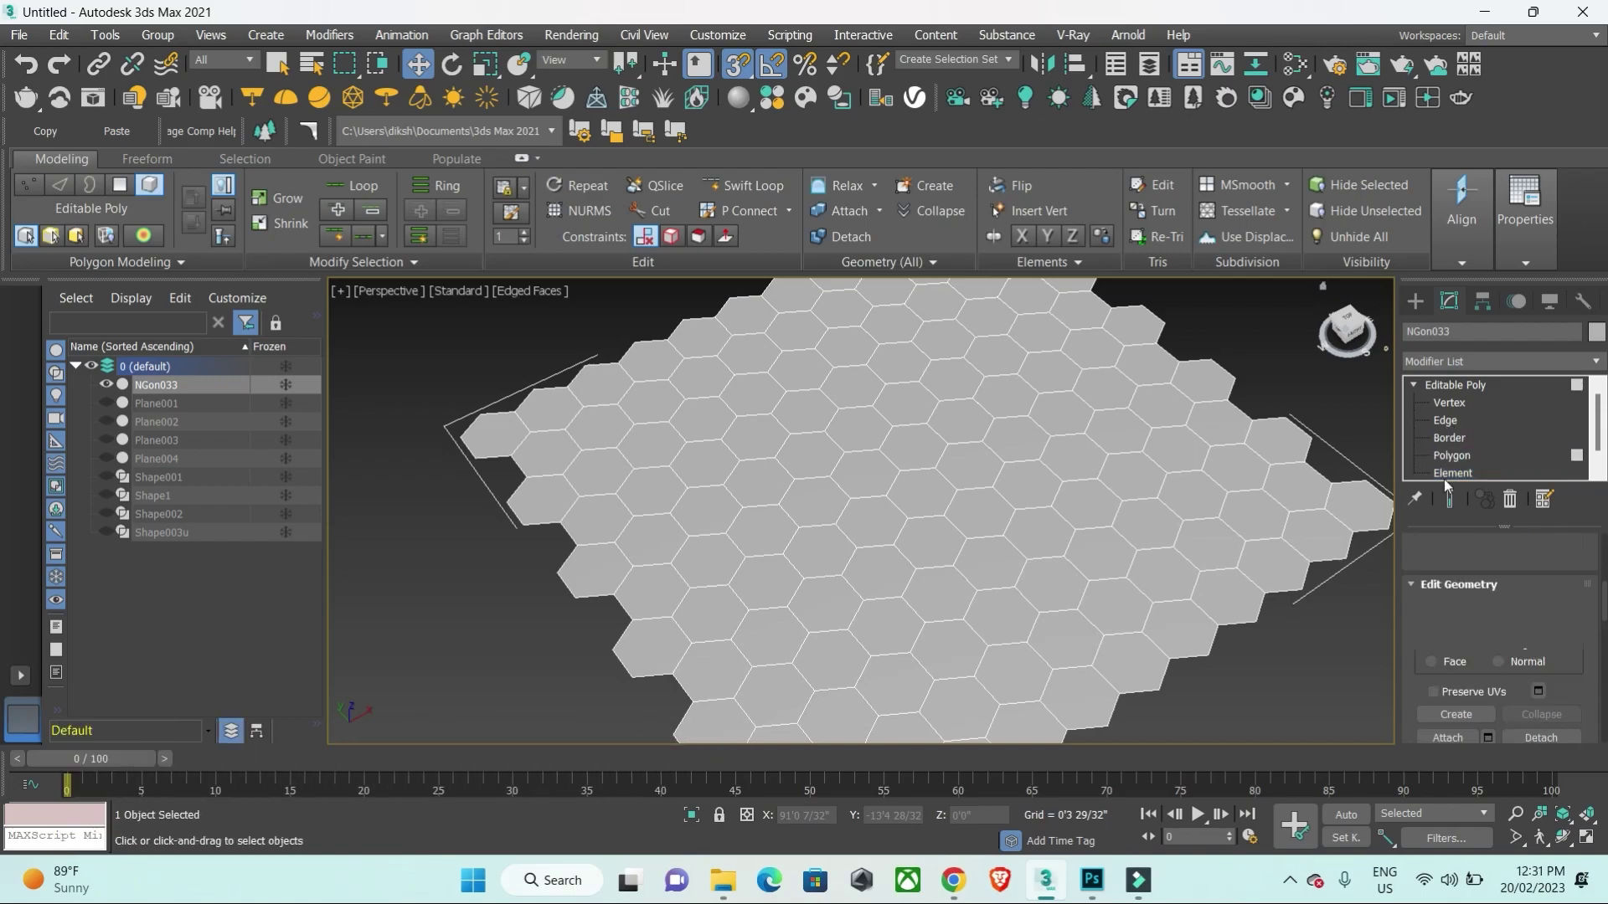
key("ctrl+a")
Step: Inset every hexagon face By Polygon with a small amount for thin borders
scroll(1580, 649, "up", 2)
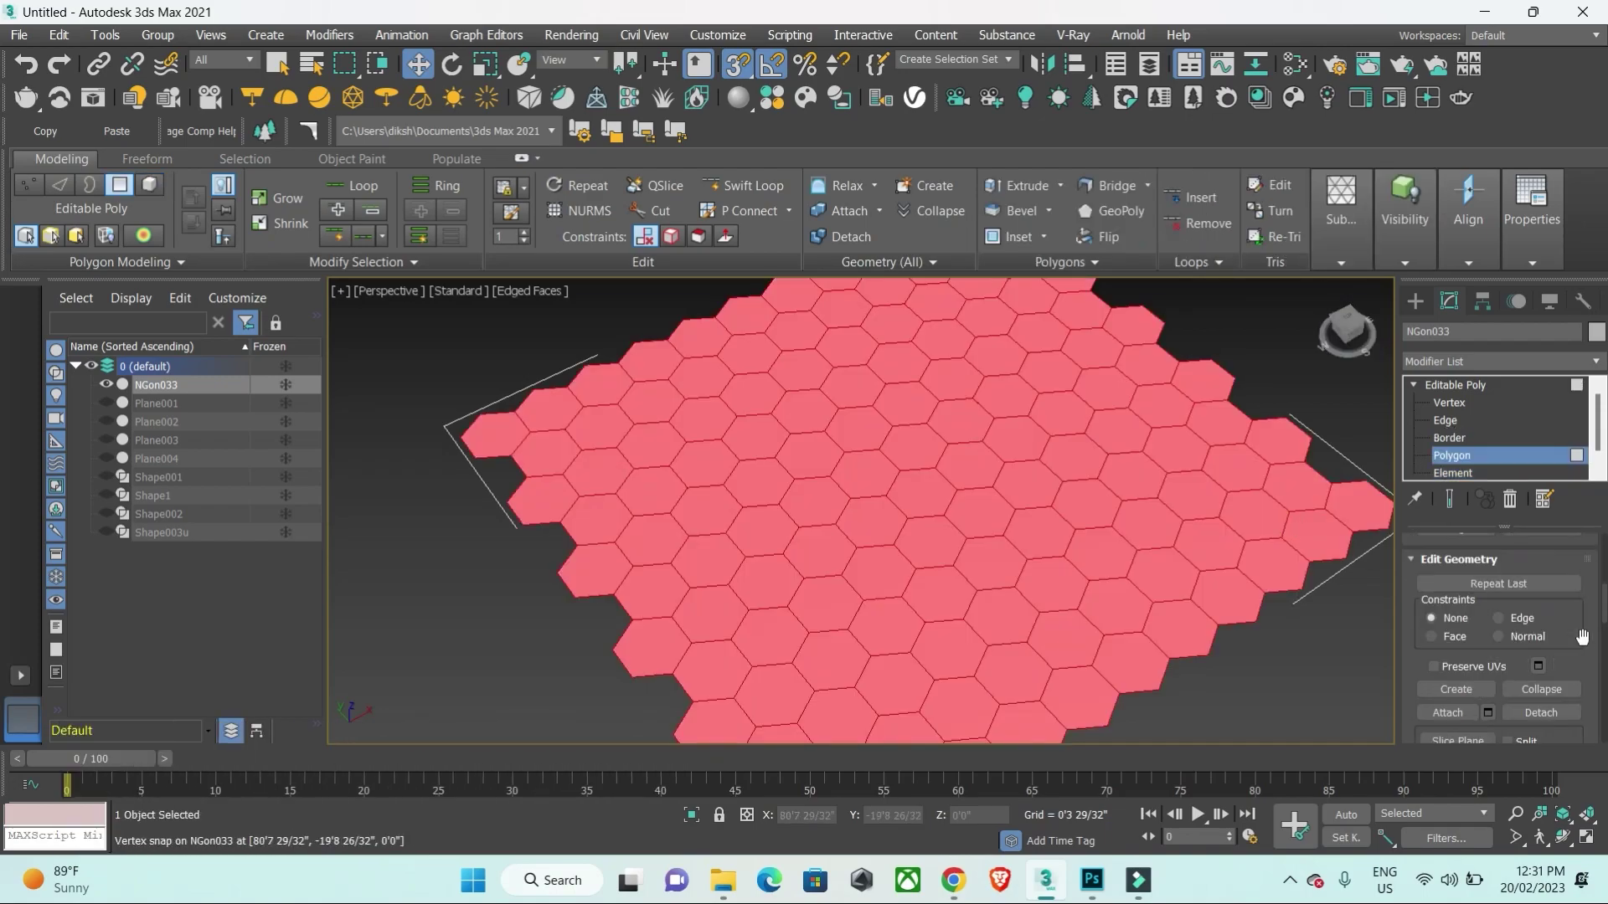
scroll(1582, 637, "up", 2)
scroll(1583, 619, "up", 1)
left_click(1574, 586)
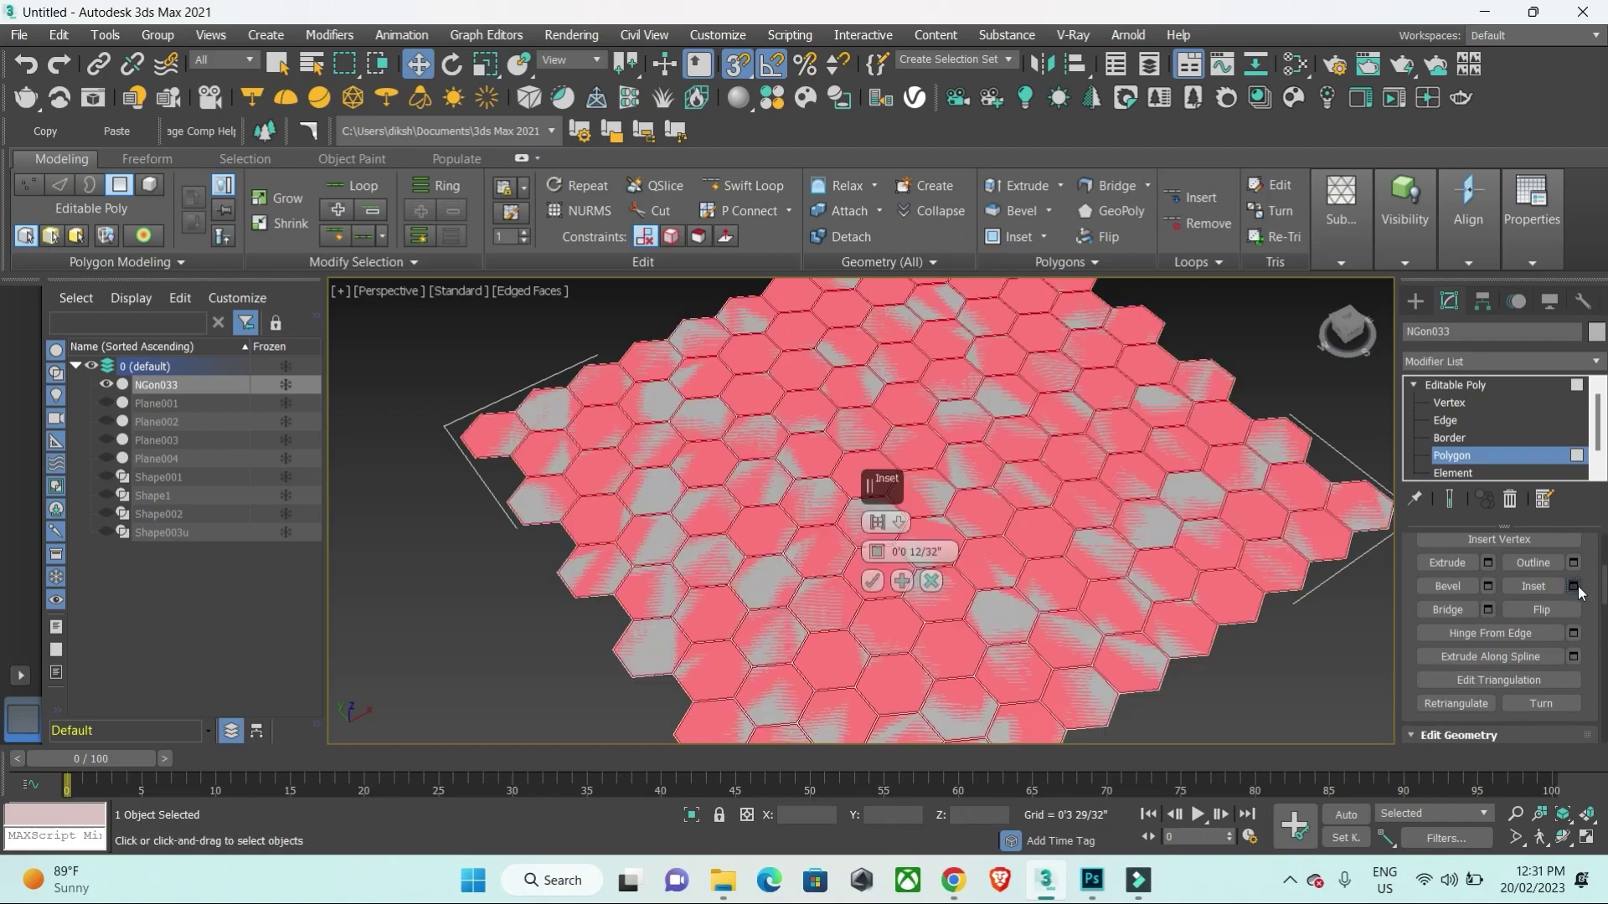
left_click(898, 524)
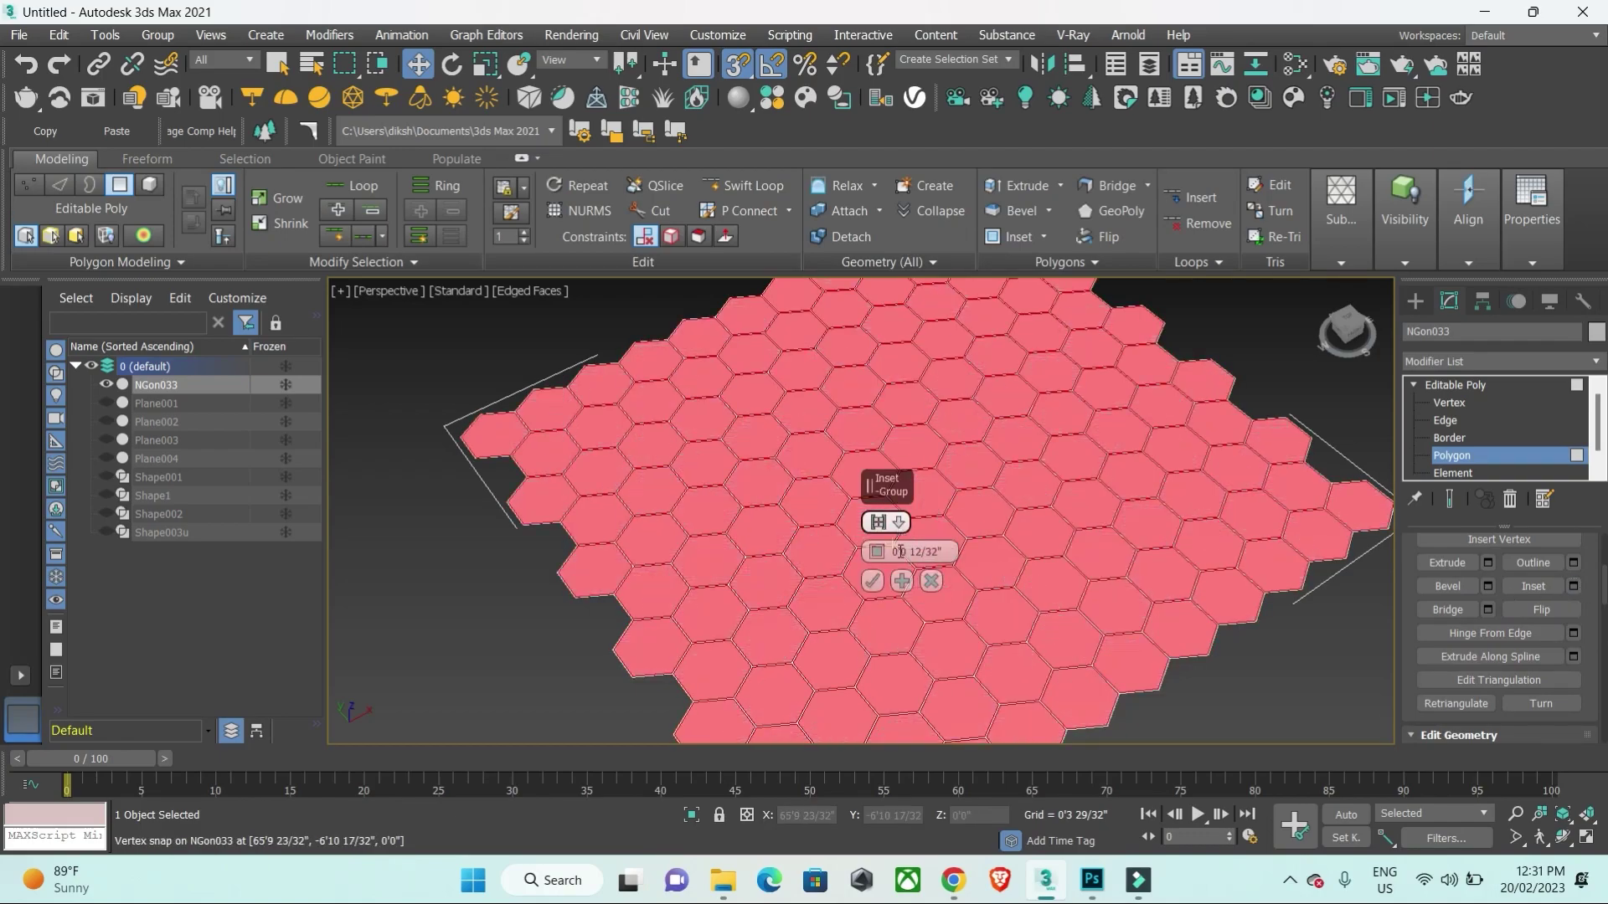
left_click_drag(876, 551, 876, 536)
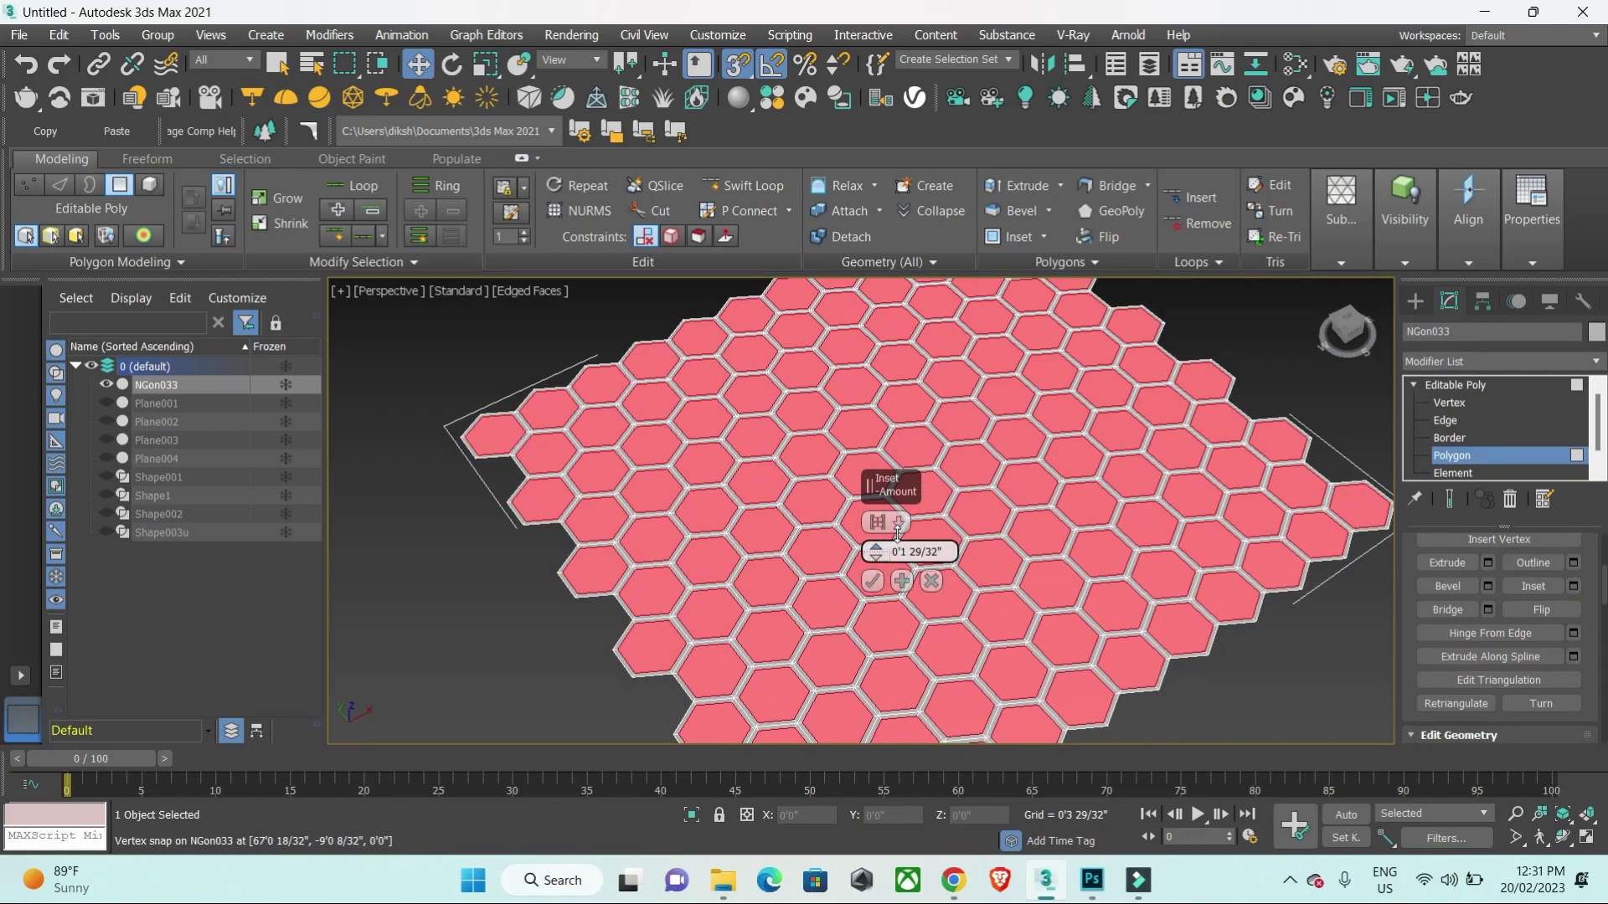
left_click(879, 523)
left_click(900, 522)
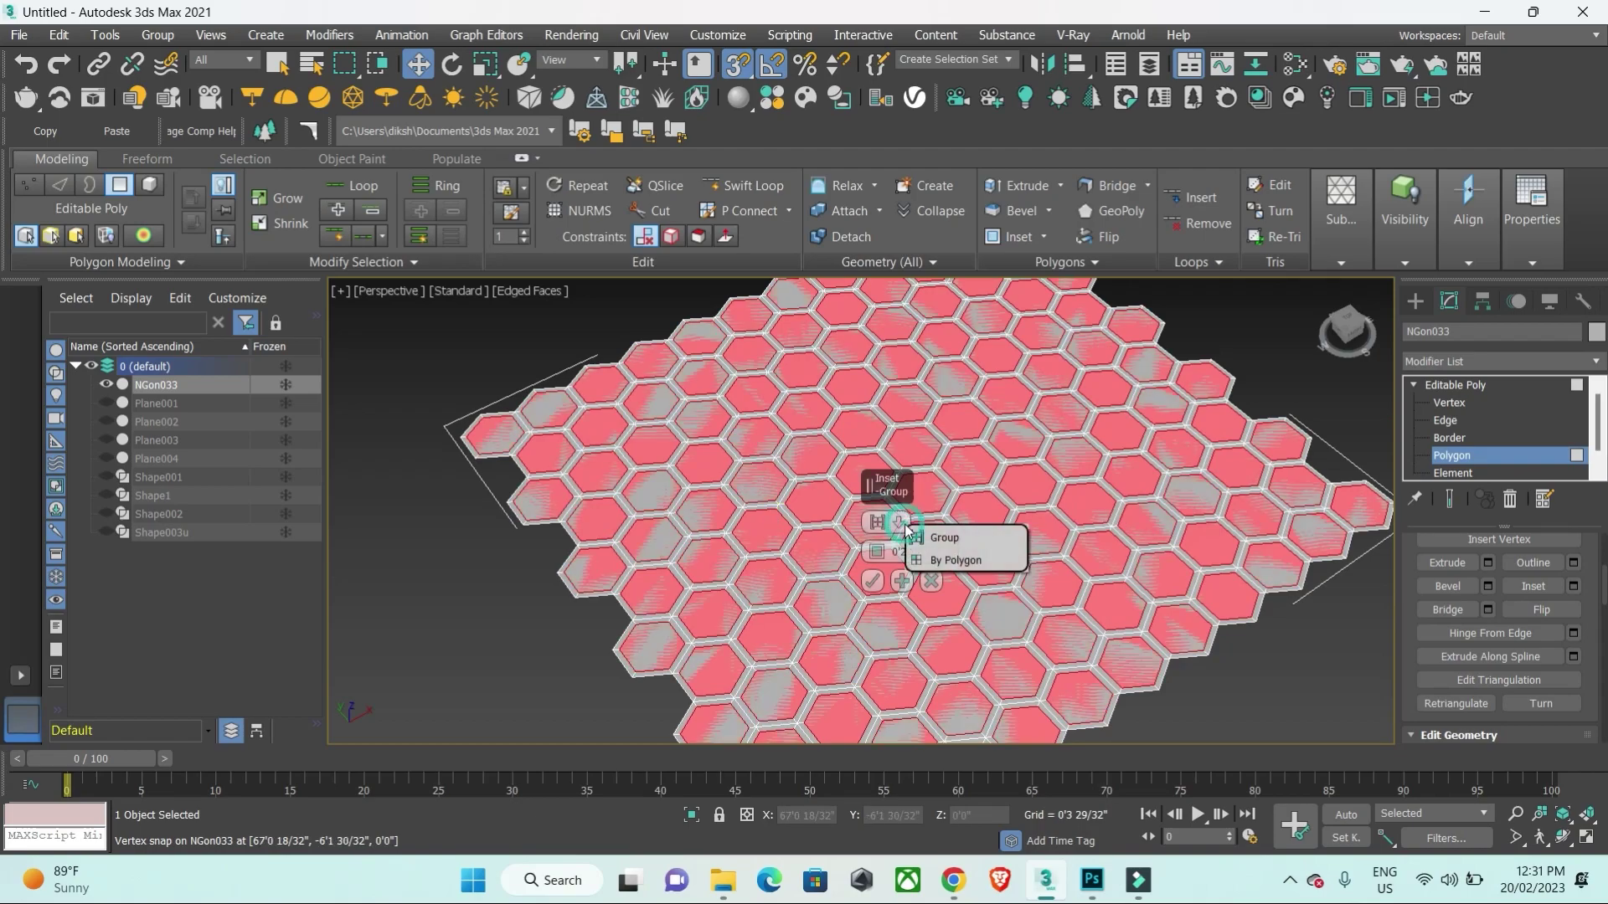
left_click(963, 559)
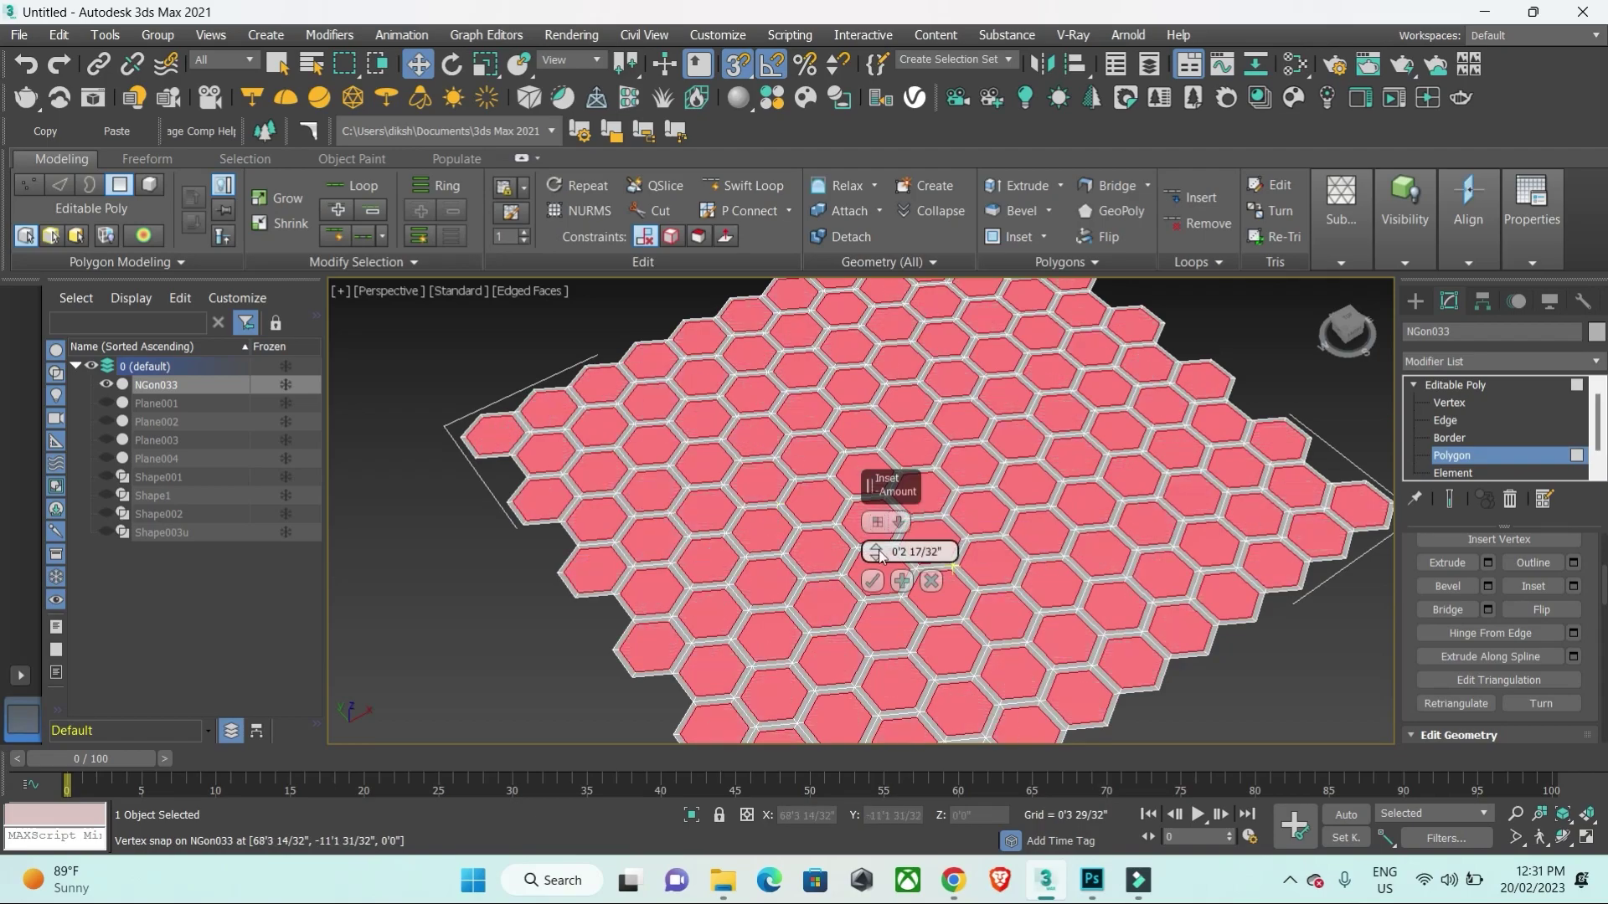
left_click_drag(880, 555, 883, 566)
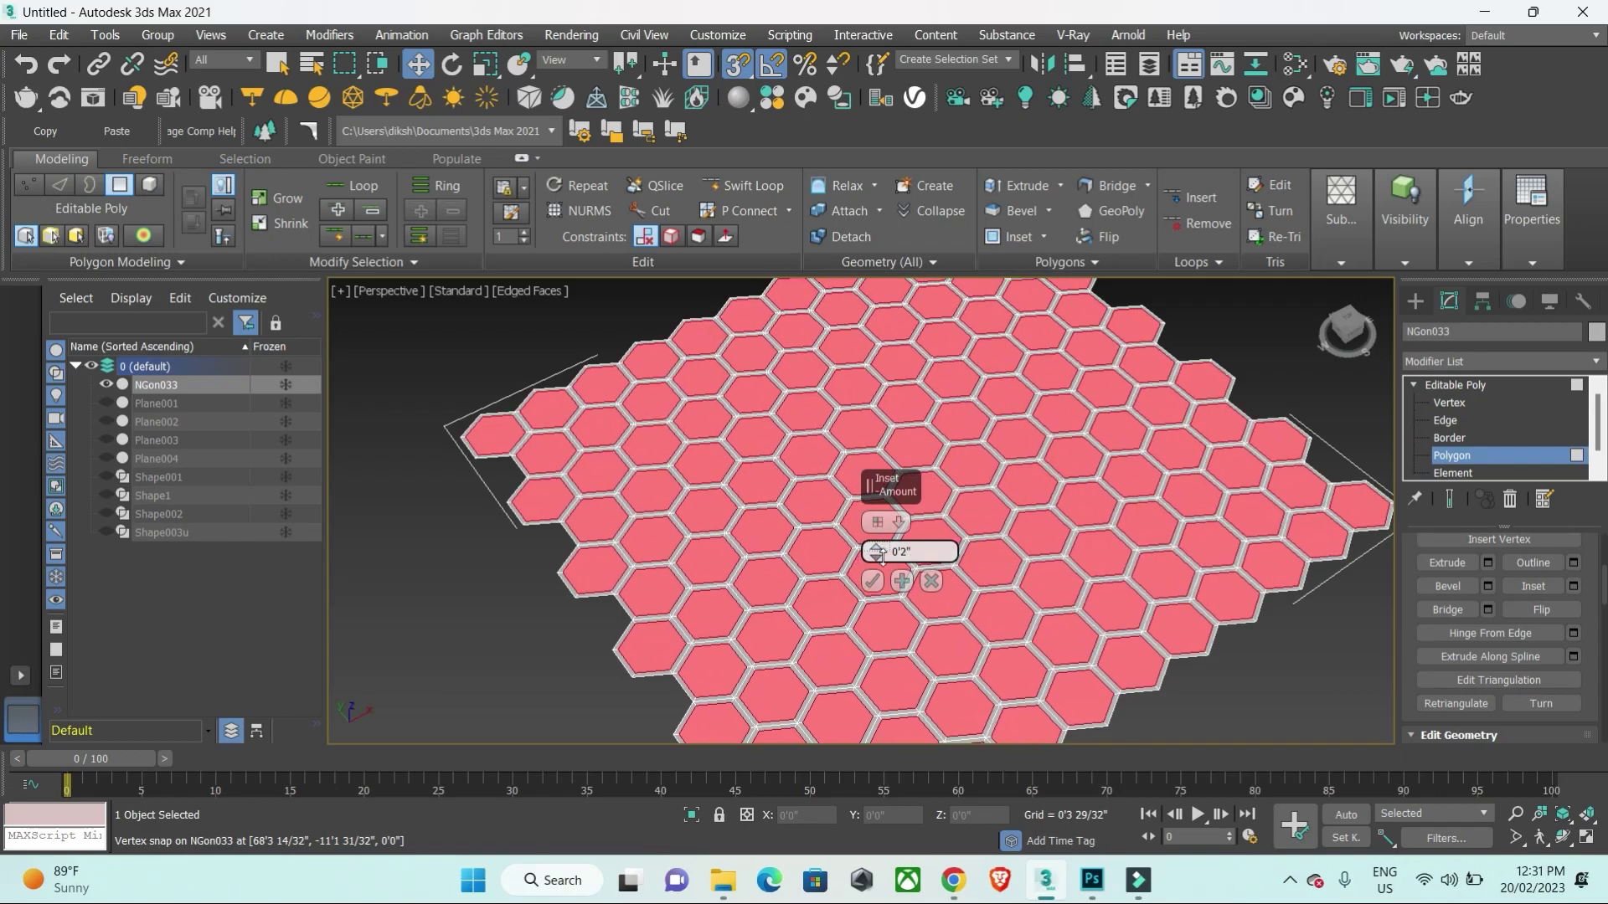
scroll(882, 561, "up", 5)
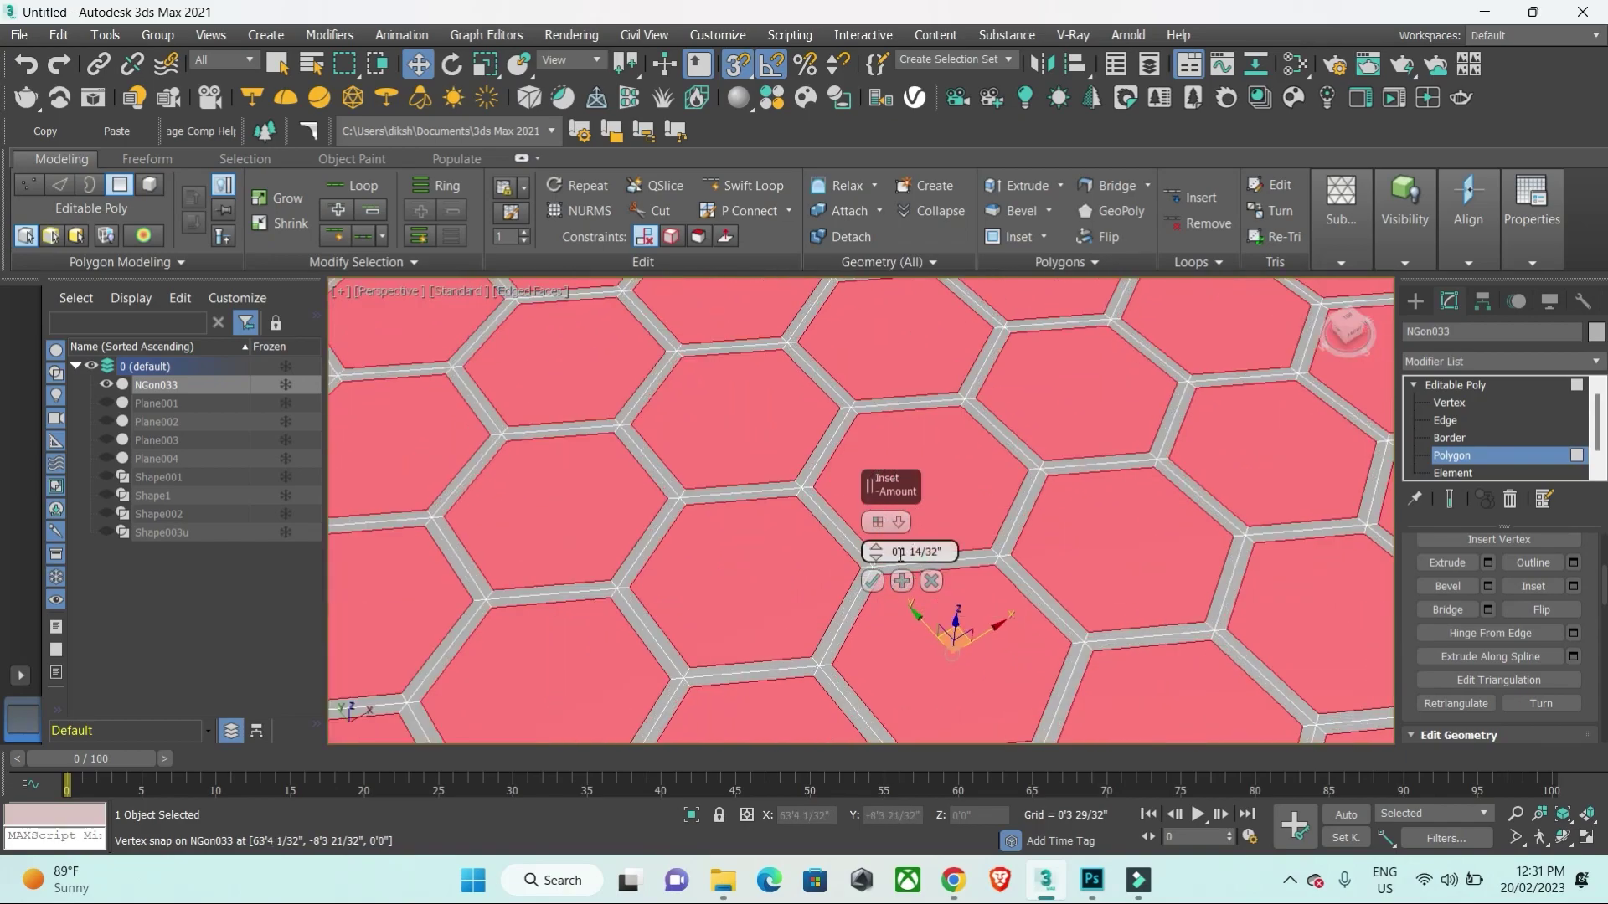
left_click_drag(882, 556, 881, 566)
scroll(804, 493, "up", 3)
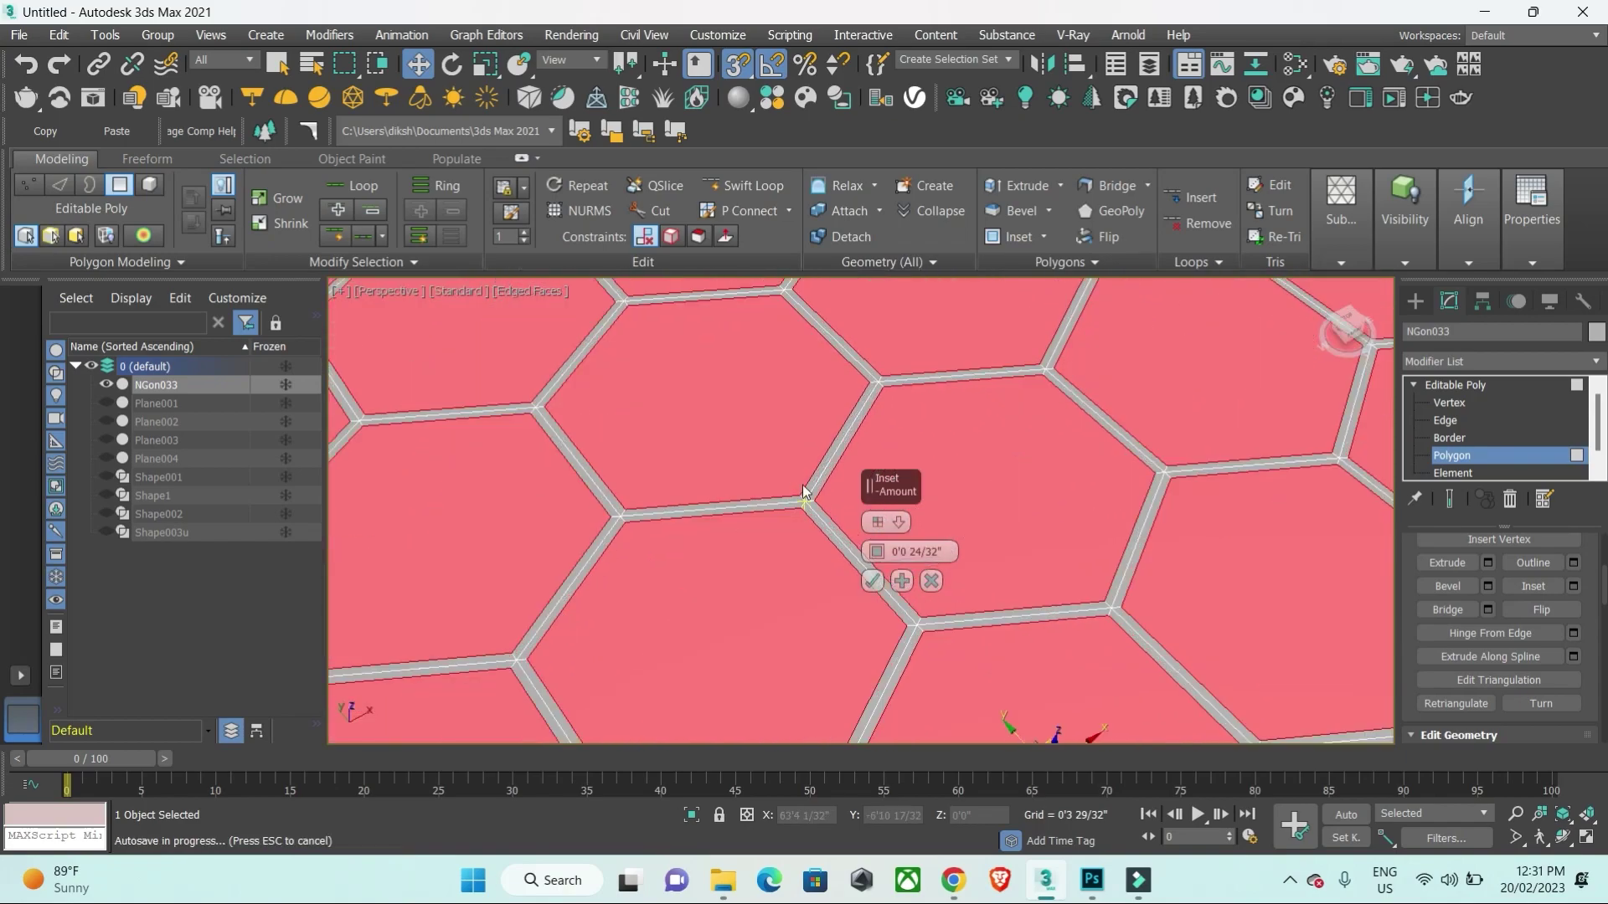
scroll(797, 493, "up", 2)
left_click(871, 581)
scroll(838, 561, "down", 3)
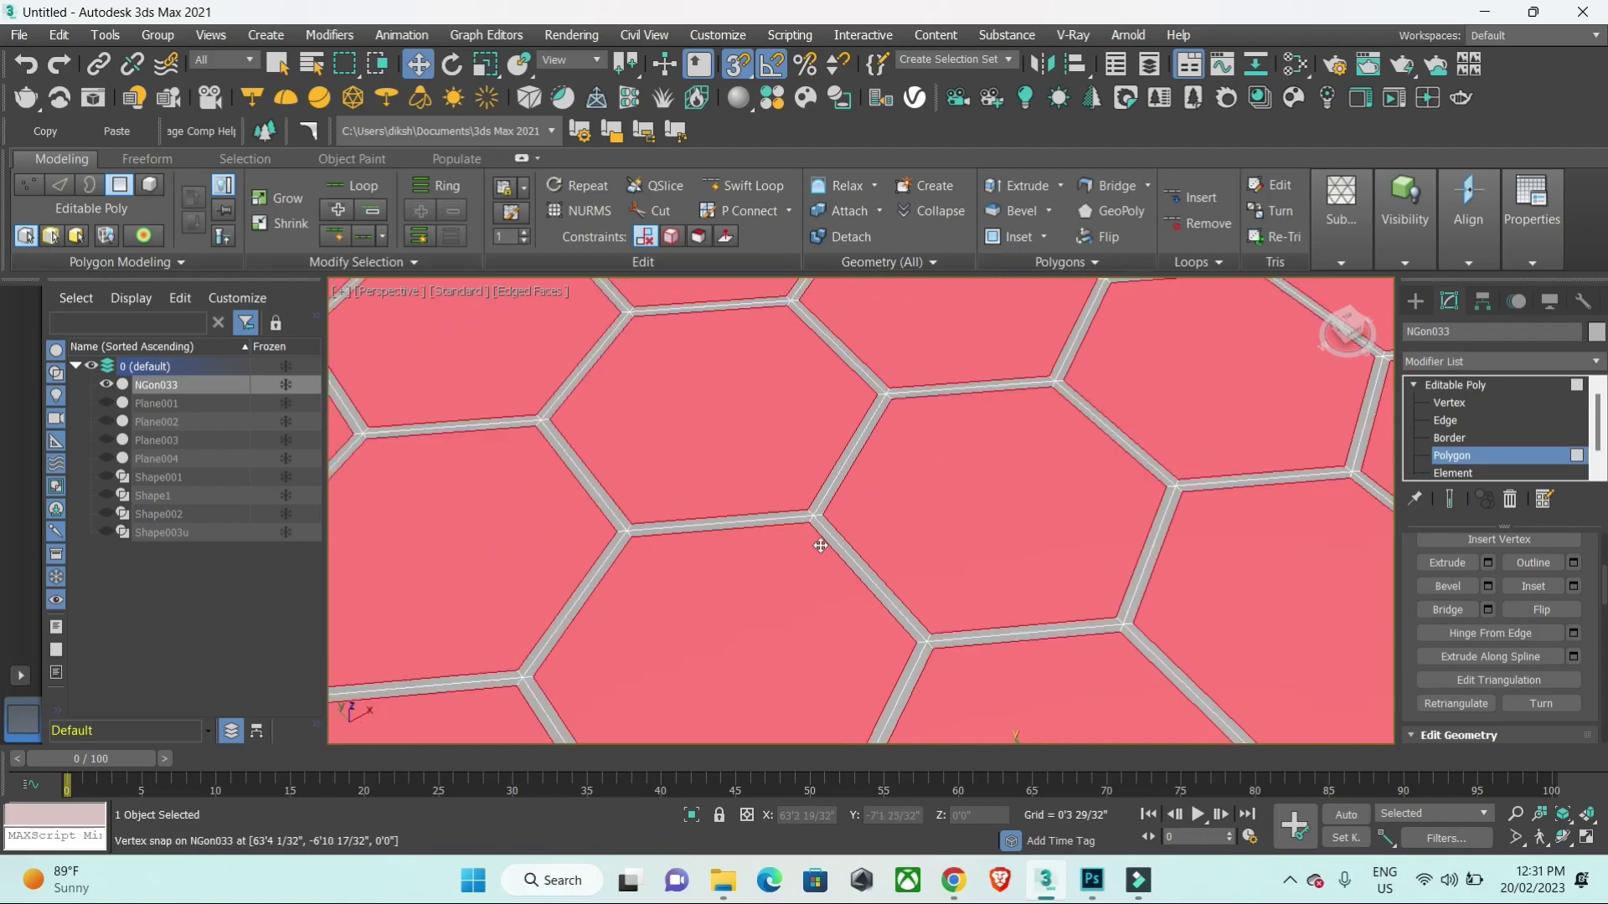
scroll(820, 541, "down", 5)
Step: Delete the inner hexagon faces and extrude the remaining rings to give them depth
key("Delete")
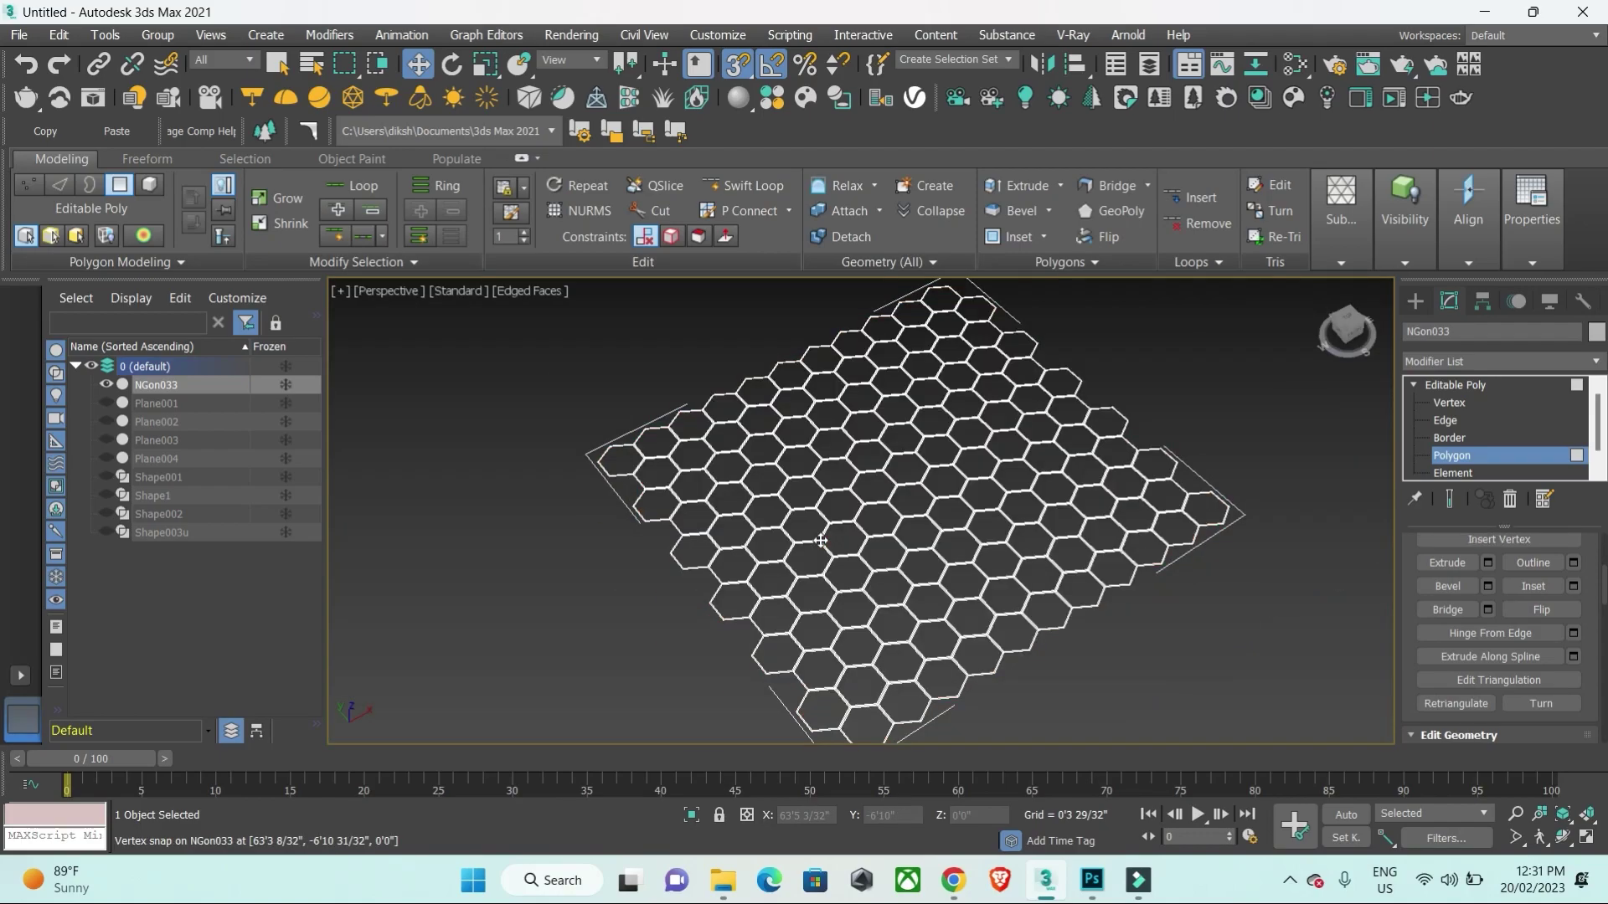
key("ctrl+a")
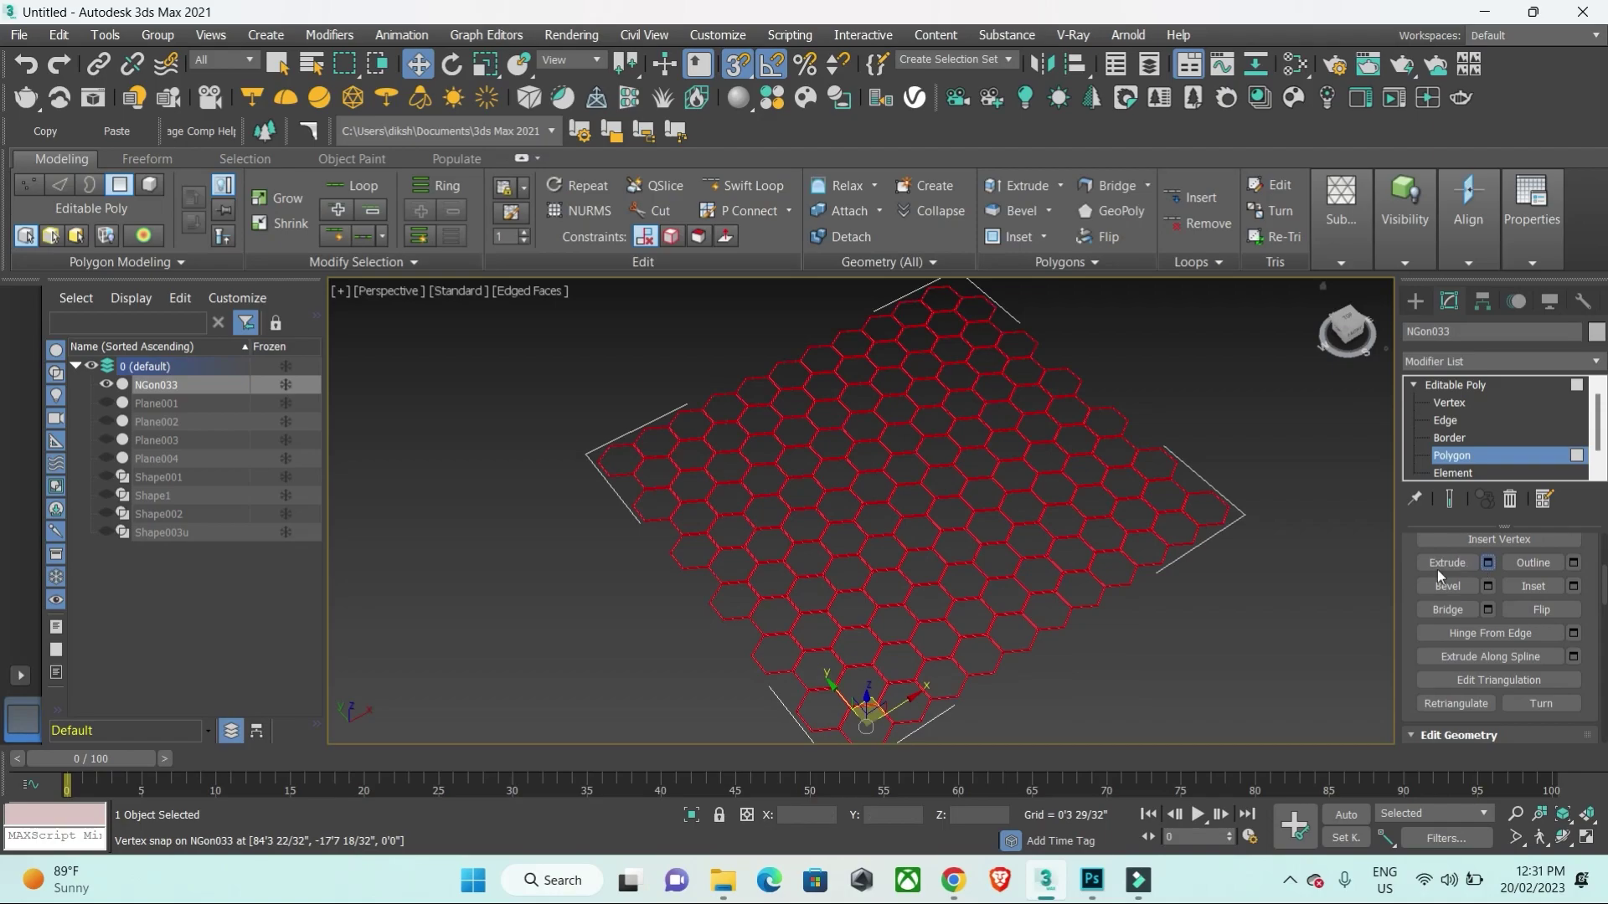
left_click(1488, 562)
scroll(1062, 574, "up", 6)
scroll(1062, 575, "down", 2)
scroll(963, 561, "up", 2)
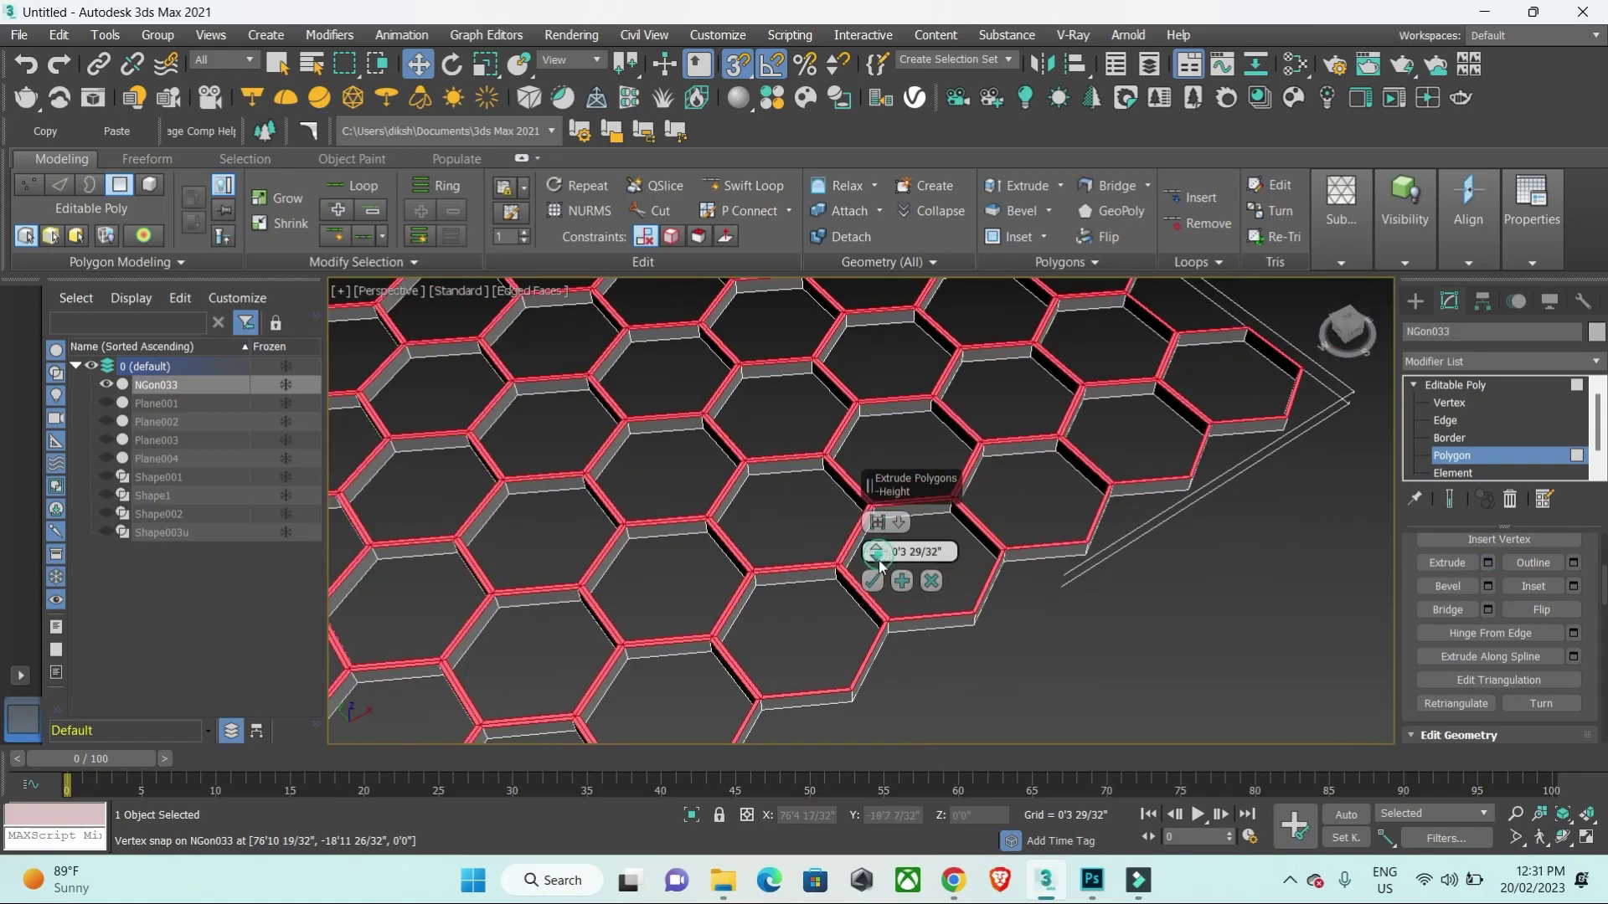
left_click(872, 580)
Step: Exit Polygon level, deselect the honeycomb, and Unhide All from the right-click menu
left_click(1415, 301)
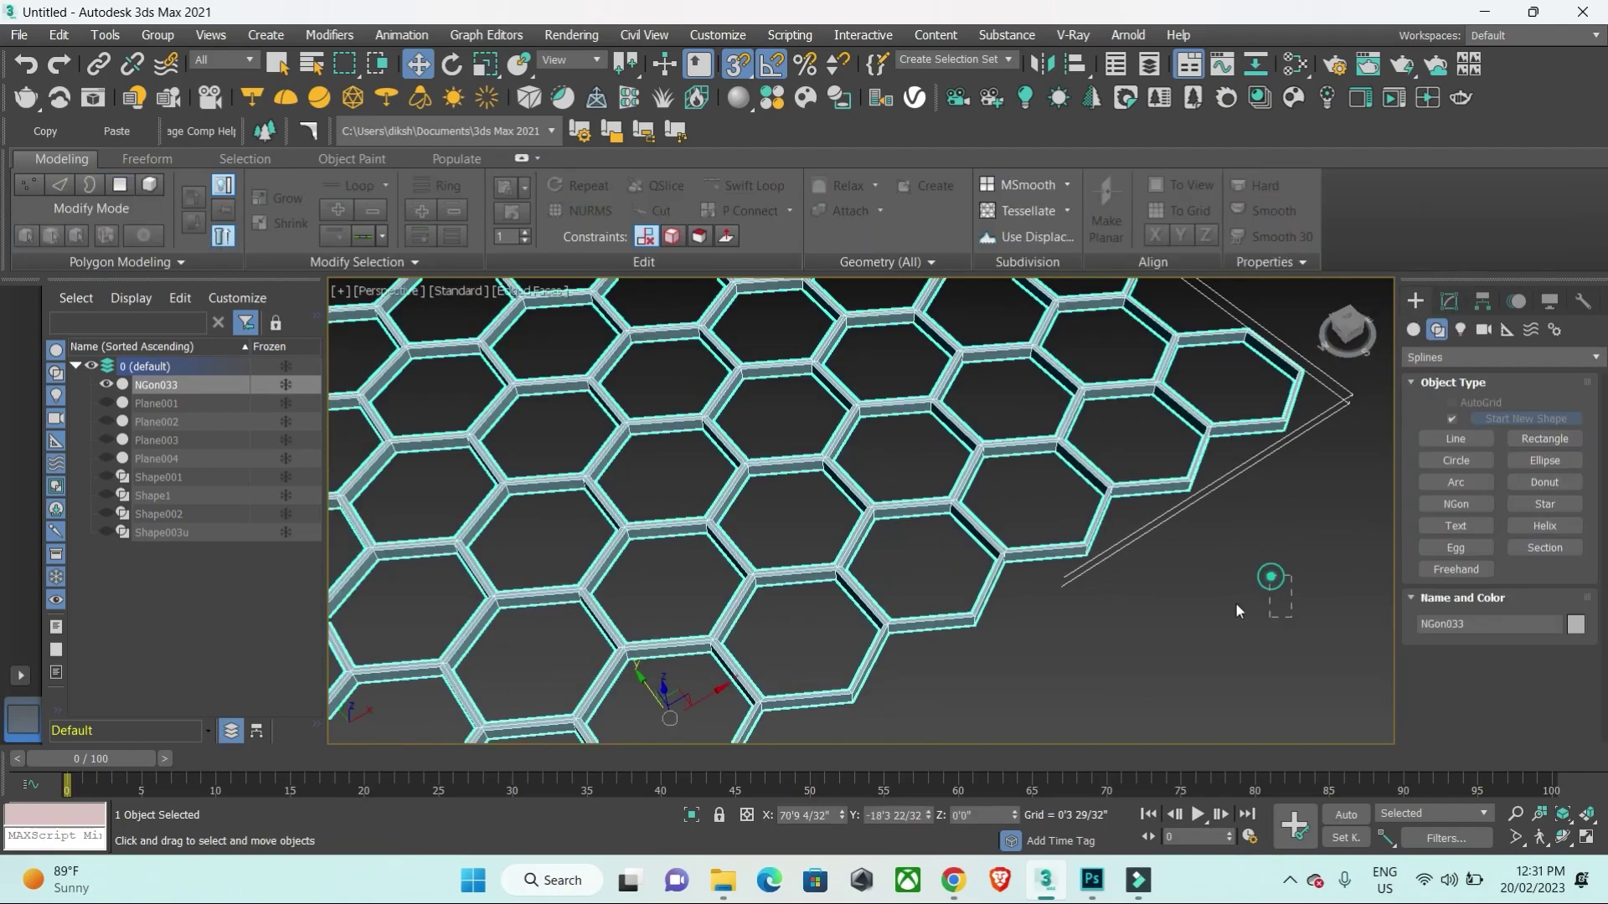
left_click(1234, 601)
scroll(1067, 551, "down", 10)
right_click(1160, 494)
left_click(1202, 396)
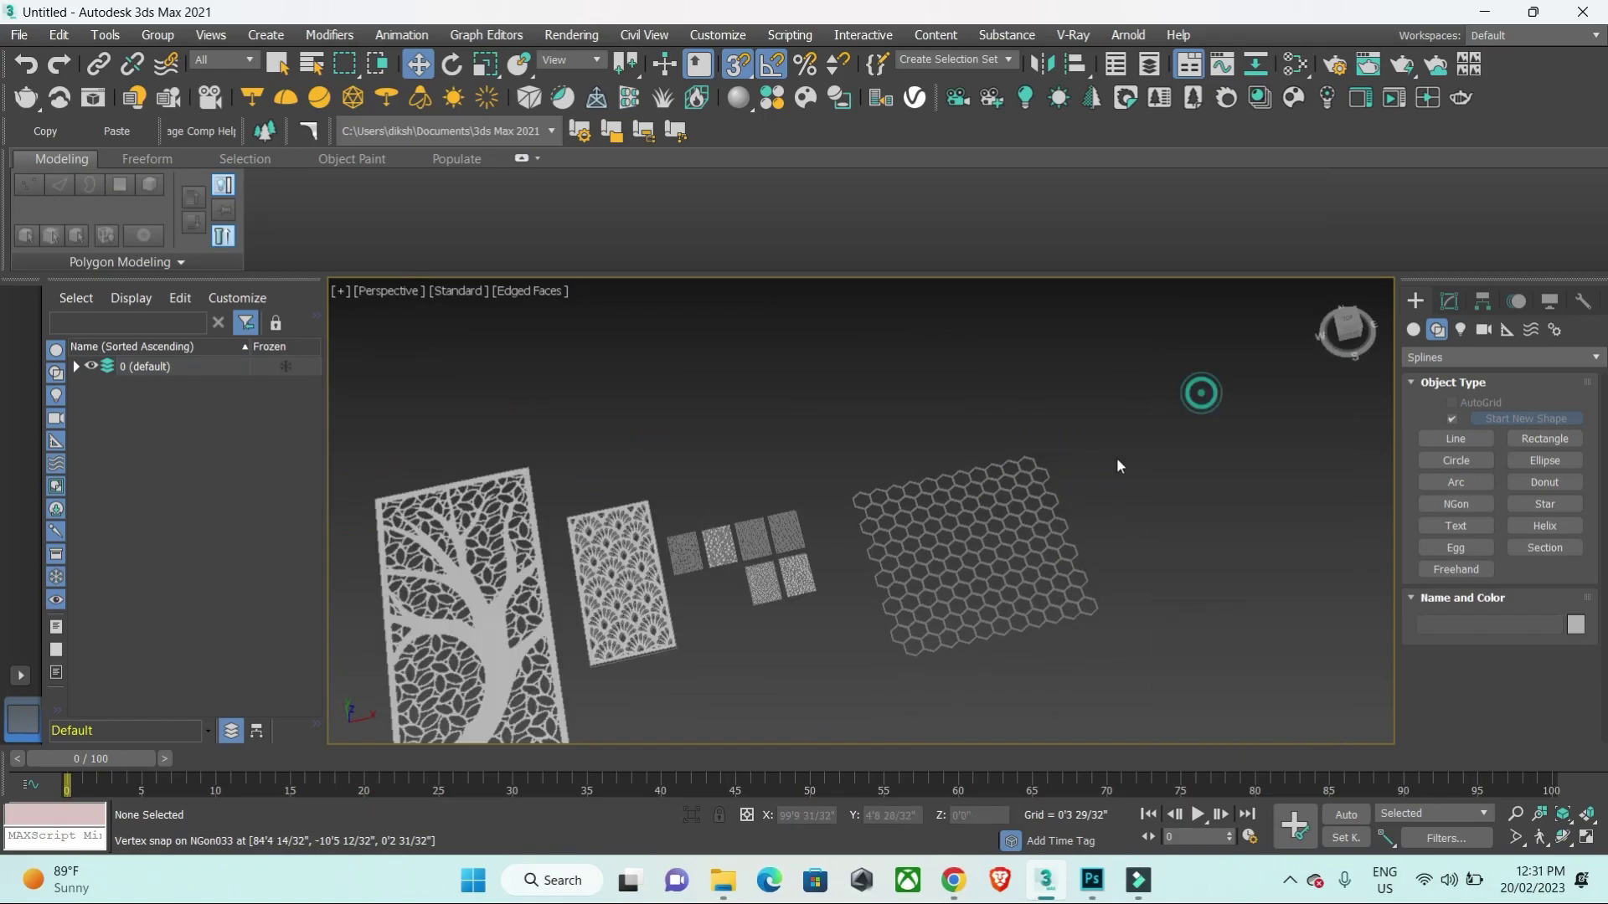
scroll(1097, 533, "down", 4)
scroll(1097, 534, "up", 3)
scroll(1096, 534, "up", 3)
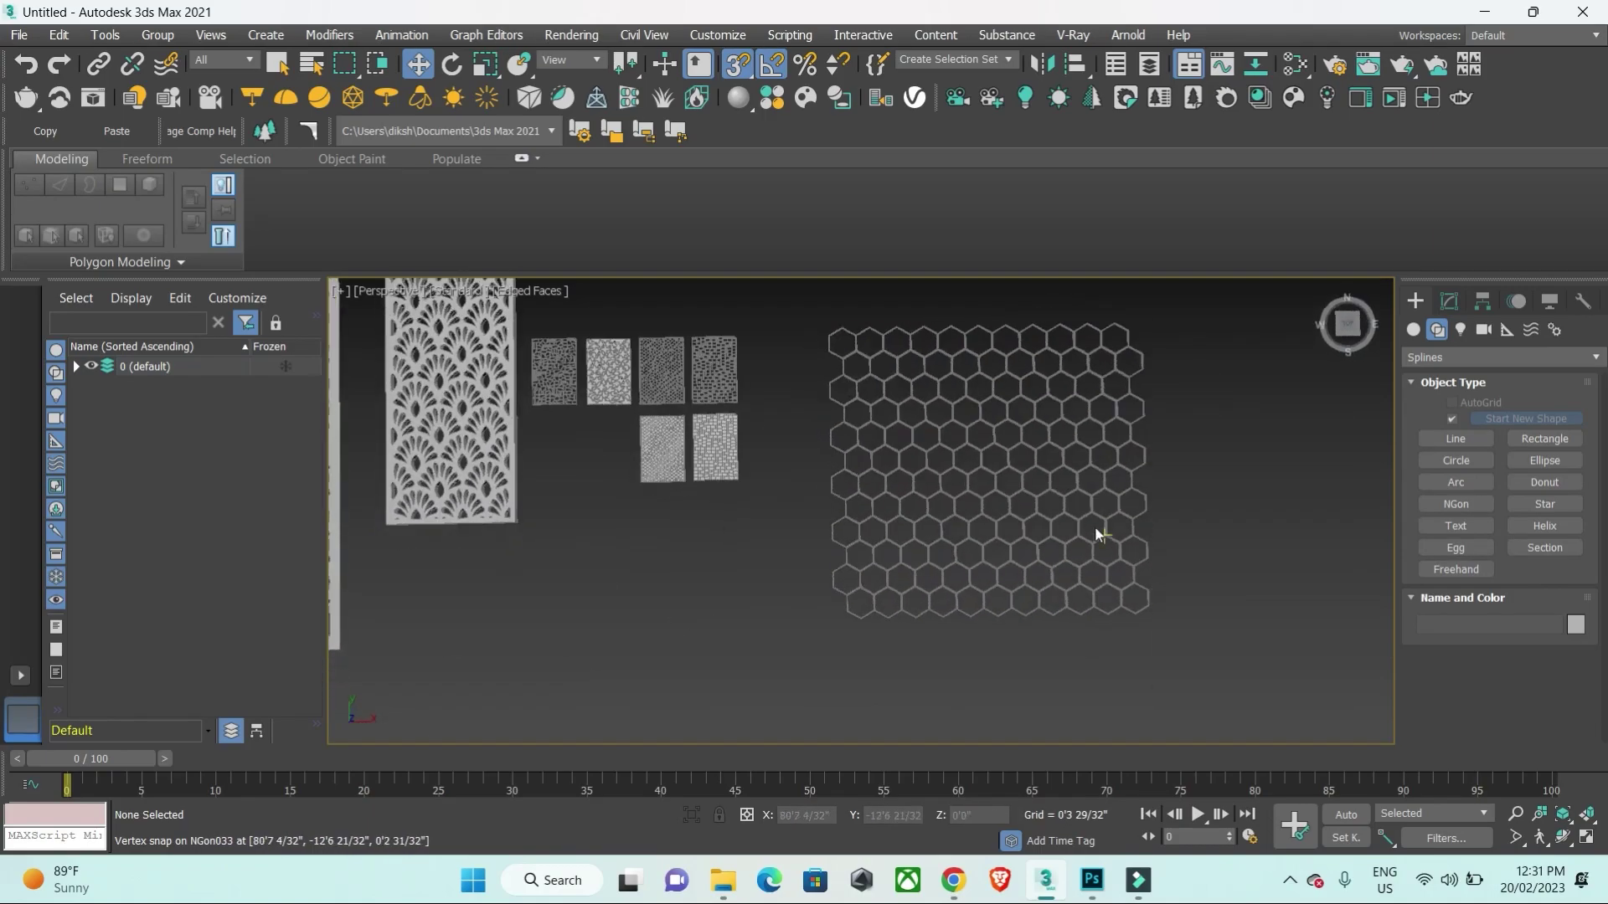
scroll(1097, 534, "down", 3)
scroll(1216, 536, "up", 3)
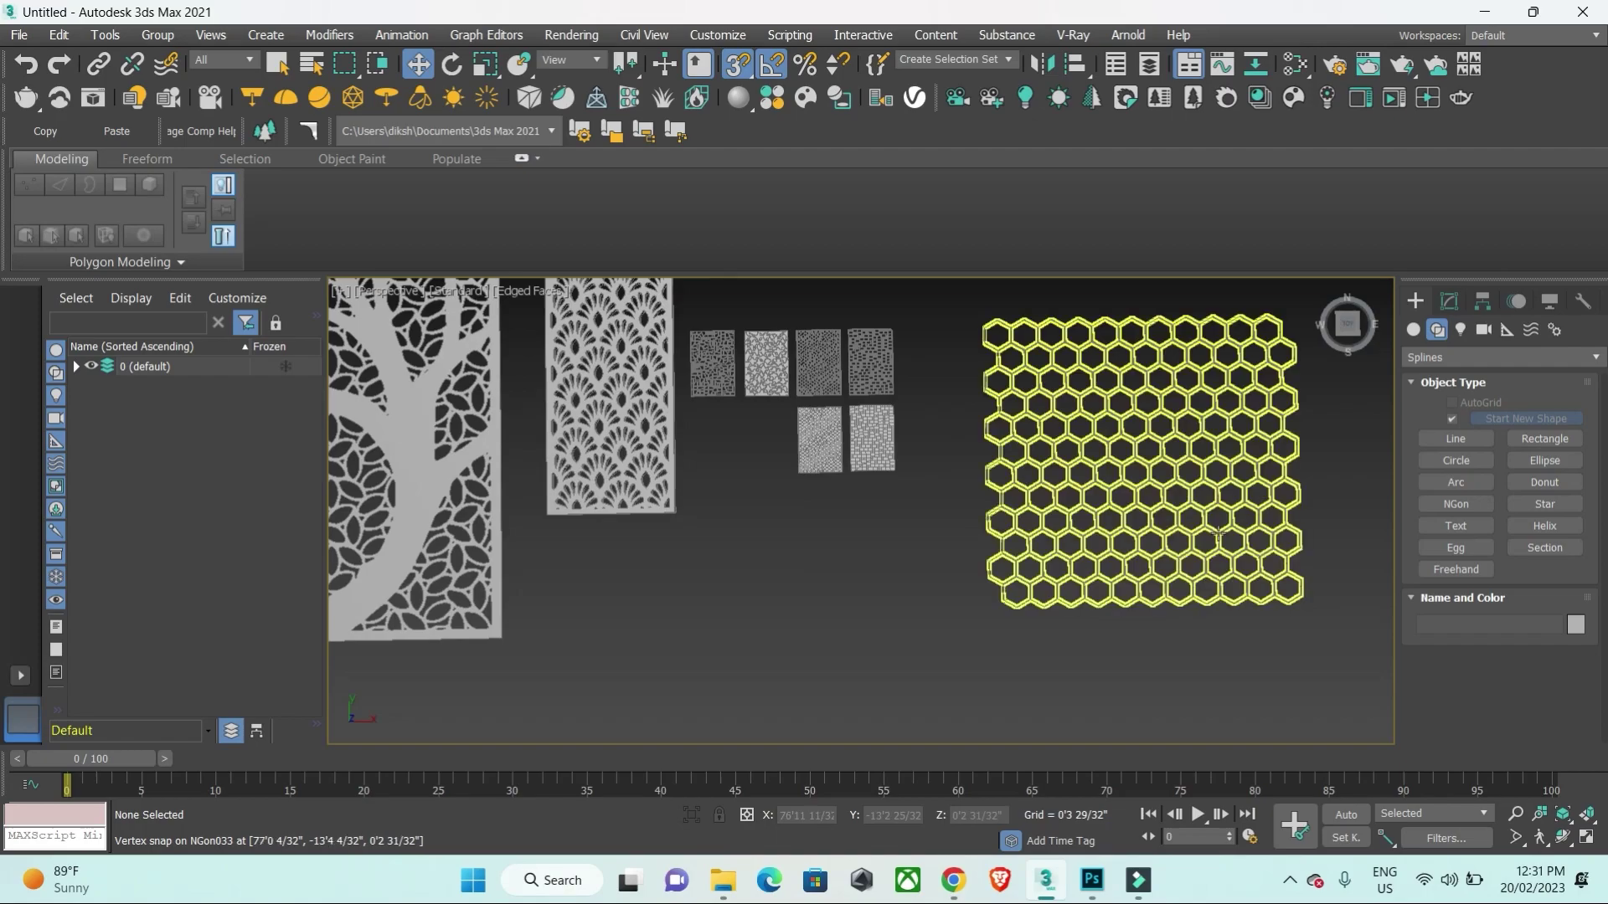
scroll(1217, 536, "down", 5)
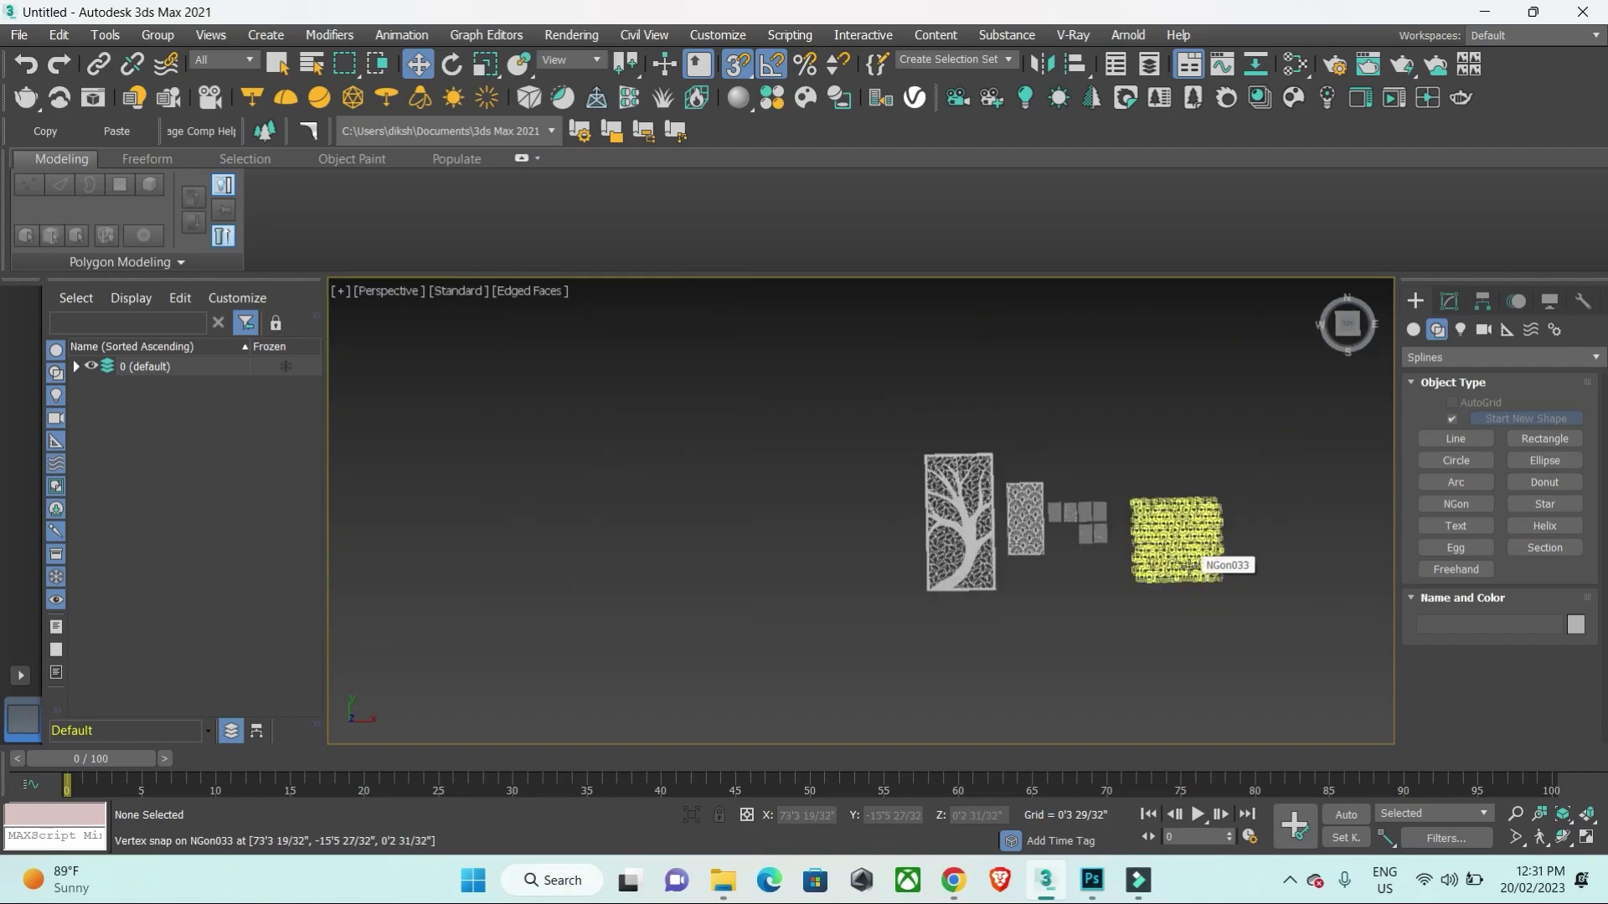
scroll(963, 520, "up", 2)
scroll(971, 433, "up", 4)
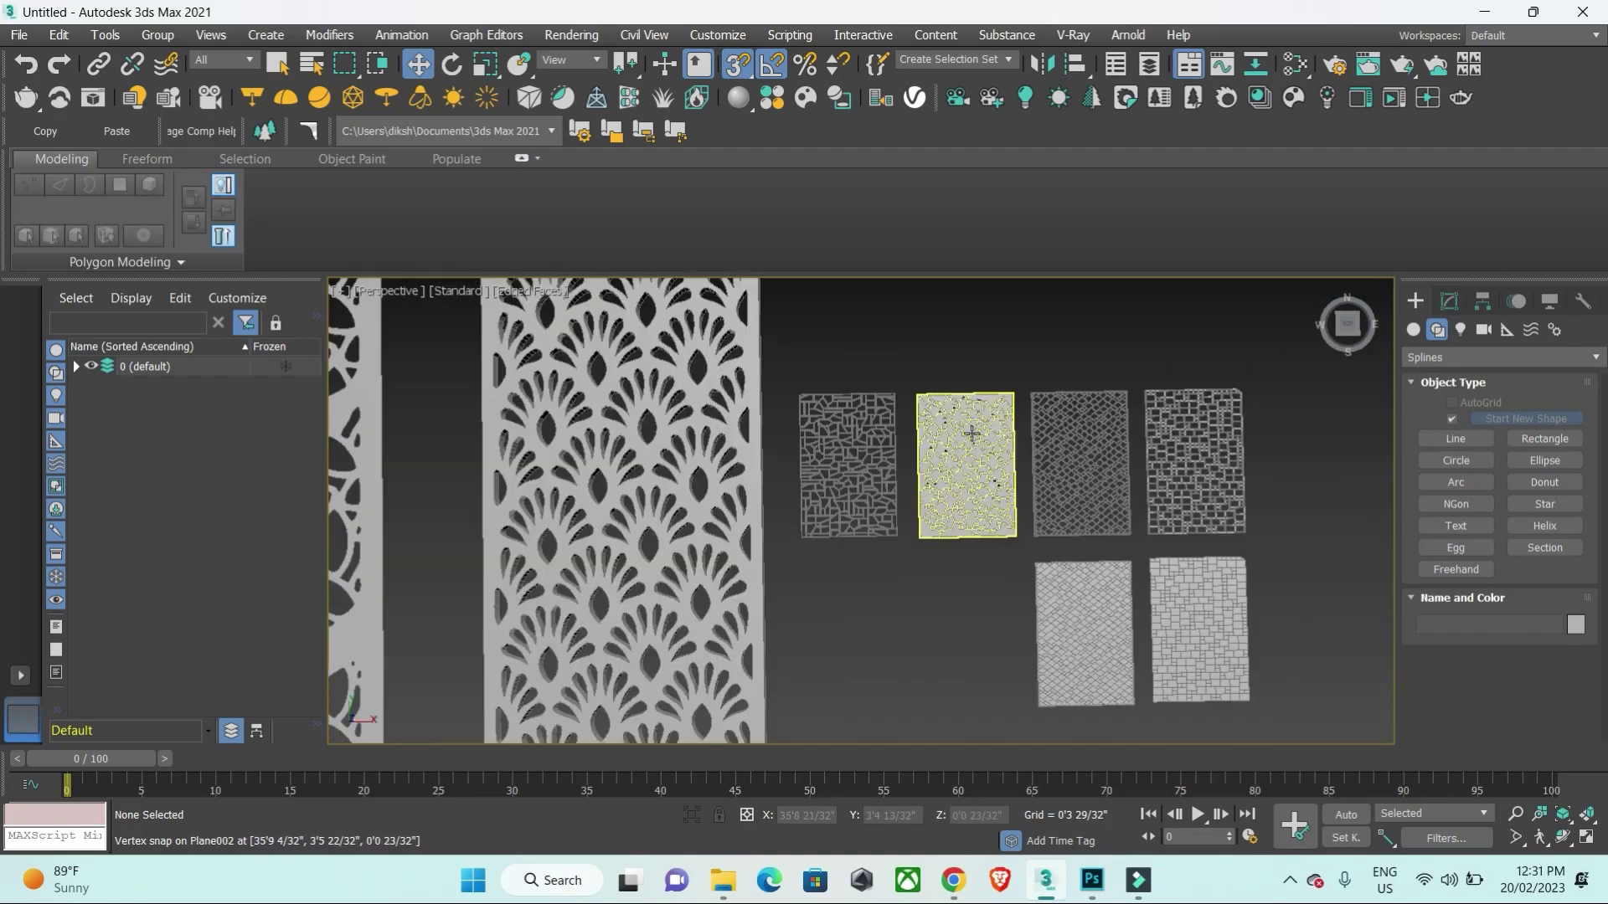
scroll(1122, 418, "up", 4)
scroll(918, 493, "down", 4)
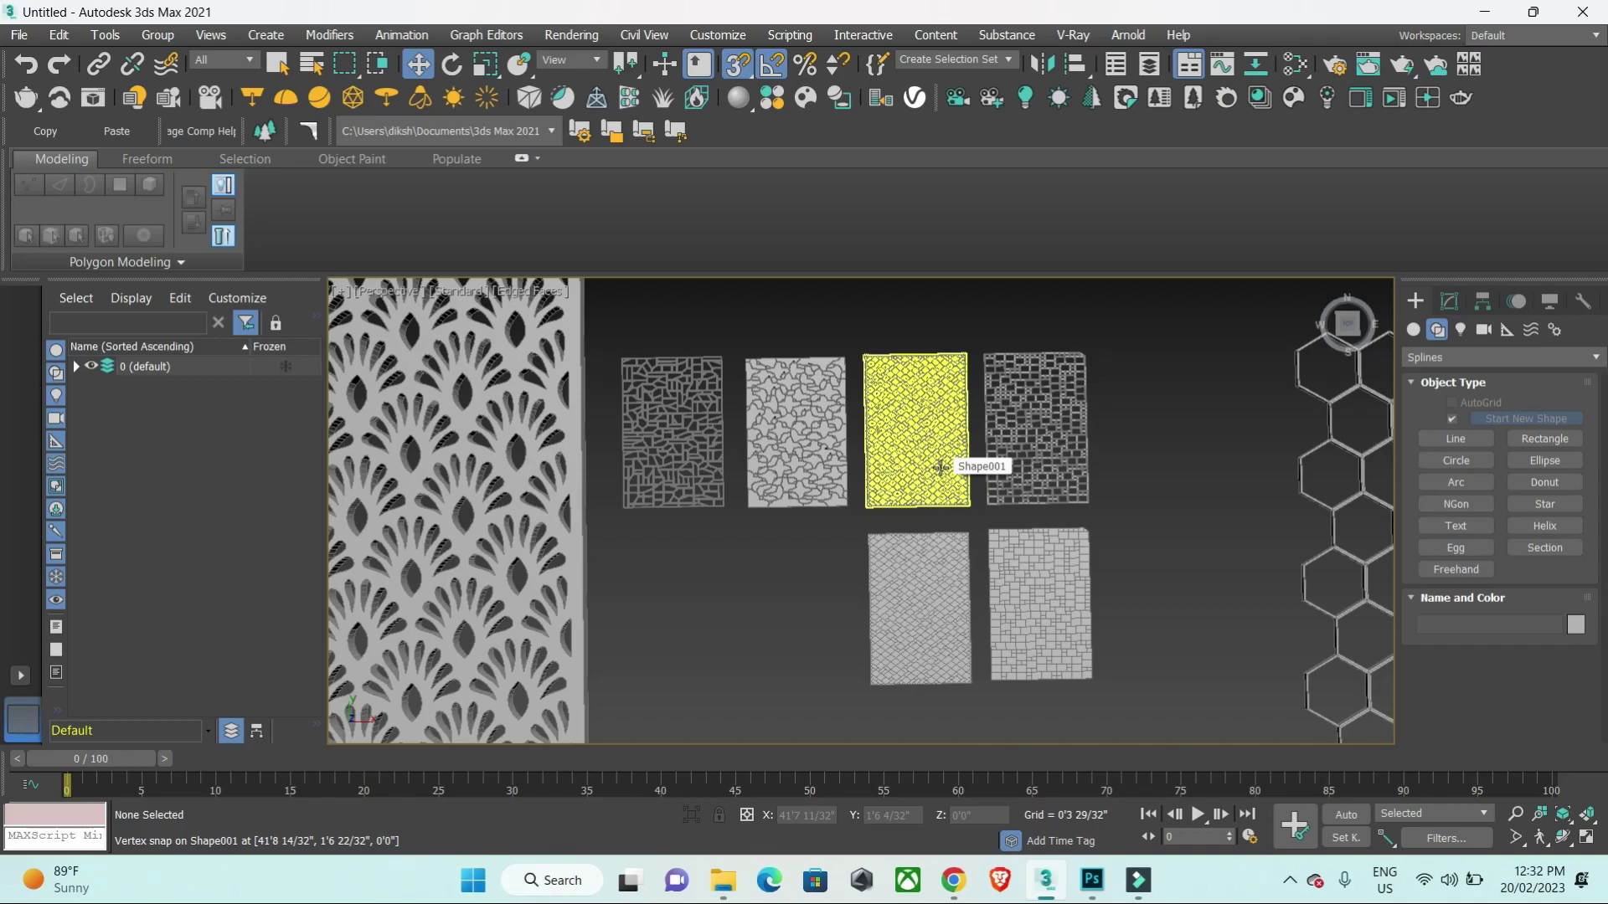
left_click(183, 265)
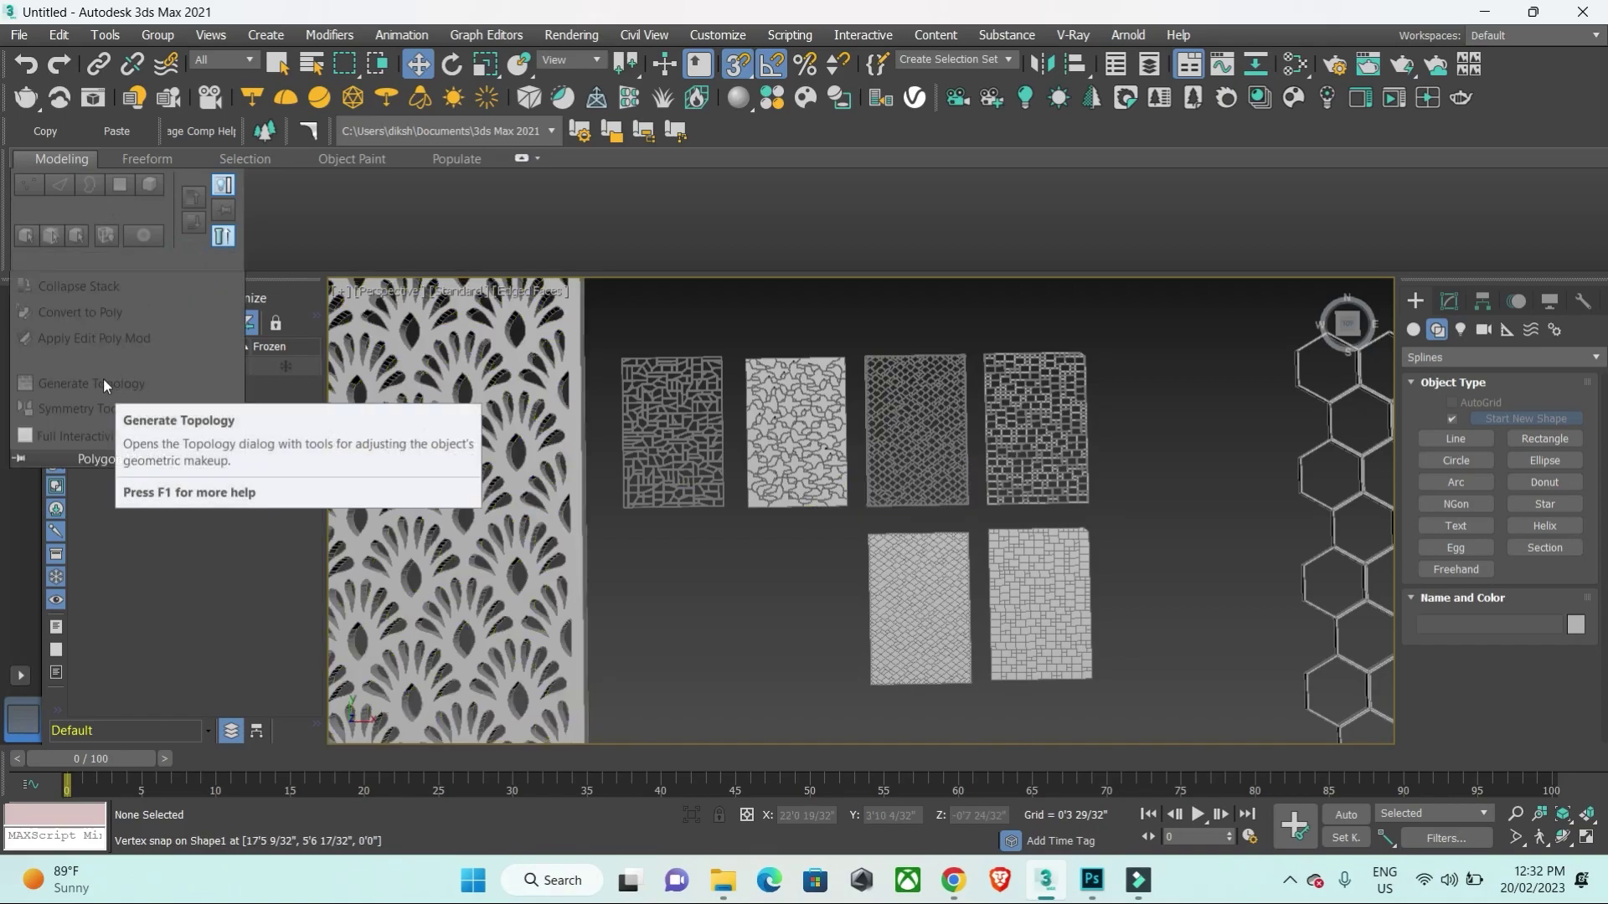
left_click(753, 312)
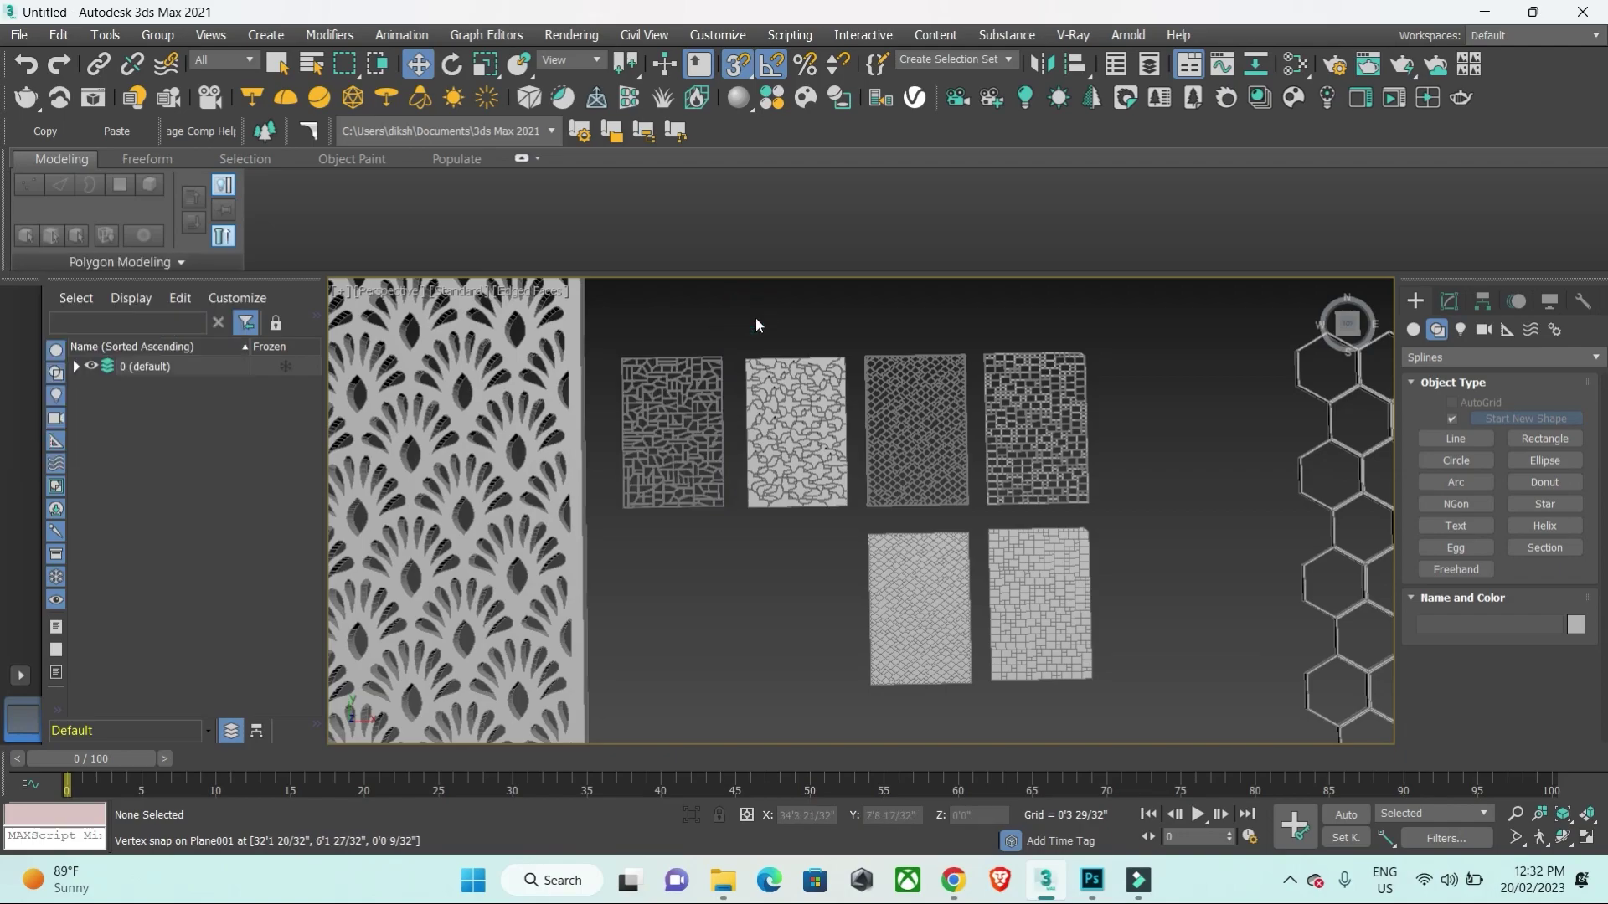
scroll(832, 464, "up", 4)
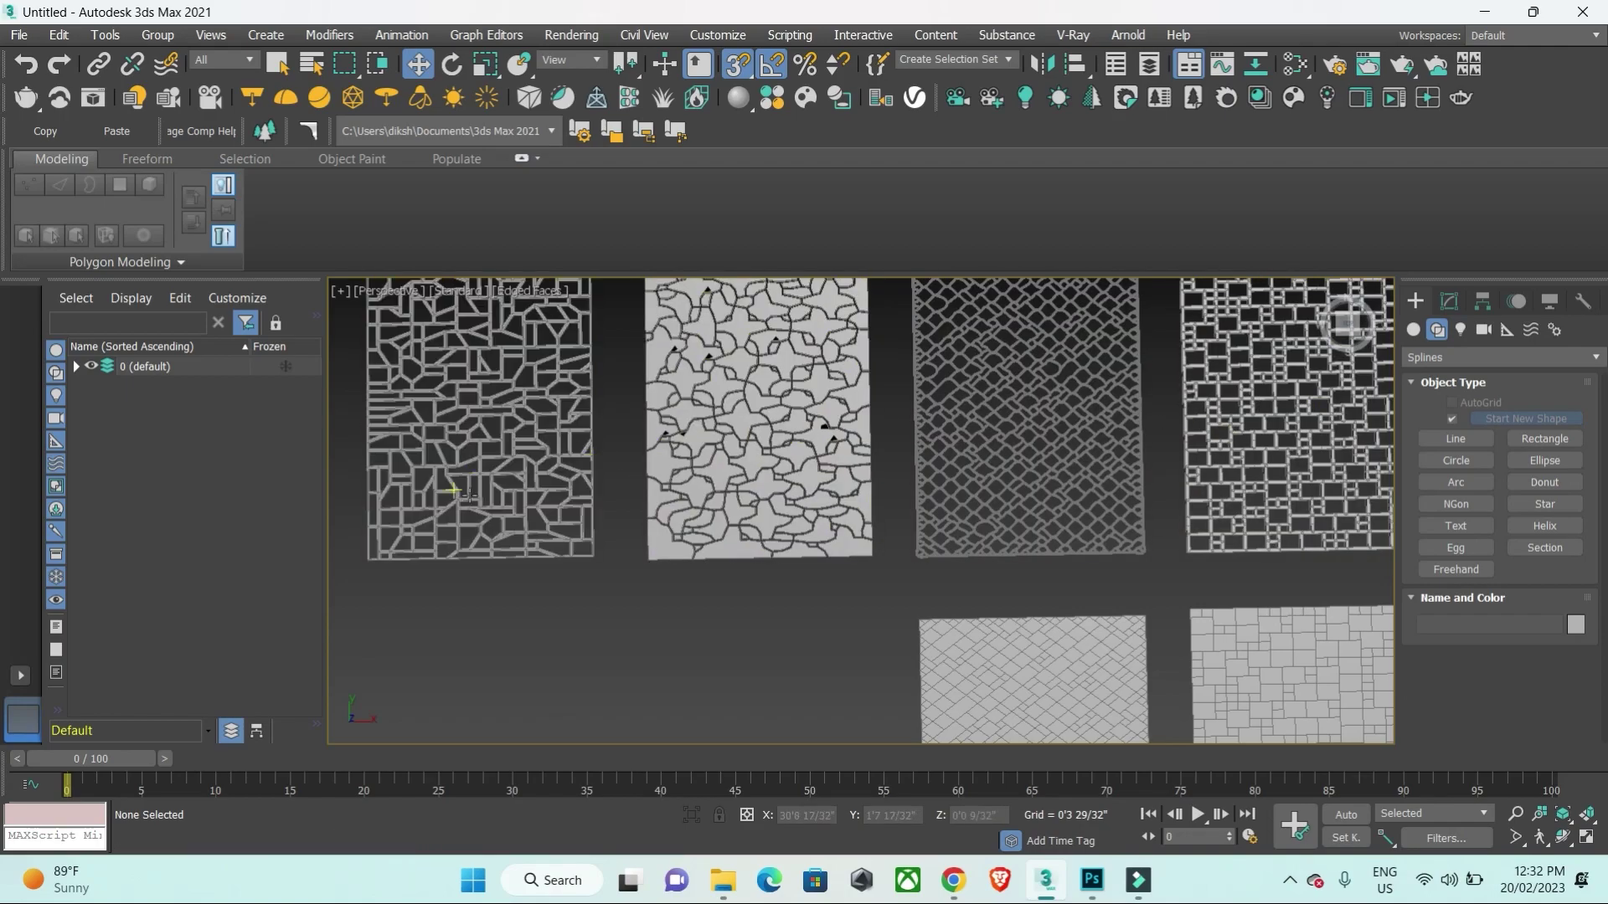
scroll(494, 490, "down", 3)
scroll(1081, 488, "down", 2)
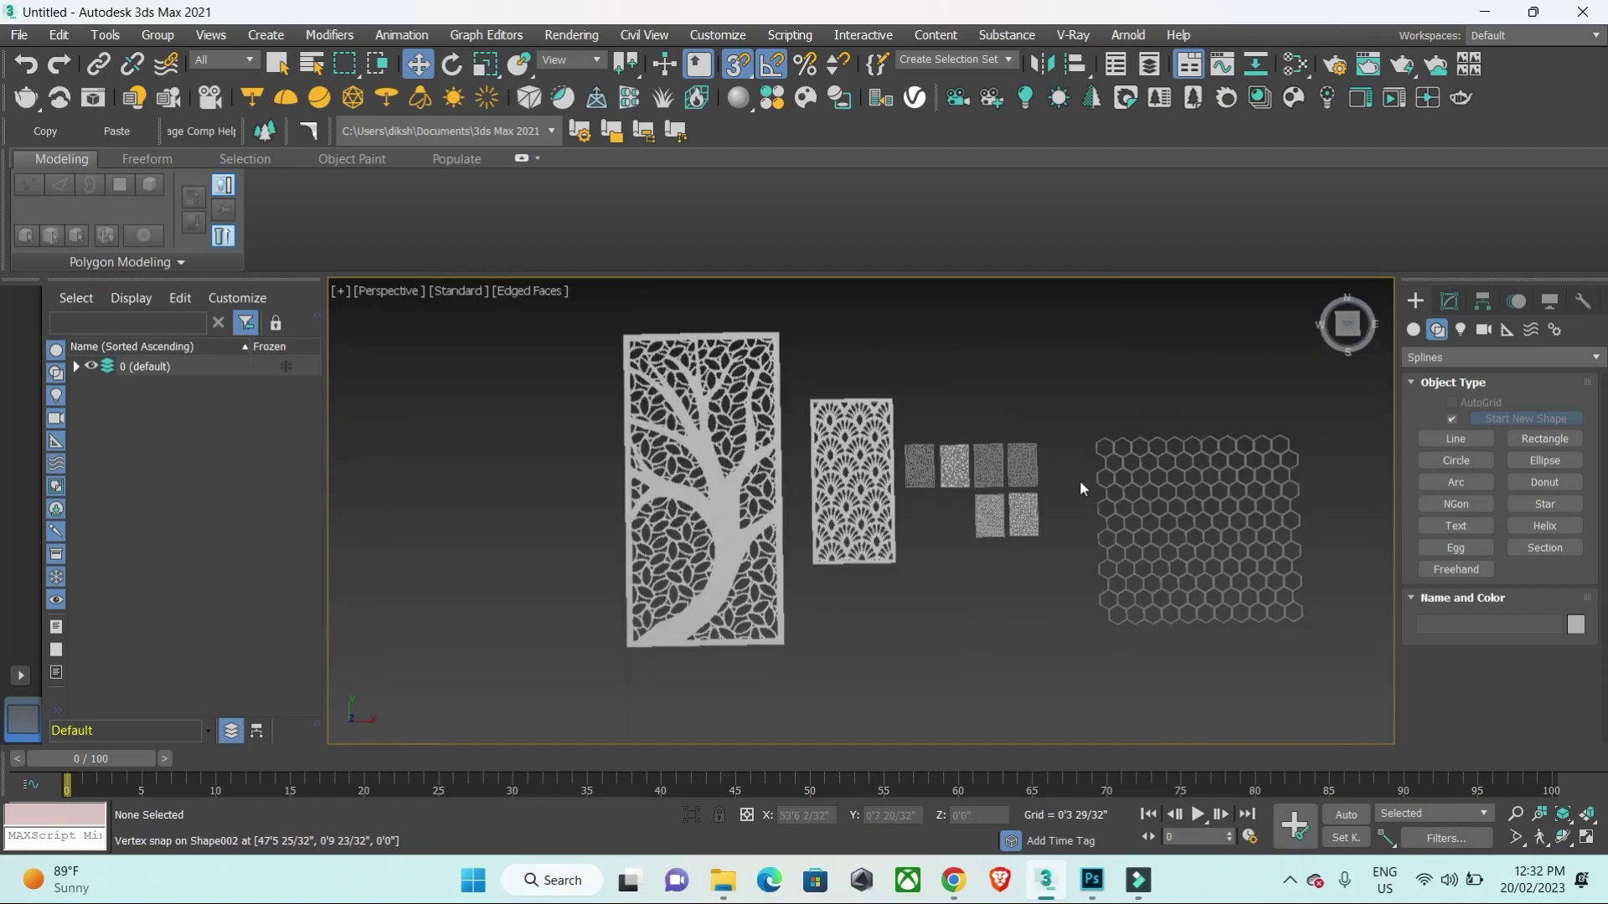
scroll(787, 491, "up", 3)
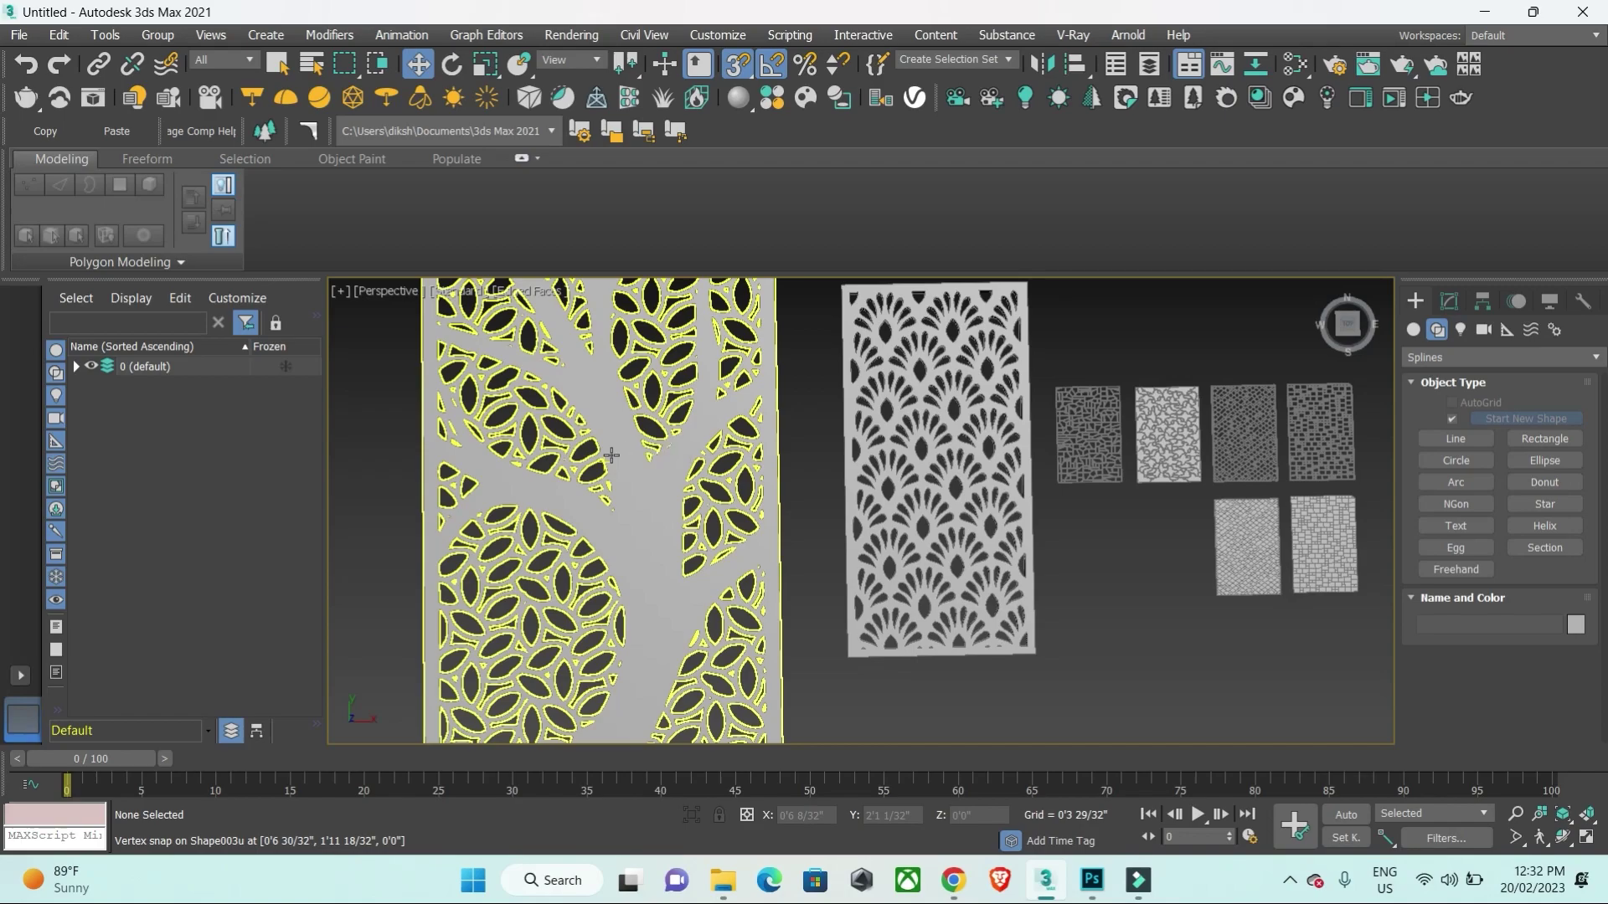
scroll(612, 454, "down", 5)
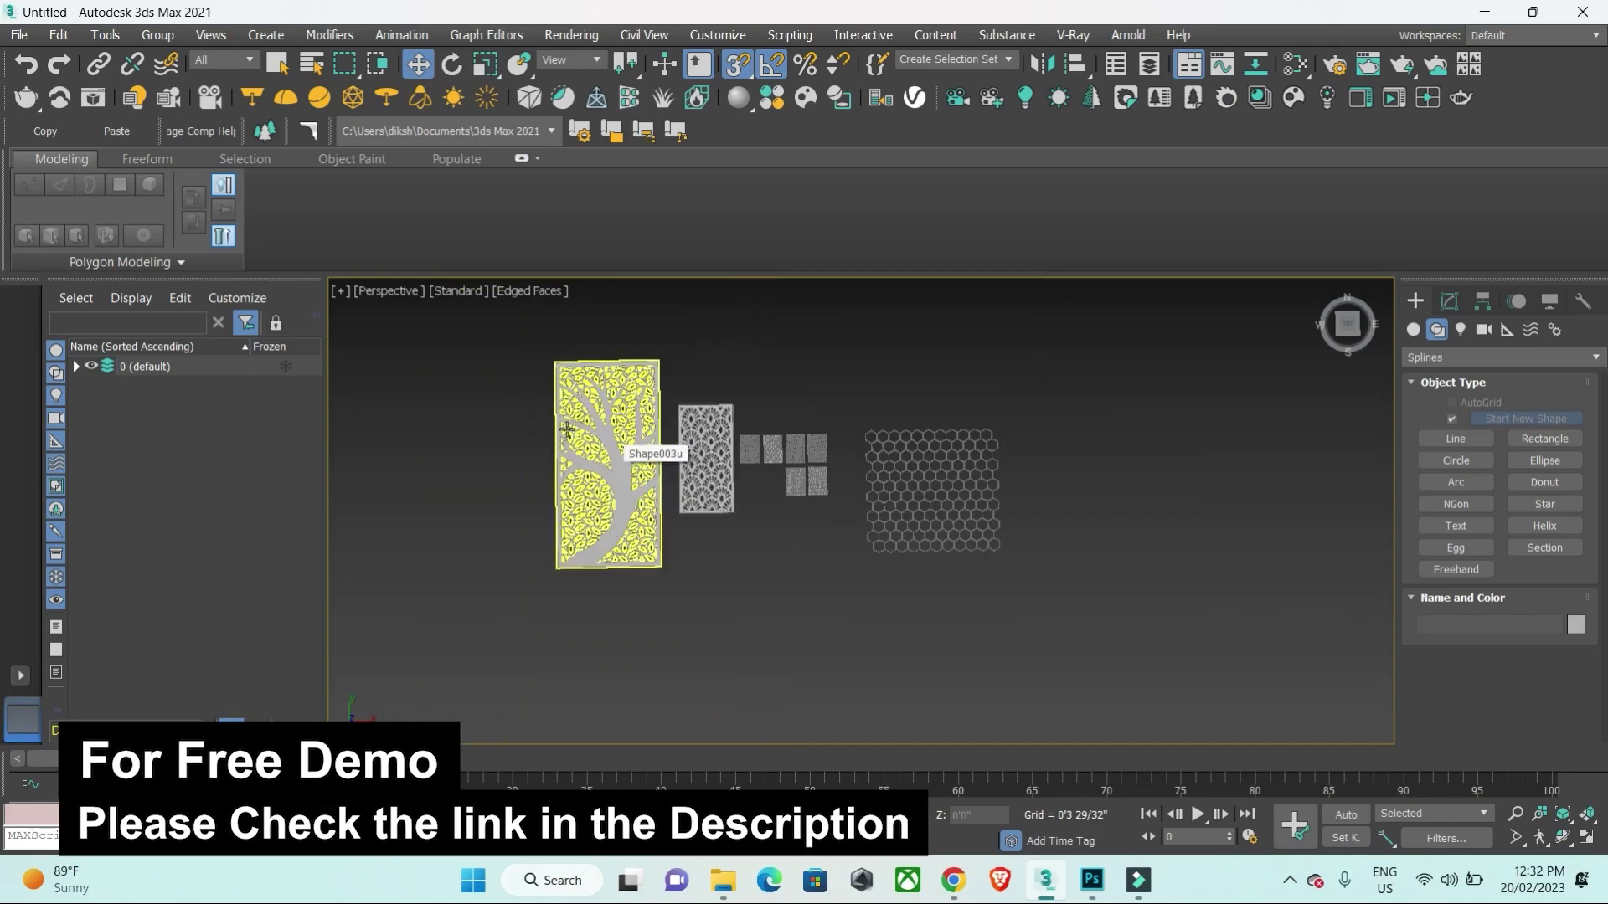
scroll(1063, 569, "up", 5)
scroll(921, 544, "up", 2)
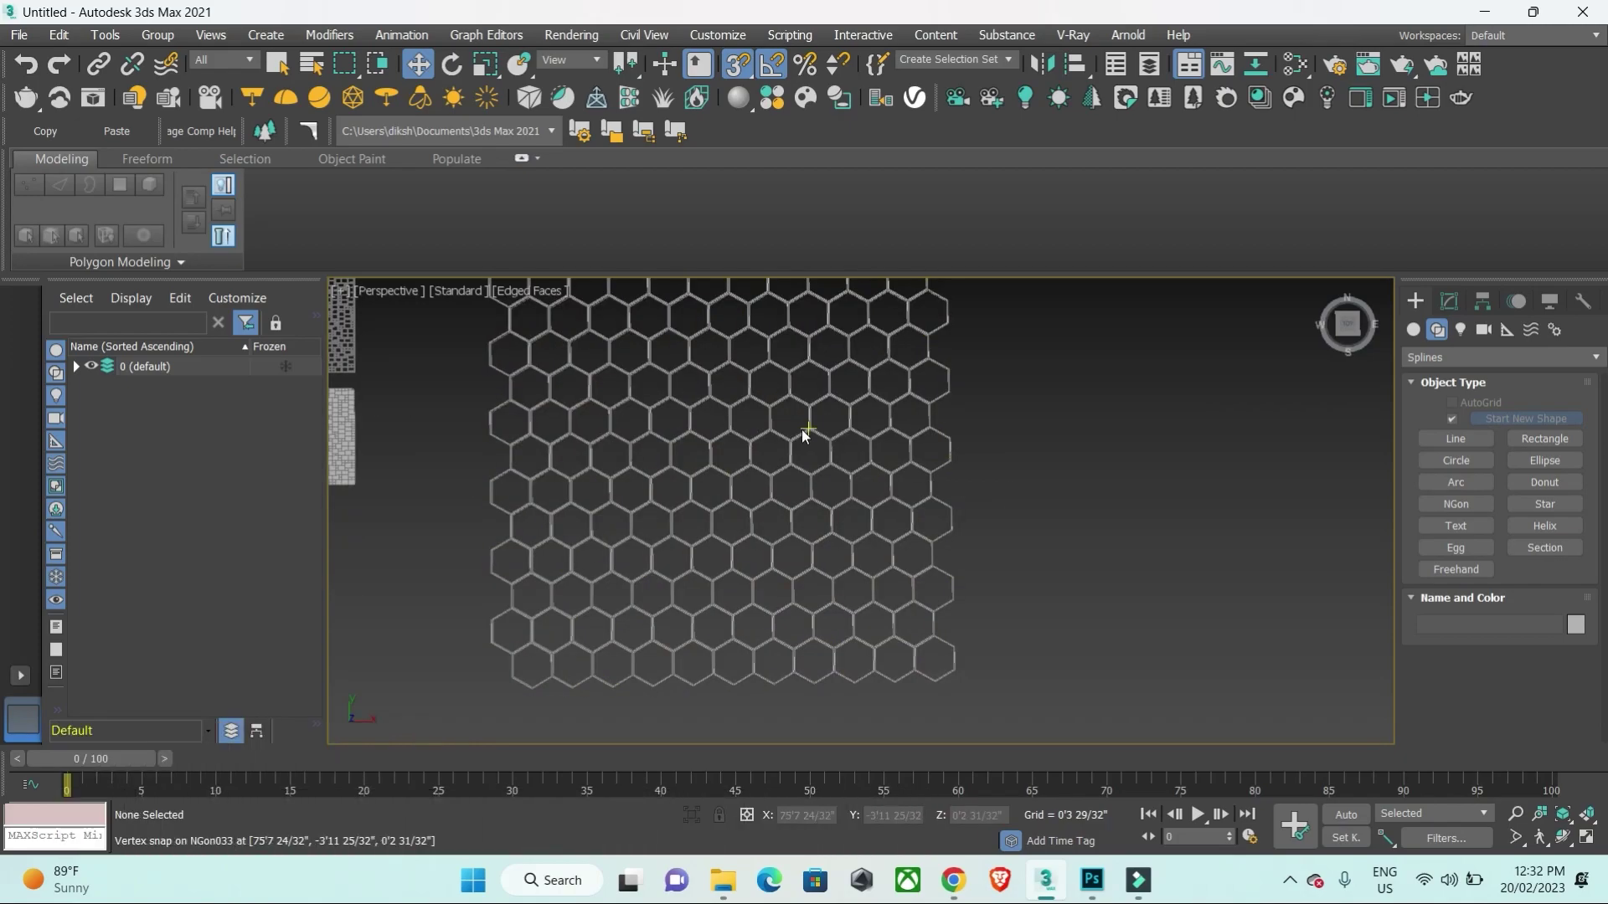
scroll(921, 633, "up", 4)
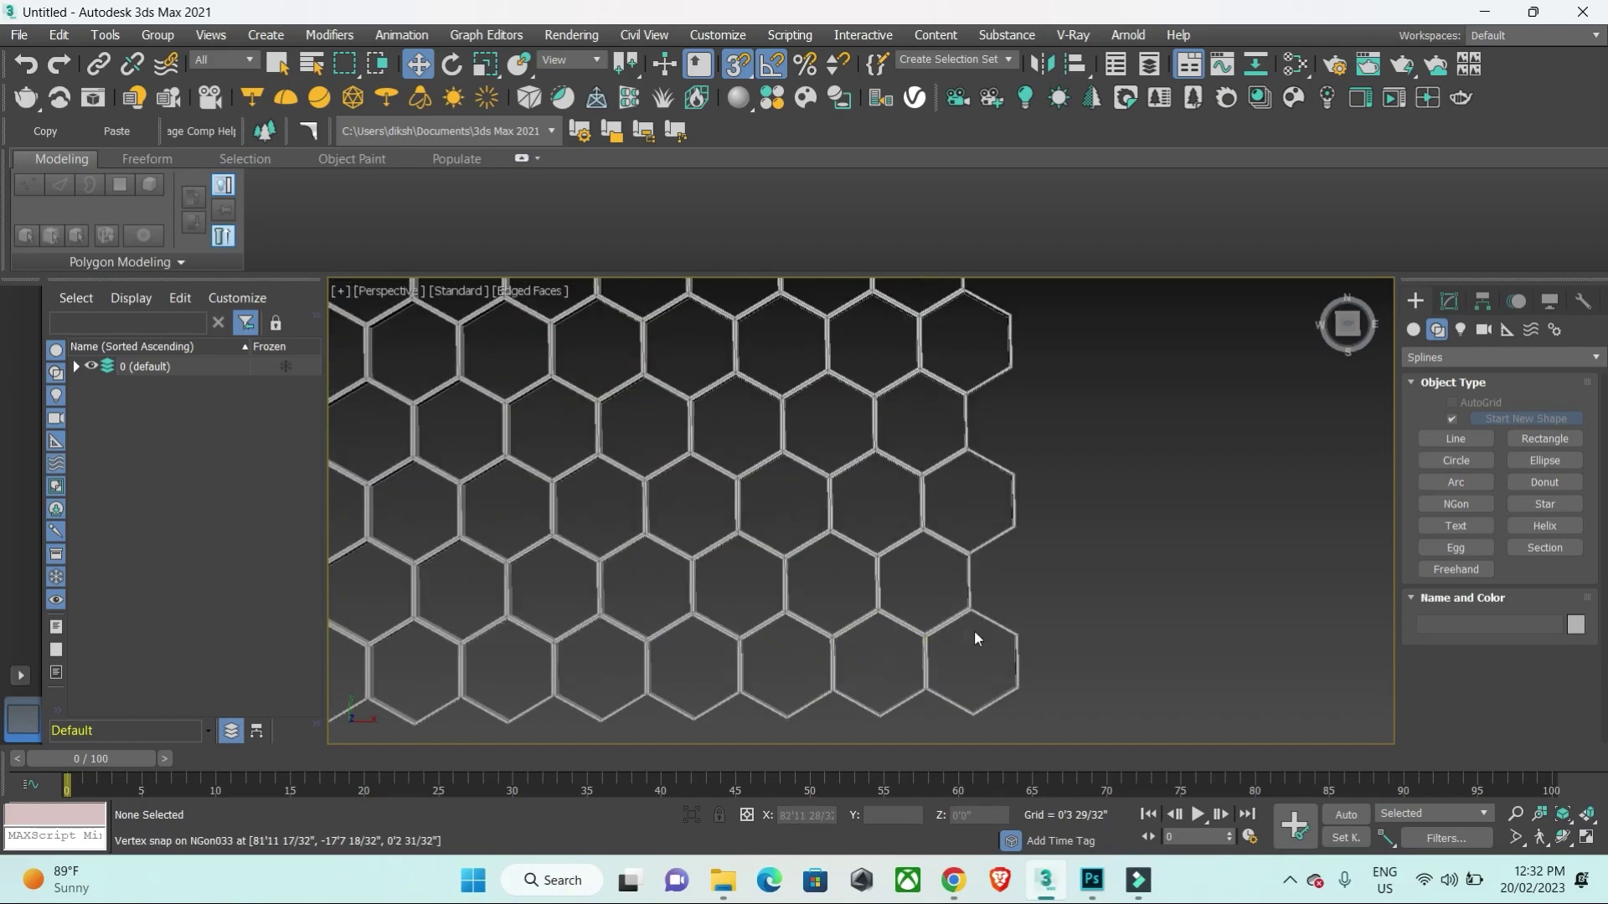
scroll(934, 672, "down", 2)
scroll(934, 671, "down", 3)
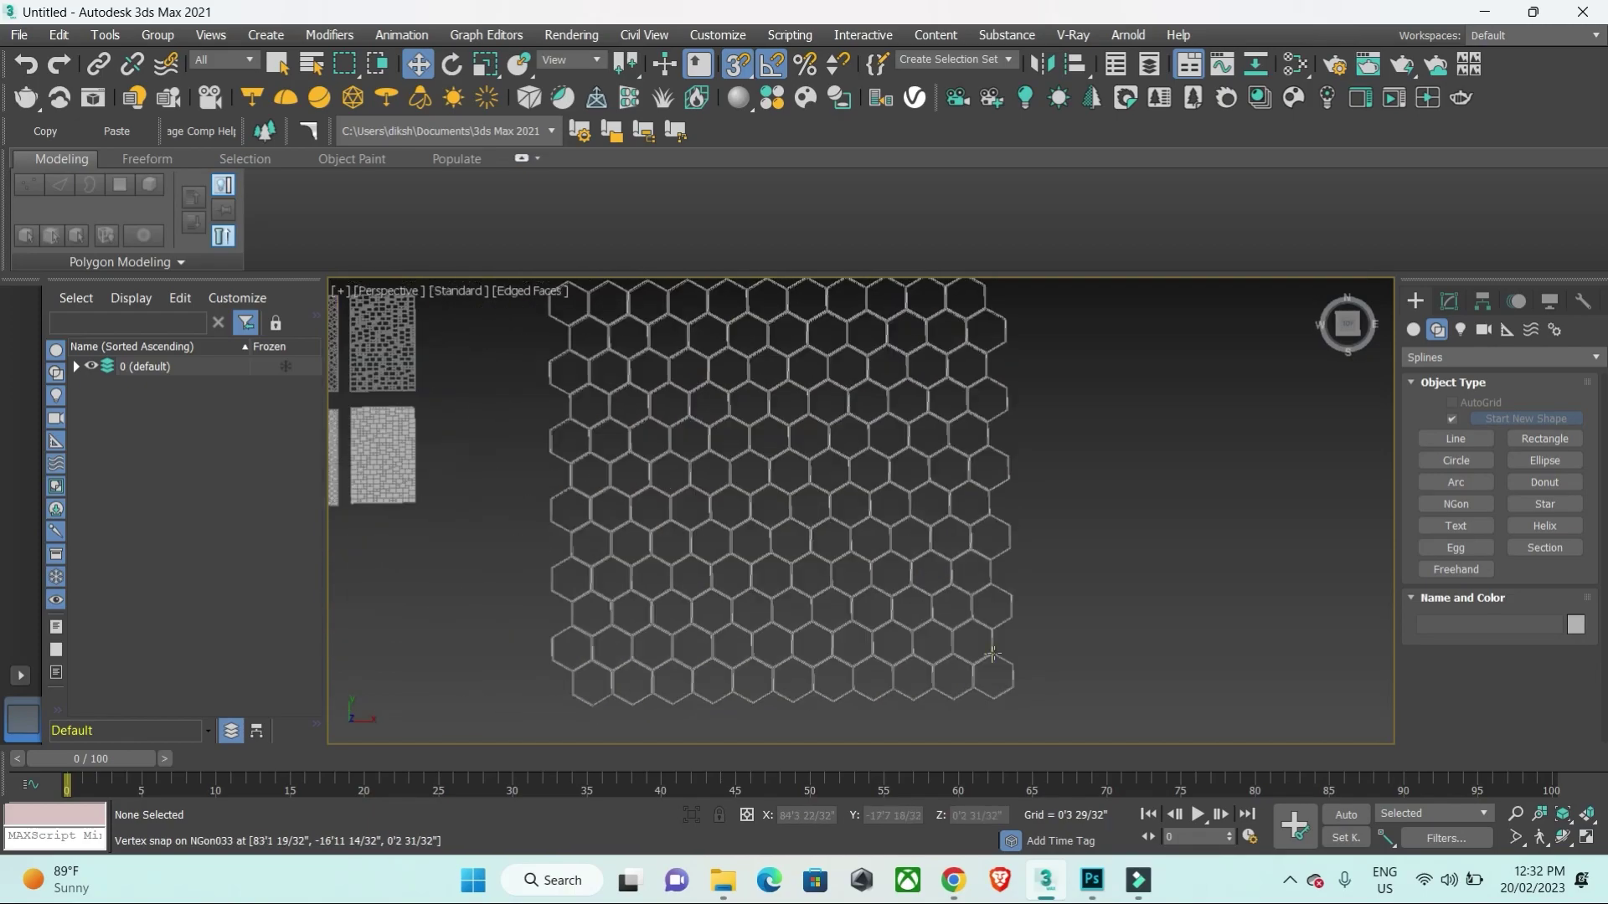
scroll(934, 672, "down", 2)
left_click(975, 444)
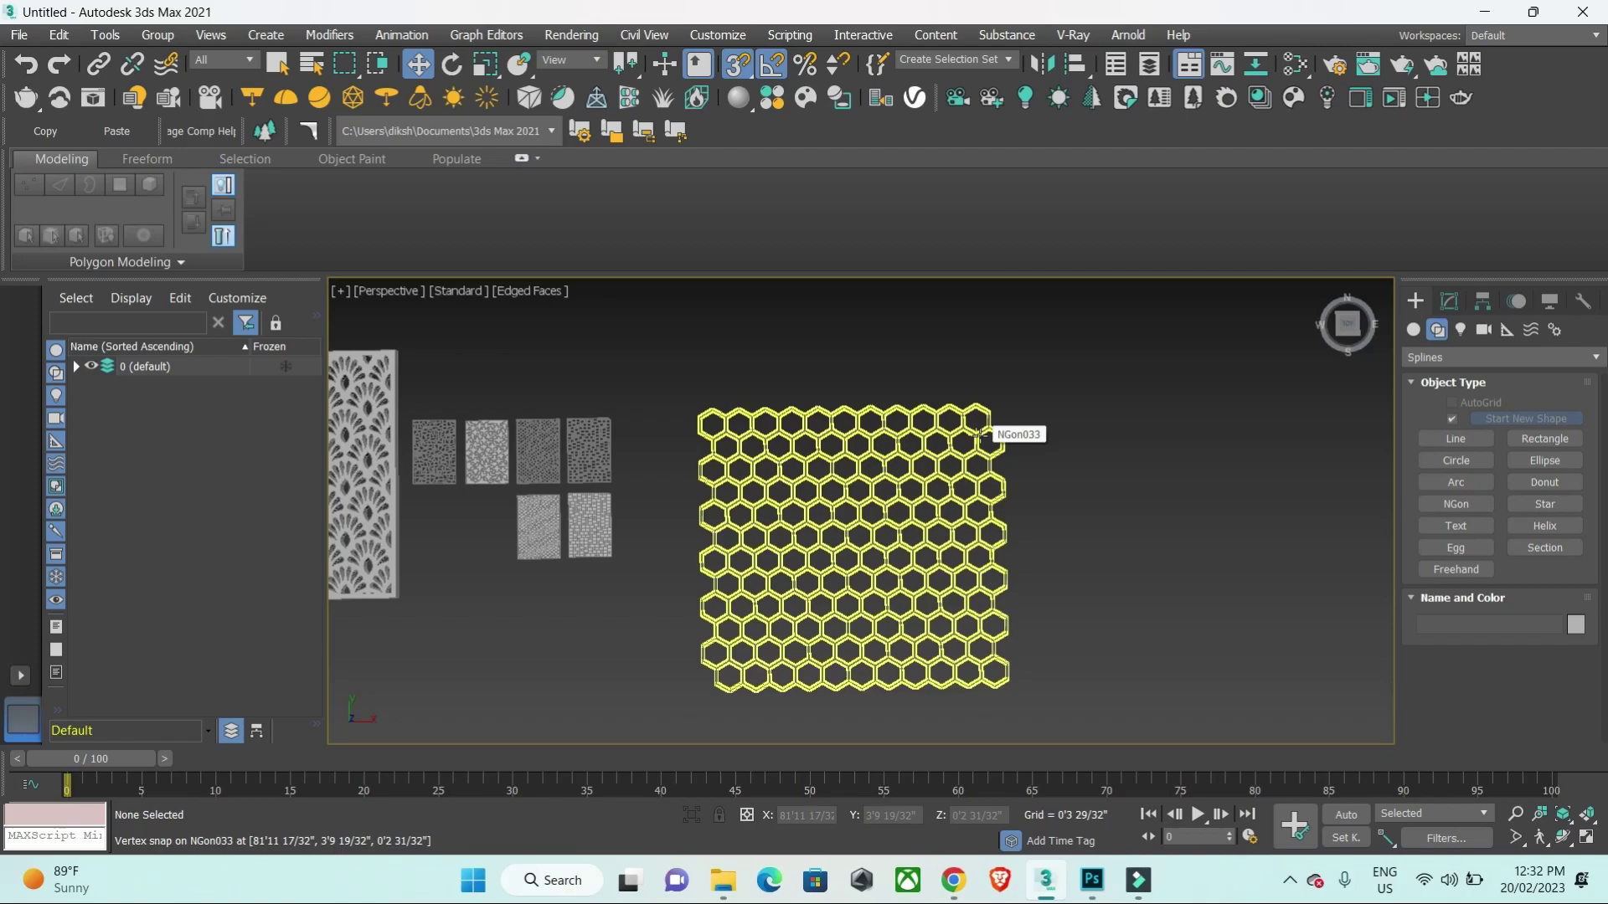
scroll(978, 435, "down", 3)
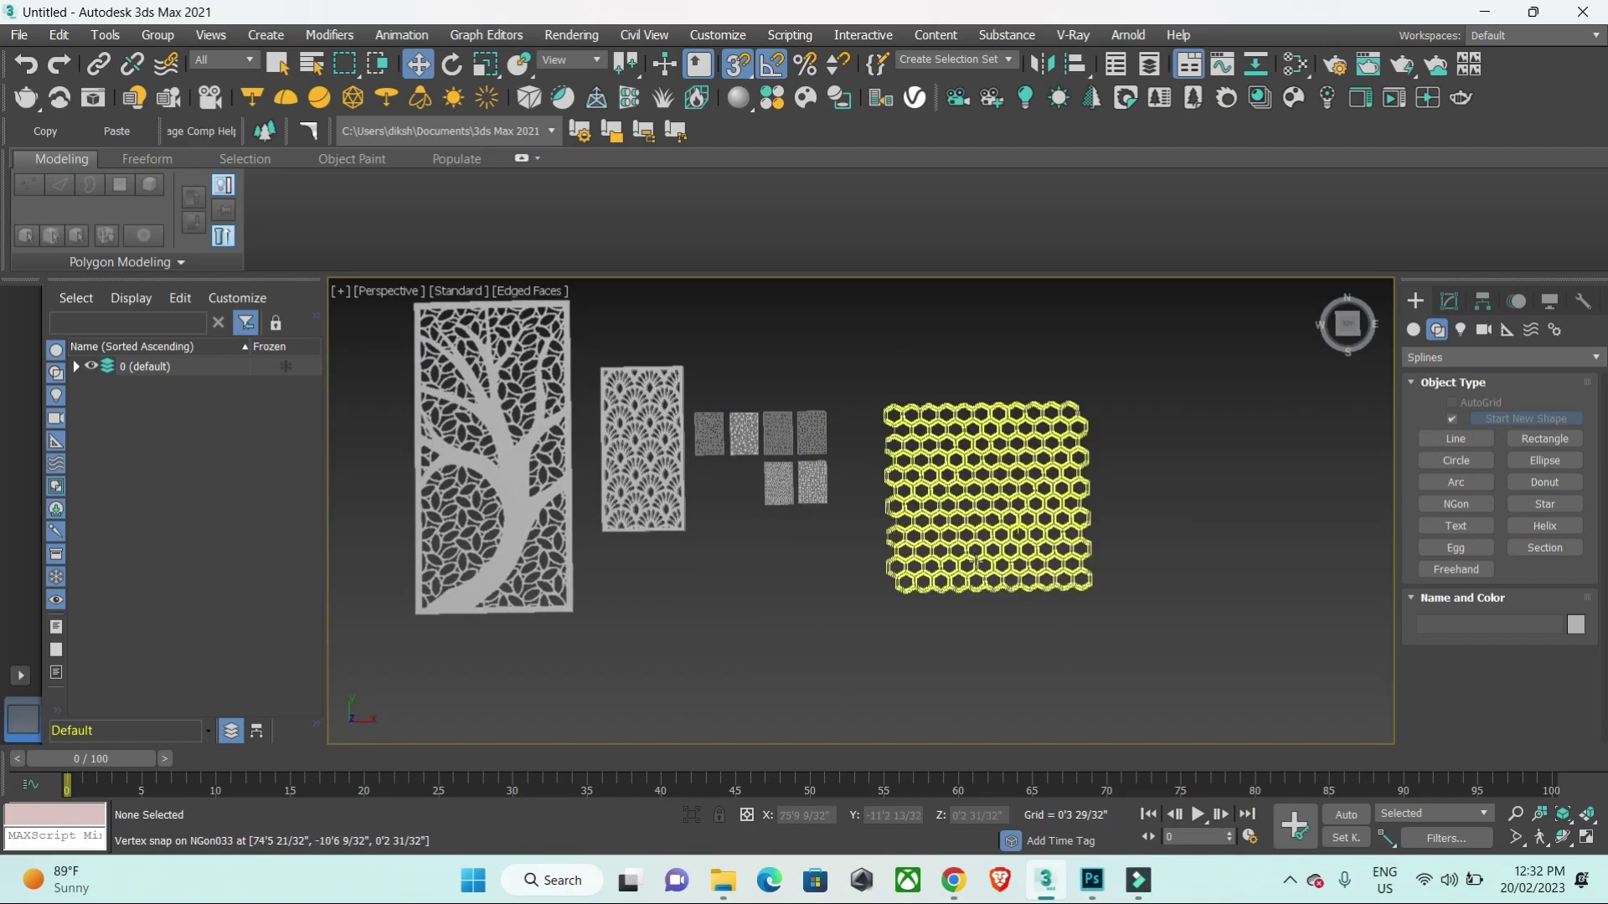
middle_click_drag(976, 563, 1051, 664)
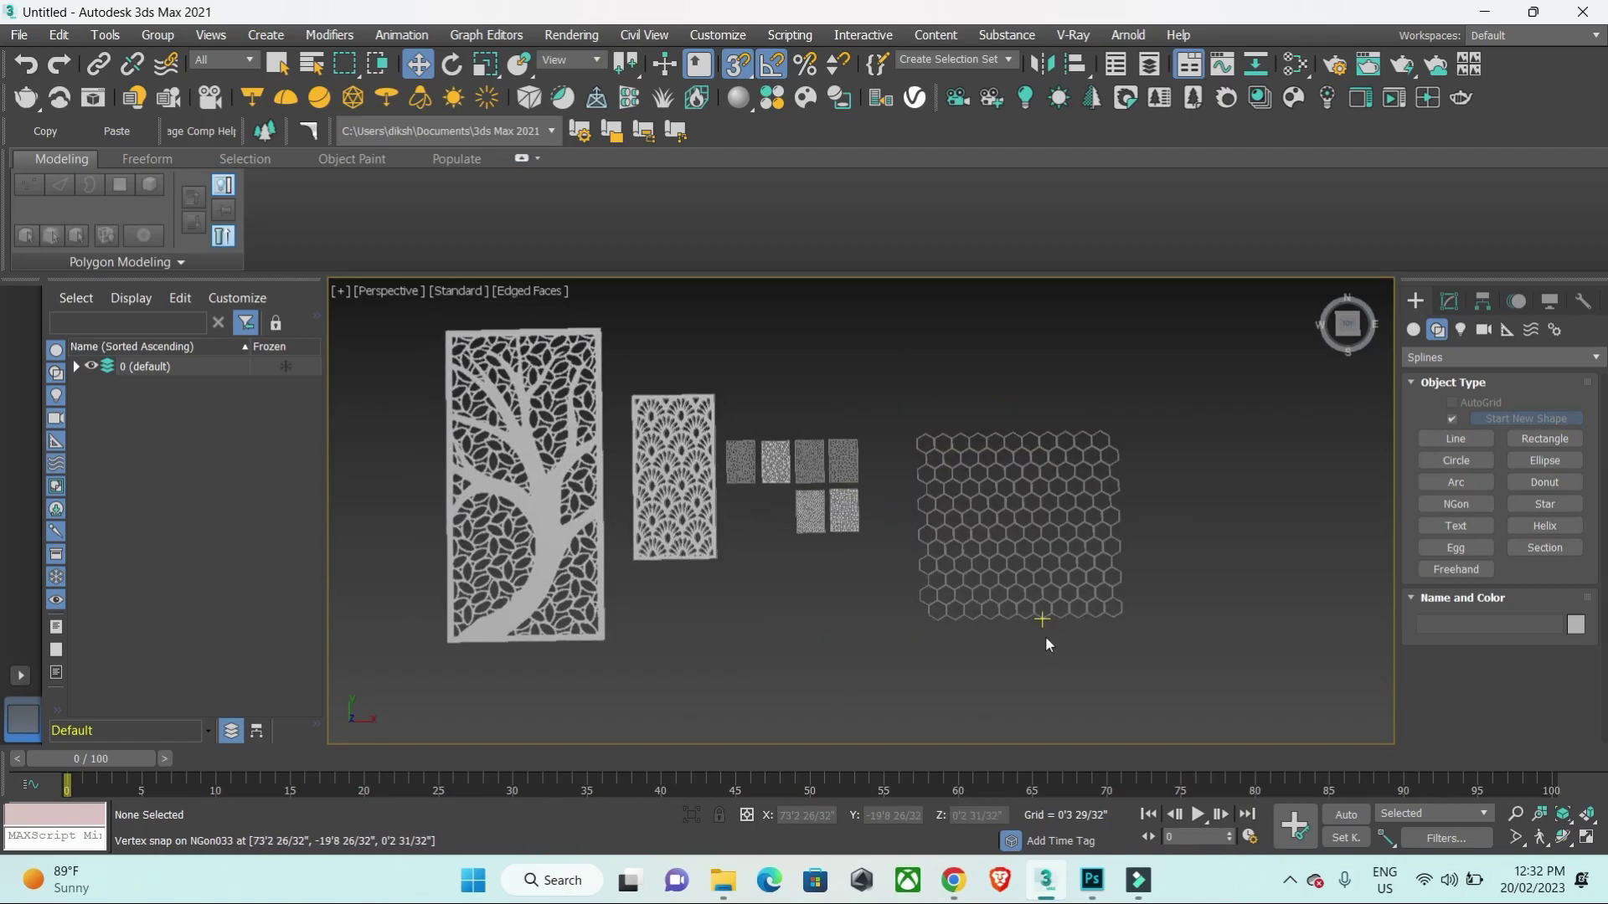